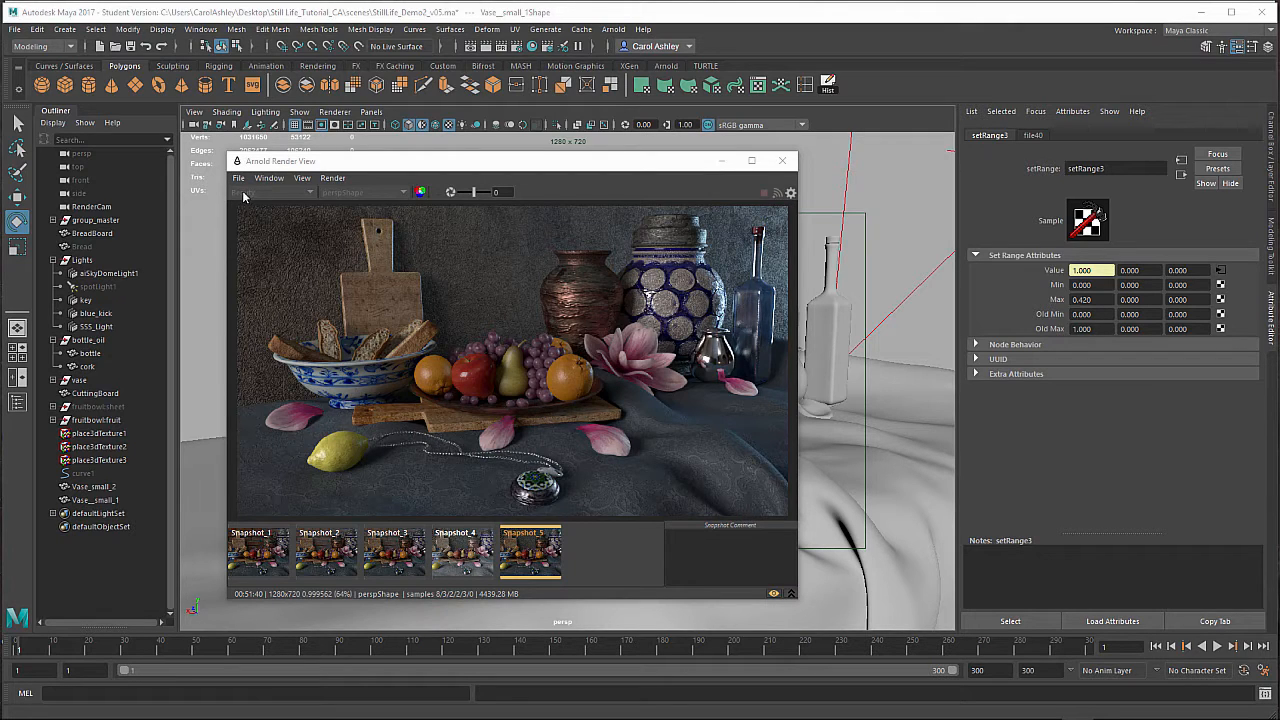
Step: Compare the stored render snapshots in the Arnold Render View, ending on Snapshot_5
{"action": "left_click_drag", "start_coordinate": [371, 168], "coordinate": [342, 162]}
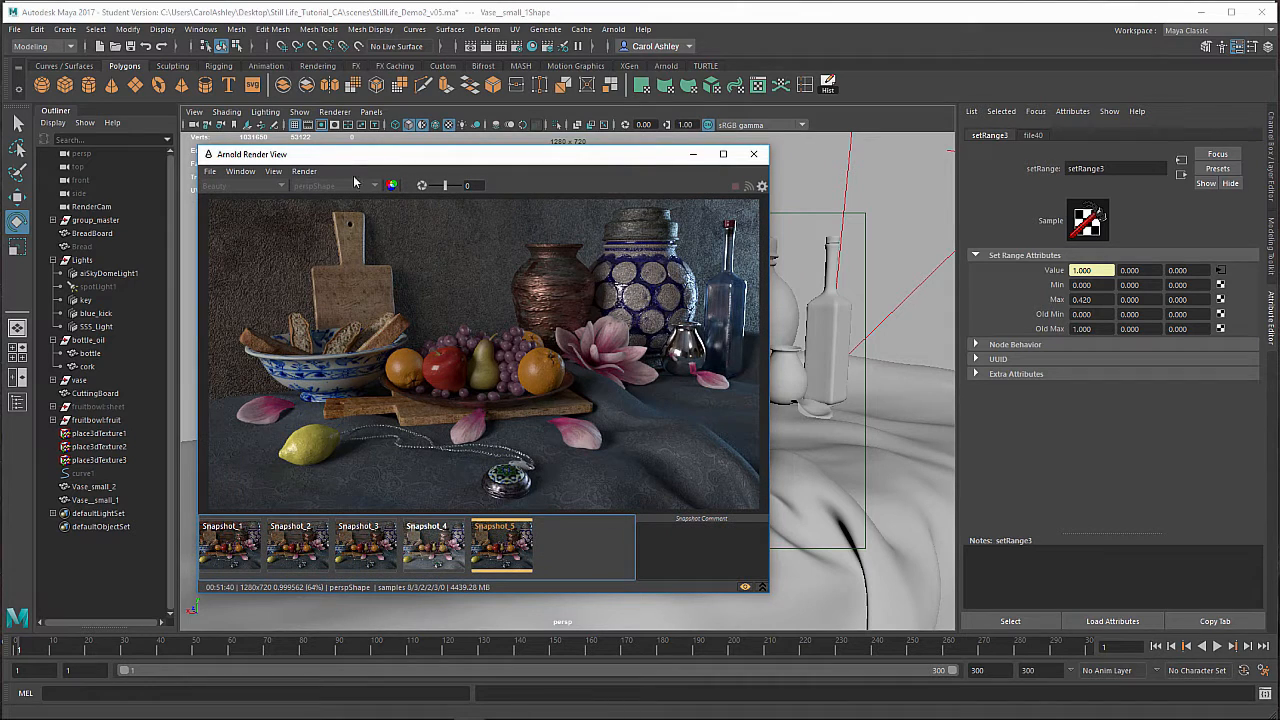
{"action": "left_click", "coordinate": [236, 553]}
{"action": "left_click", "coordinate": [297, 547]}
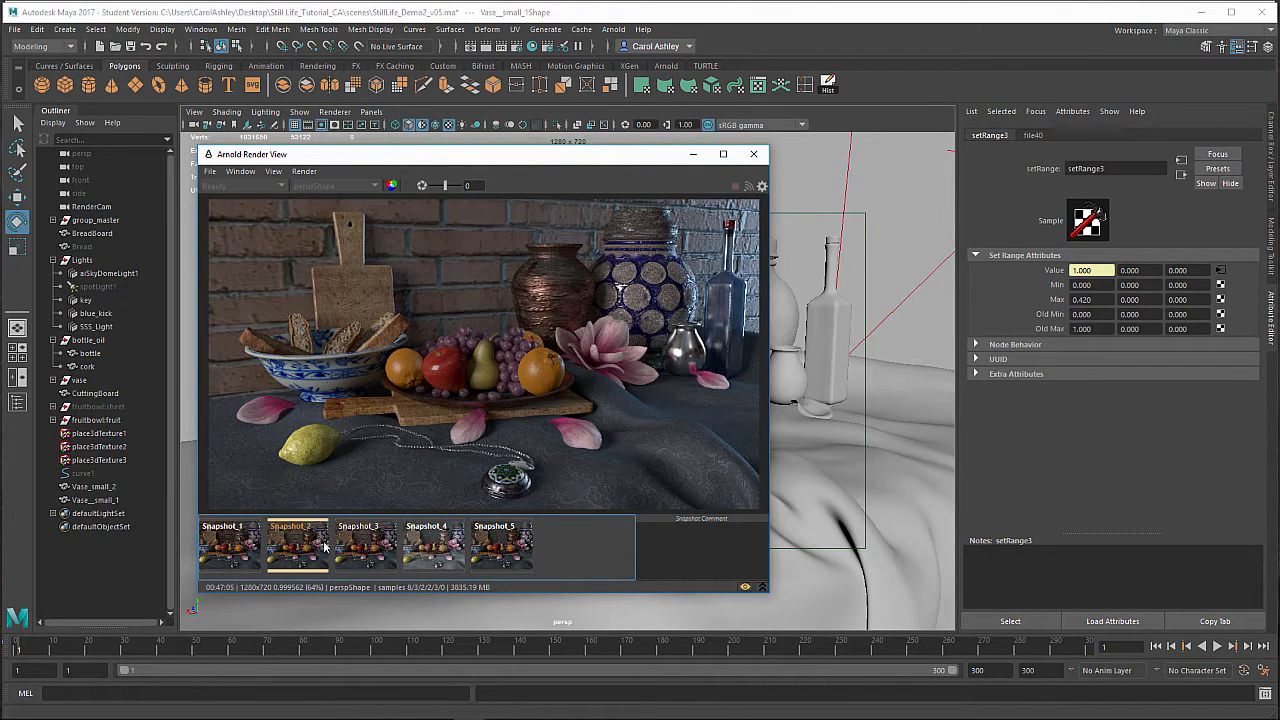
{"action": "left_click", "coordinate": [363, 545]}
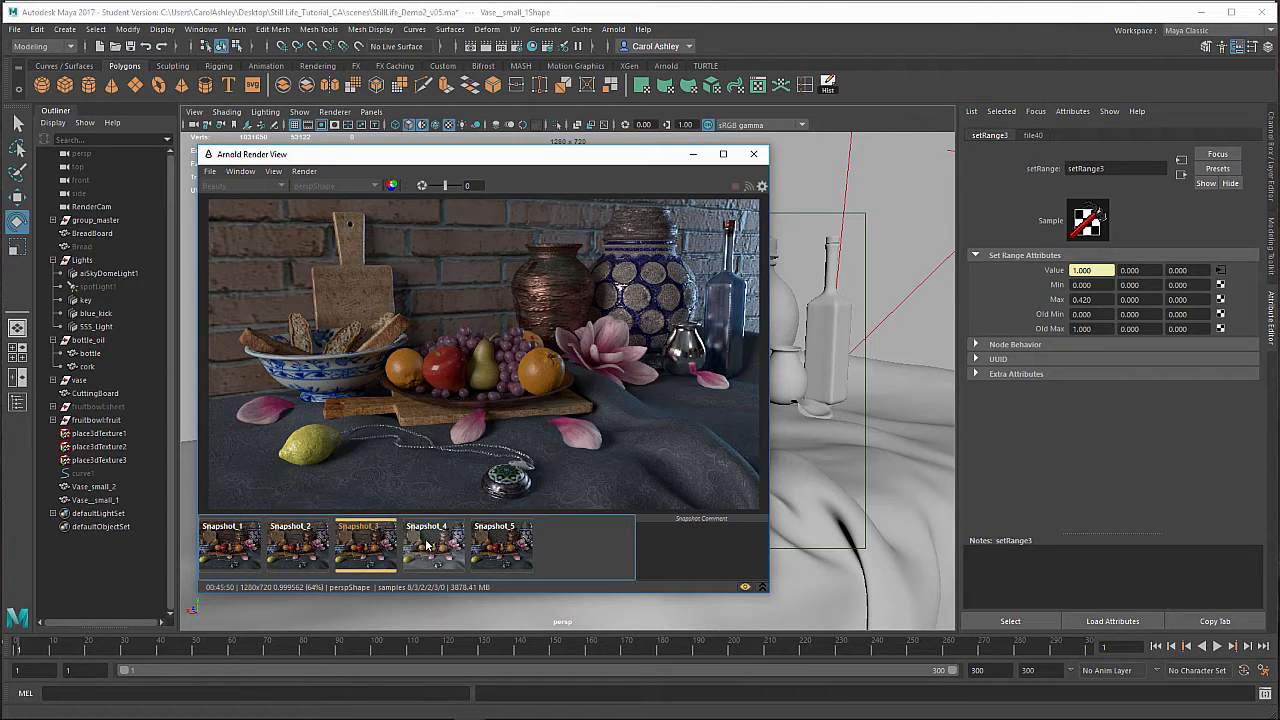
{"action": "left_click", "coordinate": [422, 545]}
{"action": "left_click", "coordinate": [503, 549]}
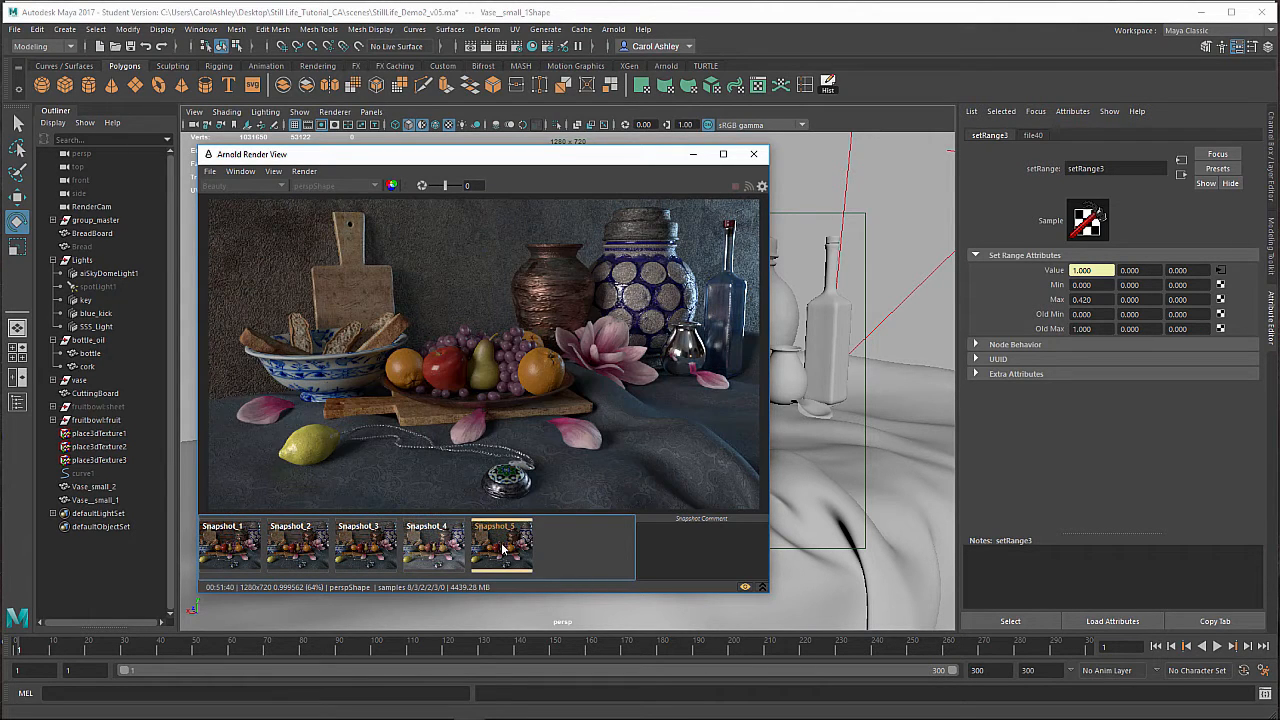
{"action": "left_click", "coordinate": [438, 550]}
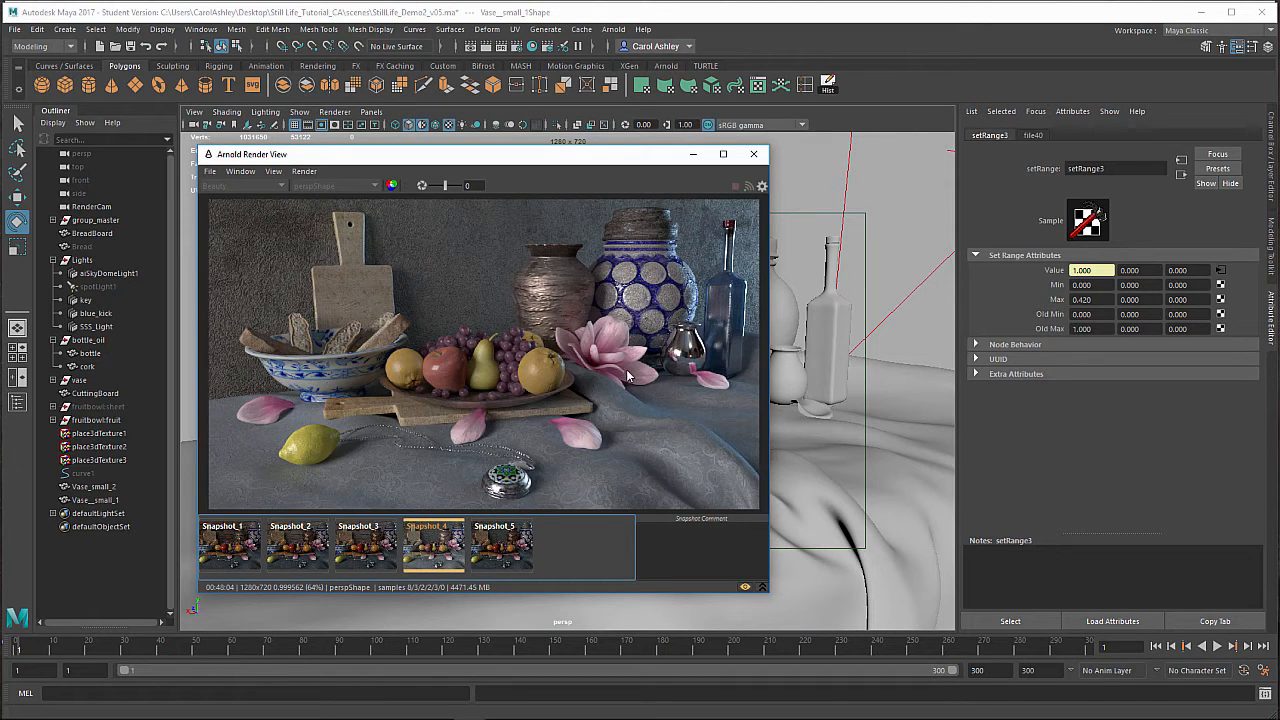
{"action": "left_click_drag", "start_coordinate": [621, 165], "coordinate": [619, 172]}
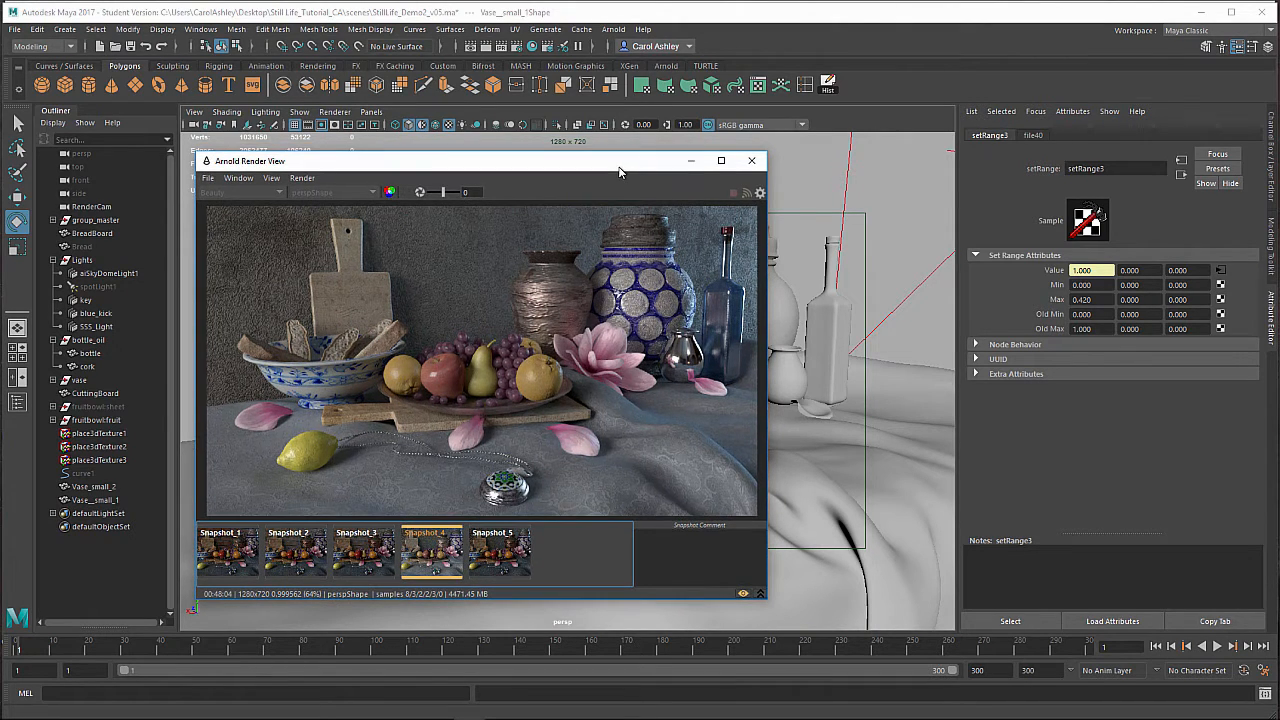
{"action": "left_click", "coordinate": [516, 561]}
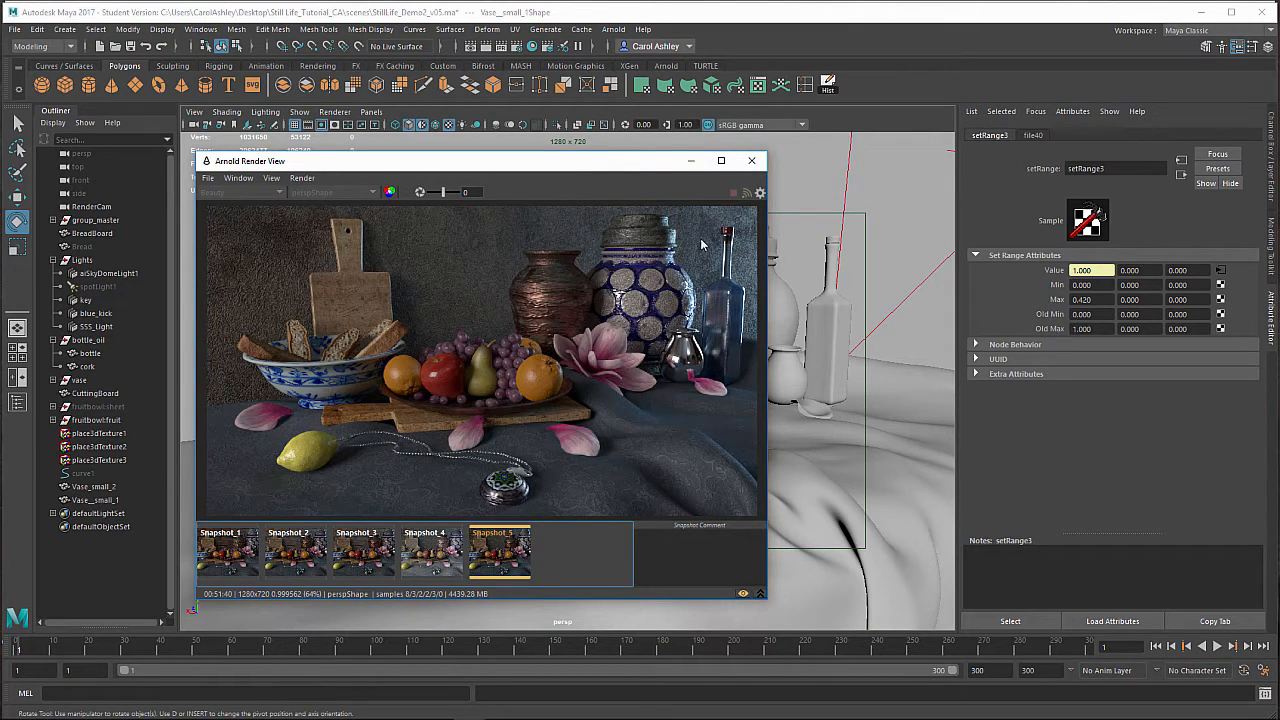
Step: Review the Color Management category of the application preferences
{"action": "left_click", "coordinate": [200, 29]}
{"action": "mouse_move", "coordinate": [233, 158]}
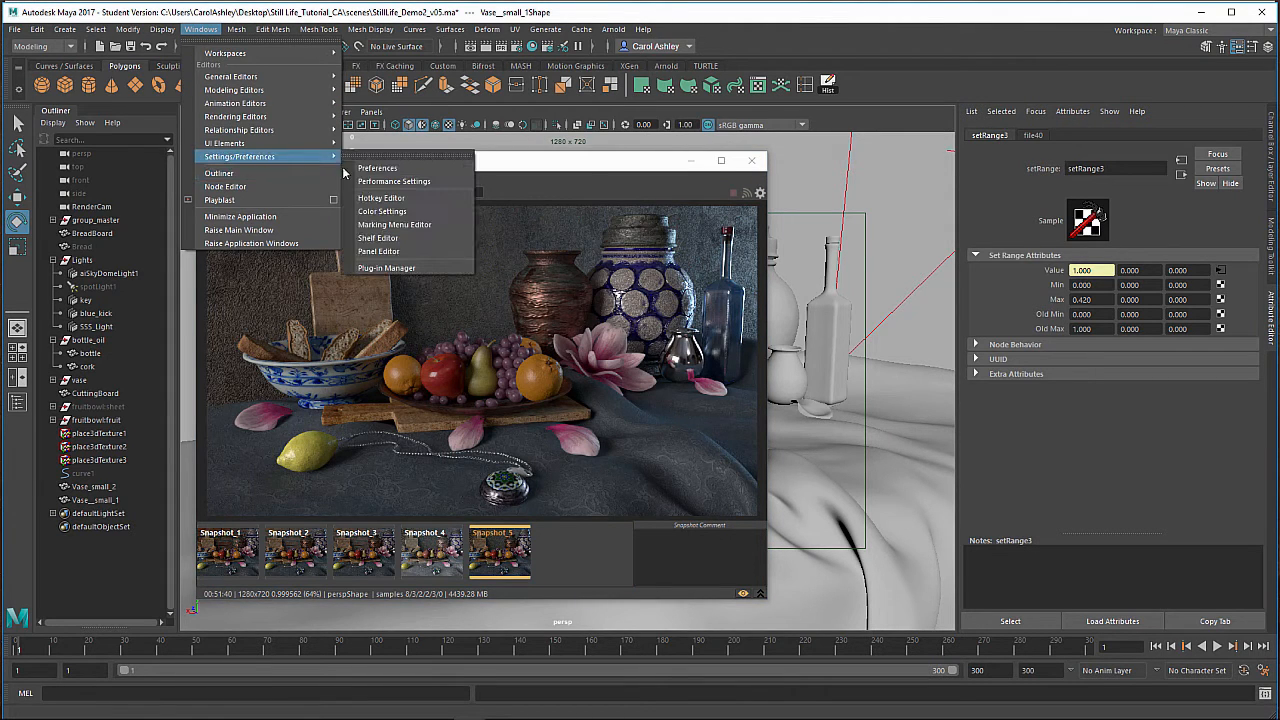
{"action": "left_click", "coordinate": [378, 168]}
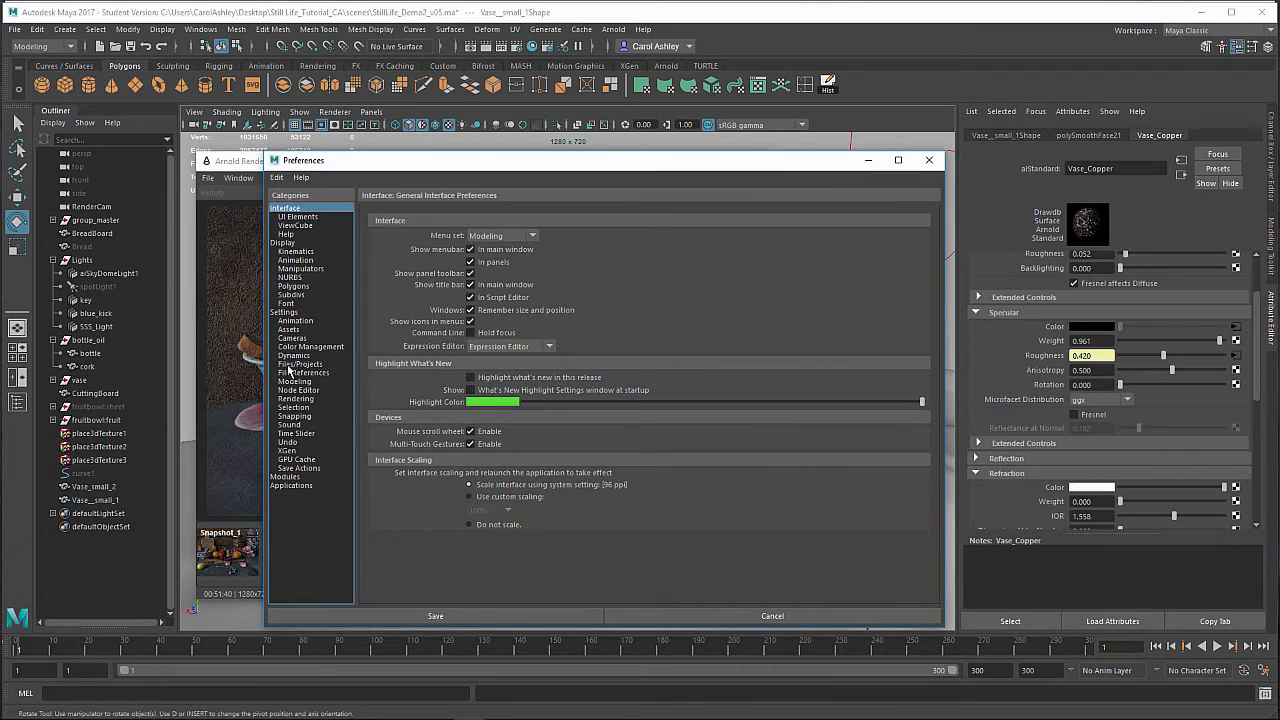
{"action": "left_click", "coordinate": [296, 347]}
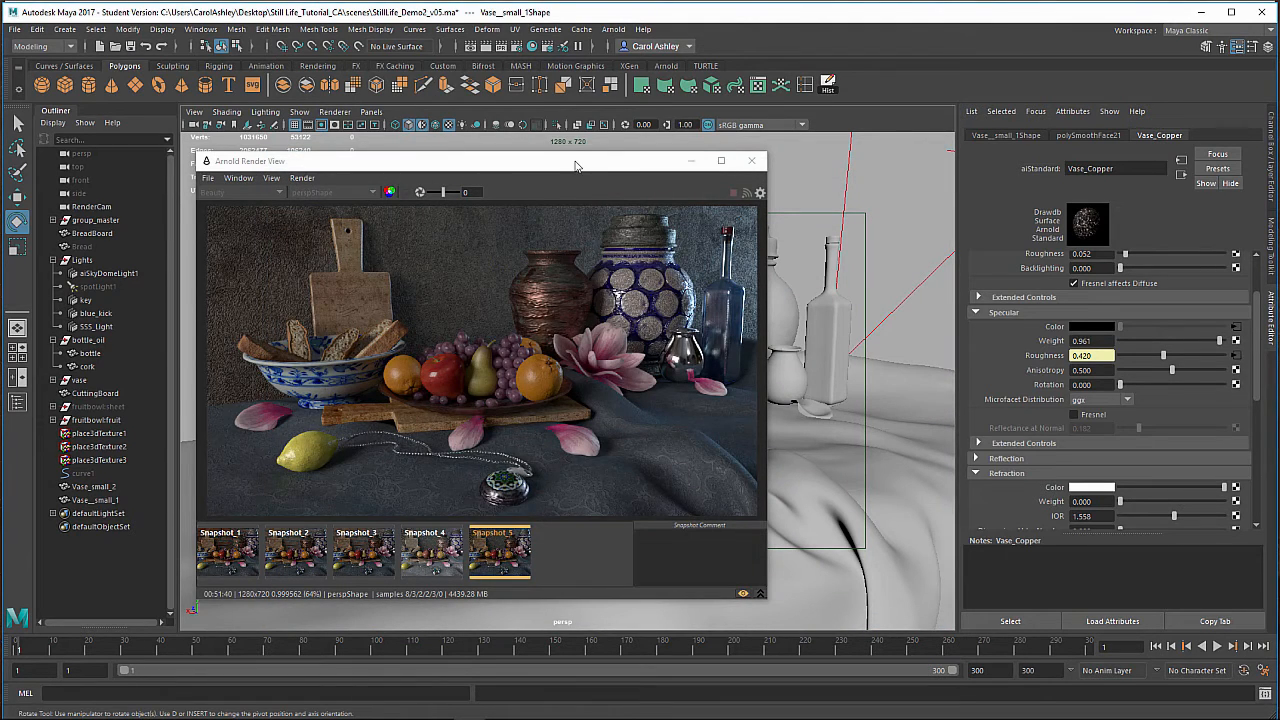
Step: Save the Snapshot_5 render as a multi-layer EXR named ART487e_StillLife_v05c in the images folder of Still Life_Tutorial_CA on the Desktop
{"action": "left_click_drag", "start_coordinate": [583, 155], "coordinate": [586, 165]}
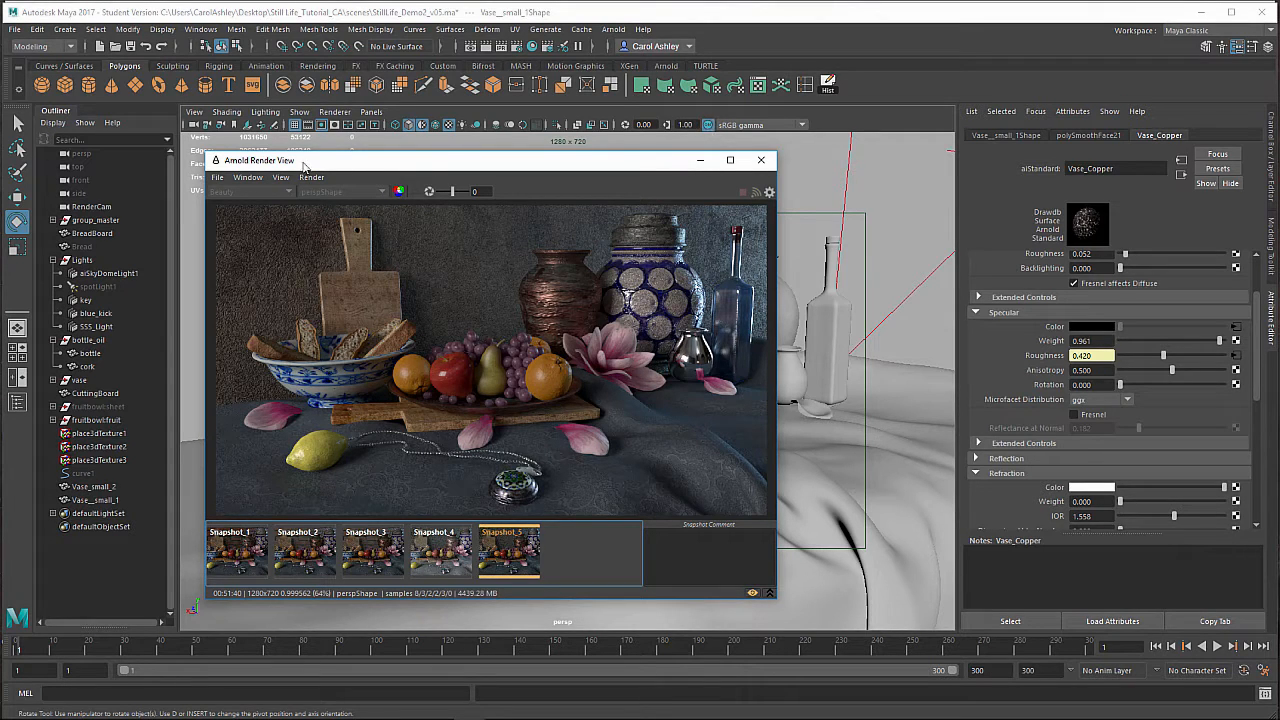
{"action": "left_click", "coordinate": [217, 178]}
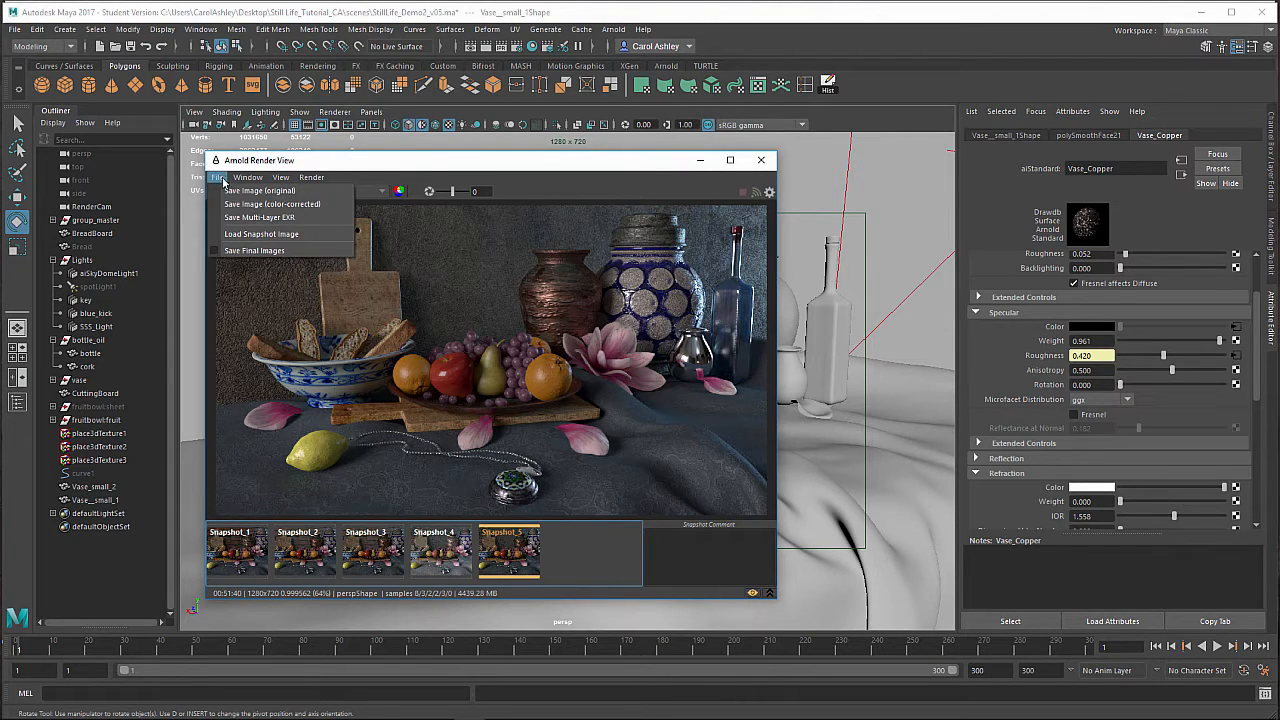
{"action": "left_click", "coordinate": [259, 218]}
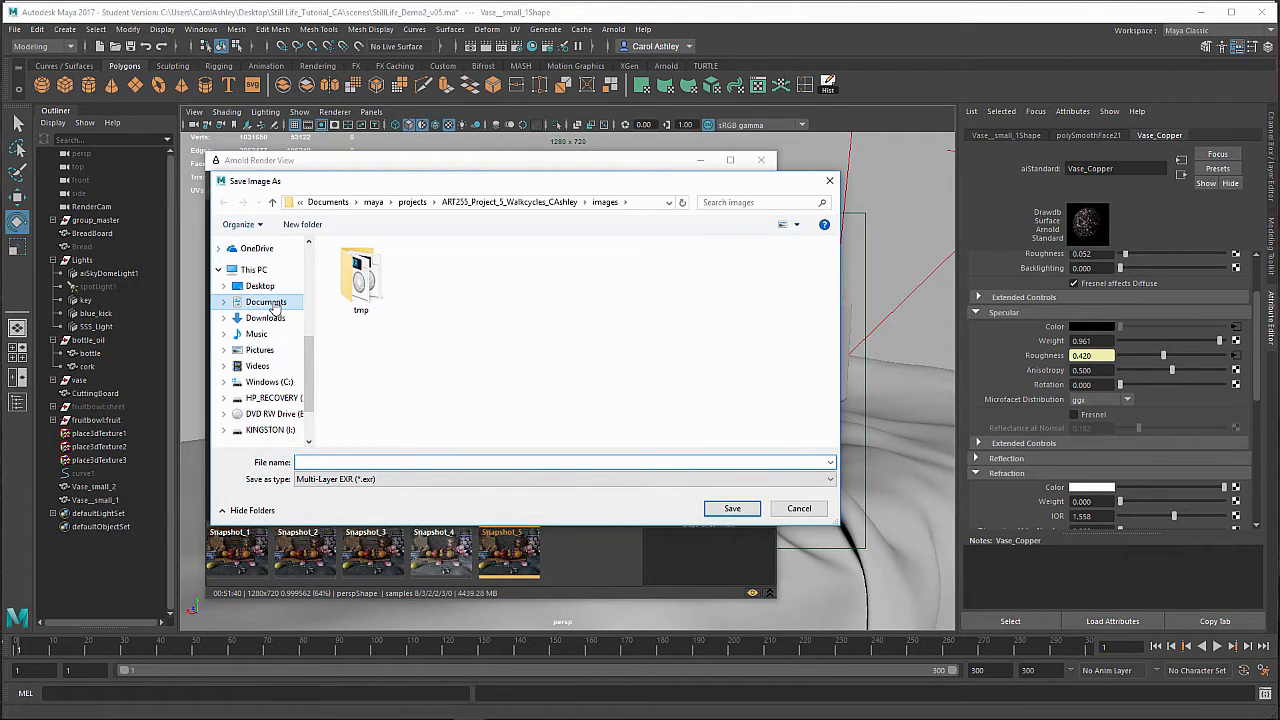
{"action": "left_click", "coordinate": [266, 302]}
{"action": "left_click", "coordinate": [259, 286]}
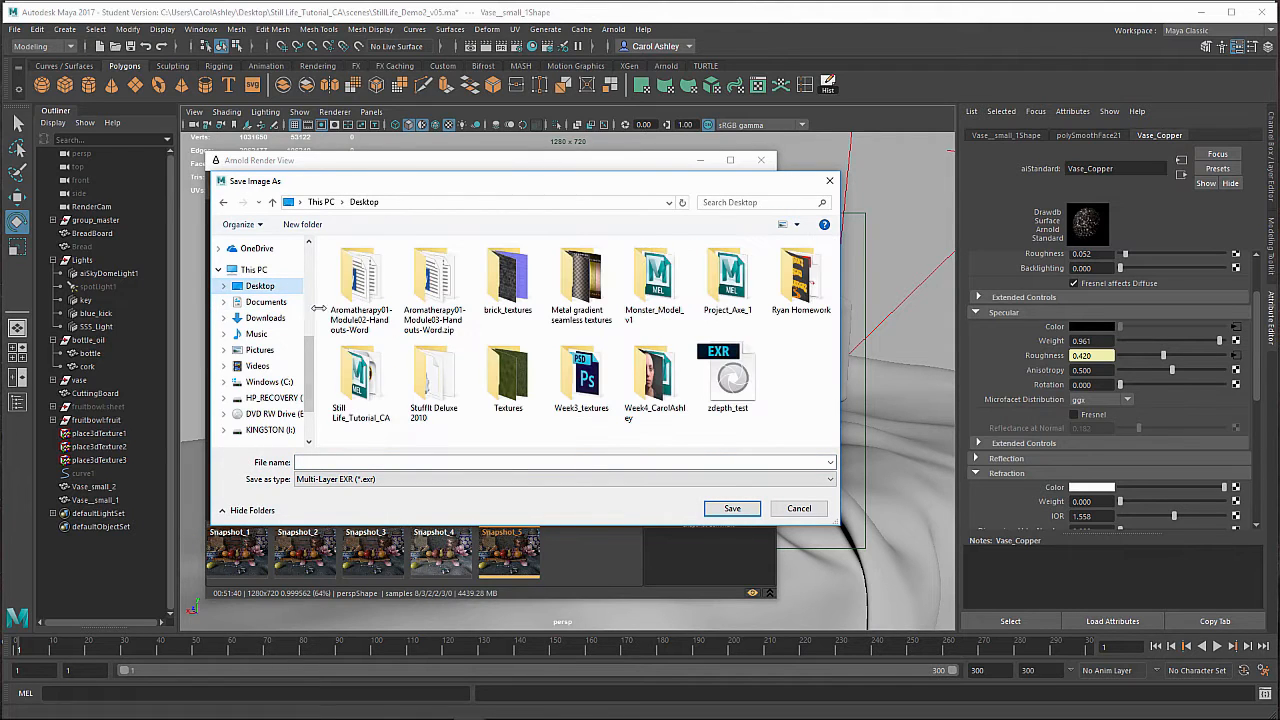
{"action": "double_click", "coordinate": [363, 381]}
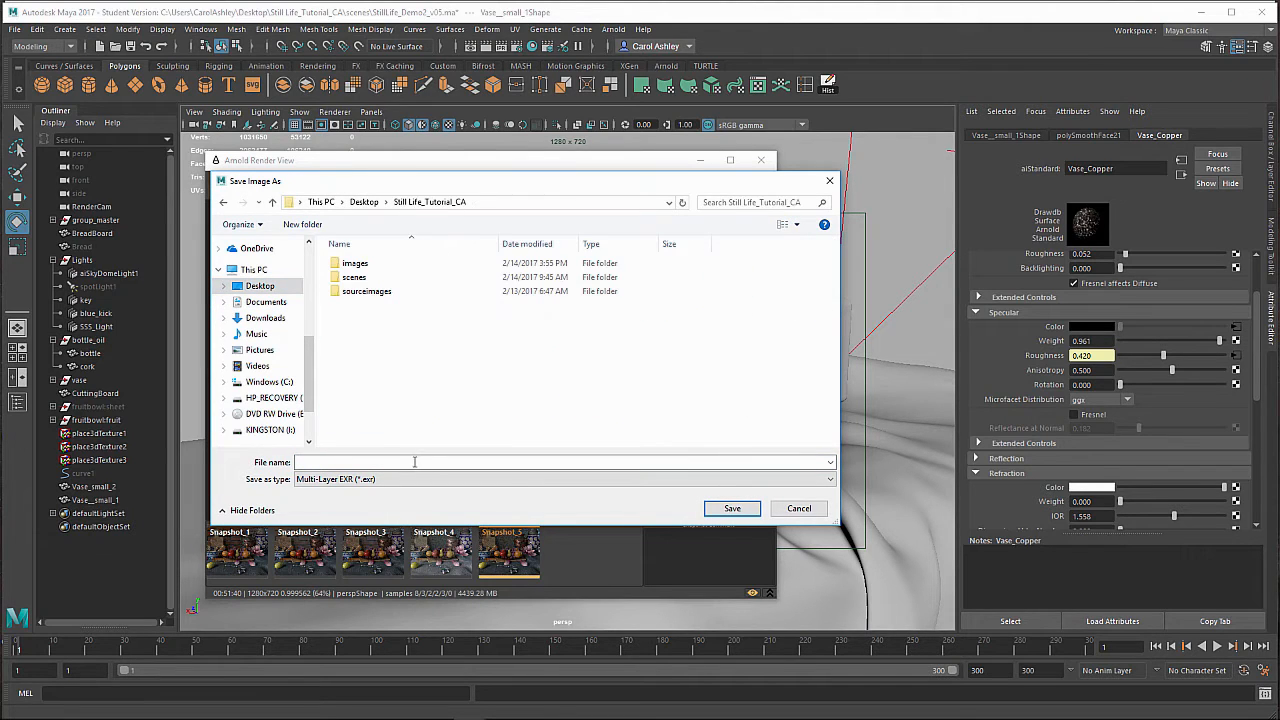
{"action": "double_click", "coordinate": [357, 263]}
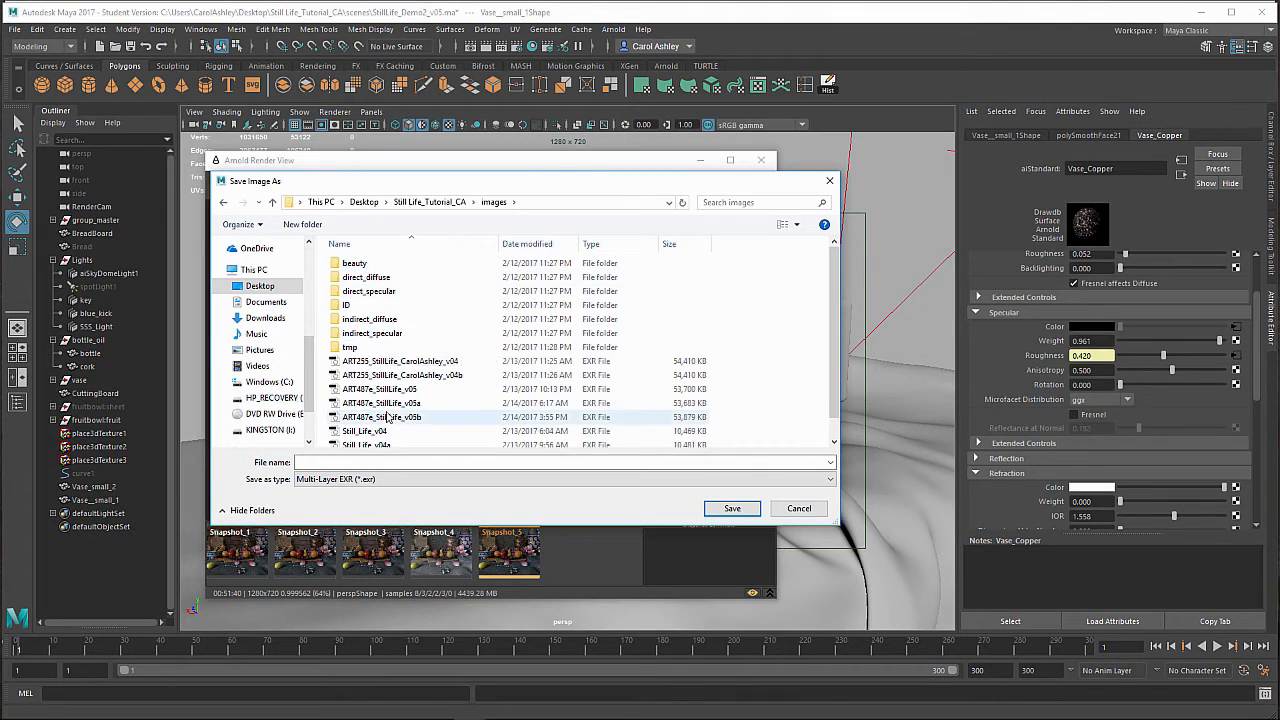
{"action": "left_click", "coordinate": [395, 417]}
{"action": "left_click", "coordinate": [398, 461]}
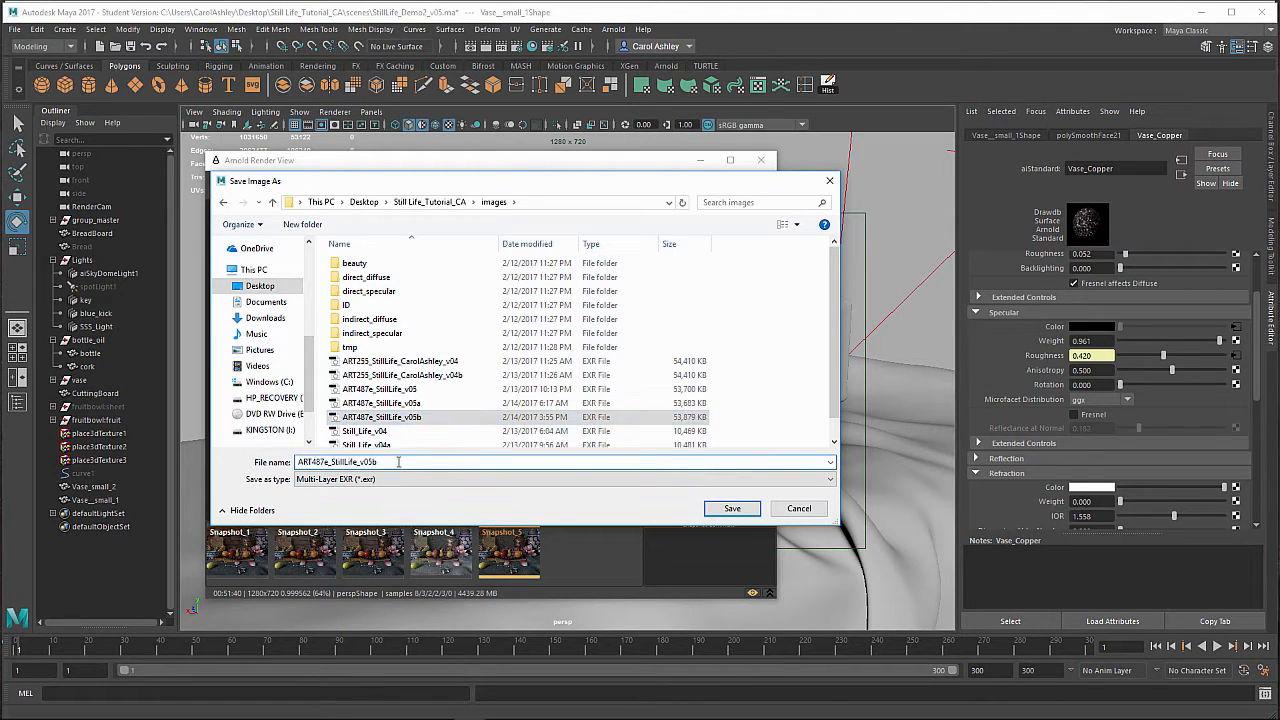
{"action": "type", "text": "c"}
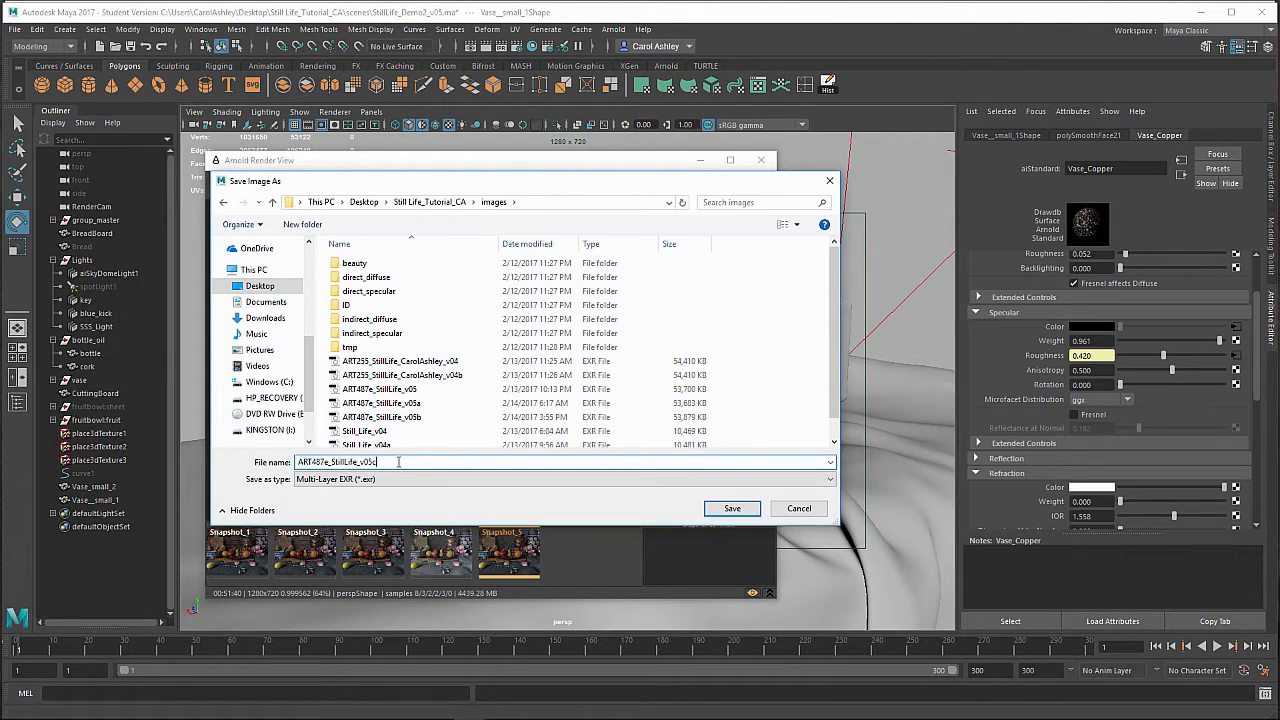
{"action": "left_click", "coordinate": [732, 508]}
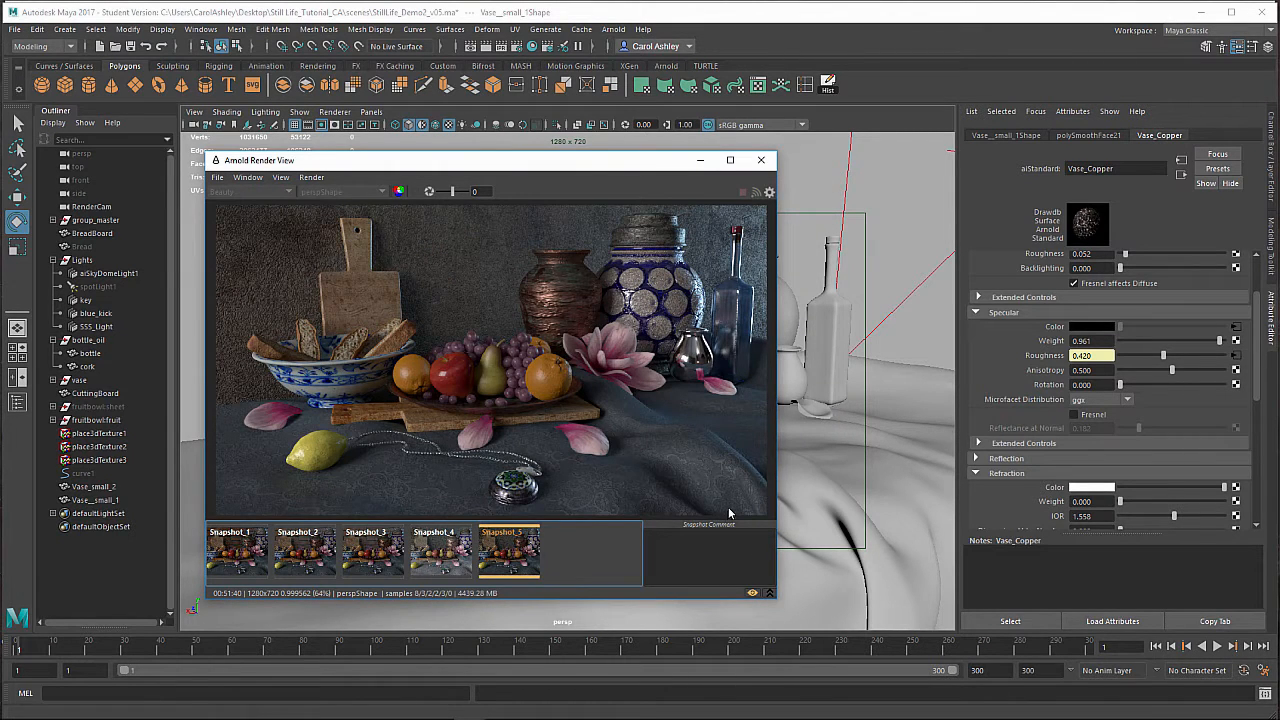
Step: Switch to NukeX, dismiss the non-commercial version notice and move the Viewer1 node lower in the node graph
{"action": "mouse_move", "coordinate": [812, 718]}
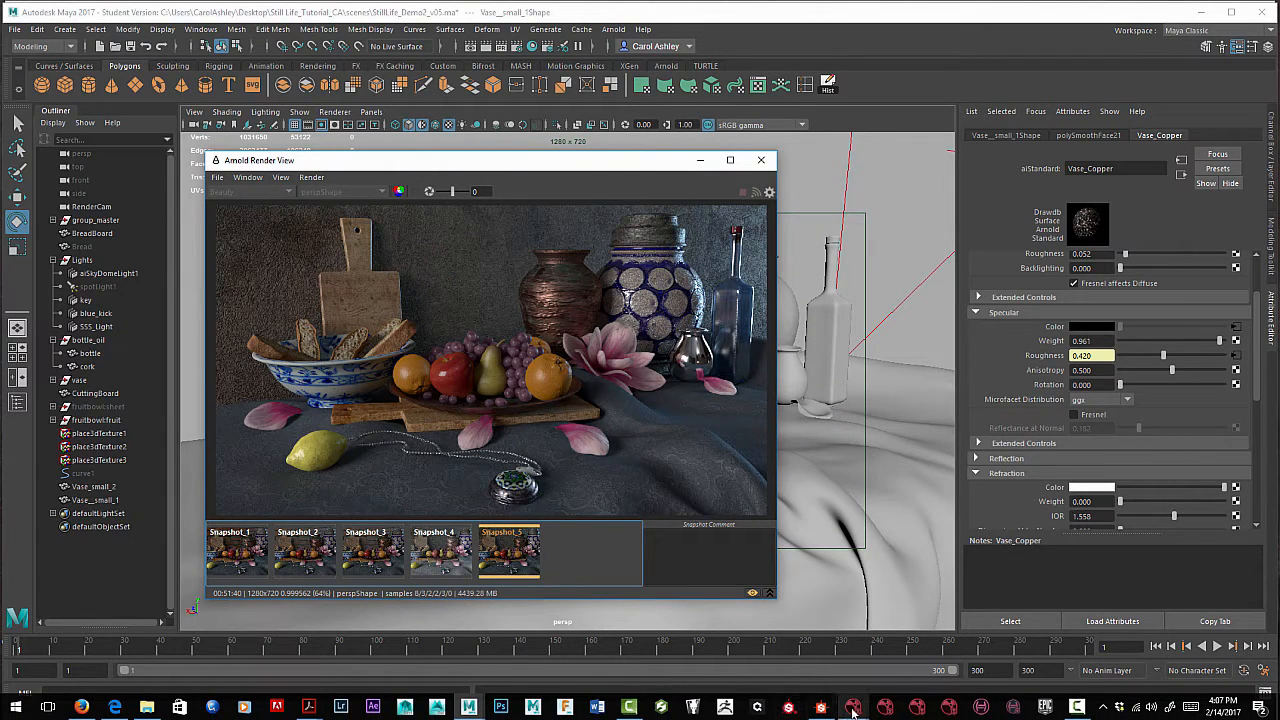
{"action": "mouse_move", "coordinate": [852, 710]}
{"action": "left_click", "coordinate": [790, 650]}
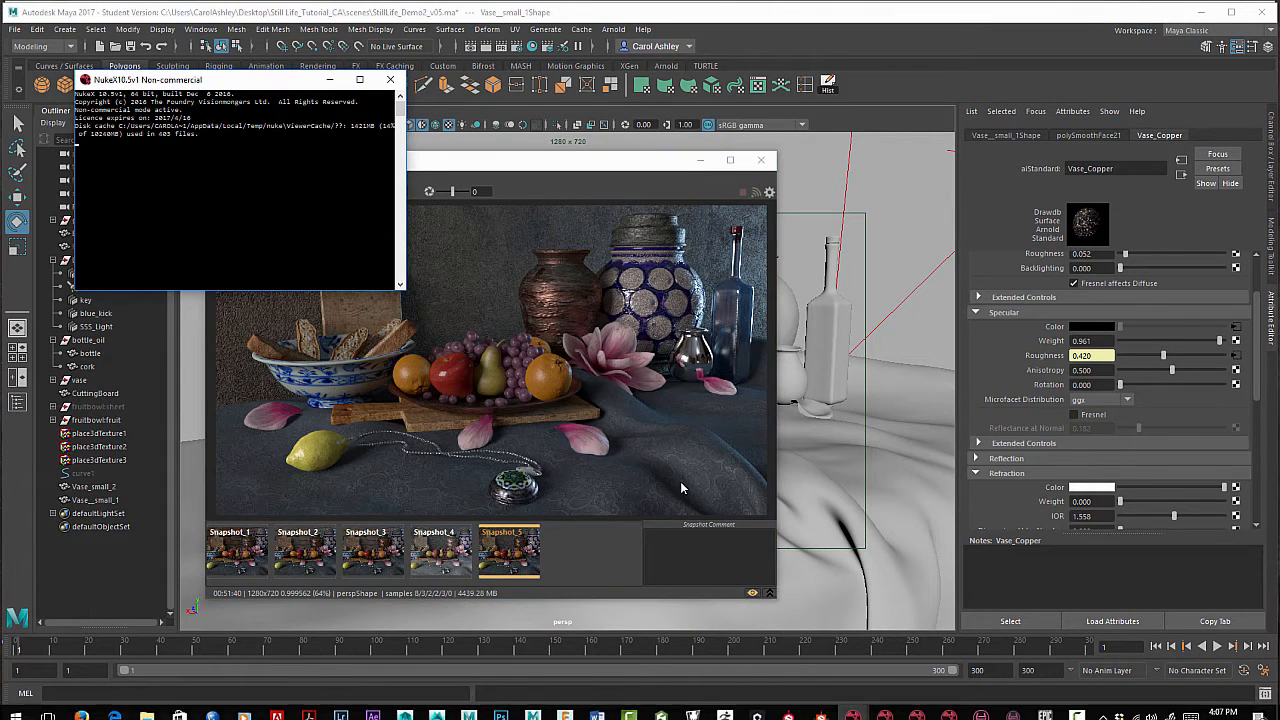
{"action": "mouse_move", "coordinate": [852, 708]}
{"action": "left_click", "coordinate": [885, 642]}
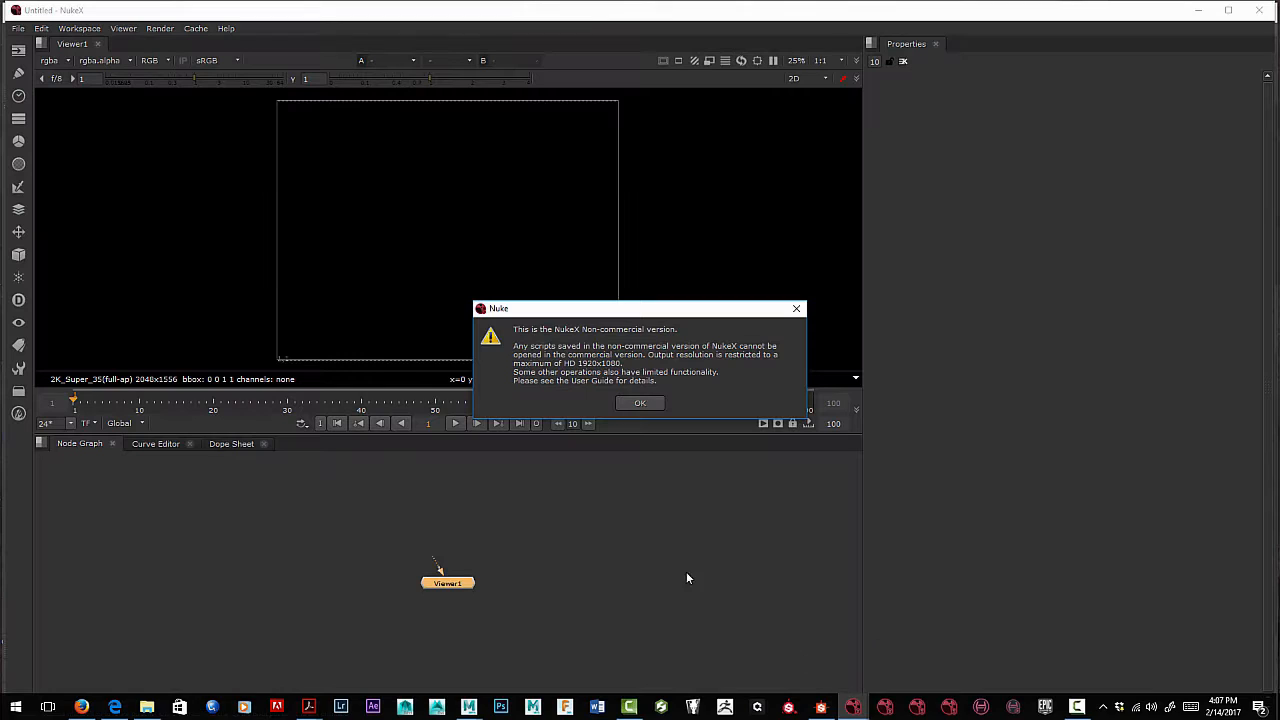
{"action": "left_click", "coordinate": [639, 403]}
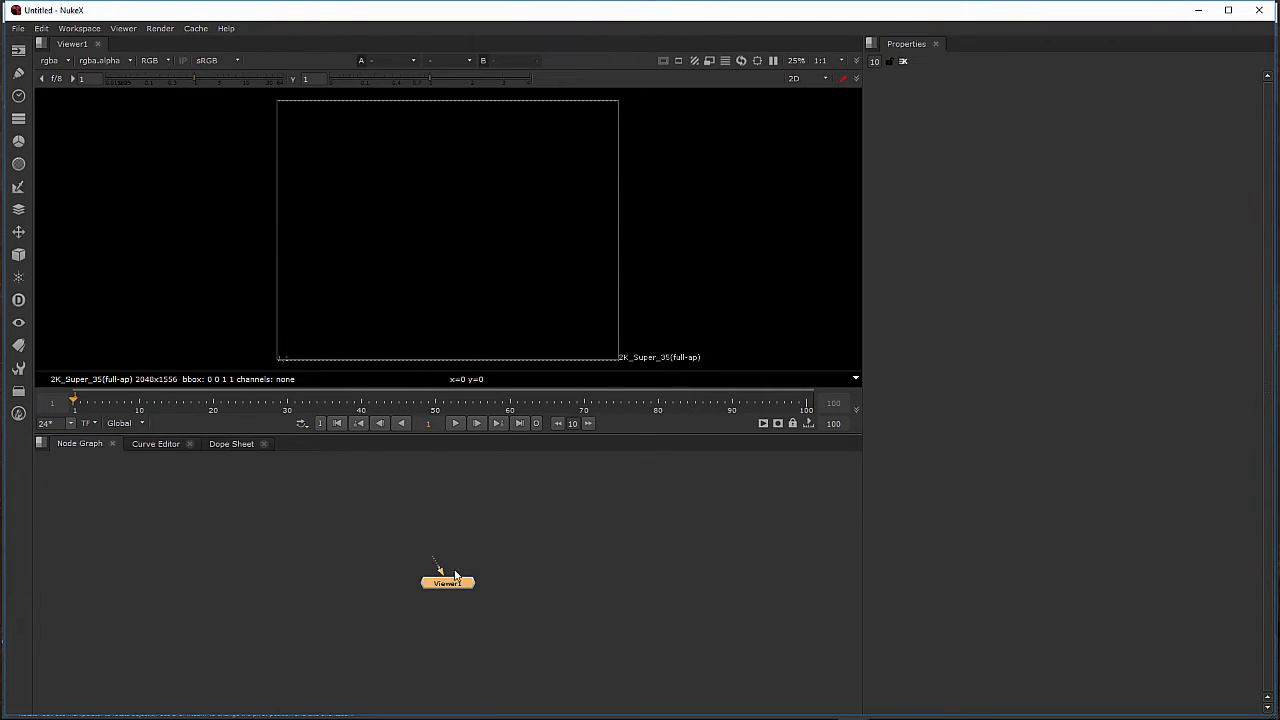
{"action": "left_click_drag", "start_coordinate": [454, 584], "coordinate": [540, 641]}
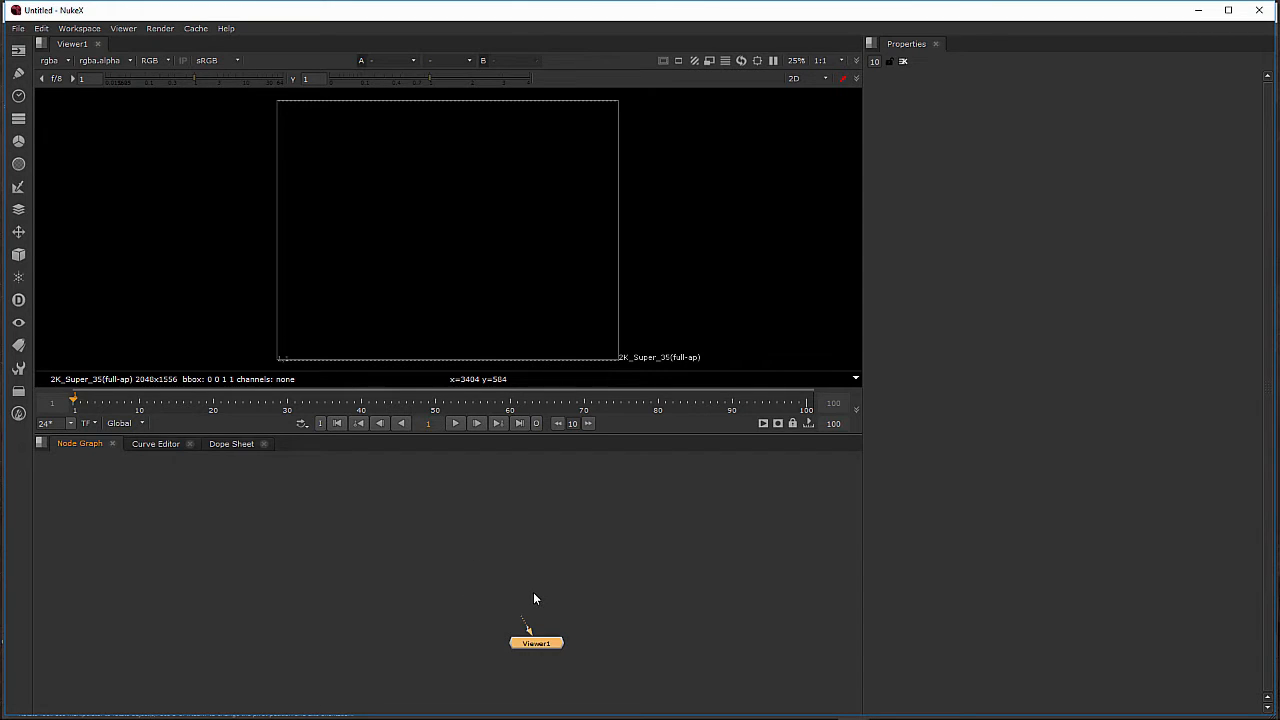
Step: Examine the Curve Editor, the Dope Sheet and the node categories available in the Node Graph
{"action": "left_click", "coordinate": [144, 444]}
{"action": "left_click", "coordinate": [216, 444]}
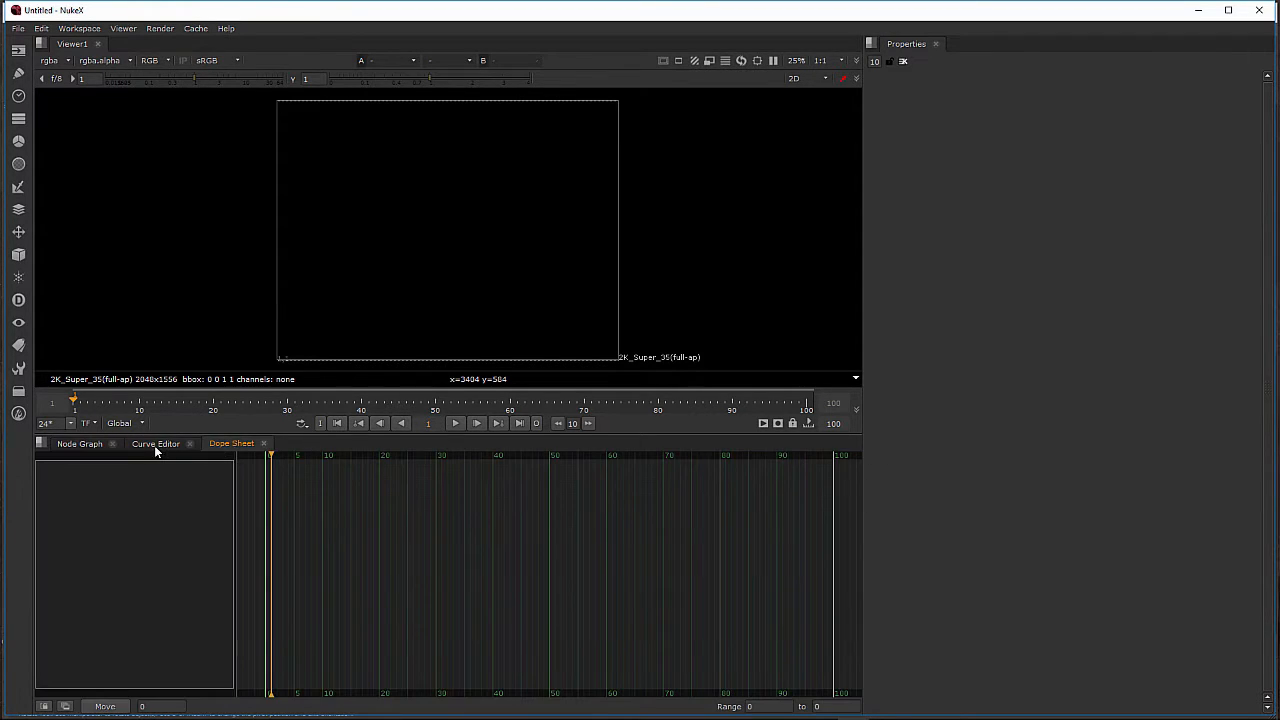
{"action": "left_click", "coordinate": [155, 444]}
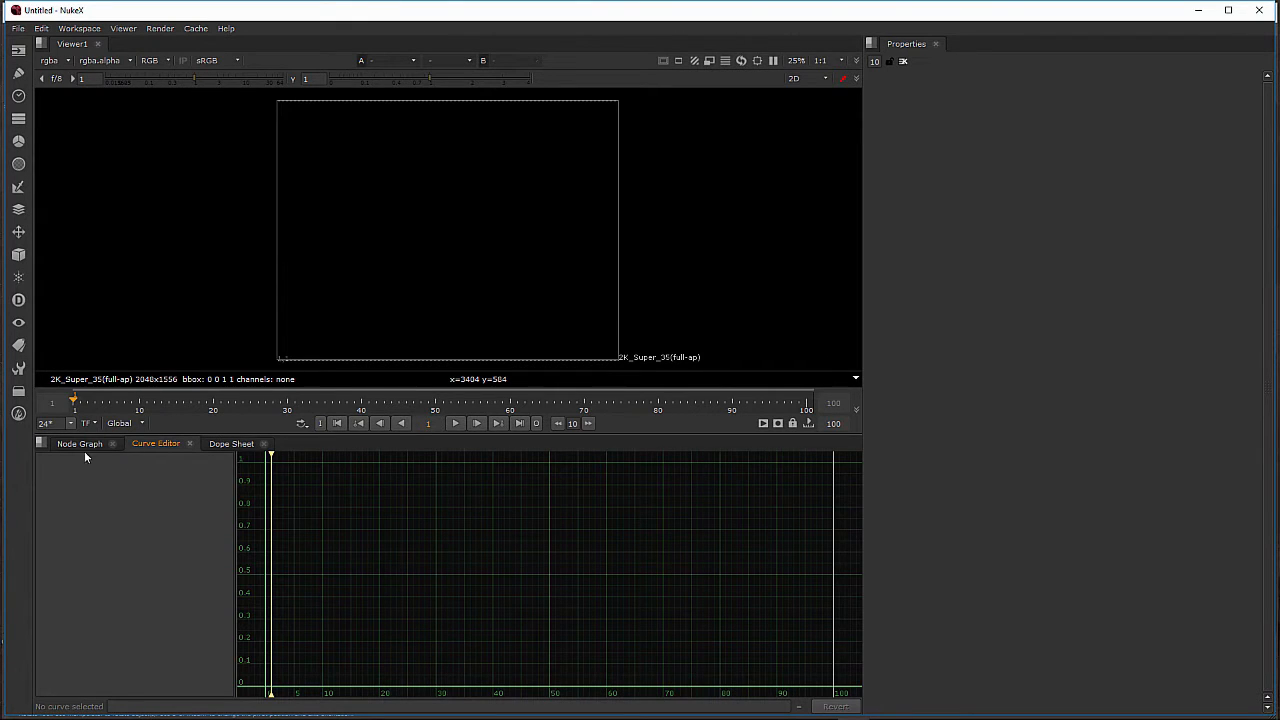
{"action": "left_click", "coordinate": [73, 446]}
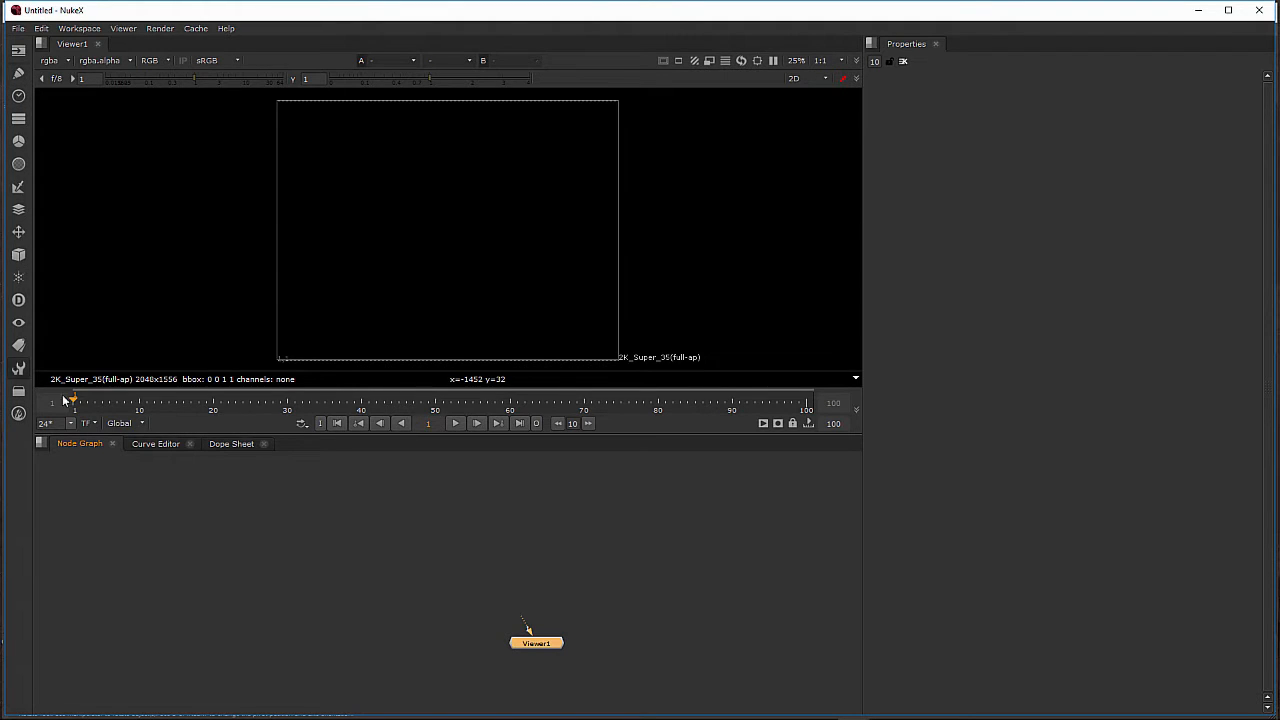
{"action": "right_click", "coordinate": [396, 508]}
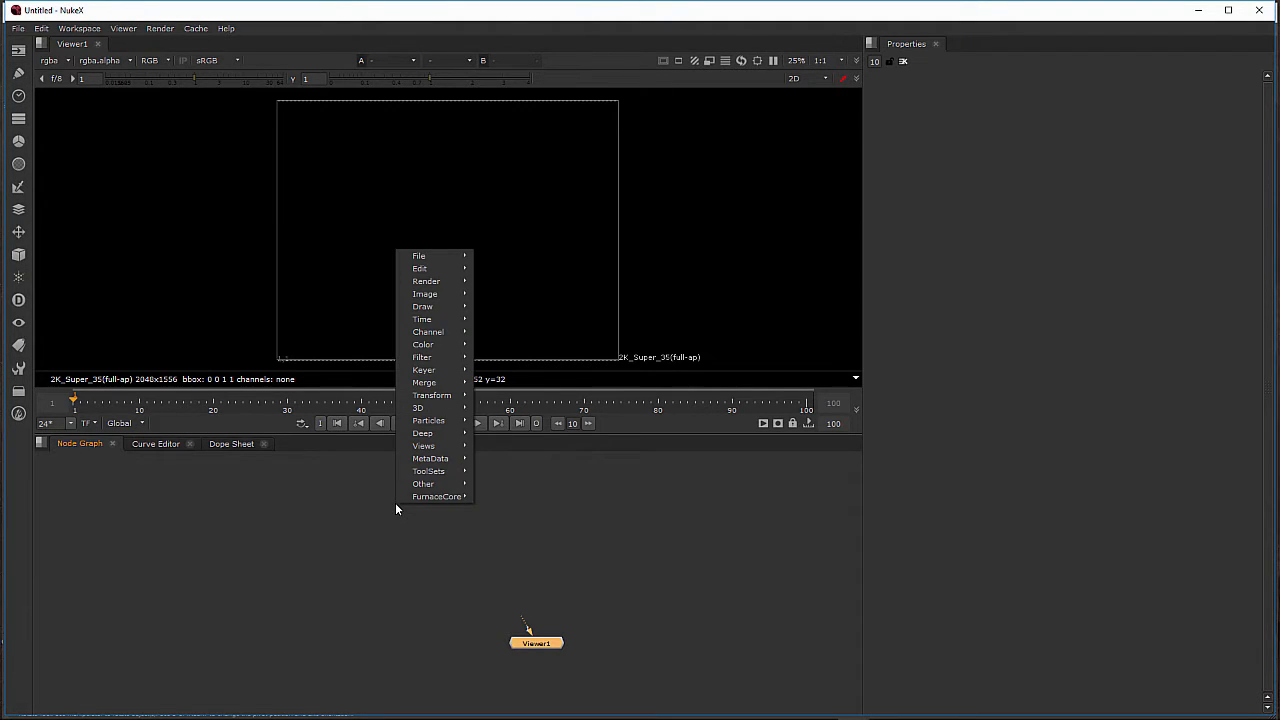
{"action": "mouse_move", "coordinate": [424, 270]}
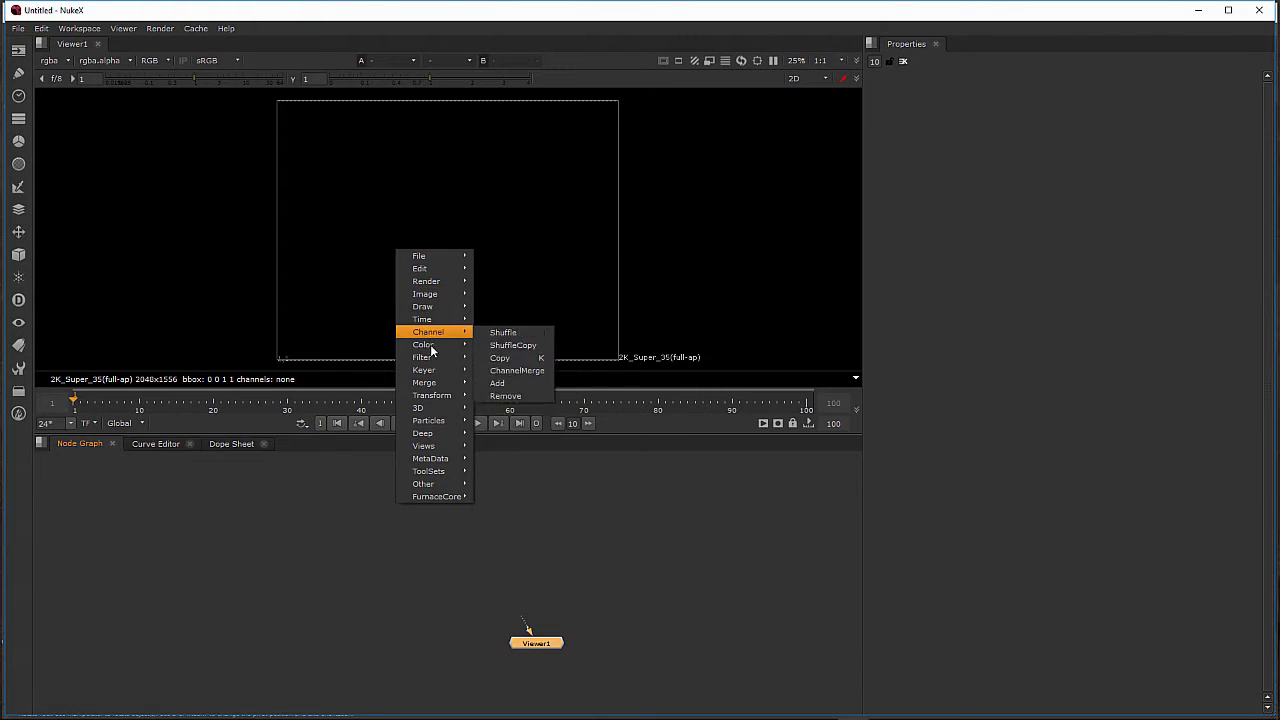
{"action": "mouse_move", "coordinate": [429, 374]}
{"action": "mouse_move", "coordinate": [415, 424]}
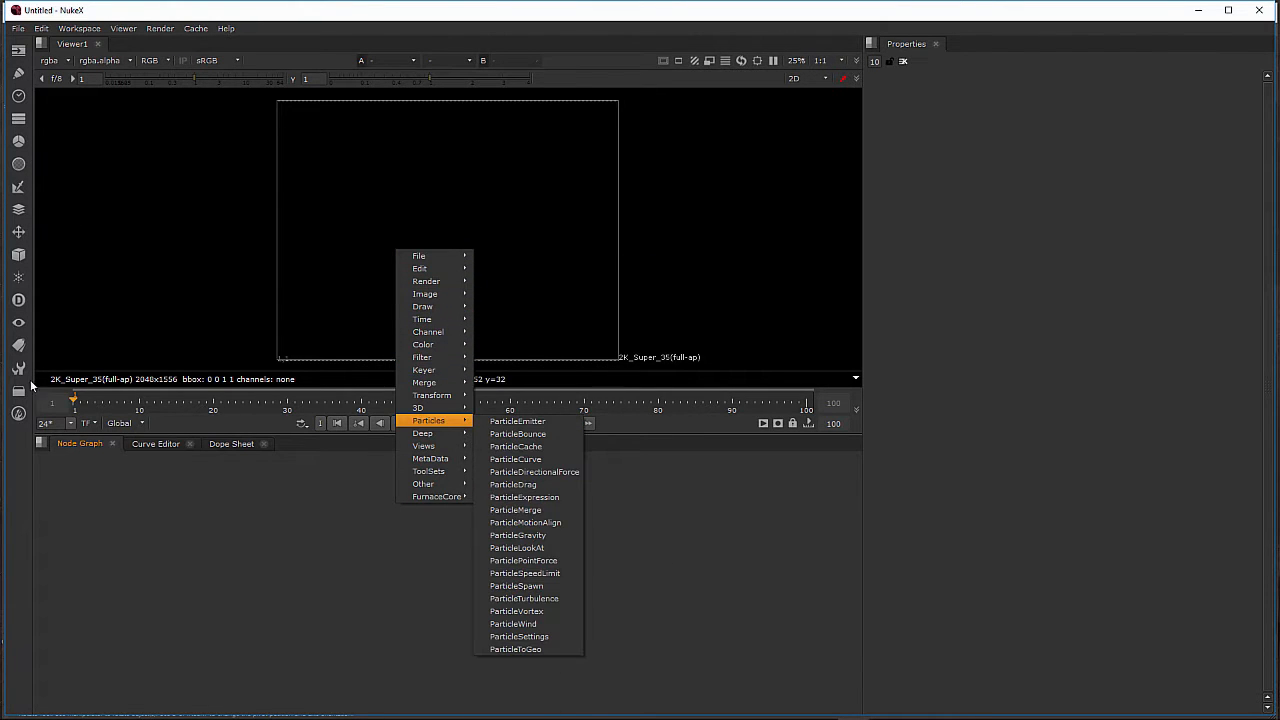
{"action": "left_click", "coordinate": [205, 492]}
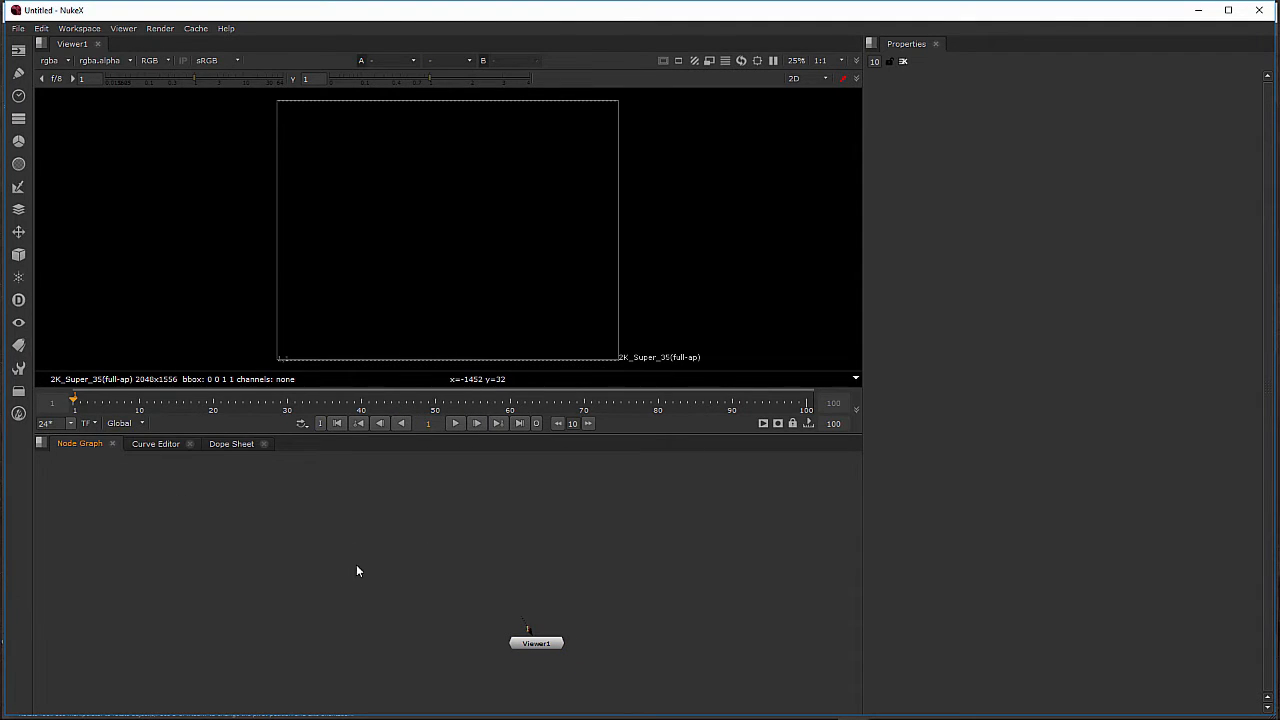
Step: Add a Read node that loads ART487e_StillLife_v05c.exr from the images folder and place it near the top of the node graph
{"action": "key", "text": "Tab"}
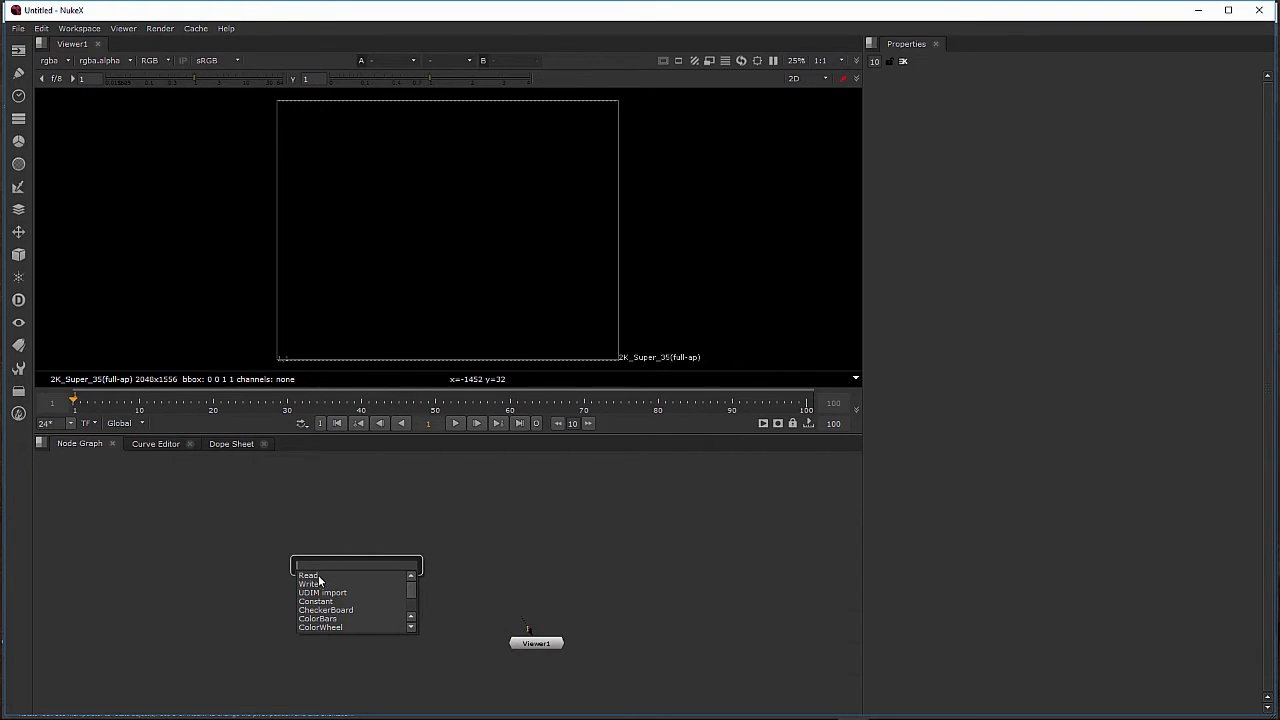
{"action": "left_click", "coordinate": [309, 576]}
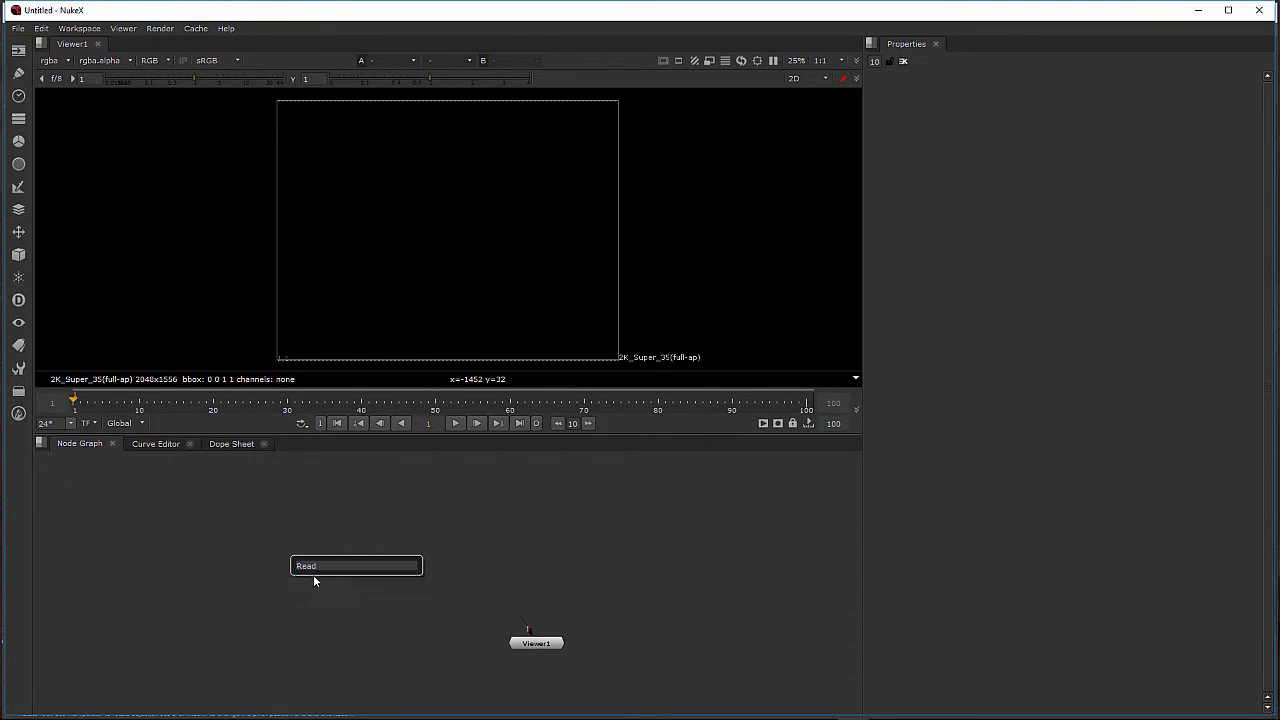
{"action": "left_click_drag", "start_coordinate": [564, 240], "coordinate": [489, 232]}
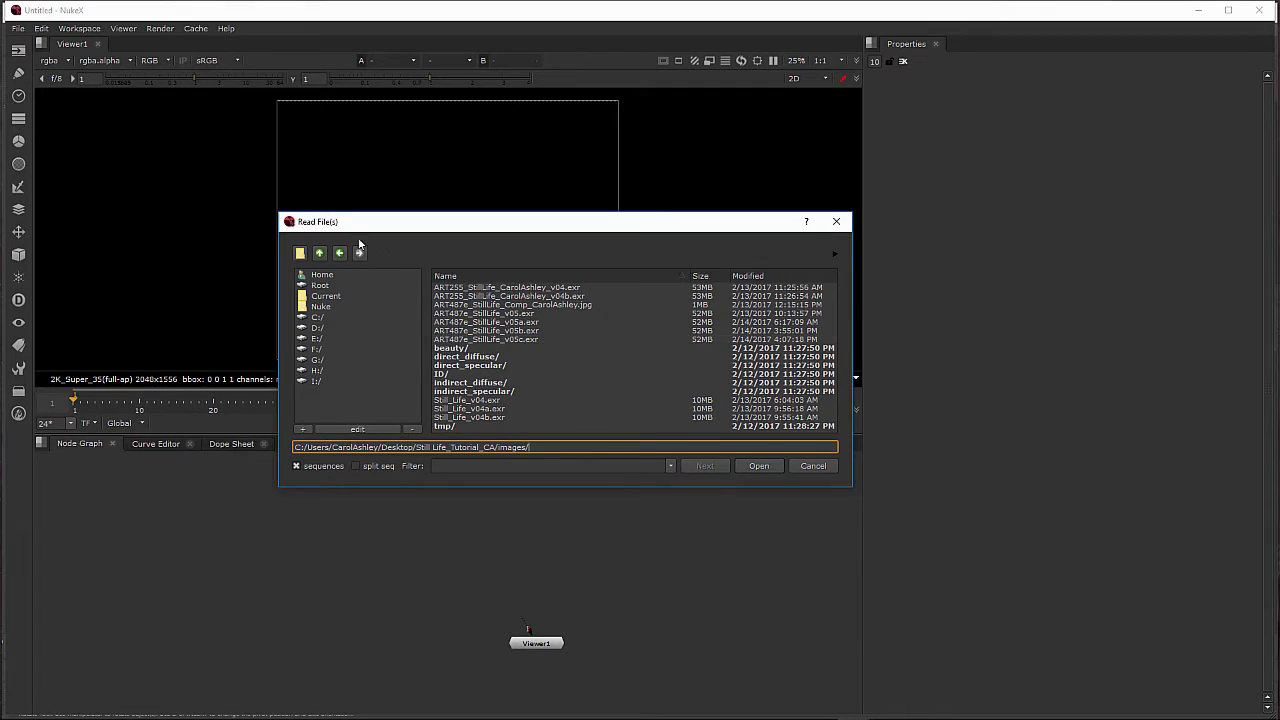
{"action": "left_click", "coordinate": [449, 340]}
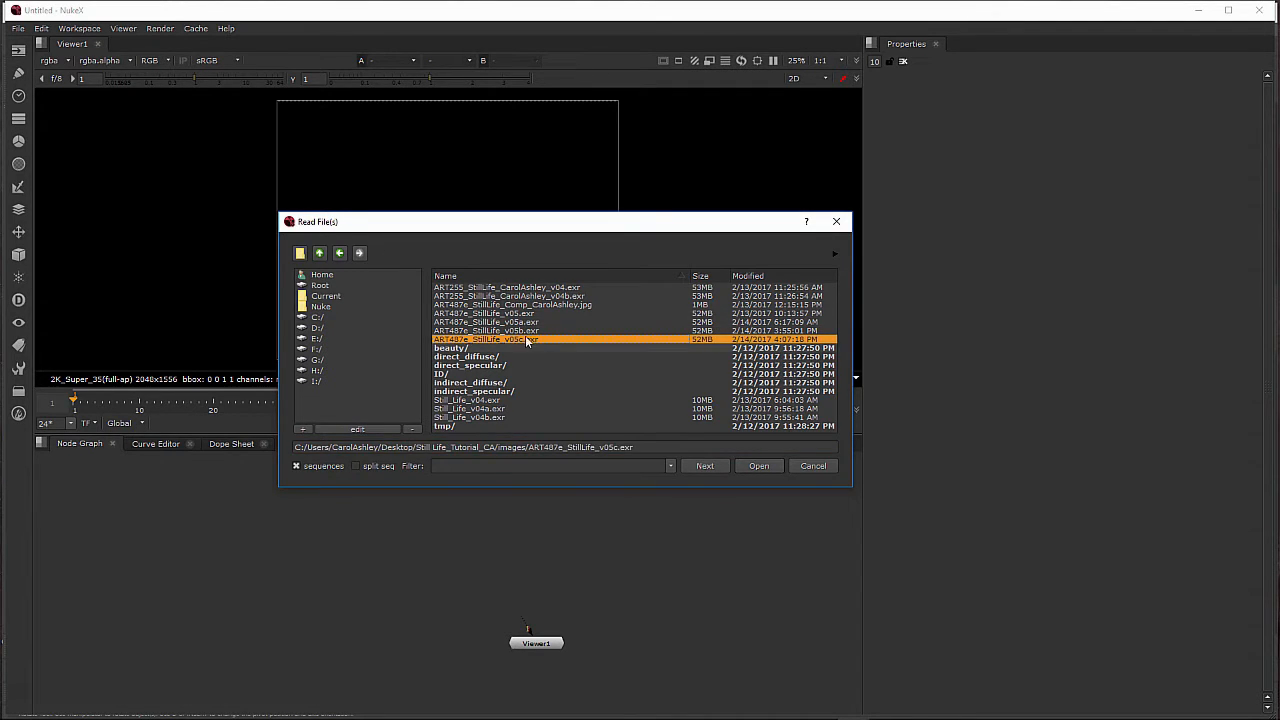
{"action": "left_click", "coordinate": [745, 467]}
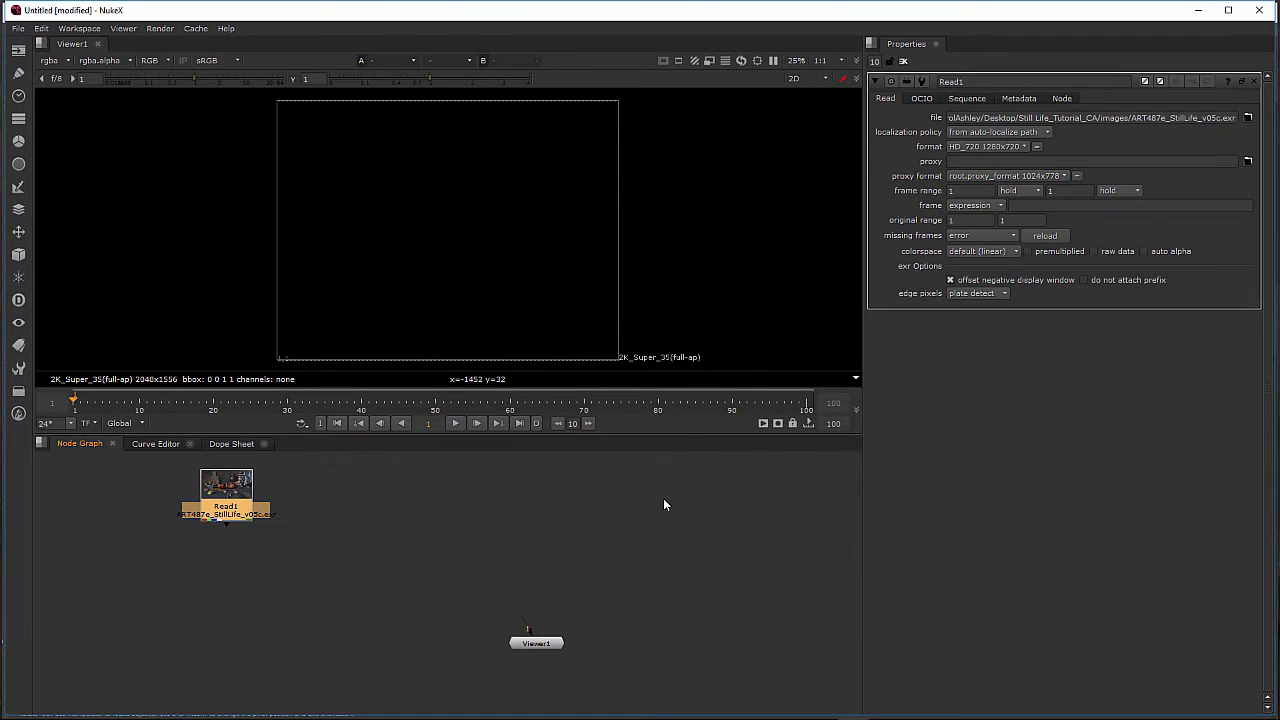
{"action": "left_click_drag", "start_coordinate": [238, 486], "coordinate": [373, 496]}
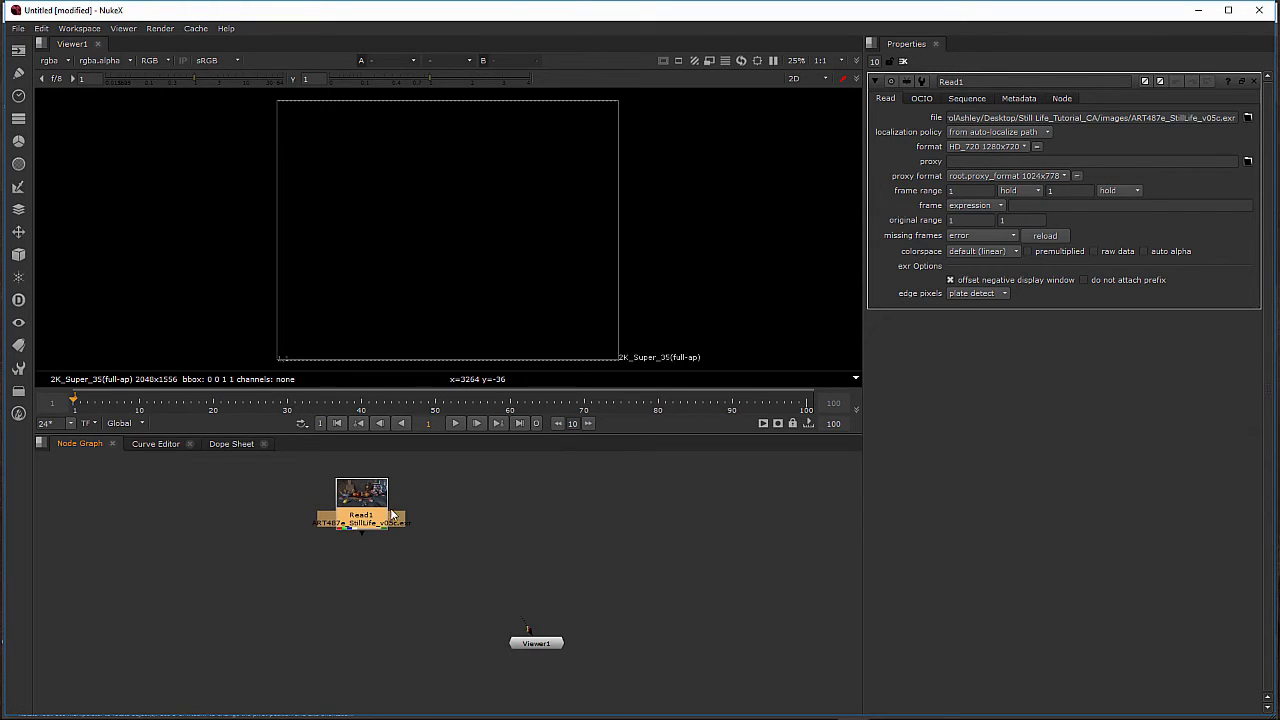
{"action": "left_click_drag", "start_coordinate": [372, 497], "coordinate": [372, 488]}
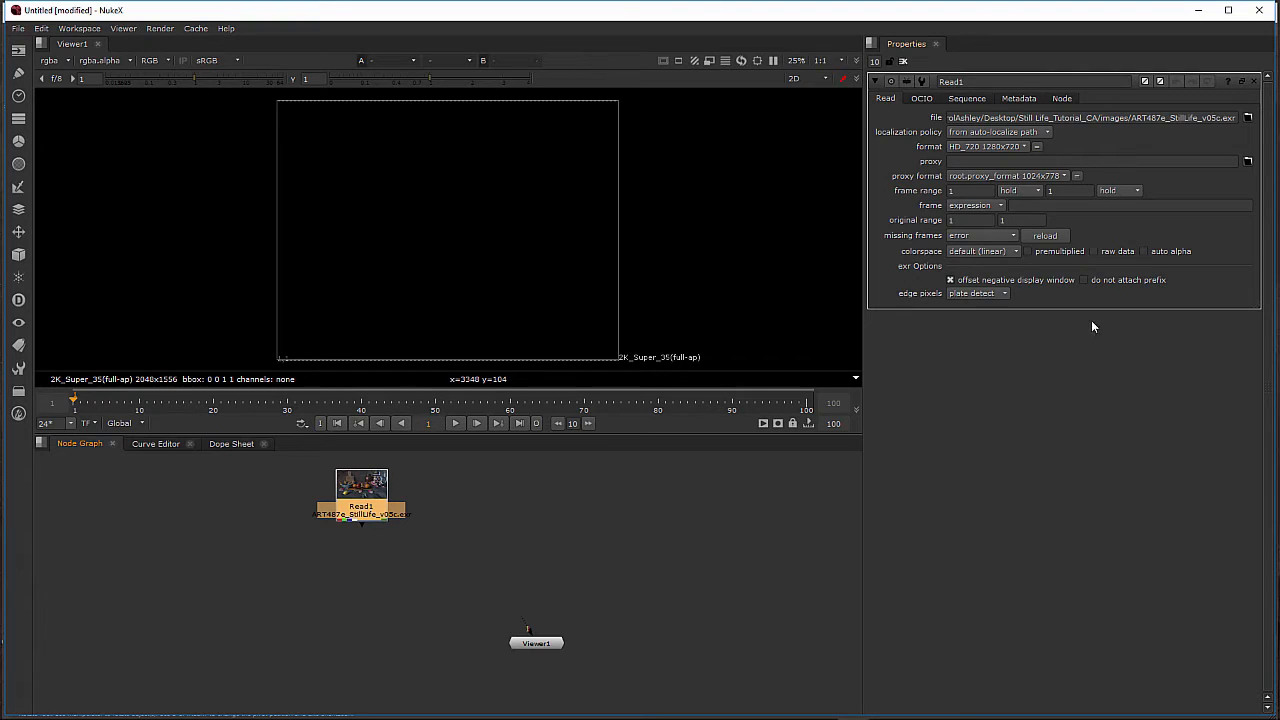
Step: Connect the Viewer1 input to the Read1 node and arrange the two nodes with Read1 above the viewer
{"action": "left_click_drag", "start_coordinate": [540, 648], "coordinate": [574, 635]}
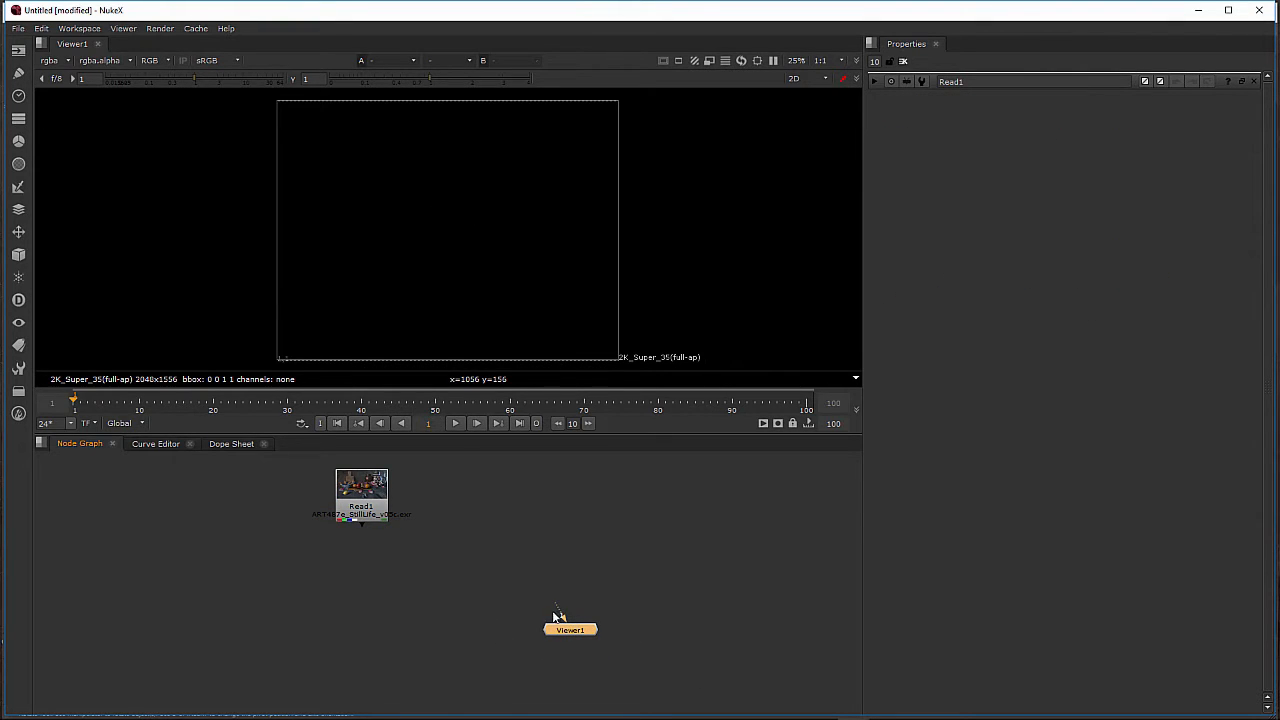
{"action": "left_click_drag", "start_coordinate": [557, 611], "coordinate": [358, 512]}
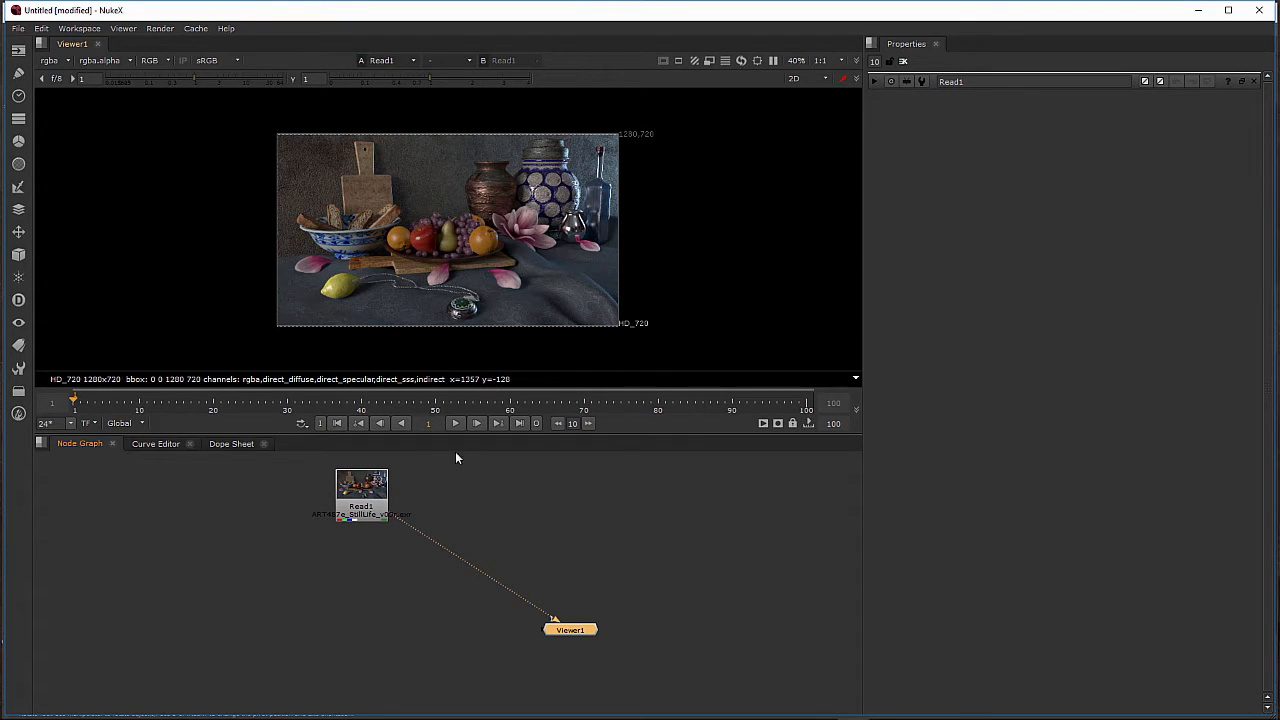
{"action": "double_click", "coordinate": [371, 488]}
{"action": "left_click_drag", "start_coordinate": [371, 488], "coordinate": [498, 488]}
{"action": "mouse_move", "coordinate": [426, 477]}
{"action": "left_mouse_down"}
{"action": "mouse_move", "coordinate": [448, 474]}
{"action": "mouse_move", "coordinate": [431, 475]}
{"action": "left_mouse_up"}
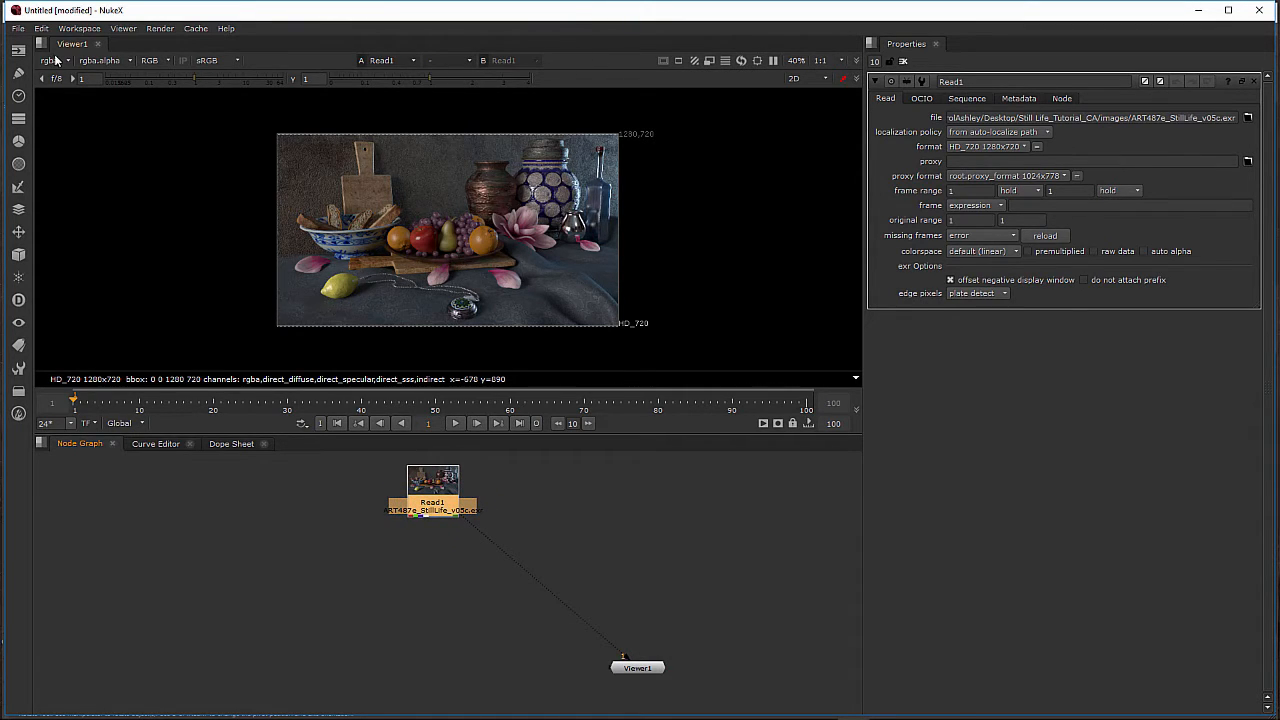
Step: View the direct_diffuse, direct_sss, specular and indirect_diffuse layers of the render in the viewer, and return the display to rgba
{"action": "left_click", "coordinate": [70, 61]}
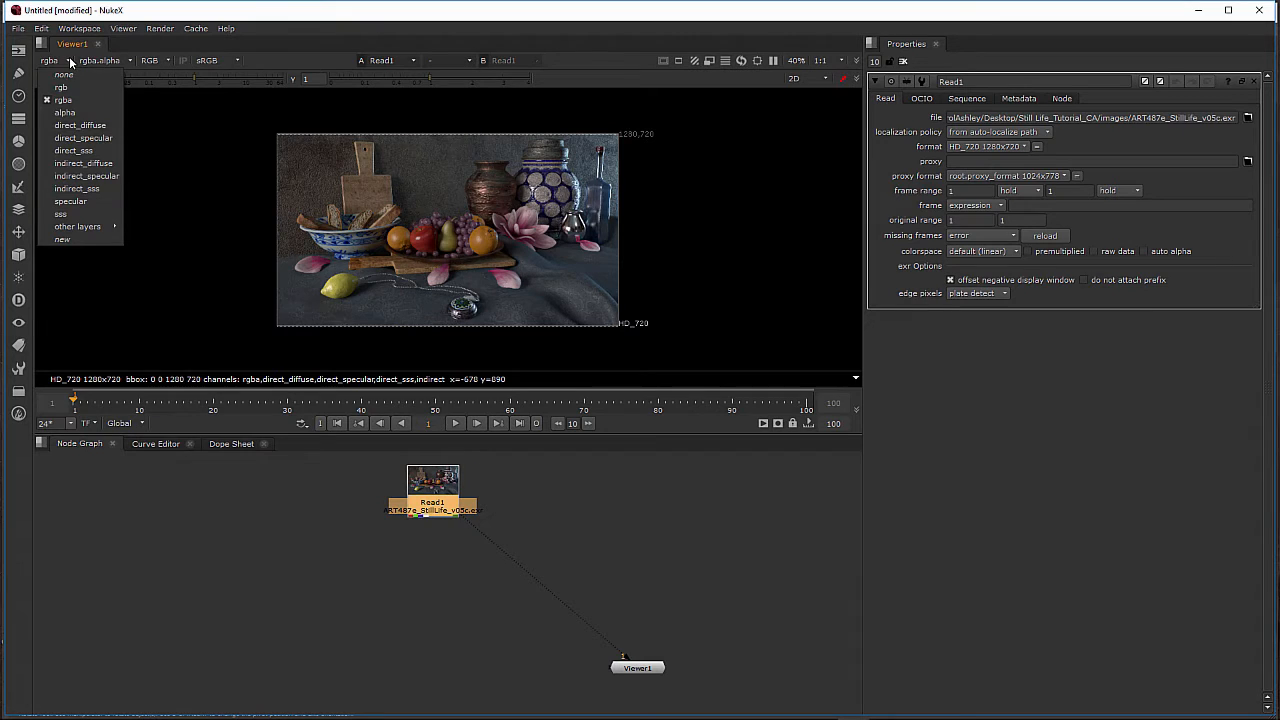
{"action": "left_click", "coordinate": [68, 126]}
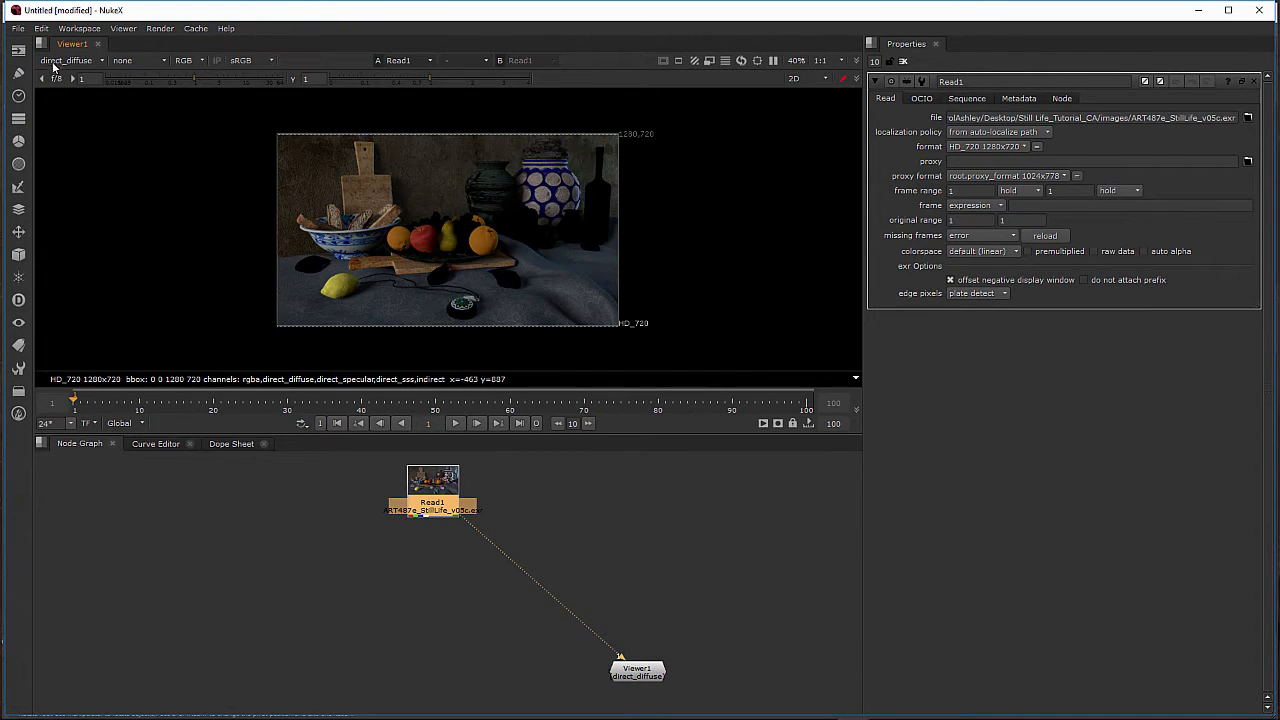
{"action": "left_click", "coordinate": [99, 61]}
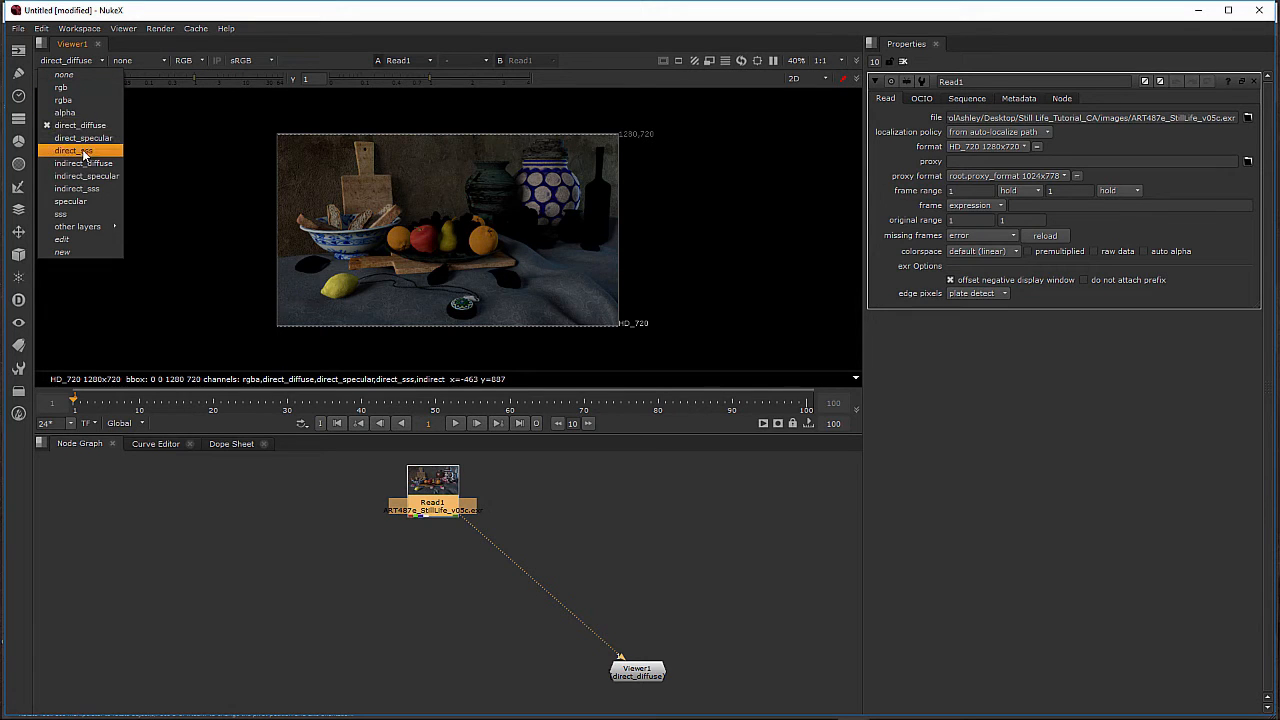
{"action": "left_click", "coordinate": [86, 151]}
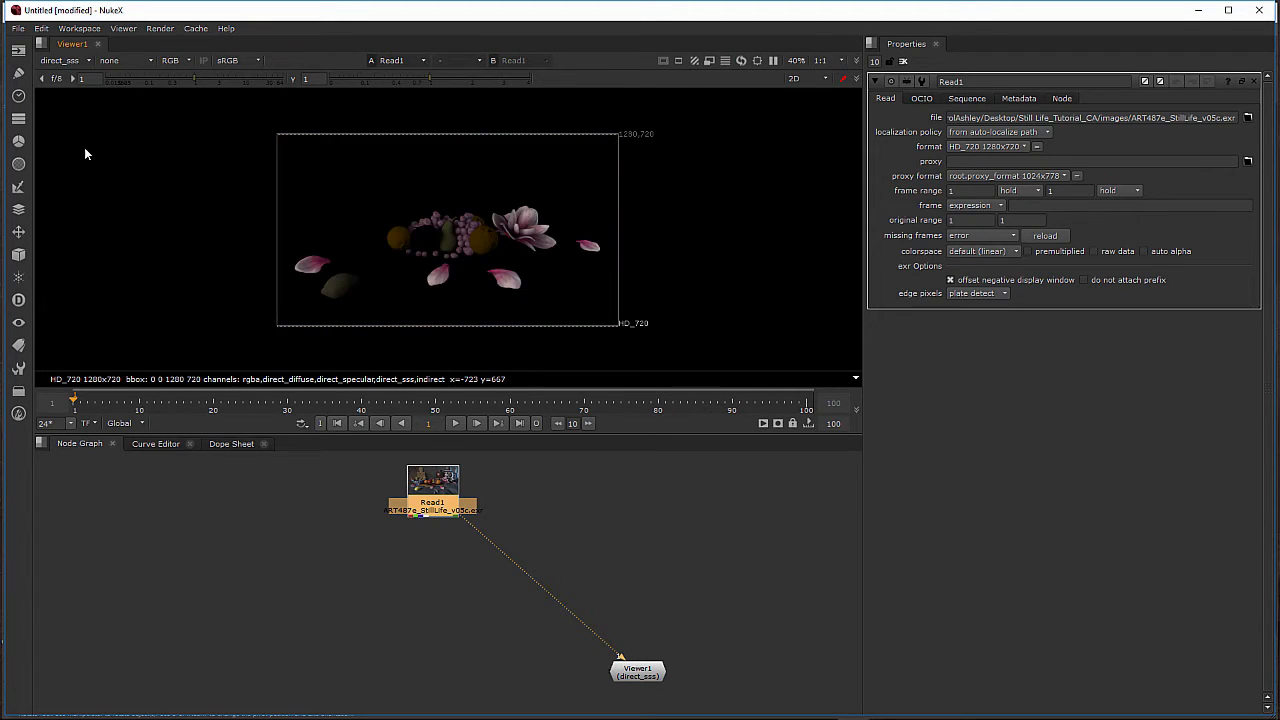
{"action": "left_click", "coordinate": [88, 61]}
{"action": "left_click", "coordinate": [80, 200]}
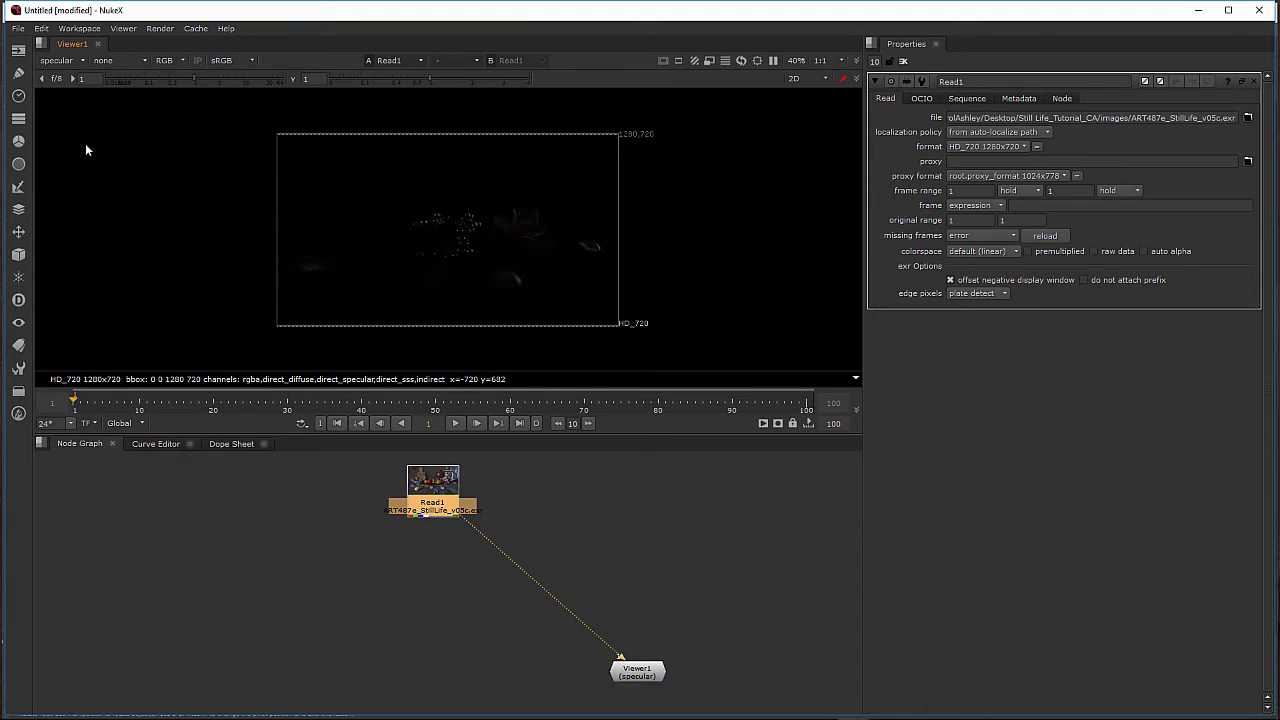
{"action": "left_click", "coordinate": [82, 63]}
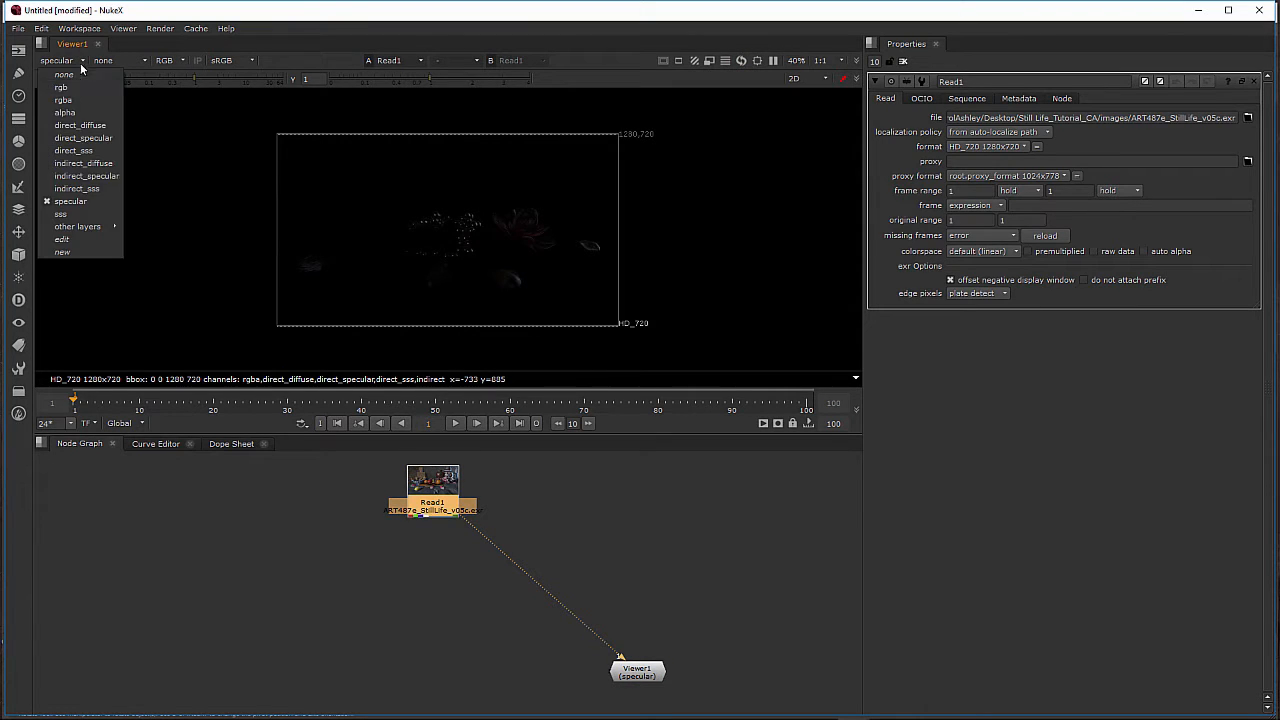
{"action": "left_click", "coordinate": [99, 164]}
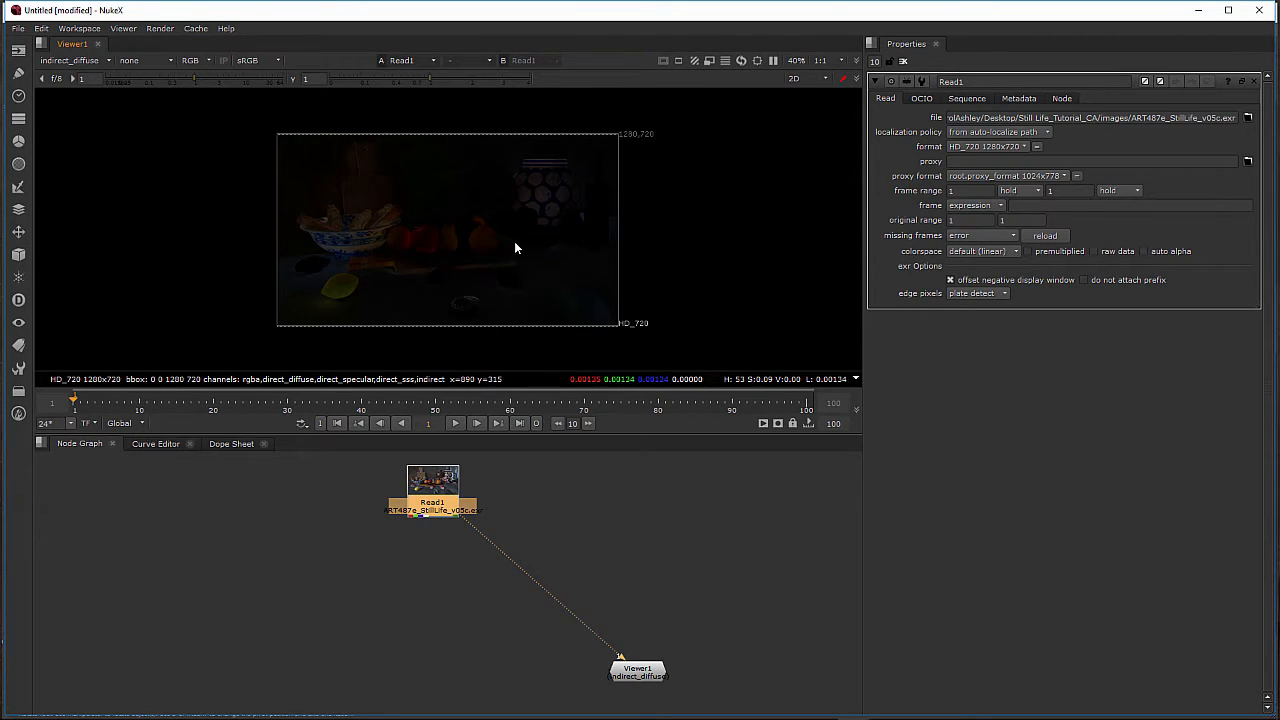
{"action": "left_click", "coordinate": [108, 62]}
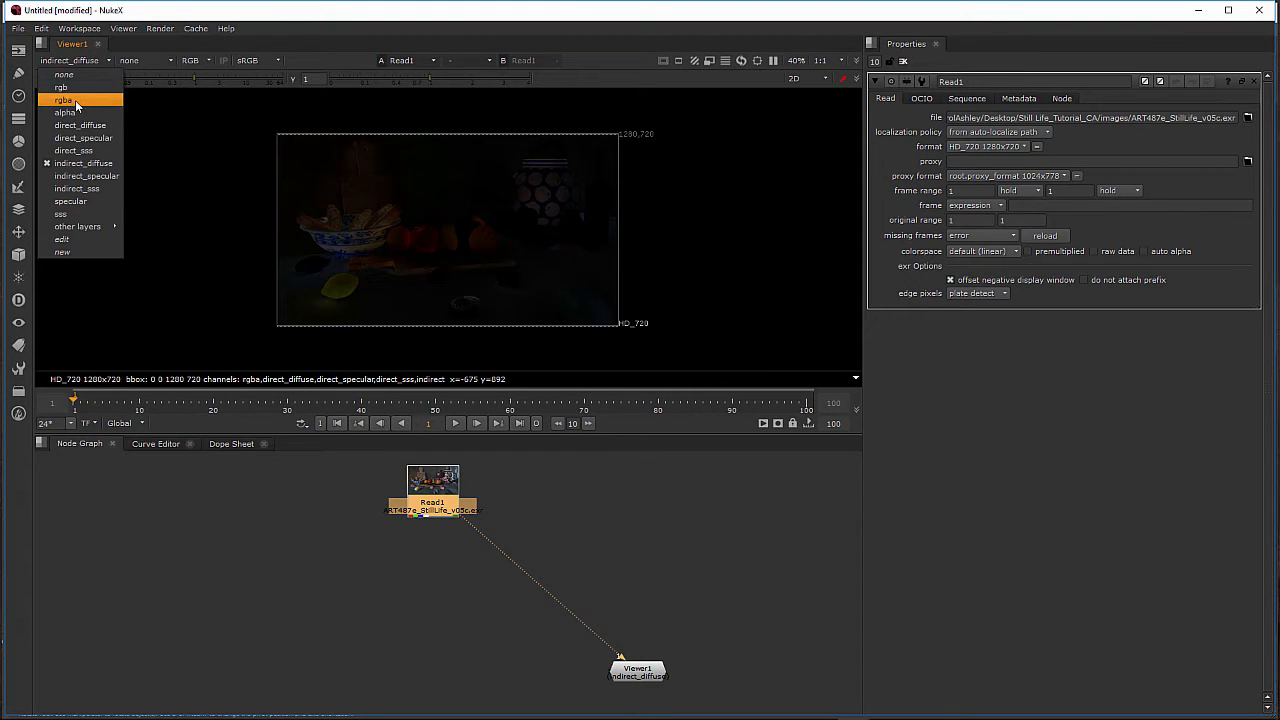
{"action": "left_click", "coordinate": [79, 101]}
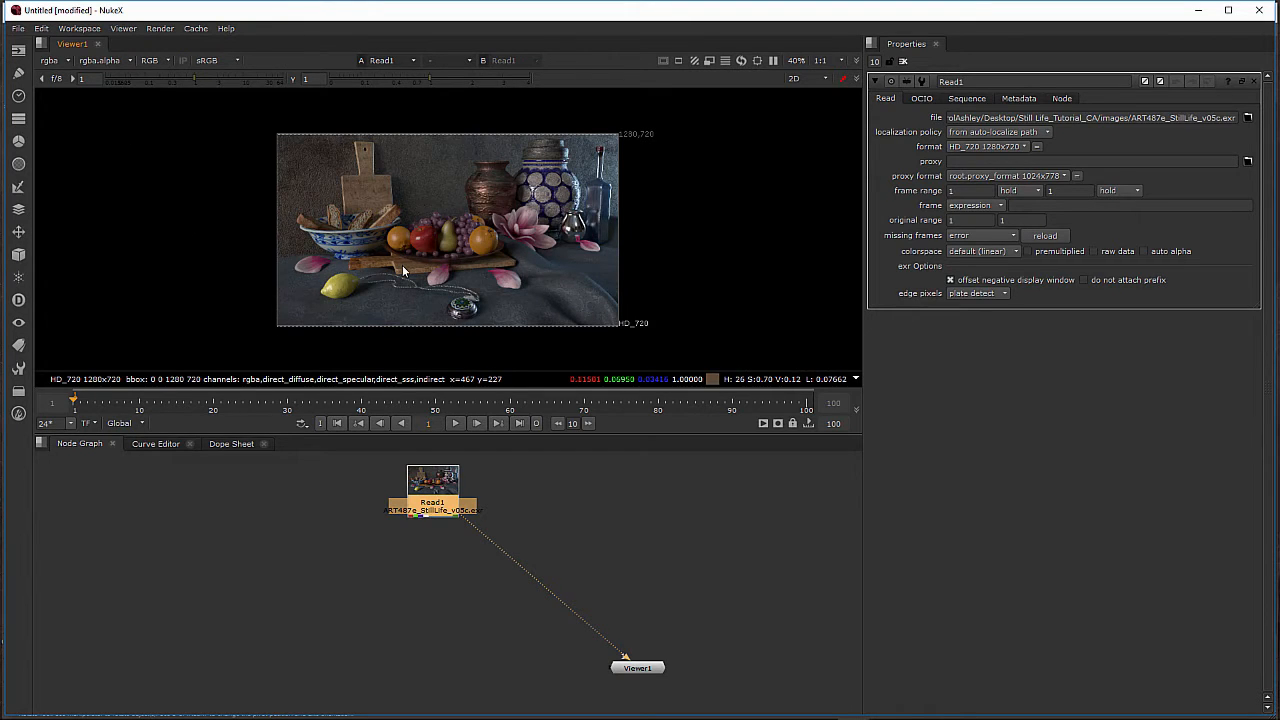
Step: Insert a Shuffle node between Read1 and the viewer and place it below and to the left of Read1
{"action": "left_click_drag", "start_coordinate": [417, 511], "coordinate": [463, 479]}
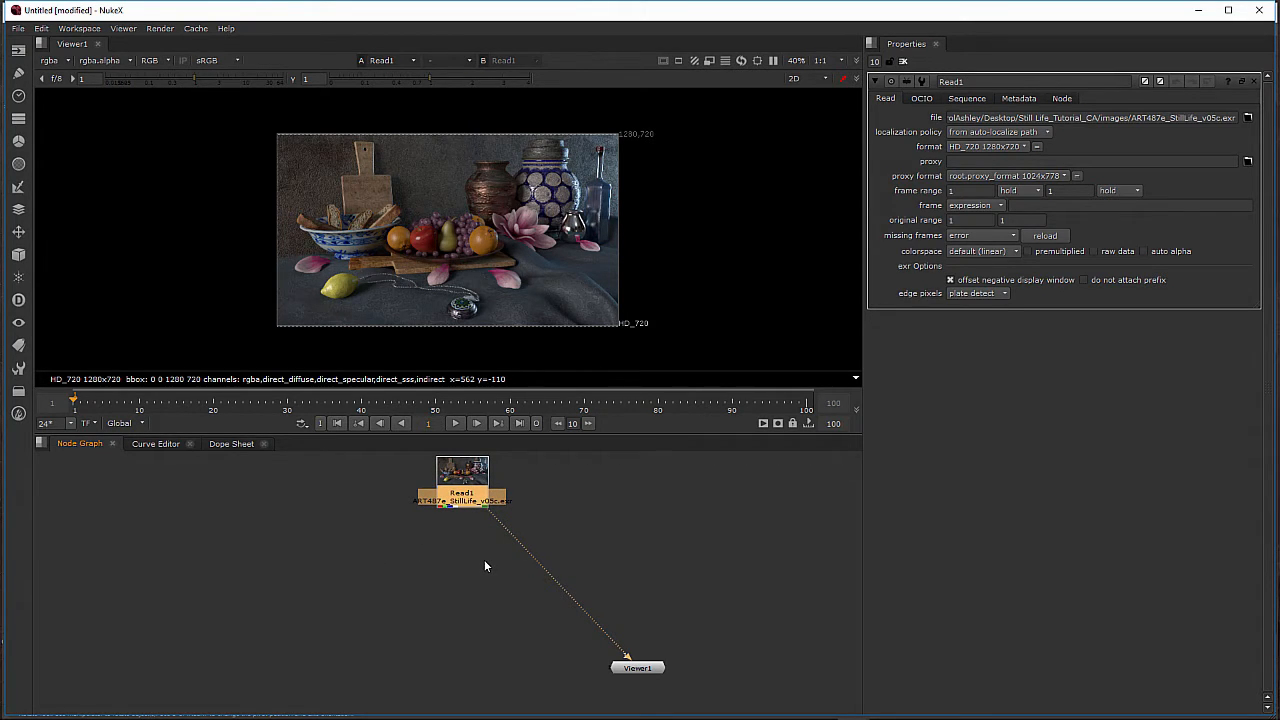
{"action": "key", "text": "Tab"}
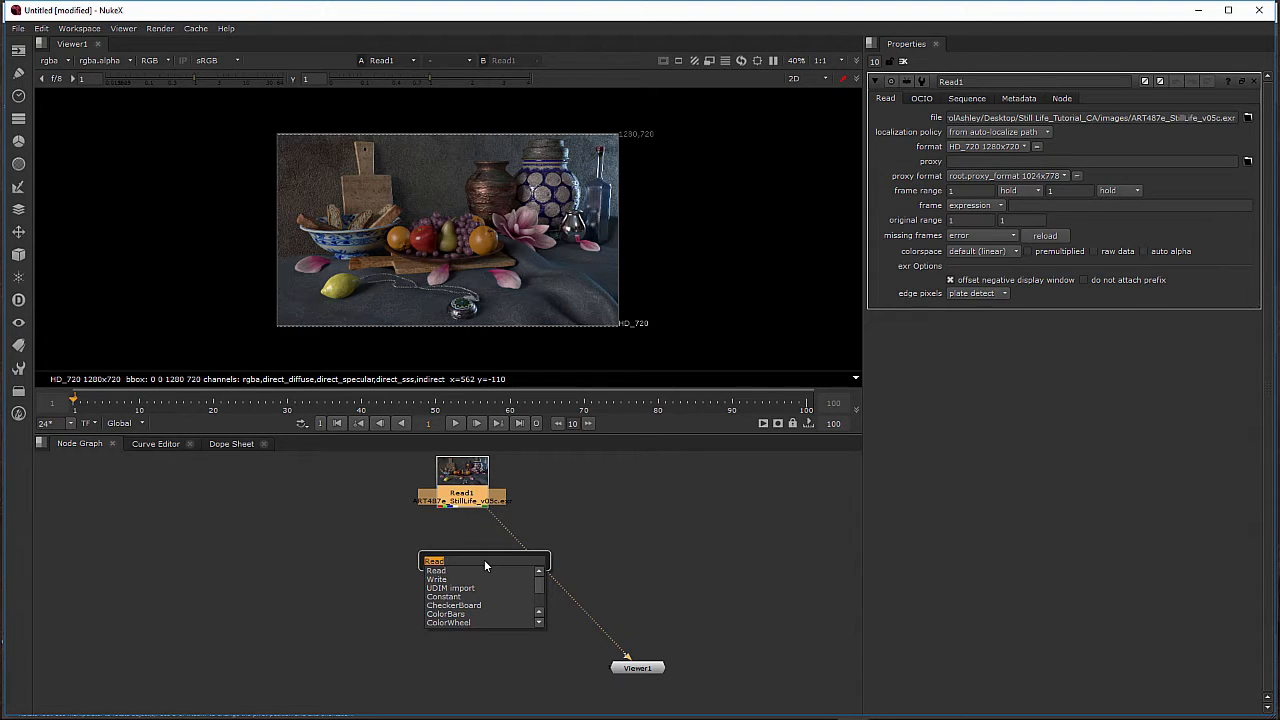
{"action": "type", "text": "shu"}
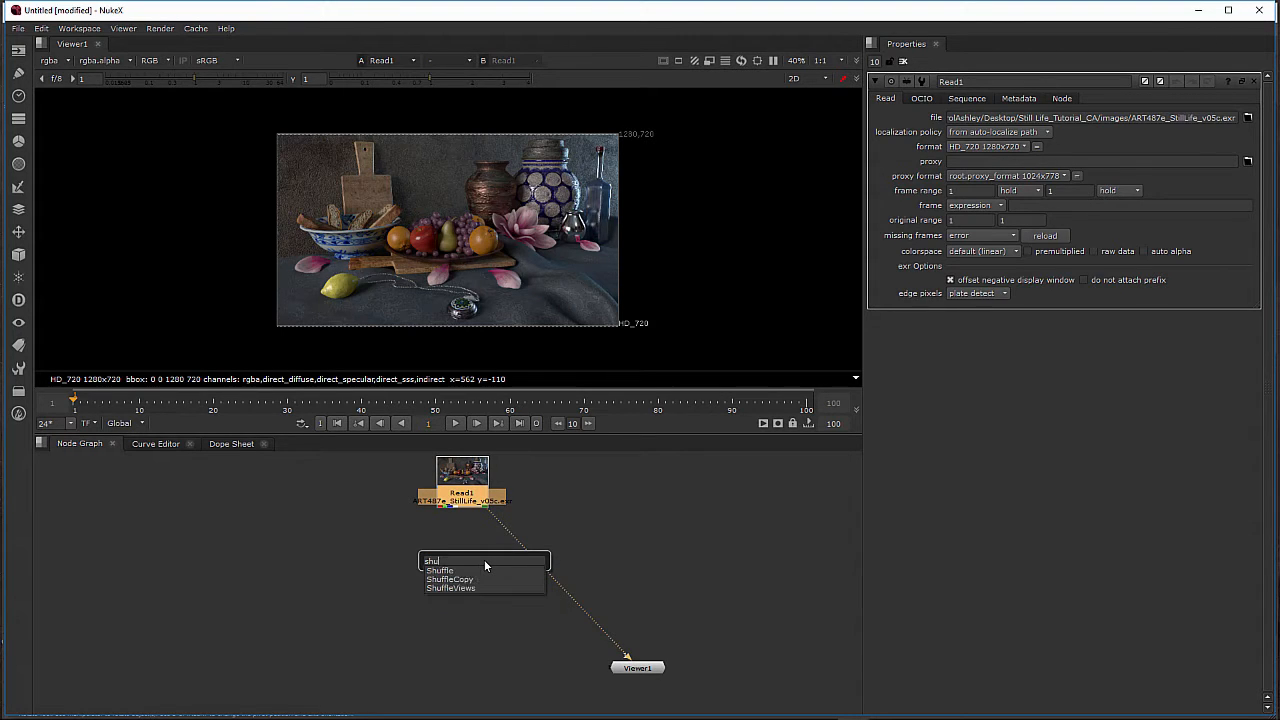
{"action": "key", "text": "Down"}
{"action": "key", "text": "Return"}
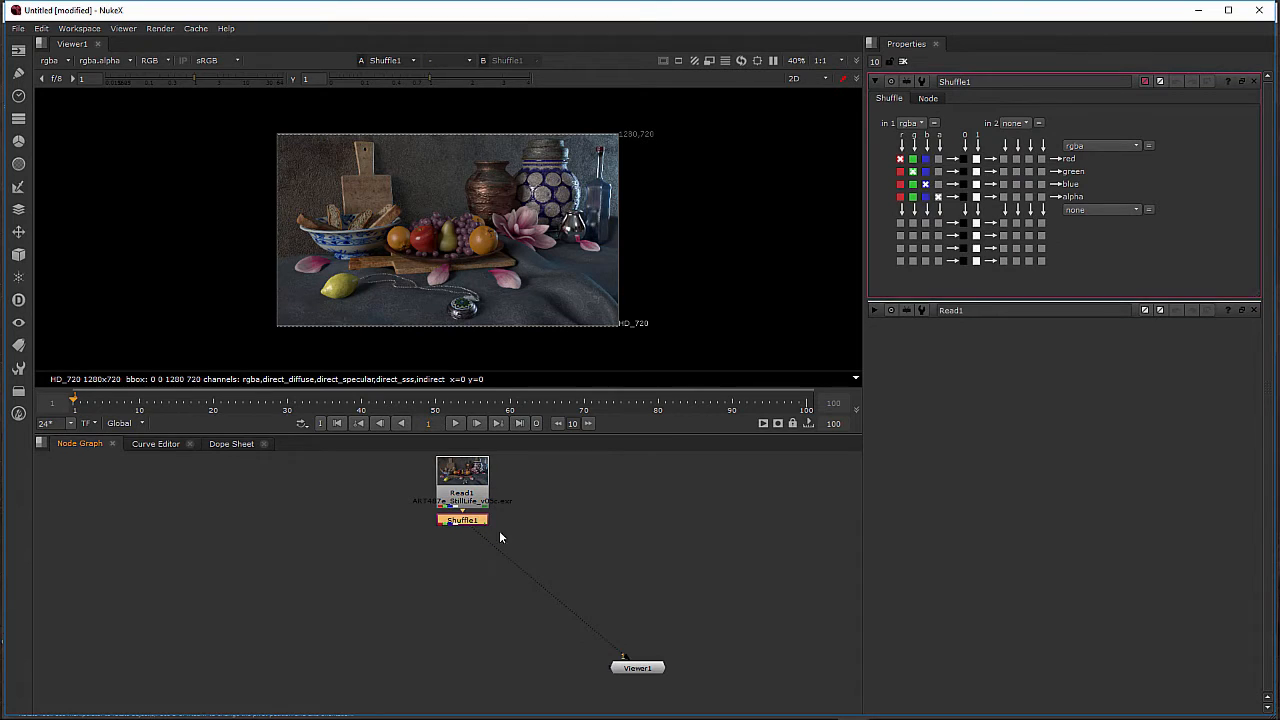
{"action": "left_click_drag", "start_coordinate": [468, 519], "coordinate": [411, 587]}
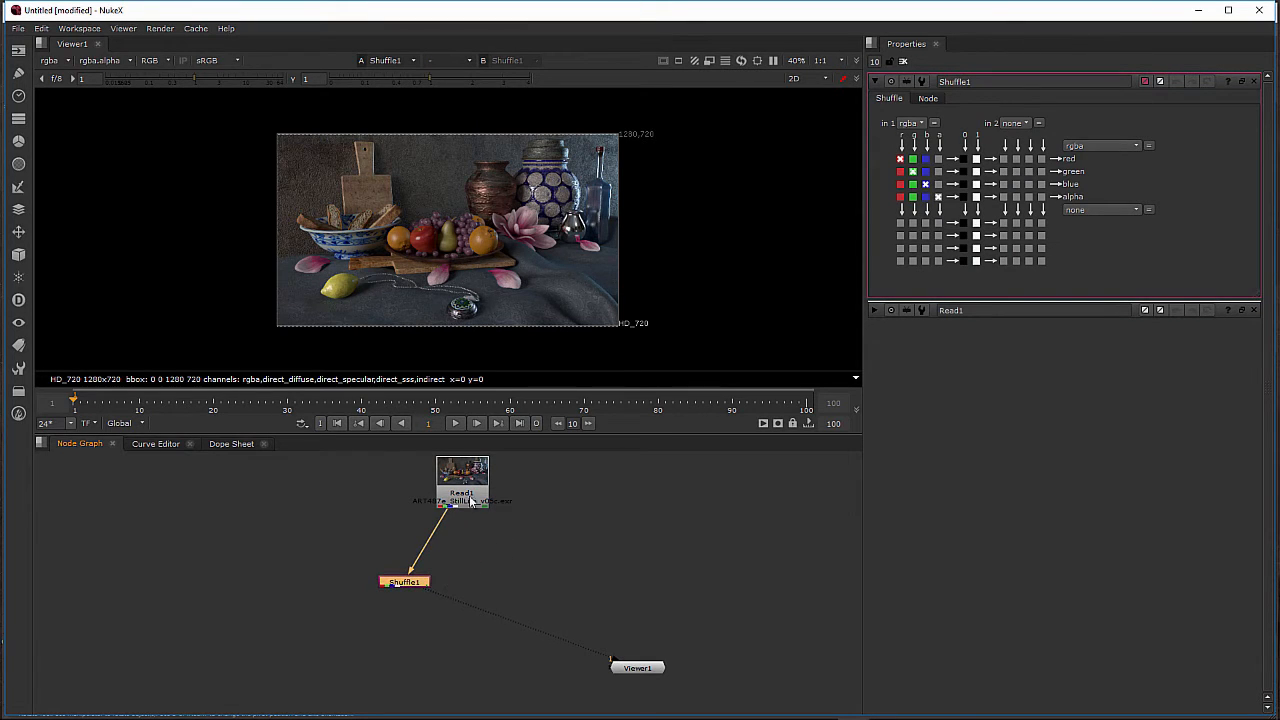
Step: Move the Shuffle node farther left of Read1 and set its in 1 layer to direct_diffuse
{"action": "double_click", "coordinate": [458, 487]}
{"action": "left_click_drag", "start_coordinate": [458, 487], "coordinate": [465, 482]}
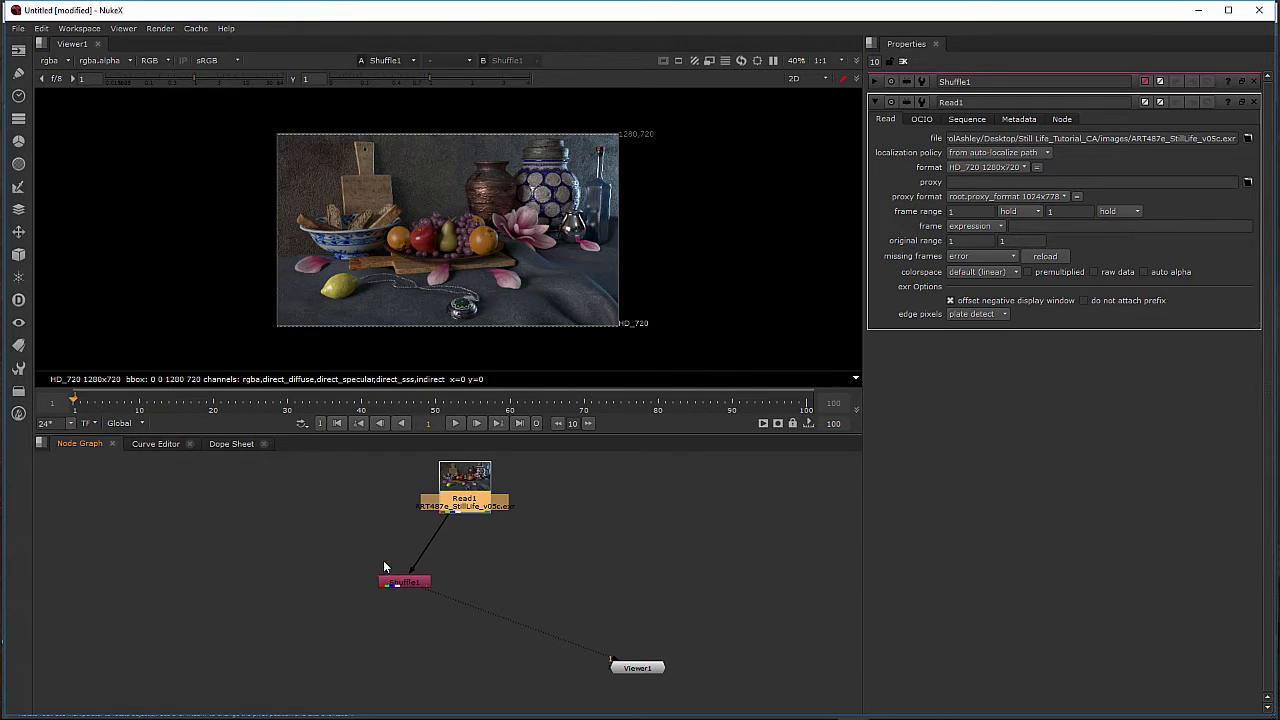
{"action": "double_click", "coordinate": [400, 587]}
{"action": "left_click_drag", "start_coordinate": [400, 587], "coordinate": [339, 542]}
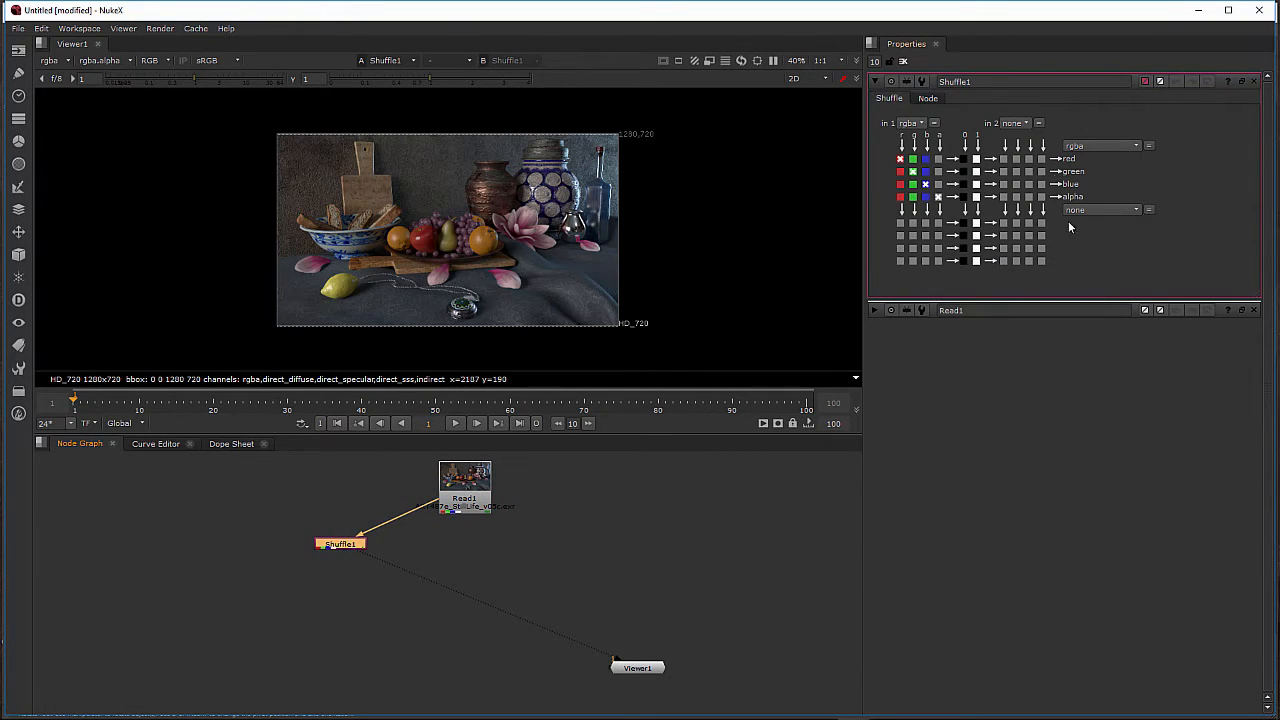
{"action": "left_click", "coordinate": [921, 123]}
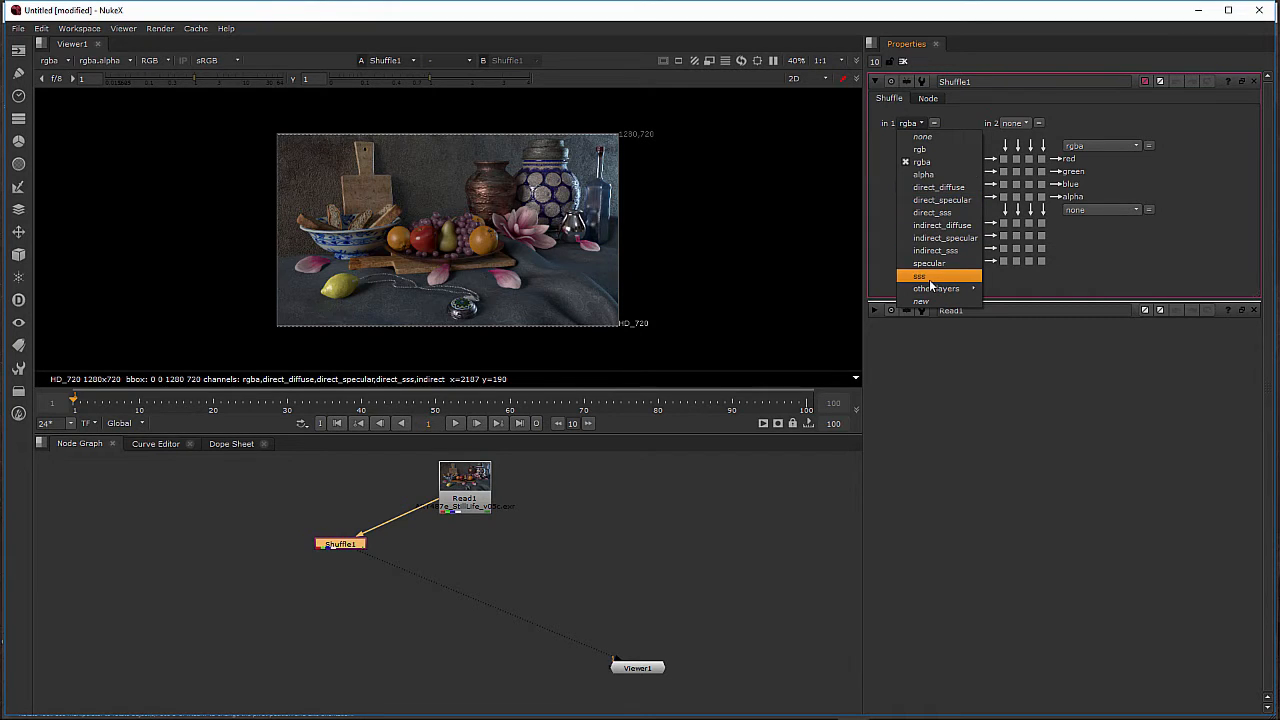
{"action": "left_click", "coordinate": [950, 191]}
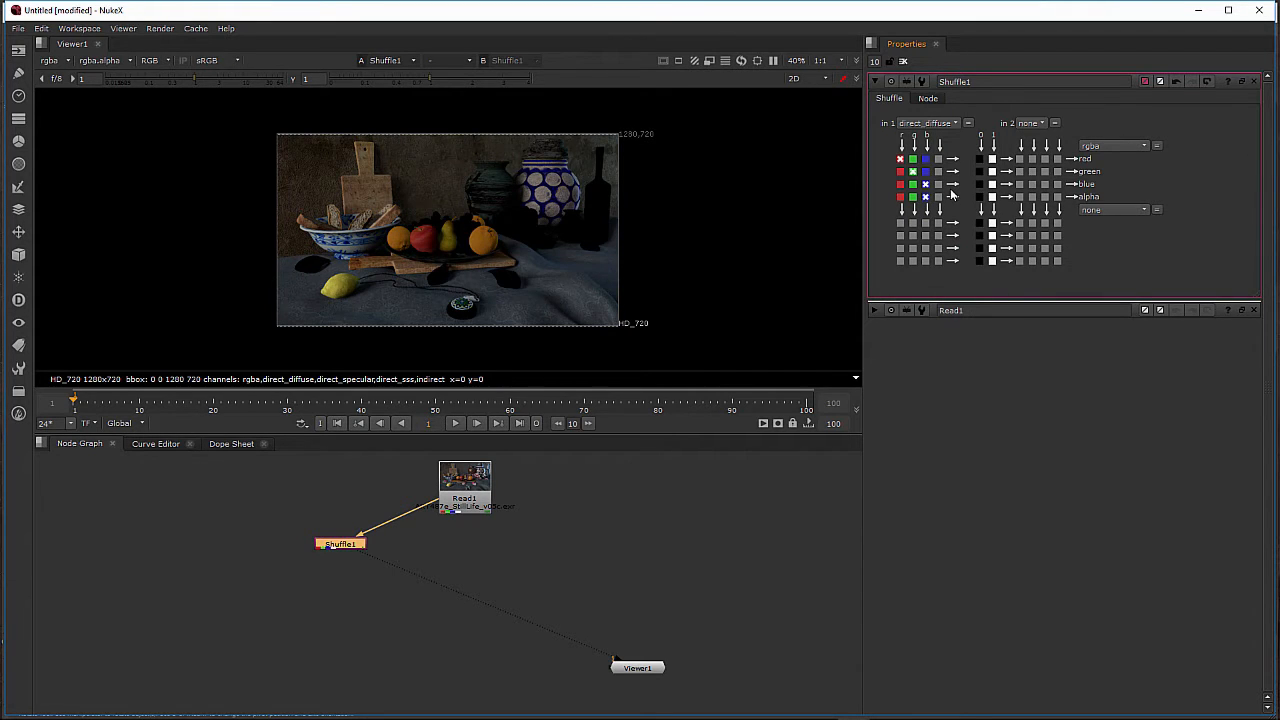
Step: Label the Shuffle node Direct_Diff and shift it slightly down and to the left in the node graph
{"action": "left_click", "coordinate": [927, 98]}
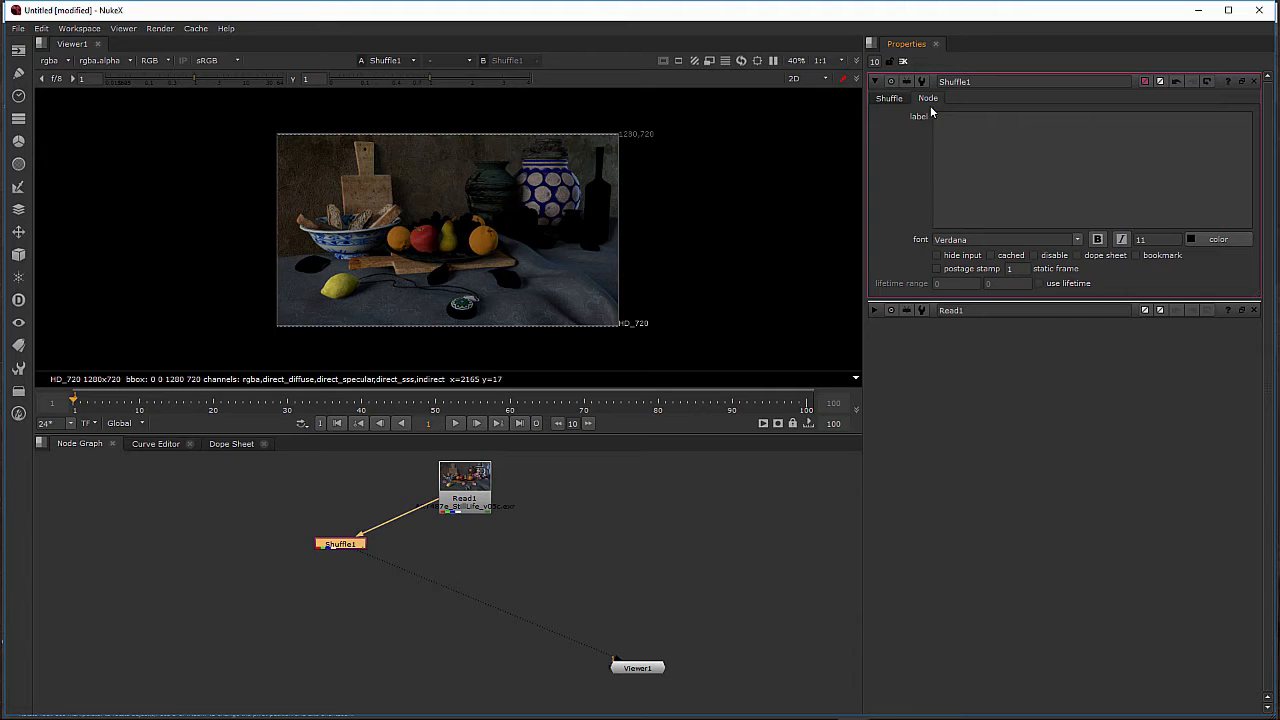
{"action": "mouse_move", "coordinate": [343, 542]}
{"action": "left_mouse_down"}
{"action": "mouse_move", "coordinate": [340, 530]}
{"action": "mouse_move", "coordinate": [338, 546]}
{"action": "left_mouse_up"}
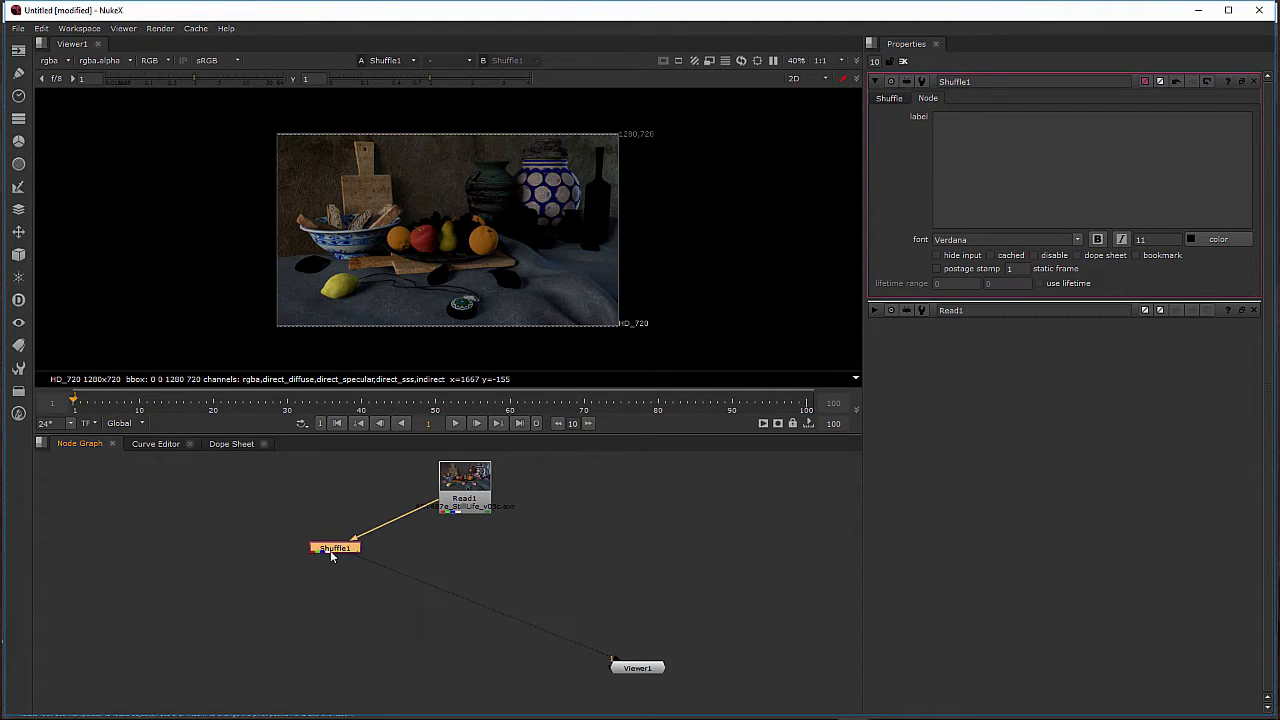
{"action": "left_click", "coordinate": [972, 130]}
{"action": "type", "text": "Dir"}
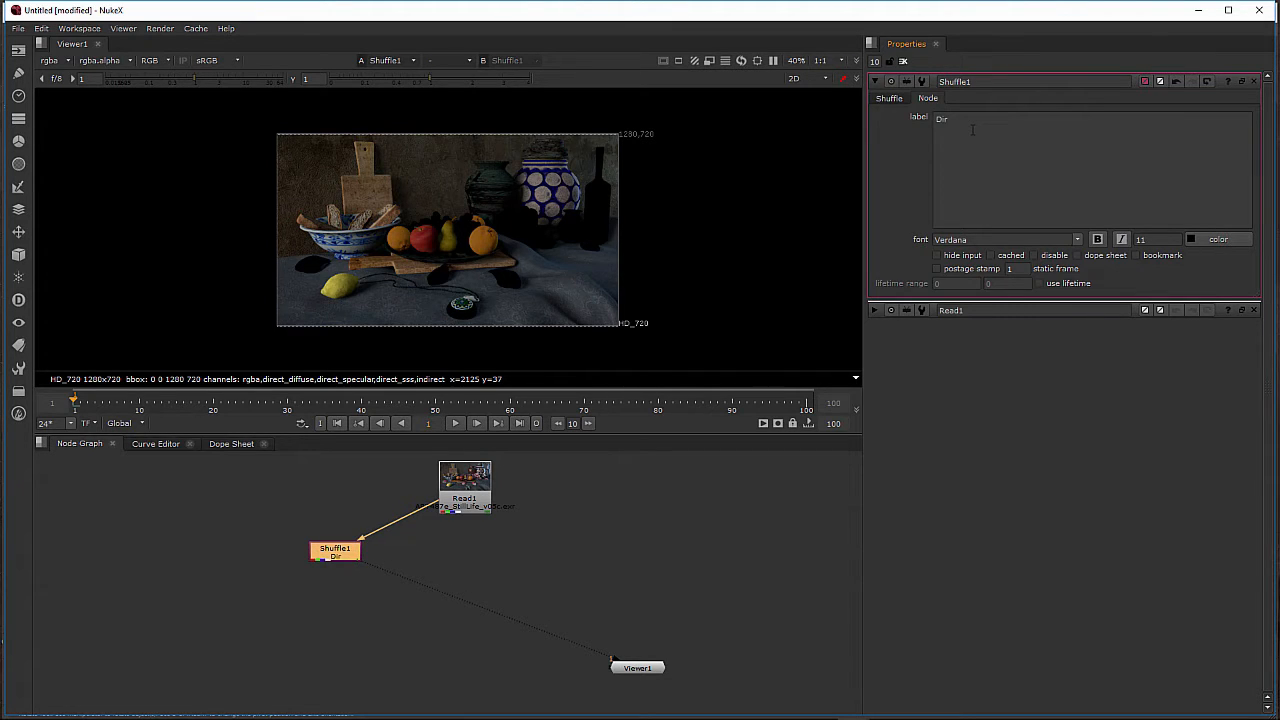
{"action": "type", "text": "ect_Diff"}
{"action": "left_click", "coordinate": [893, 100]}
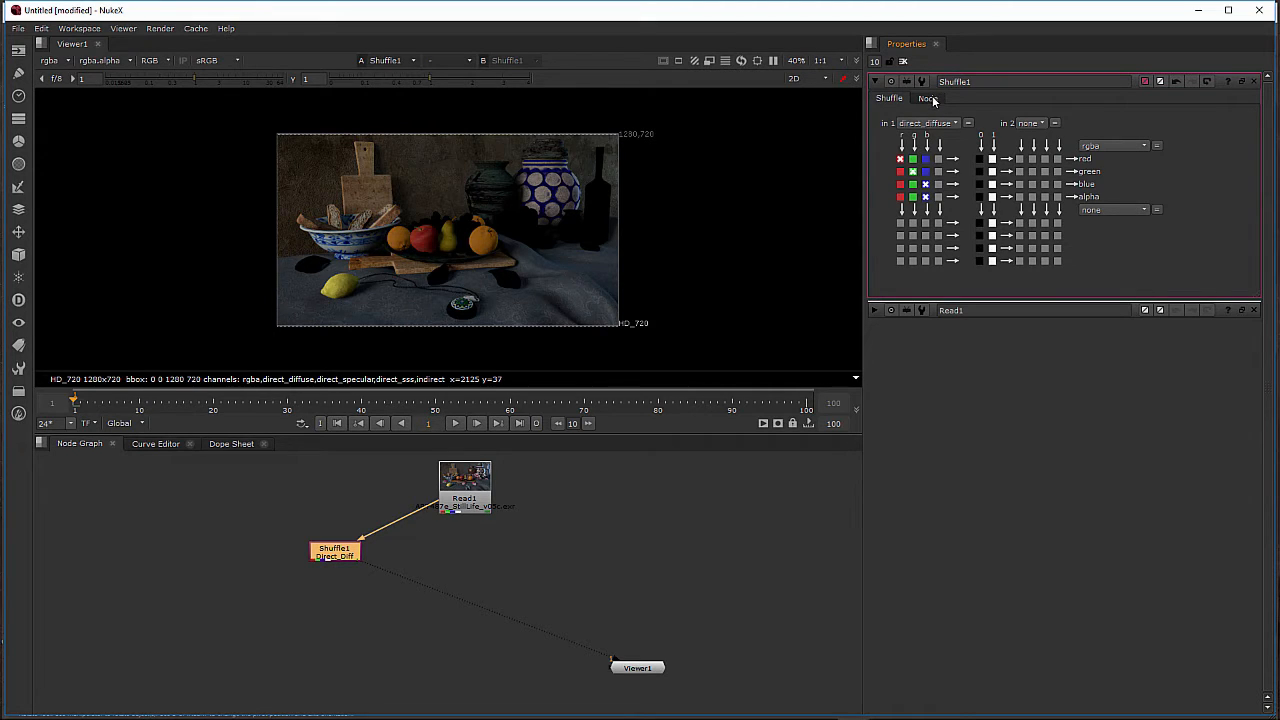
{"action": "left_click", "coordinate": [929, 99]}
{"action": "mouse_move", "coordinate": [333, 557]}
{"action": "left_mouse_down"}
{"action": "mouse_move", "coordinate": [325, 549]}
{"action": "mouse_move", "coordinate": [340, 562]}
{"action": "mouse_move", "coordinate": [326, 569]}
{"action": "left_mouse_up"}
Step: Check the properties of the Read1 node and the Direct_Diff Shuffle node, leaving no node selected
{"action": "double_click", "coordinate": [462, 478]}
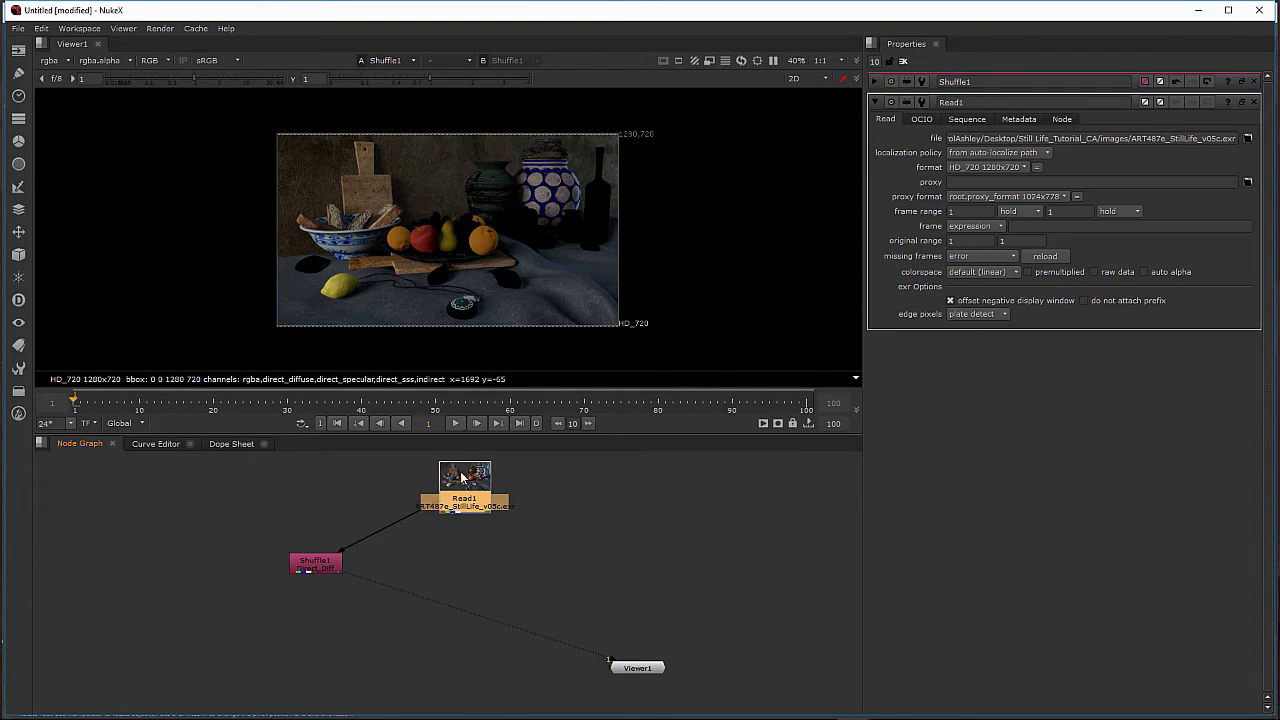
{"action": "double_click", "coordinate": [315, 563]}
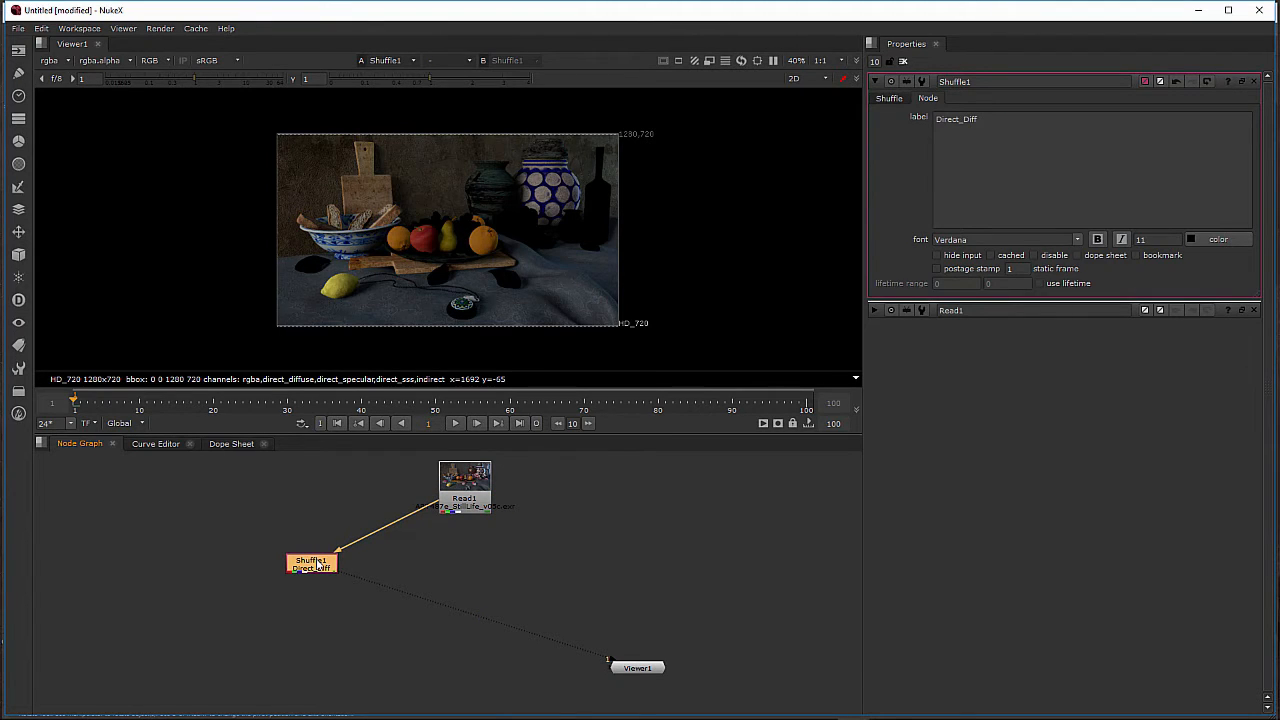
{"action": "left_click", "coordinate": [429, 562]}
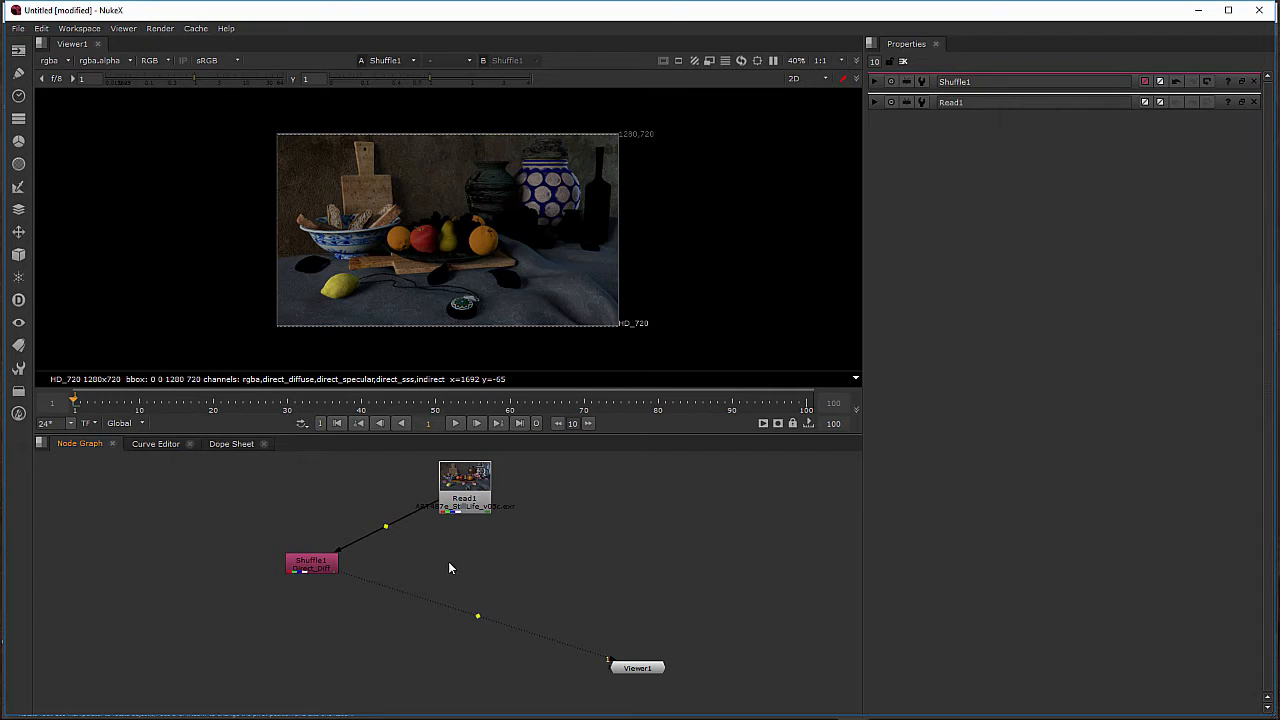
Step: Paste a copy of the Direct_Diff Shuffle node beside the original, connected to Read1, and set its in 1 layer to direct_specular
{"action": "key", "text": "ctrl+v"}
{"action": "left_click_drag", "start_coordinate": [435, 568], "coordinate": [394, 567]}
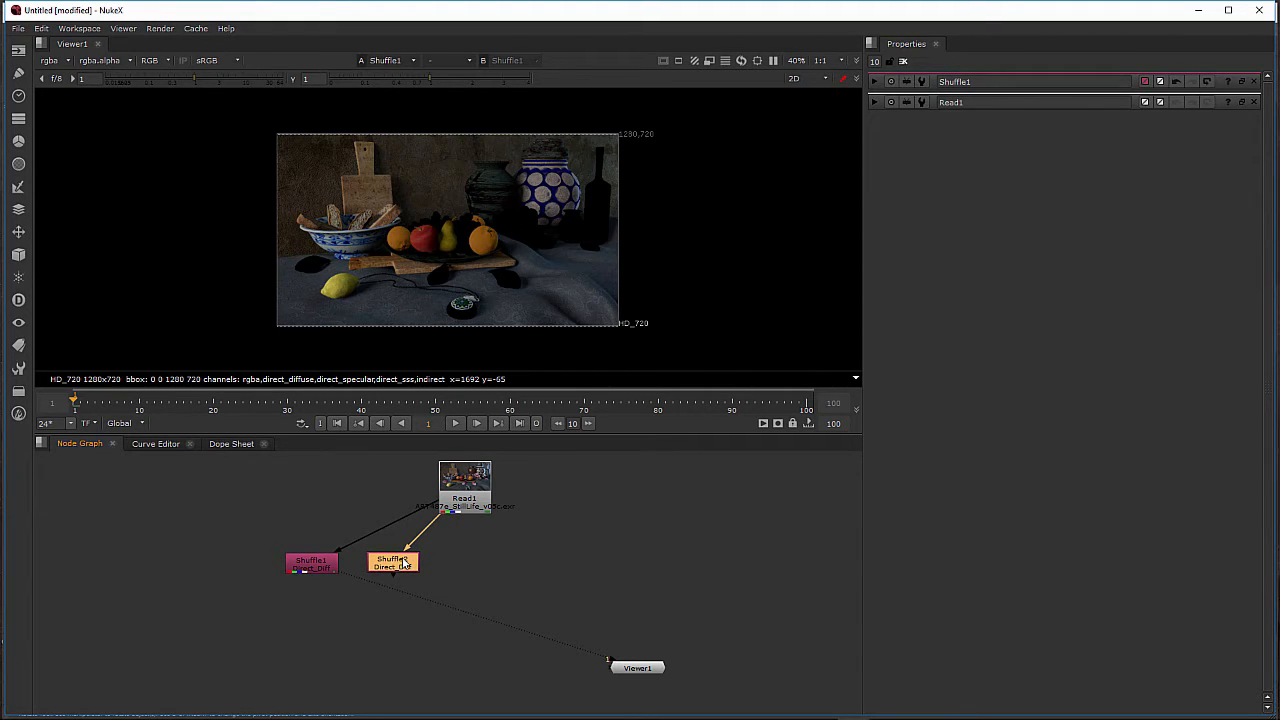
{"action": "double_click", "coordinate": [404, 565]}
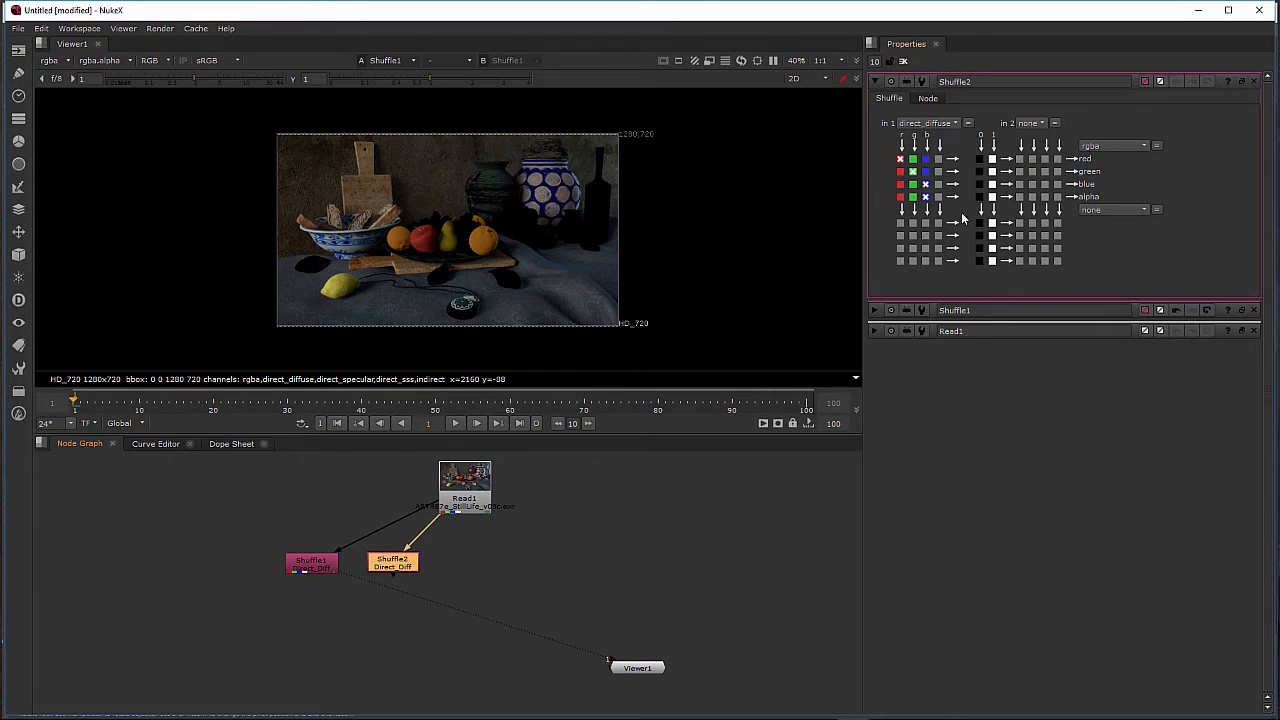
{"action": "left_click", "coordinate": [930, 123]}
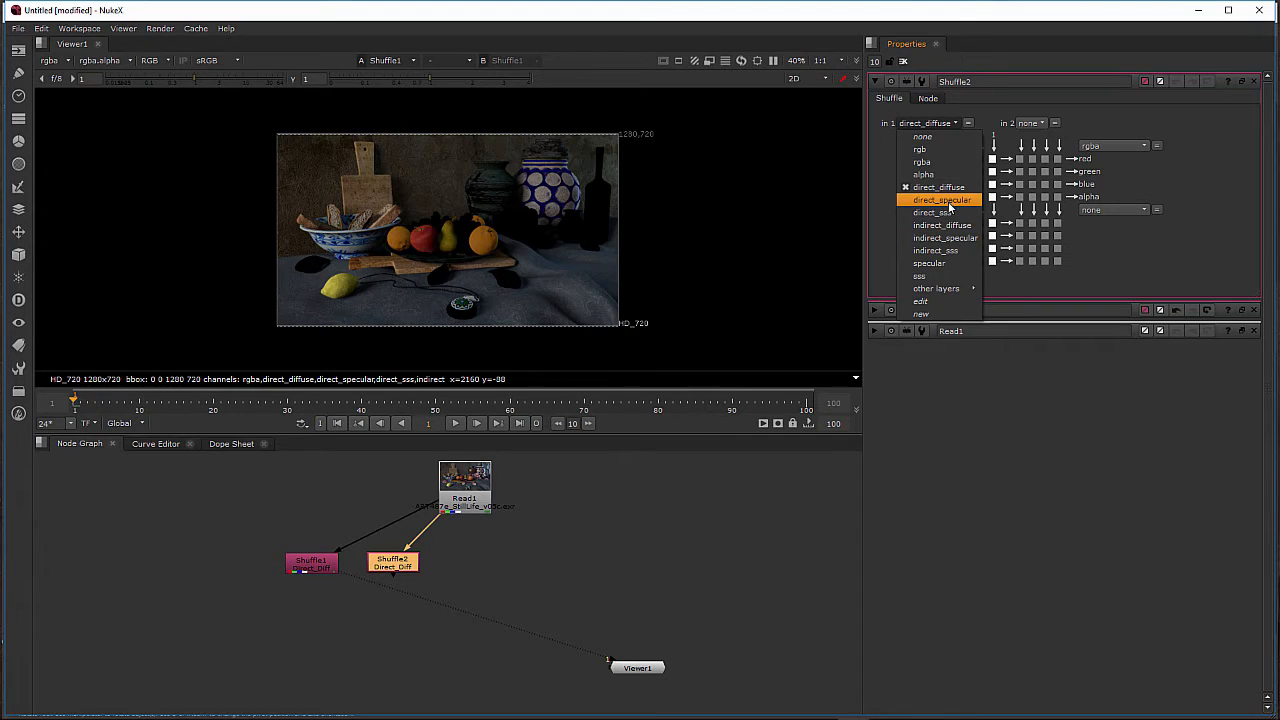
{"action": "left_click", "coordinate": [954, 201]}
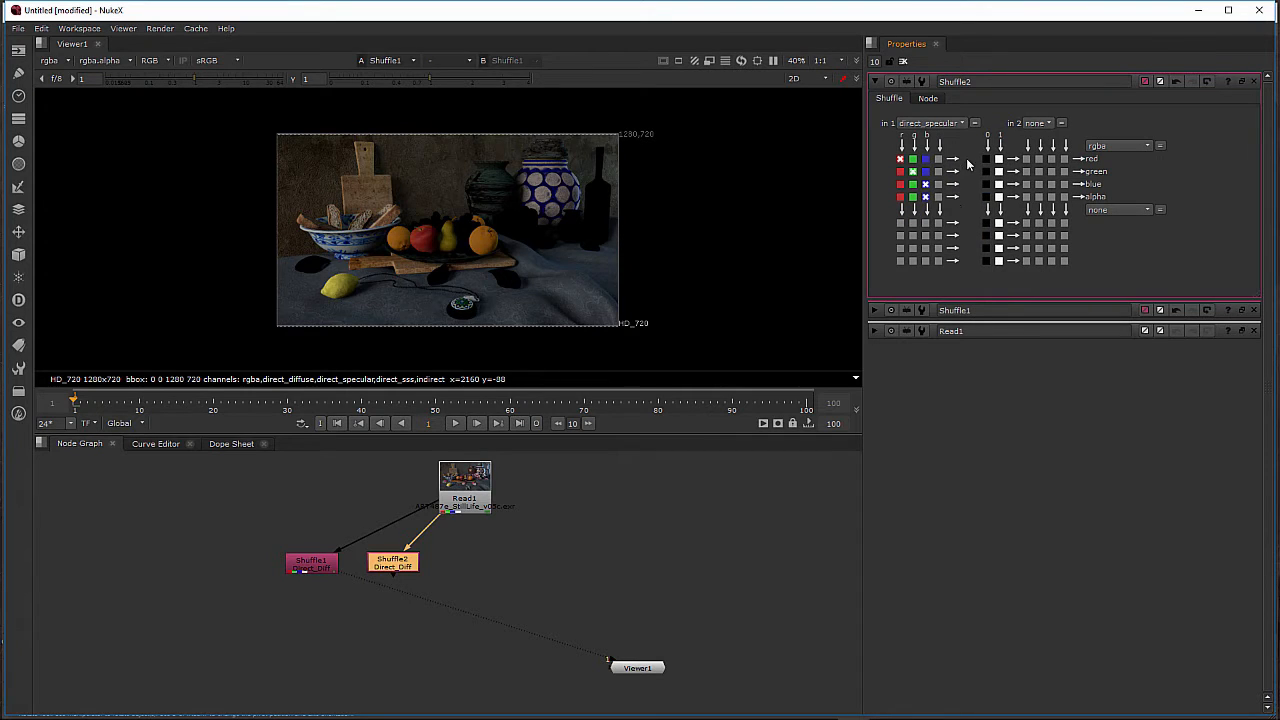
Step: Change the second Shuffle node's label to Direct_Spec
{"action": "left_click", "coordinate": [935, 100]}
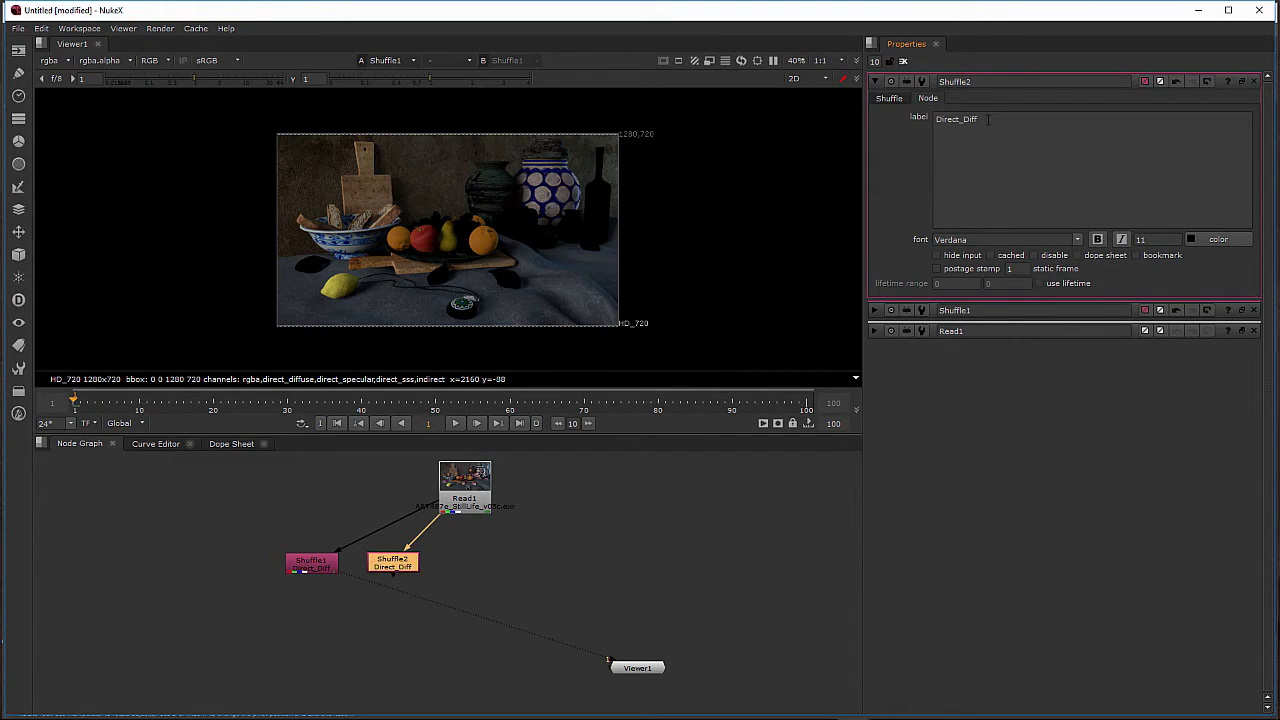
{"action": "key", "text": "BackSpace"}
{"action": "key", "text": "BackSpace"}
{"action": "key", "text": "BackSpace"}
{"action": "key", "text": "BackSpace"}
{"action": "type", "text": "Spec"}
Step: Duplicate the Direct_Spec Shuffle node, connect the copy to Read1, and space the three Shuffle nodes evenly in a row
{"action": "left_click", "coordinate": [406, 561]}
{"action": "key", "text": "ctrl+v"}
{"action": "left_click_drag", "start_coordinate": [394, 586], "coordinate": [465, 488]}
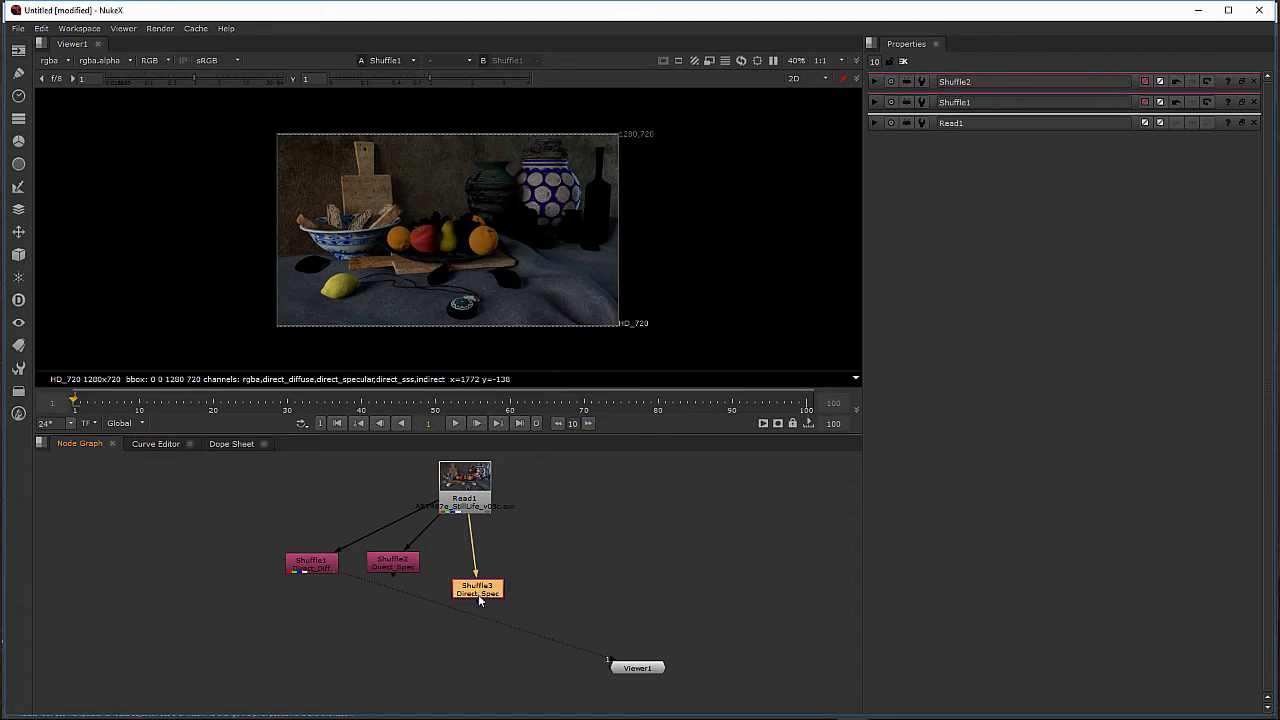
{"action": "left_click_drag", "start_coordinate": [479, 599], "coordinate": [440, 572]}
{"action": "double_click", "coordinate": [400, 566]}
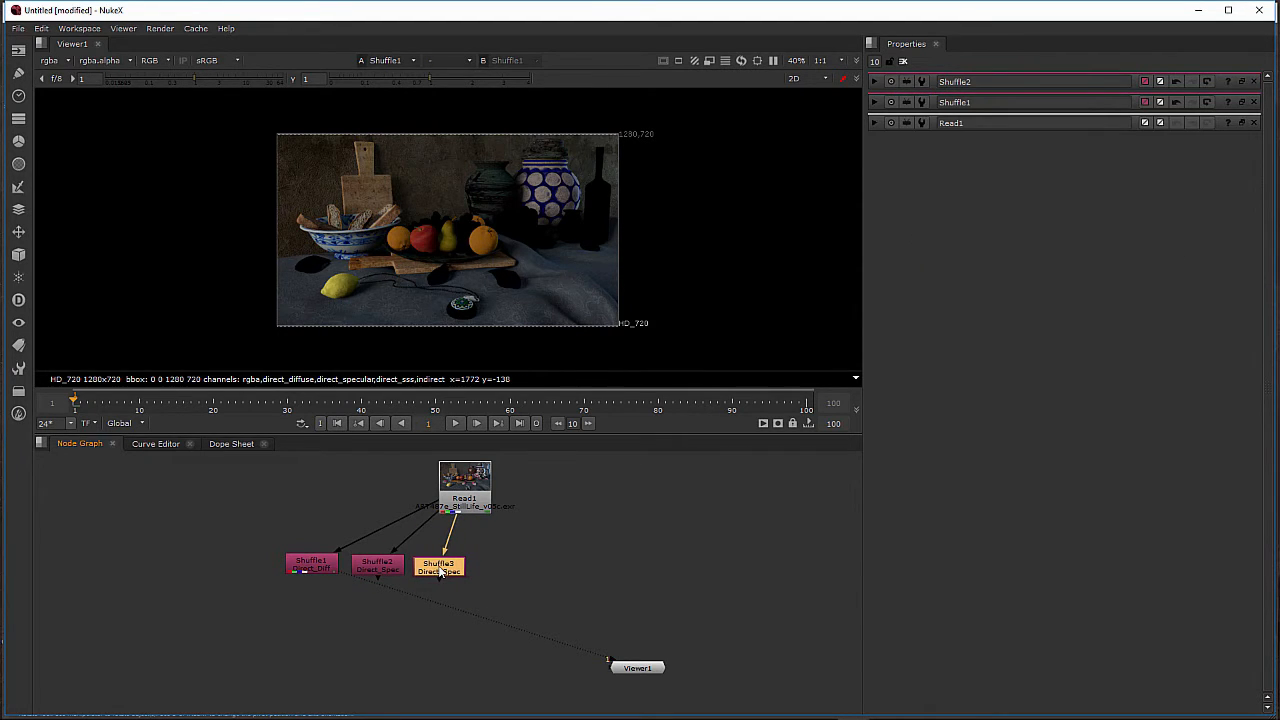
Step: Set the third Shuffle node's in 1 layer to direct_sss and change its label to Direct_SSS
{"action": "double_click", "coordinate": [440, 572]}
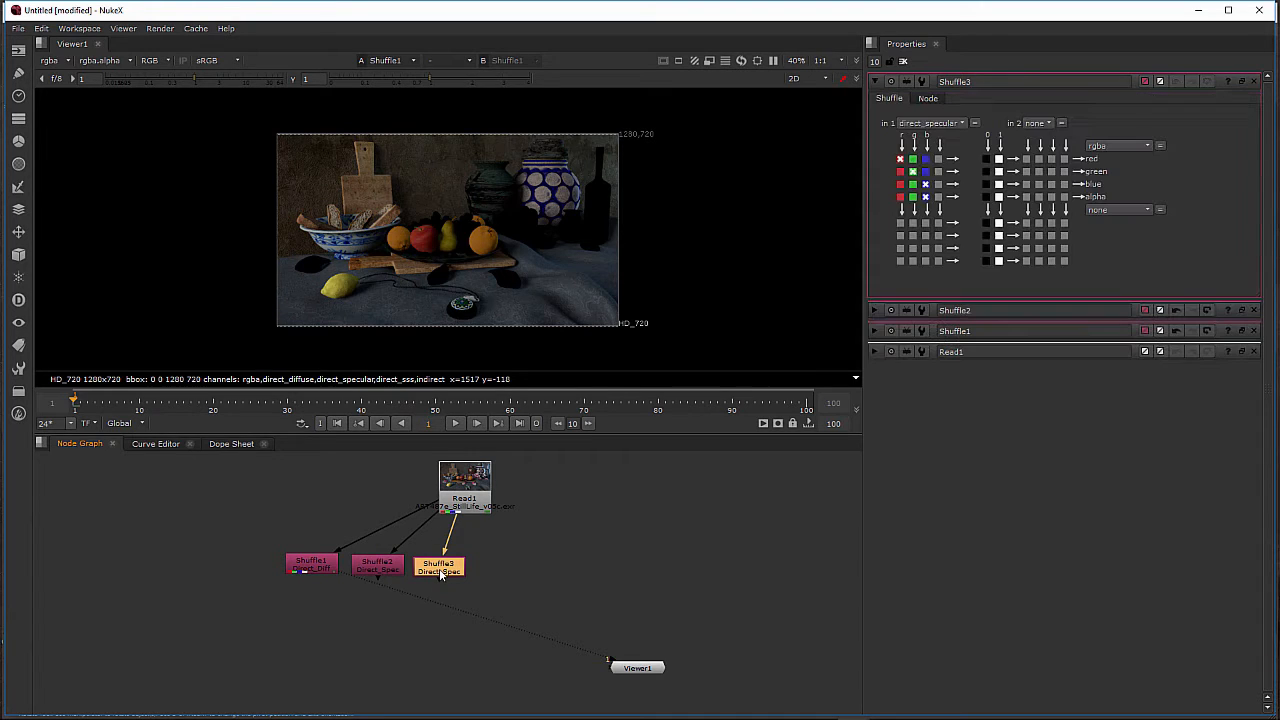
{"action": "left_click", "coordinate": [928, 124]}
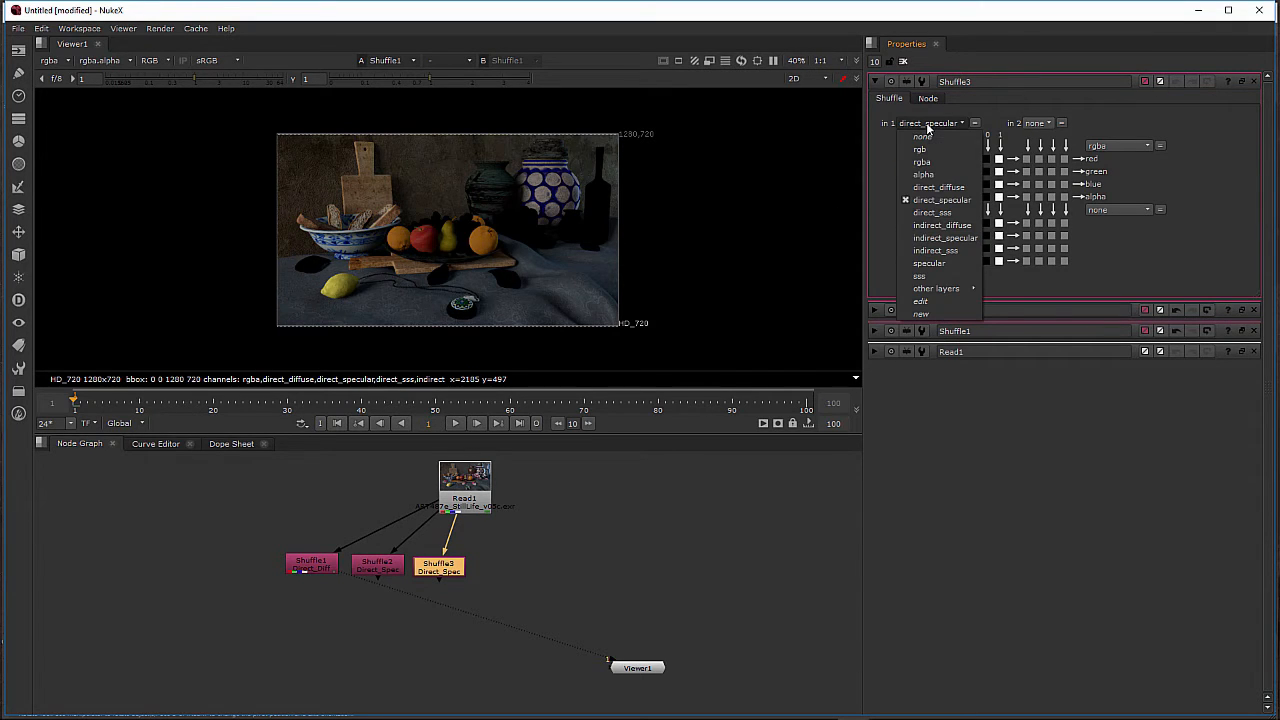
{"action": "left_click", "coordinate": [955, 214]}
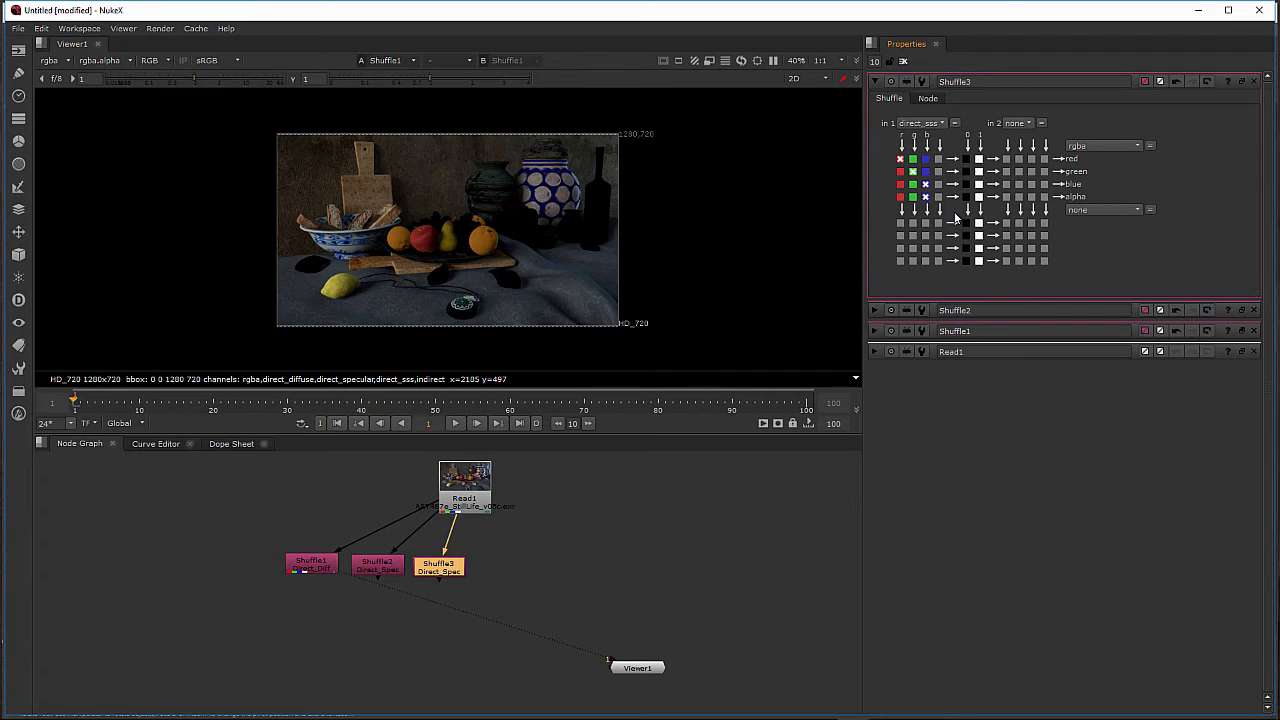
{"action": "left_click", "coordinate": [928, 98]}
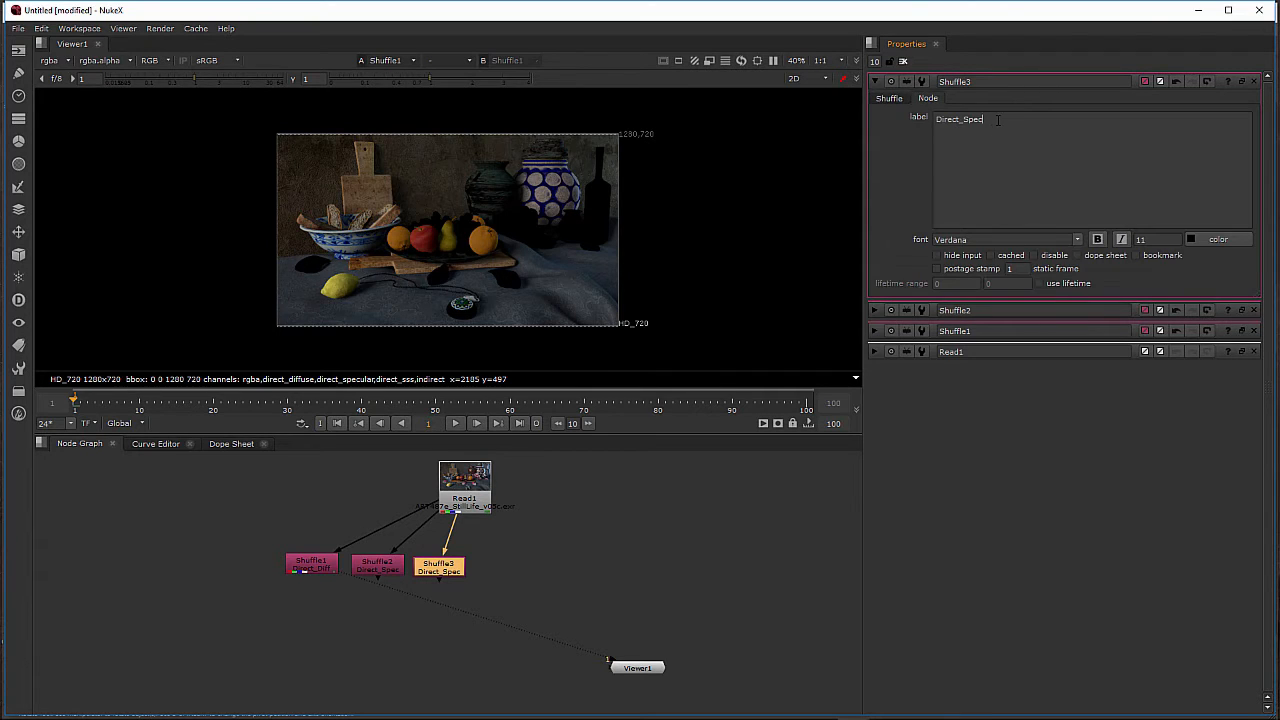
{"action": "left_click", "coordinate": [997, 119]}
{"action": "key", "text": "BackSpace"}
{"action": "key", "text": "BackSpace"}
{"action": "key", "text": "BackSpace"}
{"action": "key", "text": "BackSpace"}
{"action": "type", "text": "SSS"}
{"action": "left_click", "coordinate": [459, 583]}
Step: Add a copy of the Direct_SSS Shuffle at the row's right end, fed by Read1, and centre Read1 above the row
{"action": "left_click", "coordinate": [441, 567]}
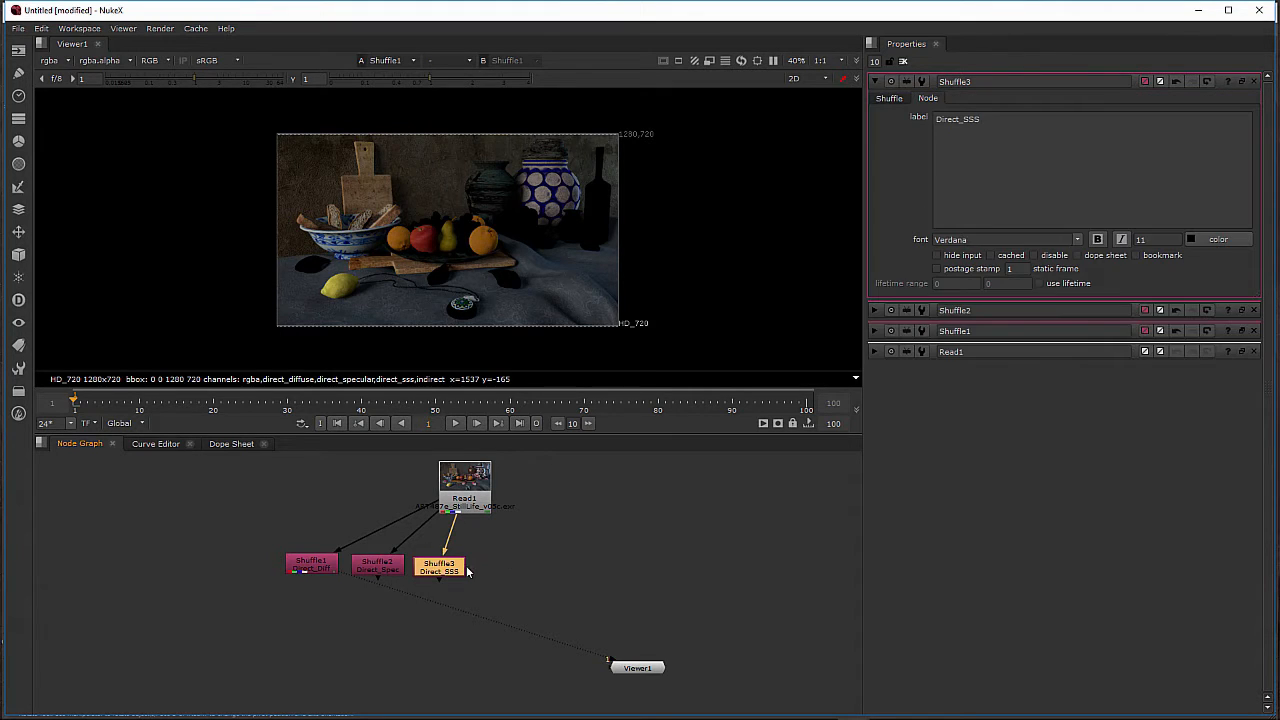
{"action": "left_click", "coordinate": [520, 565]}
{"action": "key", "text": "ctrl+v"}
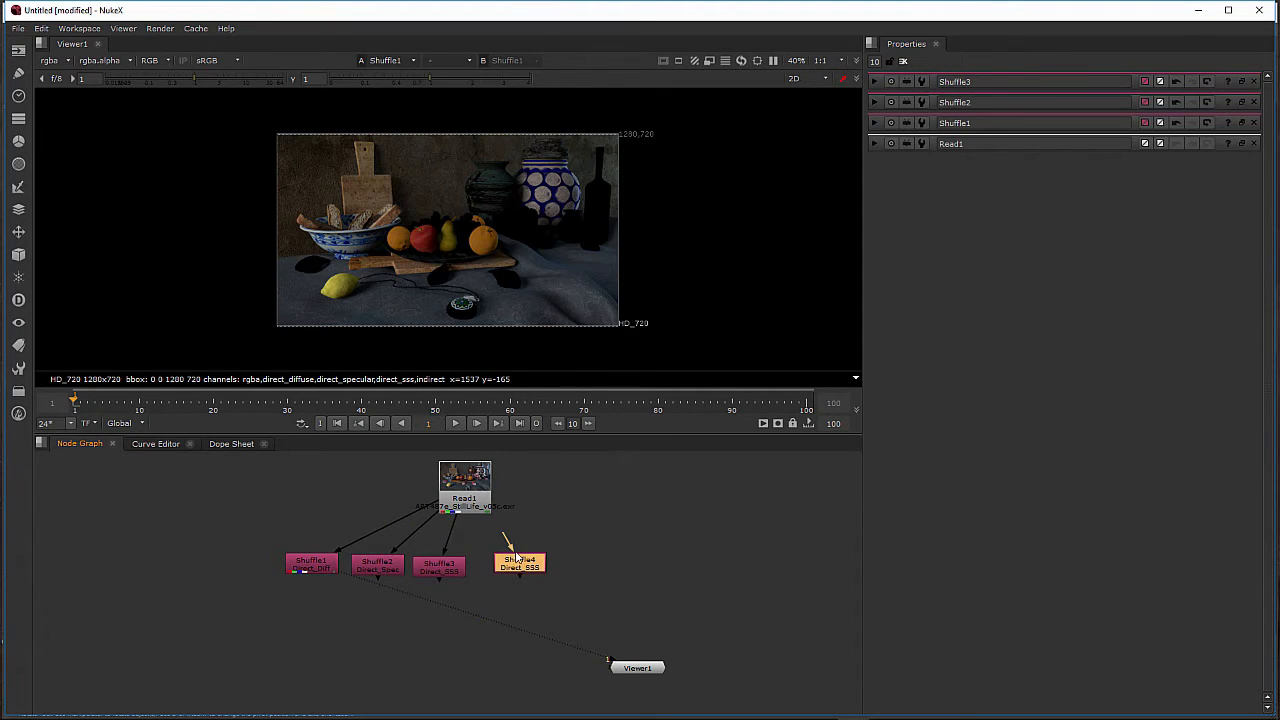
{"action": "left_click_drag", "start_coordinate": [512, 567], "coordinate": [454, 477]}
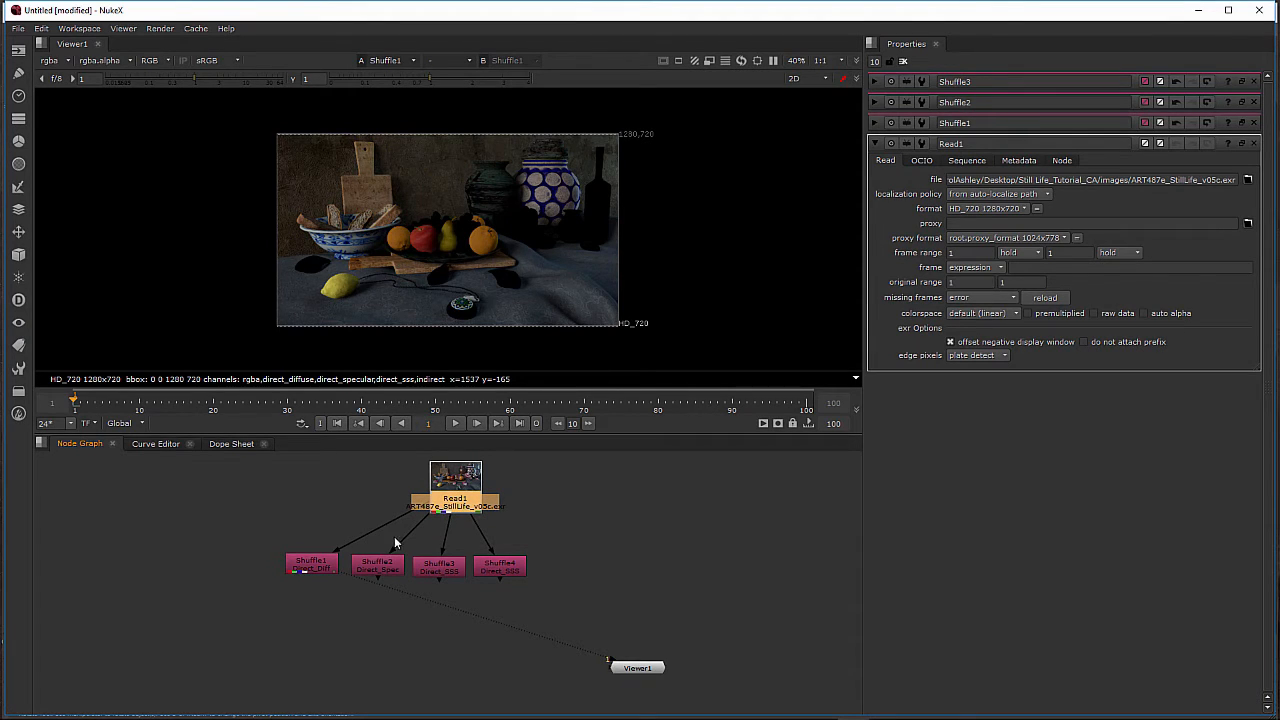
{"action": "left_click_drag", "start_coordinate": [508, 517], "coordinate": [484, 526]}
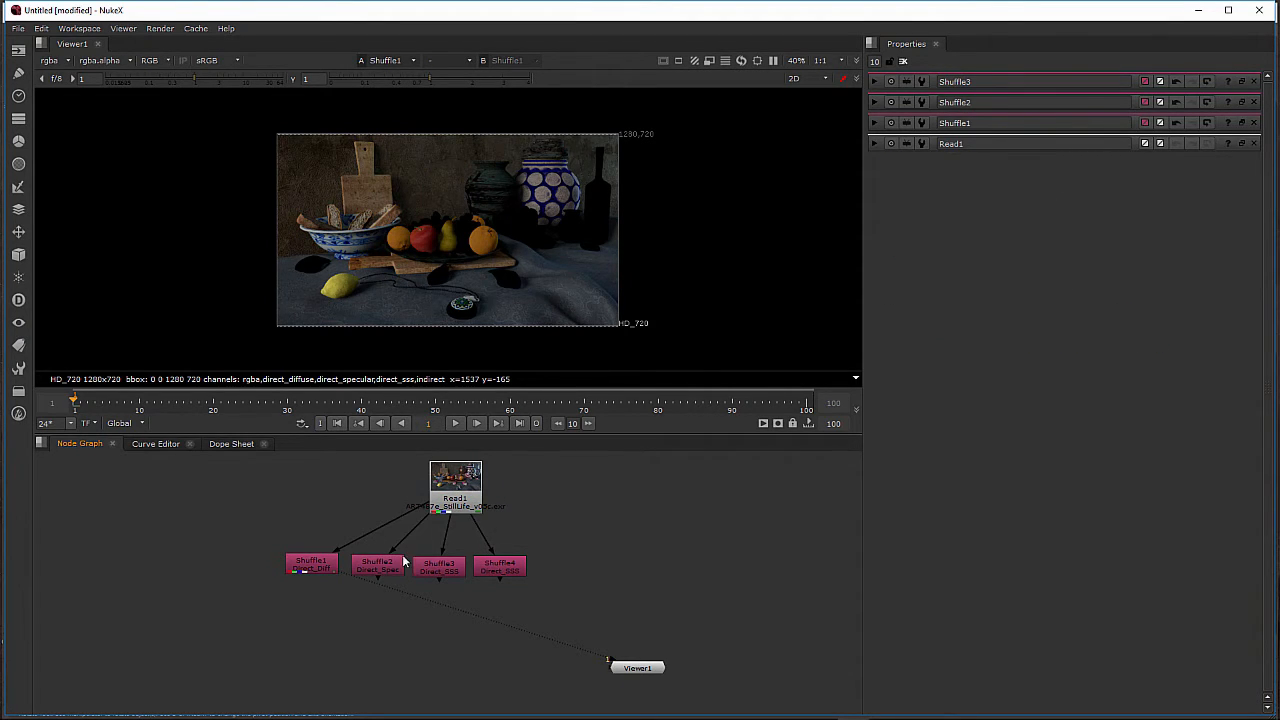
{"action": "left_click_drag", "start_coordinate": [276, 525], "coordinate": [476, 574]}
{"action": "double_click", "coordinate": [463, 482]}
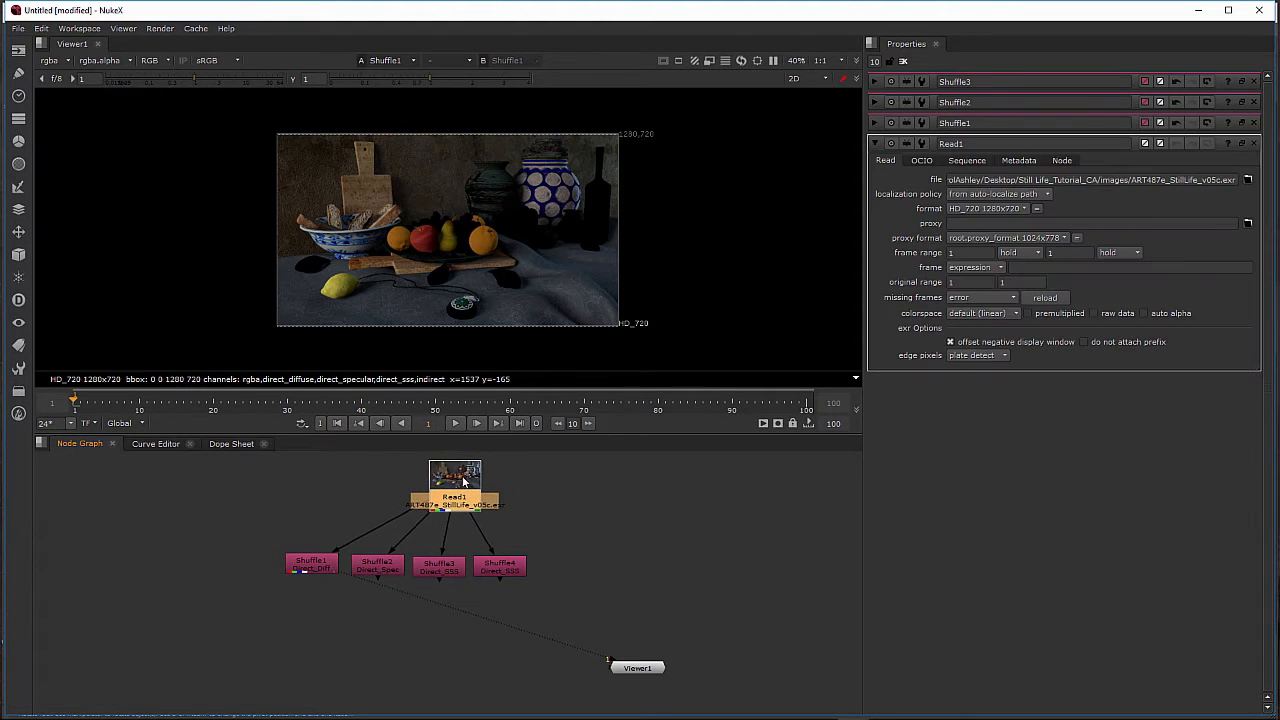
{"action": "left_click_drag", "start_coordinate": [463, 482], "coordinate": [470, 482]}
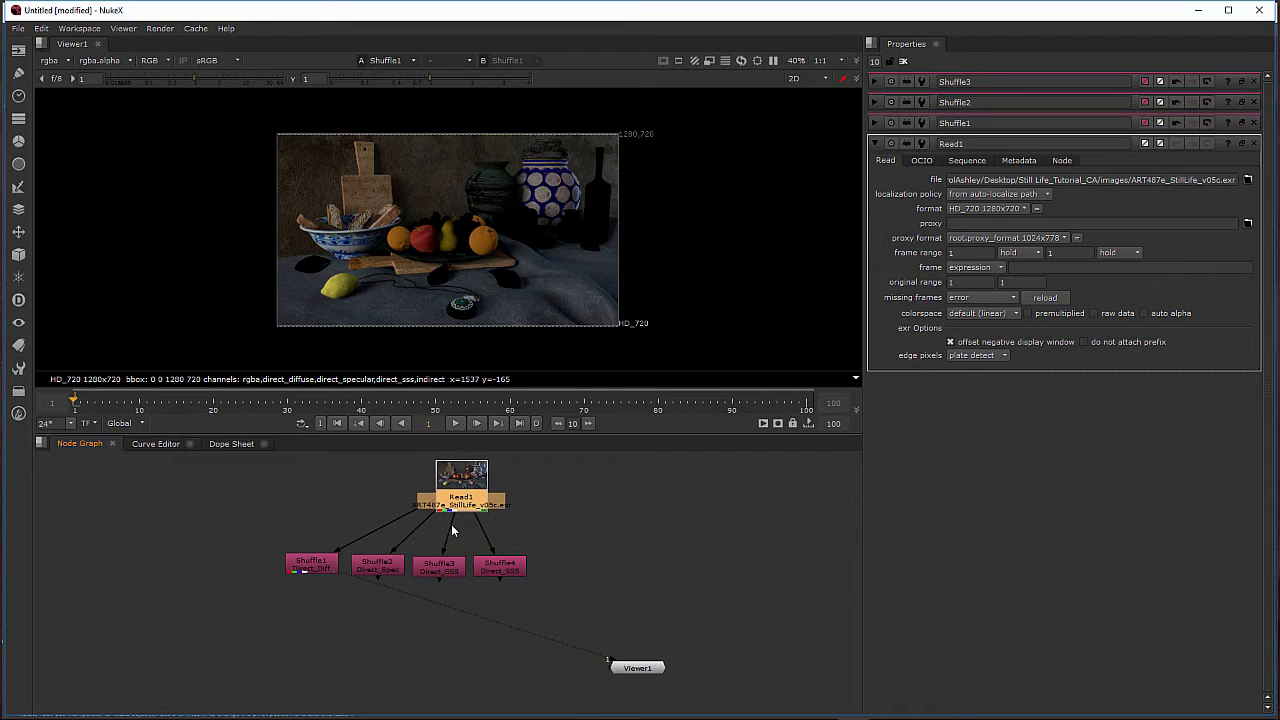
Step: Add an unconnected Dot node to the right of Read1, slightly above the Shuffle row
{"action": "left_click", "coordinate": [578, 518]}
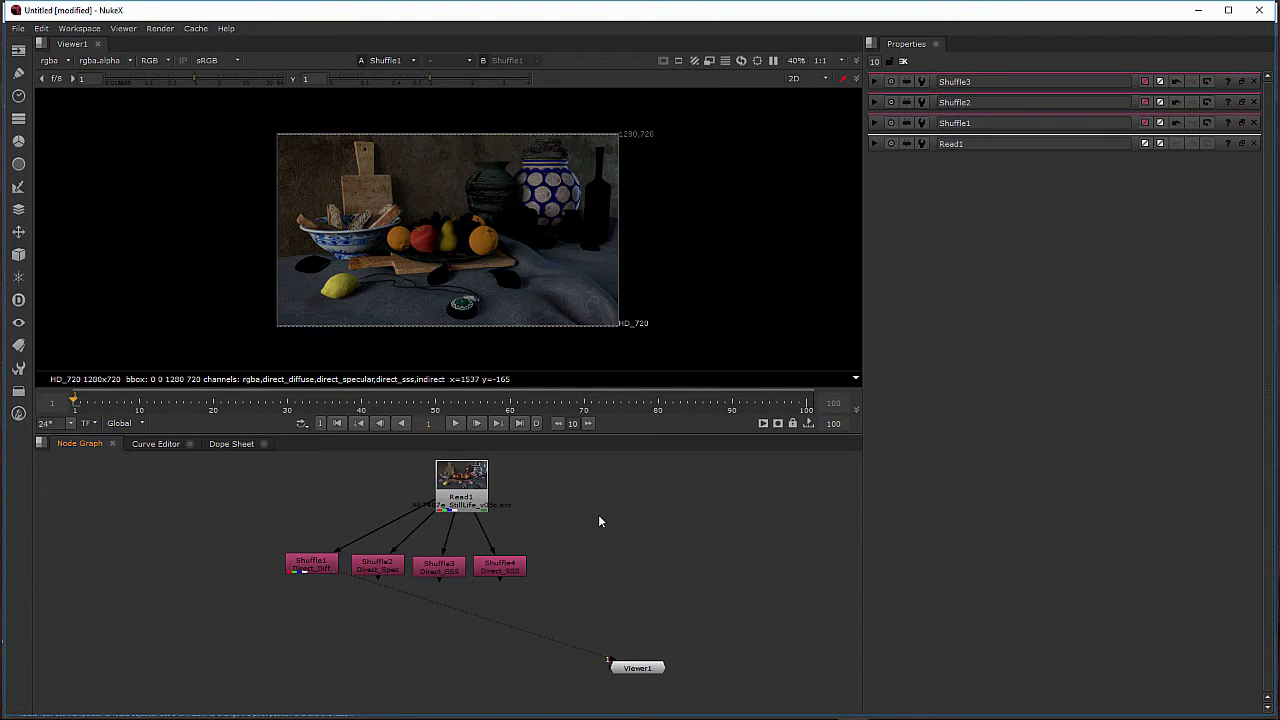
{"action": "key", "text": "Tab"}
{"action": "type", "text": "d"}
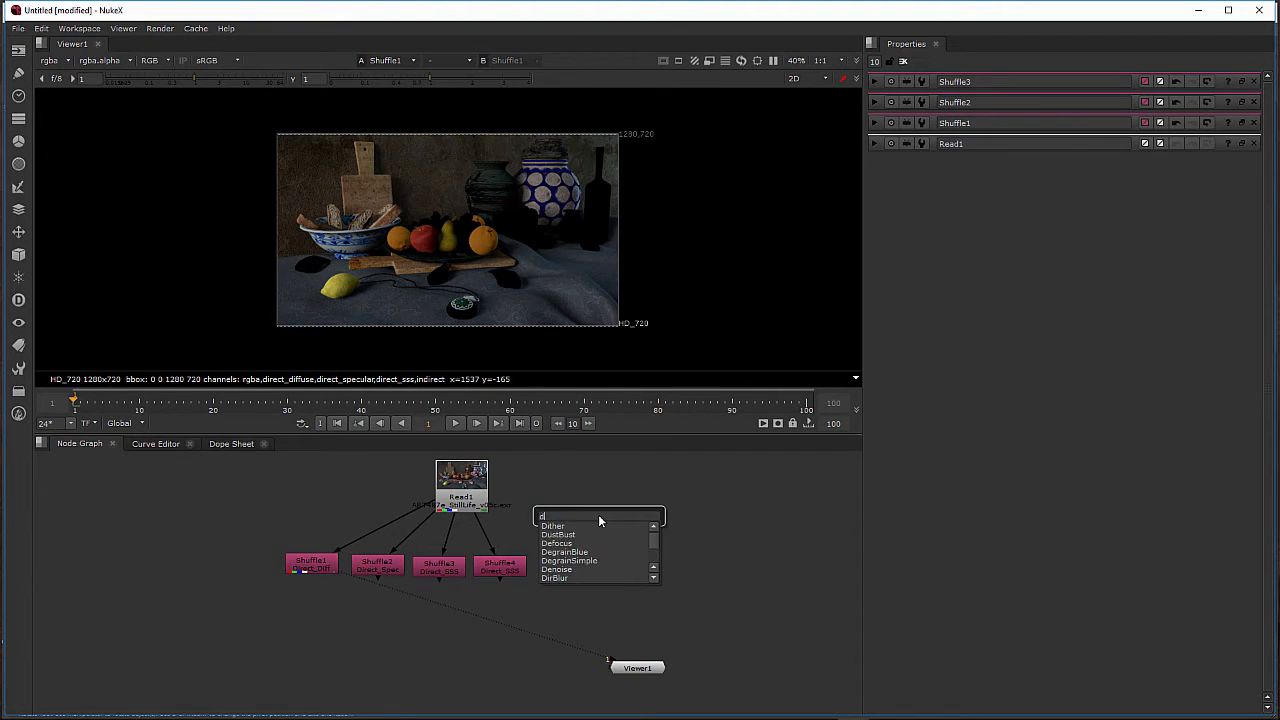
{"action": "key", "text": "Escape"}
{"action": "type", "text": "o"}
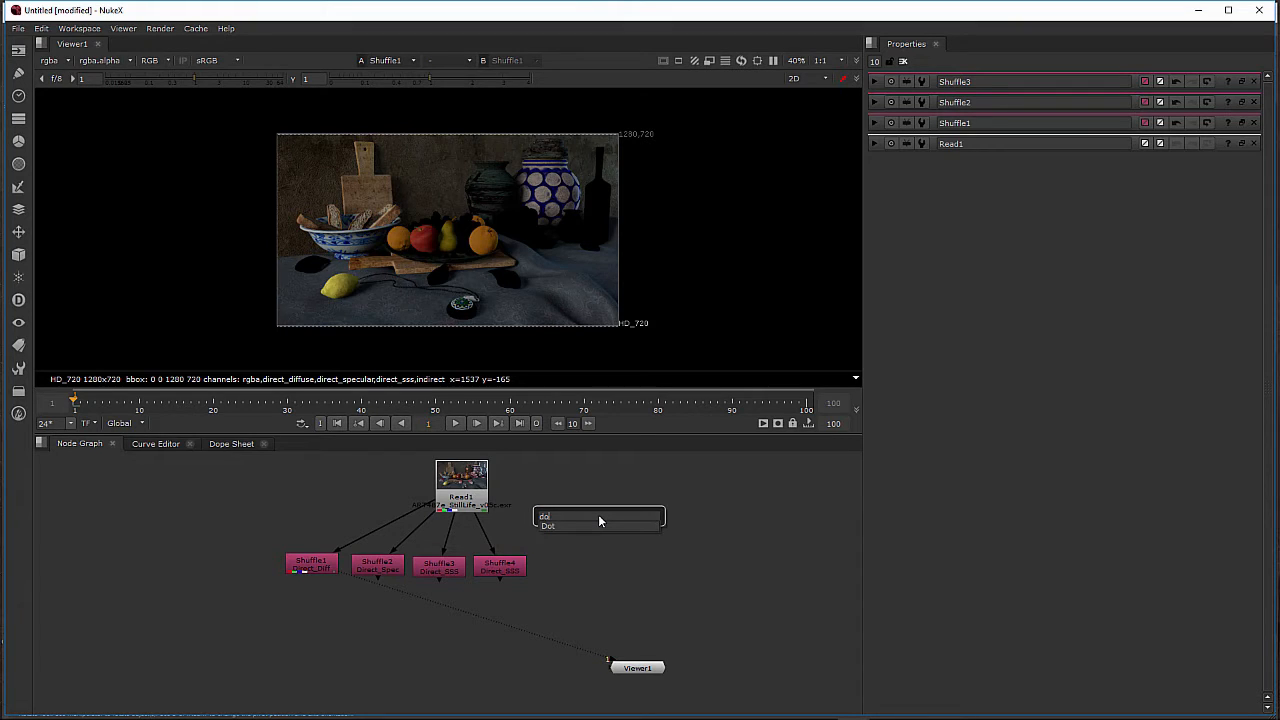
{"action": "key", "text": "Down"}
{"action": "key", "text": "Return"}
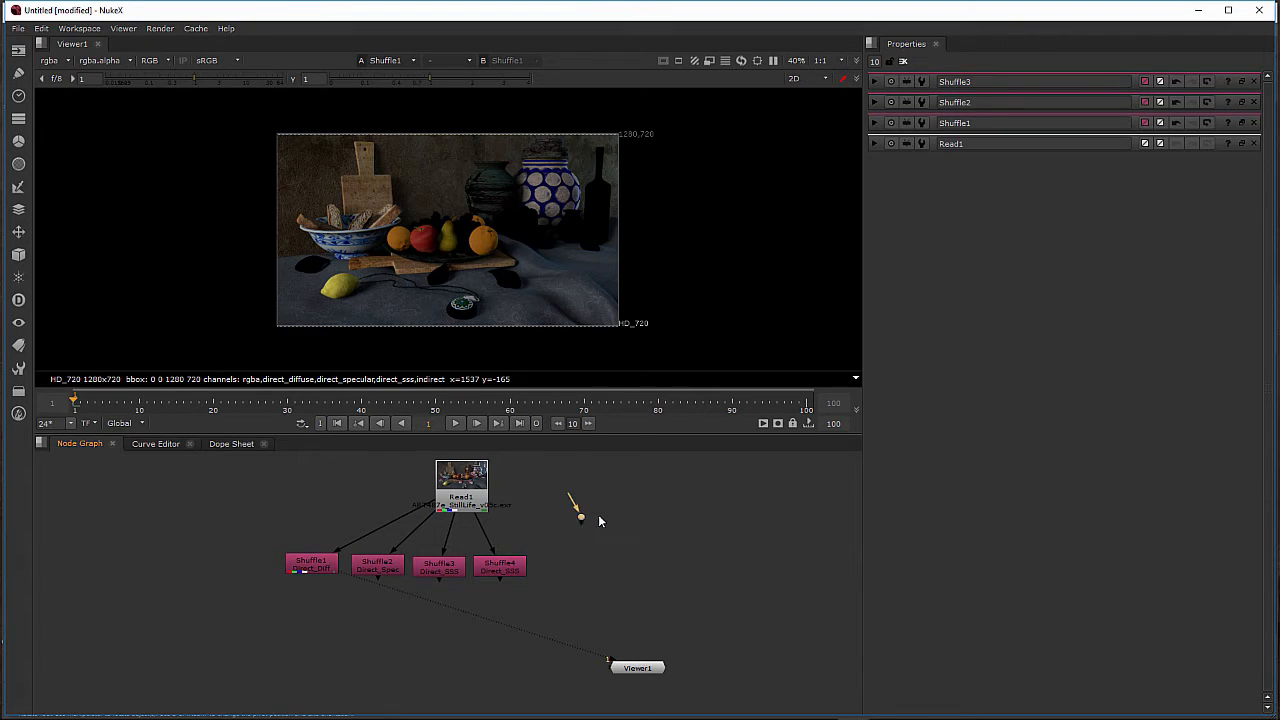
{"action": "left_click_drag", "start_coordinate": [580, 517], "coordinate": [546, 530]}
Step: Lower the four Shuffle nodes and route all their inputs through the Dot, with the Dot connected to Read1
{"action": "left_click_drag", "start_coordinate": [250, 636], "coordinate": [507, 615]}
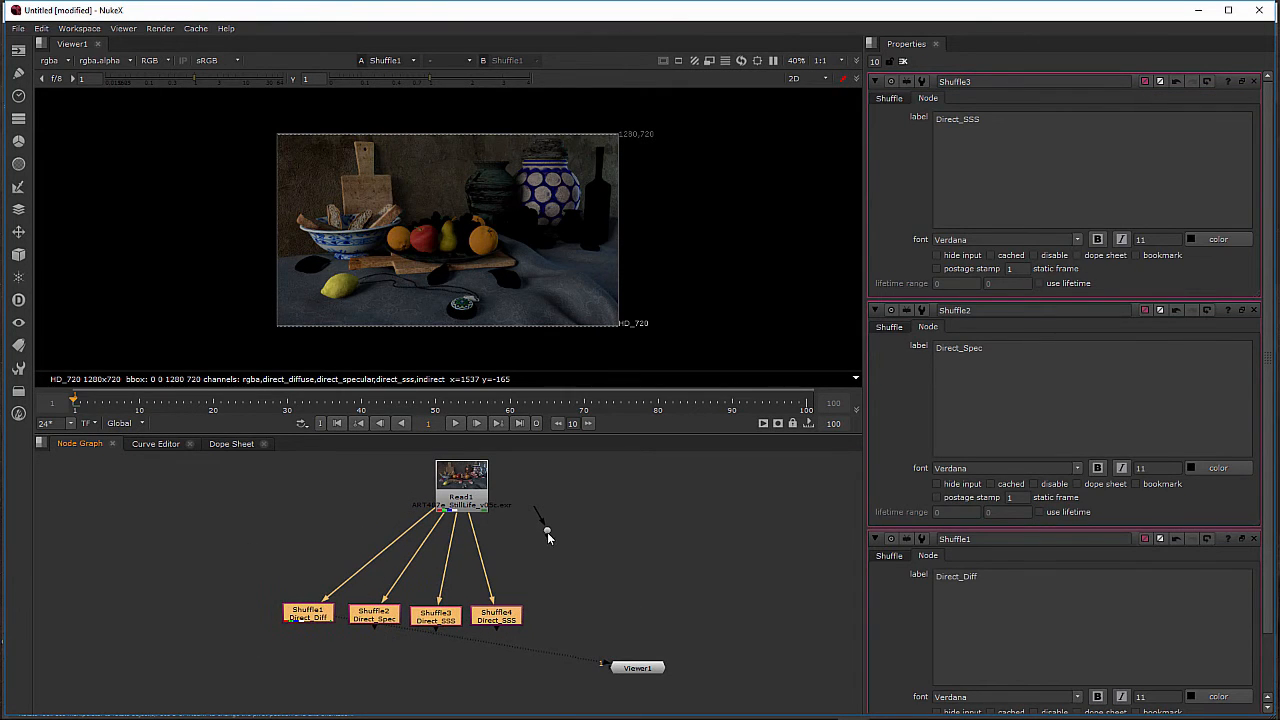
{"action": "left_click_drag", "start_coordinate": [546, 530], "coordinate": [518, 562]}
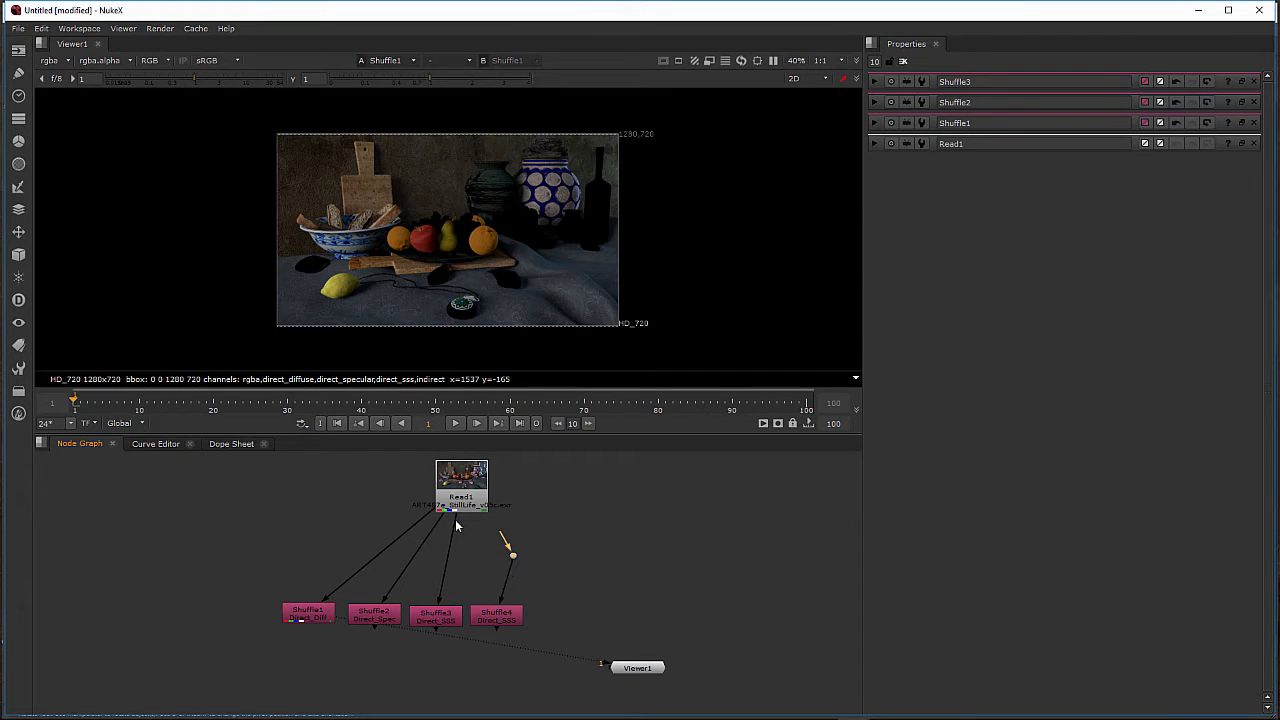
{"action": "left_click_drag", "start_coordinate": [447, 532], "coordinate": [509, 550]}
{"action": "left_click_drag", "start_coordinate": [446, 518], "coordinate": [463, 498]}
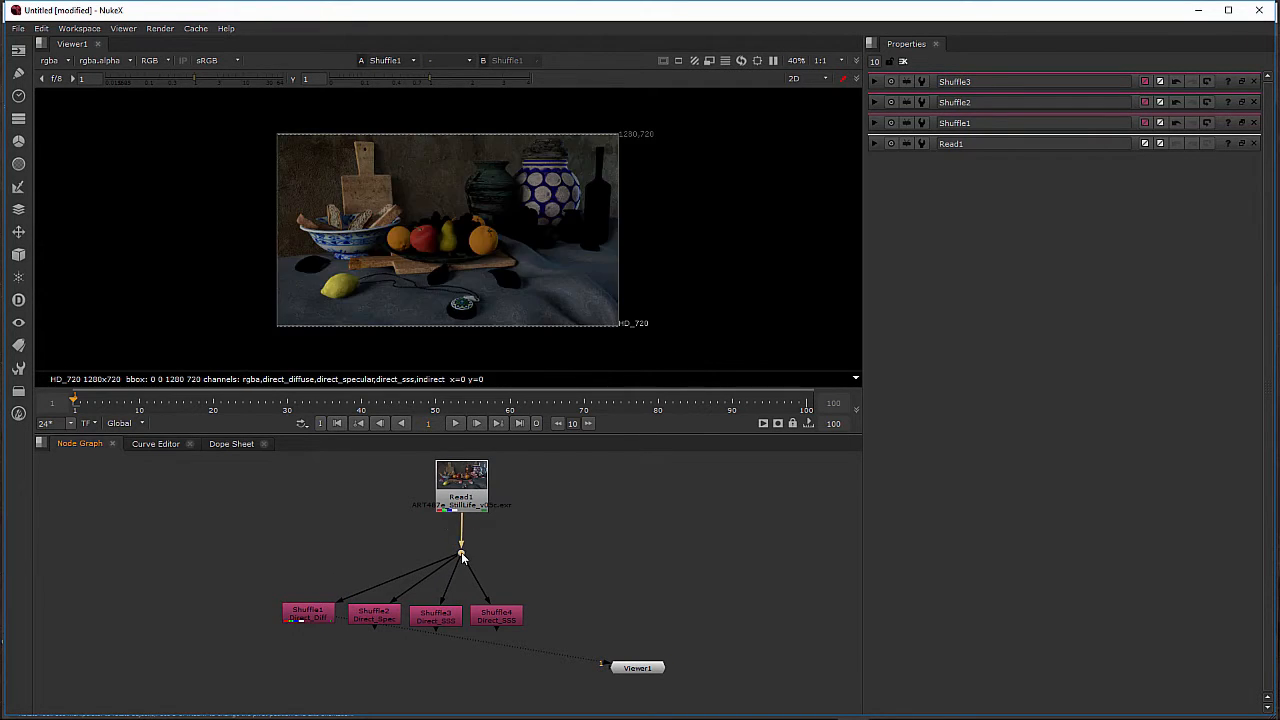
Step: Tidy the node graph by aligning Read1 above the Dot, raising the Shuffle row closer, and moving Viewer1 to the left
{"action": "left_click_drag", "start_coordinate": [461, 553], "coordinate": [475, 538]}
{"action": "left_click_drag", "start_coordinate": [466, 495], "coordinate": [493, 496]}
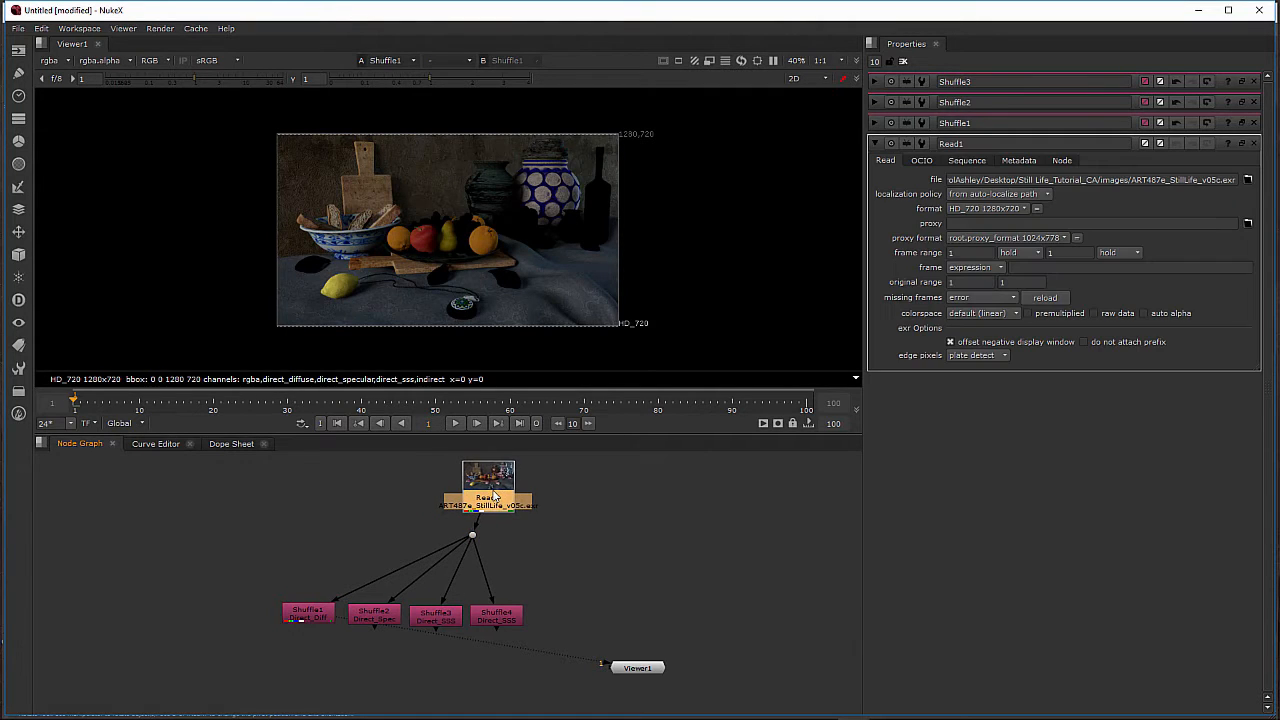
{"action": "left_click_drag", "start_coordinate": [473, 540], "coordinate": [488, 533]}
{"action": "left_click_drag", "start_coordinate": [288, 571], "coordinate": [474, 586]}
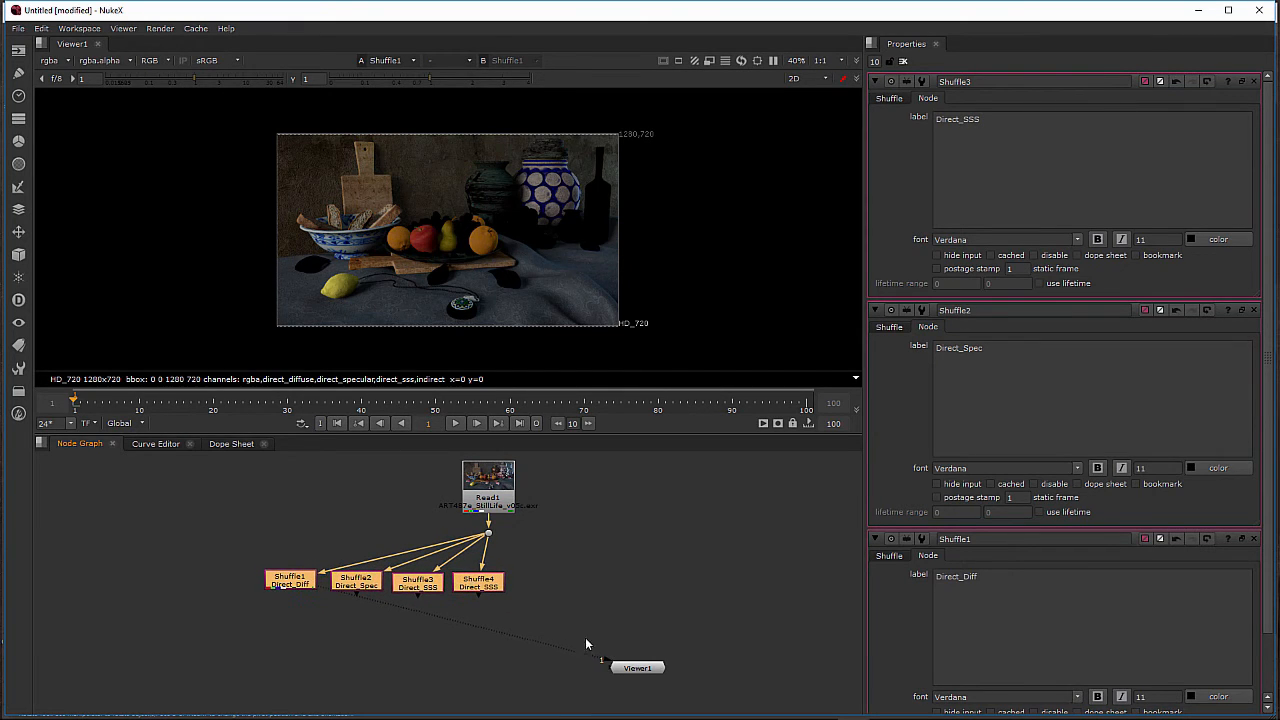
{"action": "left_click_drag", "start_coordinate": [622, 669], "coordinate": [560, 677]}
Step: Duplicate the rightmost Direct_SSS Shuffle node and place the copy at the row's right end, connected to the Dot
{"action": "left_click", "coordinate": [484, 585]}
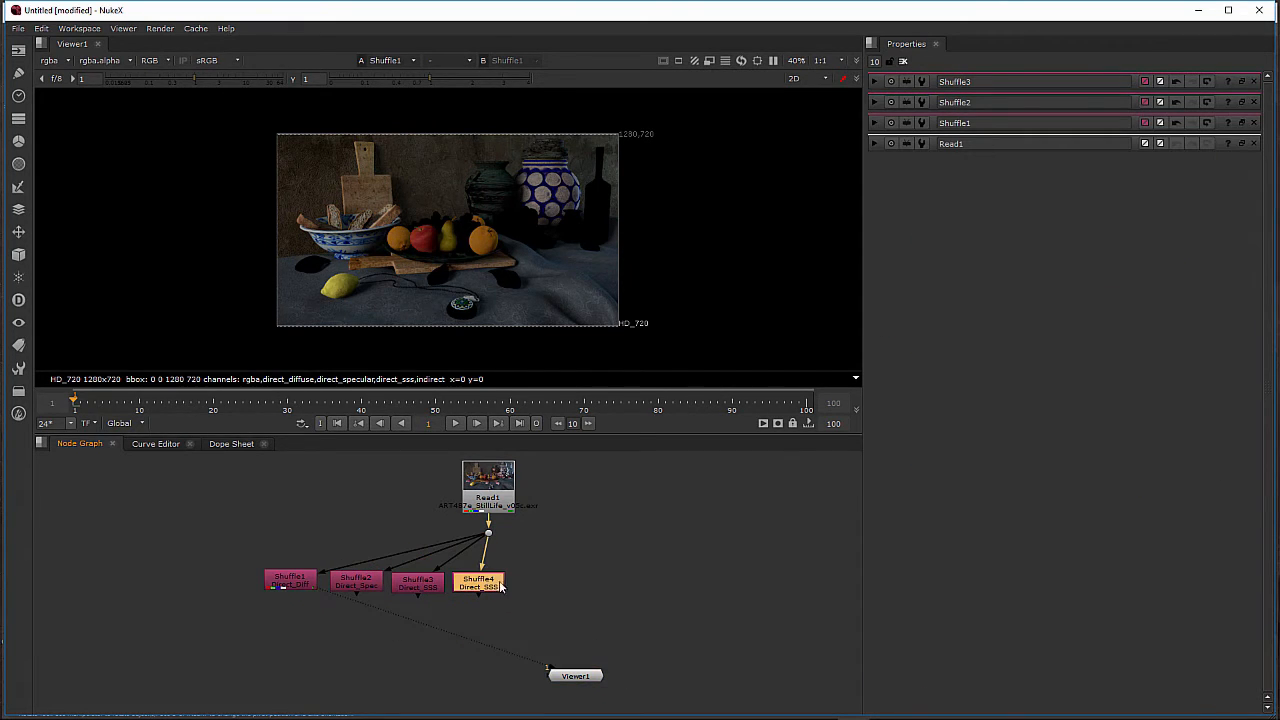
{"action": "left_click_drag", "start_coordinate": [484, 587], "coordinate": [485, 590]}
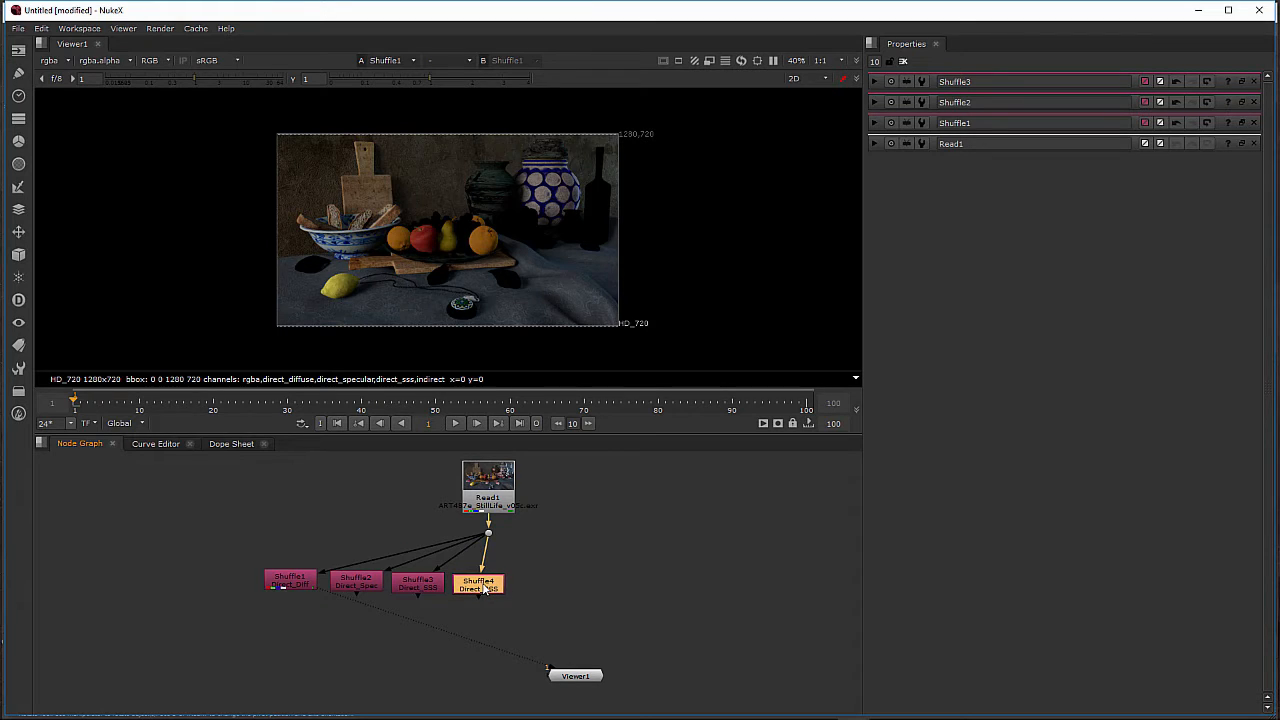
{"action": "left_click", "coordinate": [538, 577]}
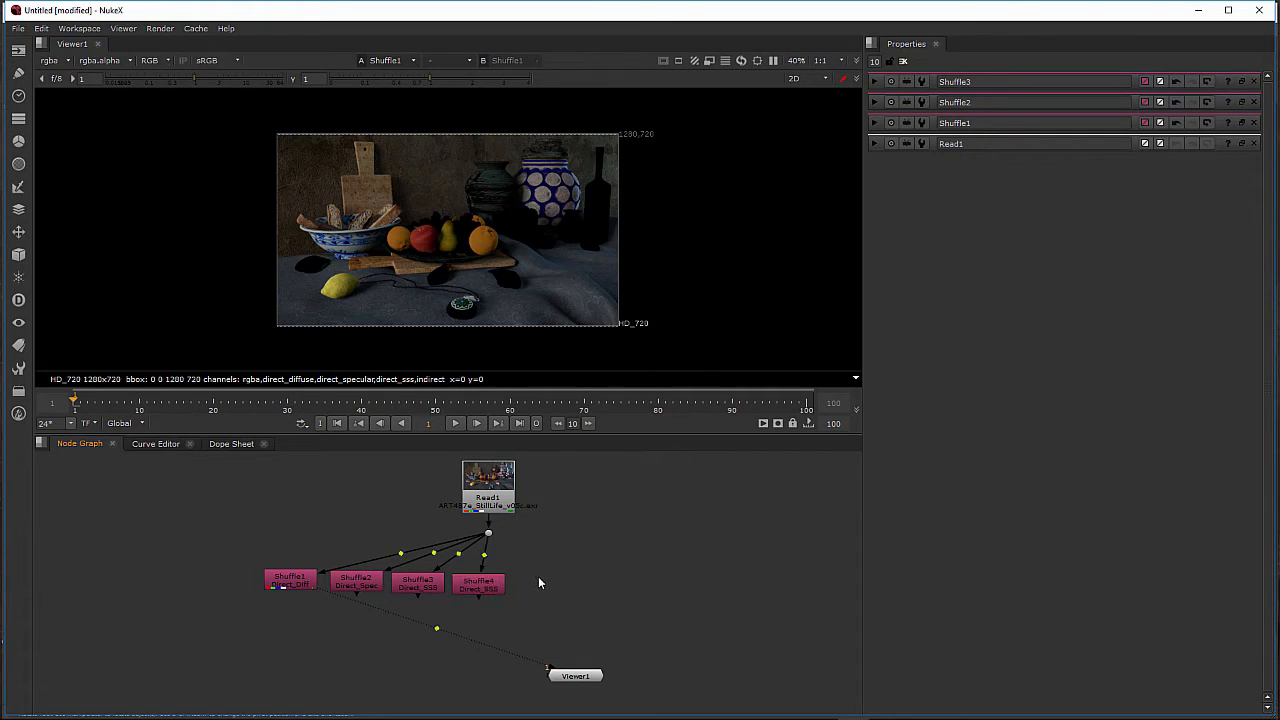
{"action": "key", "text": "ctrl+v"}
{"action": "left_click_drag", "start_coordinate": [550, 583], "coordinate": [555, 587]}
Step: Set the fifth Shuffle node's in 1 layer to indirect_diffuse, change its label to Indirect_Diff, and nudge it closer to its neighbour
{"action": "double_click", "coordinate": [555, 587]}
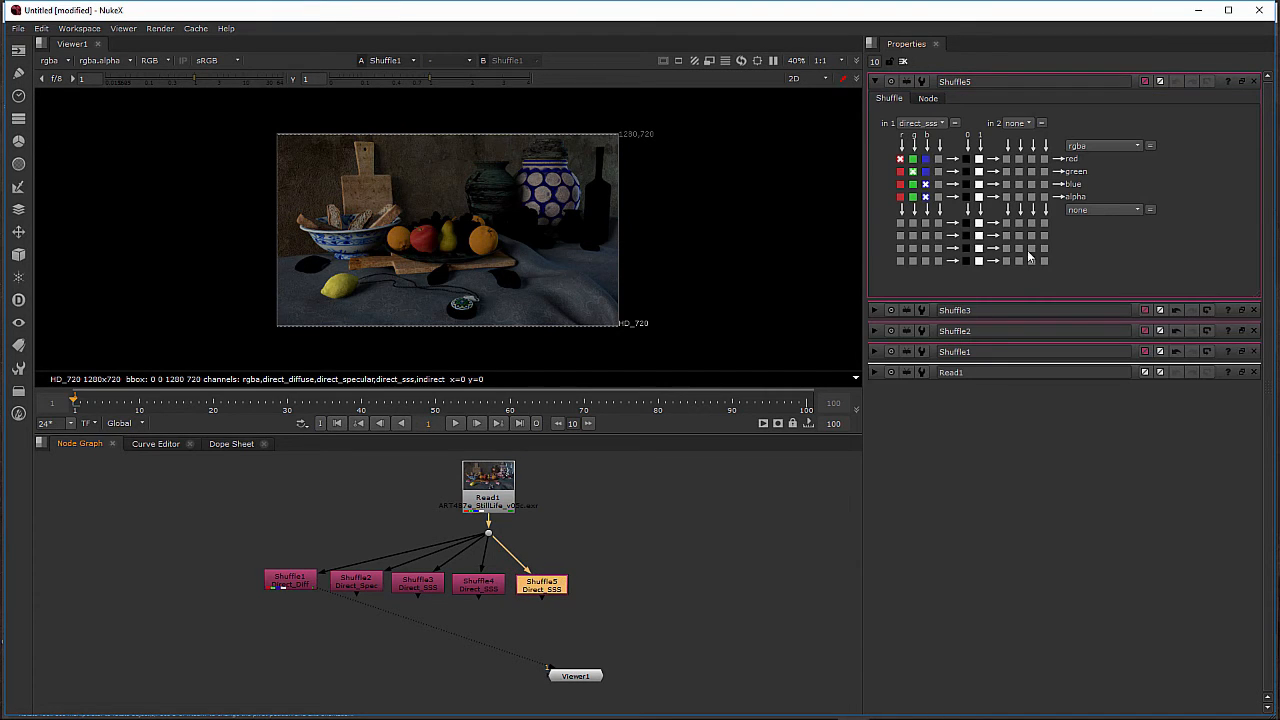
{"action": "left_click", "coordinate": [921, 123]}
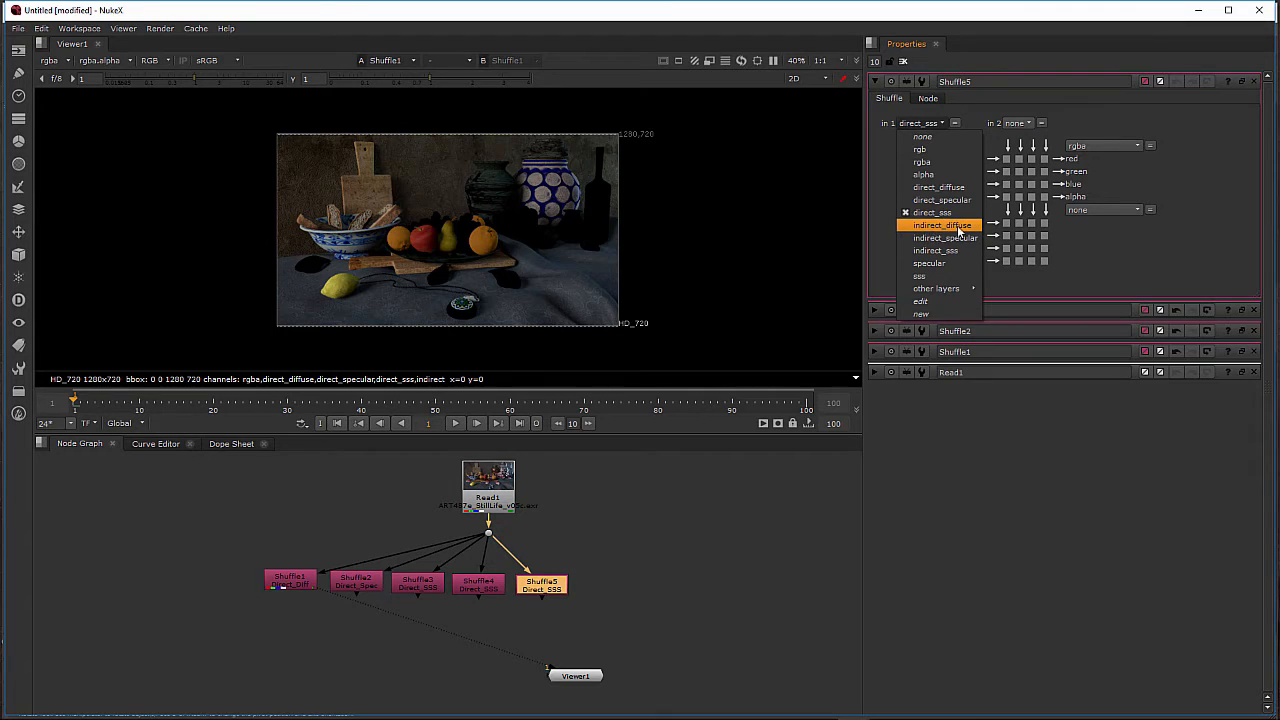
{"action": "left_click", "coordinate": [955, 229]}
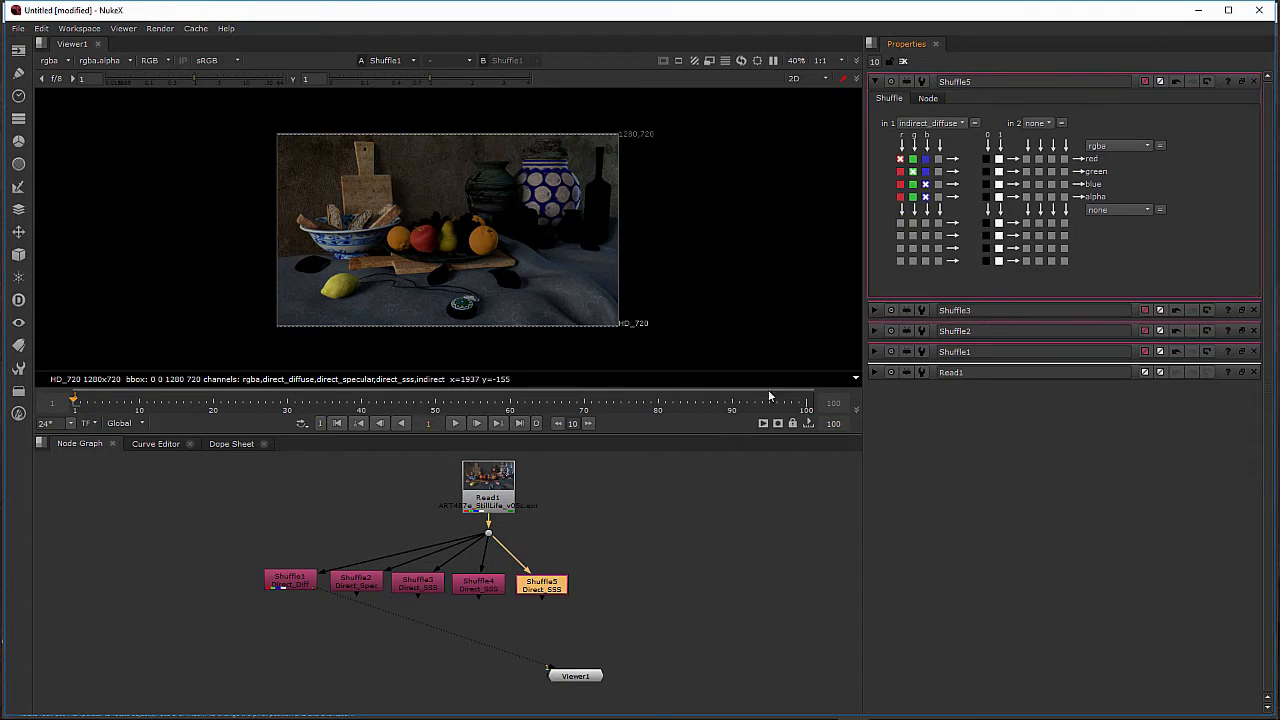
{"action": "left_click", "coordinate": [930, 98]}
{"action": "left_click_drag", "start_coordinate": [995, 124], "coordinate": [926, 119]}
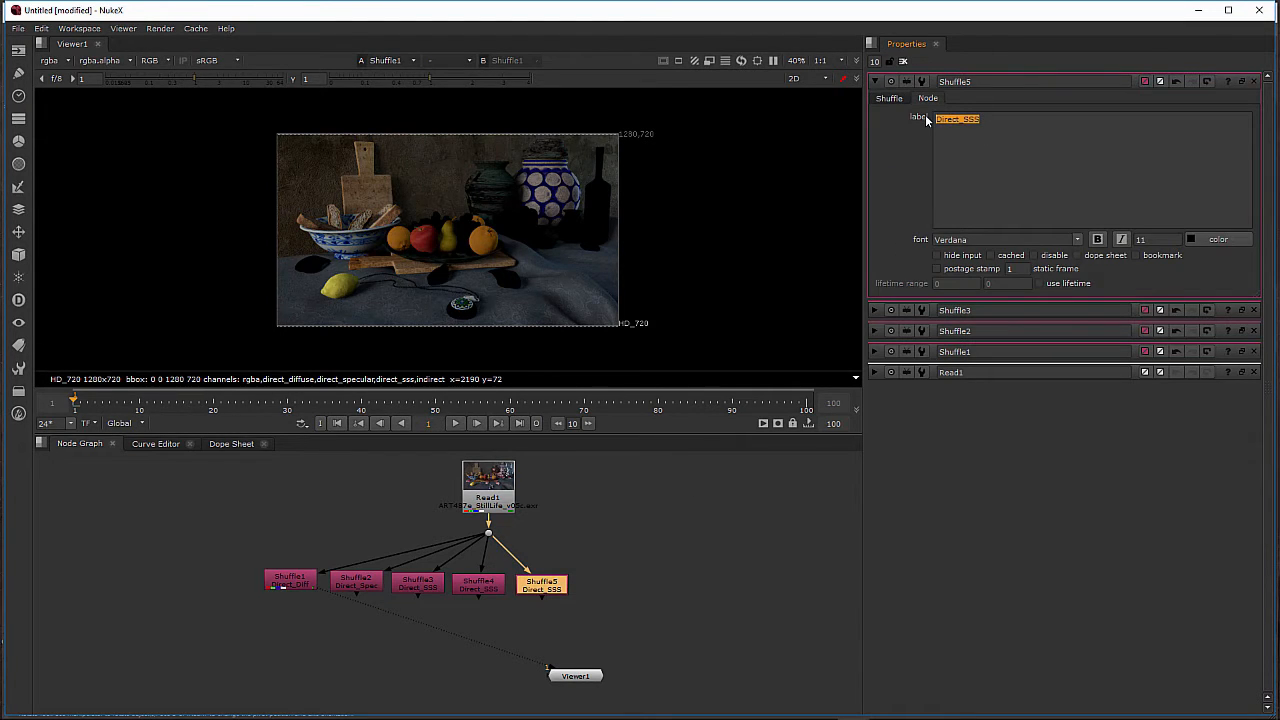
{"action": "type", "text": "Indirect_Diff"}
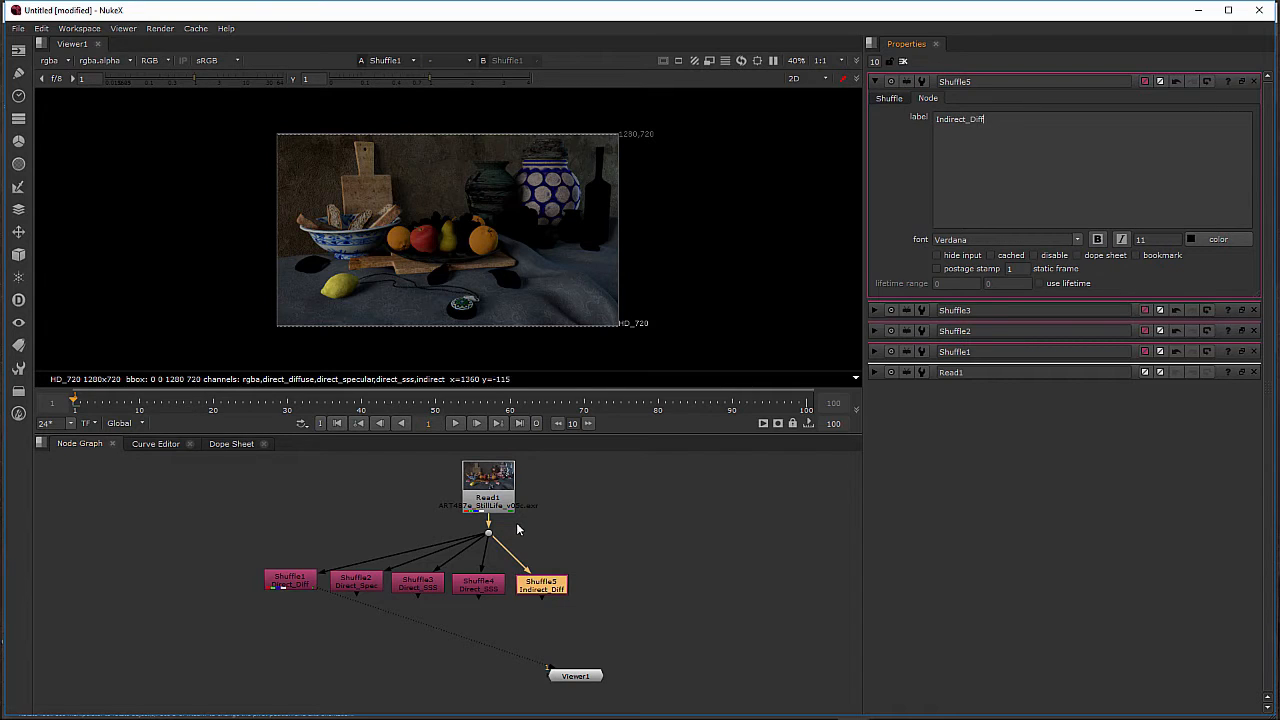
{"action": "left_click_drag", "start_coordinate": [545, 590], "coordinate": [538, 591]}
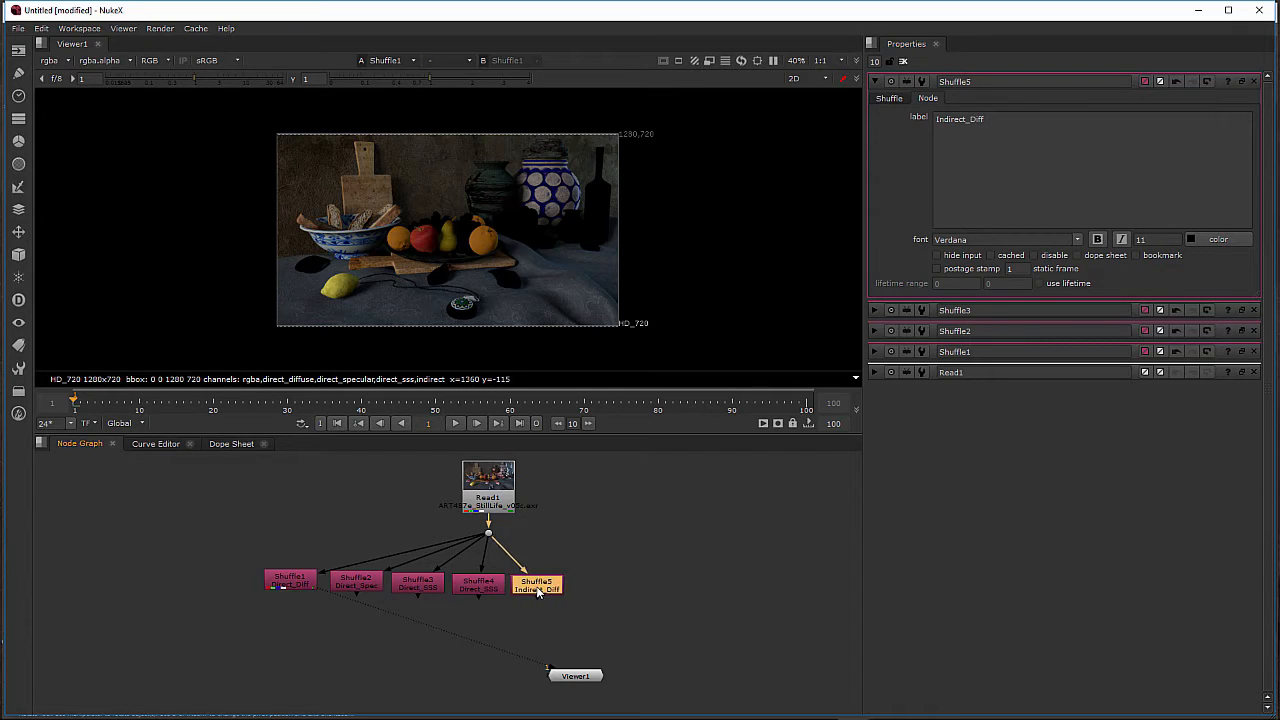
Step: Duplicate the Indirect_Diff Shuffle node at the row's right end and connect the copy to the Dot
{"action": "key", "text": "ctrl"}
{"action": "left_click", "coordinate": [601, 588]}
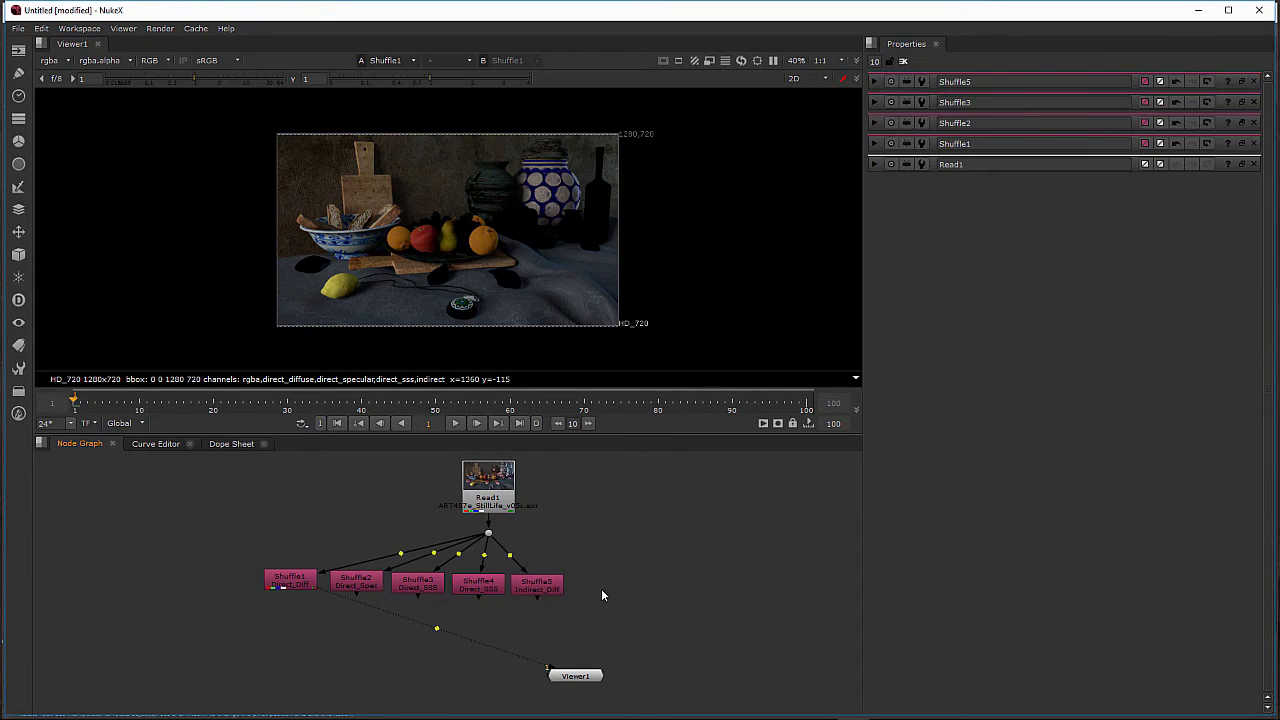
{"action": "key", "text": "ctrl+v"}
{"action": "left_click_drag", "start_coordinate": [587, 560], "coordinate": [488, 533]}
Step: Set the sixth Shuffle node's in 1 layer to indirect_specular and change its label to Indirect_Spec
{"action": "double_click", "coordinate": [600, 585]}
{"action": "left_click", "coordinate": [926, 124]}
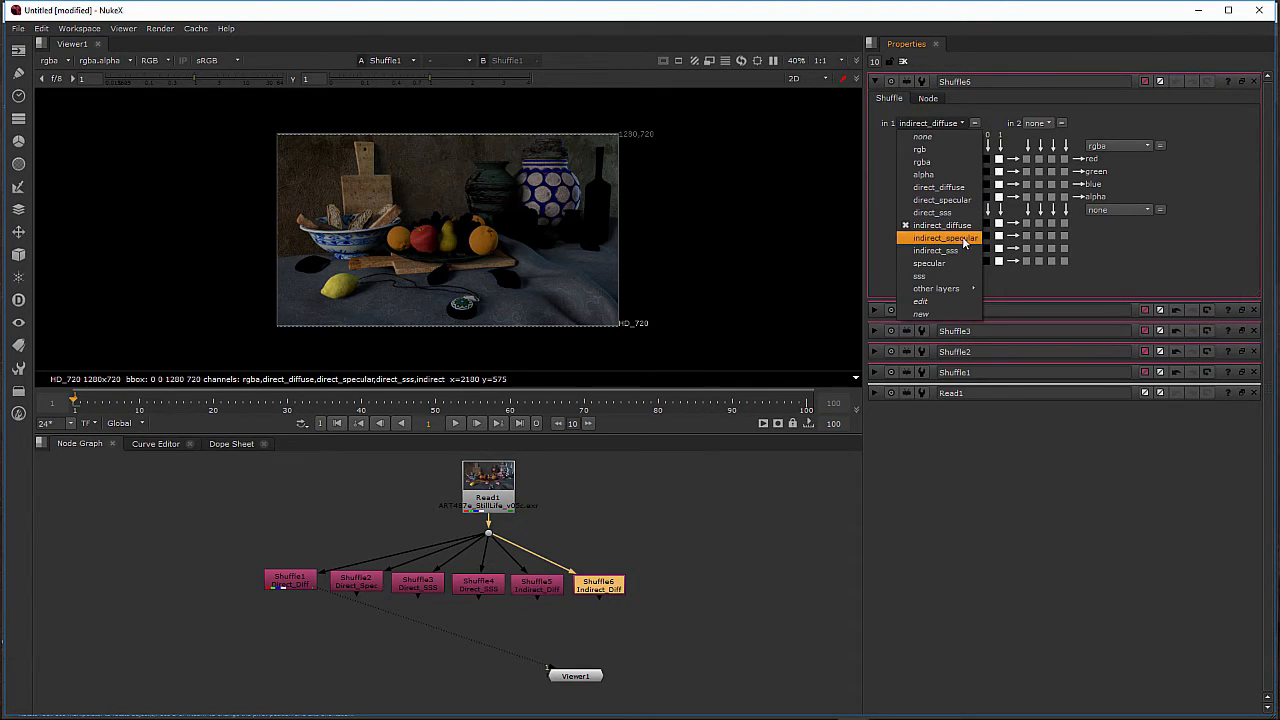
{"action": "left_click", "coordinate": [965, 239]}
{"action": "left_click", "coordinate": [929, 98]}
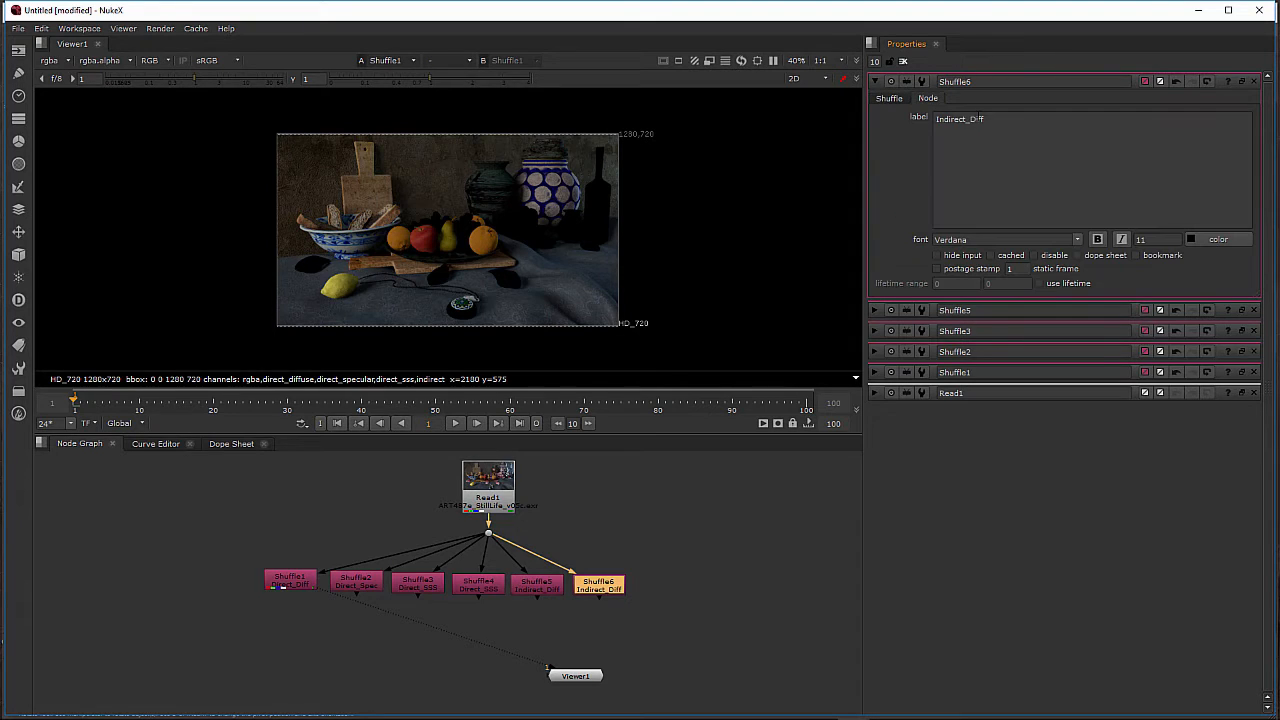
{"action": "left_click", "coordinate": [1001, 115]}
{"action": "key", "text": "BackSpace"}
{"action": "key", "text": "BackSpace"}
{"action": "key", "text": "BackSpace"}
{"action": "key", "text": "BackSpace"}
{"action": "type", "text": "Spec"}
Step: Duplicate the Indirect_Spec Shuffle node, connect the copy to the Dot, and align it at the row's right end
{"action": "key", "text": "ctrl+c"}
{"action": "left_click", "coordinate": [671, 576]}
{"action": "key", "text": "ctrl+v"}
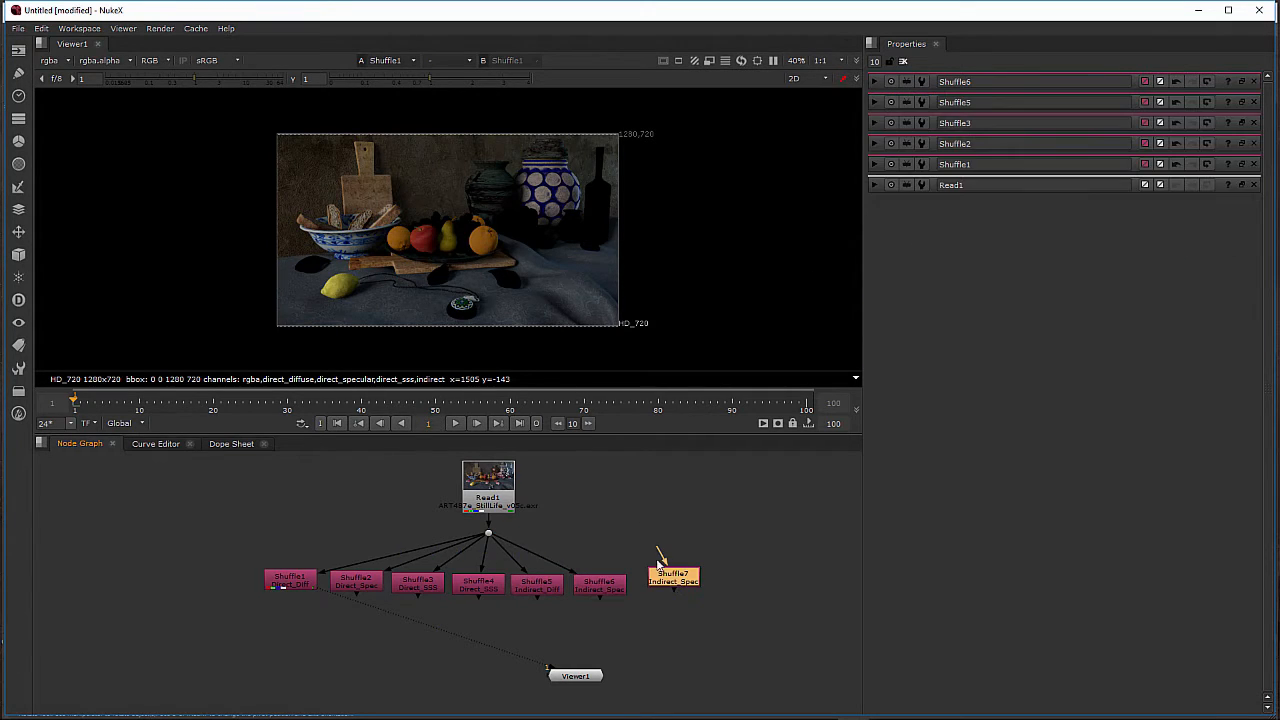
{"action": "left_click_drag", "start_coordinate": [657, 551], "coordinate": [488, 534]}
{"action": "left_click_drag", "start_coordinate": [668, 584], "coordinate": [650, 587]}
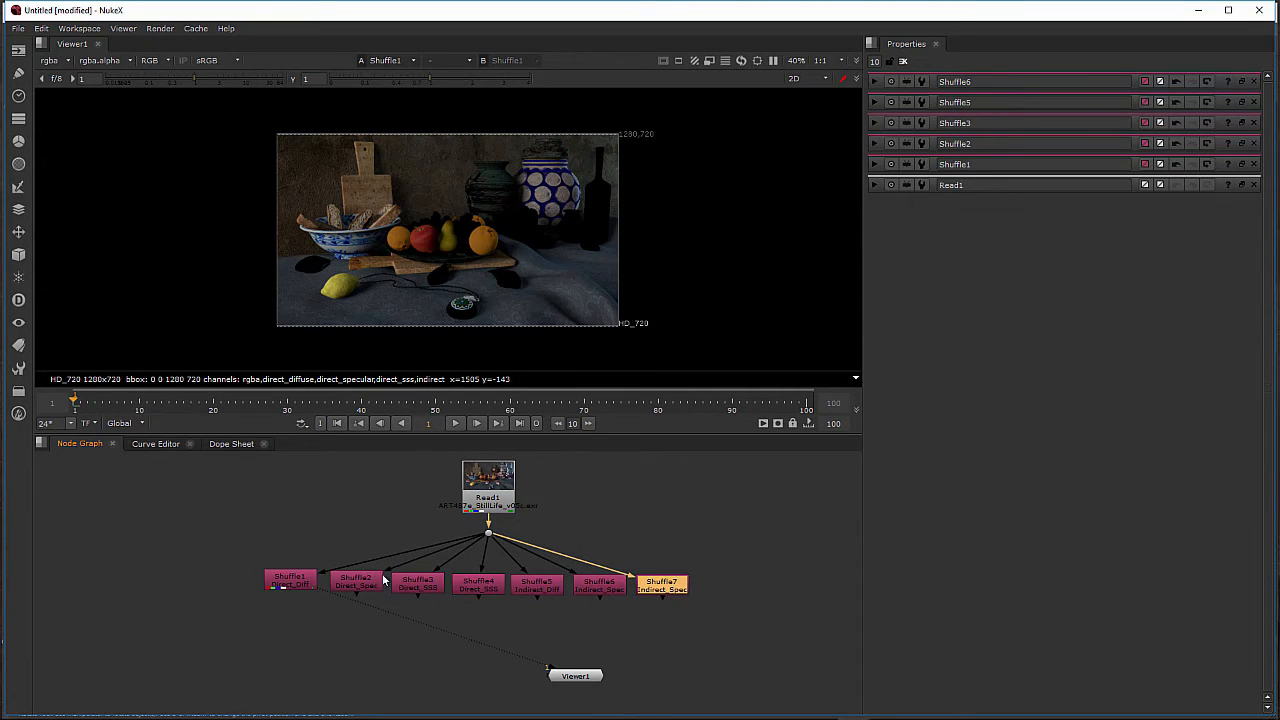
{"action": "left_click", "coordinate": [304, 577]}
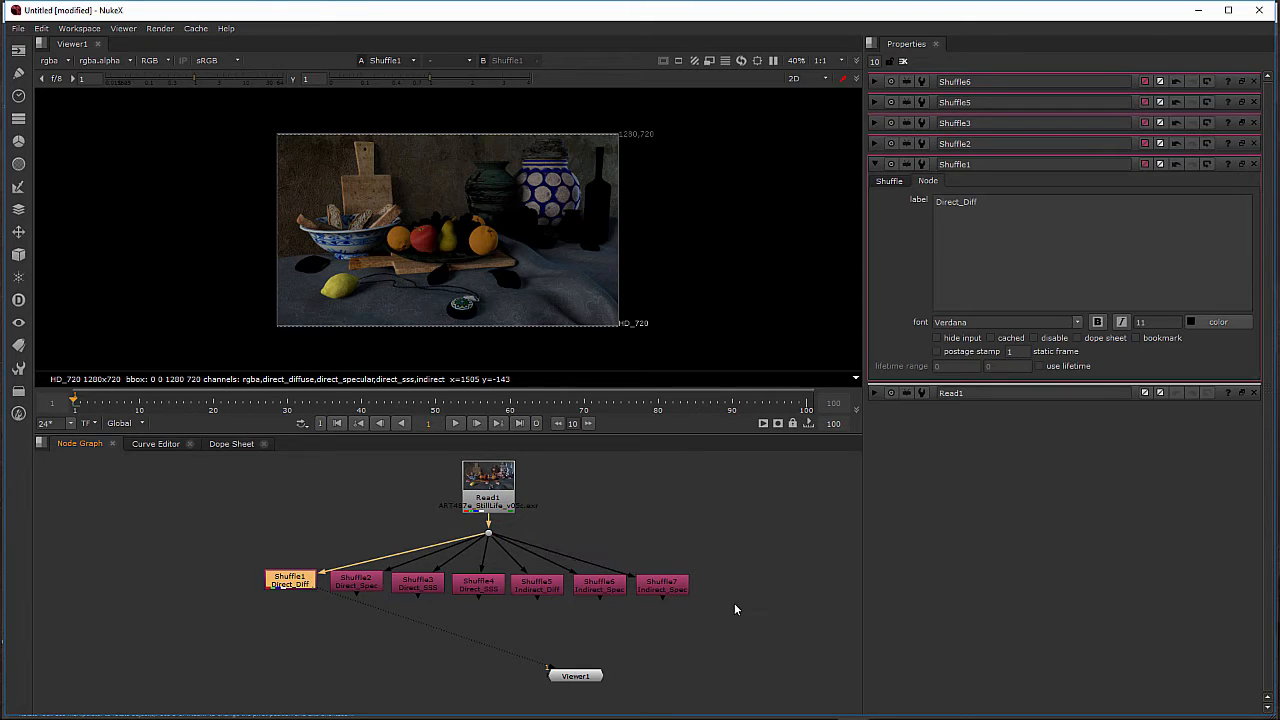
{"action": "left_click", "coordinate": [671, 582]}
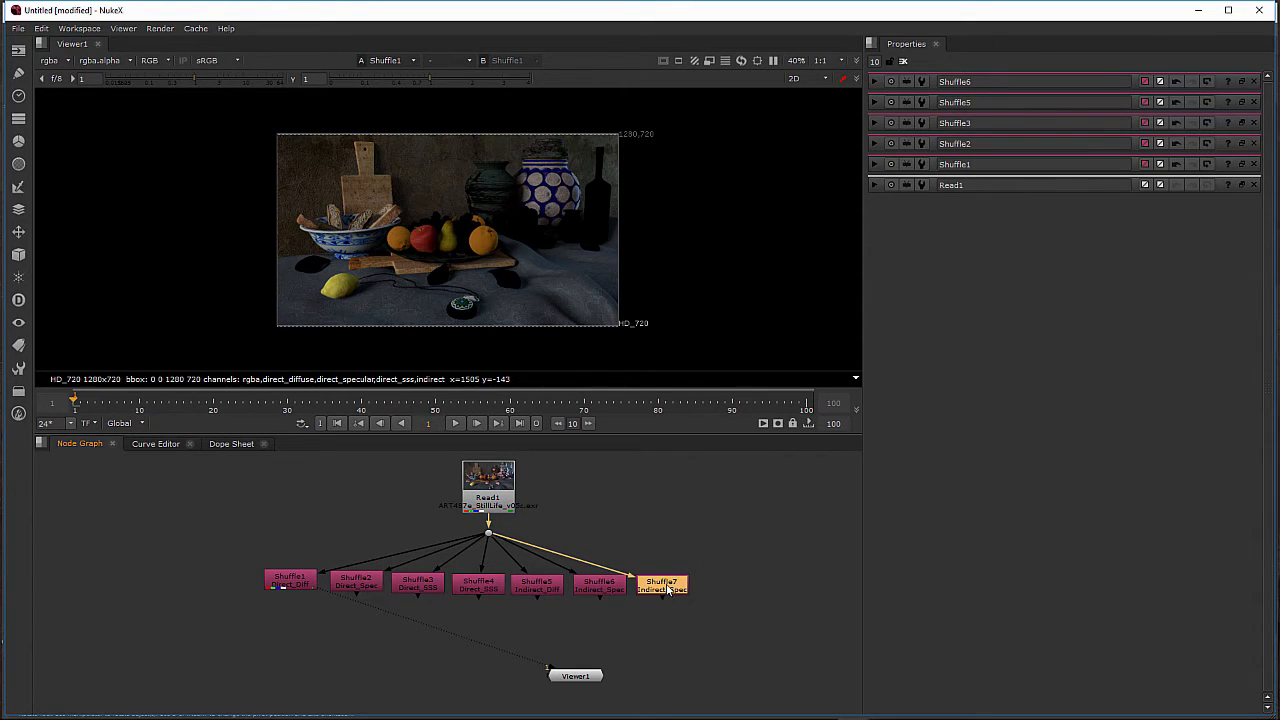
{"action": "left_click_drag", "start_coordinate": [668, 590], "coordinate": [668, 590]}
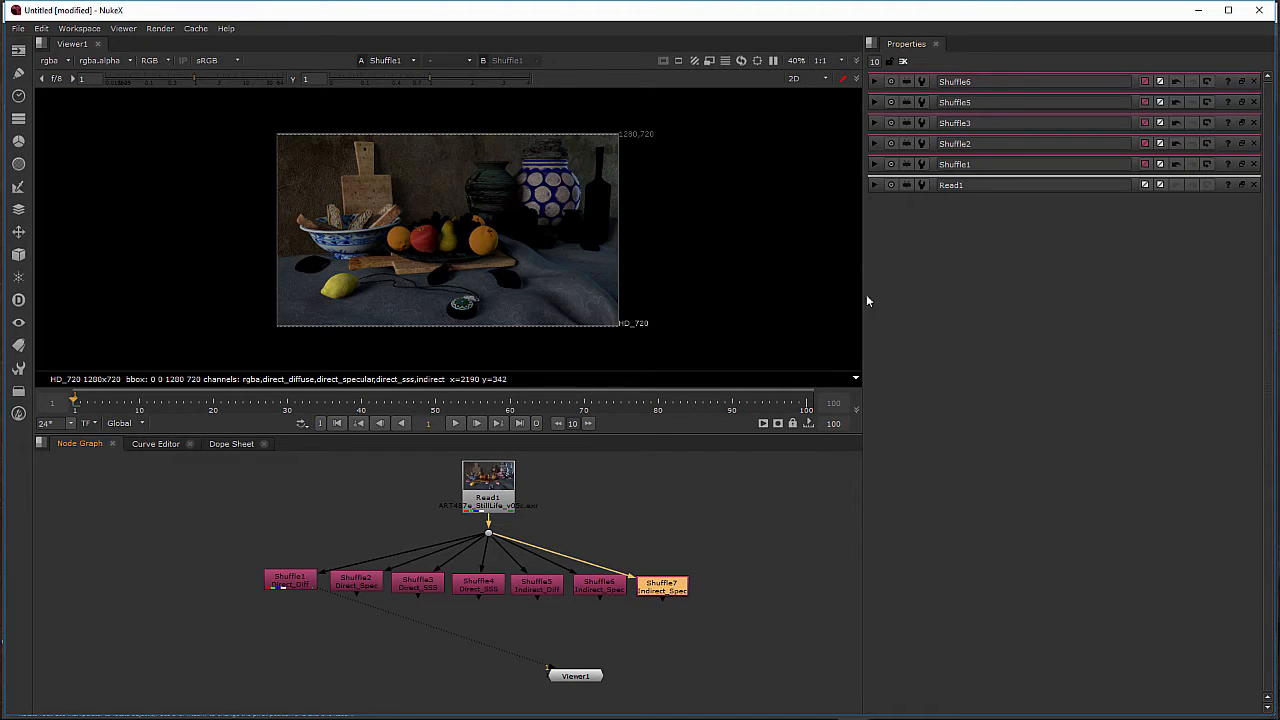
Step: Open the seventh Shuffle node's properties, closing those of Read1 and the other Shuffle nodes, and nudge the node into line
{"action": "double_click", "coordinate": [662, 587]}
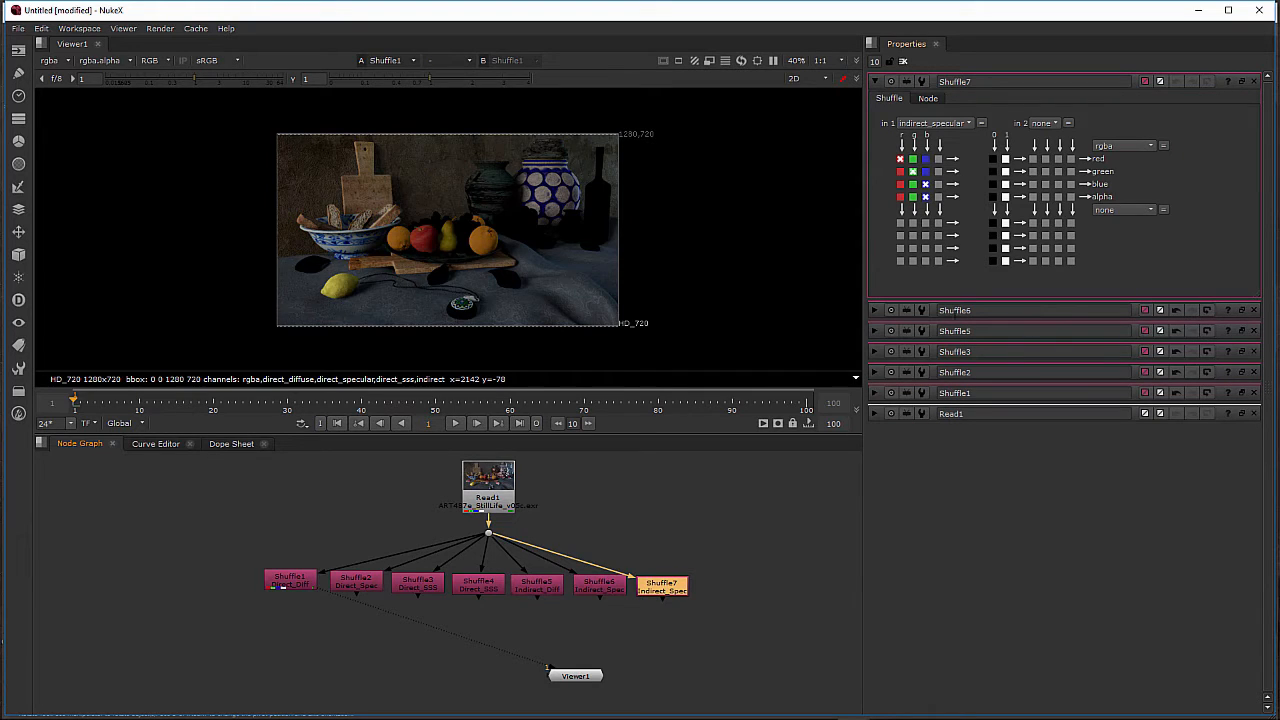
{"action": "left_click", "coordinate": [1255, 413]}
{"action": "left_click", "coordinate": [1255, 393]}
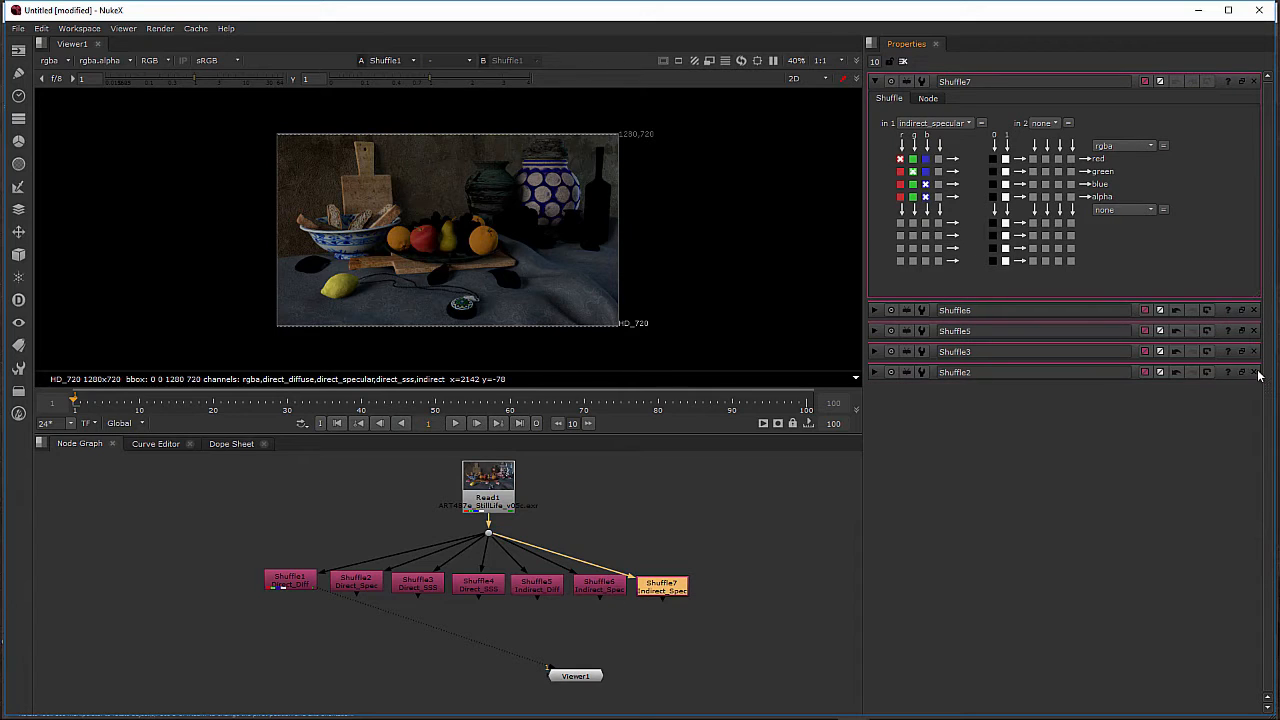
{"action": "left_click", "coordinate": [1255, 372]}
{"action": "left_click", "coordinate": [1255, 351]}
{"action": "left_click", "coordinate": [1255, 331]}
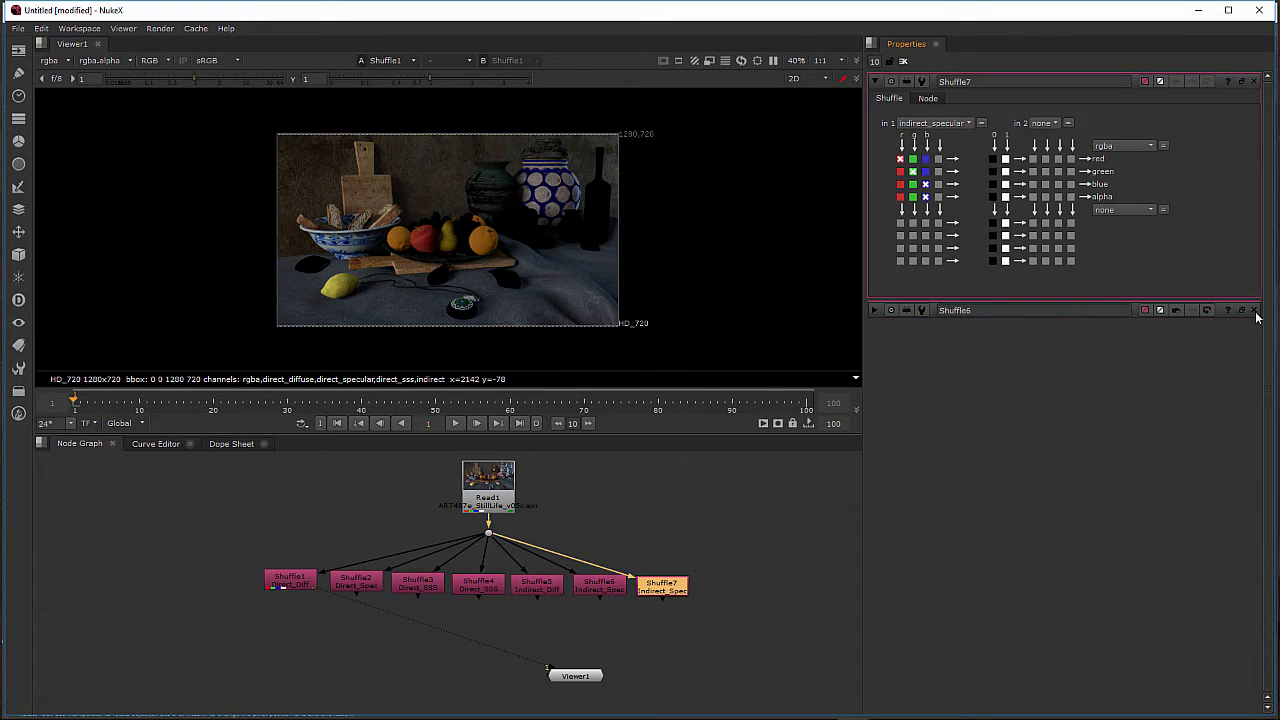
{"action": "left_click", "coordinate": [1255, 310]}
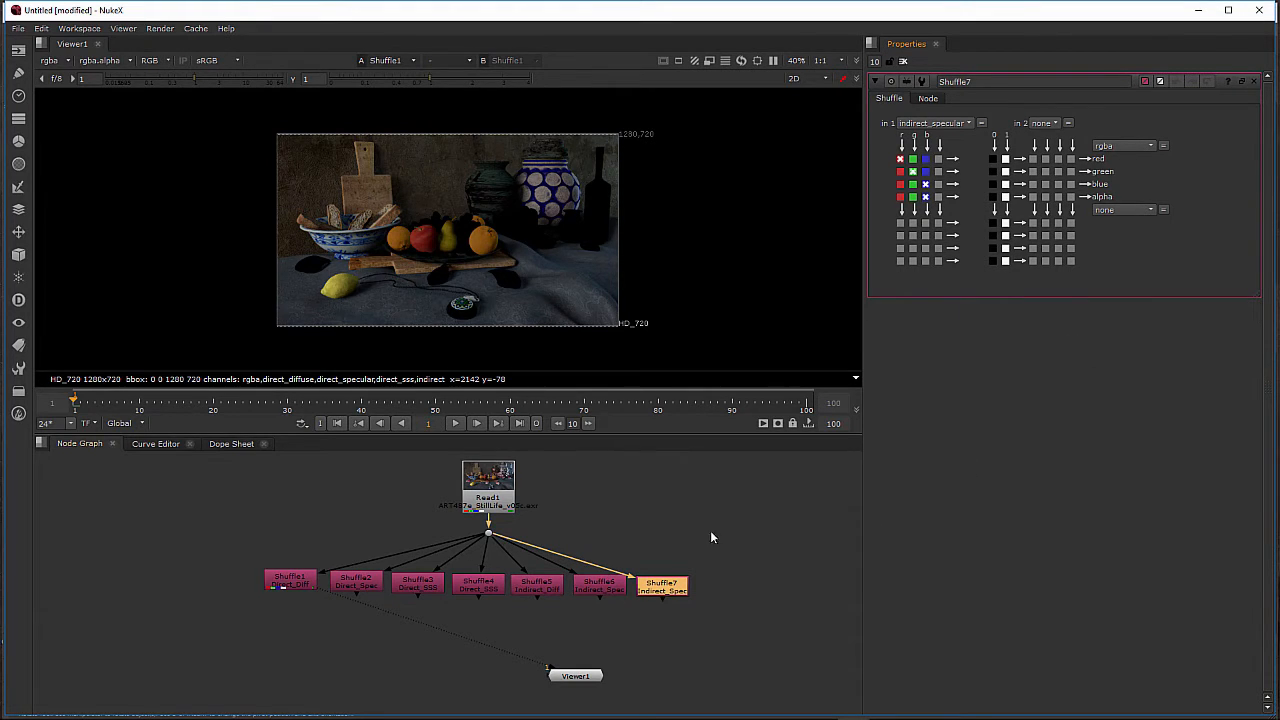
{"action": "left_click_drag", "start_coordinate": [673, 584], "coordinate": [675, 582]}
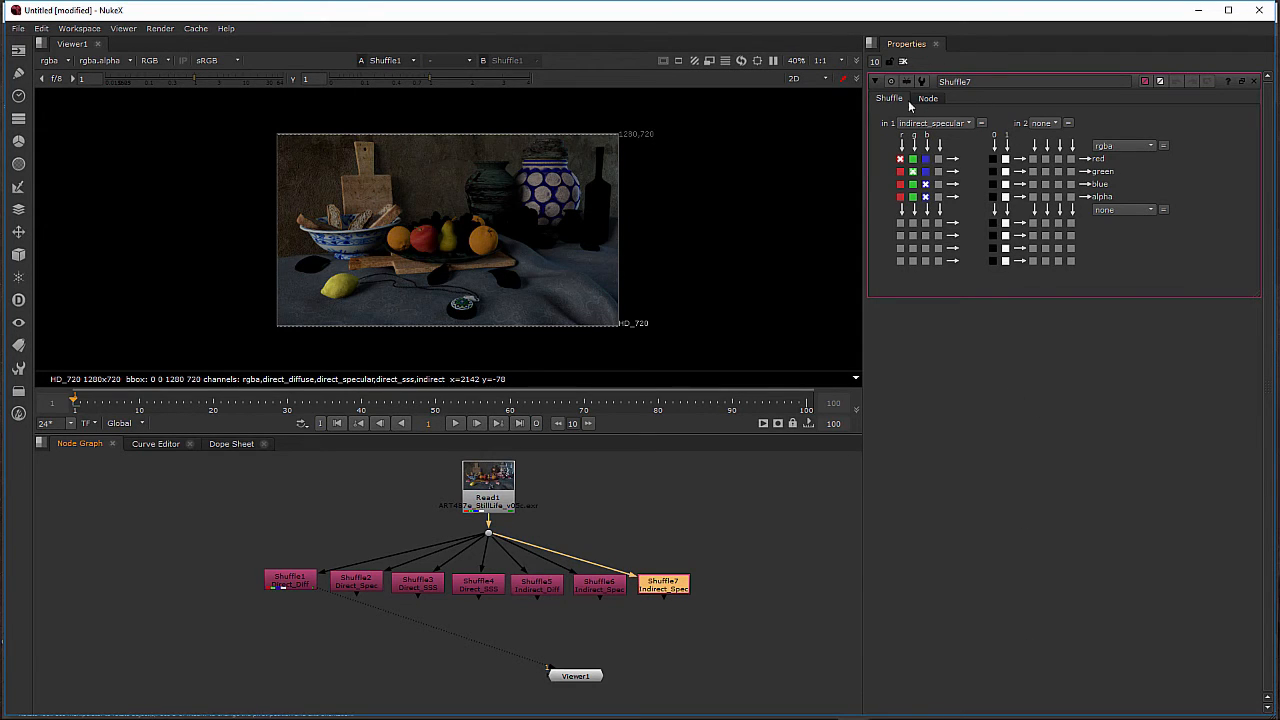
Step: Set the seventh Shuffle node's in 1 layer to indirect_sss and change its label to Indirect_SSS
{"action": "left_click", "coordinate": [958, 124]}
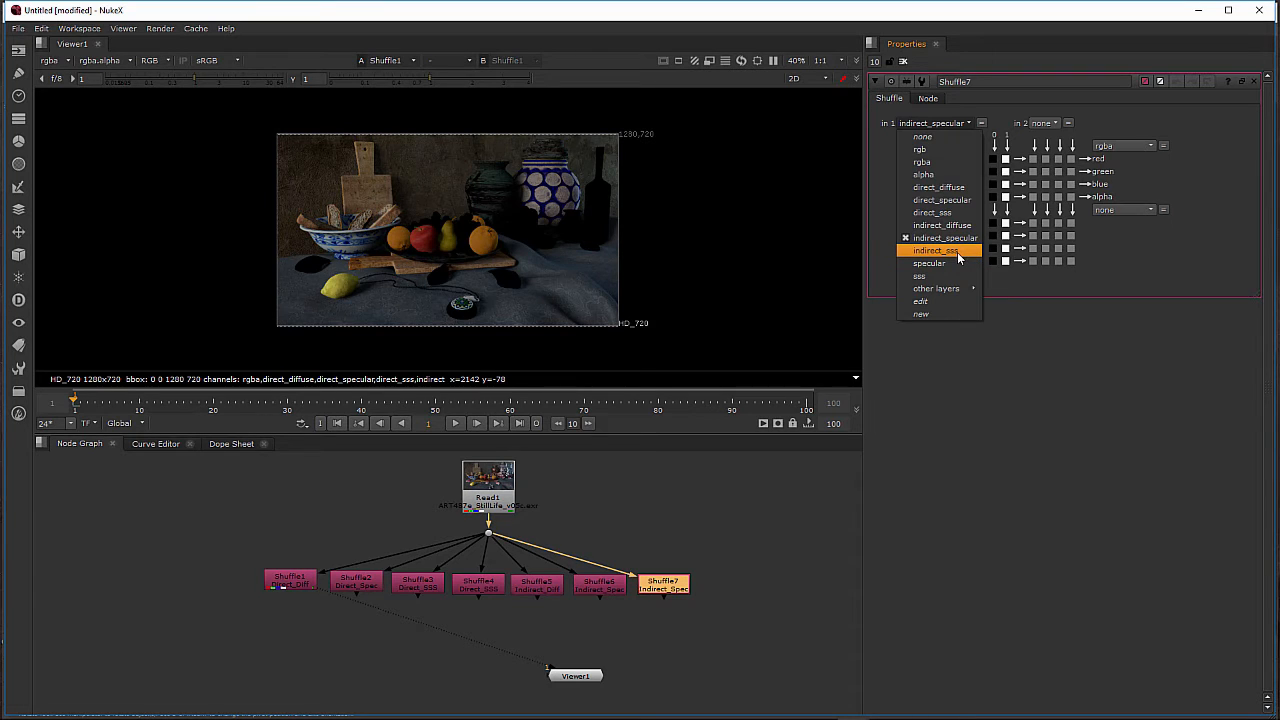
{"action": "left_click", "coordinate": [957, 252]}
{"action": "left_click", "coordinate": [928, 98]}
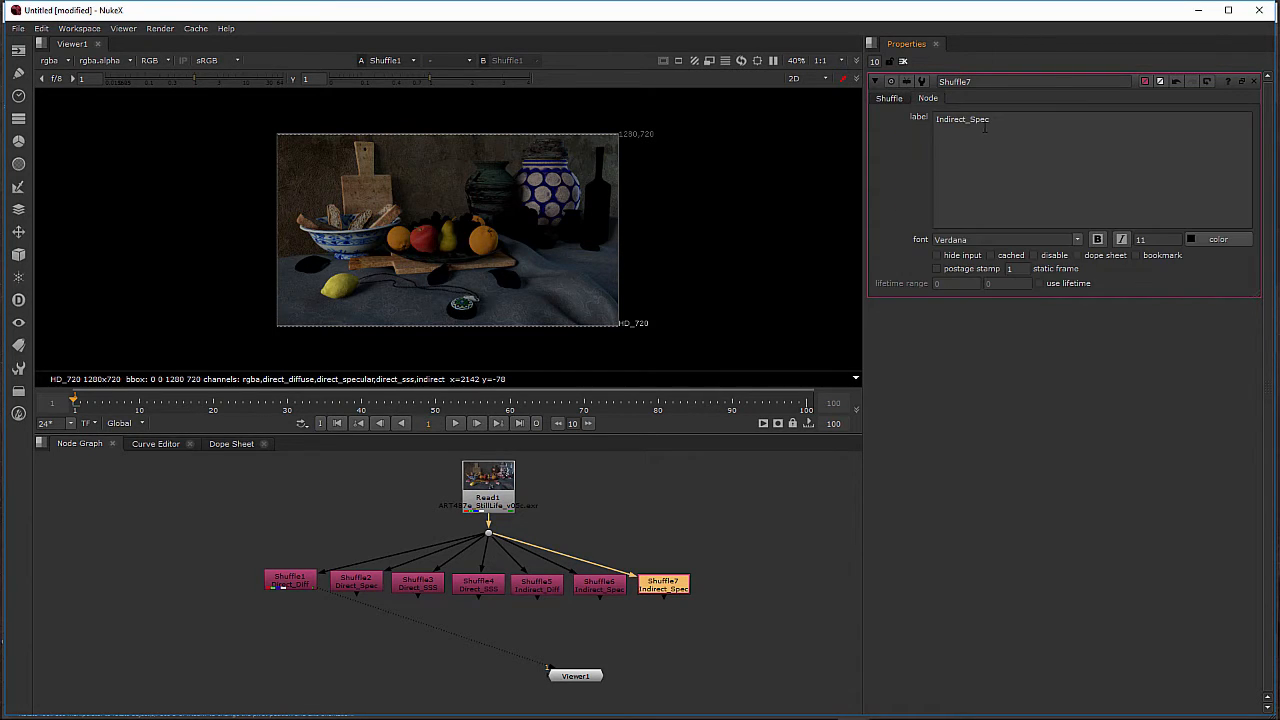
{"action": "key", "text": "BackSpace"}
{"action": "key", "text": "BackSpace"}
{"action": "key", "text": "BackSpace"}
{"action": "key", "text": "BackSpace"}
{"action": "type", "text": "SSSS"}
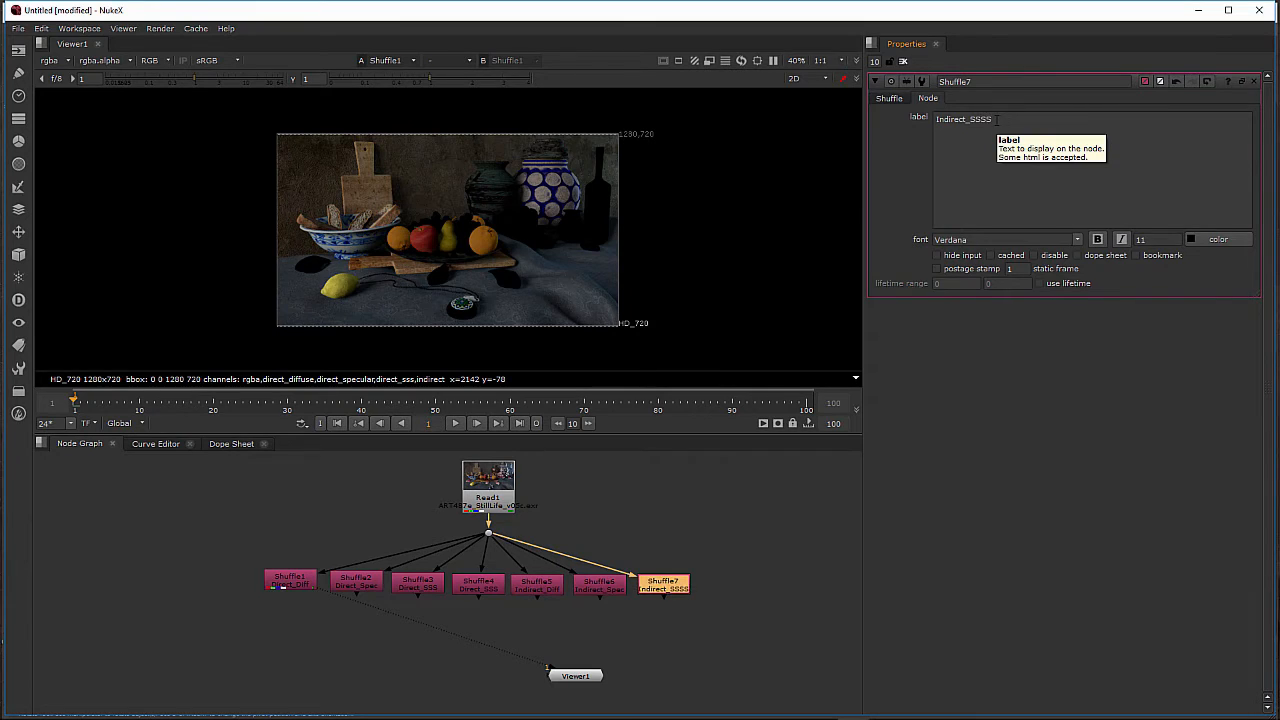
{"action": "key", "text": "BackSpace"}
Step: Place a copy of the Indirect_SSS Shuffle node at the row's right end, connected to the Dot
{"action": "left_click_drag", "start_coordinate": [666, 591], "coordinate": [490, 533]}
{"action": "left_click", "coordinate": [702, 591]}
{"action": "left_click_drag", "start_coordinate": [727, 589], "coordinate": [733, 585]}
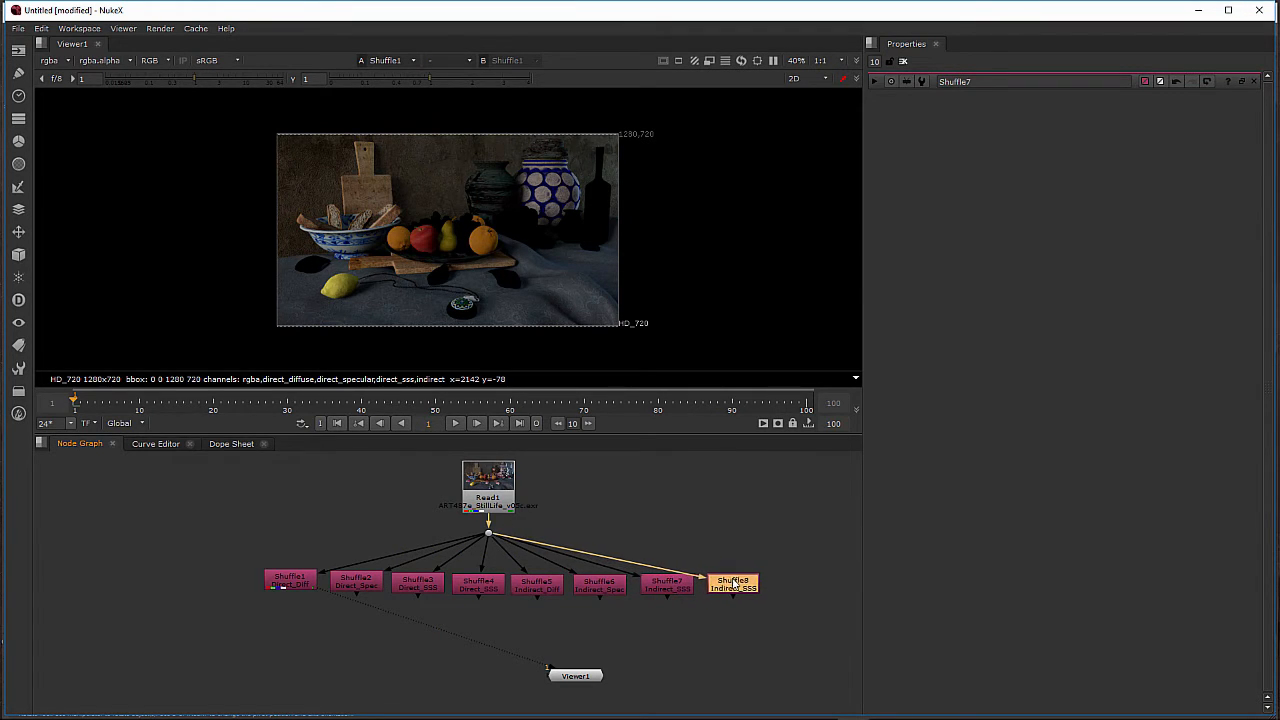
Step: Shift Read1 and the Dot to the right to centre them above the eight Shuffle nodes
{"action": "left_click_drag", "start_coordinate": [428, 472], "coordinate": [508, 543]}
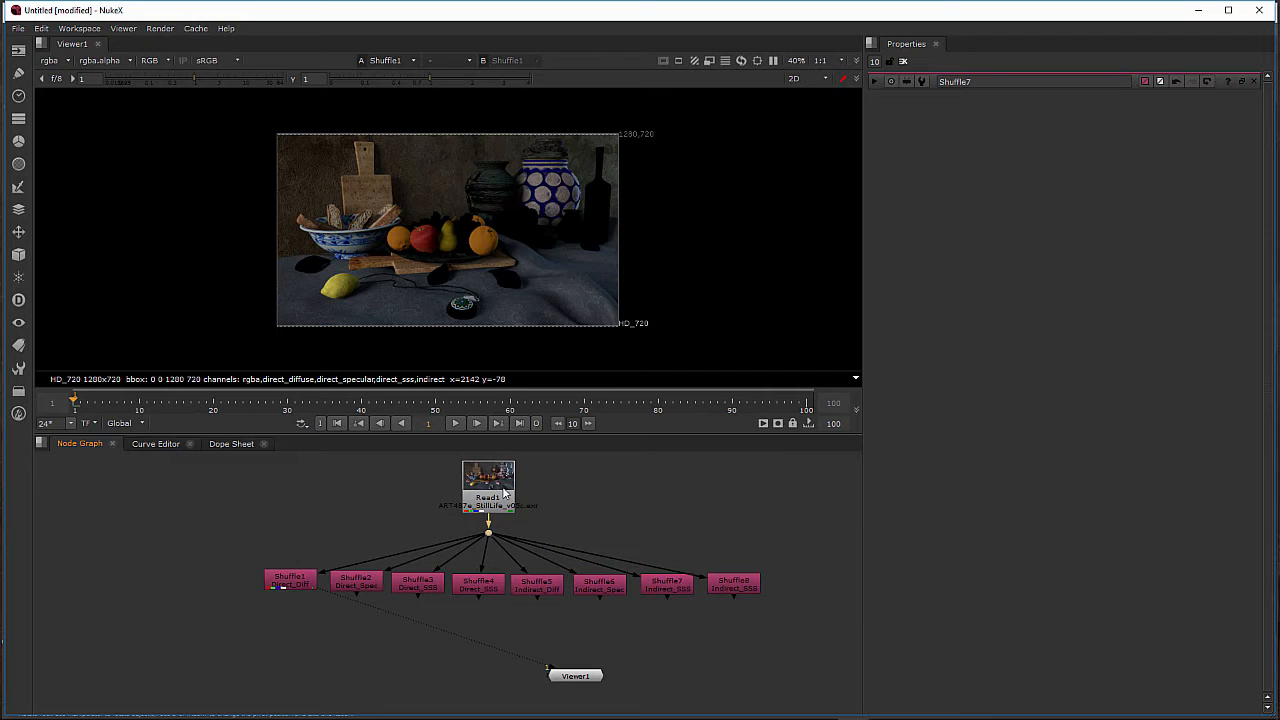
{"action": "left_click_drag", "start_coordinate": [489, 496], "coordinate": [528, 492]}
{"action": "left_click_drag", "start_coordinate": [487, 538], "coordinate": [525, 524]}
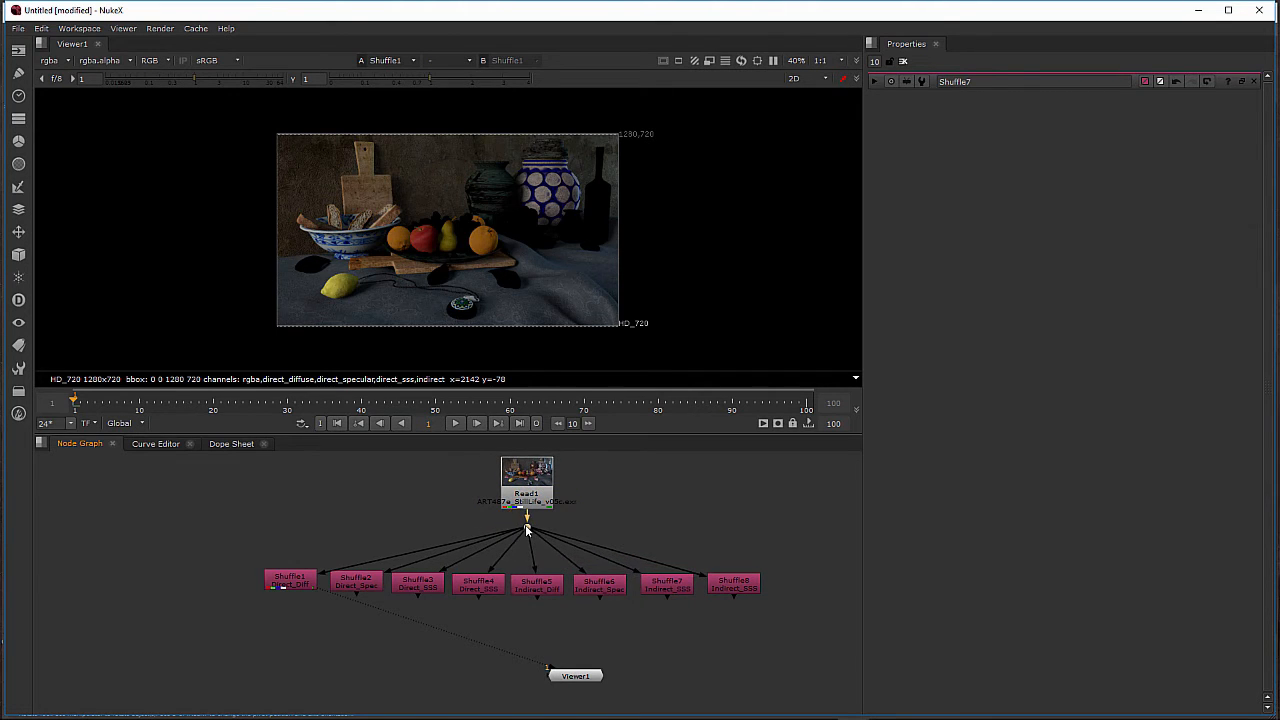
Step: Set the eighth Shuffle node's in 1 layer to specular and change its label to Specular
{"action": "double_click", "coordinate": [734, 585]}
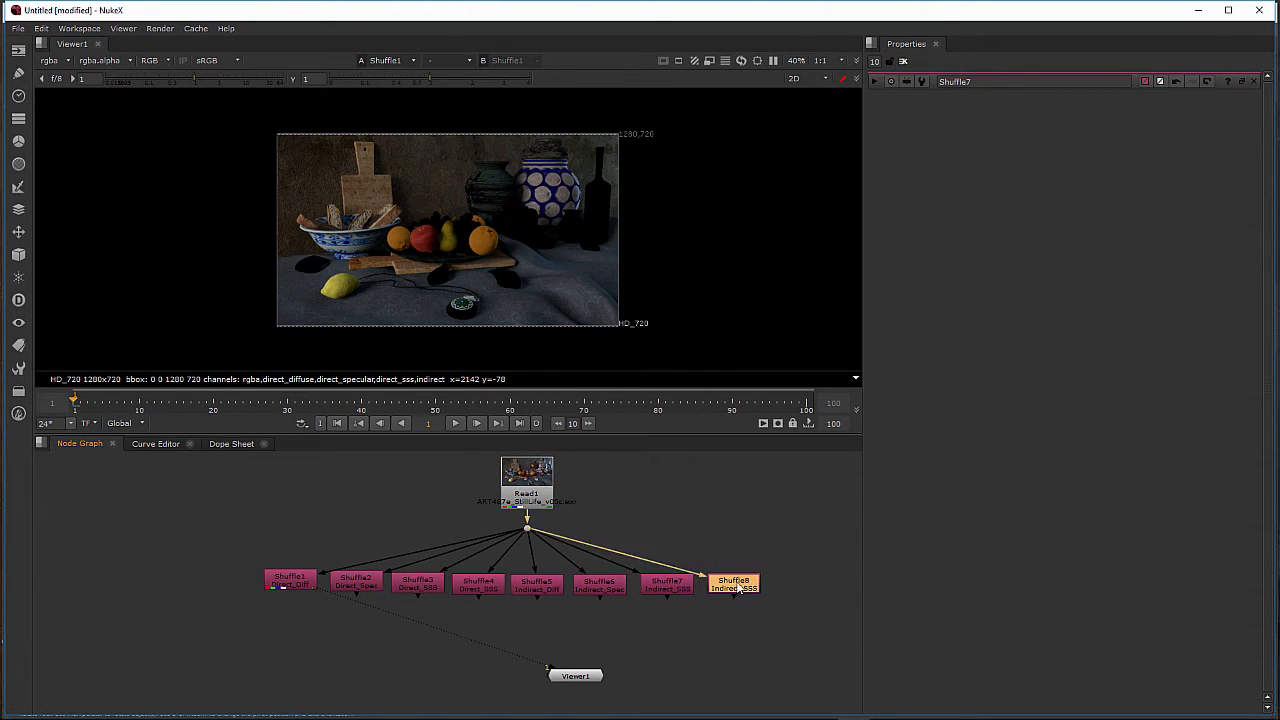
{"action": "left_click", "coordinate": [932, 122]}
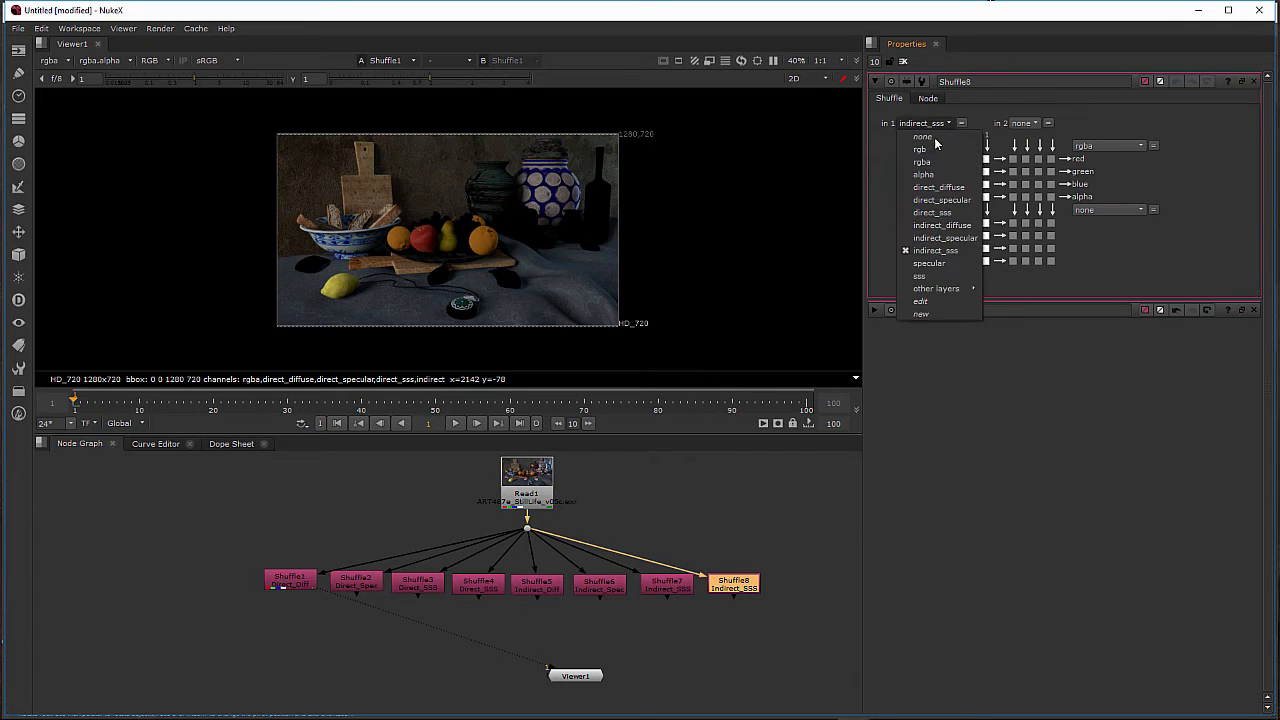
{"action": "left_click", "coordinate": [944, 262]}
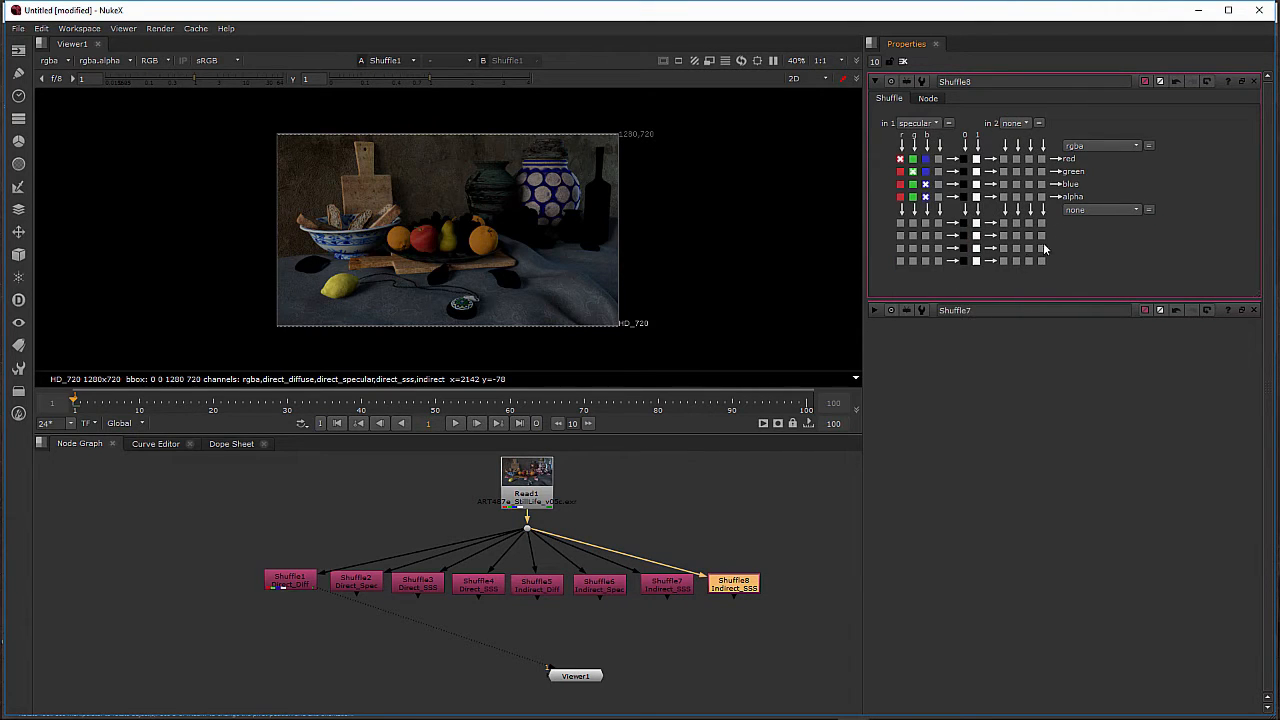
{"action": "left_click", "coordinate": [928, 98]}
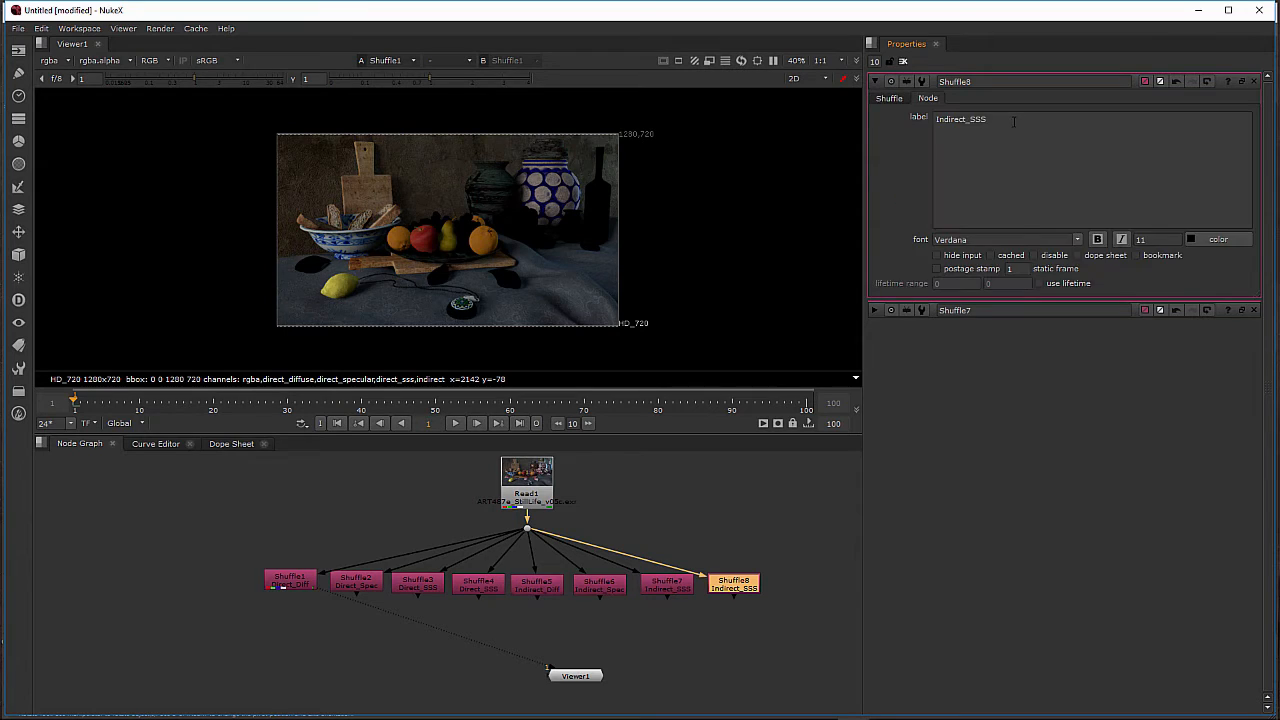
{"action": "double_click", "coordinate": [955, 119]}
{"action": "type", "text": "Specular"}
Step: Paste a copy of the Specular Shuffle node at the row's right end and connect it to the Dot
{"action": "left_click", "coordinate": [825, 587]}
{"action": "key", "text": "ctrl+v"}
{"action": "left_click_drag", "start_coordinate": [806, 584], "coordinate": [527, 528]}
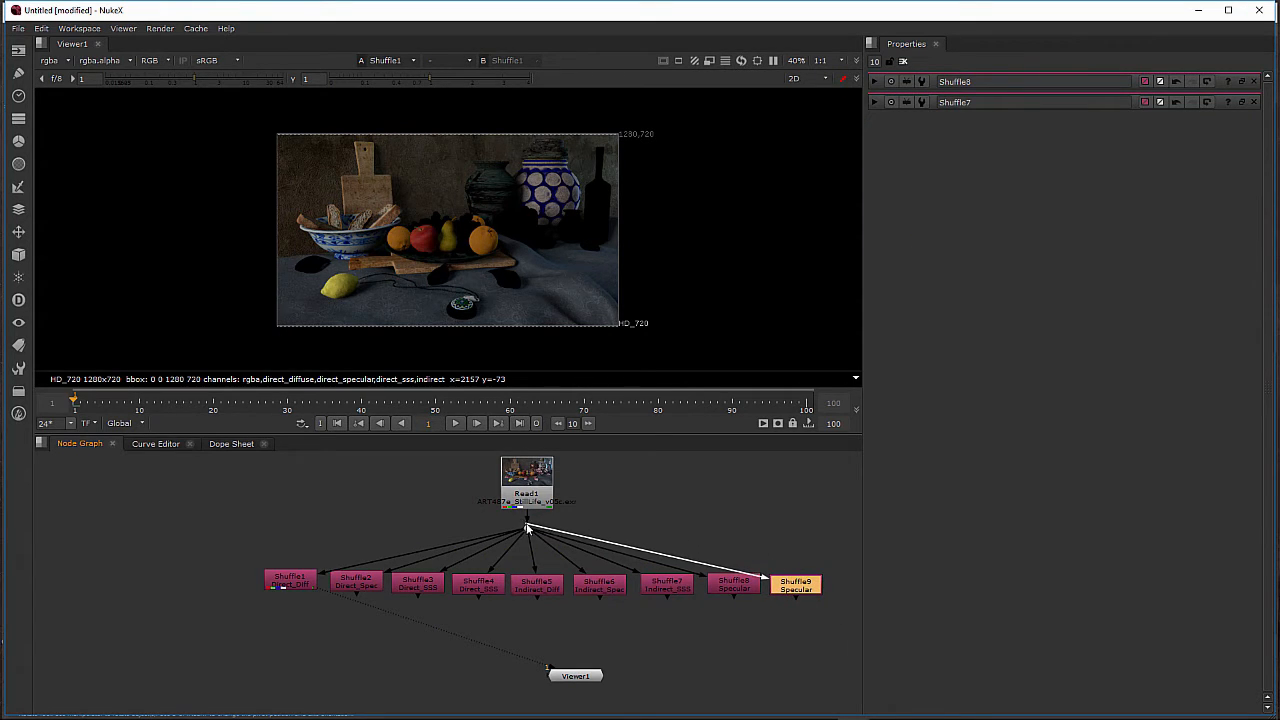
{"action": "left_click_drag", "start_coordinate": [806, 594], "coordinate": [808, 594]}
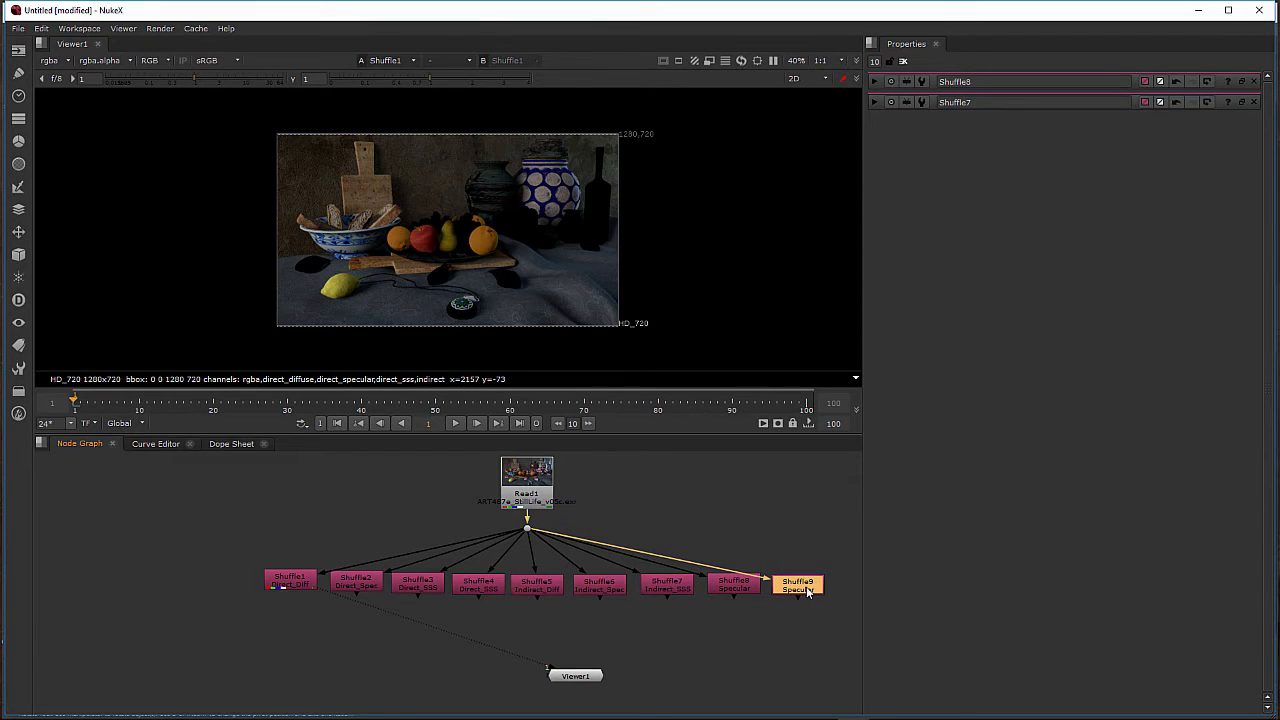
Step: Set the ninth Shuffle node's in 1 layer to sss and change its label to SSS
{"action": "double_click", "coordinate": [808, 593]}
{"action": "left_click", "coordinate": [930, 122]}
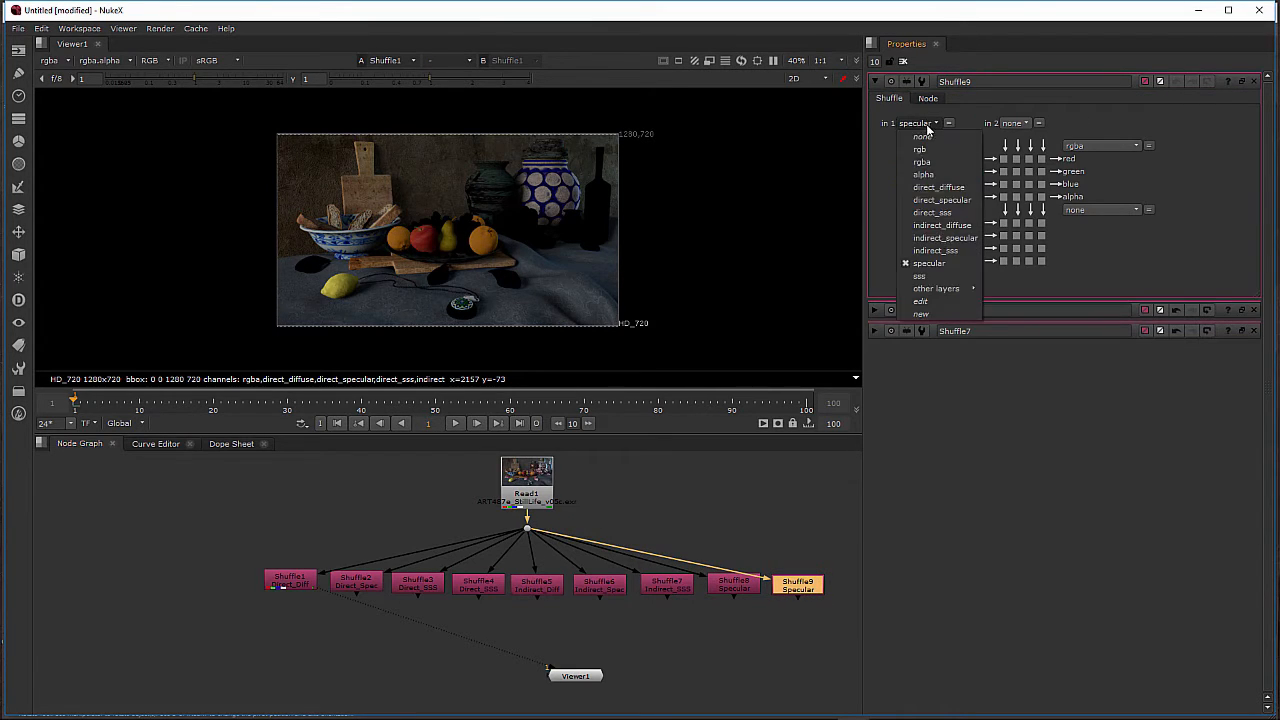
{"action": "left_click", "coordinate": [940, 276]}
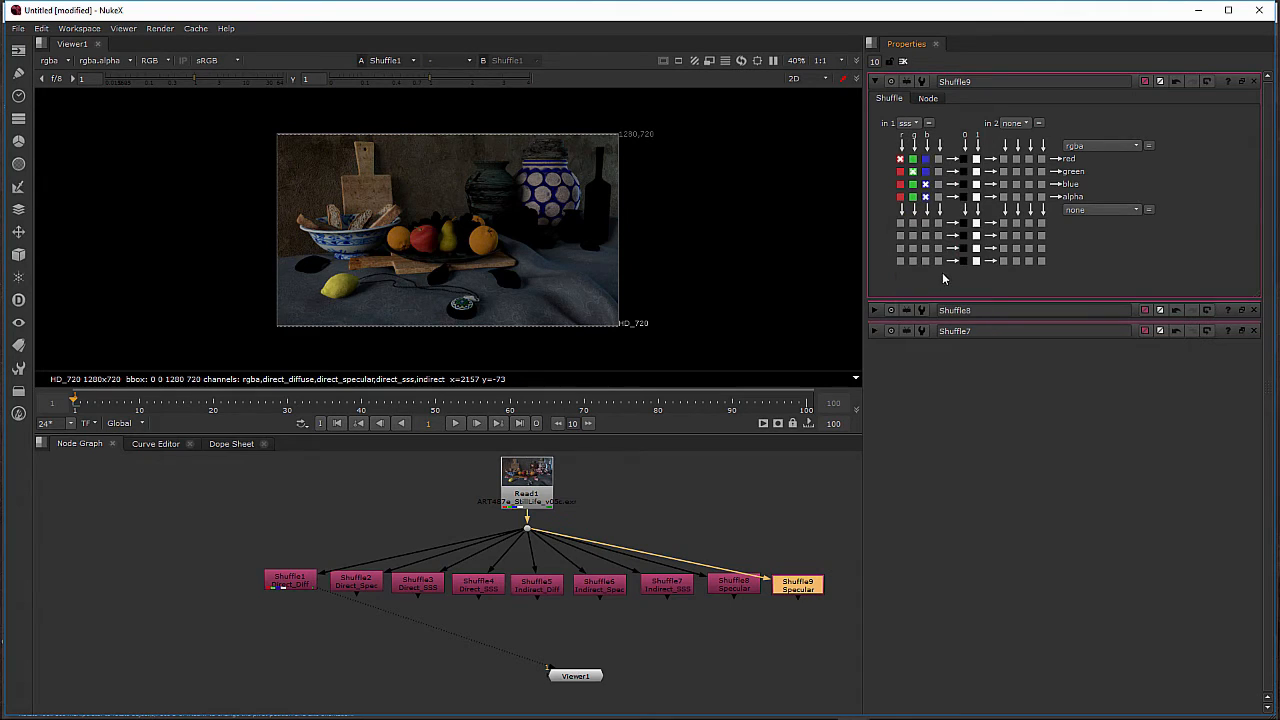
{"action": "left_click", "coordinate": [936, 97]}
{"action": "left_click_drag", "start_coordinate": [970, 119], "coordinate": [946, 119]}
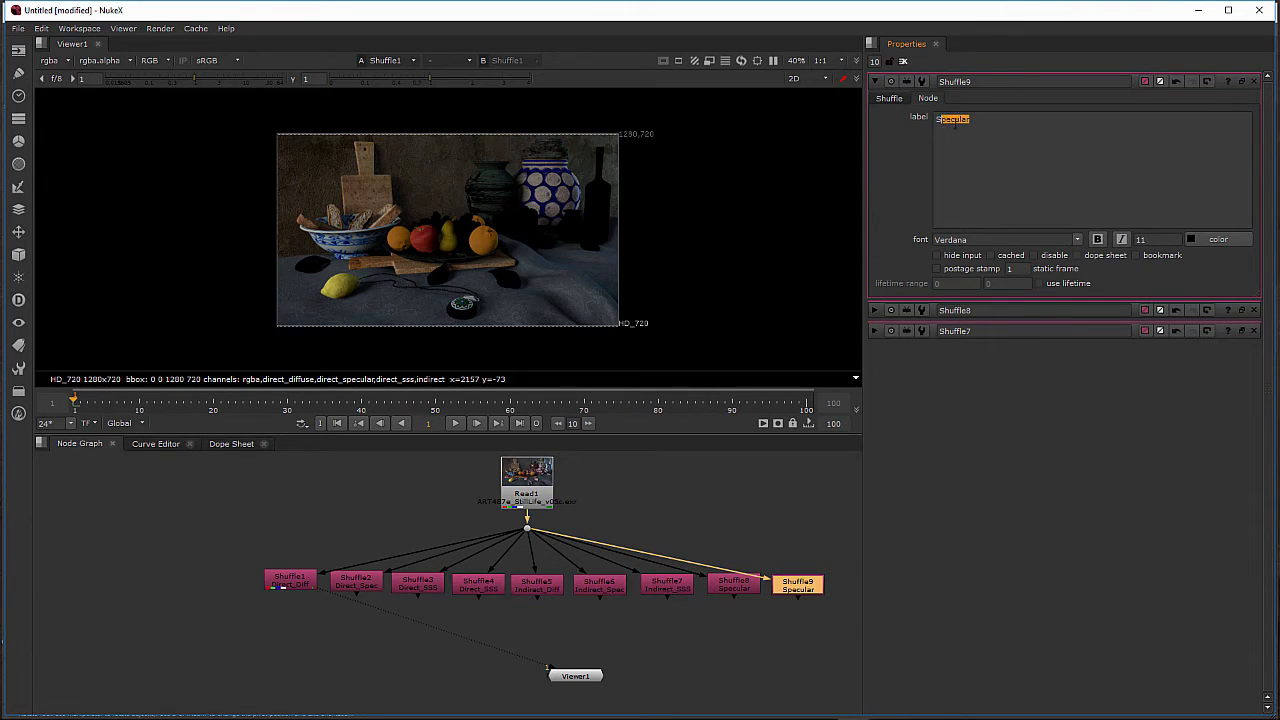
{"action": "type", "text": "sss"}
{"action": "left_click", "coordinate": [651, 542]}
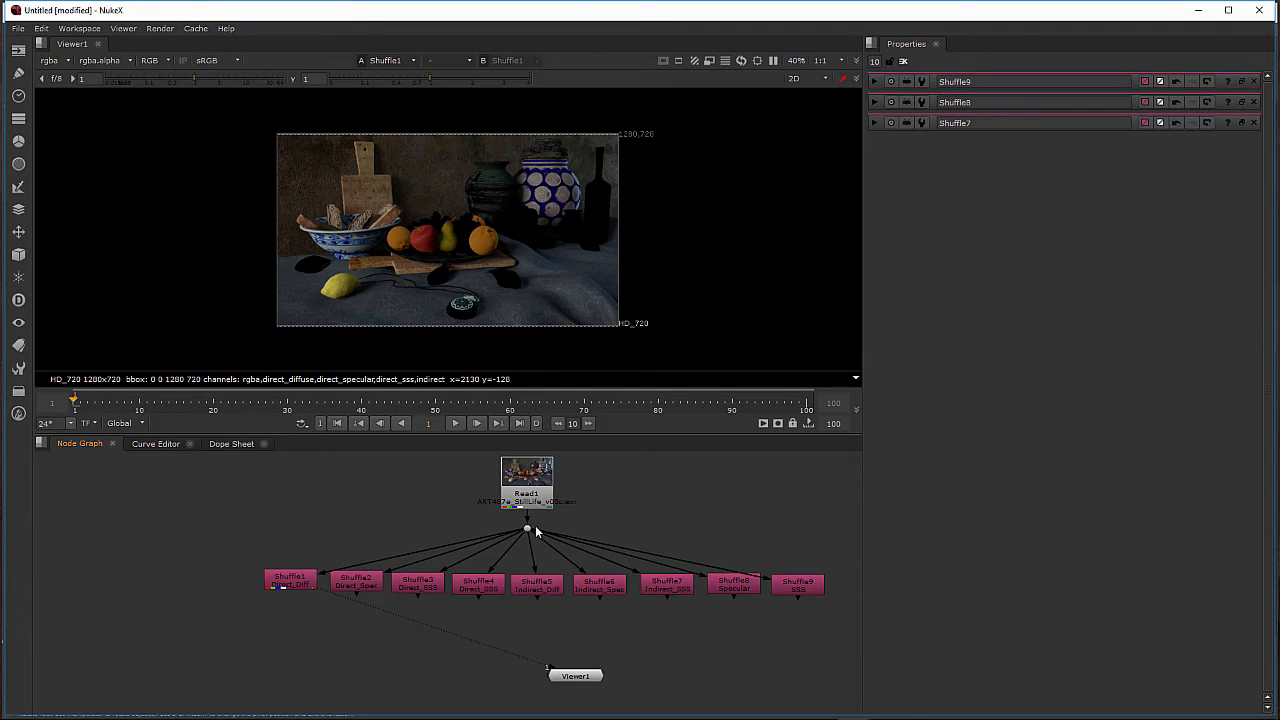
Step: Move Read1 and the Dot further right so they sit roughly centred above the nine Shuffle nodes
{"action": "left_click_drag", "start_coordinate": [535, 526], "coordinate": [582, 478]}
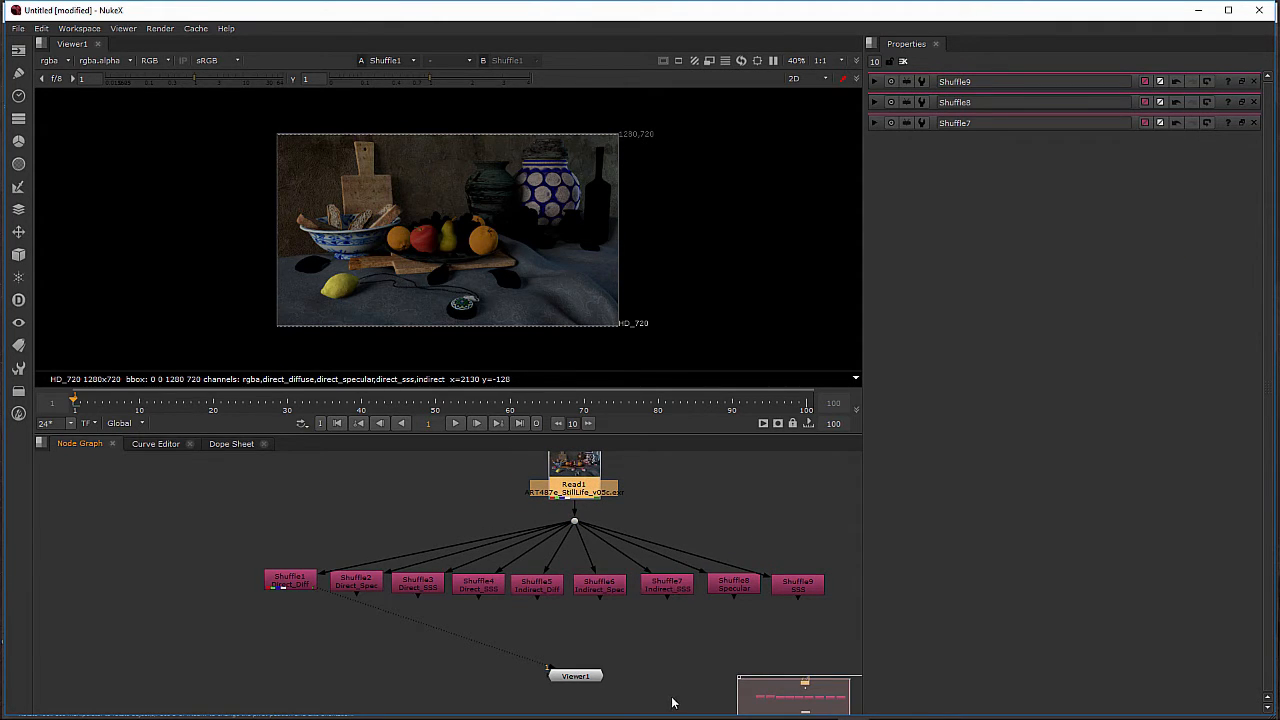
{"action": "middle_click_drag", "start_coordinate": [670, 698], "coordinate": [584, 625]}
{"action": "left_click_drag", "start_coordinate": [794, 690], "coordinate": [800, 690]}
{"action": "middle_click_drag", "start_coordinate": [625, 653], "coordinate": [663, 643]}
{"action": "scroll", "coordinate": [657, 643], "scroll_direction": "up", "scroll_amount": 1}
{"action": "scroll", "coordinate": [657, 643], "scroll_direction": "down", "scroll_amount": 1}
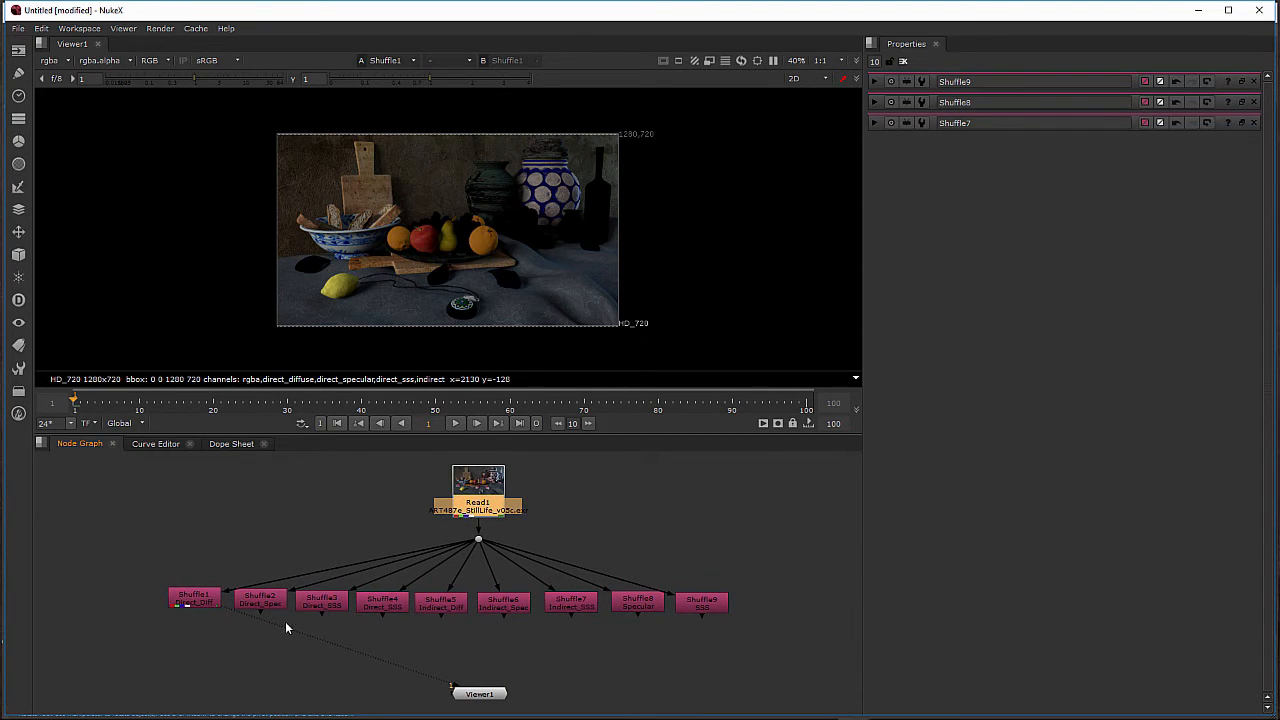
Step: Connect Viewer1 to the ninth Shuffle node, labelled SSS, and position the viewer node directly below it
{"action": "double_click", "coordinate": [694, 598]}
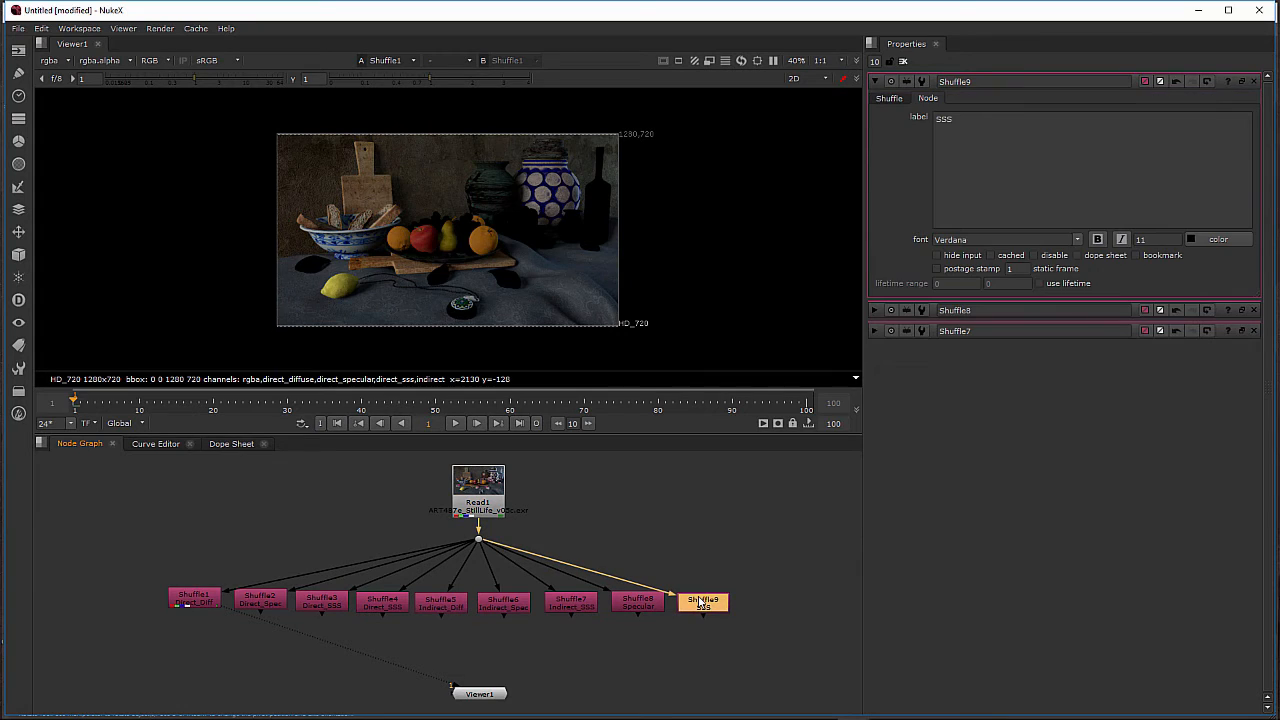
{"action": "left_click", "coordinate": [482, 694]}
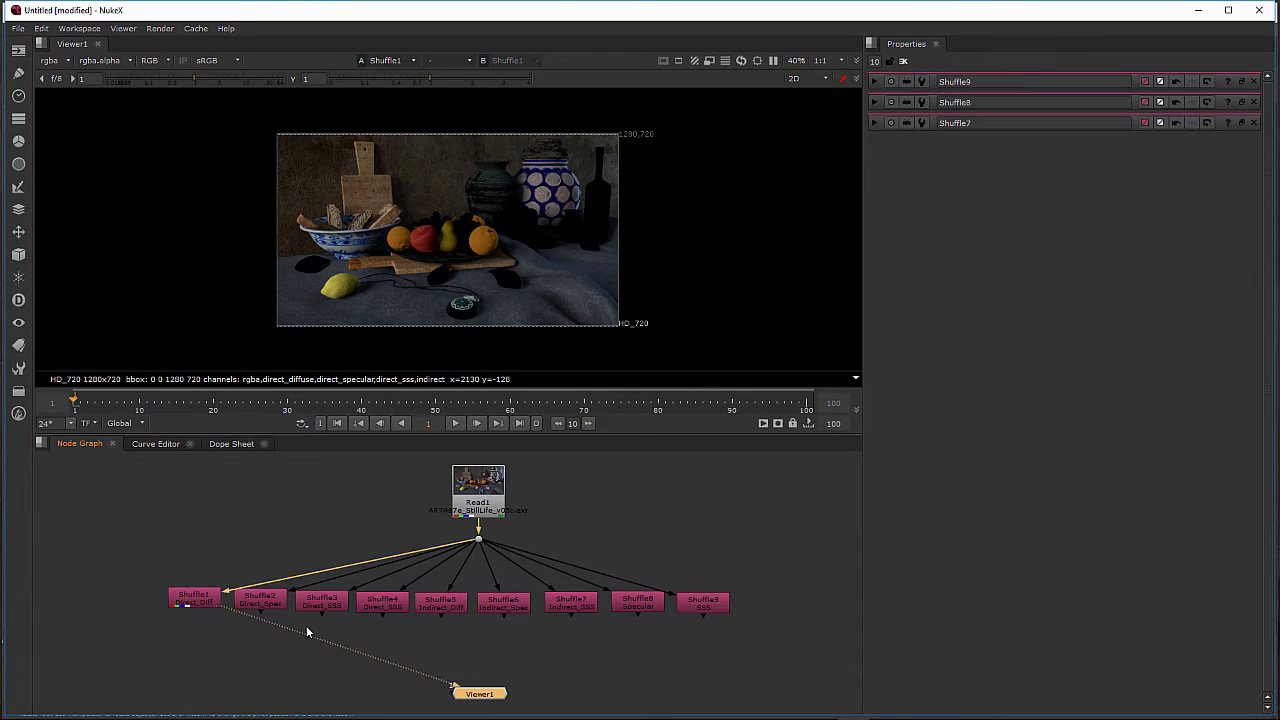
{"action": "left_click_drag", "start_coordinate": [290, 627], "coordinate": [696, 606]}
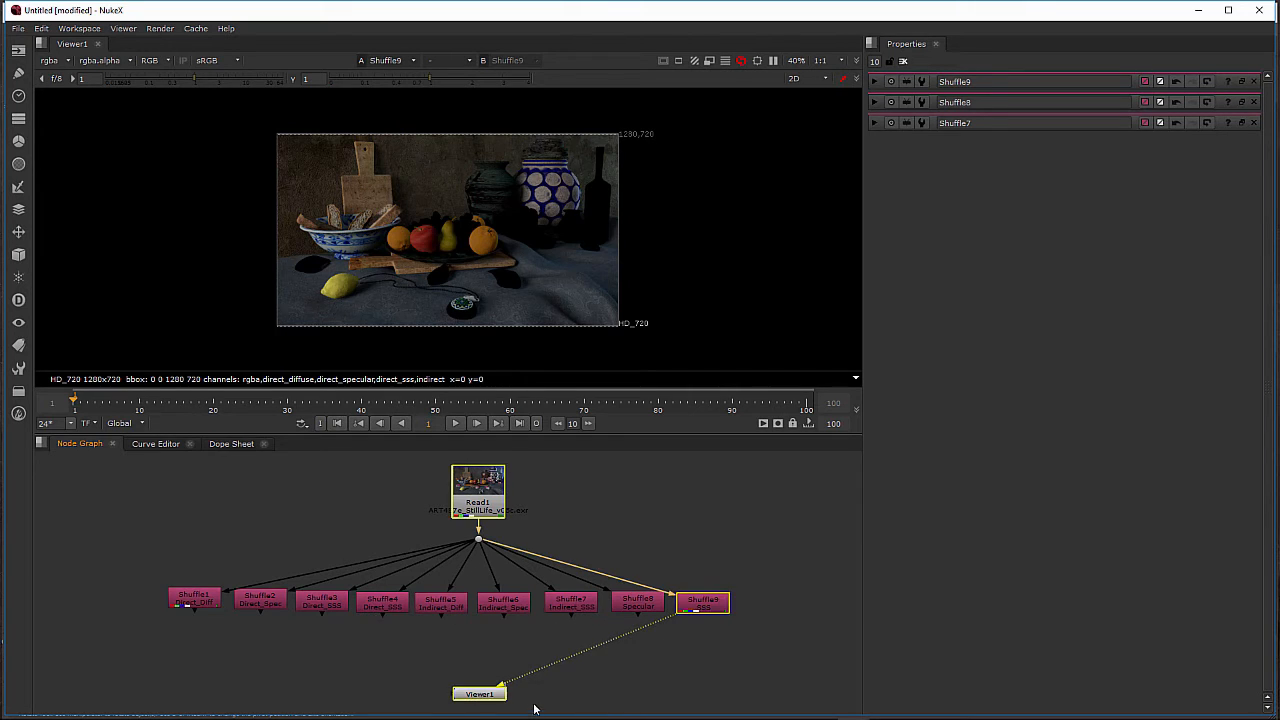
{"action": "left_click_drag", "start_coordinate": [495, 697], "coordinate": [678, 678]}
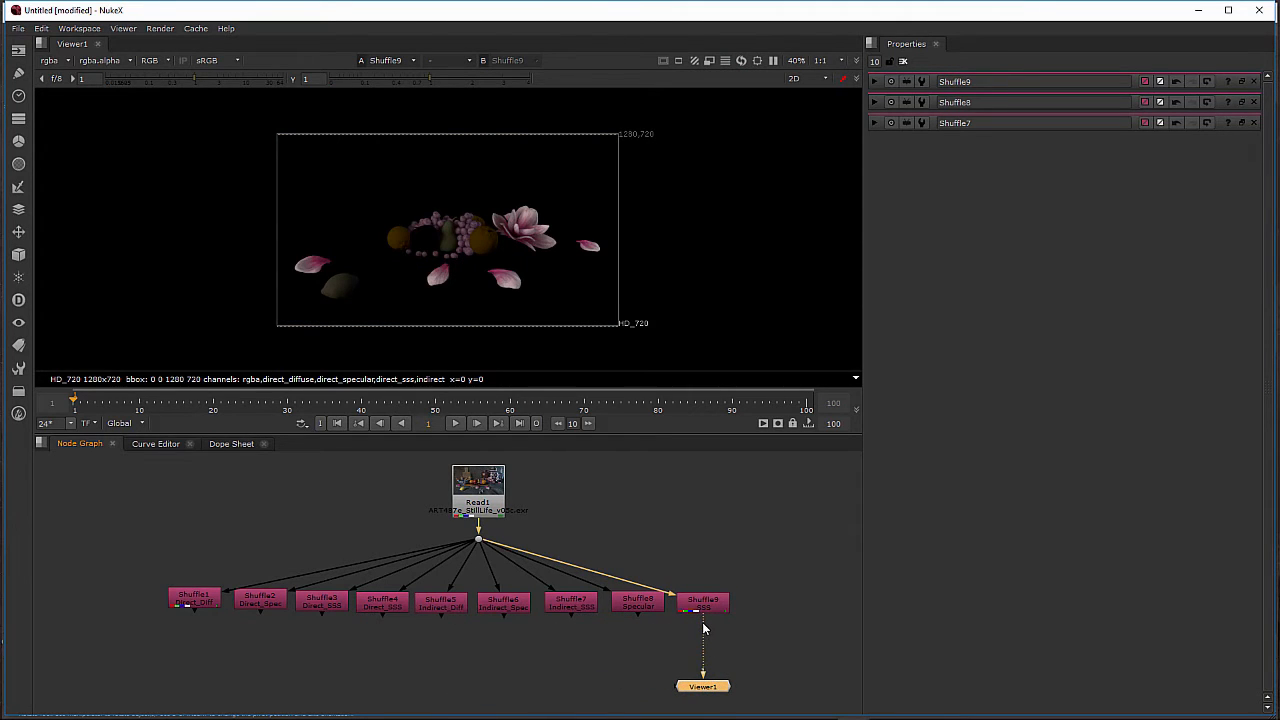
Step: View the outputs of Shuffle4, Shuffle1, Shuffle2, Shuffle5 and Shuffle9 one after another in Viewer1
{"action": "left_click_drag", "start_coordinate": [703, 628], "coordinate": [391, 606]}
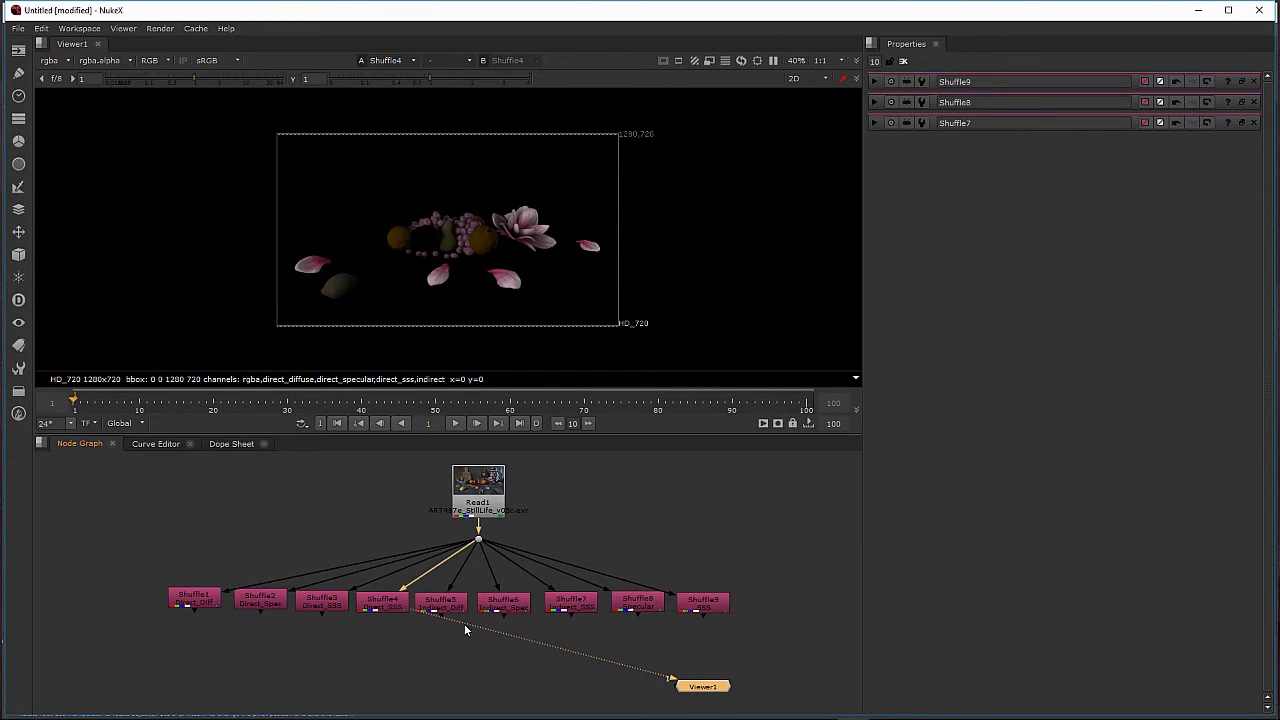
{"action": "left_click", "coordinate": [208, 600]}
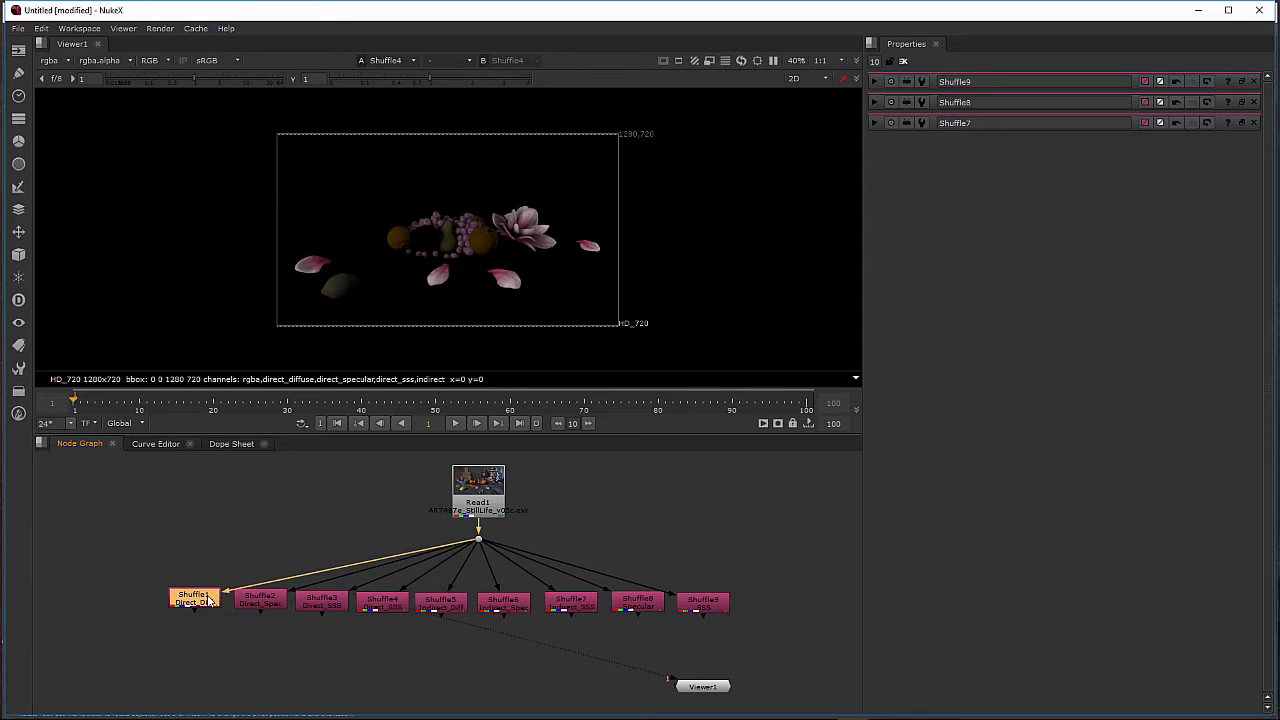
{"action": "key", "text": "1"}
{"action": "left_click", "coordinate": [263, 597]}
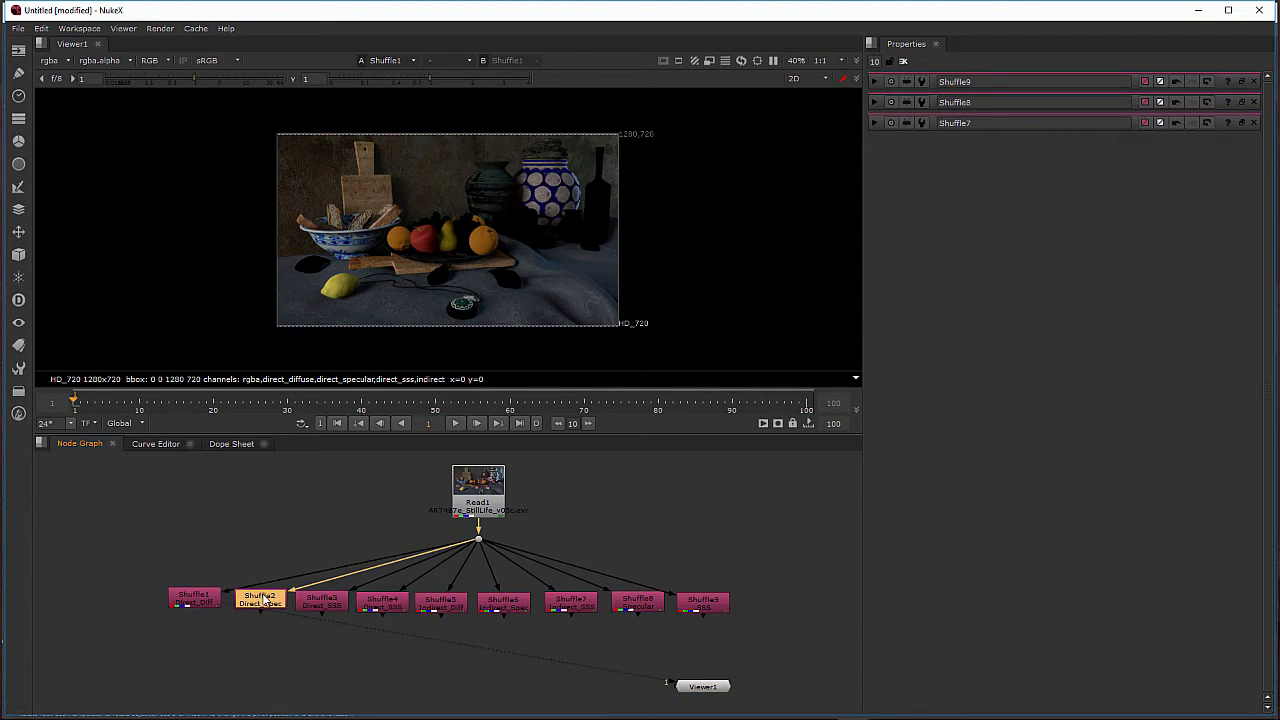
{"action": "key", "text": "1"}
{"action": "left_click", "coordinate": [436, 601]}
{"action": "key", "text": "1"}
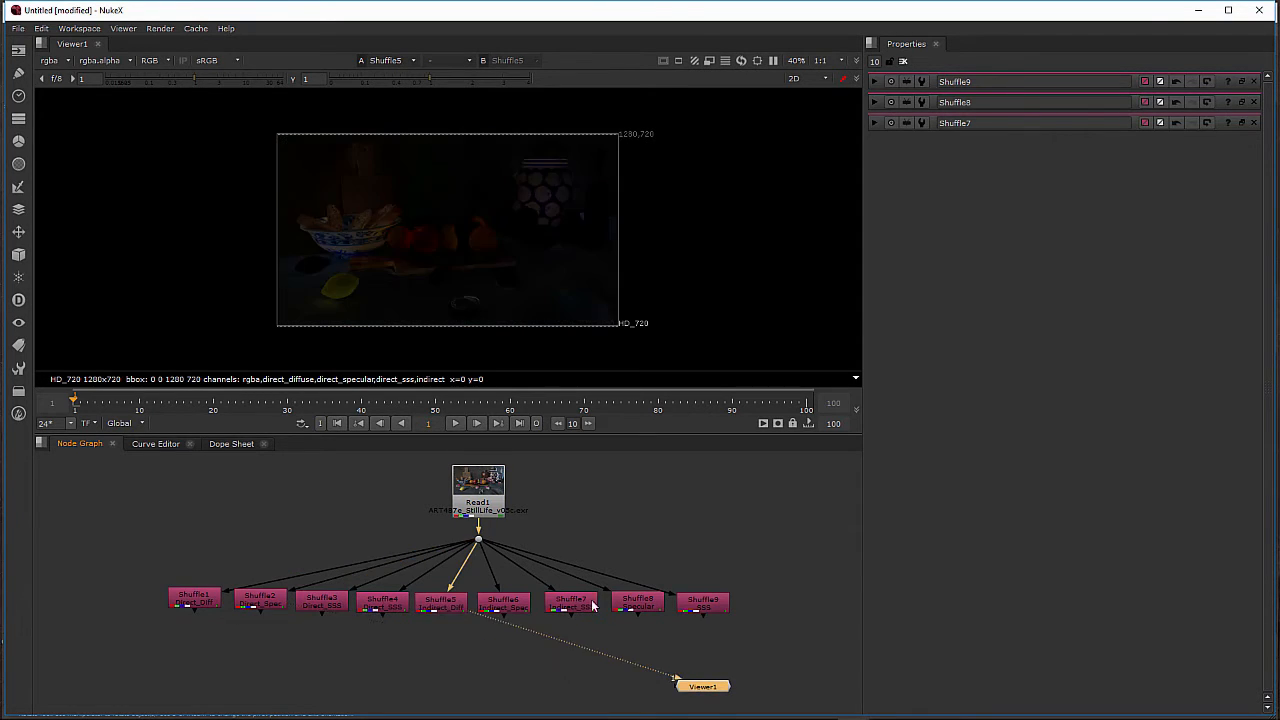
{"action": "left_click", "coordinate": [712, 604]}
{"action": "key", "text": "1"}
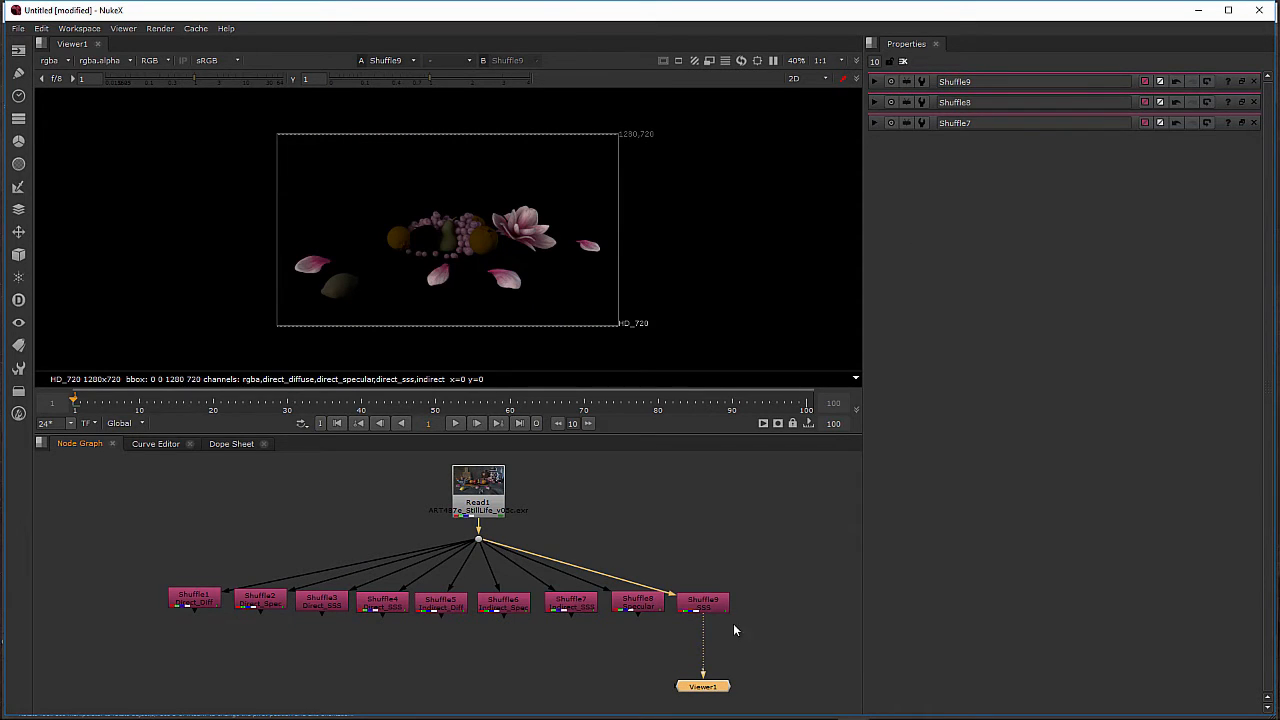
Step: Nudge the Shuffle nodes from Shuffle1 to Shuffle6 into an evenly spaced, level row
{"action": "left_click_drag", "start_coordinate": [506, 614], "coordinate": [398, 604]}
{"action": "left_click", "coordinate": [453, 607]}
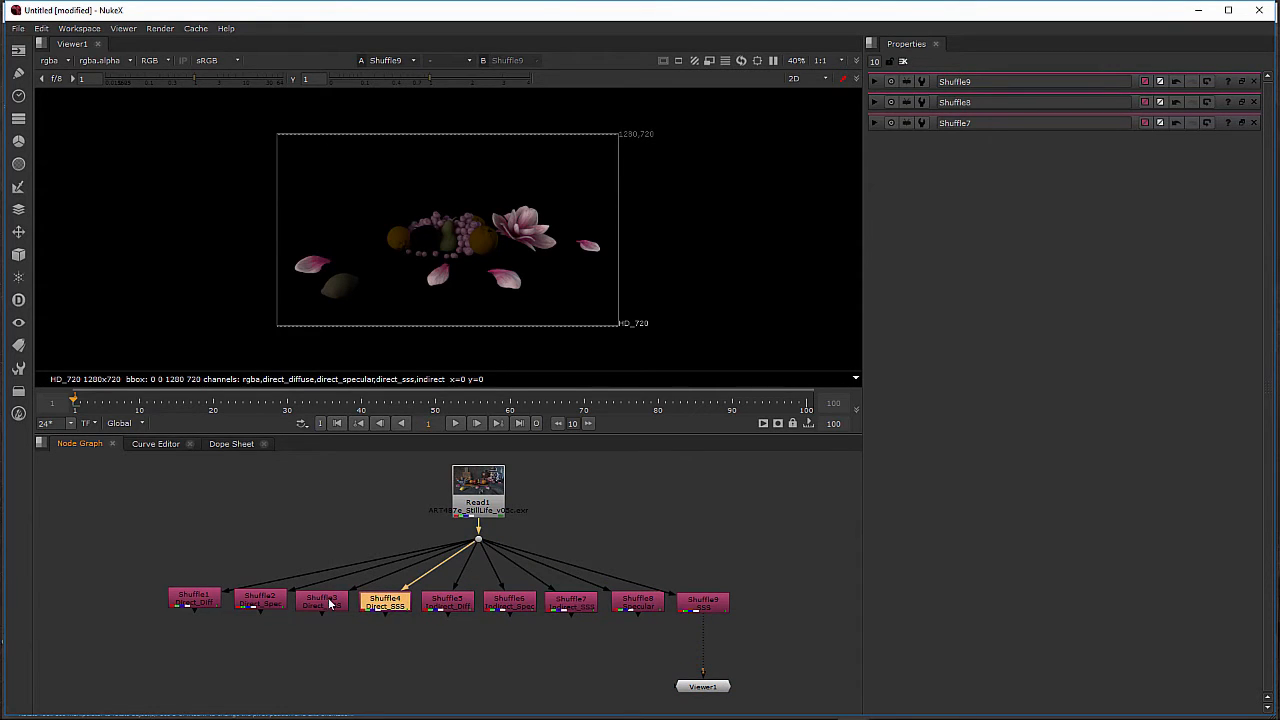
{"action": "left_click_drag", "start_coordinate": [261, 605], "coordinate": [258, 606]}
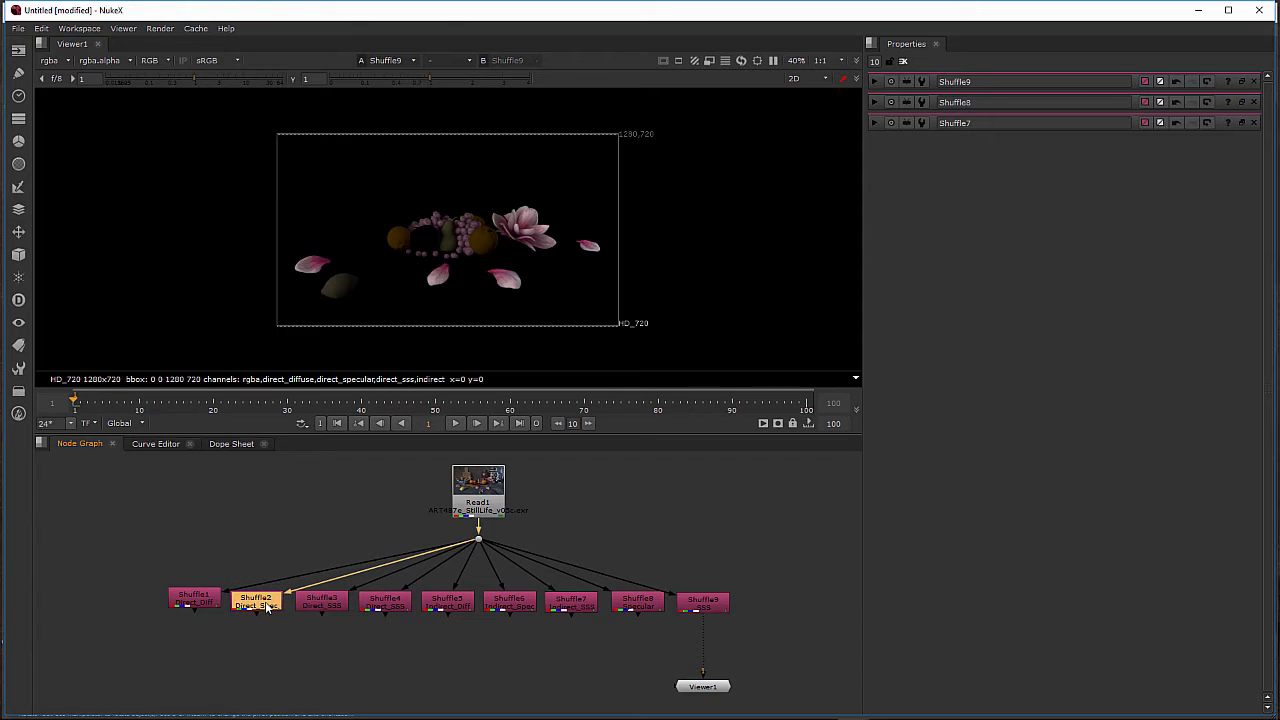
{"action": "left_click", "coordinate": [325, 602]}
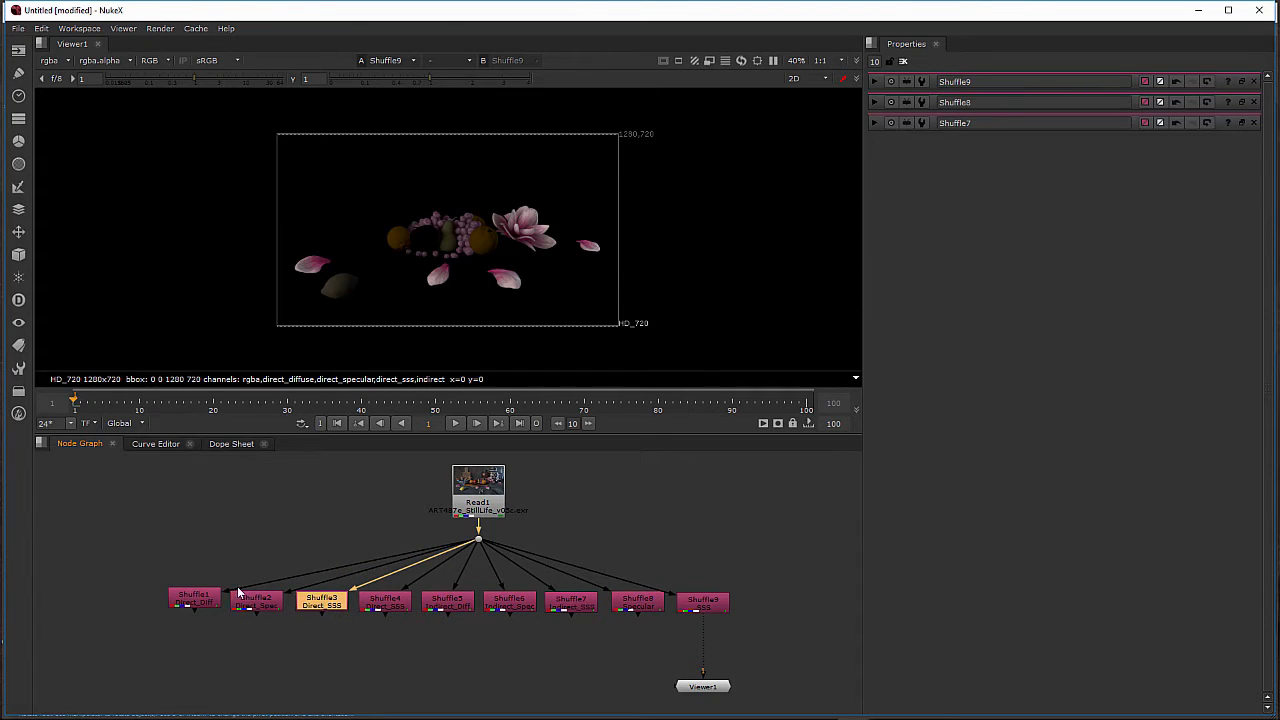
{"action": "left_click_drag", "start_coordinate": [198, 601], "coordinate": [193, 602]}
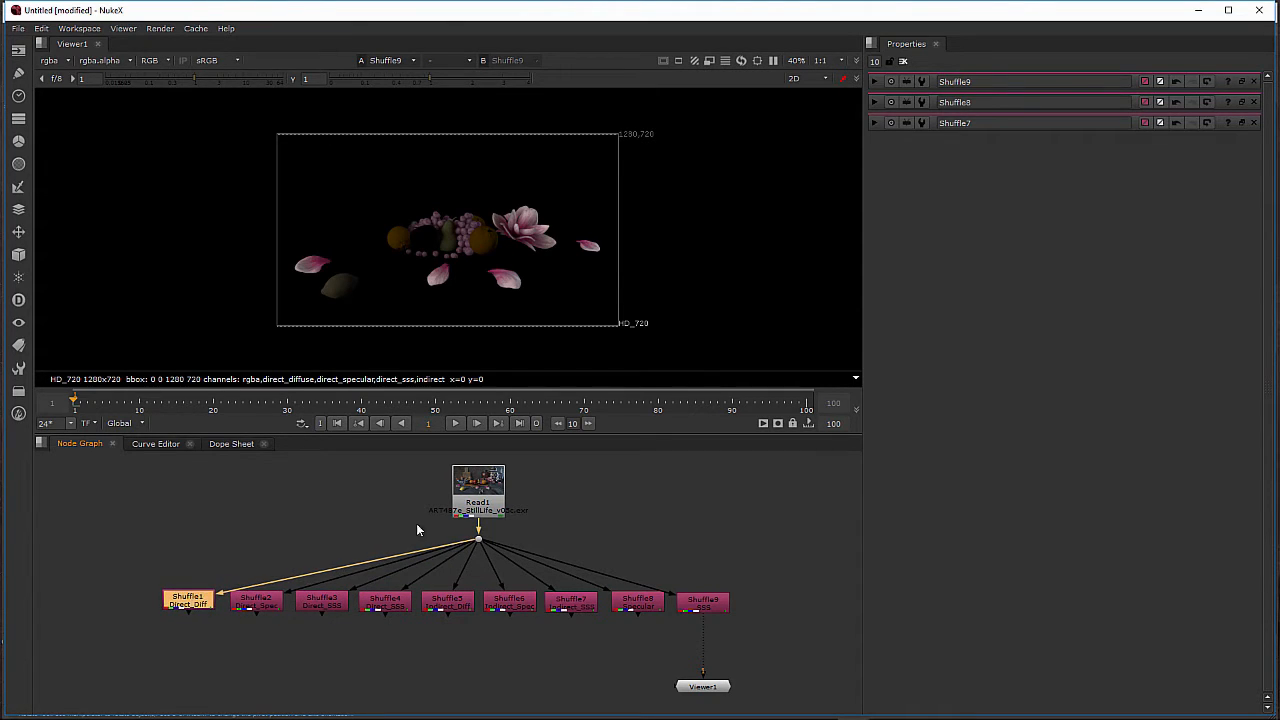
Step: Move the Dot and the Read1 node slightly higher above the Shuffle row
{"action": "left_click", "coordinate": [479, 537]}
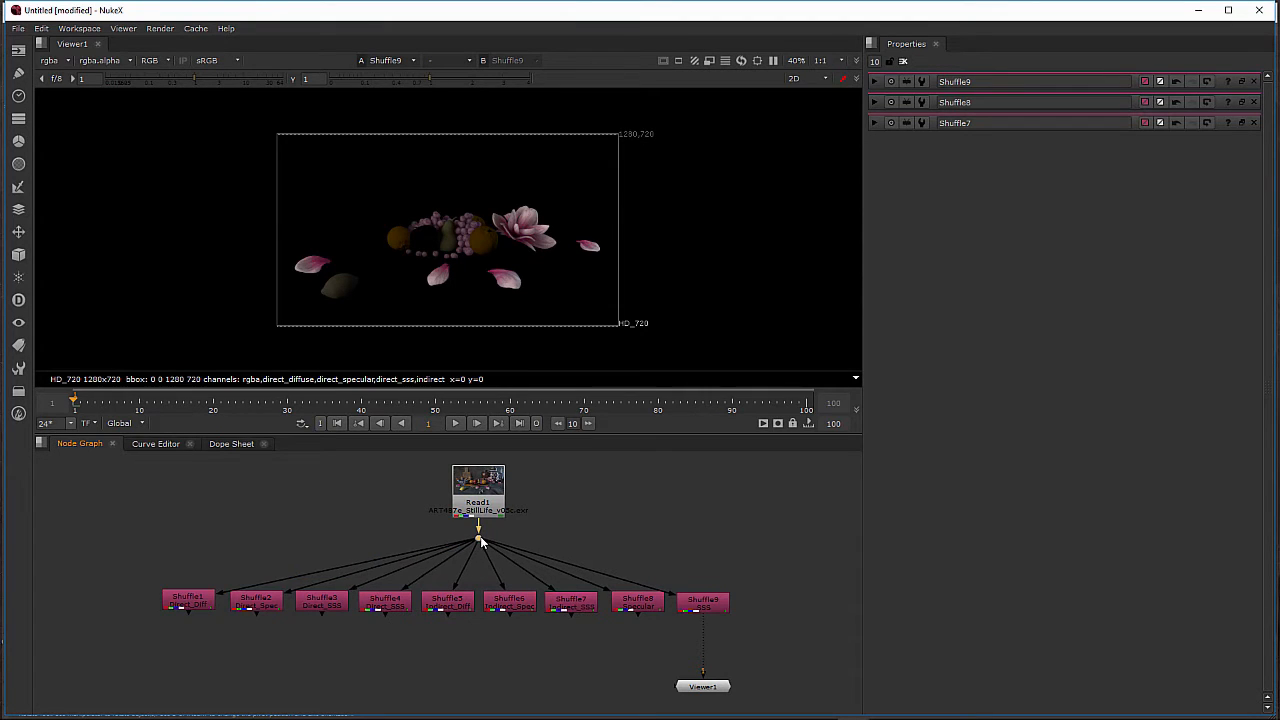
{"action": "left_click_drag", "start_coordinate": [480, 537], "coordinate": [480, 532]}
{"action": "left_click", "coordinate": [487, 497]}
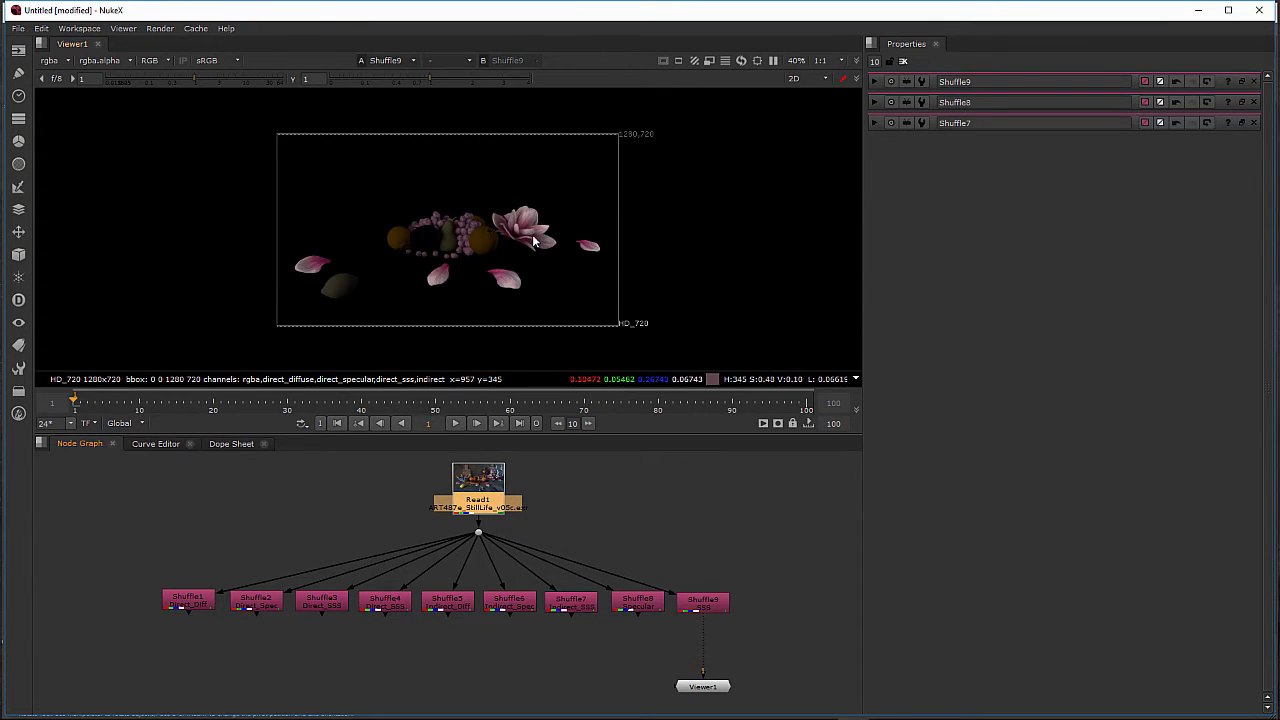
{"action": "left_click_drag", "start_coordinate": [494, 489], "coordinate": [484, 487]}
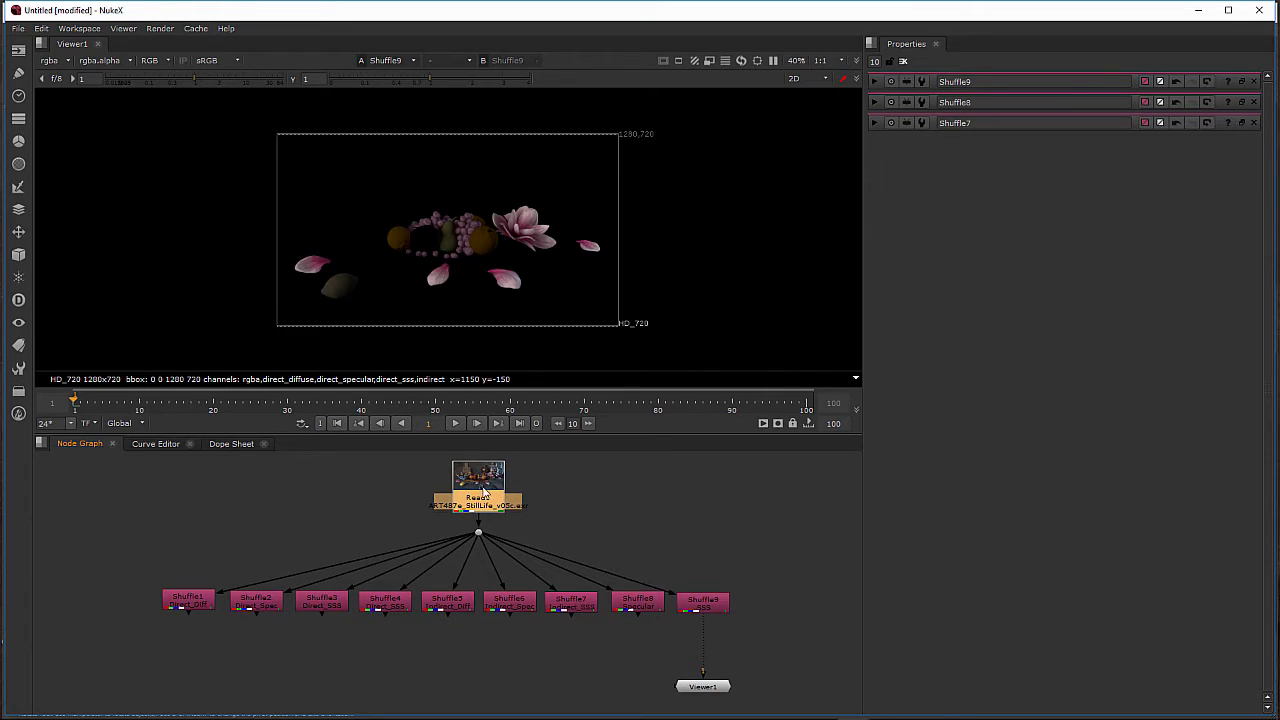
Step: Fine-tune the positions of Shuffle9 and Shuffle1 so both ends line up with the rest of the row
{"action": "double_click", "coordinate": [700, 604]}
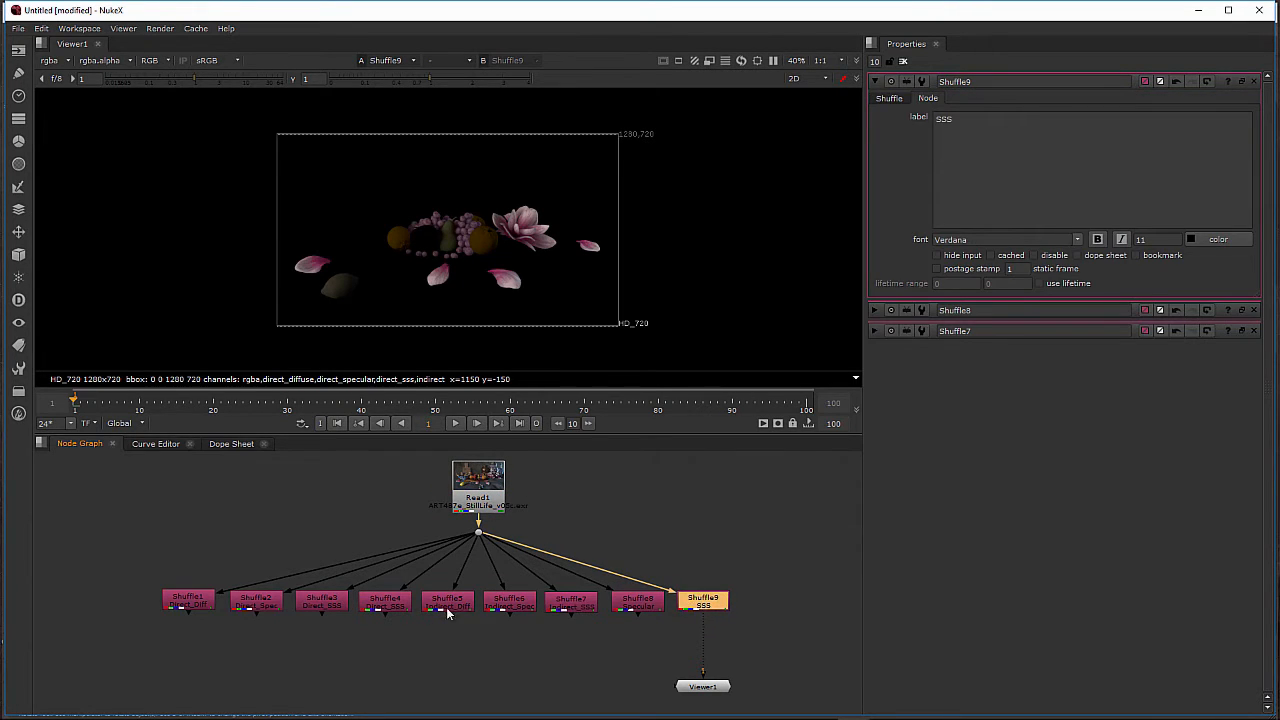
{"action": "left_click", "coordinate": [197, 604]}
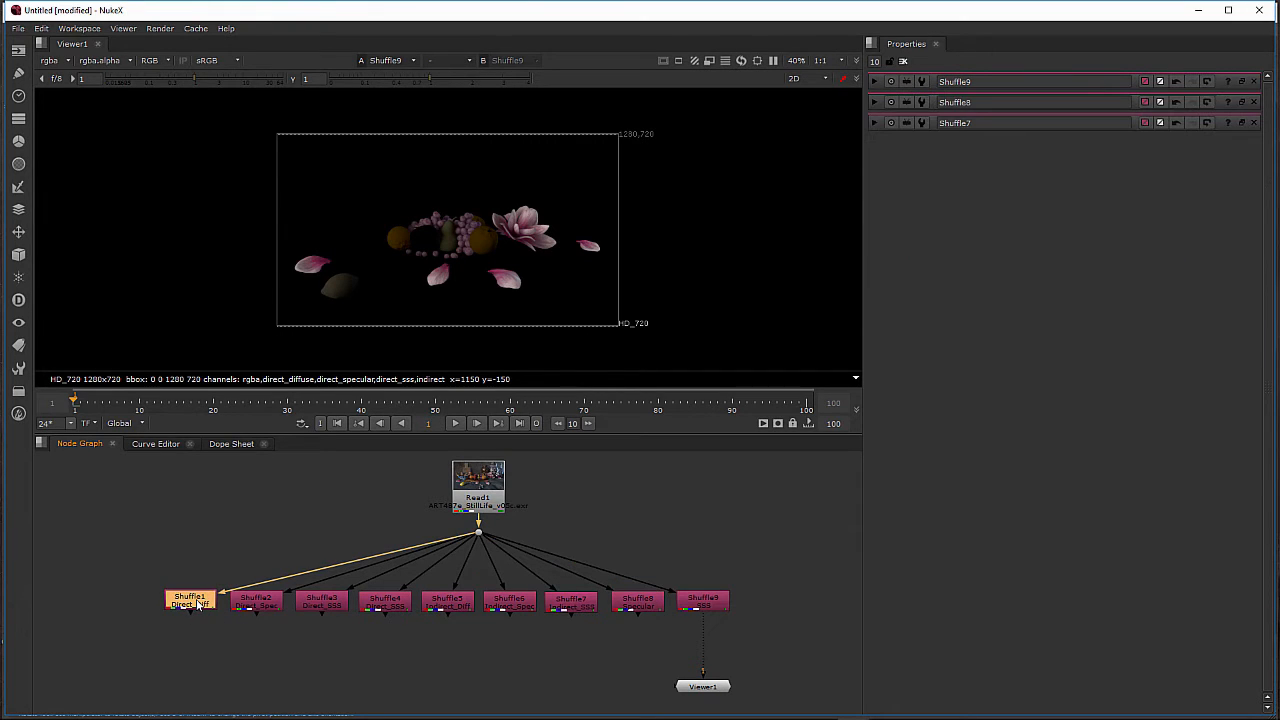
{"action": "left_click_drag", "start_coordinate": [197, 600], "coordinate": [198, 602]}
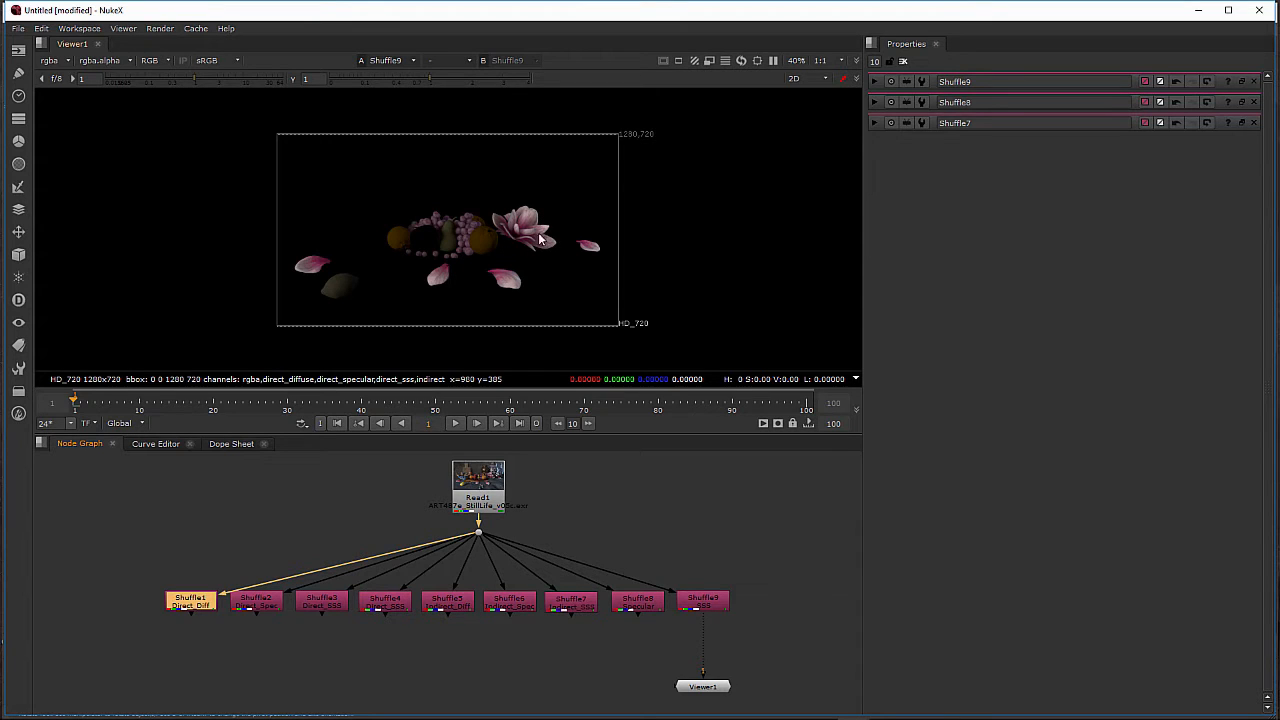
Step: Connect Viewer1 to Read1 to view the complete still-life render
{"action": "left_click", "coordinate": [483, 487]}
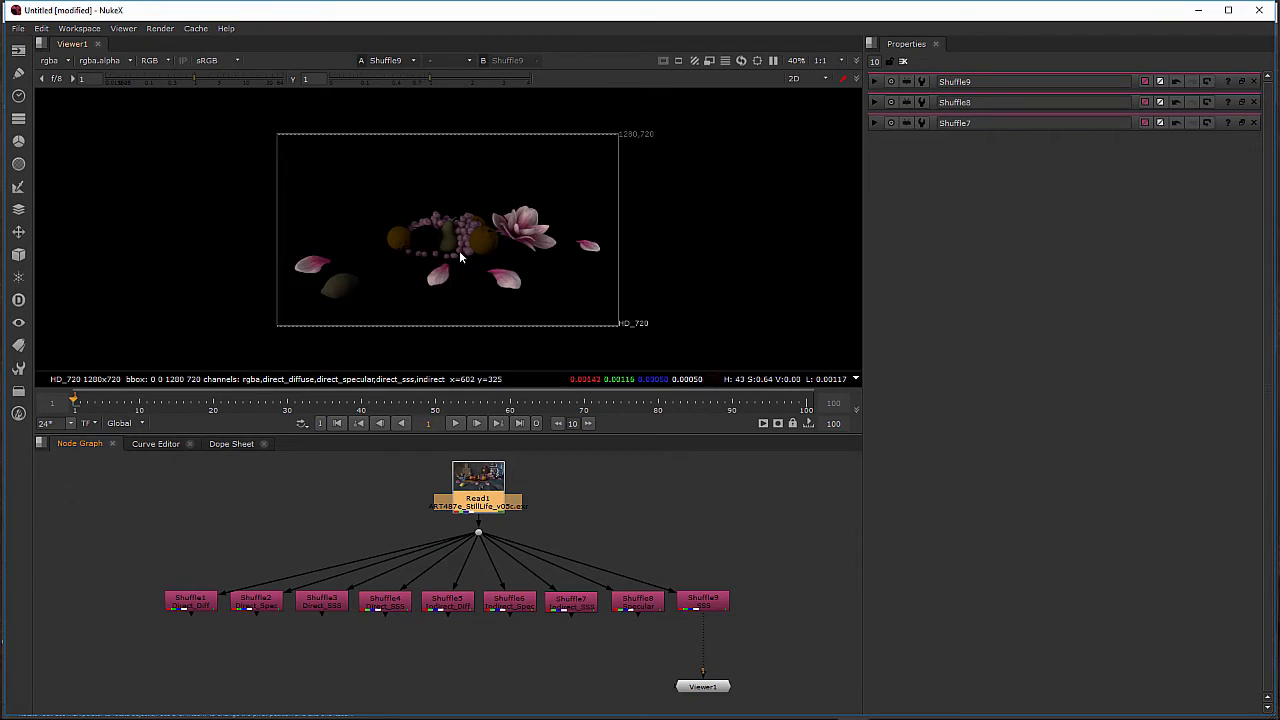
{"action": "key", "text": "1"}
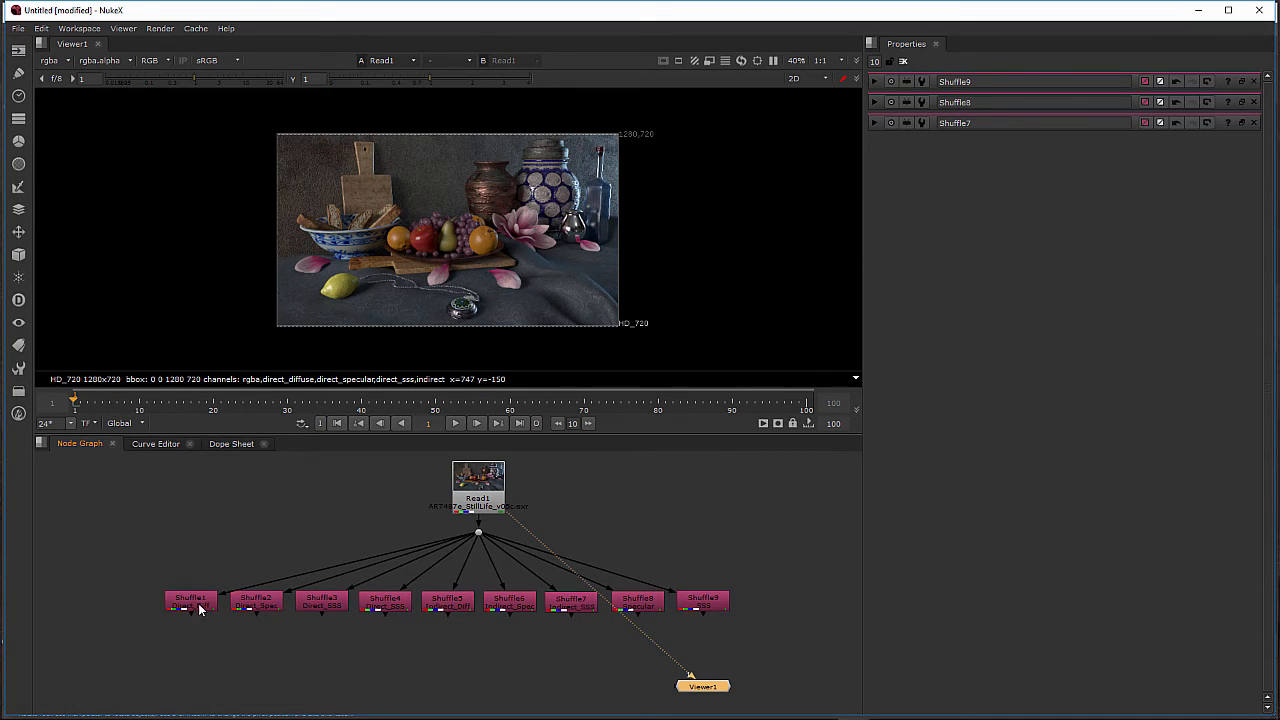
Step: Add an Unpremult node below Shuffle1, labelled Direct_Diff
{"action": "left_click", "coordinate": [199, 607]}
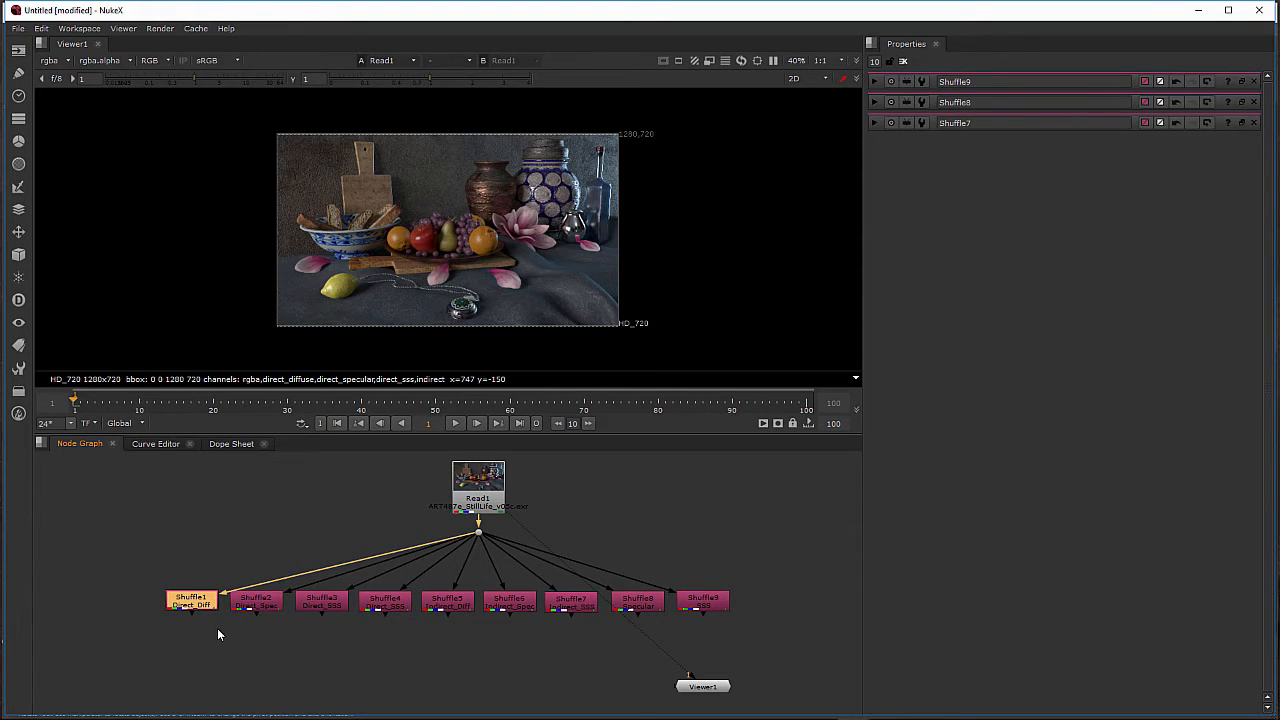
{"action": "key", "text": "Tab"}
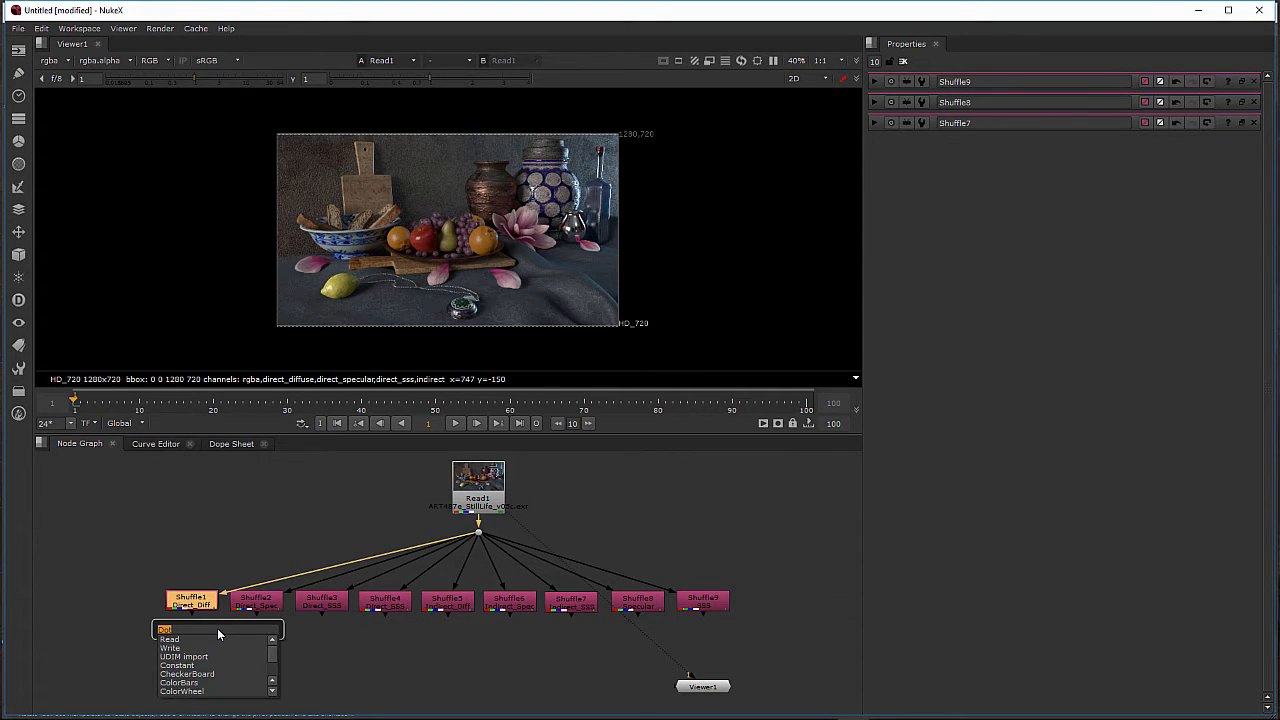
{"action": "type", "text": "un"}
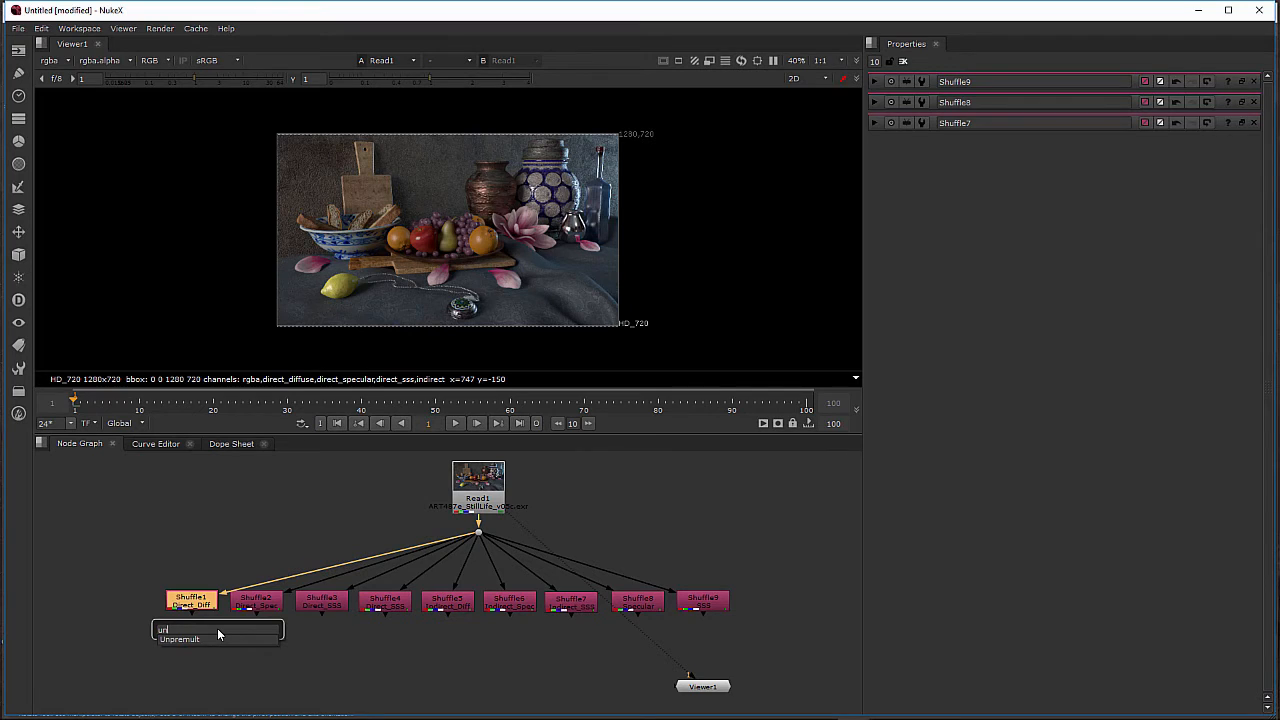
{"action": "key", "text": "Down"}
{"action": "key", "text": "Return"}
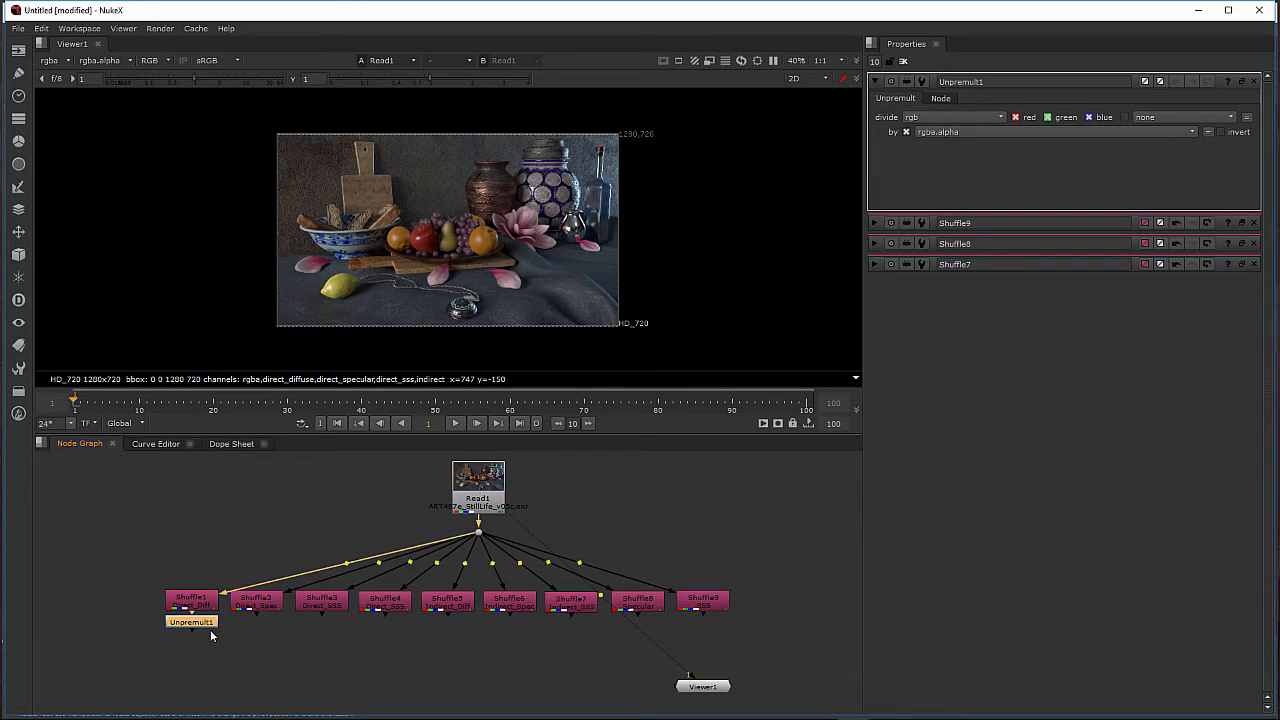
Step: Paste a copy of the Unpremult node below each of the remaining Shuffle nodes, Shuffle2 through Shuffle9
{"action": "left_click", "coordinate": [256, 601]}
{"action": "key", "text": "ctrl+v"}
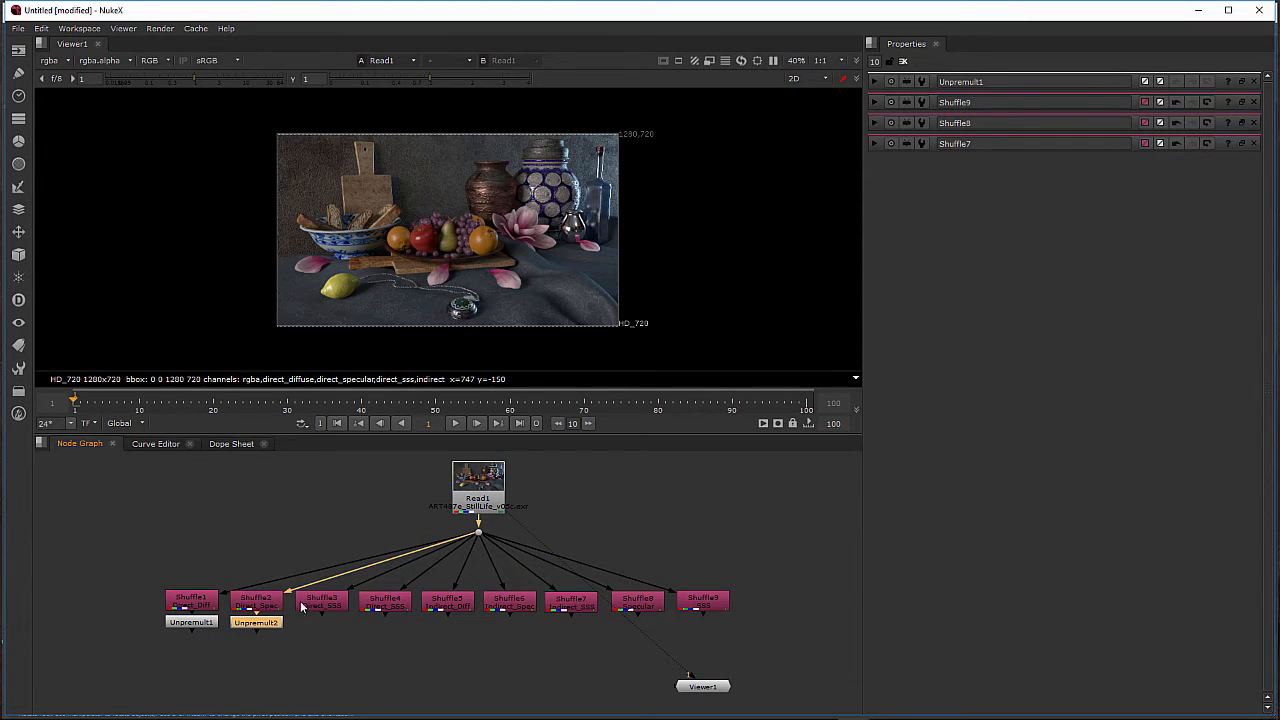
{"action": "left_click", "coordinate": [307, 607]}
{"action": "key", "text": "ctrl+v"}
{"action": "left_click", "coordinate": [395, 607]}
{"action": "key", "text": "ctrl+v"}
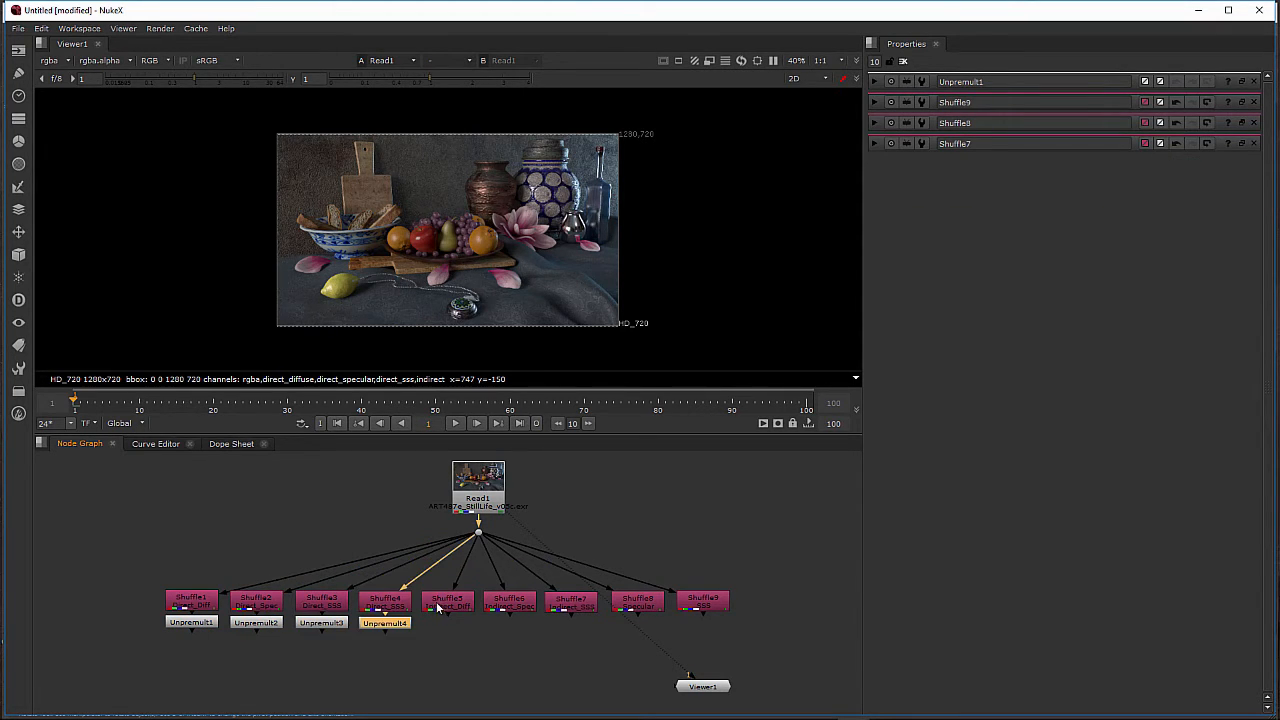
{"action": "left_click", "coordinate": [445, 607]}
{"action": "key", "text": "ctrl+v"}
{"action": "left_click", "coordinate": [520, 604]}
{"action": "key", "text": "ctrl+v"}
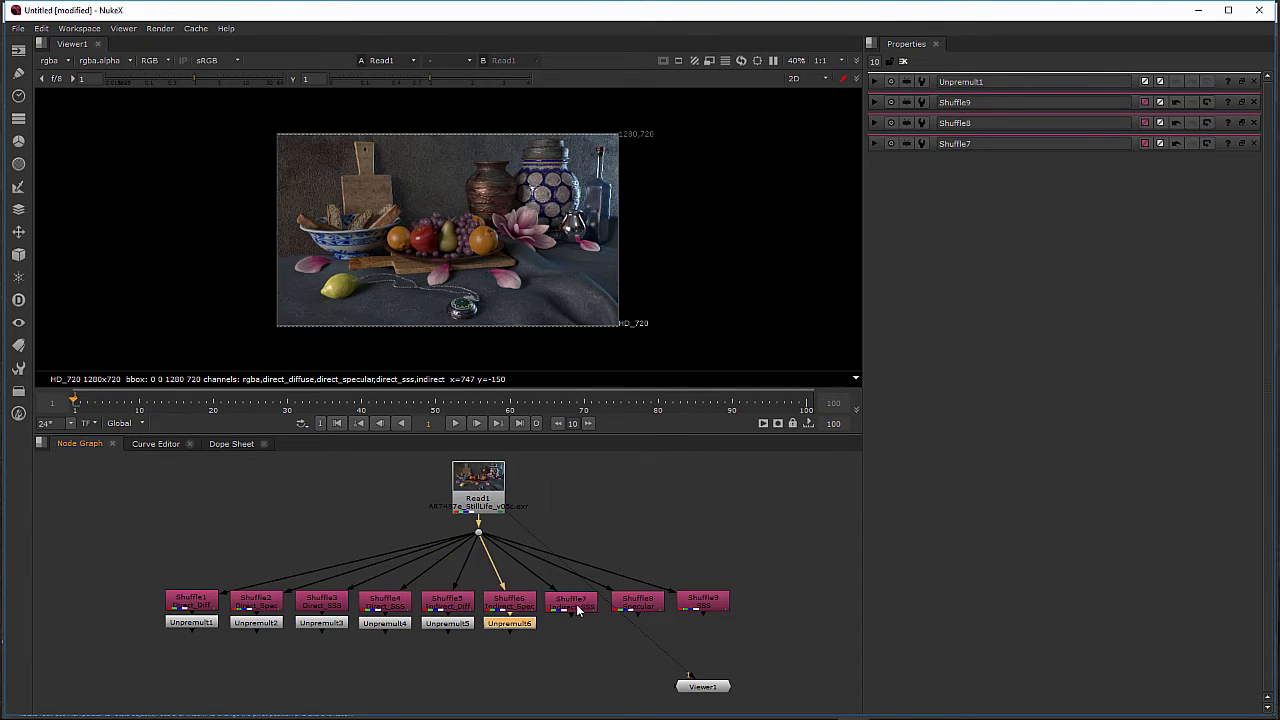
{"action": "left_click", "coordinate": [578, 605]}
{"action": "key", "text": "ctrl+v"}
{"action": "left_click", "coordinate": [645, 604]}
{"action": "key", "text": "ctrl+v"}
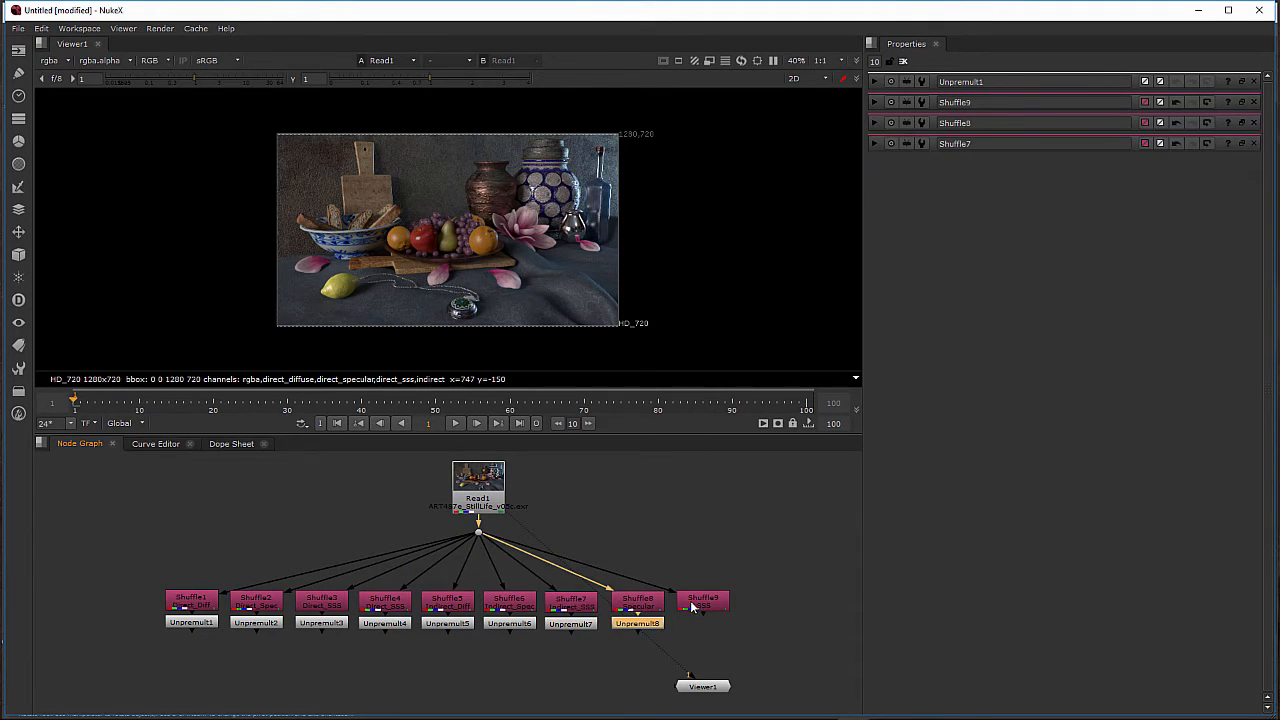
{"action": "left_click", "coordinate": [700, 604]}
{"action": "key", "text": "ctrl+v"}
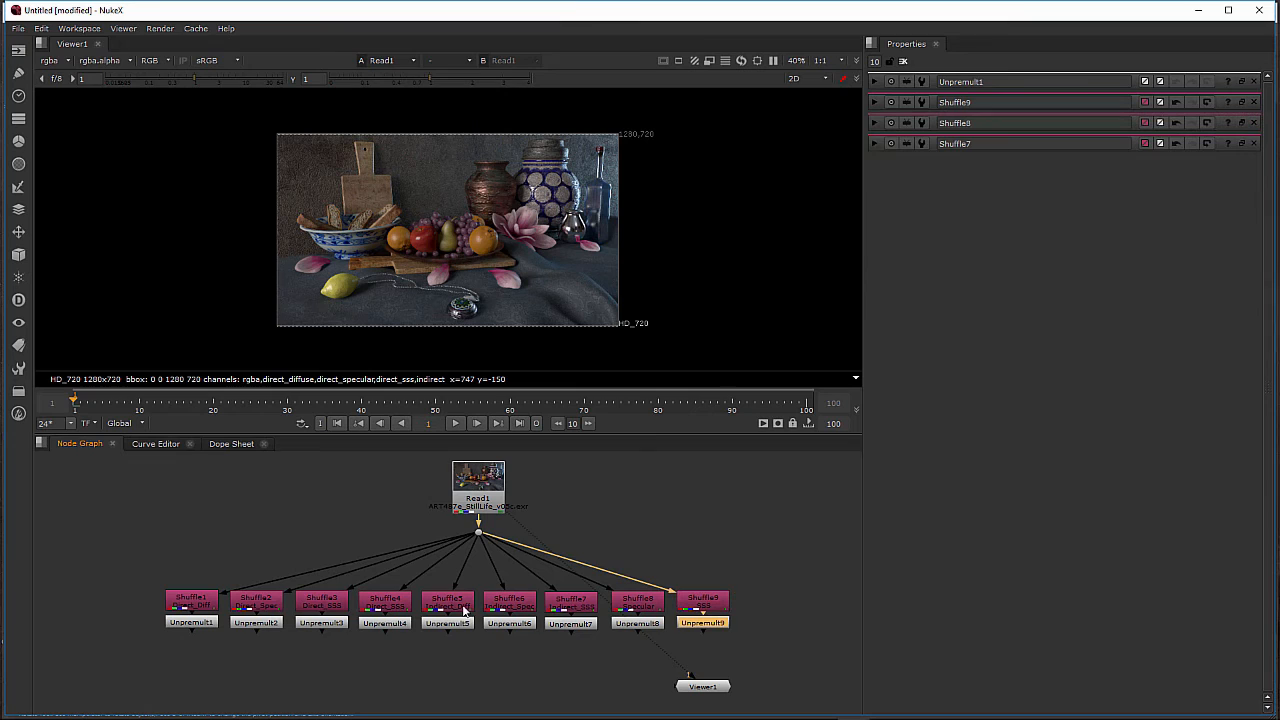
Step: Add a ColorCorrect node below Unpremult1 in the Direct_Diff branch
{"action": "double_click", "coordinate": [197, 623]}
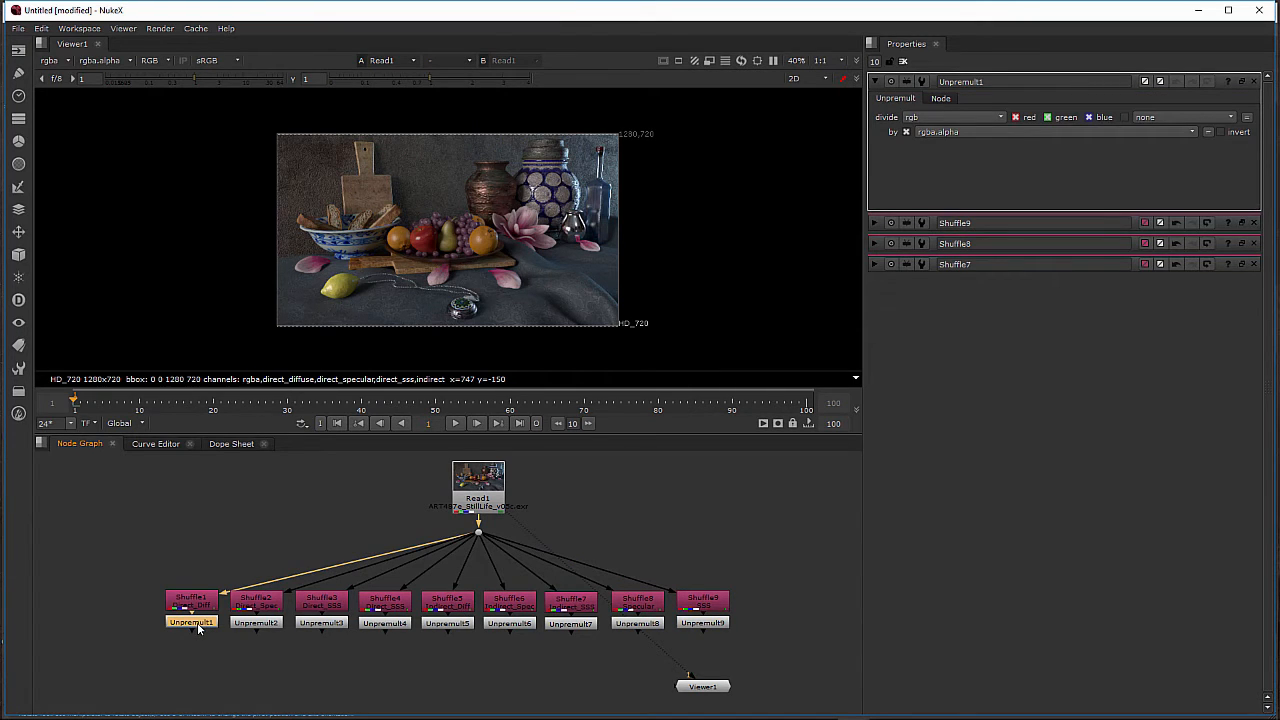
{"action": "key", "text": "Tab"}
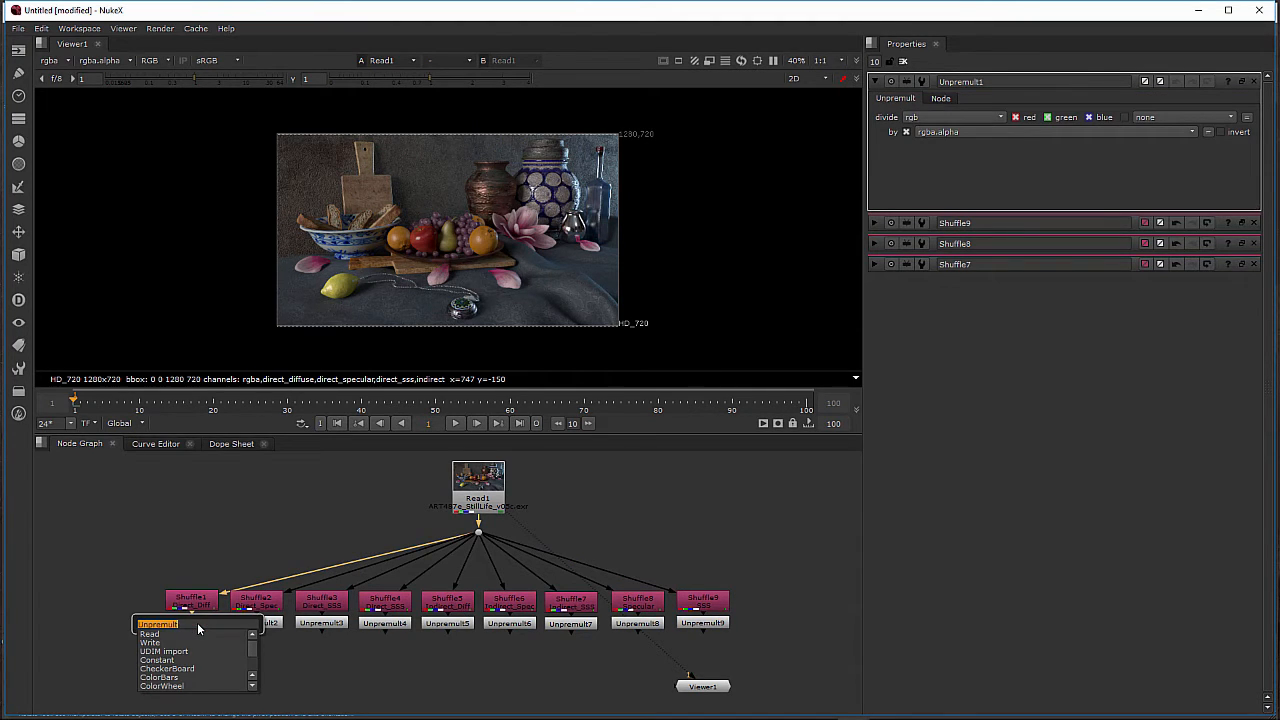
{"action": "type", "text": "color"}
{"action": "key", "text": "Down"}
{"action": "key", "text": "Down"}
{"action": "key", "text": "Down"}
{"action": "key", "text": "Down"}
{"action": "key", "text": "Down"}
{"action": "key", "text": "Down"}
{"action": "key", "text": "Down"}
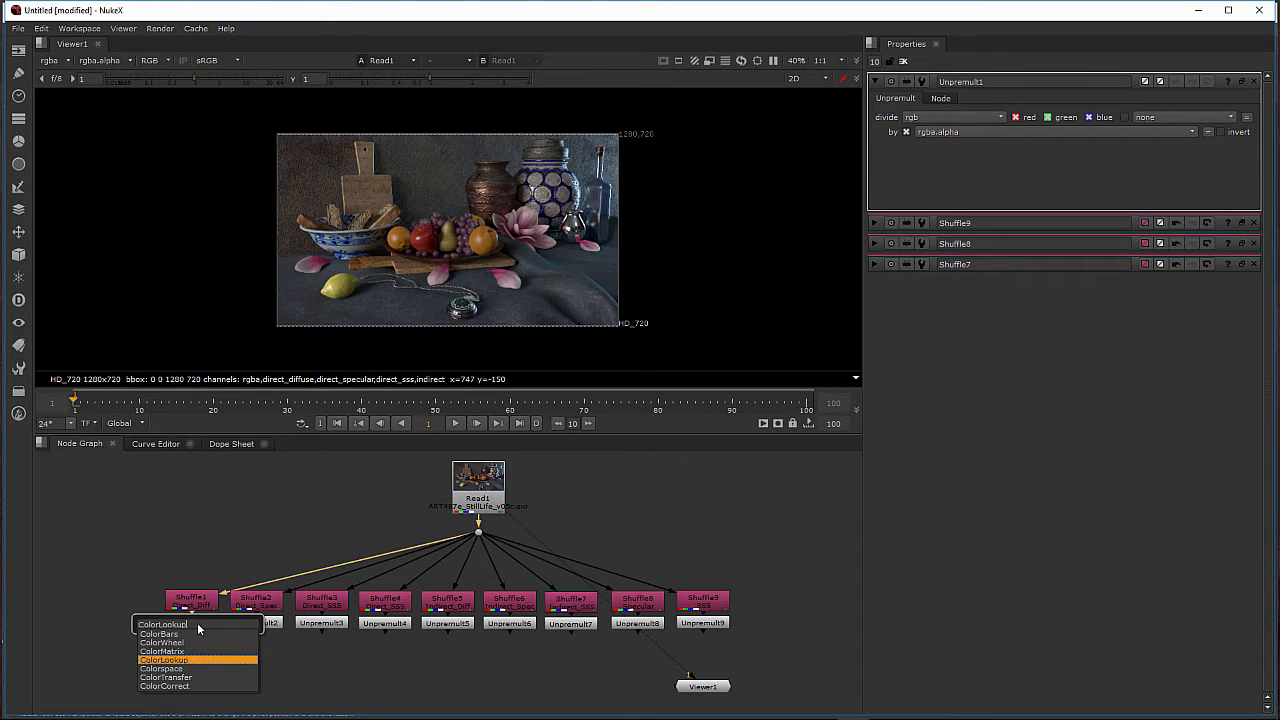
{"action": "key", "text": "Return"}
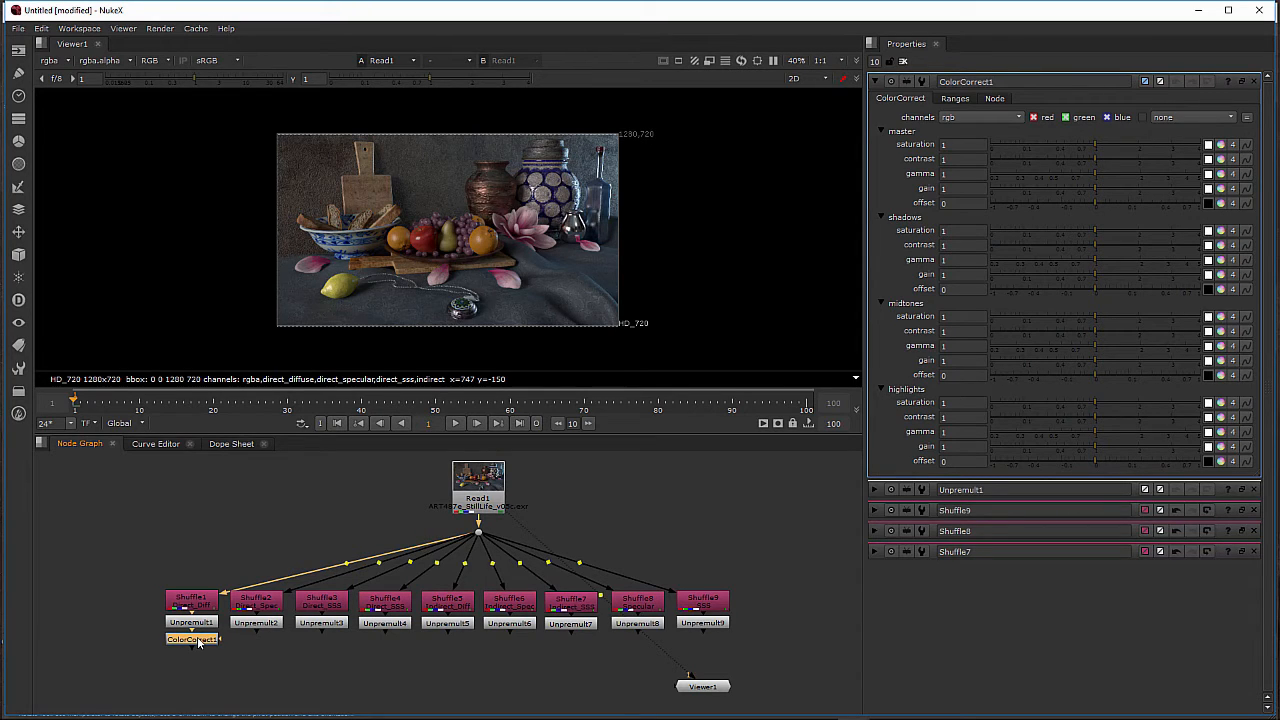
Step: Paste a copy of the ColorCorrect node below each of the remaining Unpremult nodes, Unpremult2 through Unpremult9
{"action": "left_click", "coordinate": [263, 623]}
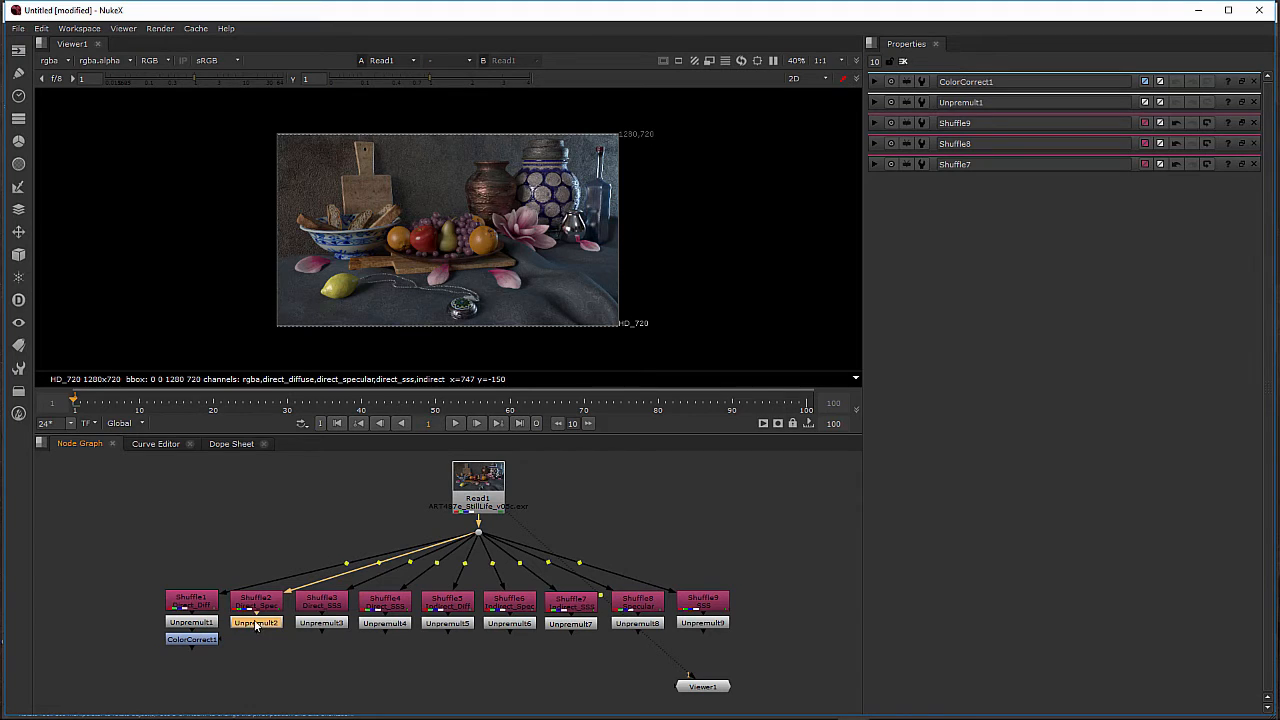
{"action": "key", "text": "ctrl+v"}
{"action": "left_click", "coordinate": [316, 622]}
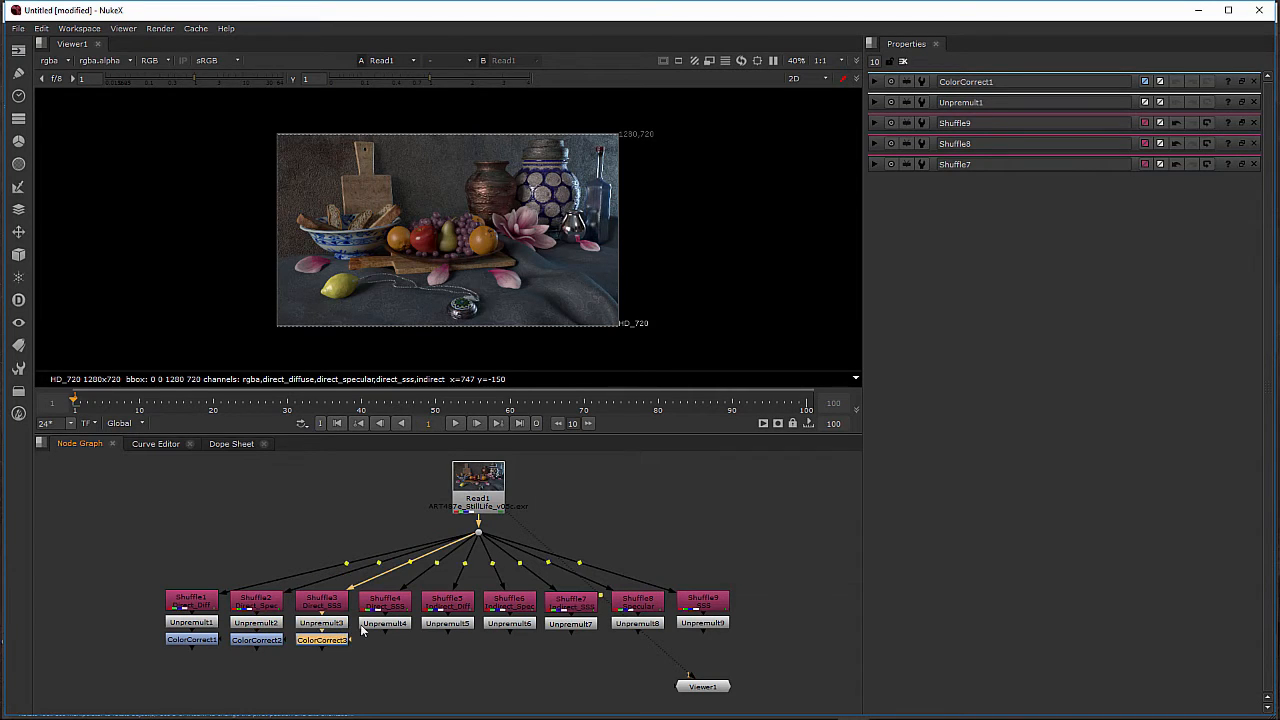
{"action": "key", "text": "ctrl+v"}
{"action": "left_click", "coordinate": [383, 622]}
{"action": "left_click", "coordinate": [456, 625]}
{"action": "key", "text": "ctrl+v"}
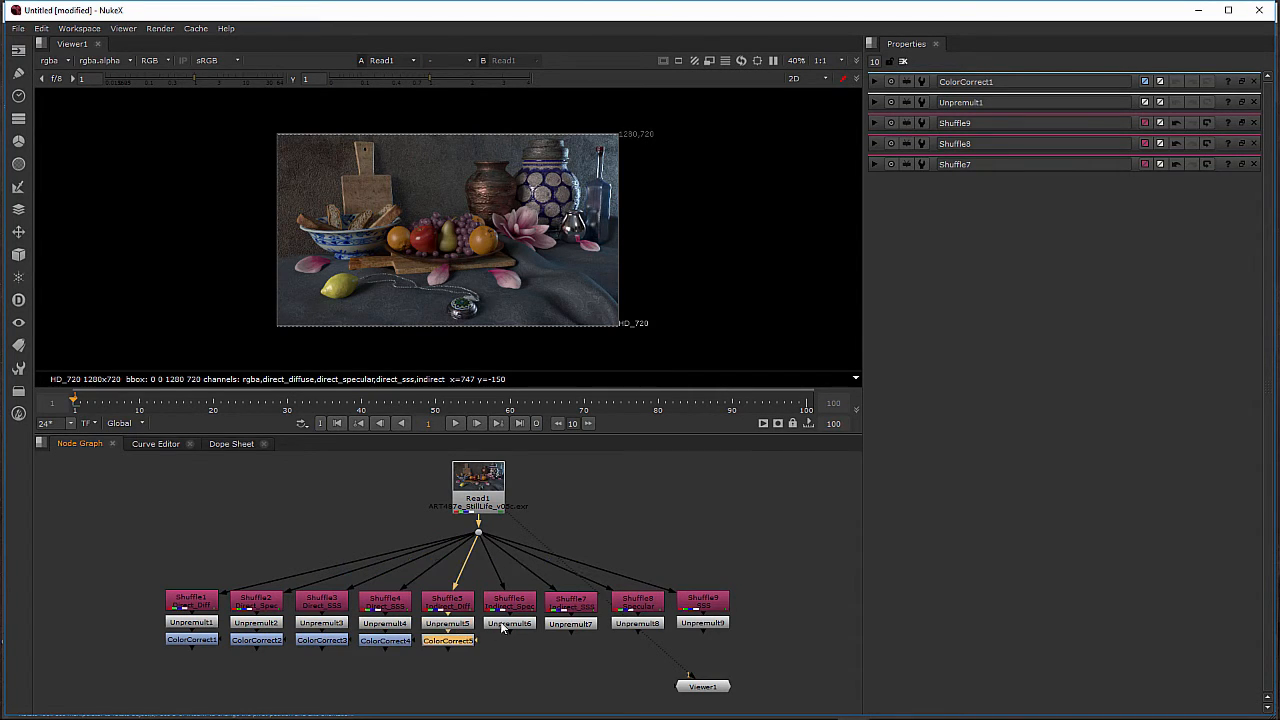
{"action": "left_click", "coordinate": [508, 623]}
{"action": "key", "text": "ctrl+v"}
{"action": "left_click", "coordinate": [566, 624]}
{"action": "key", "text": "ctrl+v"}
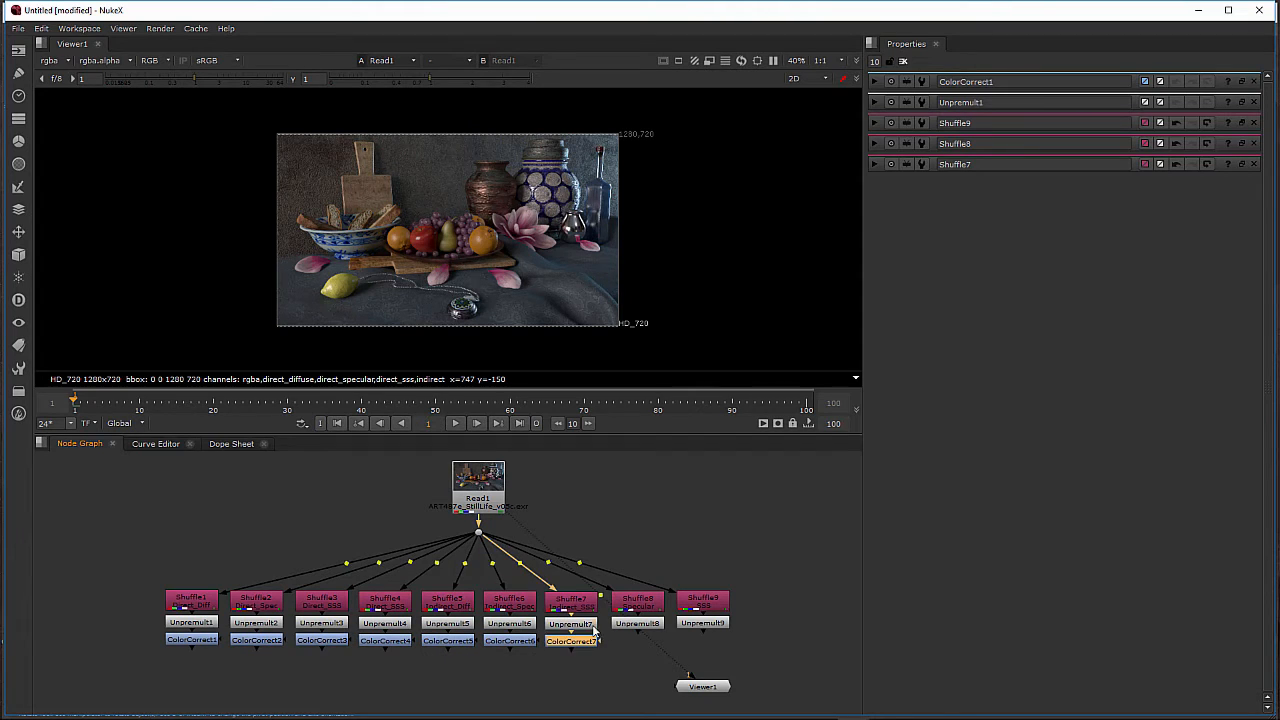
{"action": "left_click", "coordinate": [628, 623]}
{"action": "key", "text": "ctrl+v"}
{"action": "left_click", "coordinate": [702, 623]}
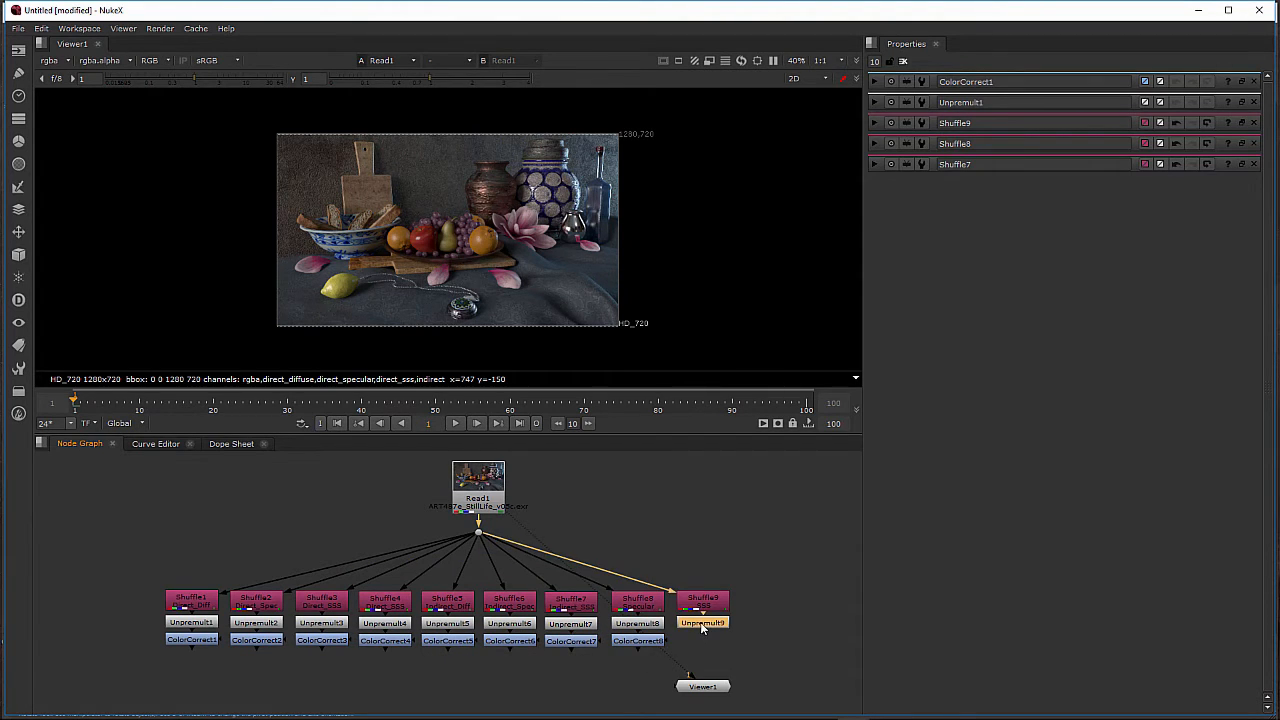
{"action": "key", "text": "ctrl+v"}
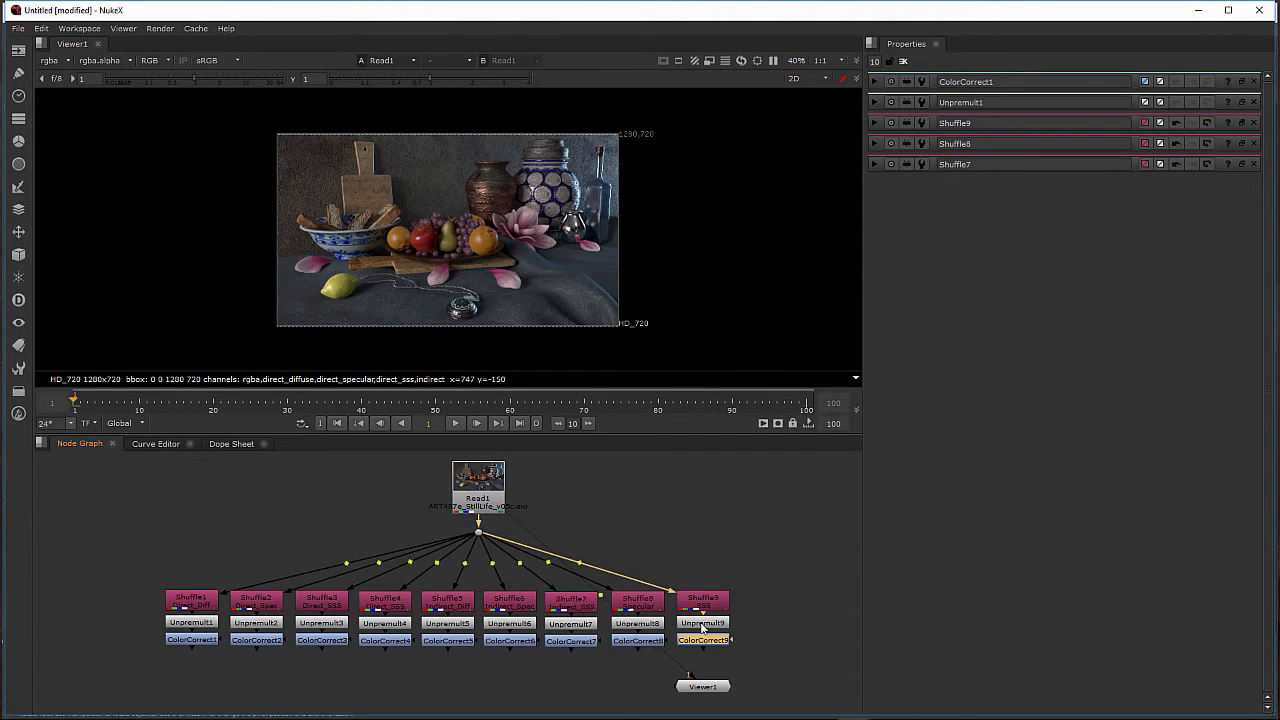
Step: Add a Premult node below ColorCorrect1 in the Direct_Diff branch
{"action": "double_click", "coordinate": [186, 640]}
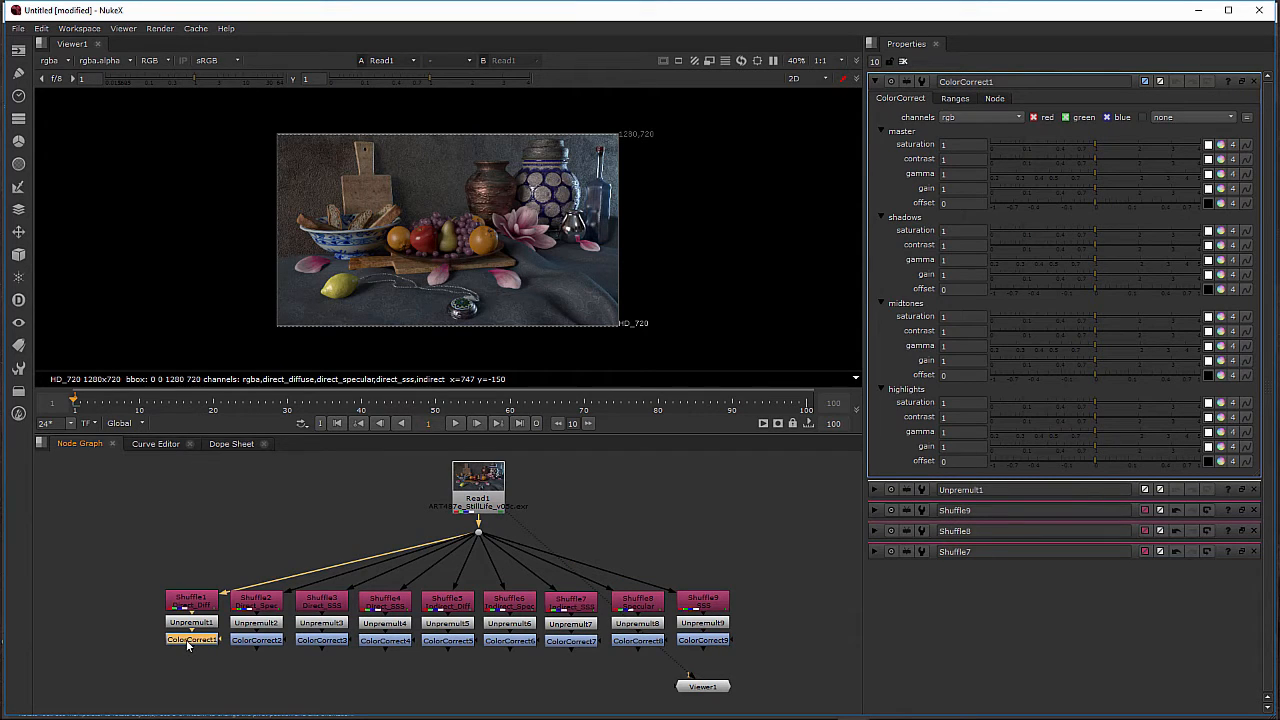
{"action": "key", "text": "Tab"}
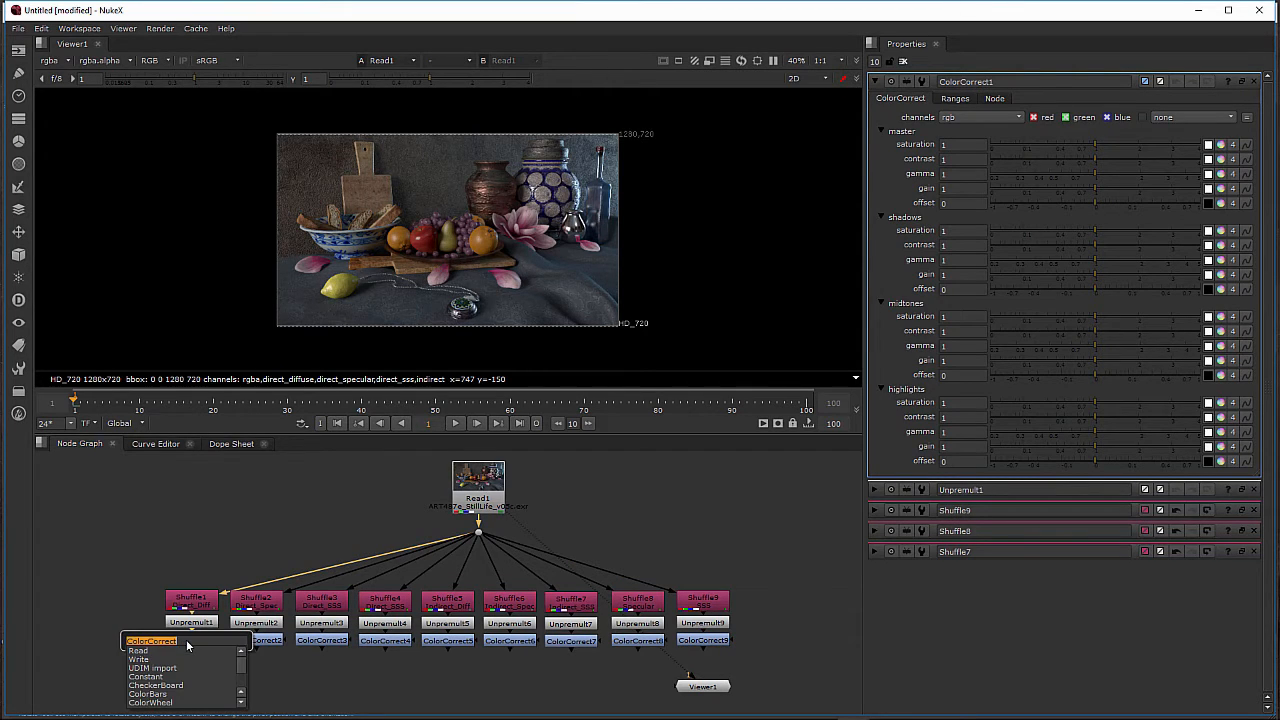
{"action": "type", "text": "Premult"}
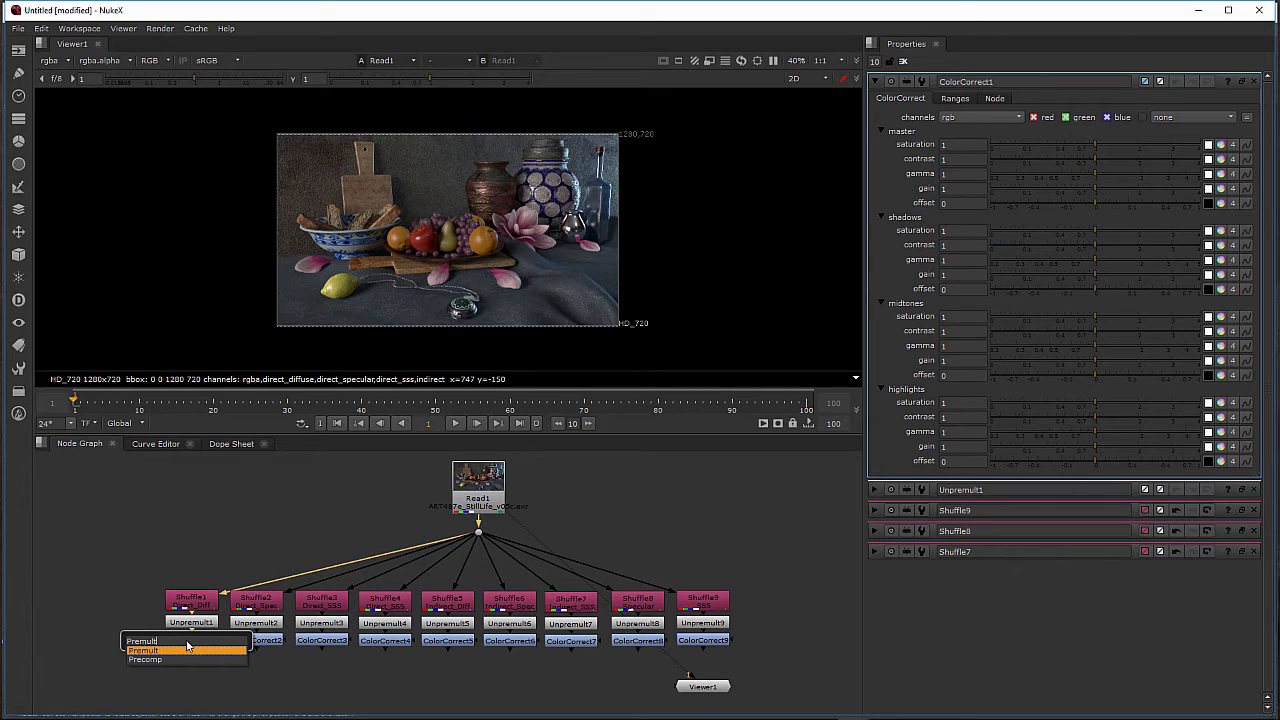
{"action": "key", "text": "Return"}
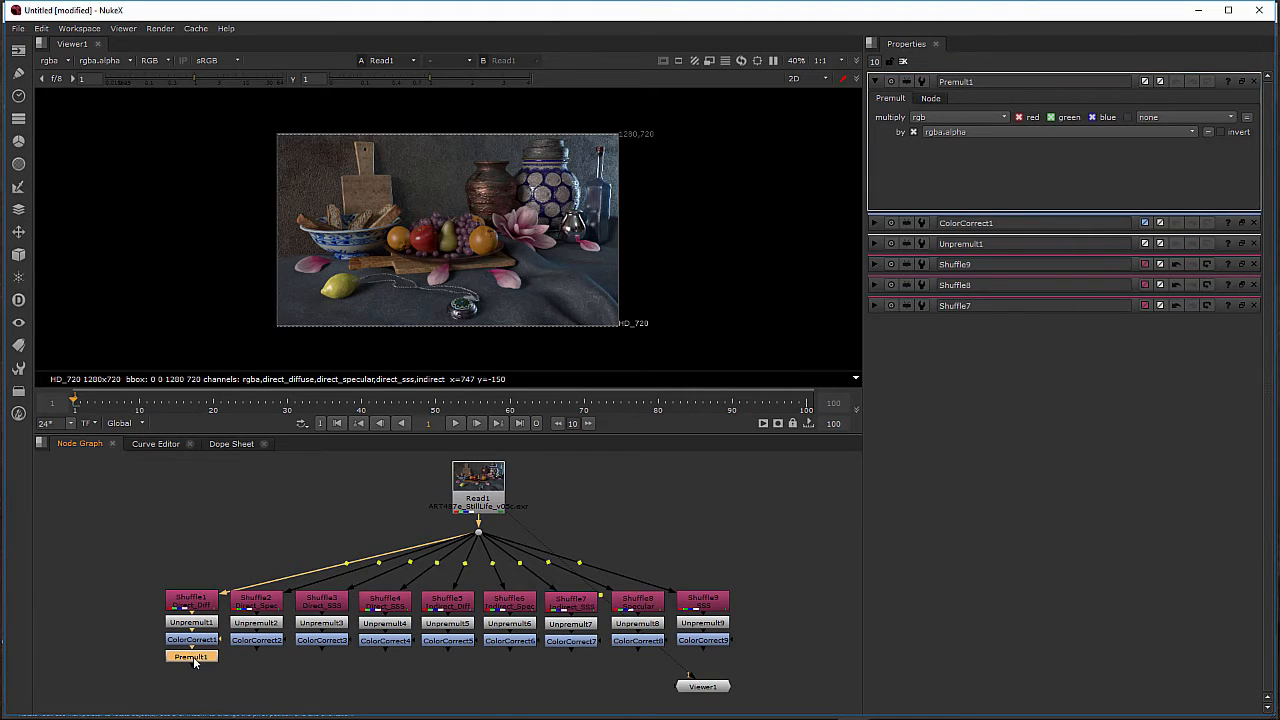
Step: Paste a copy of the Premult node below each of the remaining ColorCorrect nodes, ColorCorrect2 through ColorCorrect9
{"action": "left_click", "coordinate": [252, 641]}
{"action": "key", "text": "ctrl+v"}
{"action": "left_click", "coordinate": [311, 643]}
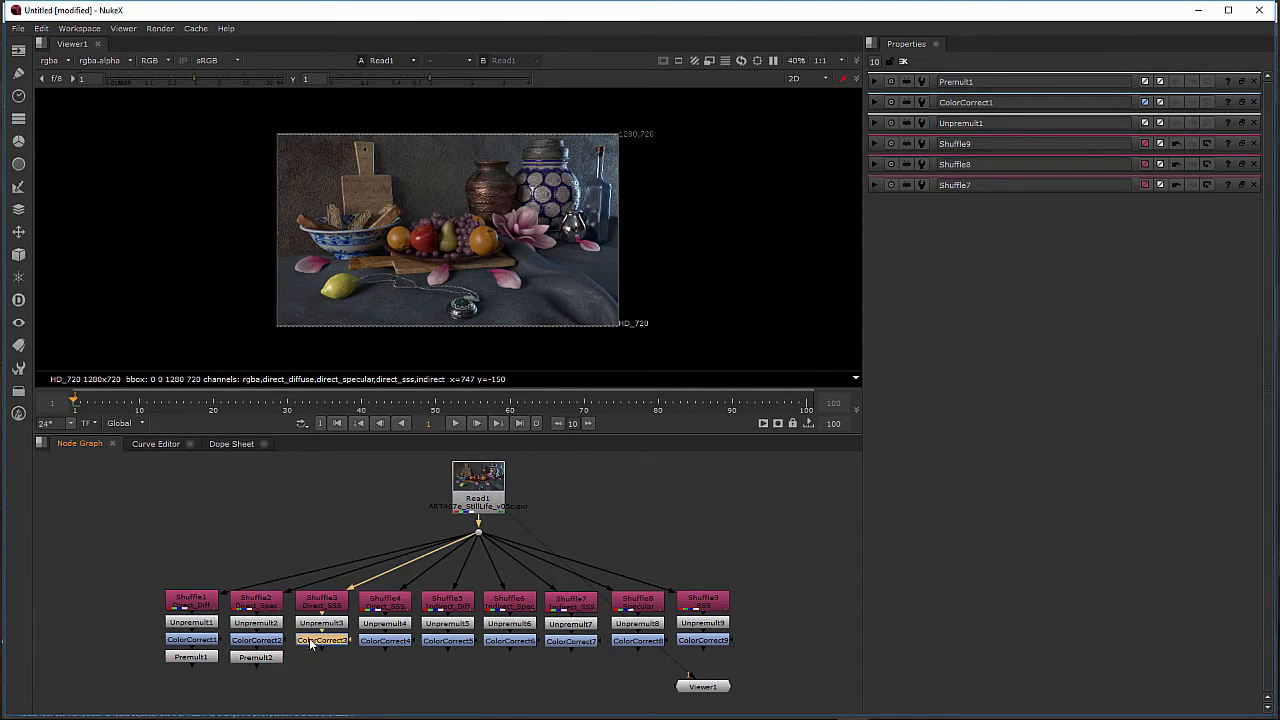
{"action": "key", "text": "ctrl+v"}
{"action": "left_click", "coordinate": [371, 643]}
{"action": "key", "text": "ctrl+v"}
{"action": "left_click", "coordinate": [441, 642]}
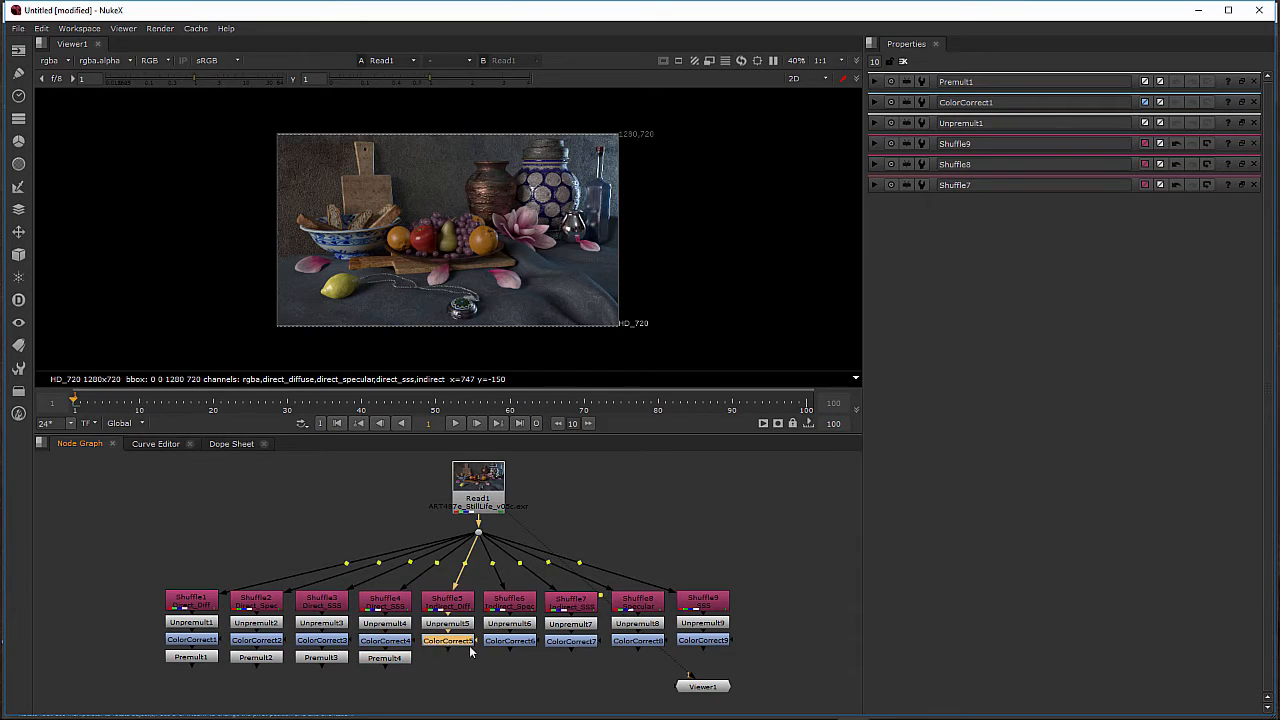
{"action": "key", "text": "ctrl+v"}
{"action": "left_click", "coordinate": [525, 642]}
{"action": "key", "text": "ctrl+v"}
{"action": "left_click", "coordinate": [550, 643]}
{"action": "key", "text": "ctrl+v"}
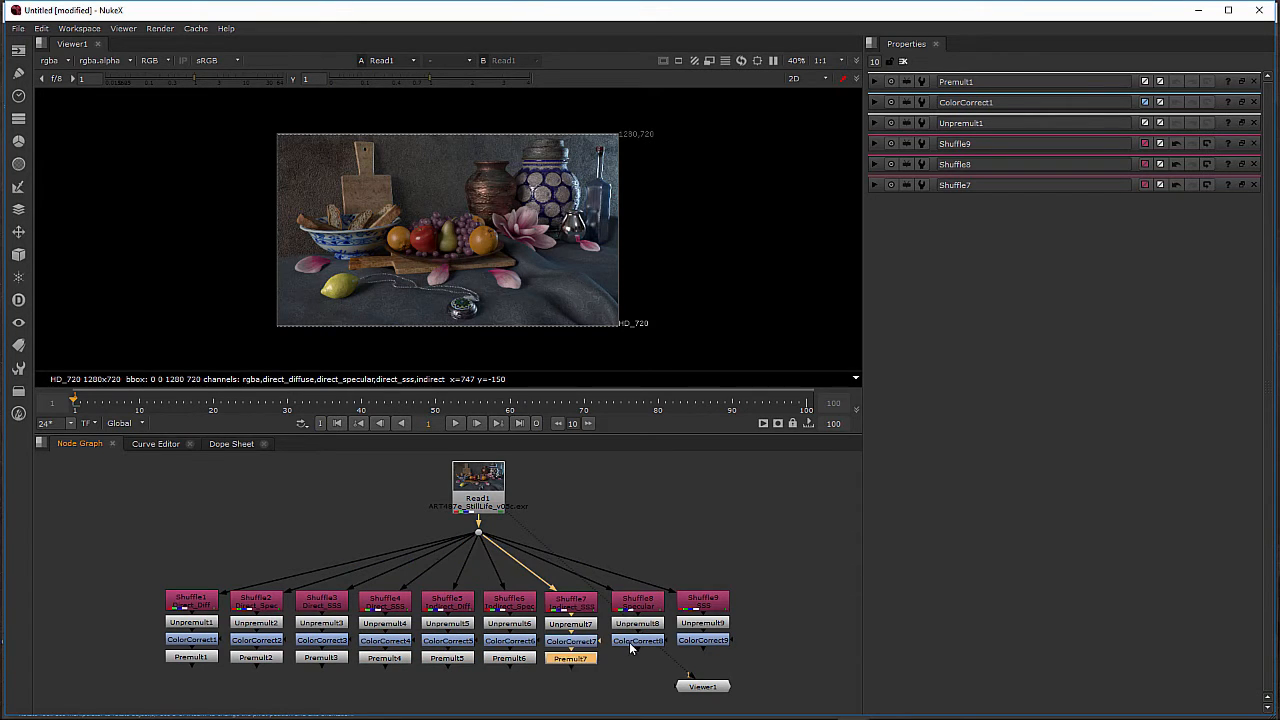
{"action": "left_click", "coordinate": [633, 640]}
{"action": "key", "text": "ctrl+v"}
{"action": "left_click", "coordinate": [688, 645]}
{"action": "key", "text": "ctrl+v"}
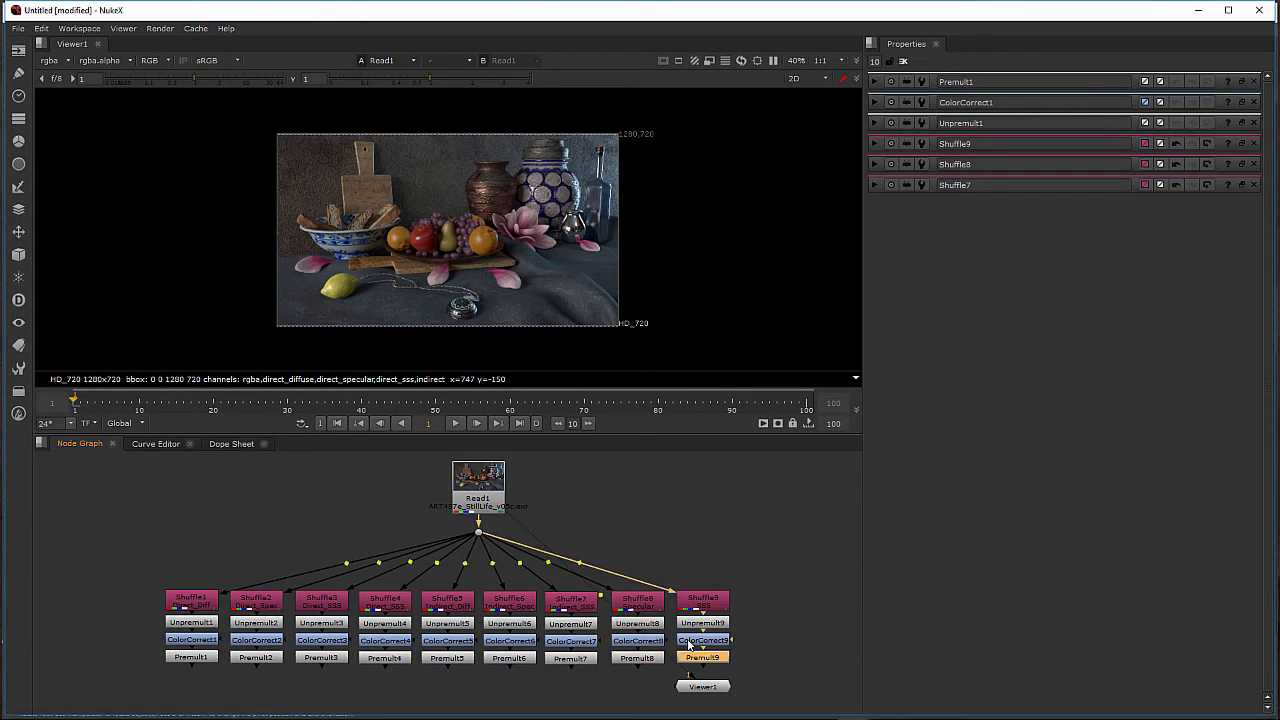
Step: Move Viewer1 clear of the branches and add an unconnected Plus merge node centred below the row of Premult nodes
{"action": "left_click_drag", "start_coordinate": [707, 688], "coordinate": [742, 706]}
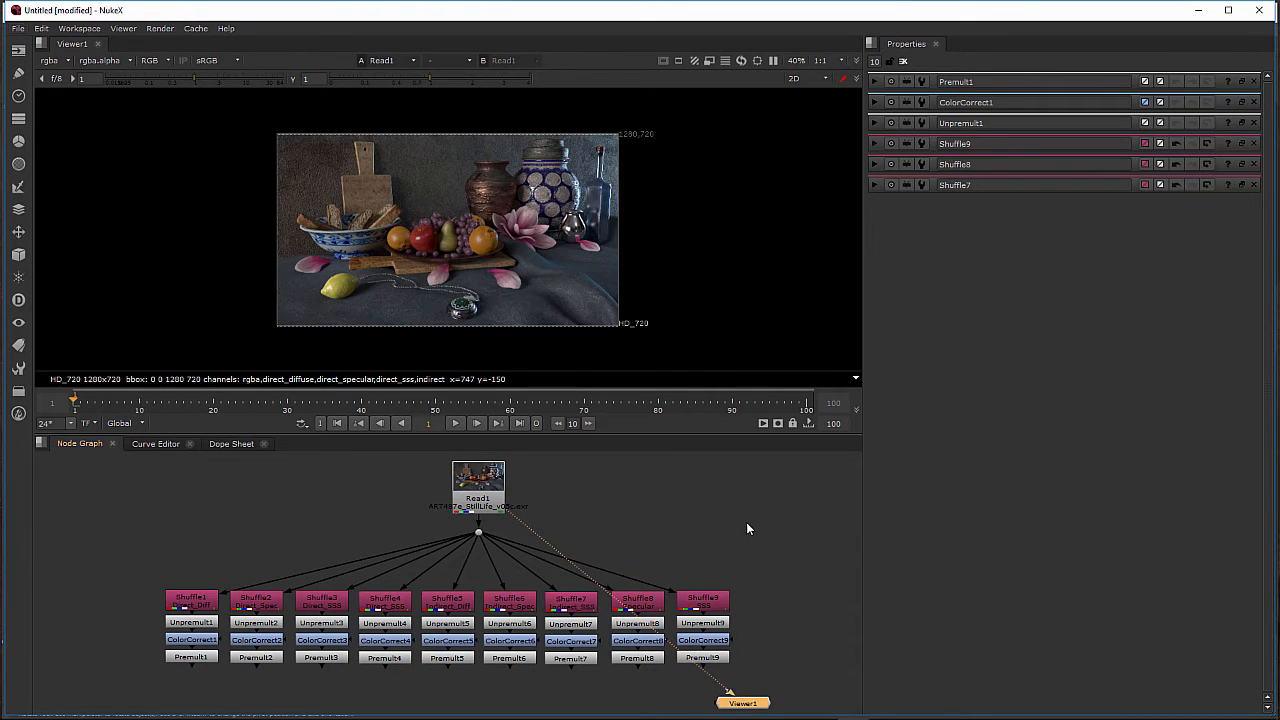
{"action": "middle_click_drag", "start_coordinate": [746, 524], "coordinate": [691, 518]}
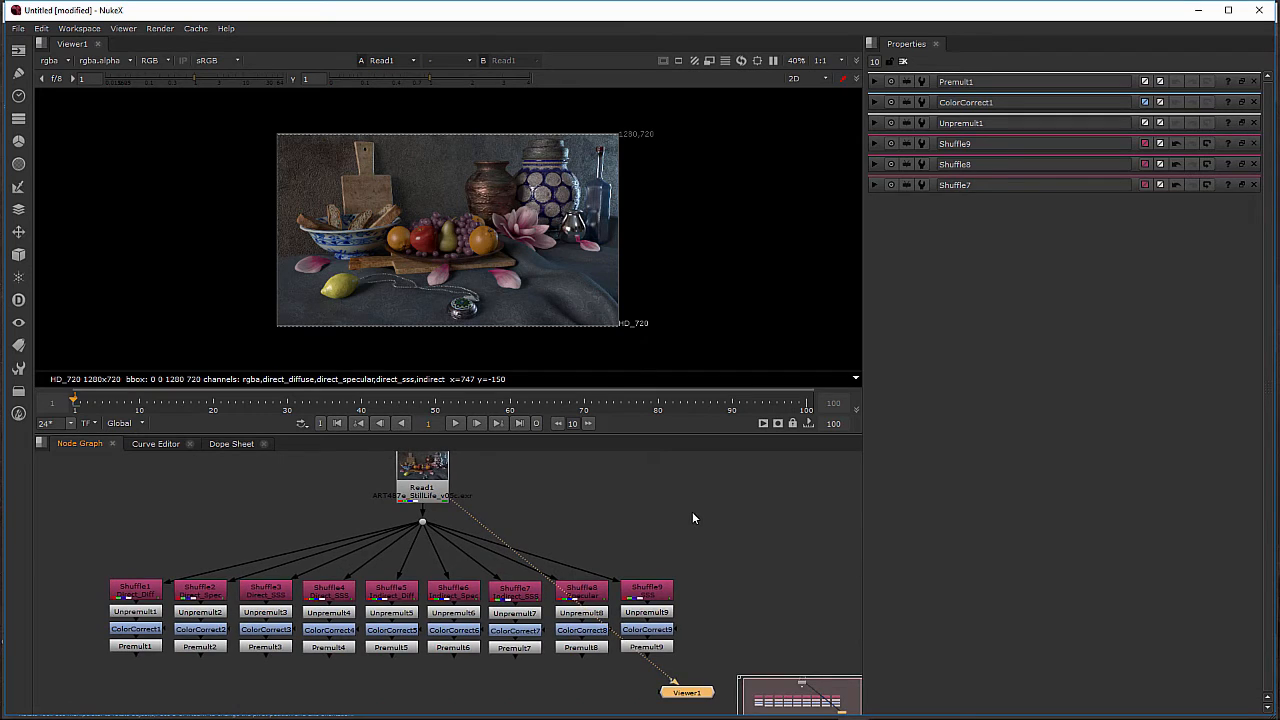
{"action": "scroll", "coordinate": [692, 518], "scroll_direction": "down", "scroll_amount": 1}
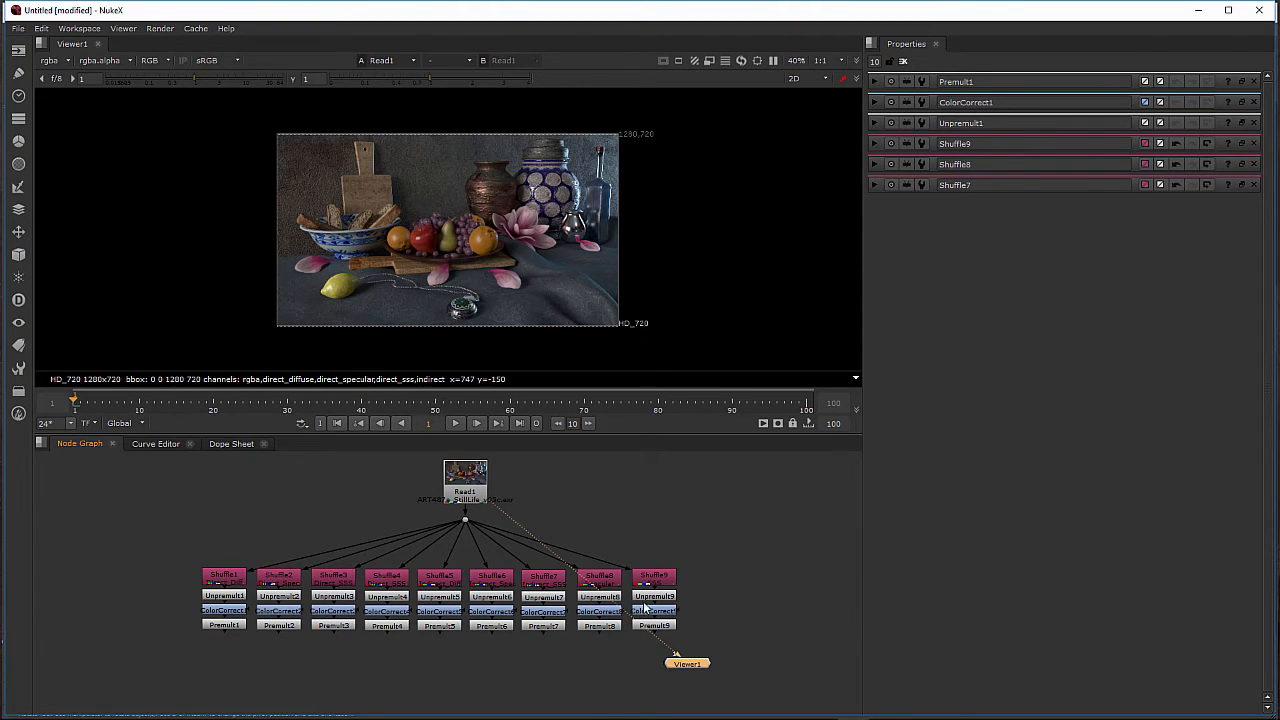
{"action": "left_click", "coordinate": [450, 668]}
{"action": "key", "text": "Tab"}
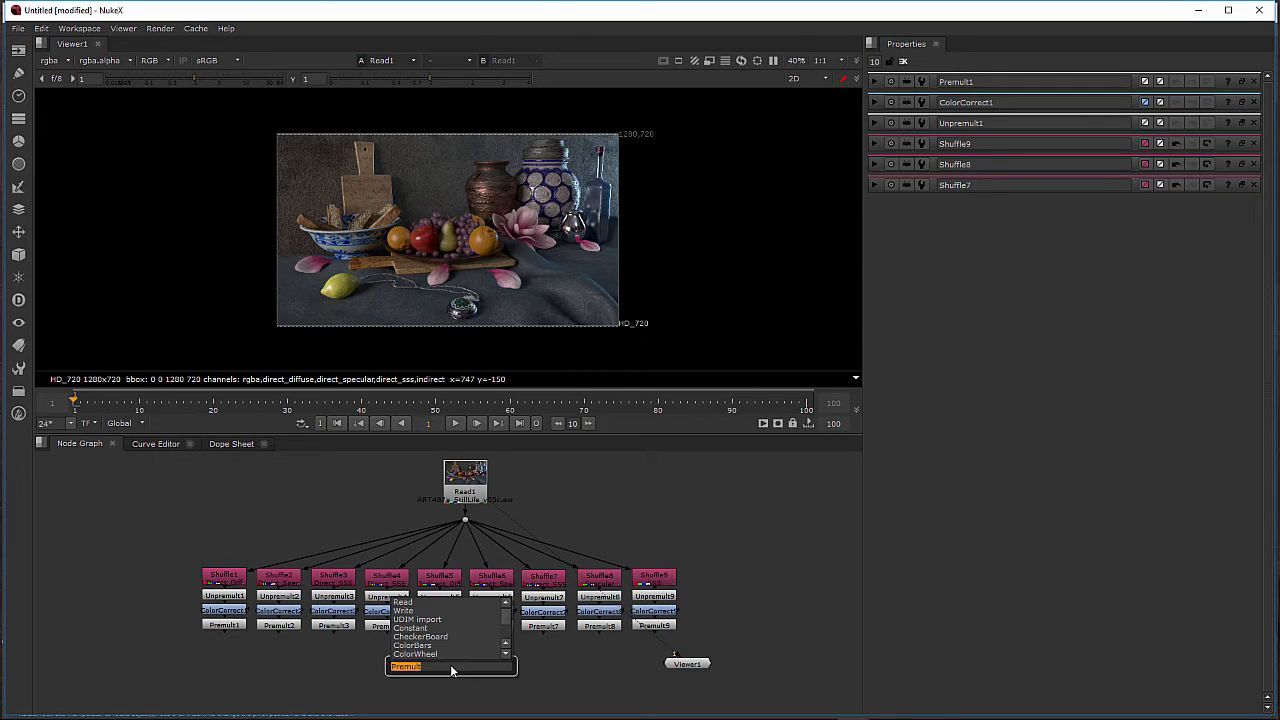
{"action": "type", "text": "pl"}
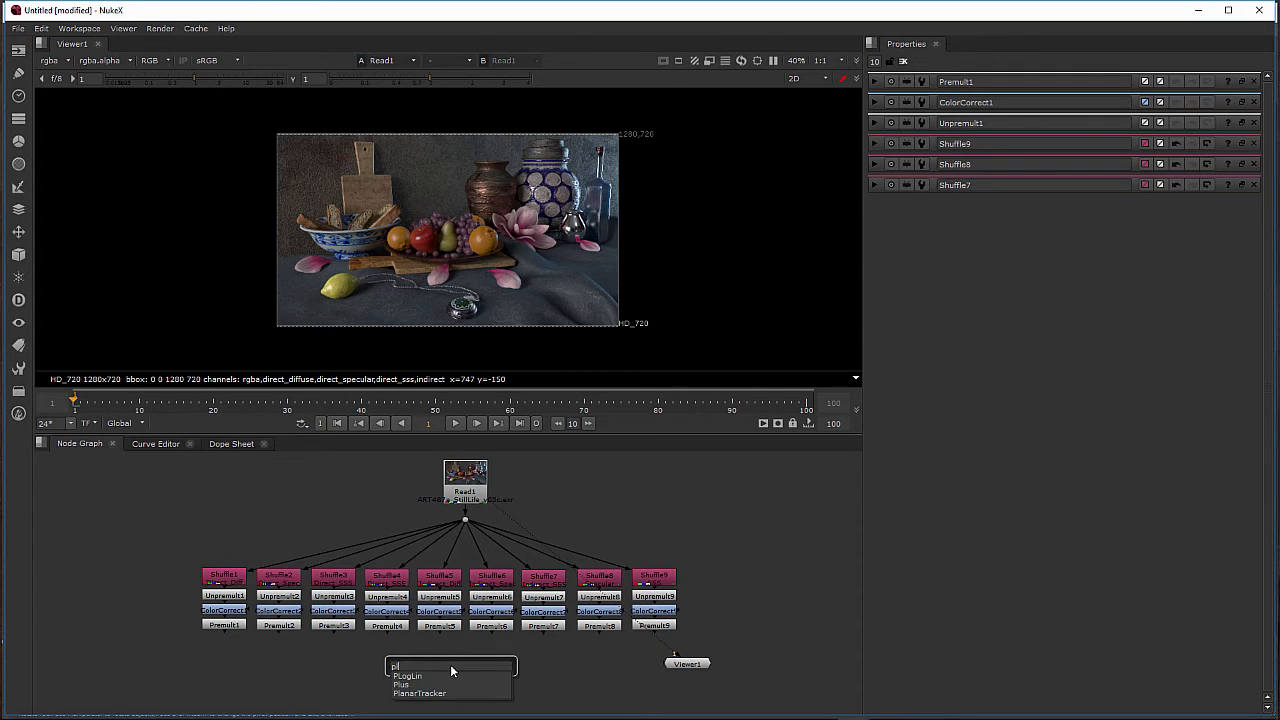
{"action": "key", "text": "Down"}
{"action": "key", "text": "Down"}
{"action": "key", "text": "Return"}
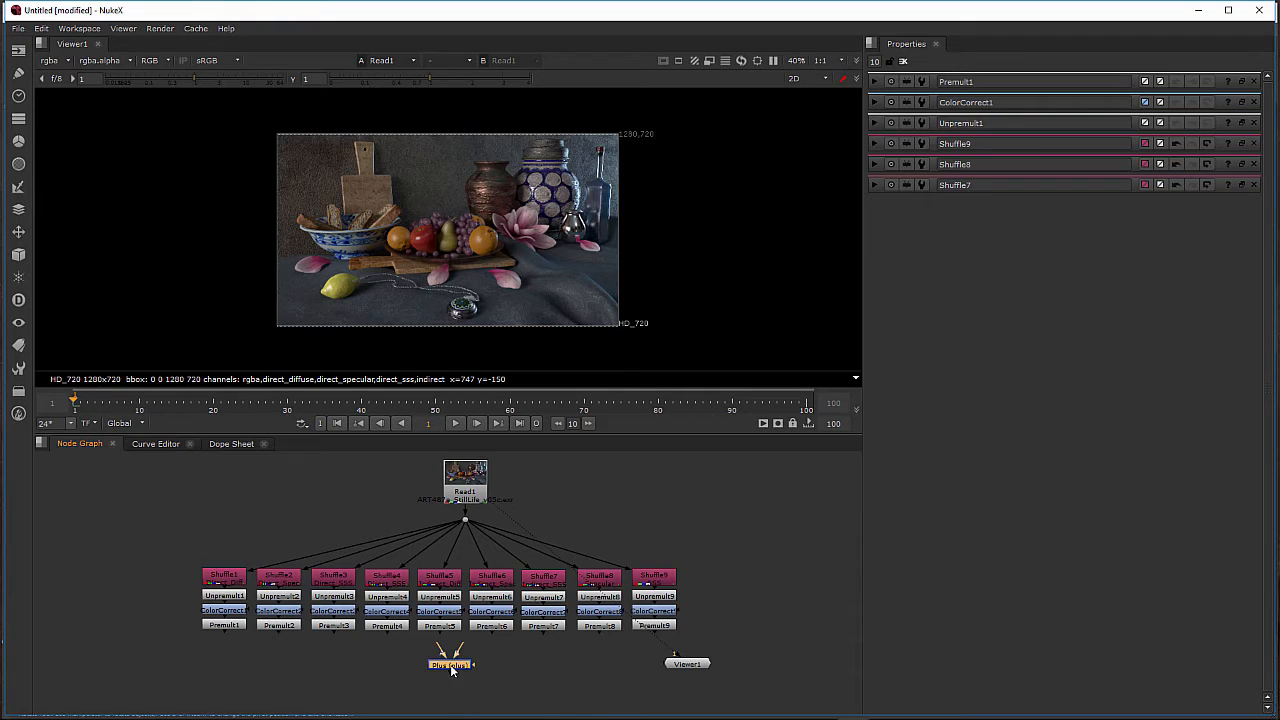
{"action": "left_click_drag", "start_coordinate": [452, 670], "coordinate": [446, 691]}
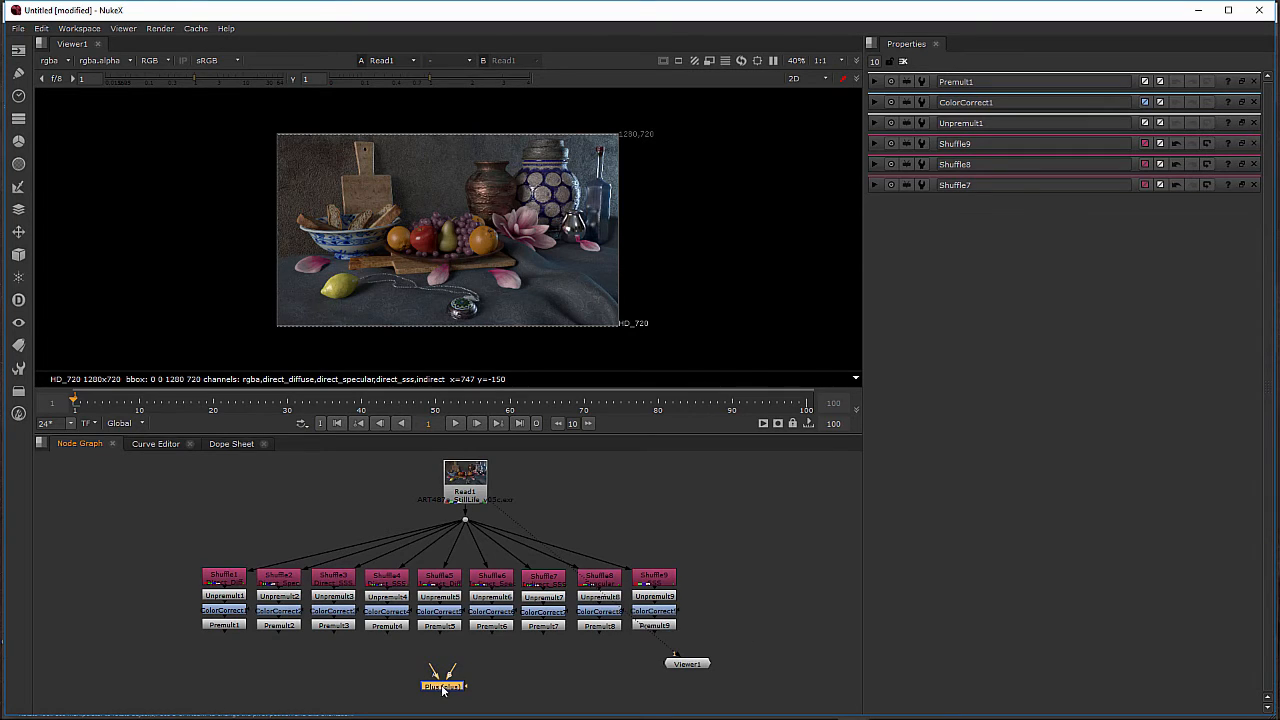
{"action": "left_click_drag", "start_coordinate": [442, 690], "coordinate": [445, 688]}
Step: Connect the outputs of all nine Premult nodes, Premult1 through Premult9, to the Plus merge node in order
{"action": "left_click_drag", "start_coordinate": [433, 665], "coordinate": [220, 629]}
{"action": "left_click_drag", "start_coordinate": [455, 668], "coordinate": [296, 636]}
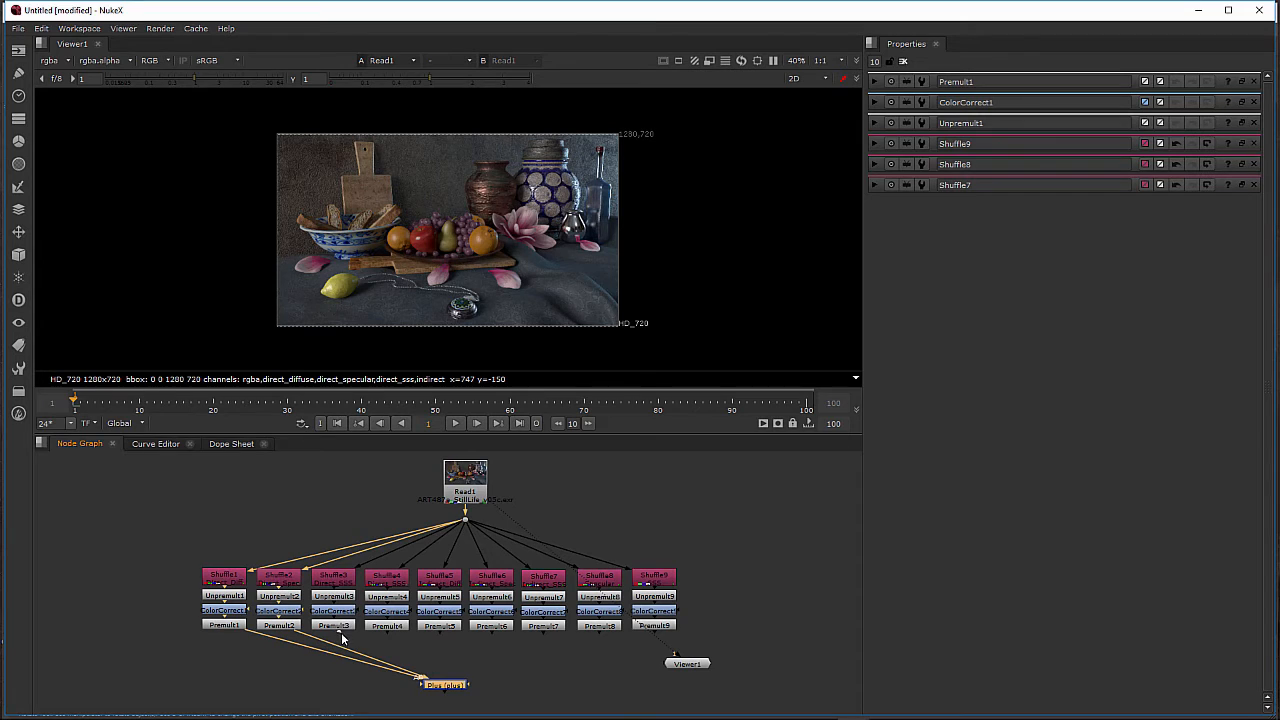
{"action": "left_click_drag", "start_coordinate": [342, 638], "coordinate": [440, 684]}
{"action": "left_click_drag", "start_coordinate": [387, 631], "coordinate": [441, 684]}
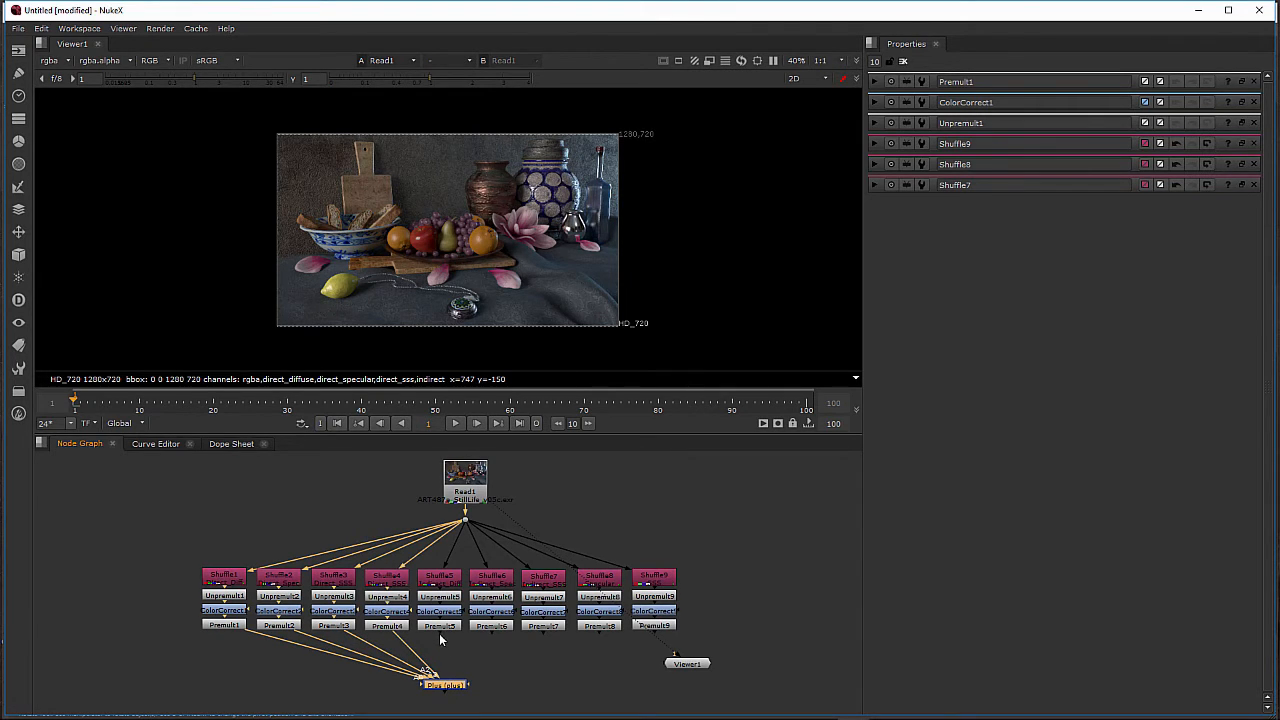
{"action": "left_click_drag", "start_coordinate": [439, 633], "coordinate": [444, 684]}
{"action": "left_click_drag", "start_coordinate": [489, 633], "coordinate": [456, 684]}
{"action": "left_click_drag", "start_coordinate": [543, 633], "coordinate": [458, 684]}
{"action": "left_click_drag", "start_coordinate": [597, 636], "coordinate": [461, 684]}
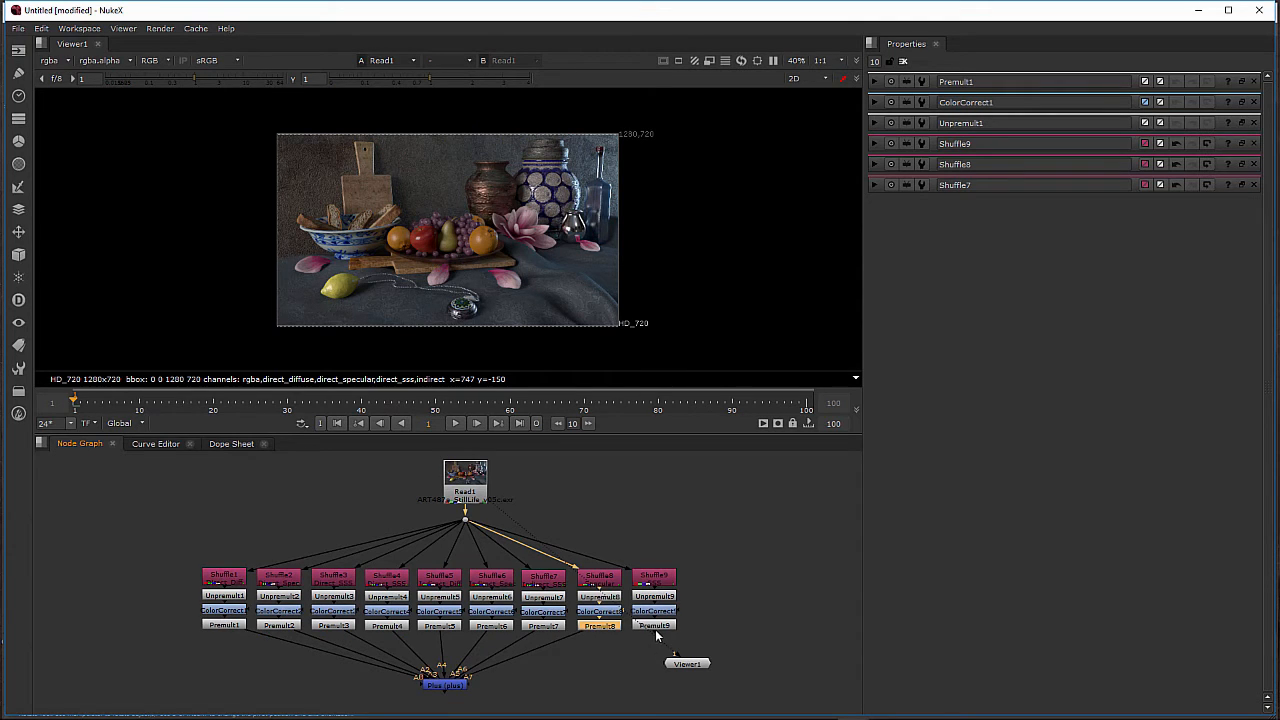
{"action": "left_click_drag", "start_coordinate": [657, 636], "coordinate": [438, 681]}
Step: Align the Plus node, the dot and Read1 vertically with the middle Shuffle5 branch
{"action": "left_click", "coordinate": [444, 682]}
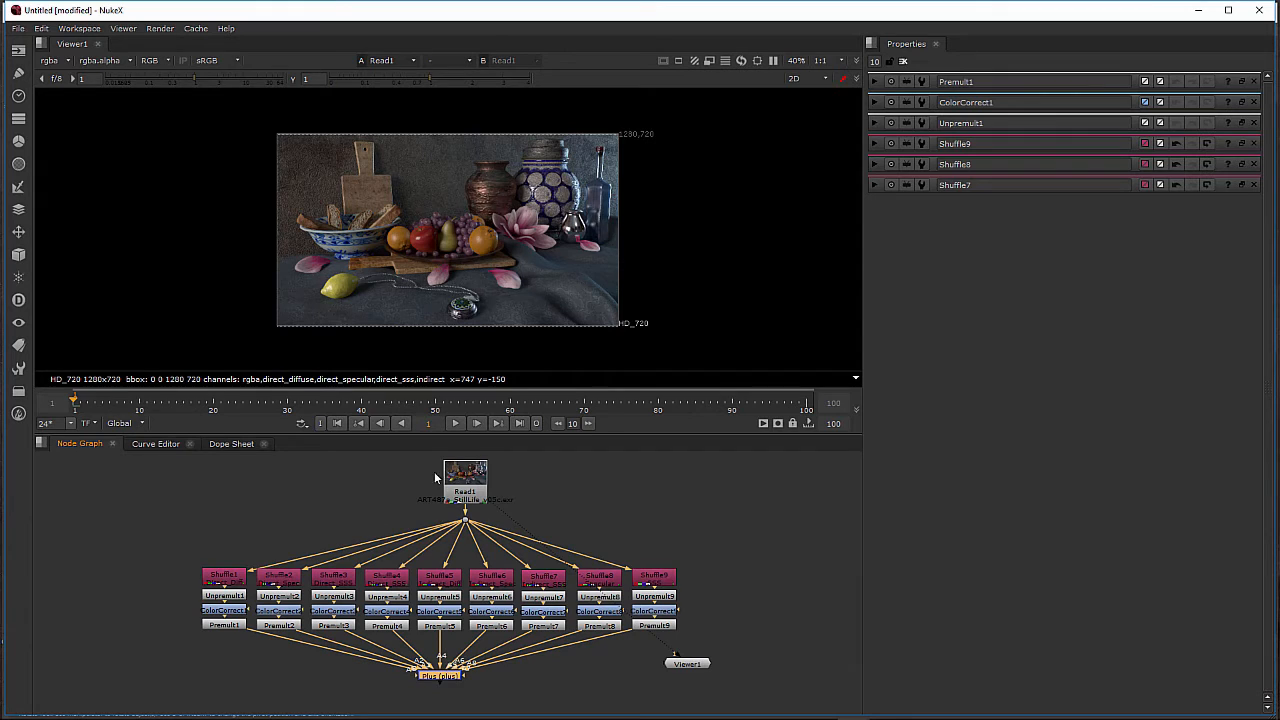
{"action": "left_click", "coordinate": [465, 521]}
{"action": "left_click_drag", "start_coordinate": [465, 518], "coordinate": [442, 482]}
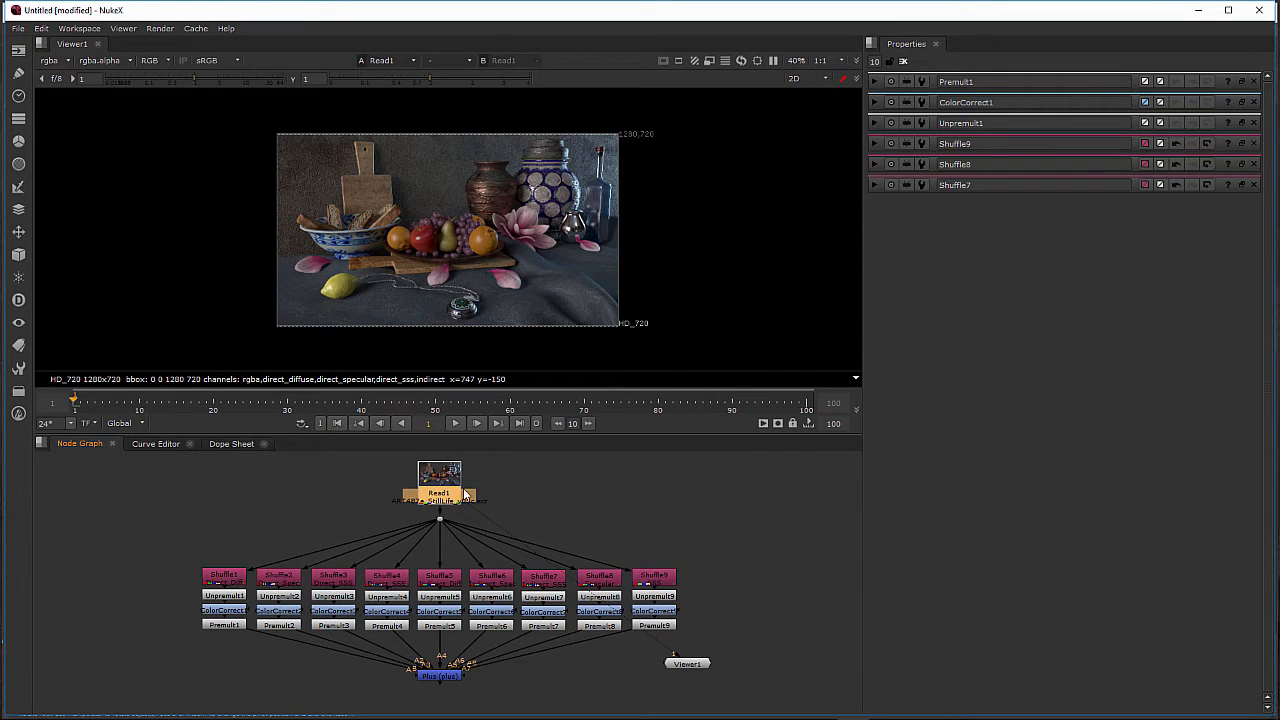
Step: Move Viewer1 level with the Plus node and connect it to Plus to view the recombined passes
{"action": "left_click_drag", "start_coordinate": [690, 664], "coordinate": [666, 674]}
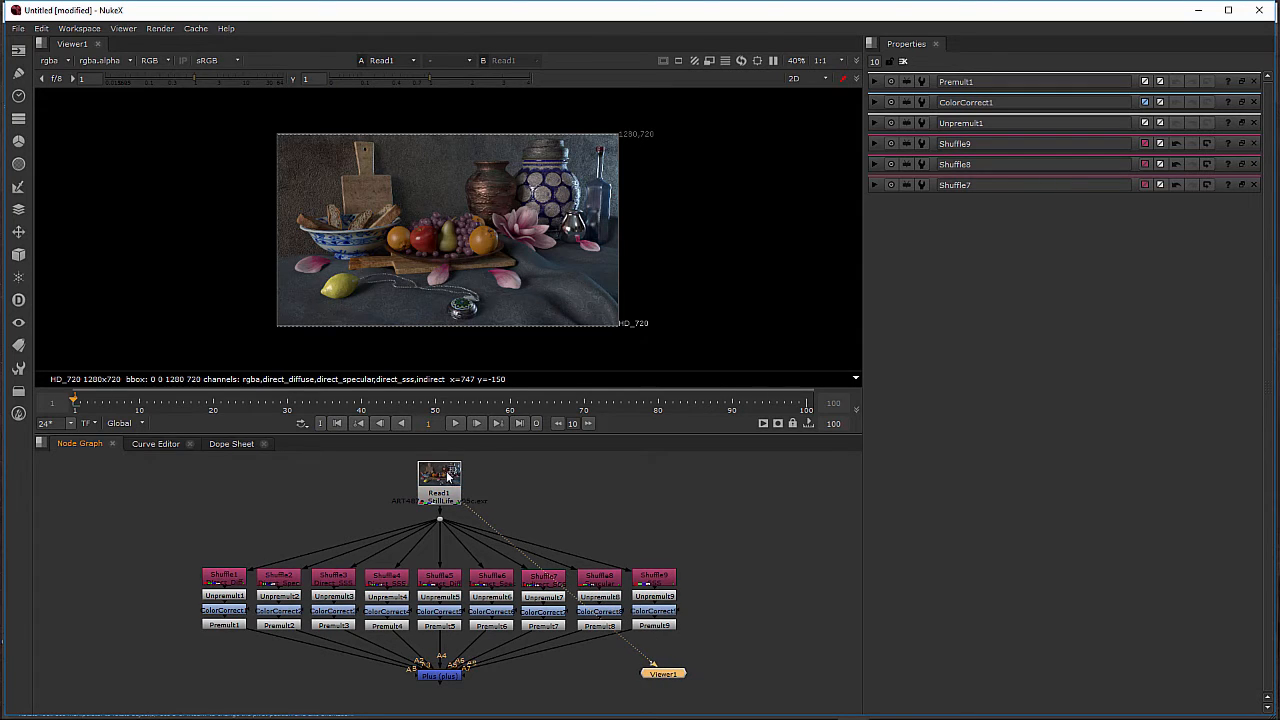
{"action": "left_click", "coordinate": [441, 677]}
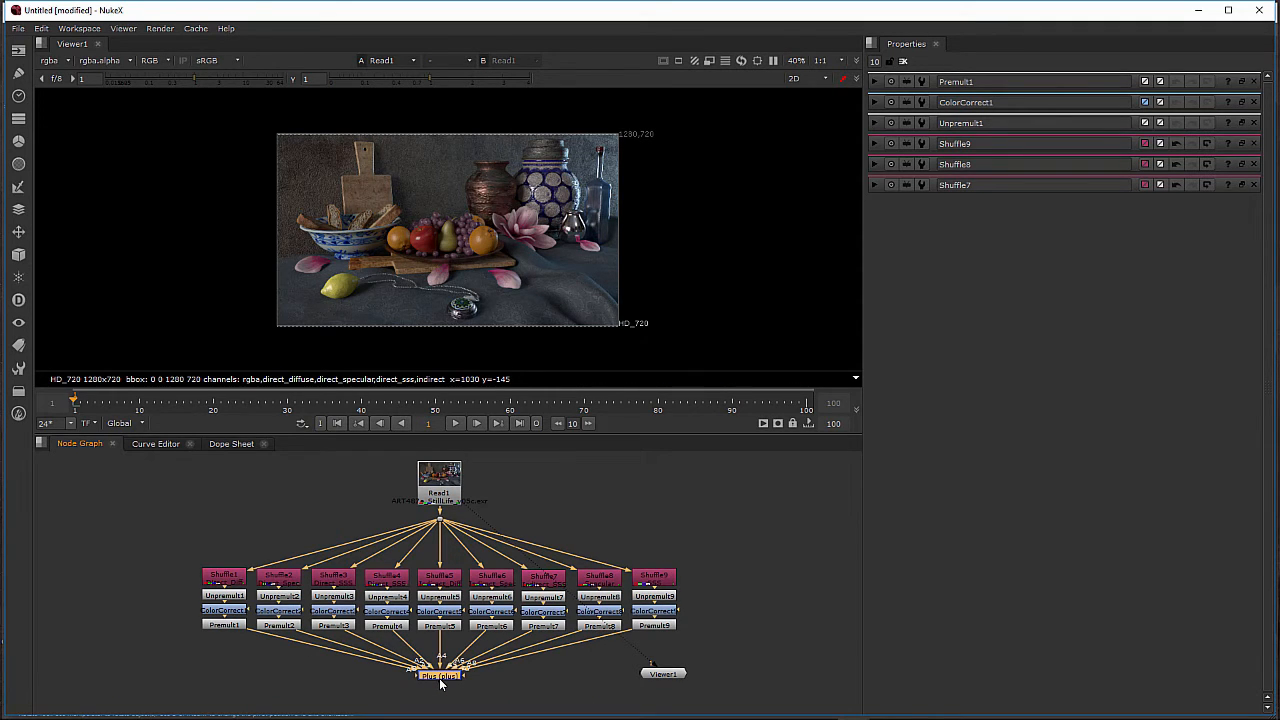
{"action": "key", "text": "1"}
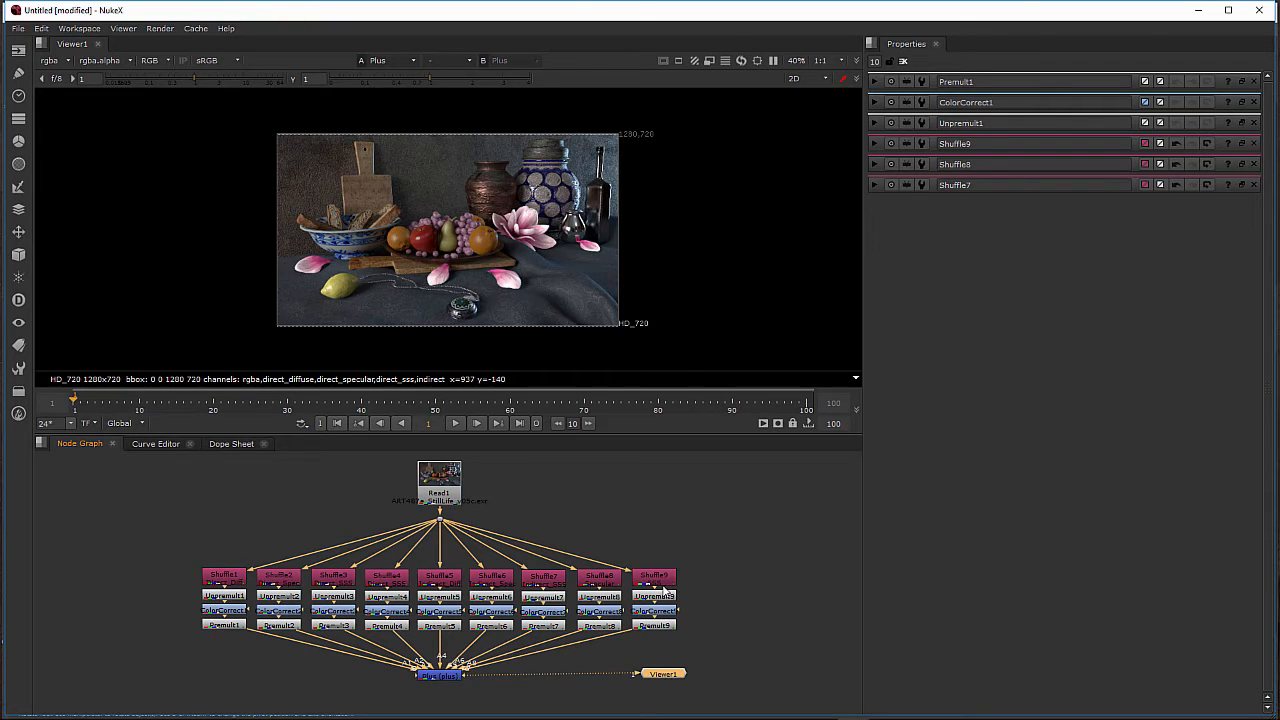
Step: Compare the SSS passes by viewing Premult9, Premult7 and Premult4 in Viewer1, and return the viewer to the Plus node
{"action": "key", "text": "1"}
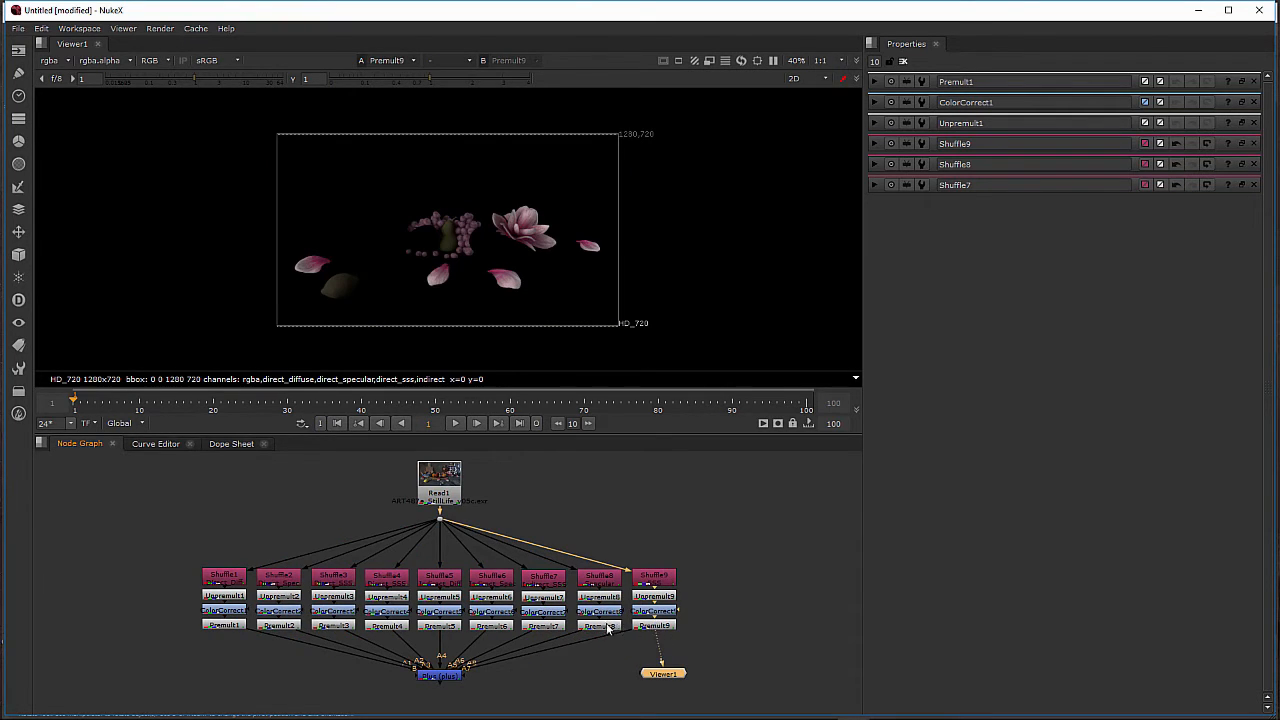
{"action": "left_click", "coordinate": [543, 626]}
{"action": "key", "text": "1"}
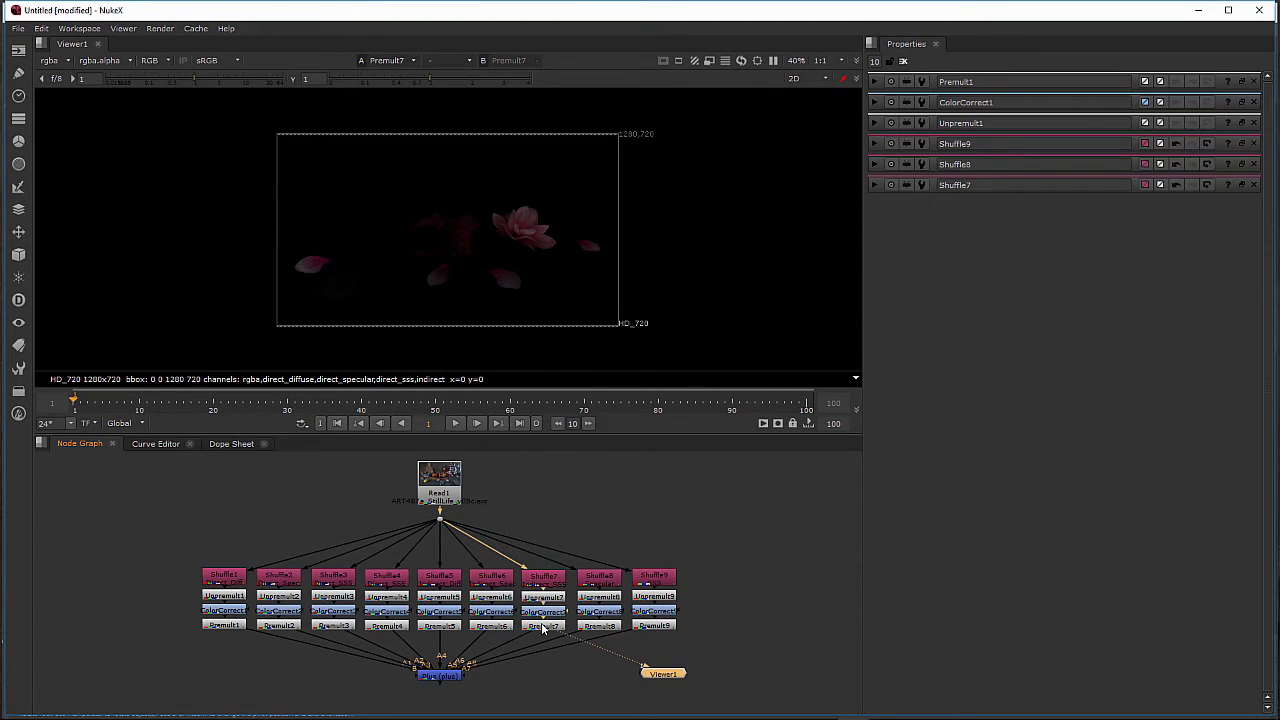
{"action": "left_click", "coordinate": [652, 626]}
{"action": "key", "text": "1"}
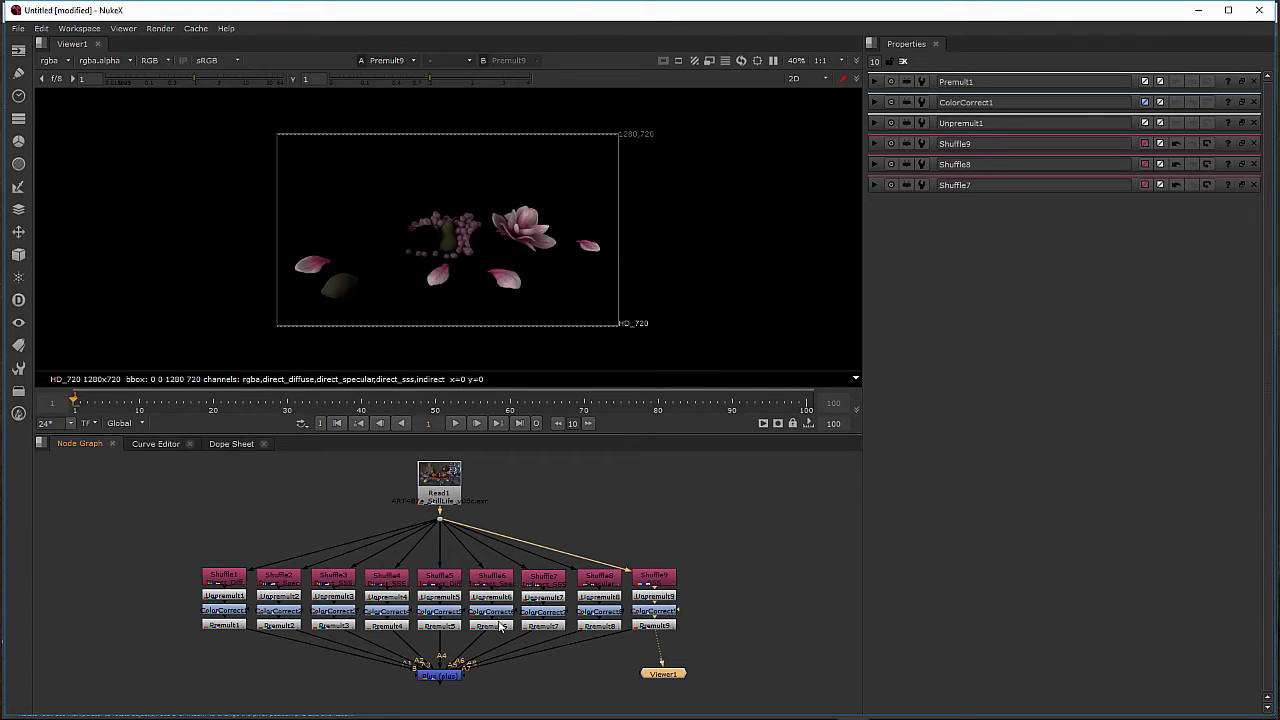
{"action": "left_click", "coordinate": [388, 626]}
{"action": "key", "text": "1"}
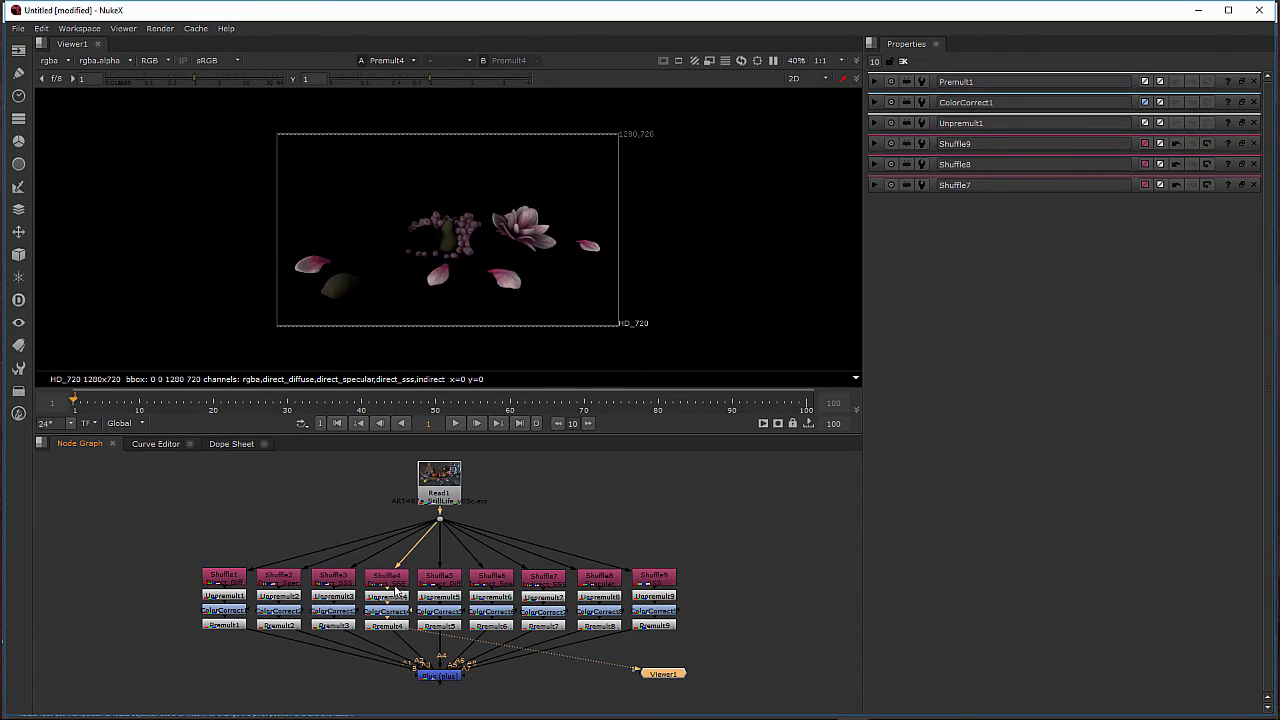
{"action": "left_click", "coordinate": [438, 677]}
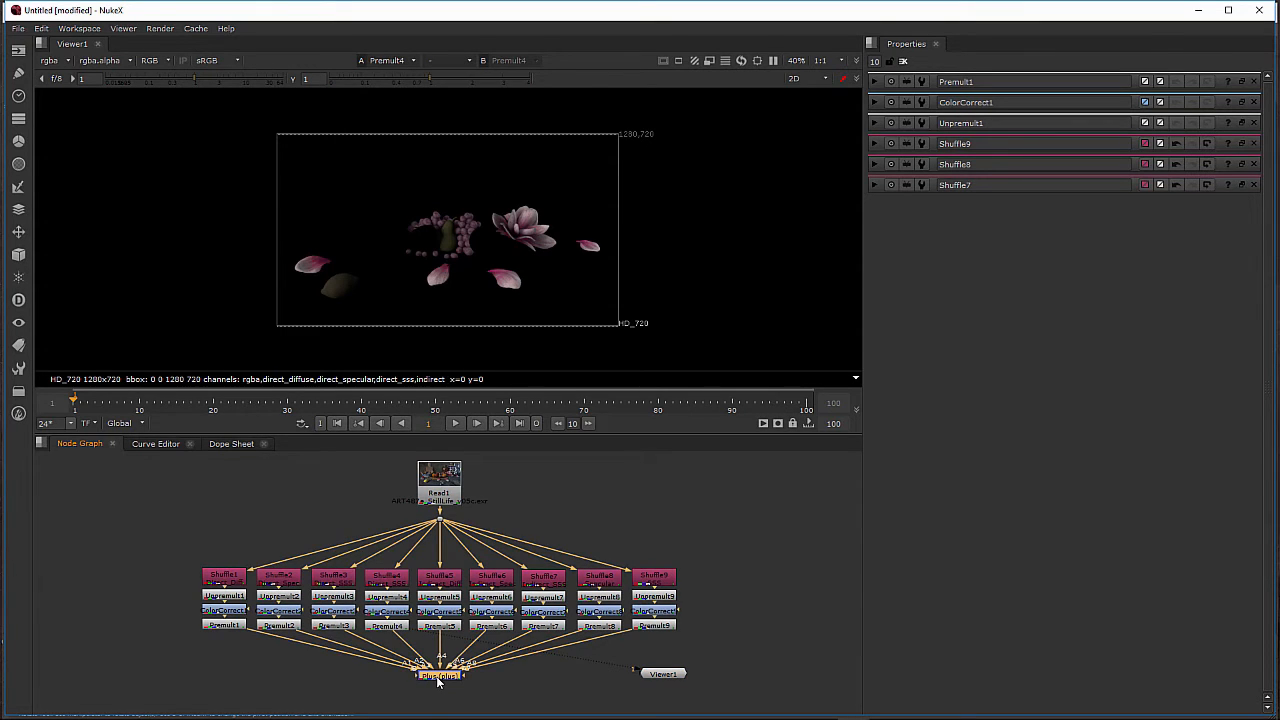
{"action": "key", "text": "1"}
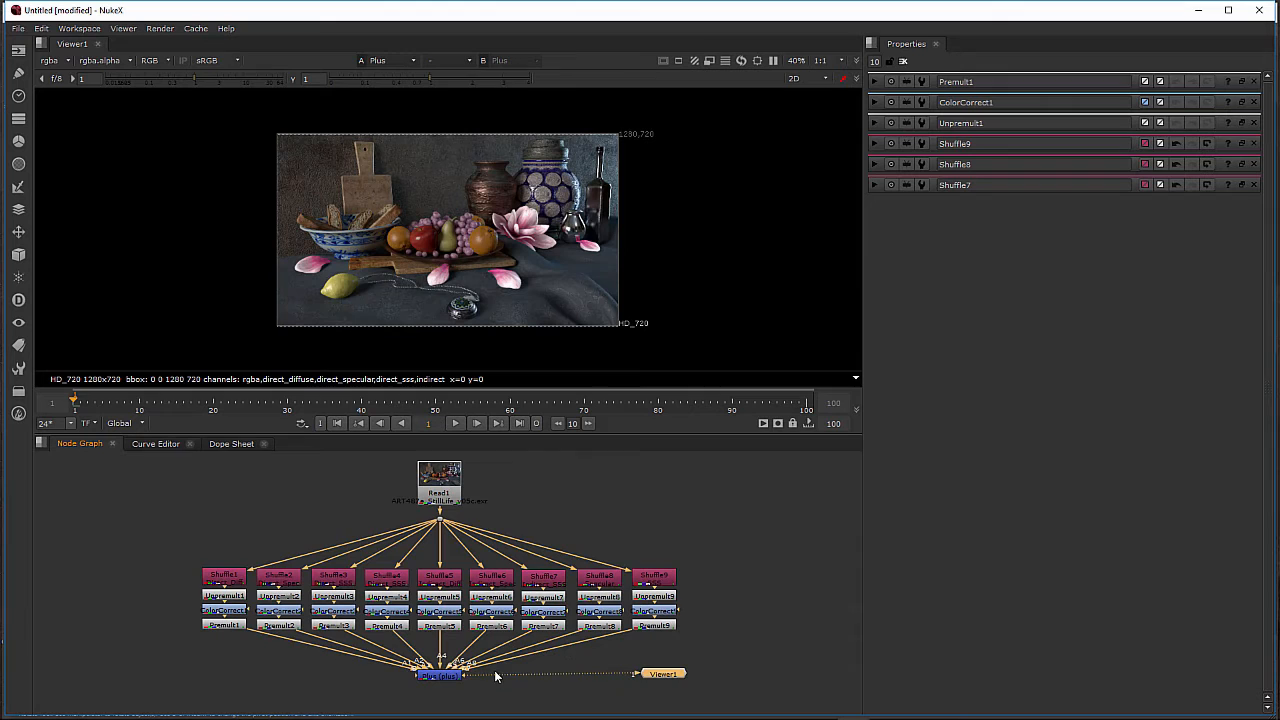
Step: Compare the original Read1 render with the recombined Plus result in Viewer1, switching between them and ending on Read1
{"action": "left_click", "coordinate": [449, 486]}
{"action": "key", "text": "2"}
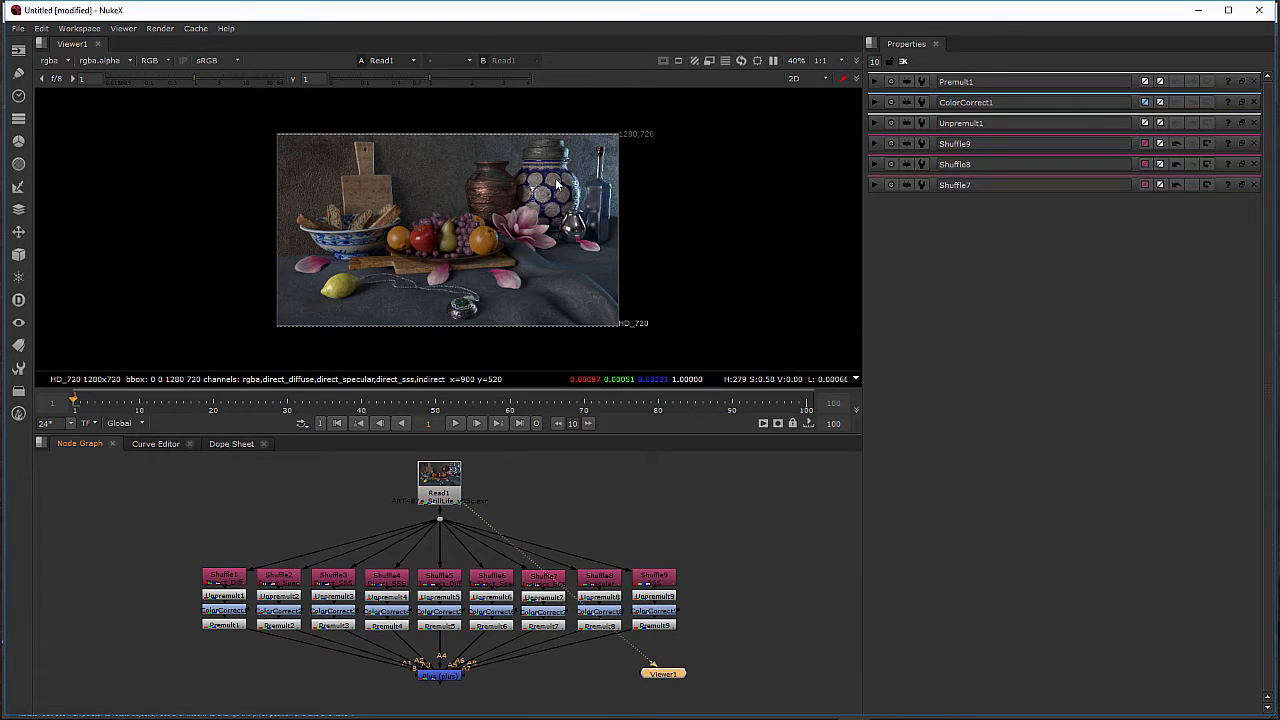
{"action": "left_click", "coordinate": [437, 677]}
{"action": "key", "text": "1"}
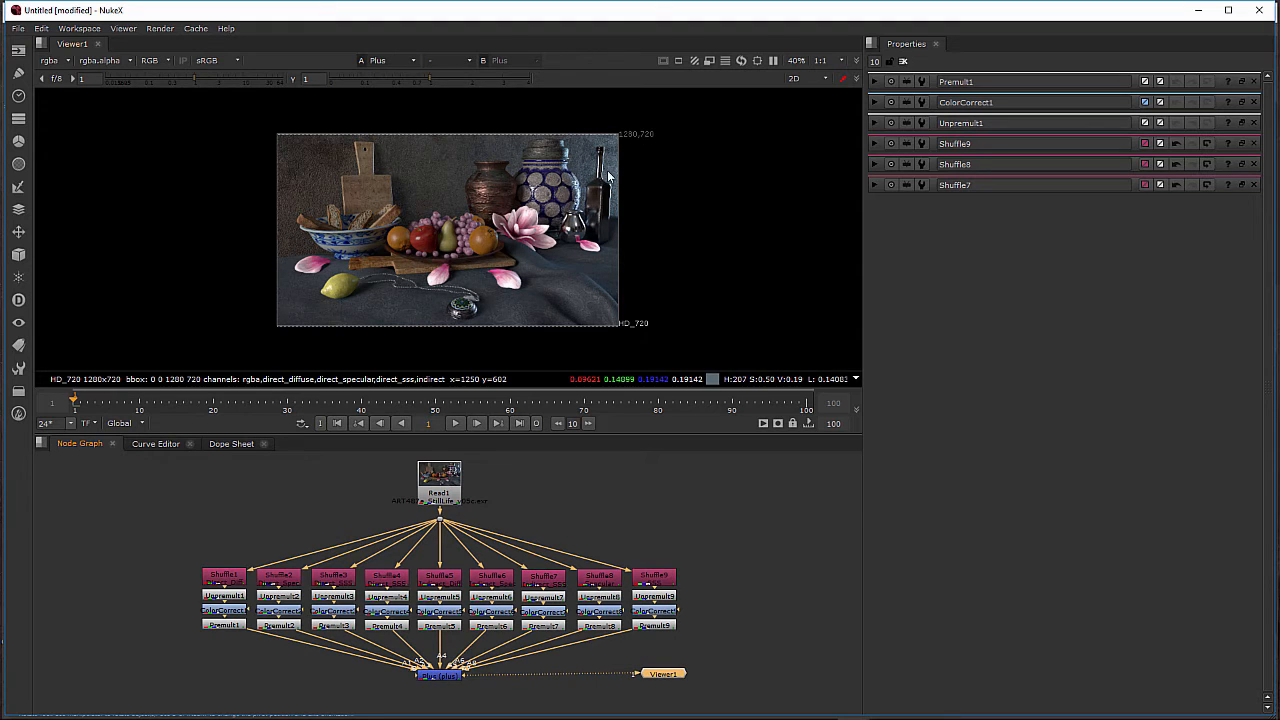
{"action": "left_click", "coordinate": [437, 485]}
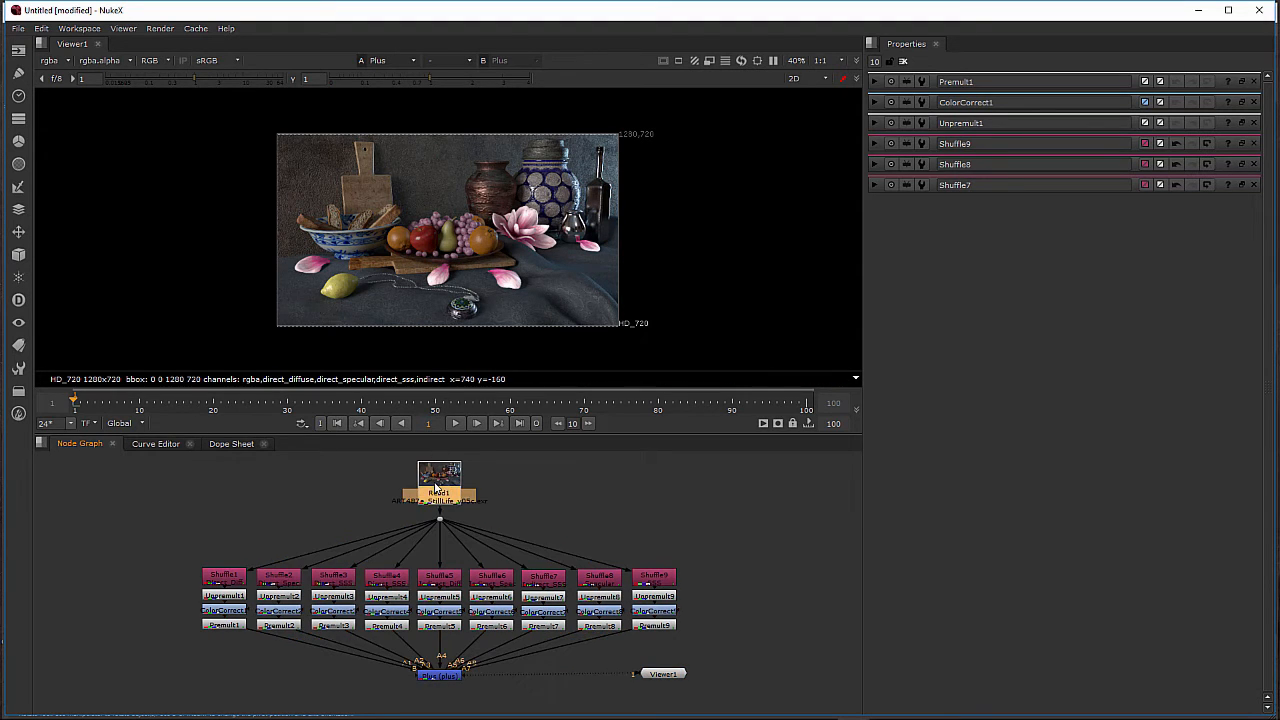
{"action": "key", "text": "1"}
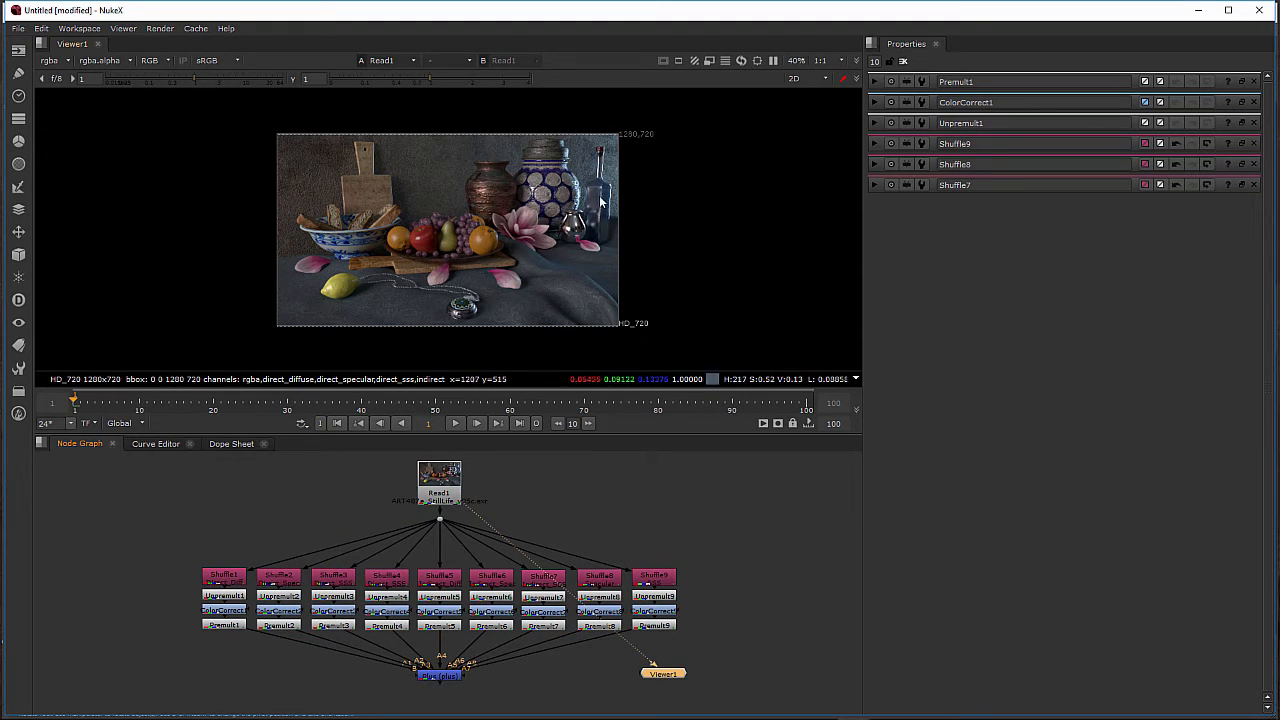
Step: Inspect the individual passes in Viewer1 one by one, from Premult9 through Premult8, Premult7 and Premult6 to Premult5
{"action": "left_click", "coordinate": [649, 627]}
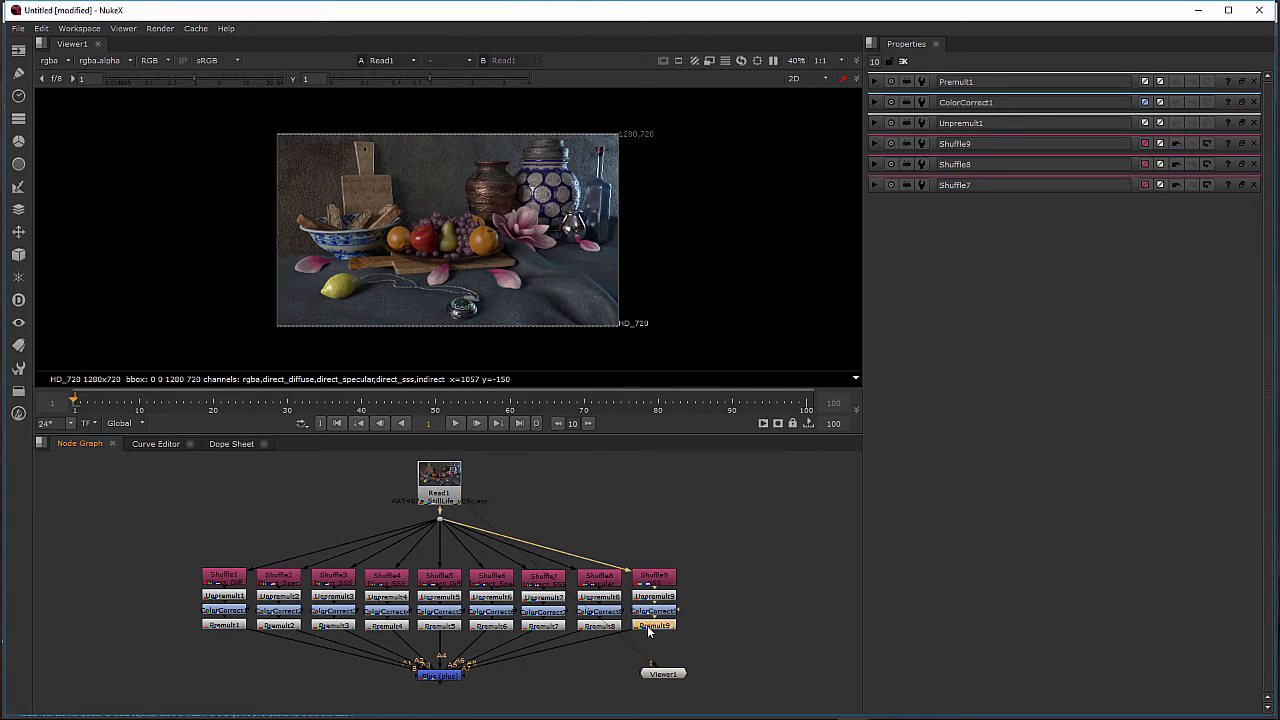
{"action": "key", "text": "1"}
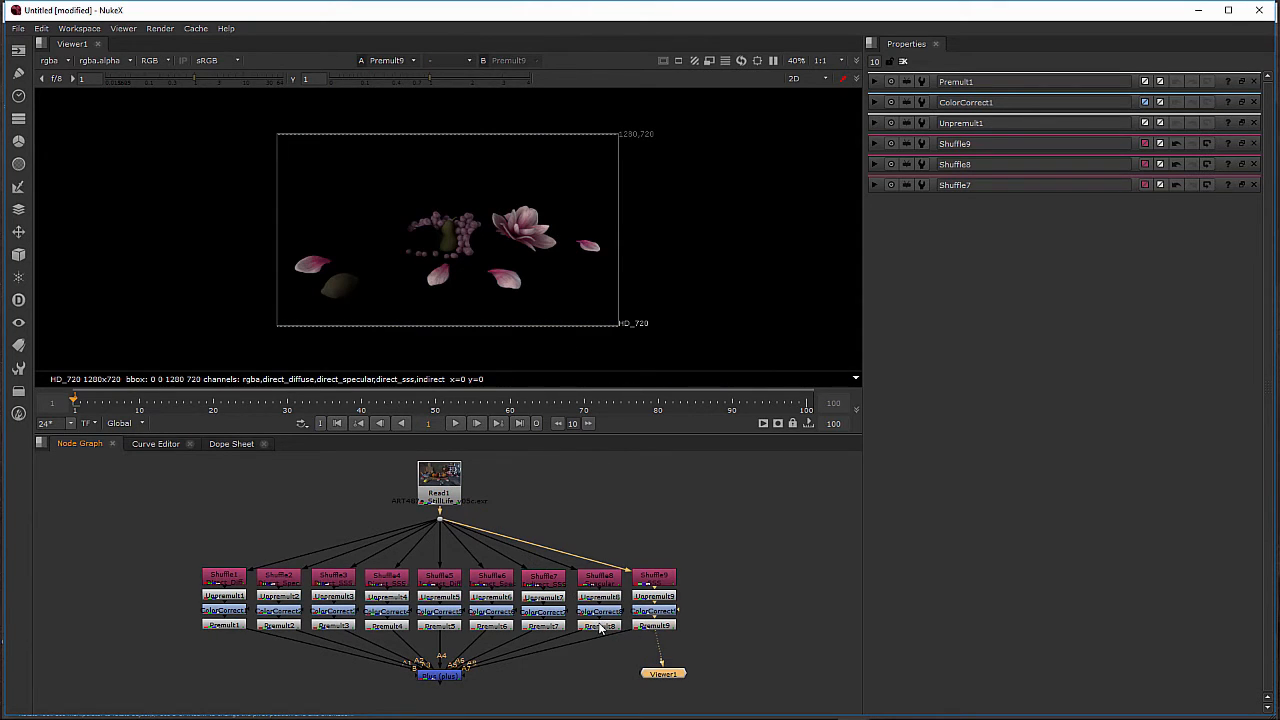
{"action": "left_click", "coordinate": [599, 627]}
{"action": "key", "text": "1"}
{"action": "left_click", "coordinate": [543, 627]}
{"action": "key", "text": "1"}
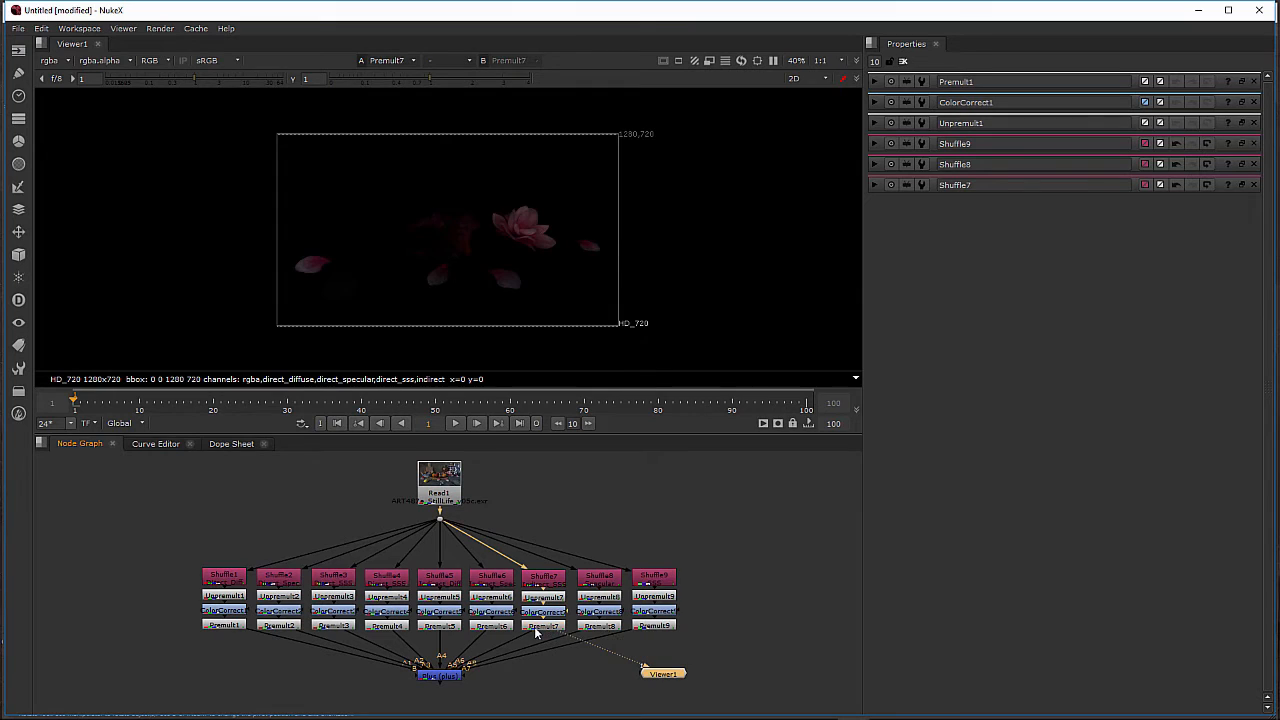
{"action": "left_click", "coordinate": [491, 627]}
{"action": "key", "text": "1"}
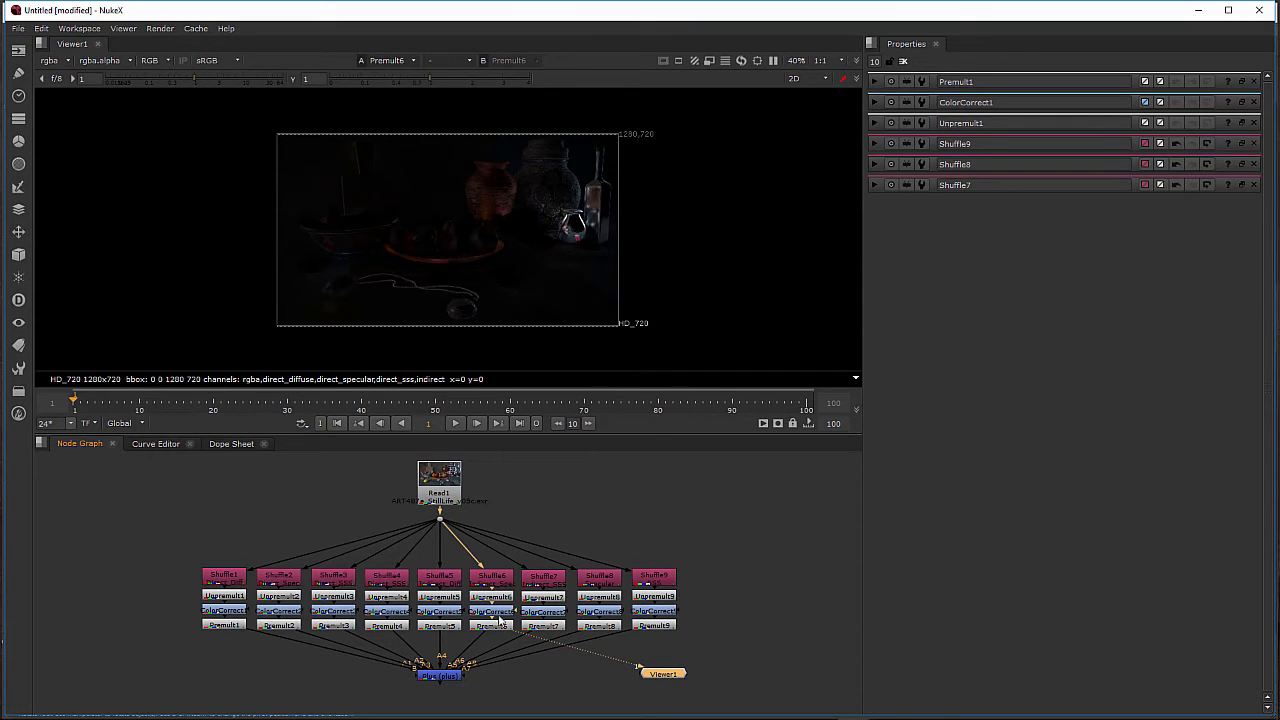
{"action": "left_click", "coordinate": [443, 627]}
{"action": "key", "text": "1"}
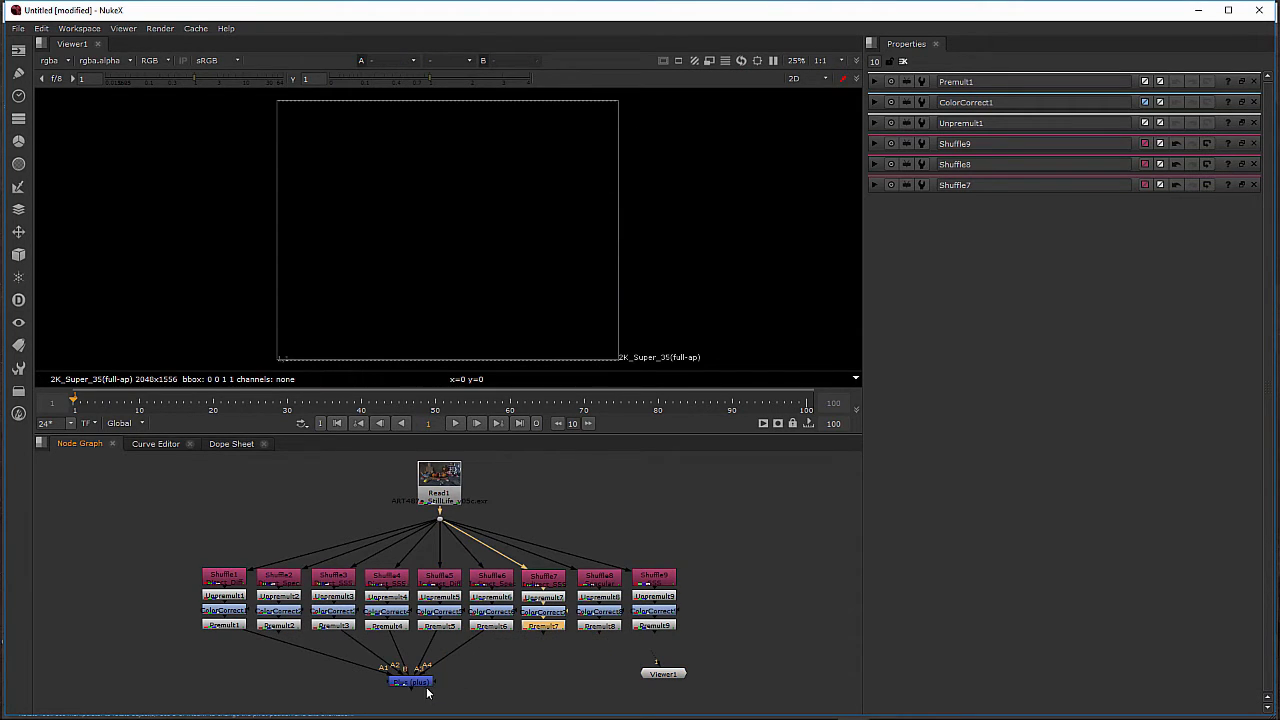
Step: View the Plus merge, connect Premult7, Premult8 and Premult9 to it, and tidy the Plus and Viewer1 node positions
{"action": "left_click", "coordinate": [420, 683]}
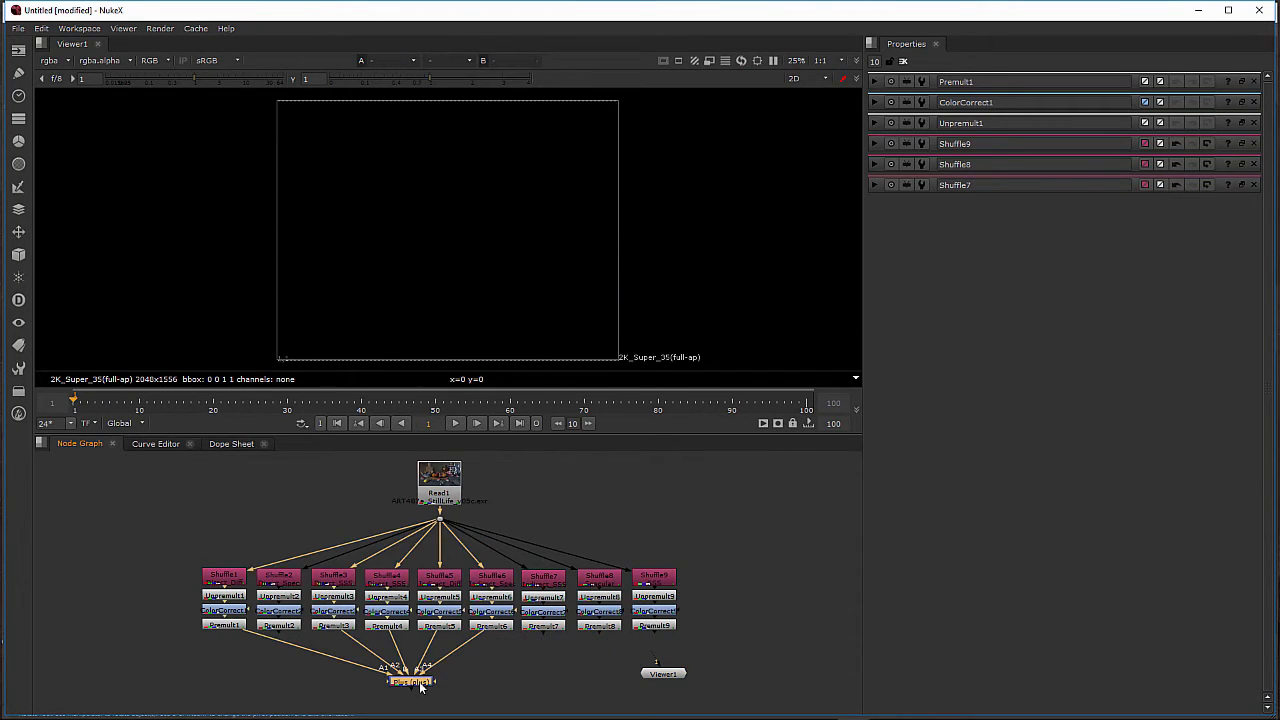
{"action": "key", "text": "1"}
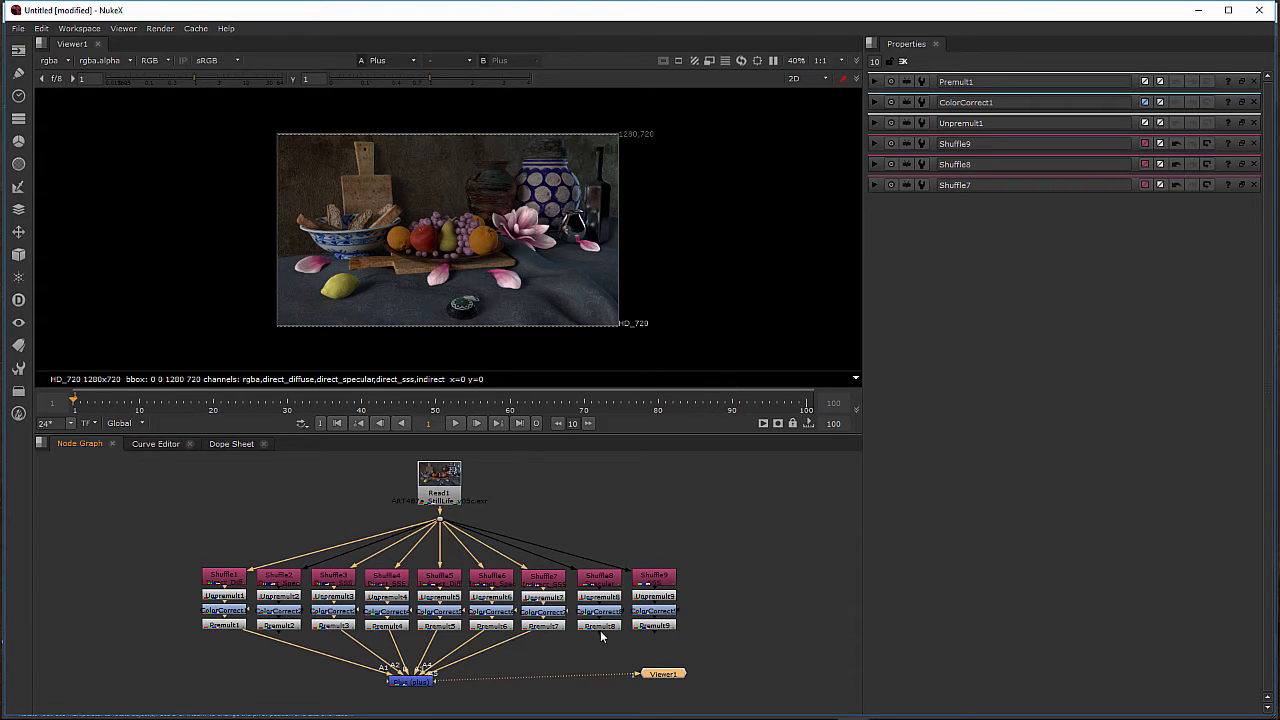
{"action": "left_click_drag", "start_coordinate": [600, 632], "coordinate": [428, 683]}
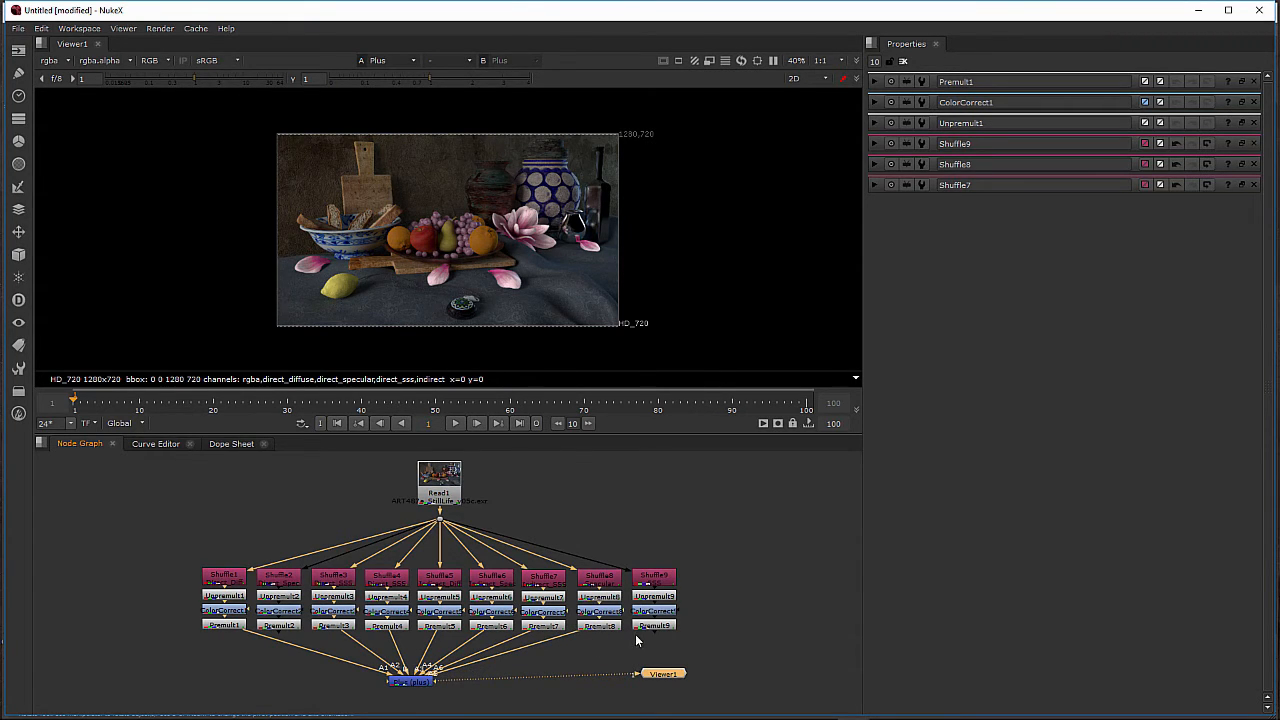
{"action": "left_click_drag", "start_coordinate": [654, 631], "coordinate": [453, 677]}
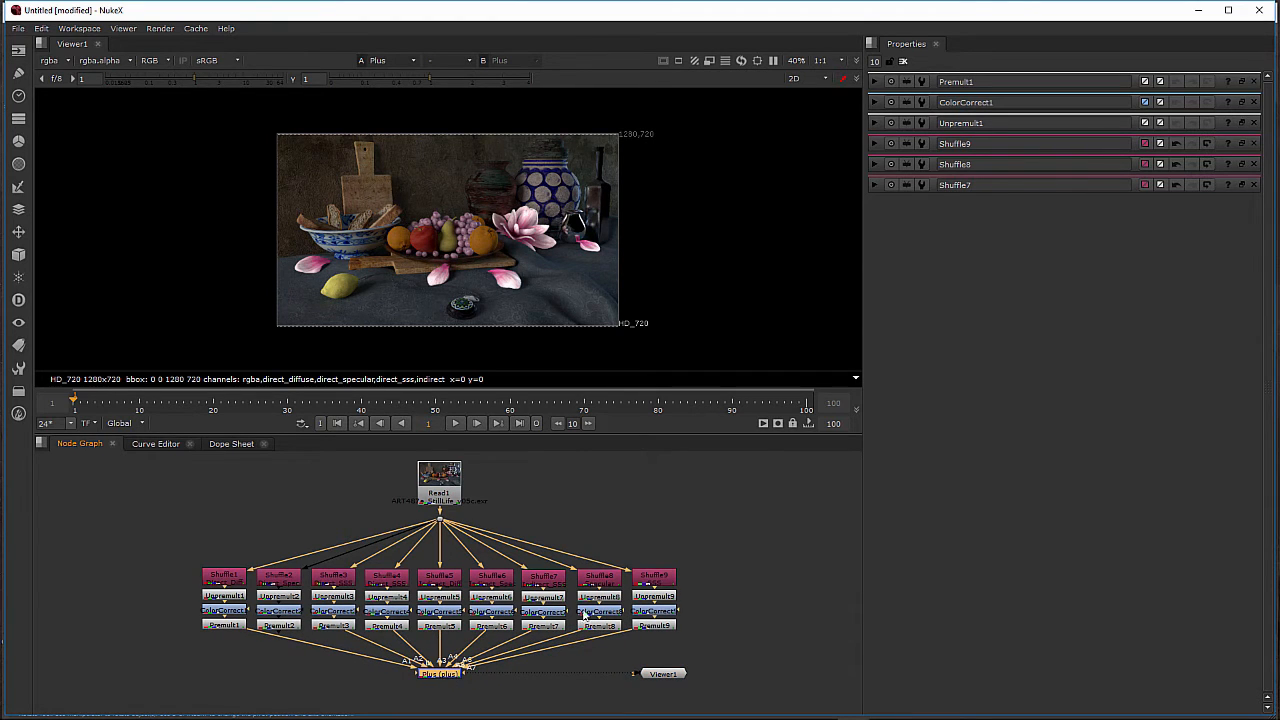
{"action": "left_click_drag", "start_coordinate": [658, 674], "coordinate": [597, 697]}
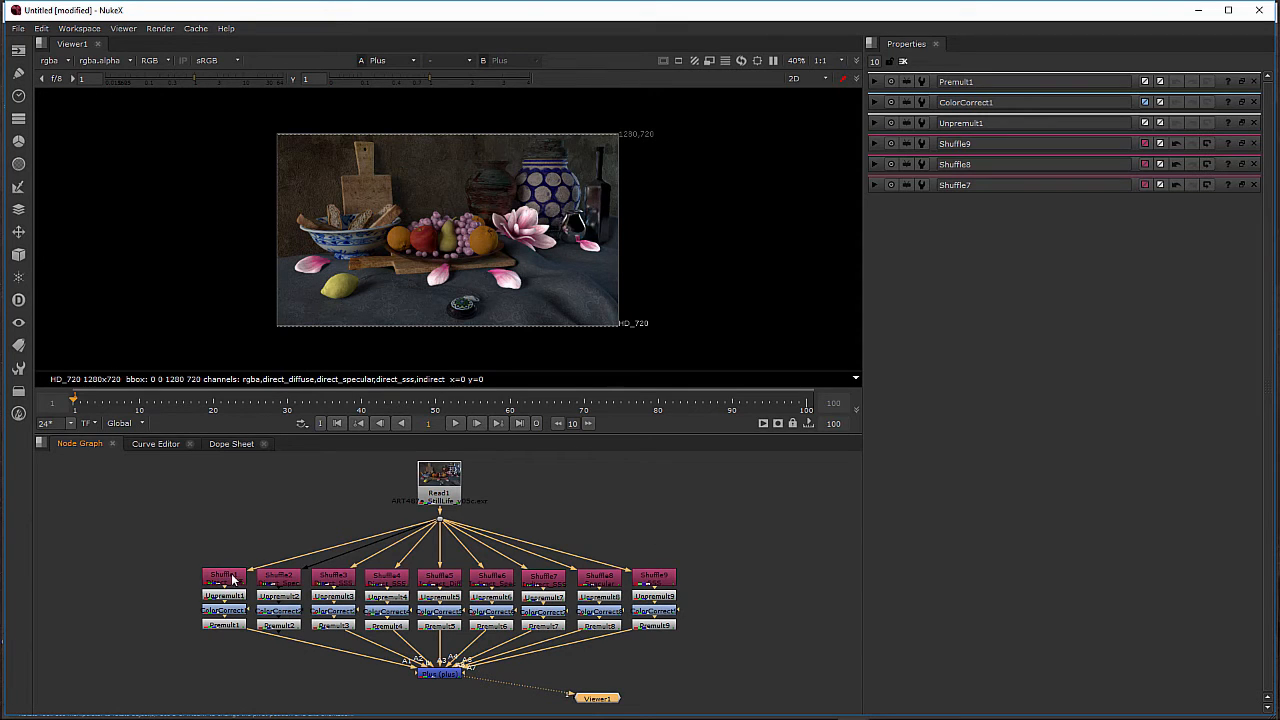
{"action": "left_click_drag", "start_coordinate": [434, 677], "coordinate": [434, 681]}
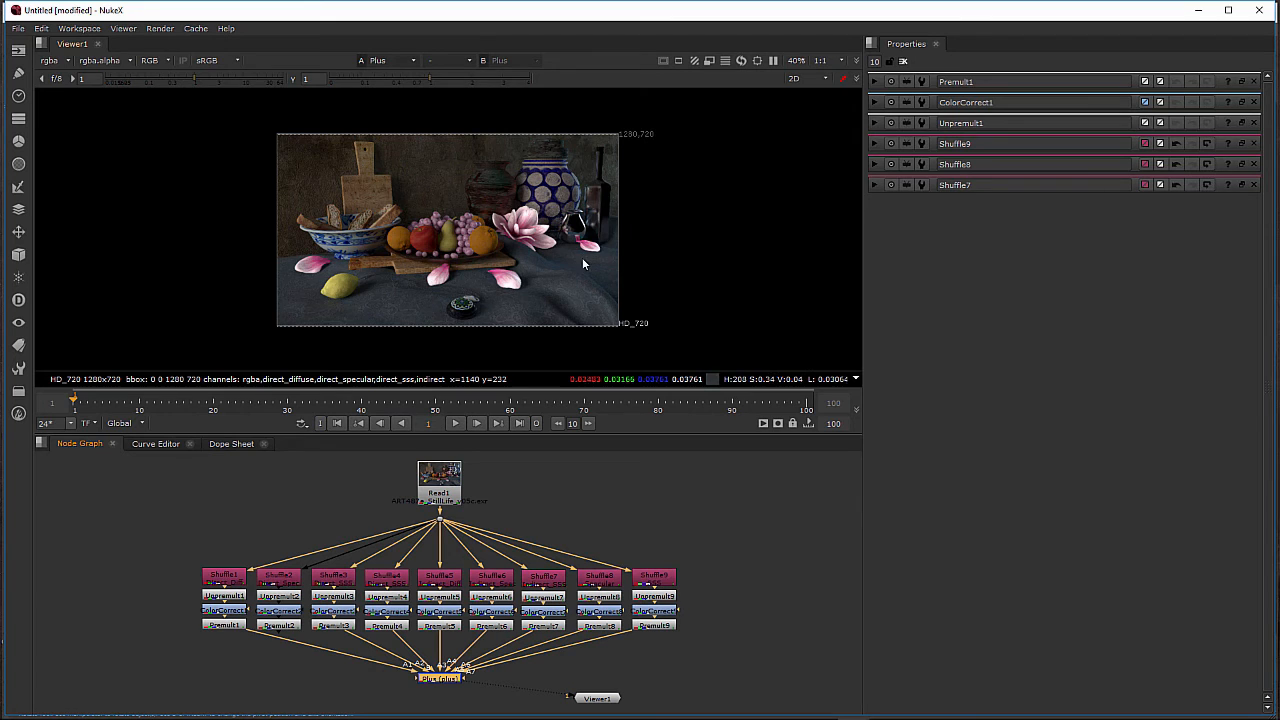
Step: Compare the original Read1 render with the Plus merge in the viewer, looking closely at the bottle and vases
{"action": "scroll", "coordinate": [590, 237], "scroll_direction": "up", "scroll_amount": 2}
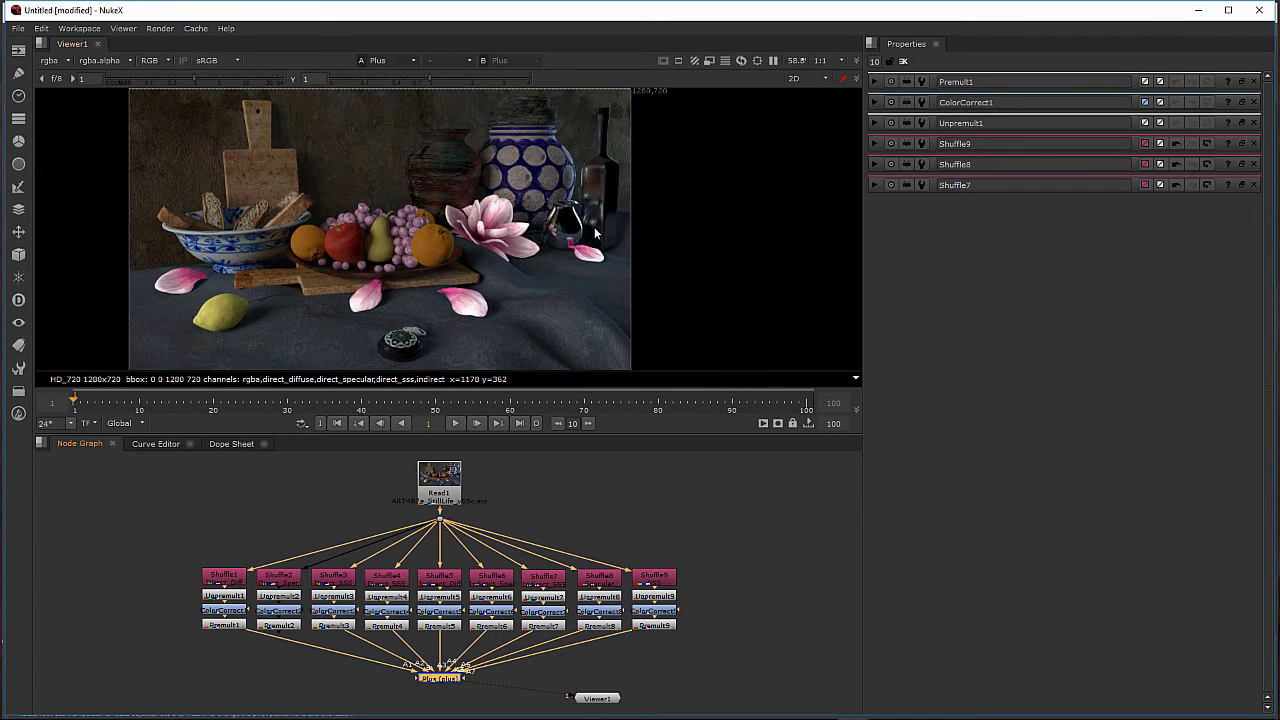
{"action": "scroll", "coordinate": [601, 215], "scroll_direction": "up", "scroll_amount": 1}
{"action": "scroll", "coordinate": [601, 215], "scroll_direction": "up", "scroll_amount": 3}
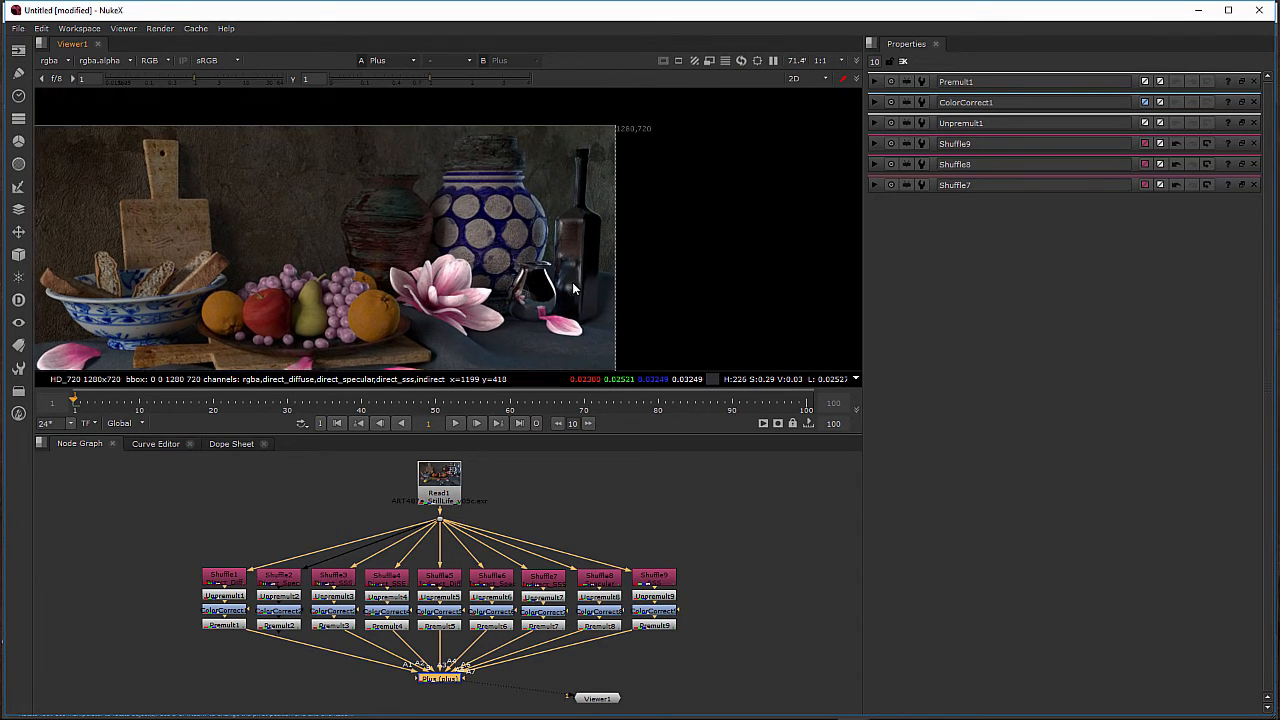
{"action": "scroll", "coordinate": [570, 286], "scroll_direction": "down", "scroll_amount": 1}
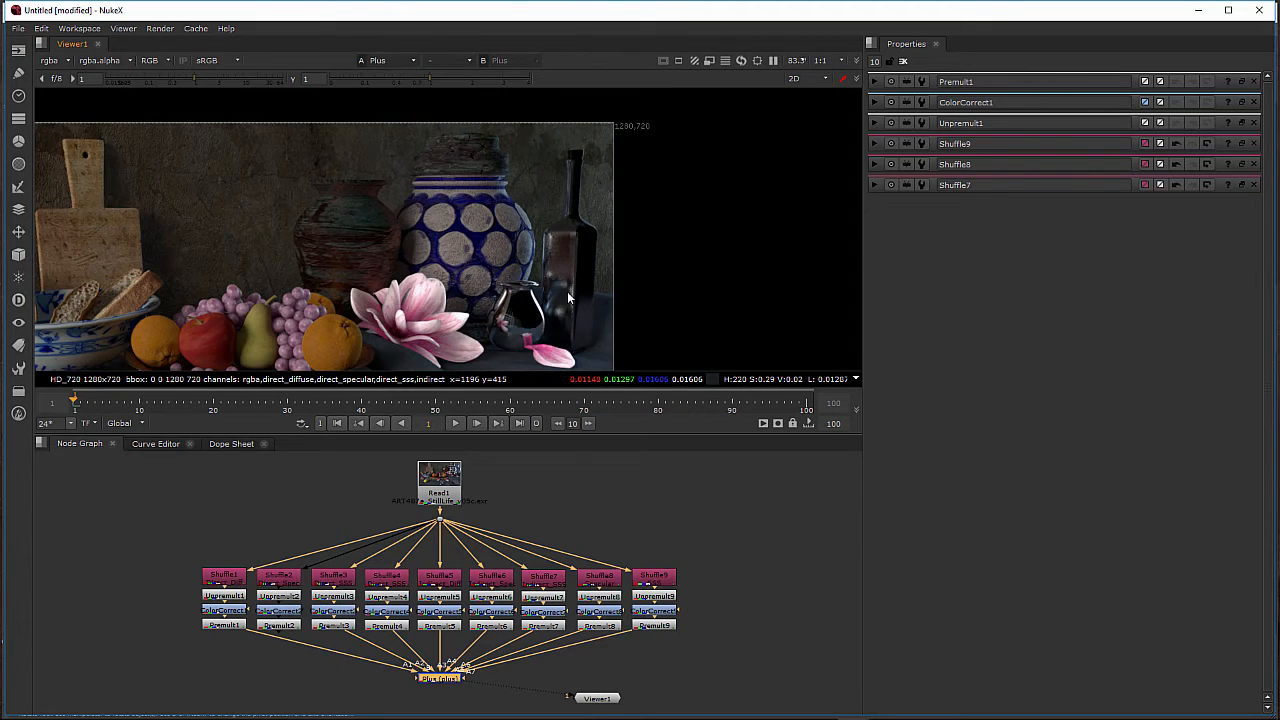
{"action": "middle_click_drag", "start_coordinate": [570, 293], "coordinate": [572, 263]}
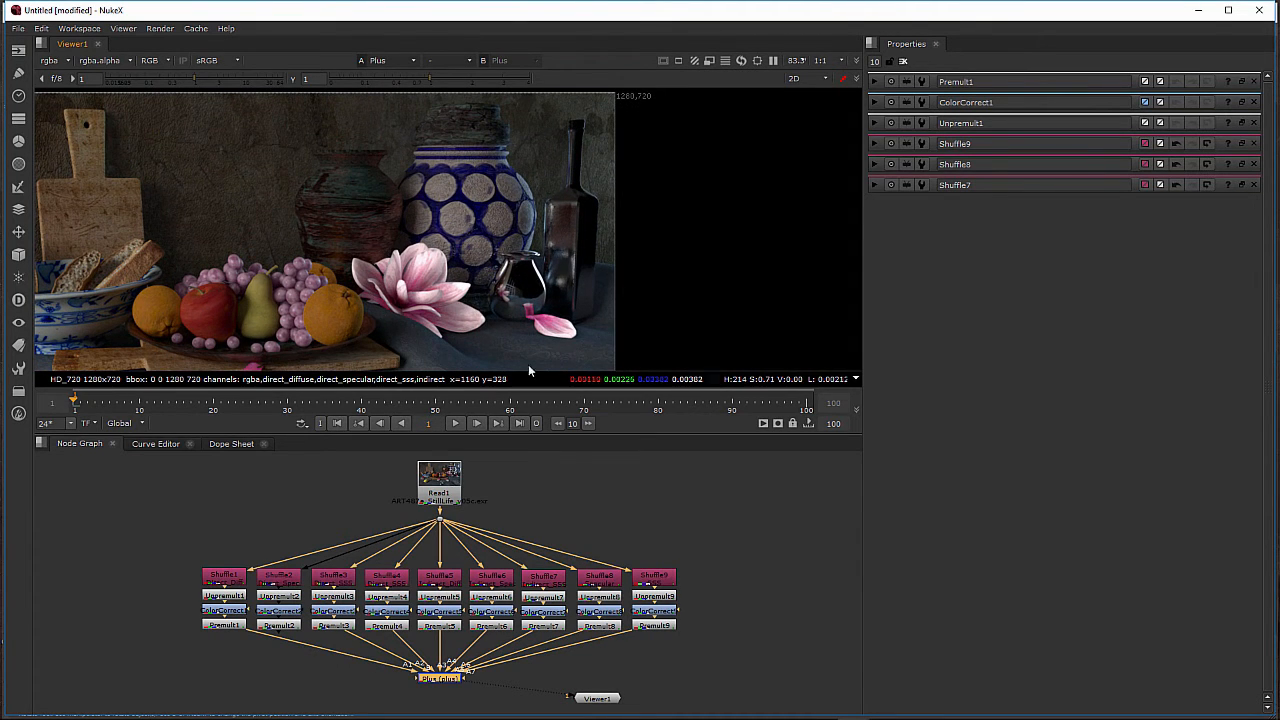
{"action": "left_click", "coordinate": [445, 485]}
{"action": "key", "text": "1"}
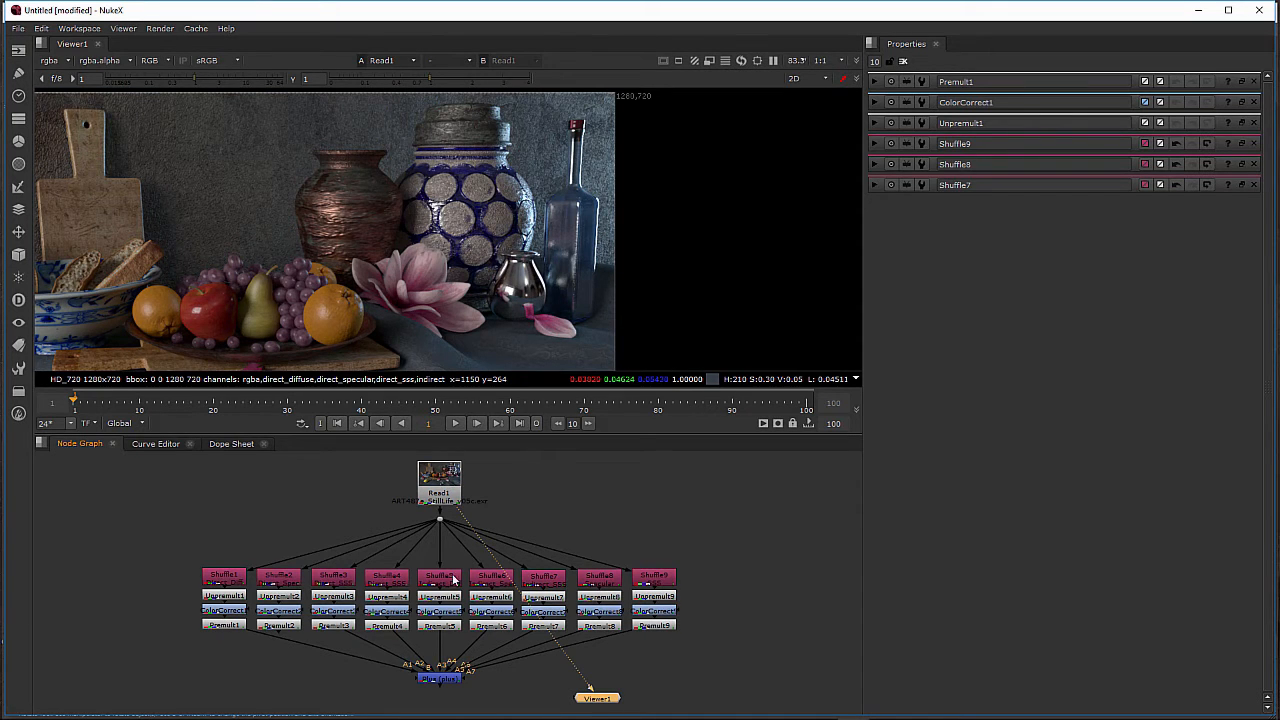
{"action": "left_click", "coordinate": [440, 679]}
{"action": "key", "text": "1"}
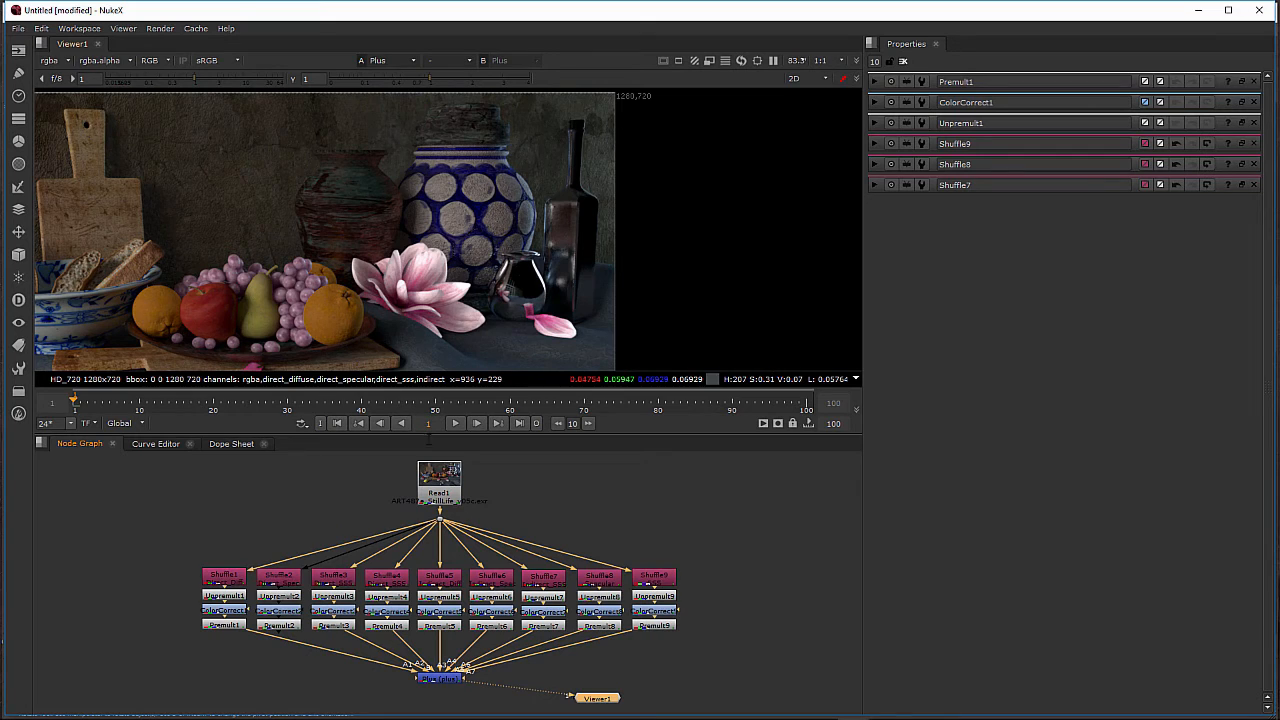
{"action": "left_click", "coordinate": [437, 681]}
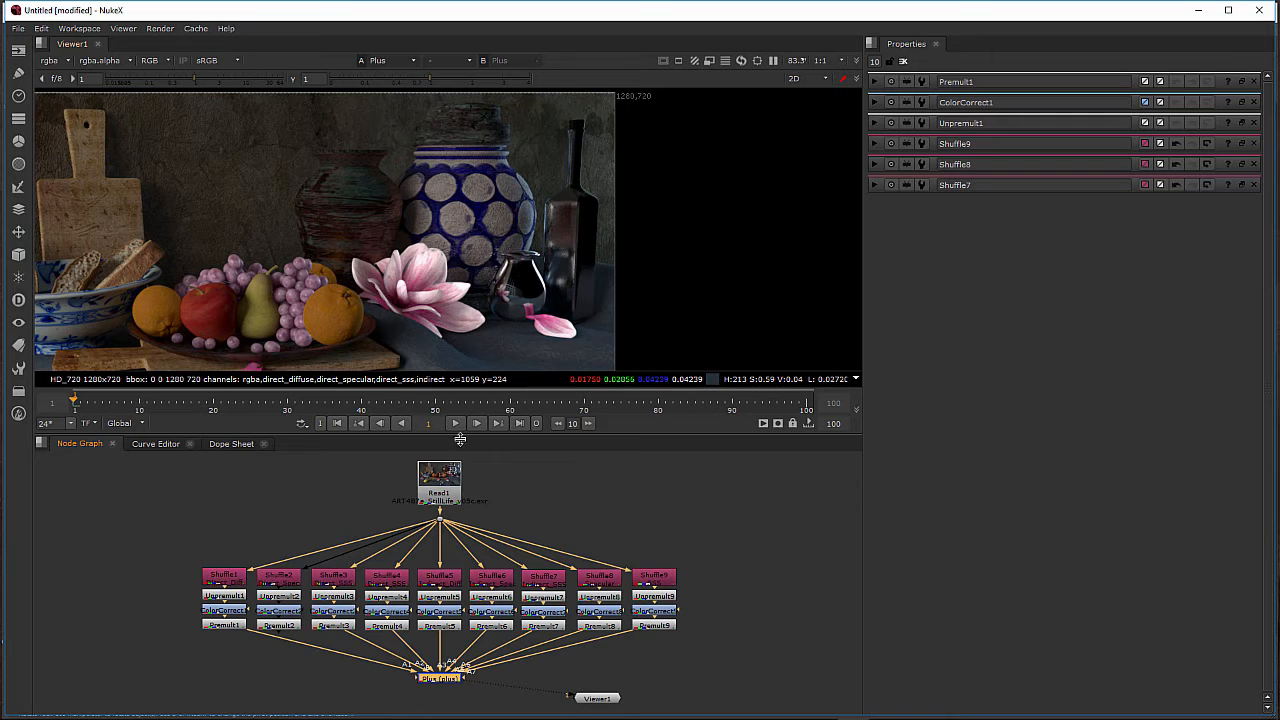
Step: Check the Shuffle8 and Shuffle2 passes, and connect the missing Premult2 branch to the viewed Plus merge
{"action": "left_click", "coordinate": [598, 578]}
{"action": "key", "text": "1"}
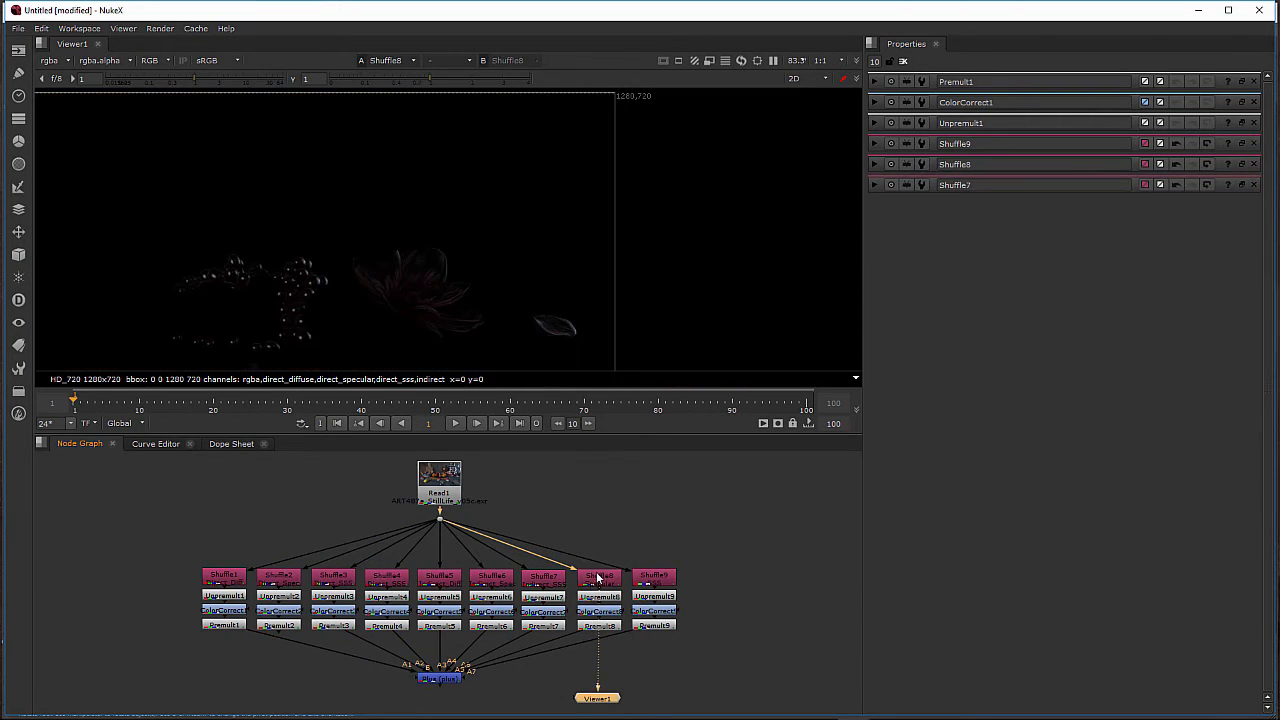
{"action": "left_click", "coordinate": [280, 578]}
{"action": "key", "text": "1"}
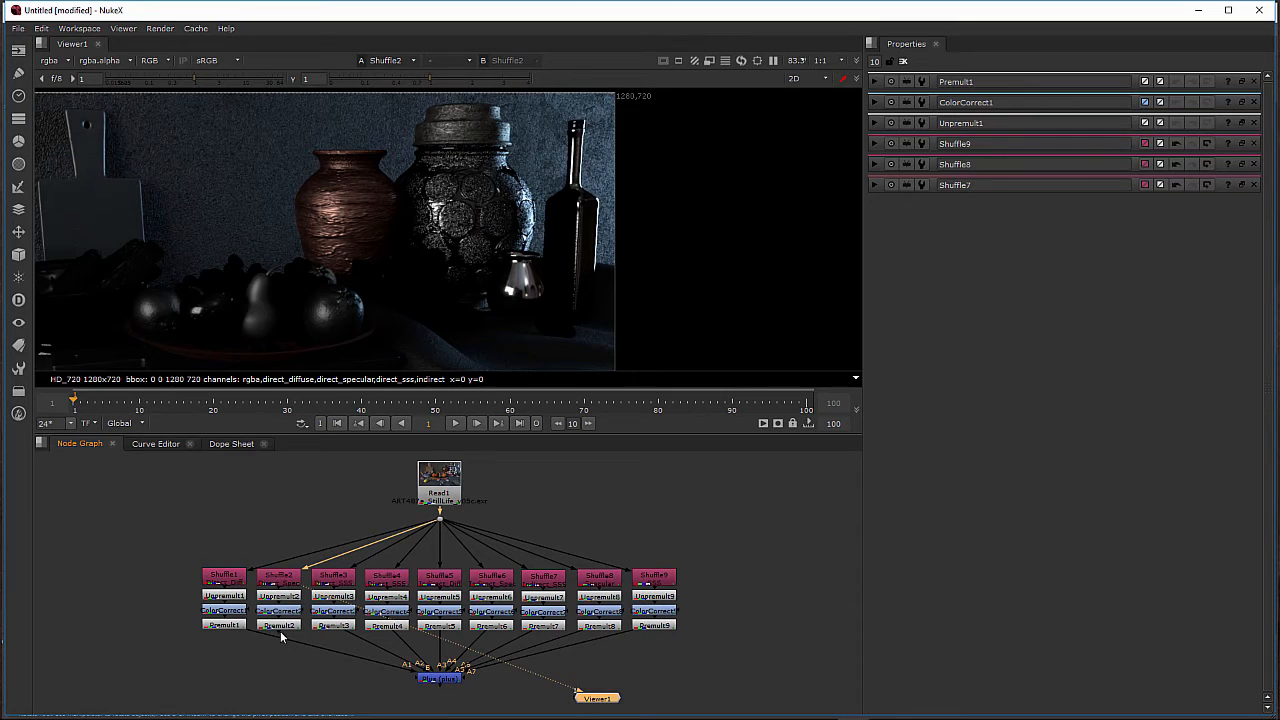
{"action": "left_click", "coordinate": [437, 680]}
{"action": "key", "text": "1"}
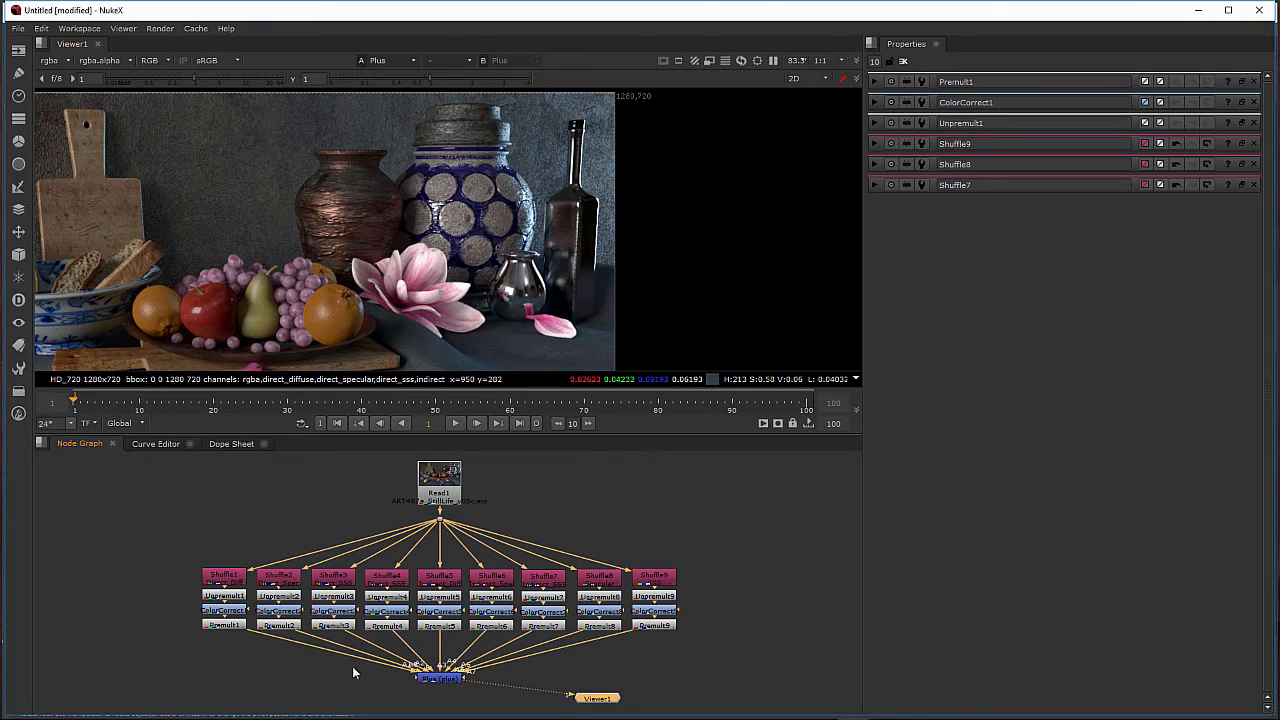
Step: Compare the Read1 render with the Plus merge that includes the Premult2 branch
{"action": "left_click", "coordinate": [440, 484]}
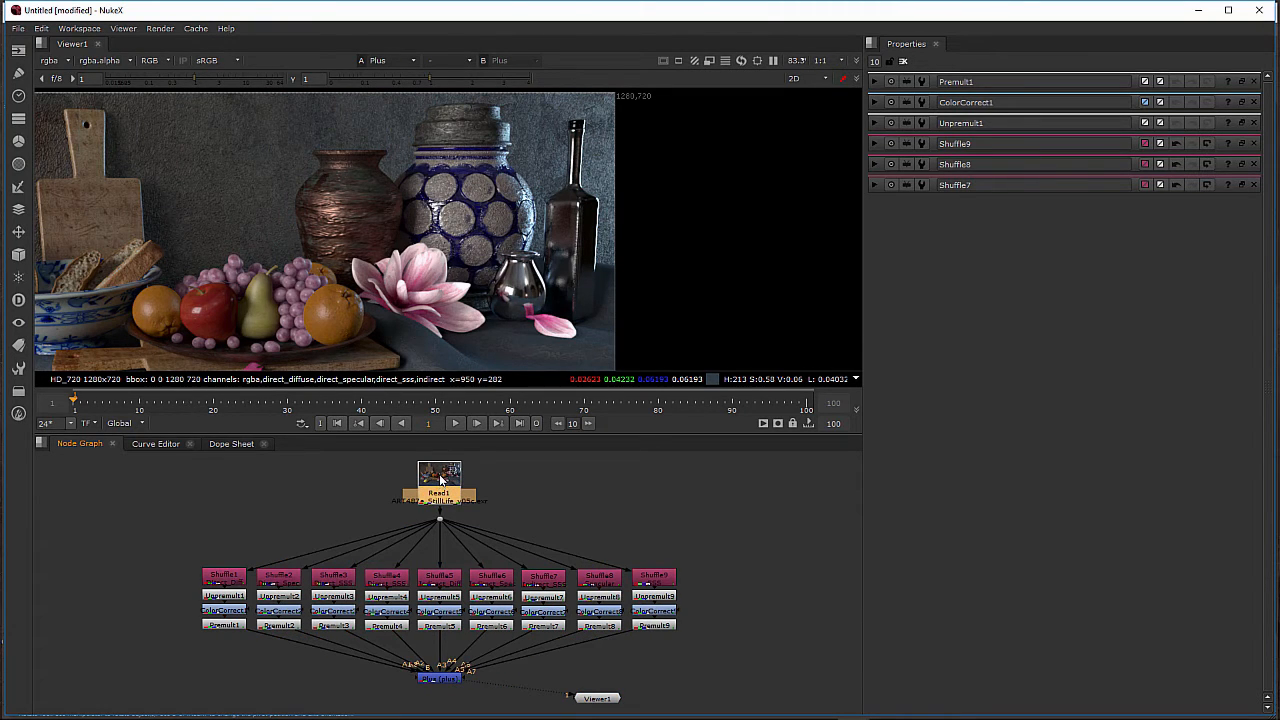
{"action": "key", "text": "1"}
{"action": "left_click", "coordinate": [439, 685]}
{"action": "key", "text": "1"}
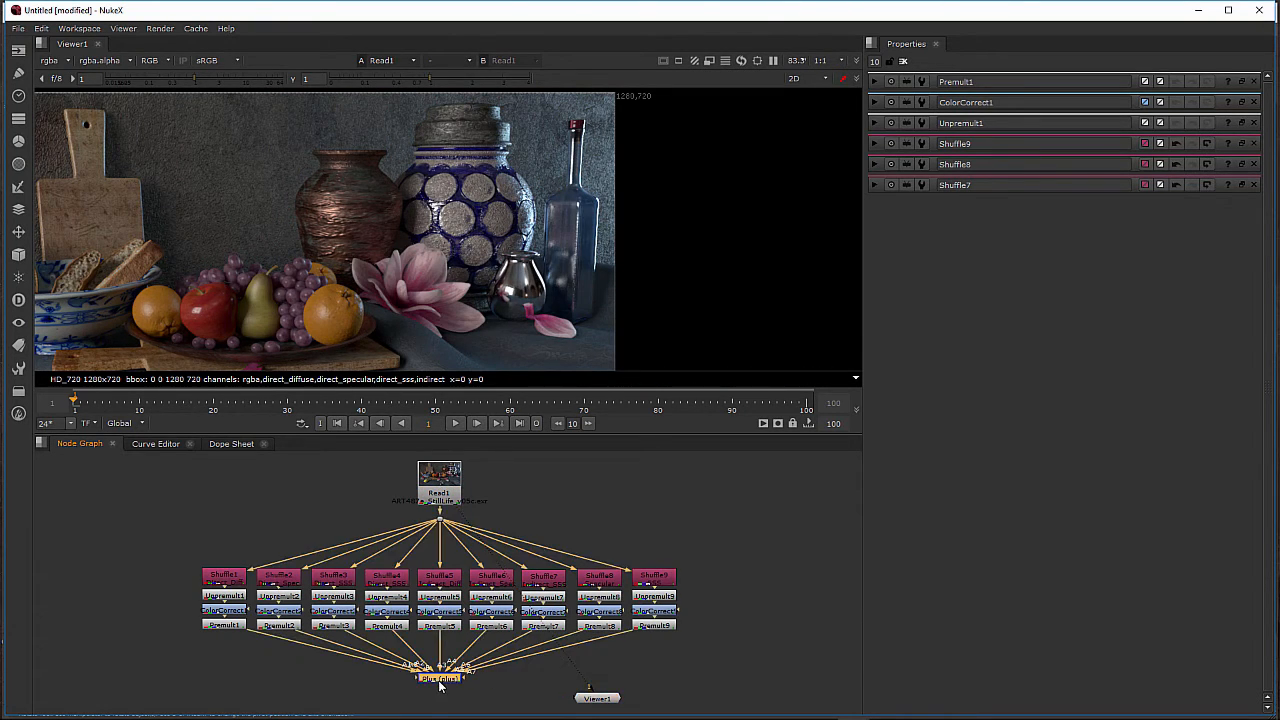
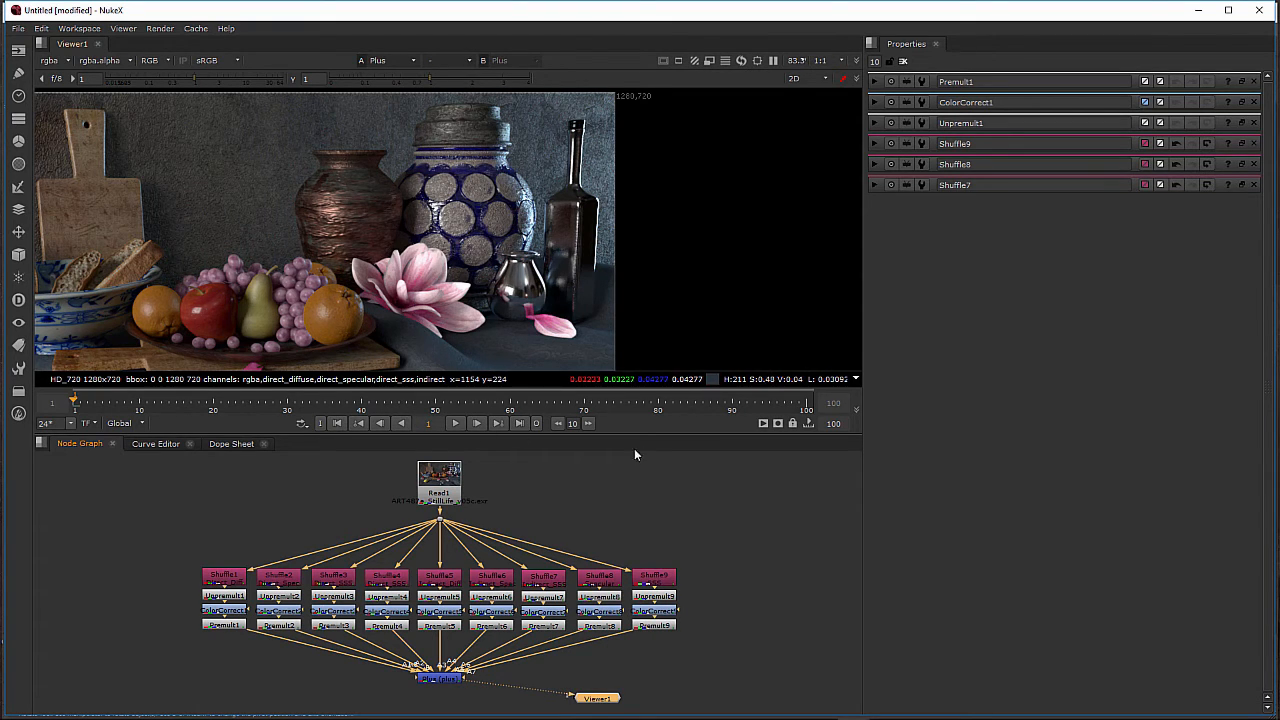
Step: View the Shuffle9, Shuffle7 and Shuffle4 passes in turn to look for duplicated subsurface contributions, and return to Shuffle9
{"action": "double_click", "coordinate": [655, 578]}
{"action": "key", "text": "1"}
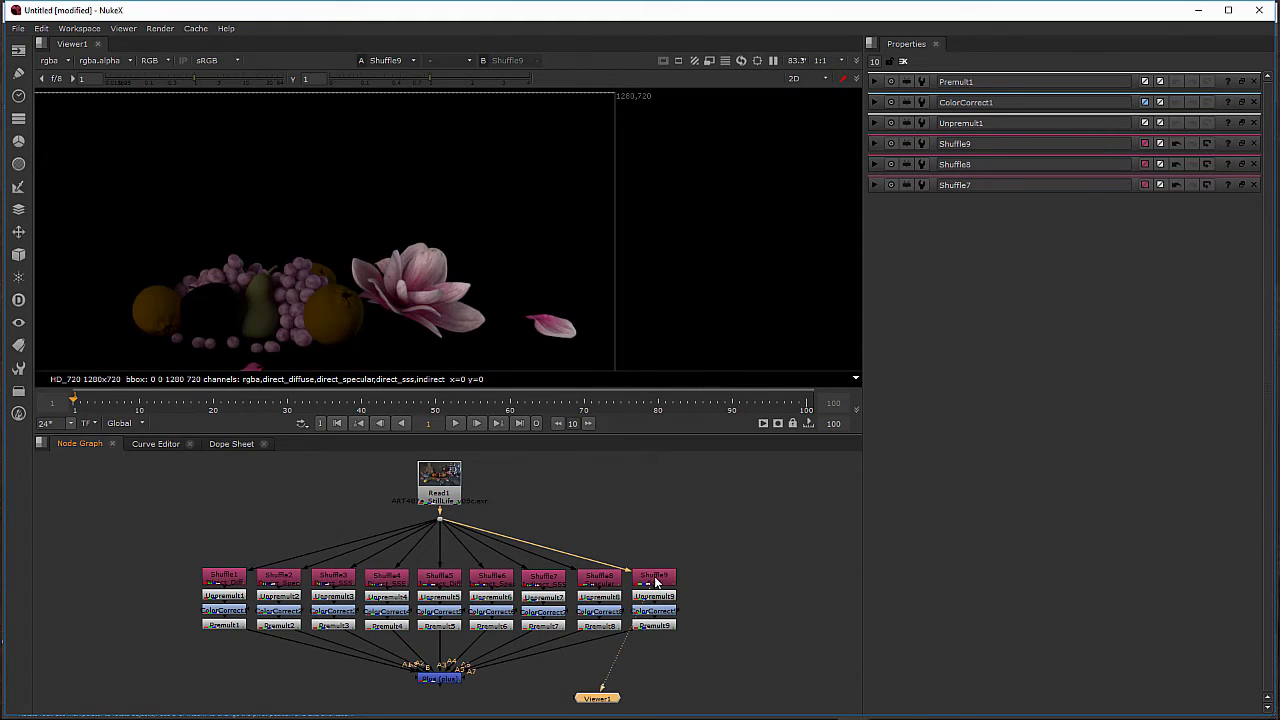
{"action": "double_click", "coordinate": [545, 579]}
{"action": "key", "text": "1"}
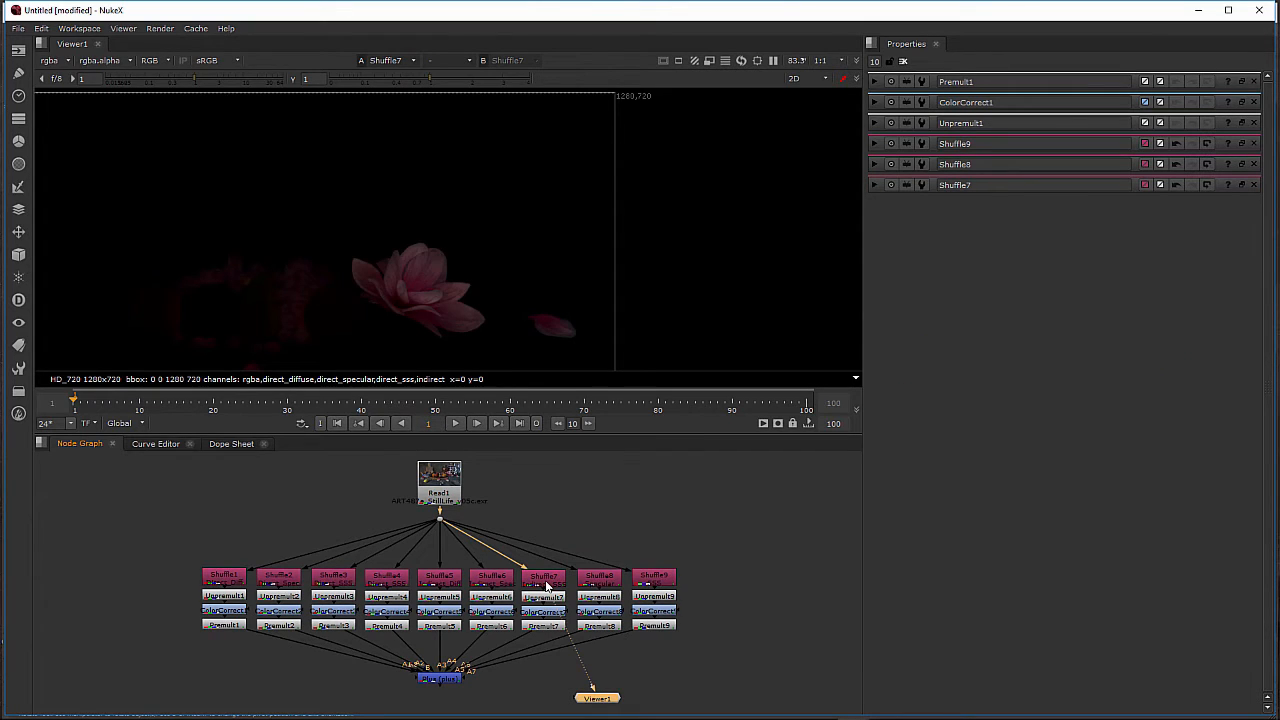
{"action": "left_click", "coordinate": [394, 584]}
{"action": "key", "text": "1"}
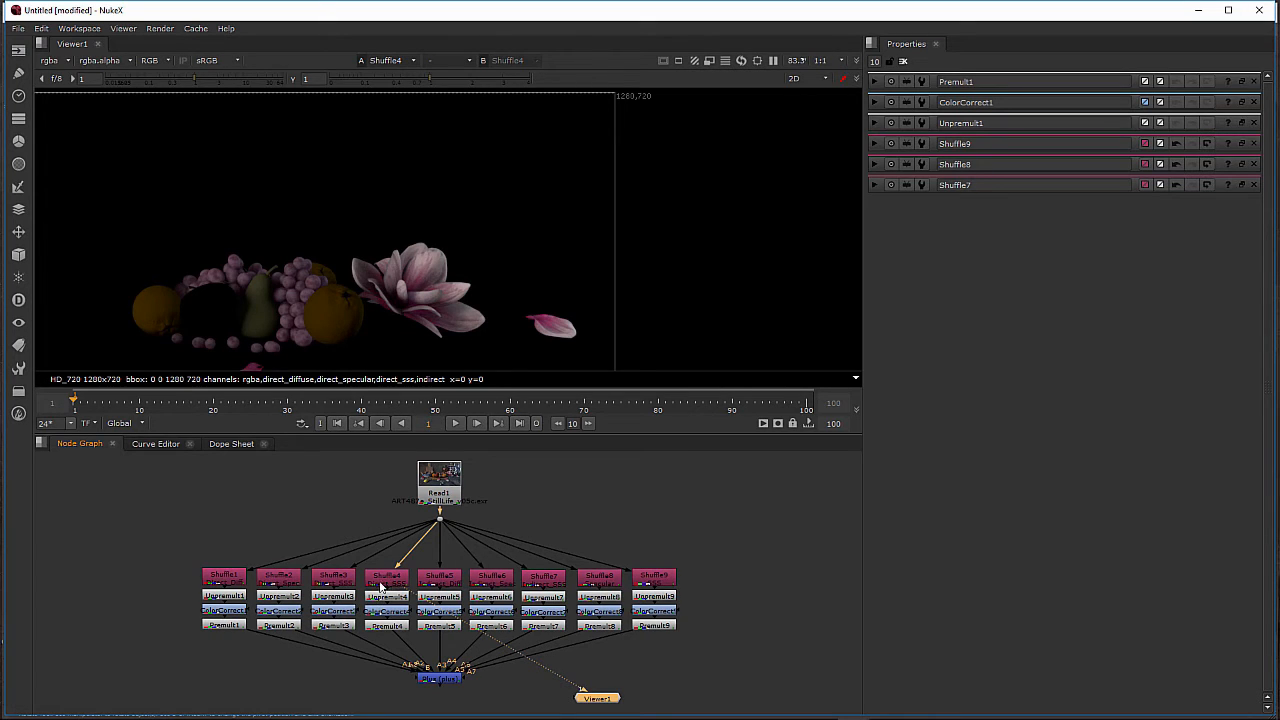
{"action": "double_click", "coordinate": [655, 577]}
{"action": "key", "text": "1"}
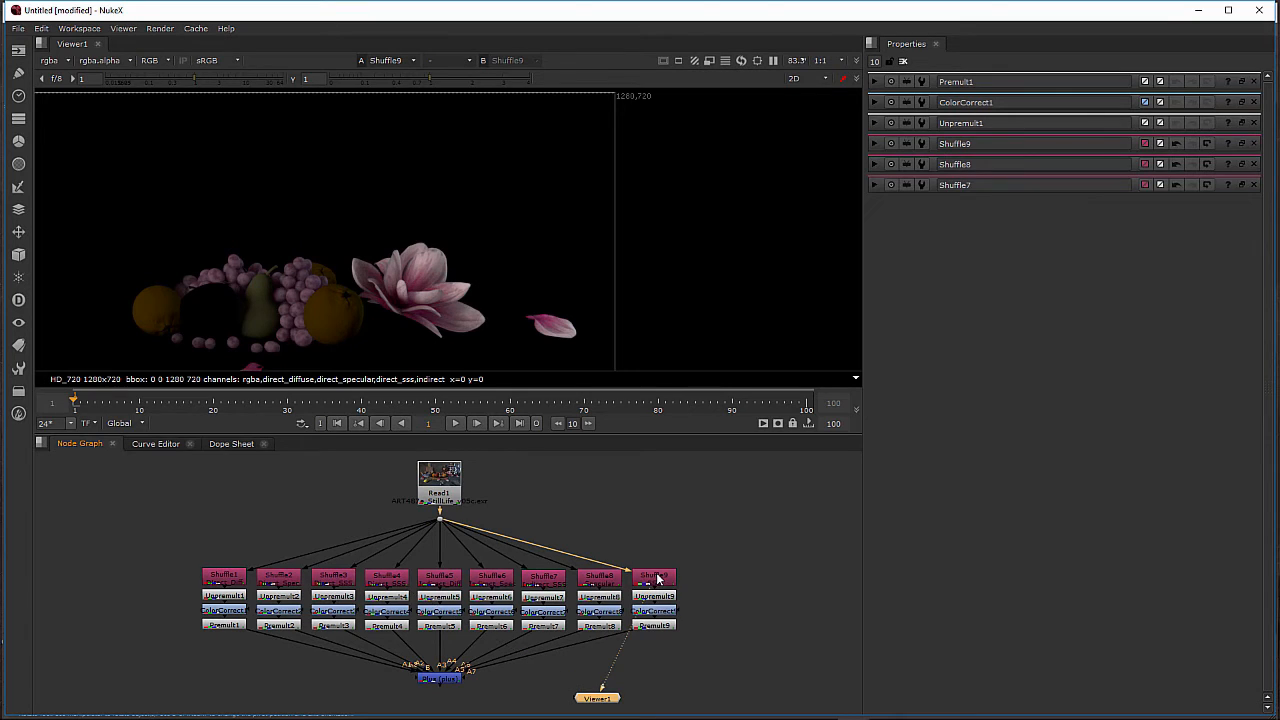
Step: Disconnect the Premult4 branch from the Plus merge and view the merged result
{"action": "left_click", "coordinate": [416, 655]}
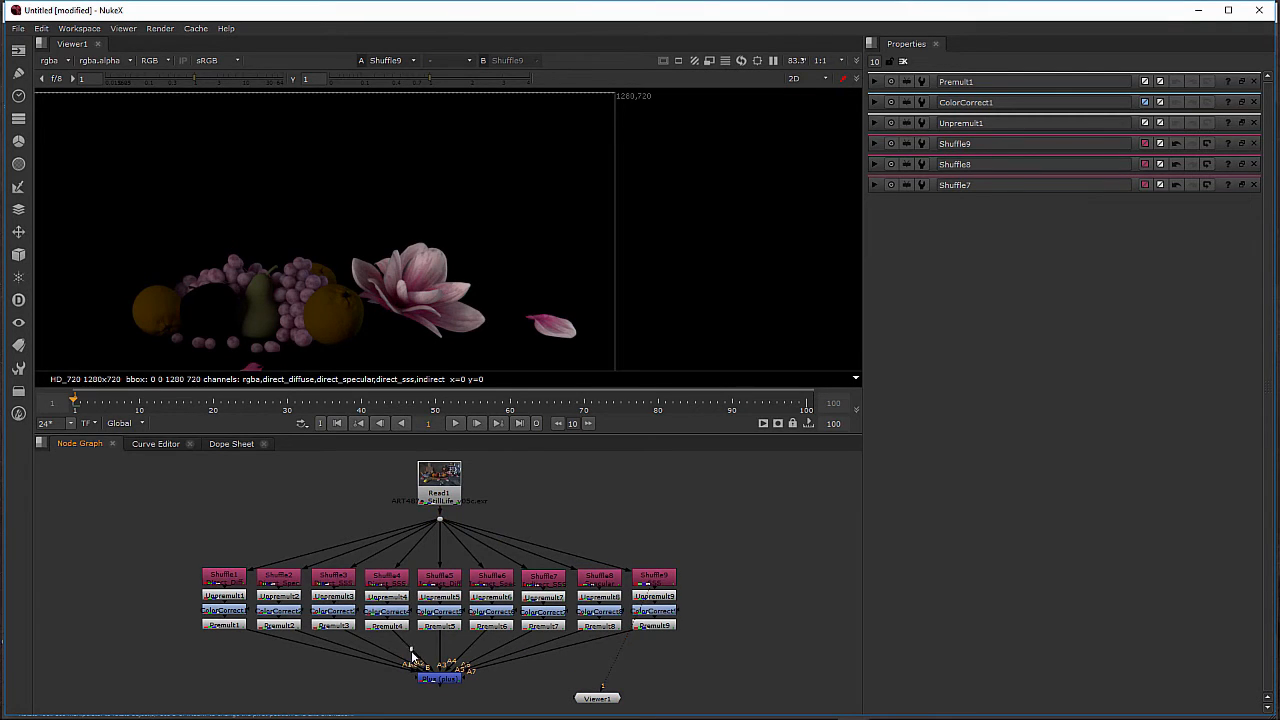
{"action": "left_click_drag", "start_coordinate": [430, 677], "coordinate": [418, 652]}
{"action": "left_click", "coordinate": [441, 680]}
{"action": "key", "text": "1"}
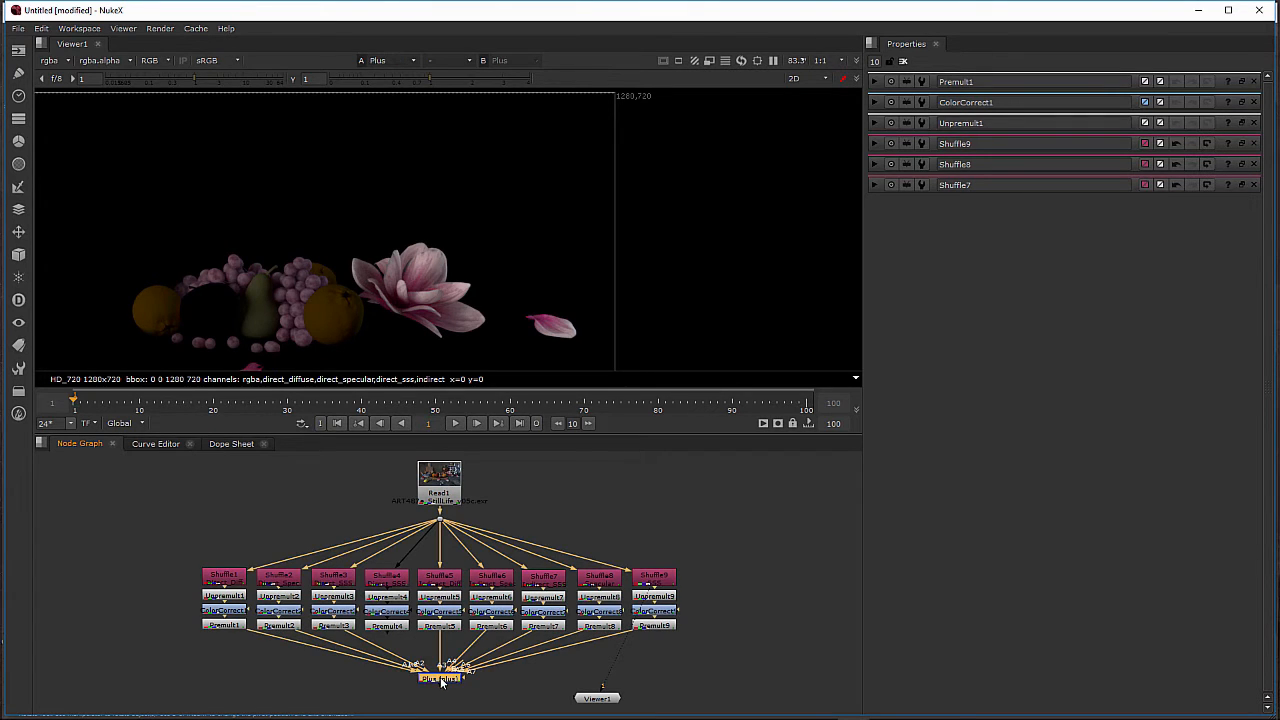
Step: Compare the Read1 render with the Plus merge without the Premult4 branch
{"action": "left_click", "coordinate": [441, 486]}
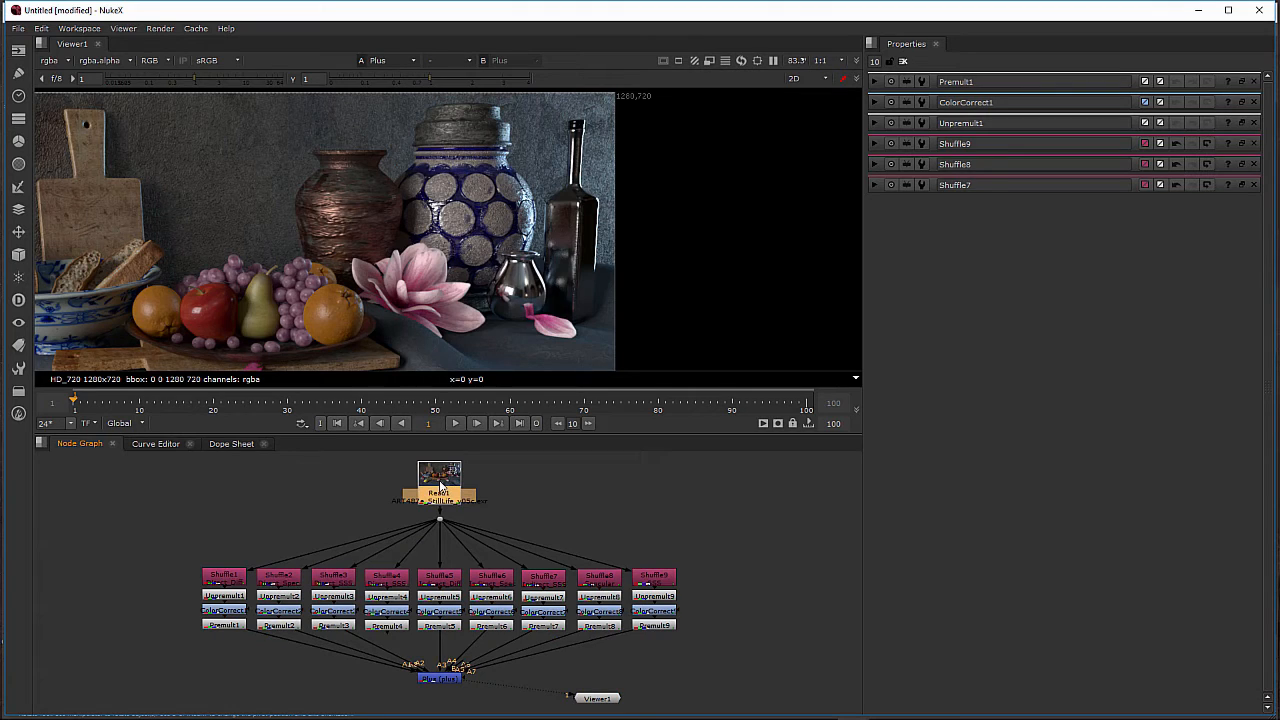
{"action": "key", "text": "1"}
{"action": "left_click", "coordinate": [437, 680]}
{"action": "key", "text": "1"}
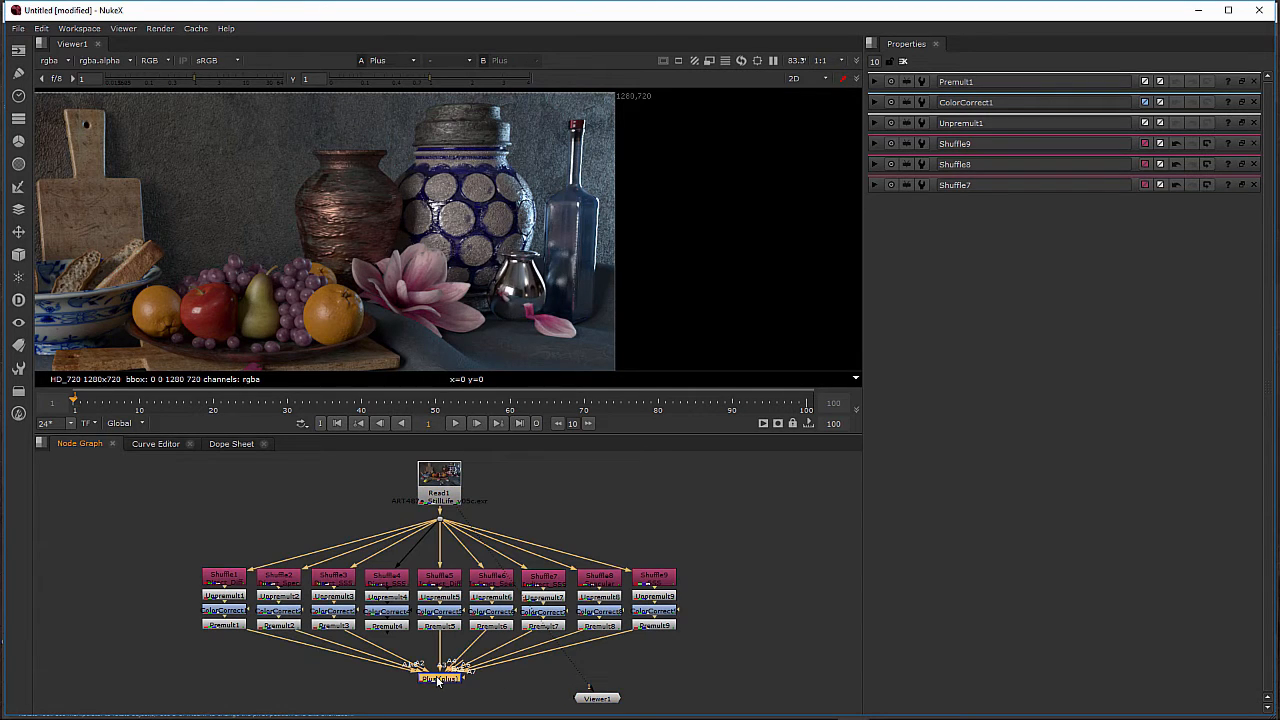
Step: Set the master gain of ColorCorrect9 to 0.45 in the Shuffle9 branch
{"action": "left_click", "coordinate": [662, 611]}
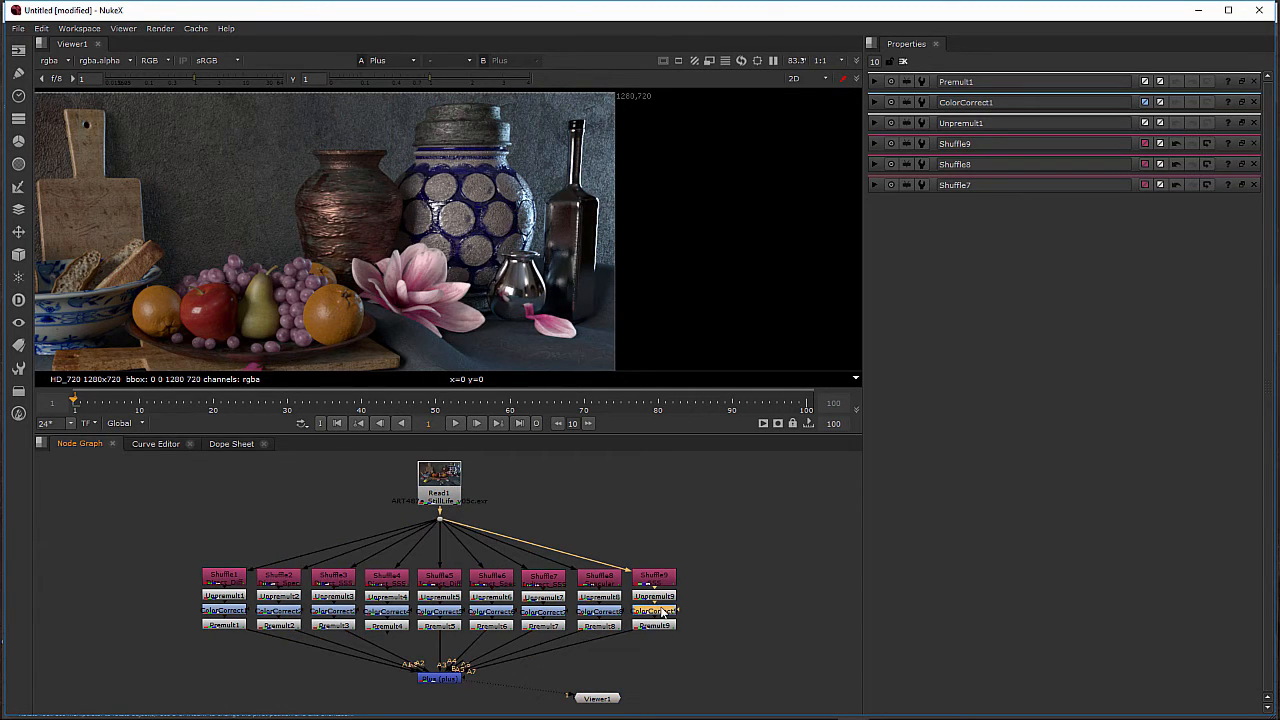
{"action": "double_click", "coordinate": [658, 613]}
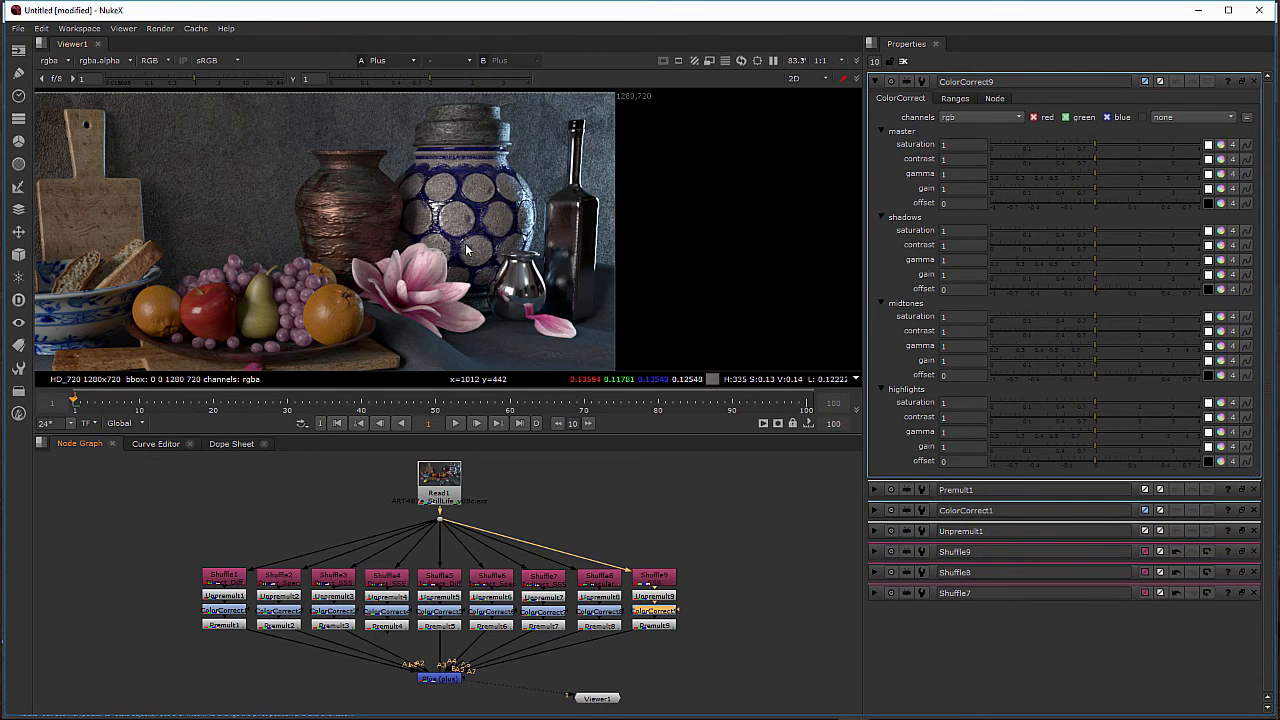
{"action": "scroll", "coordinate": [430, 255], "scroll_direction": "down", "scroll_amount": 1}
{"action": "scroll", "coordinate": [422, 257], "scroll_direction": "down", "scroll_amount": 1}
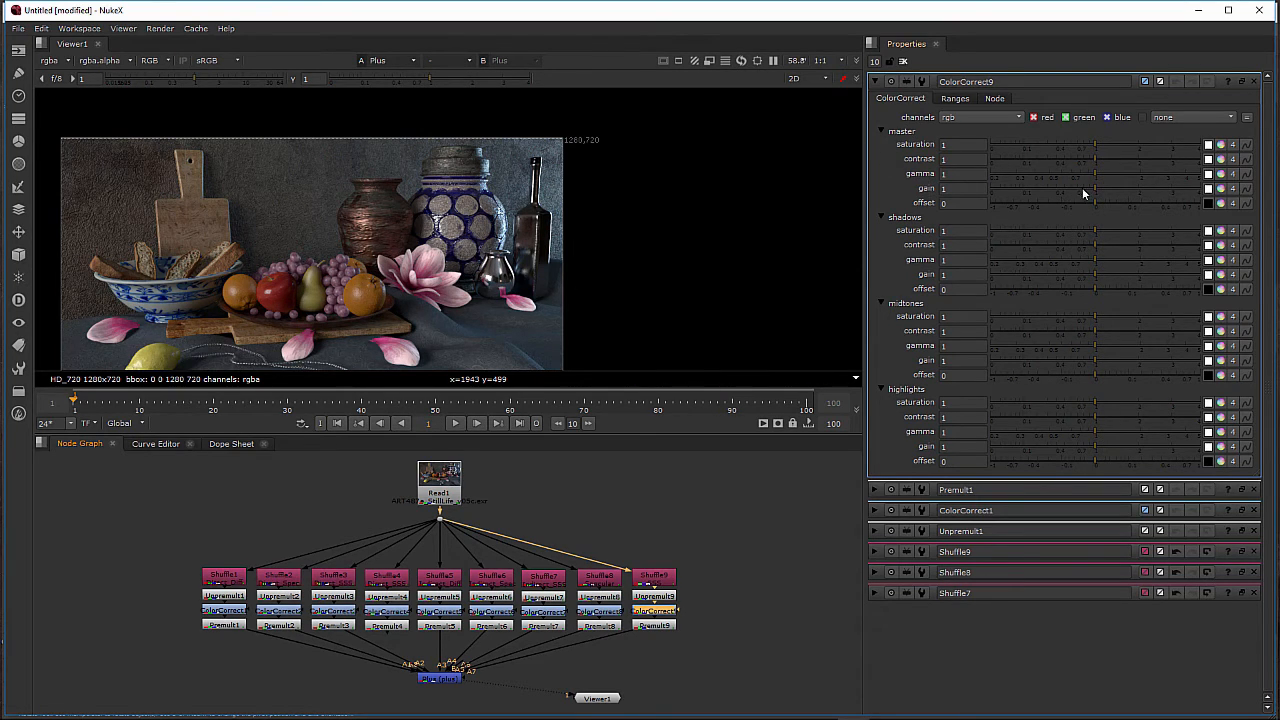
{"action": "left_click_drag", "start_coordinate": [1094, 191], "coordinate": [1049, 186]}
{"action": "mouse_move", "coordinate": [1031, 181]}
{"action": "left_mouse_down"}
{"action": "mouse_move", "coordinate": [1093, 188]}
{"action": "mouse_move", "coordinate": [1031, 186]}
{"action": "mouse_move", "coordinate": [1065, 187]}
{"action": "mouse_move", "coordinate": [1051, 186]}
{"action": "left_mouse_up"}
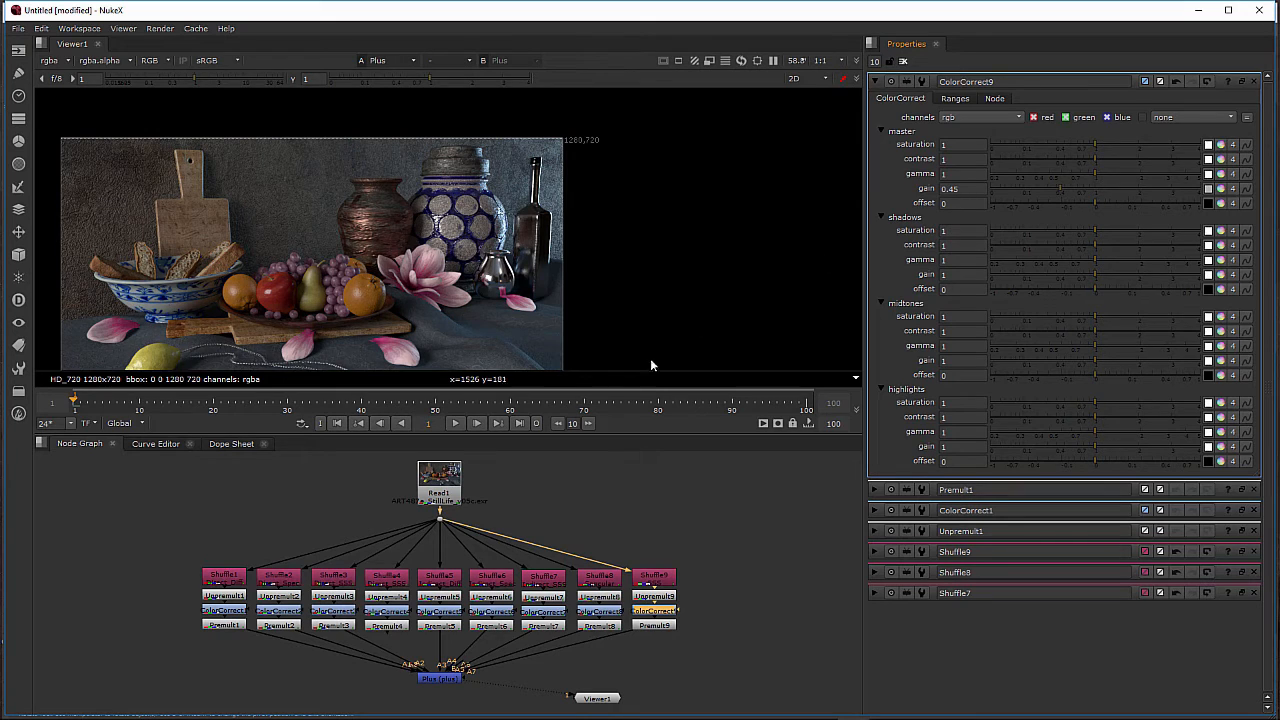
Step: Compare the Read1 render with the Plus merge after the ColorCorrect9 gain reduction
{"action": "left_click", "coordinate": [441, 476]}
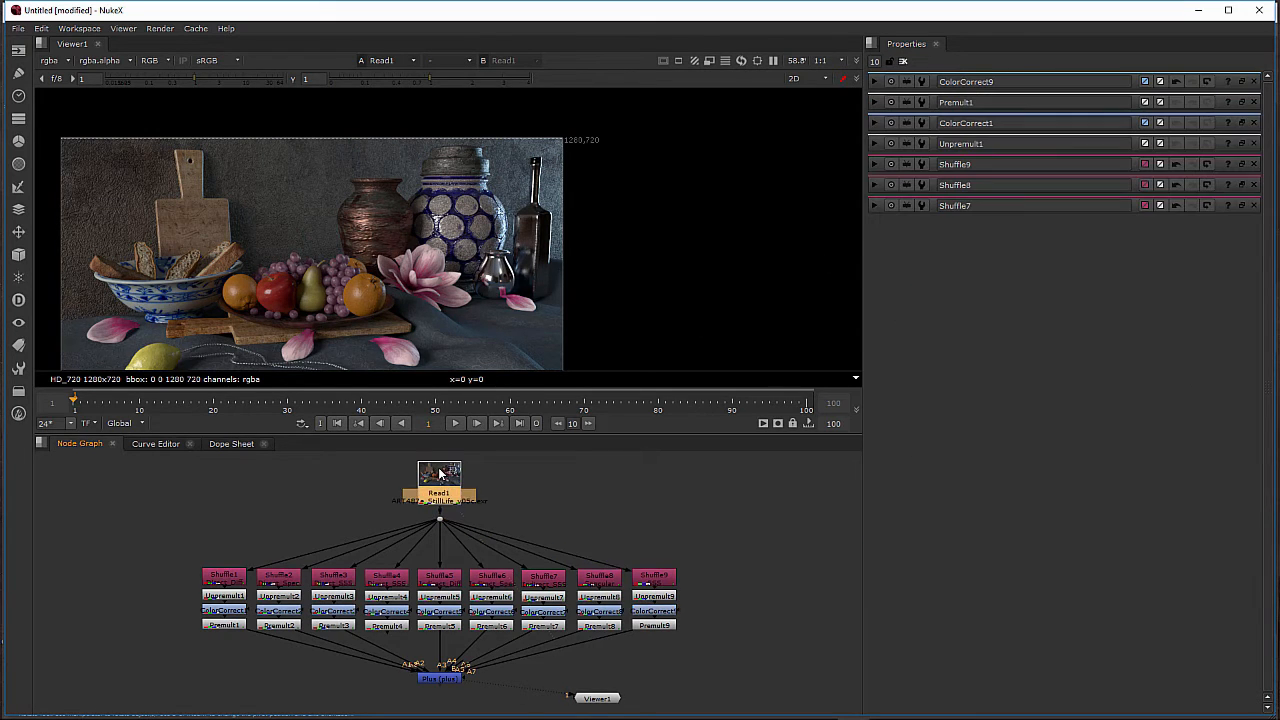
{"action": "key", "text": "1"}
{"action": "left_click", "coordinate": [445, 676]}
{"action": "key", "text": "1"}
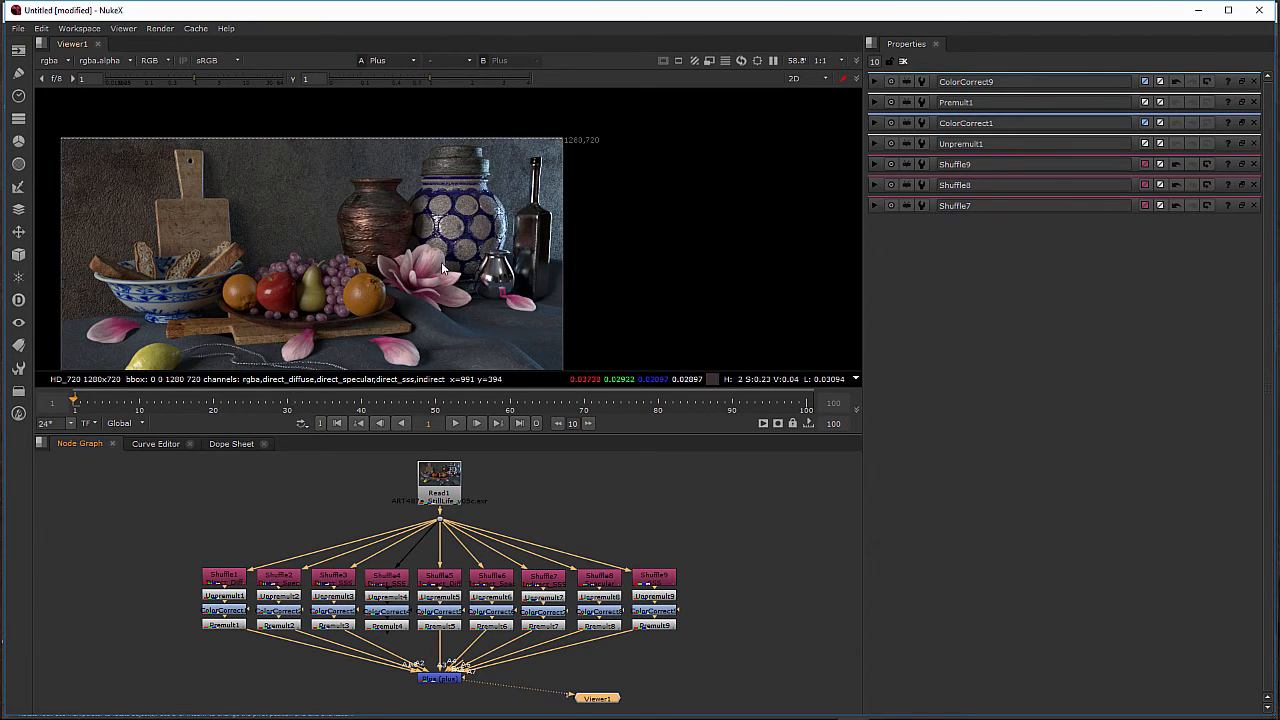
Step: Set the master gain of ColorCorrect7 to 1.48 in the Shuffle7 branch and view the Read1 render for comparison
{"action": "left_click", "coordinate": [543, 611]}
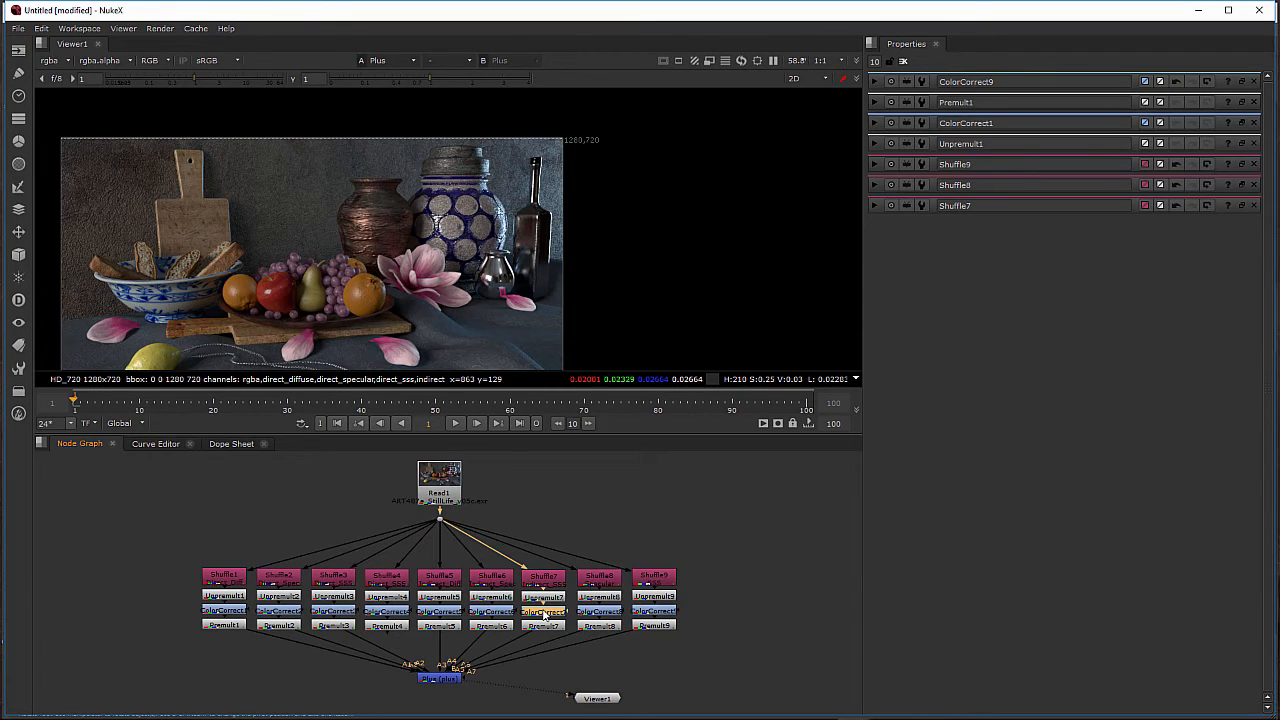
{"action": "double_click", "coordinate": [545, 613]}
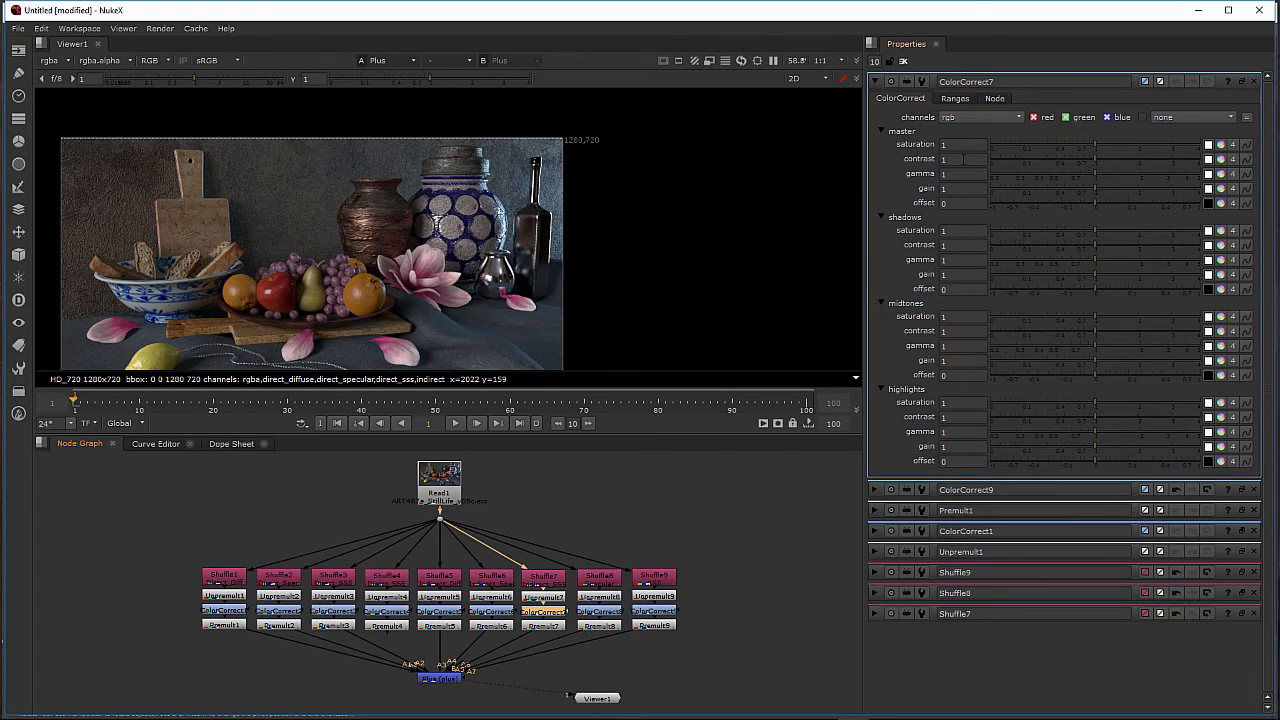
{"action": "left_click_drag", "start_coordinate": [1094, 185], "coordinate": [1124, 185]}
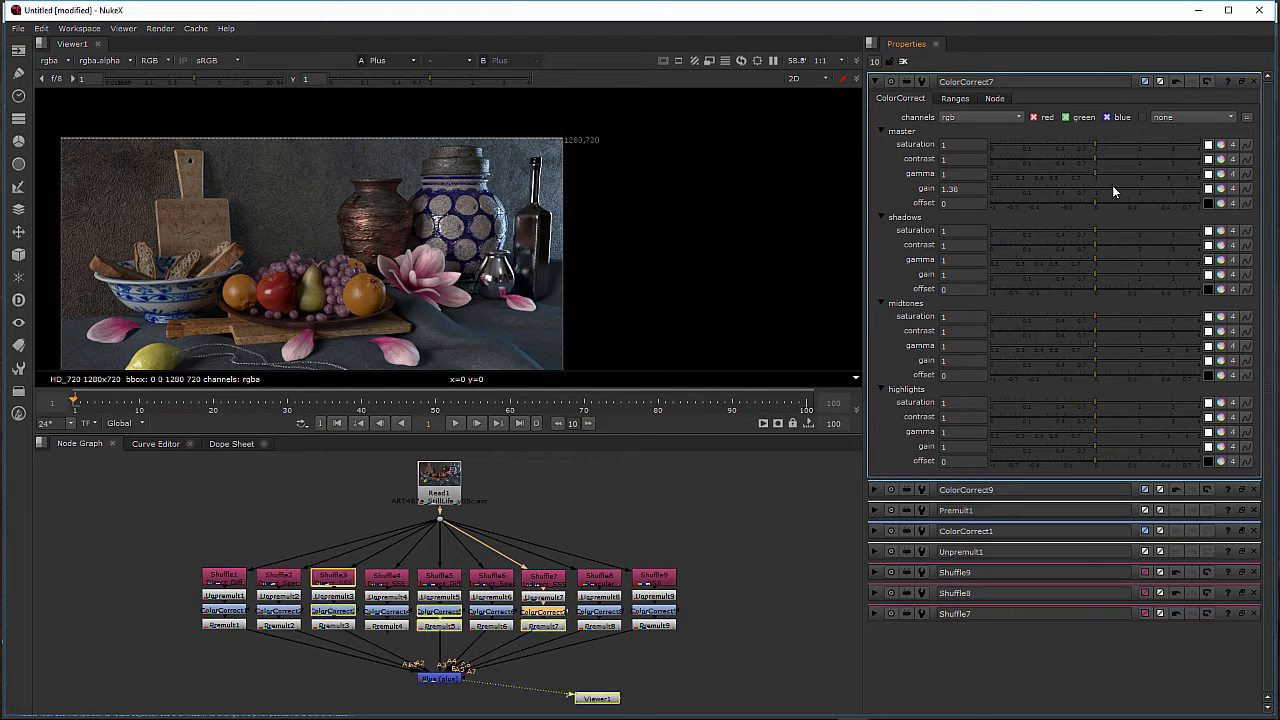
{"action": "left_click_drag", "start_coordinate": [1118, 185], "coordinate": [1117, 185]}
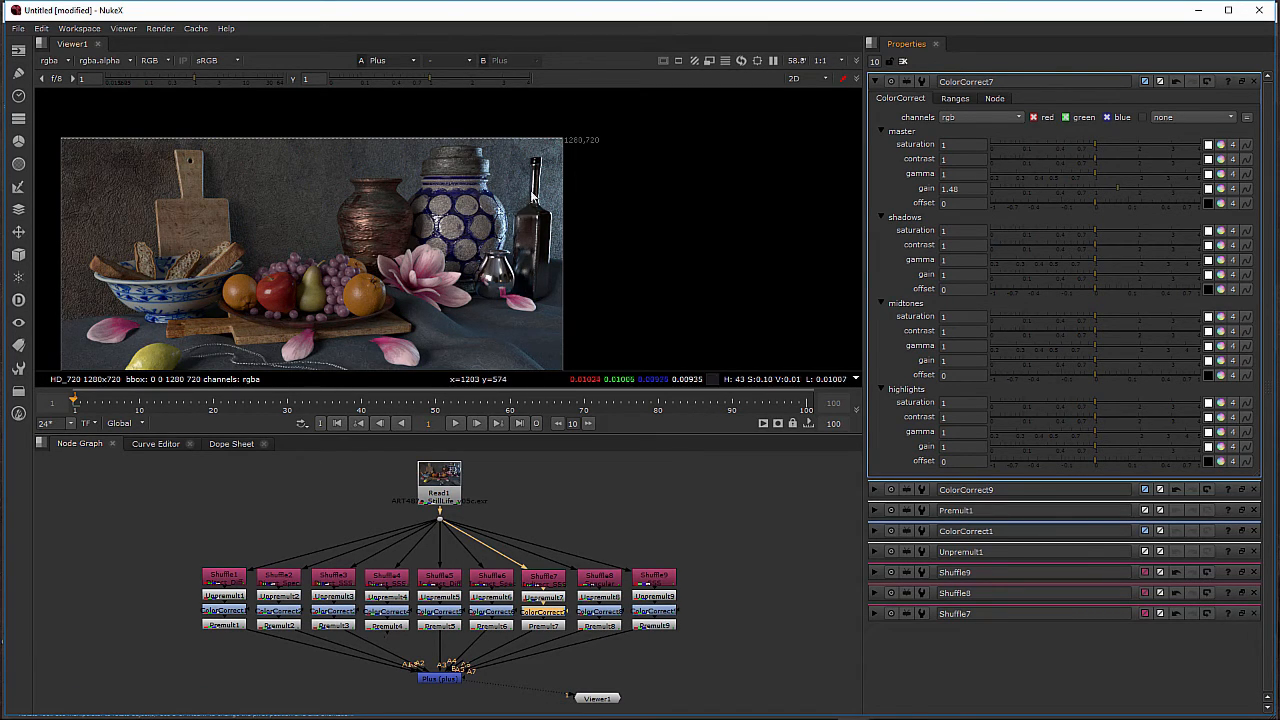
{"action": "left_click", "coordinate": [447, 475]}
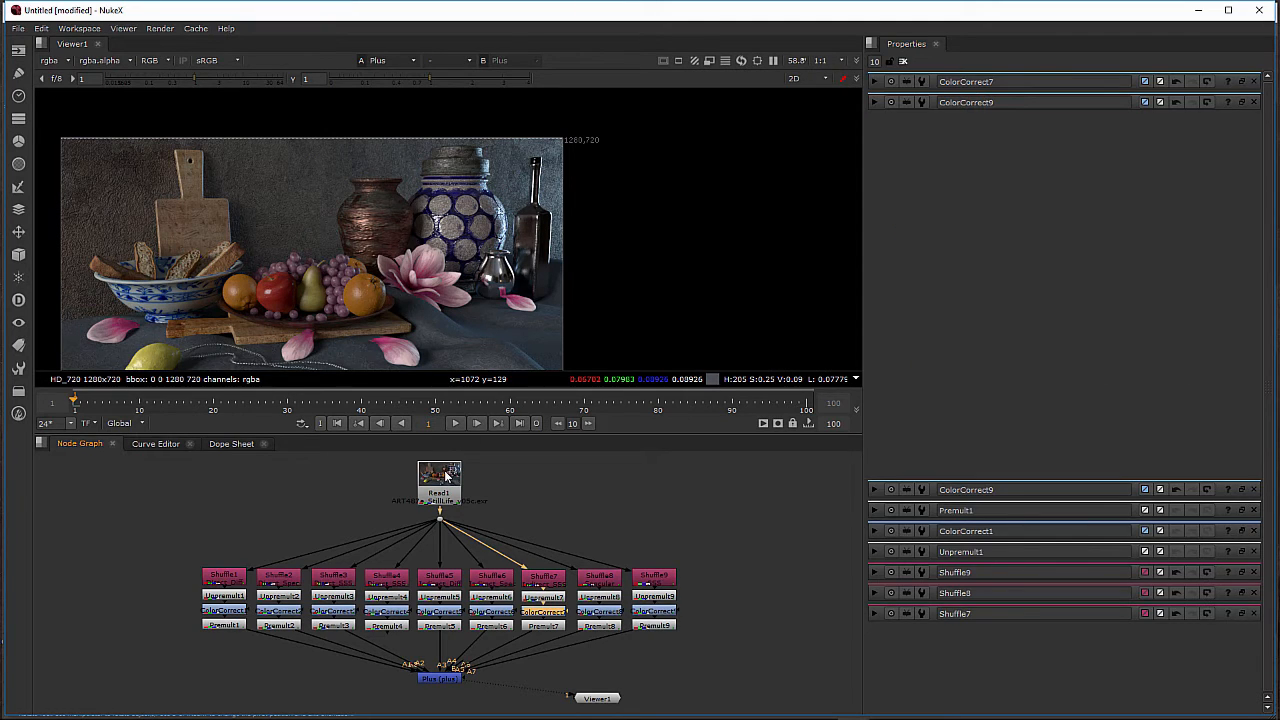
{"action": "key", "text": "1"}
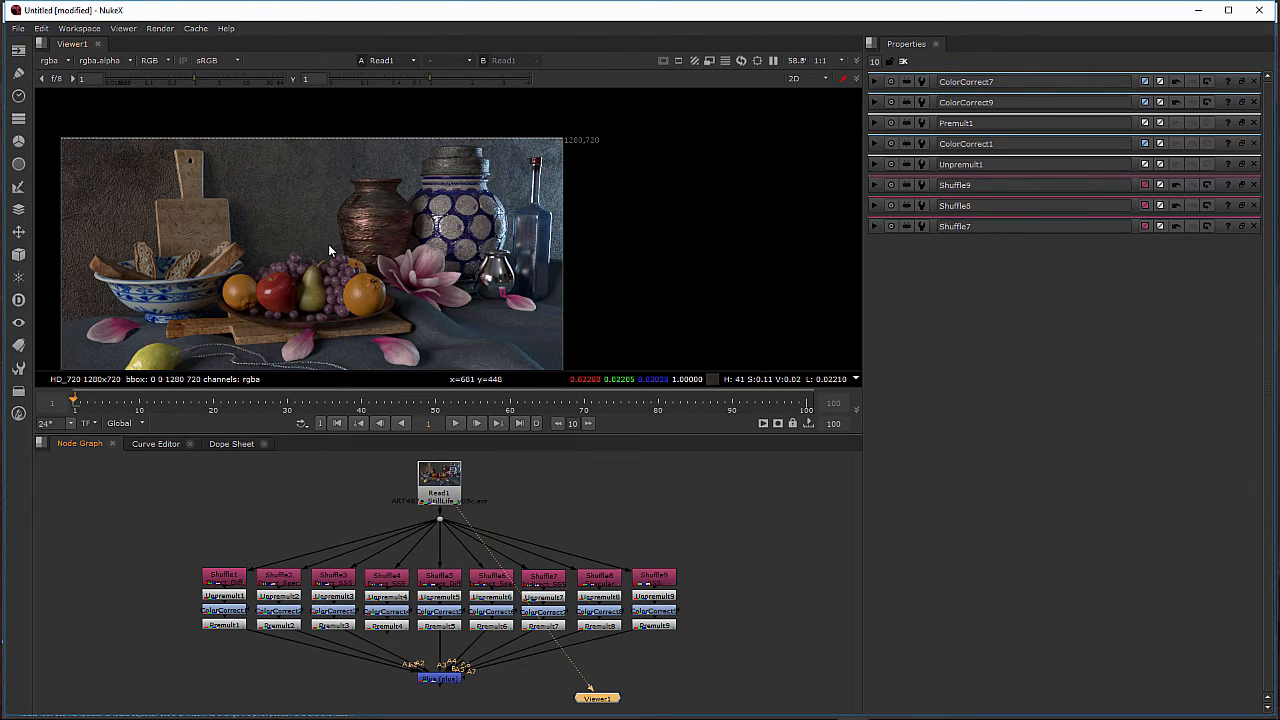
Step: Save the script under the existing still-life file name with the version changed to v02 in the Still Life_Tutorial_CA folder
{"action": "left_click", "coordinate": [18, 28]}
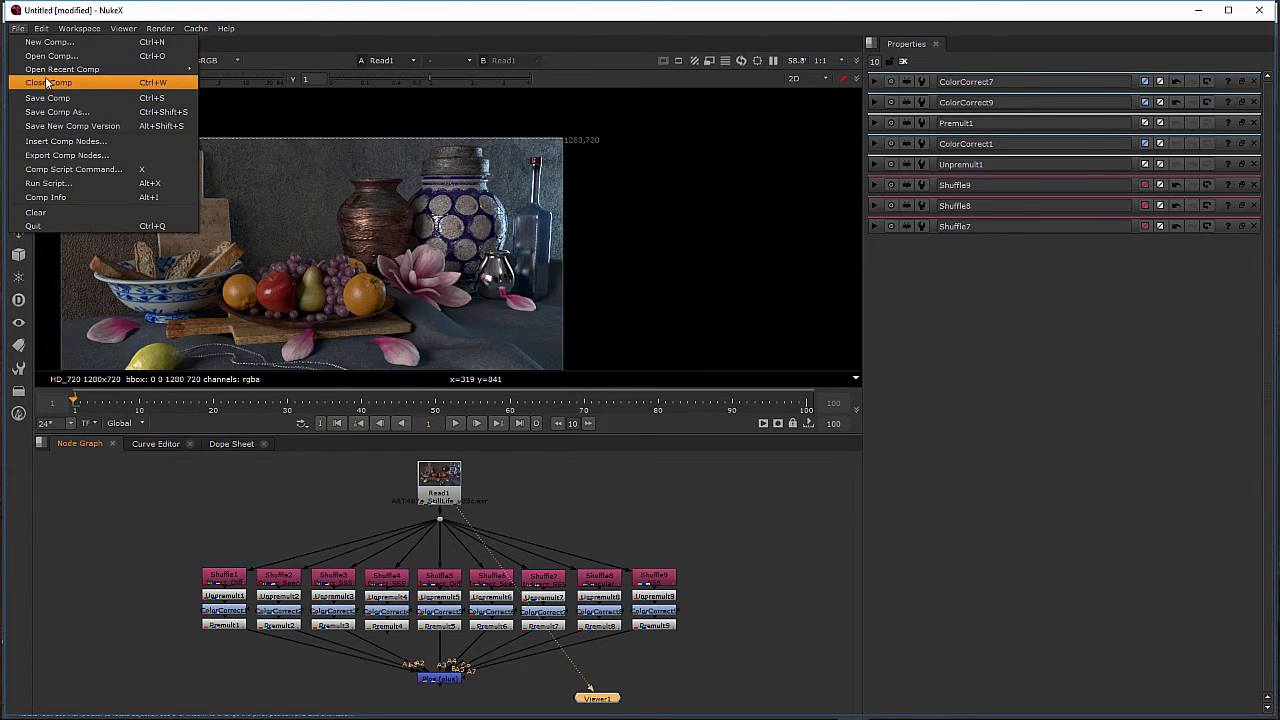
{"action": "left_click", "coordinate": [60, 115]}
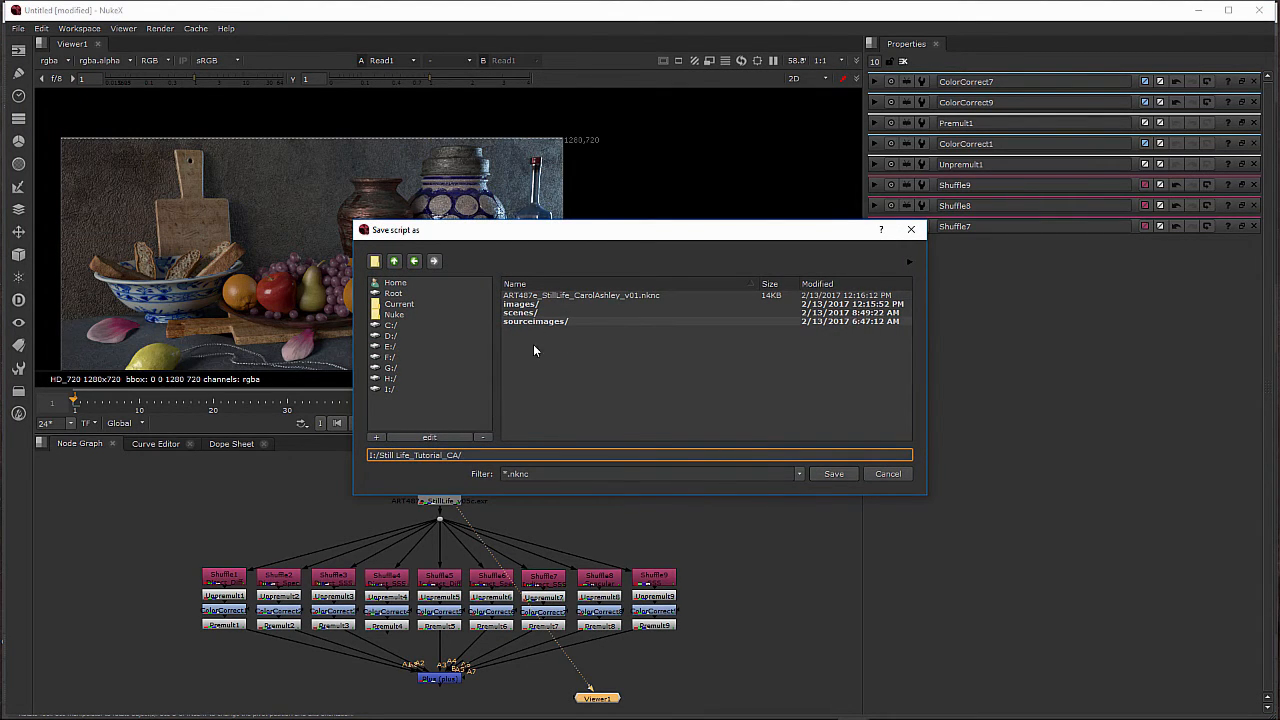
{"action": "left_click", "coordinate": [582, 297]}
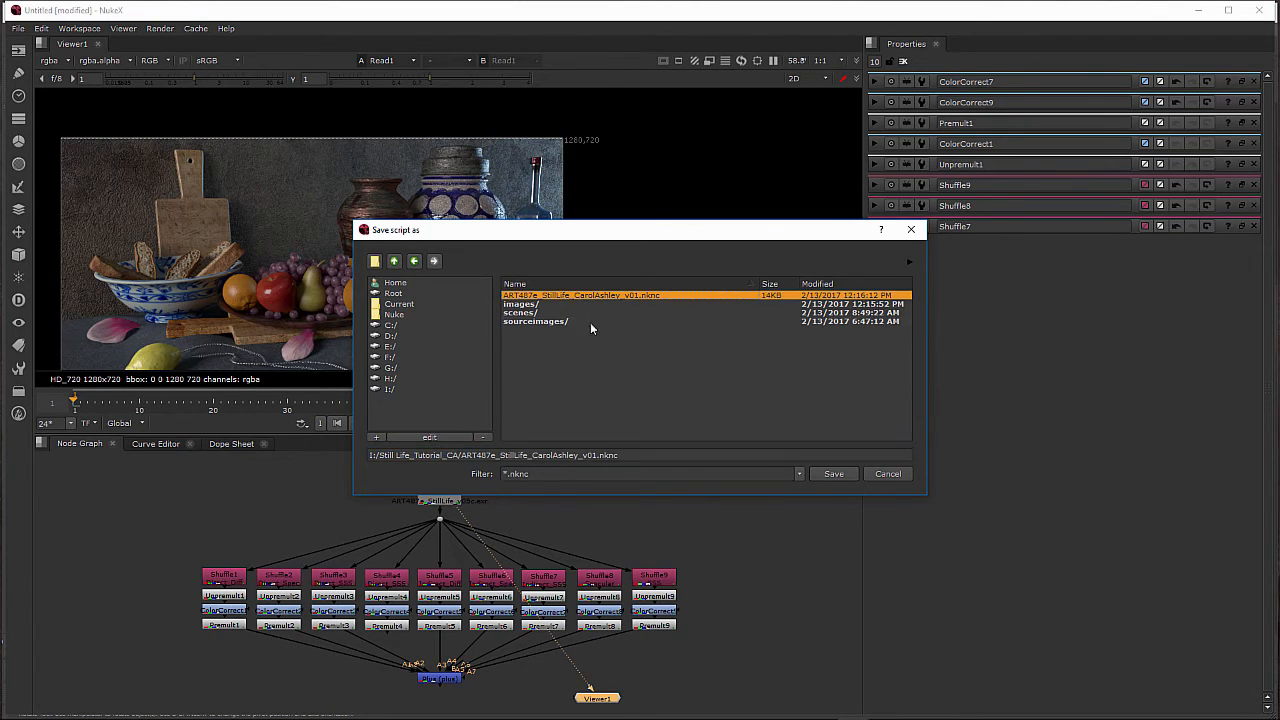
{"action": "key", "text": "BackSpace"}
{"action": "key", "text": "BackSpace"}
{"action": "key", "text": "BackSpace"}
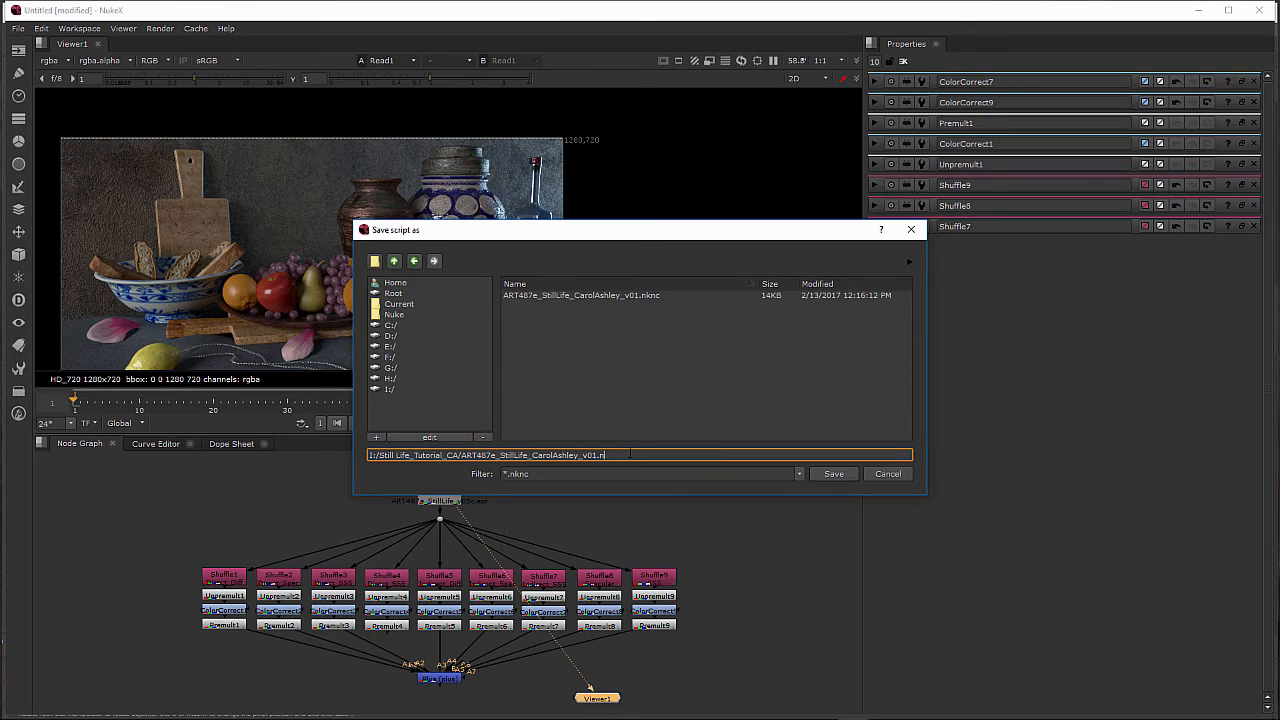
{"action": "type", "text": "2"}
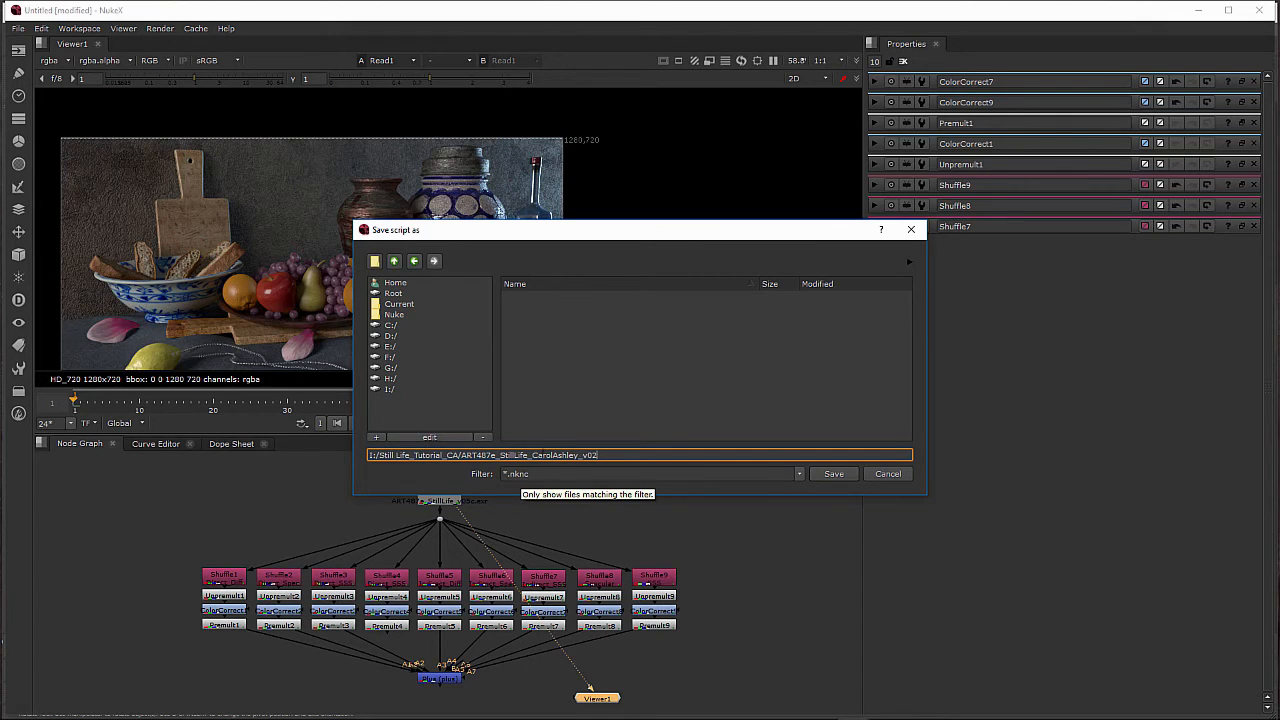
{"action": "left_click", "coordinate": [826, 473]}
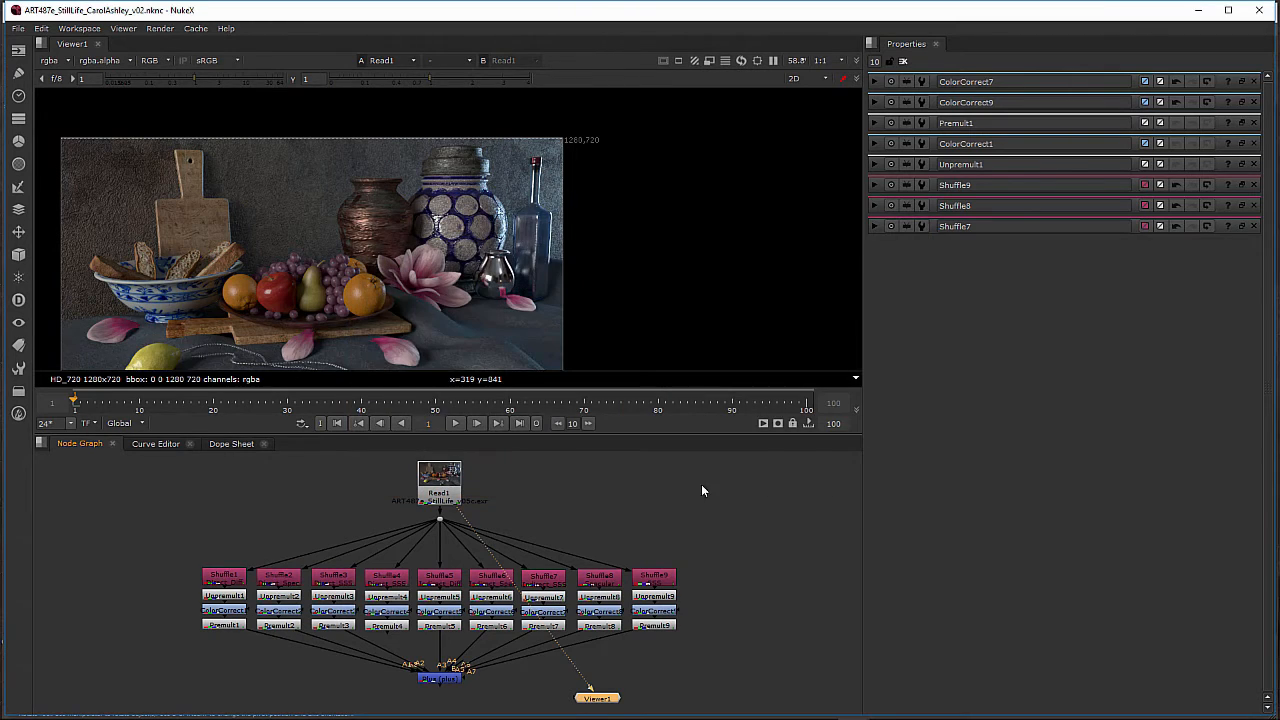
Step: Move the Viewer1 node farther from the Plus merge and add an unconnected Roto node above the Shuffle9 branch
{"action": "left_click_drag", "start_coordinate": [608, 699], "coordinate": [646, 697]}
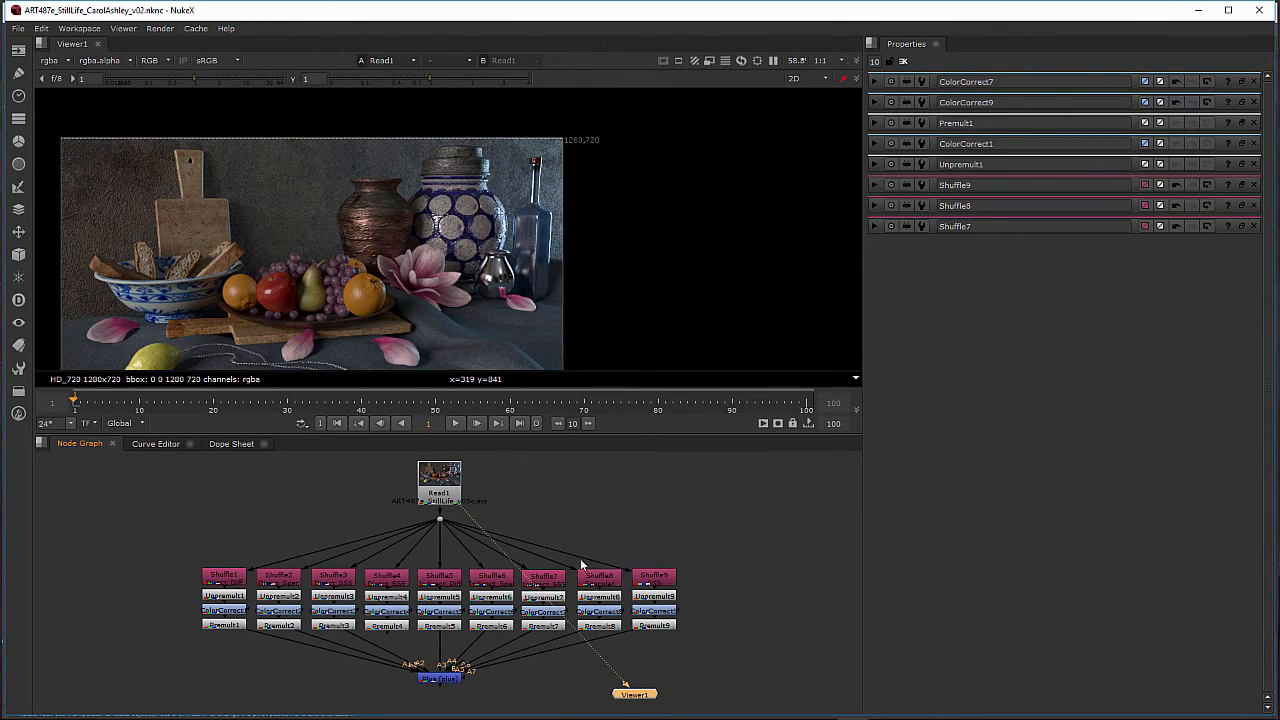
{"action": "left_click", "coordinate": [684, 488]}
{"action": "key", "text": "Tab"}
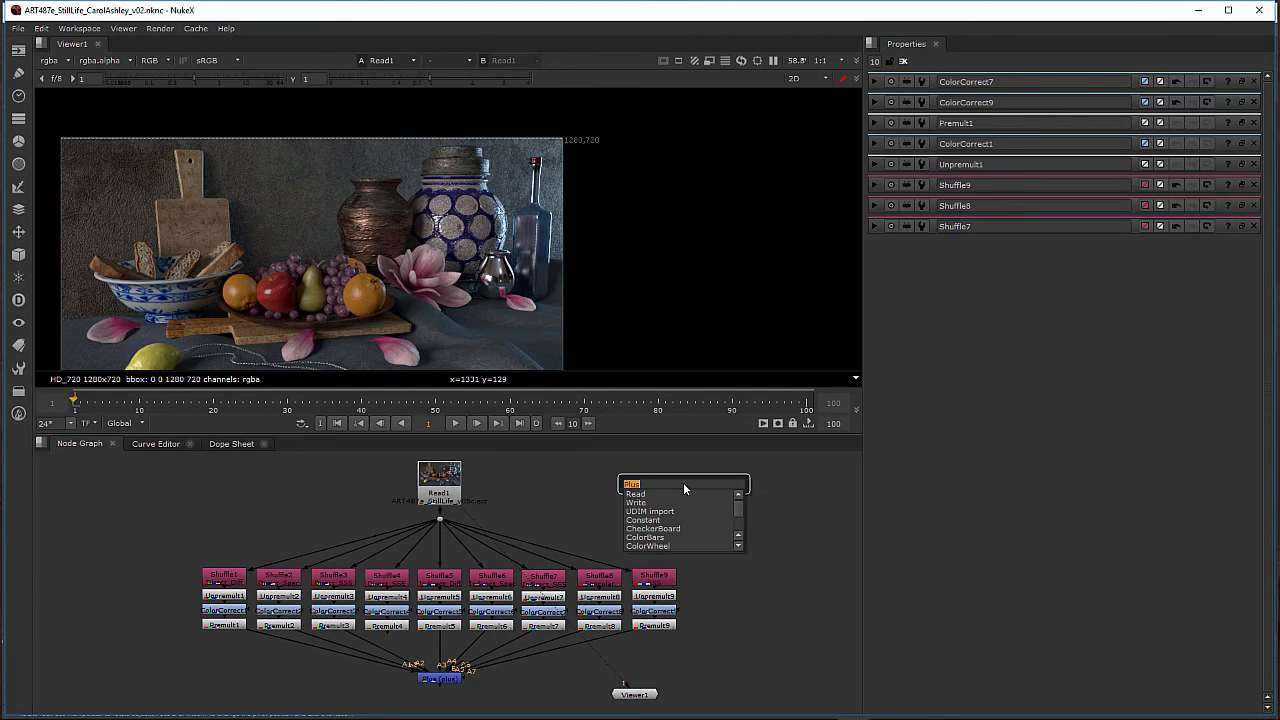
{"action": "type", "text": "ro"}
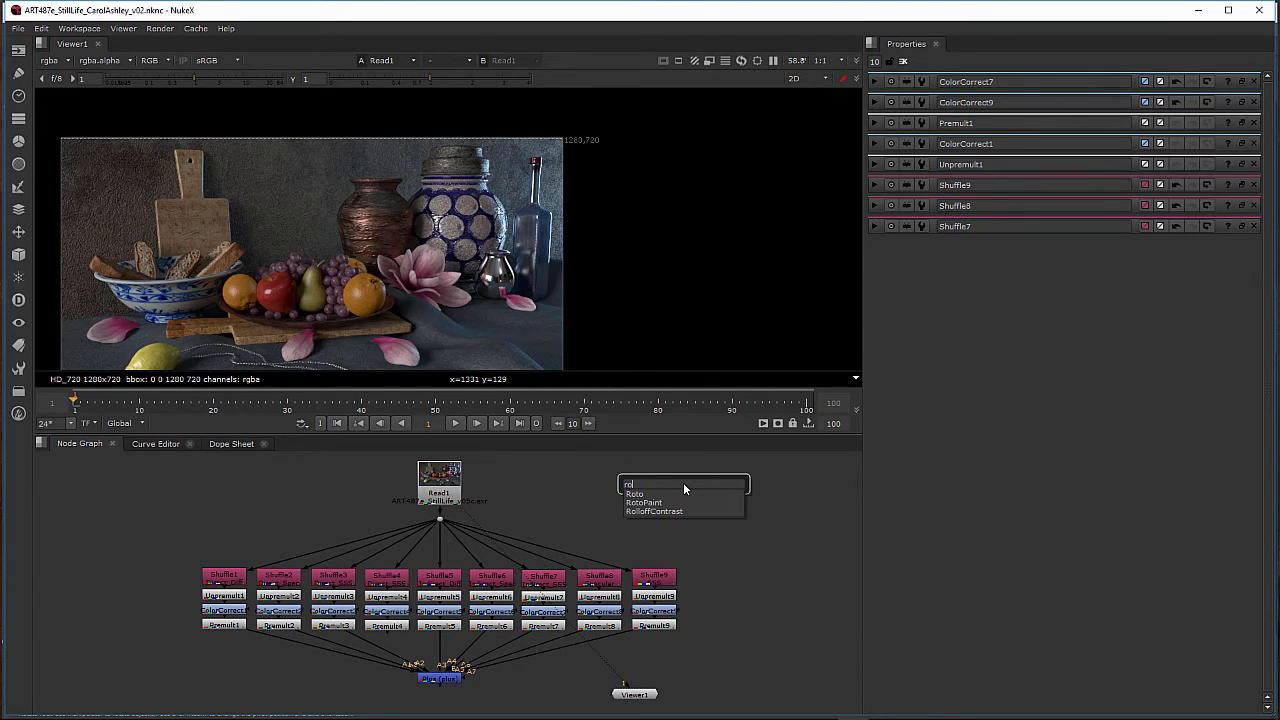
{"action": "key", "text": "Return"}
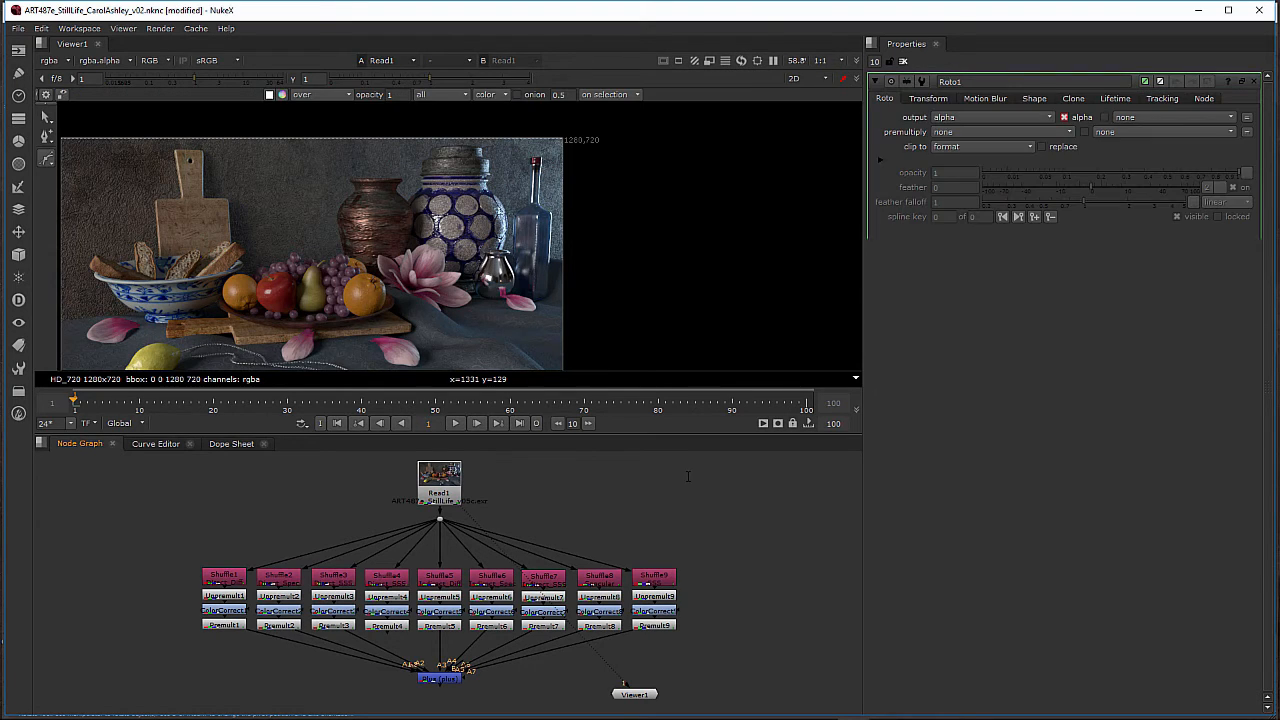
{"action": "left_click_drag", "start_coordinate": [687, 485], "coordinate": [632, 505]}
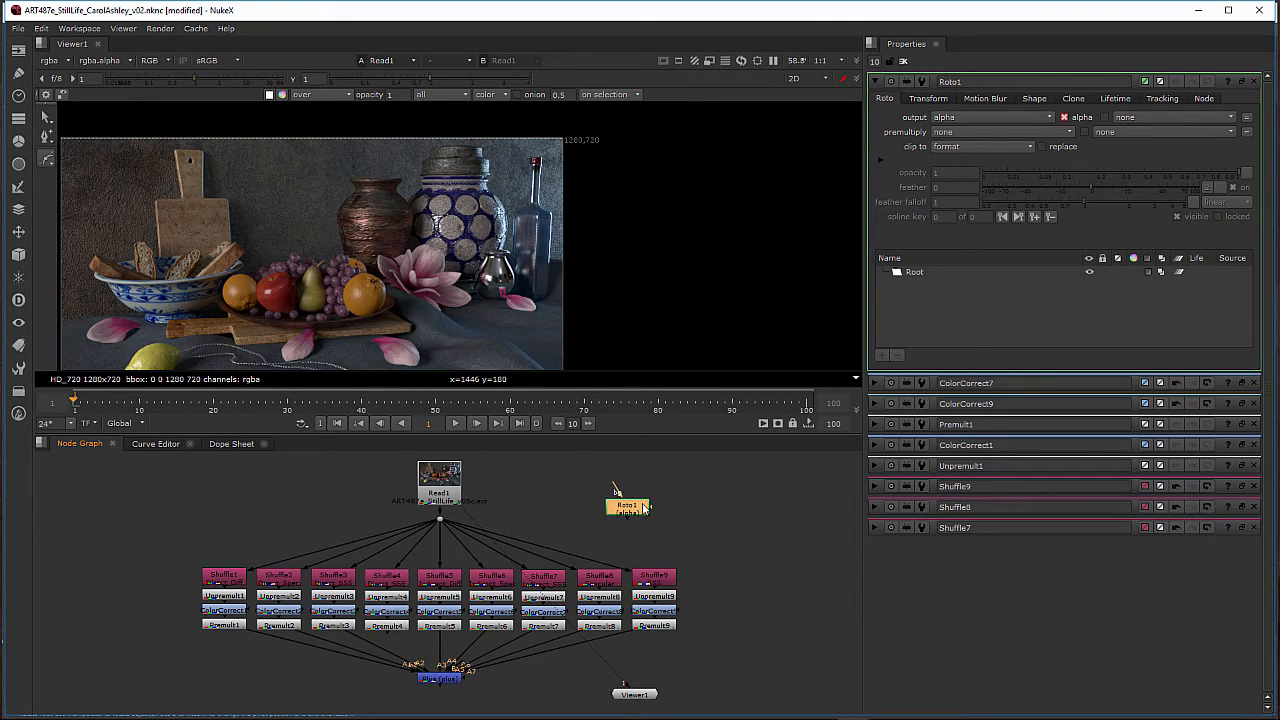
{"action": "left_click_drag", "start_coordinate": [634, 508], "coordinate": [640, 509]}
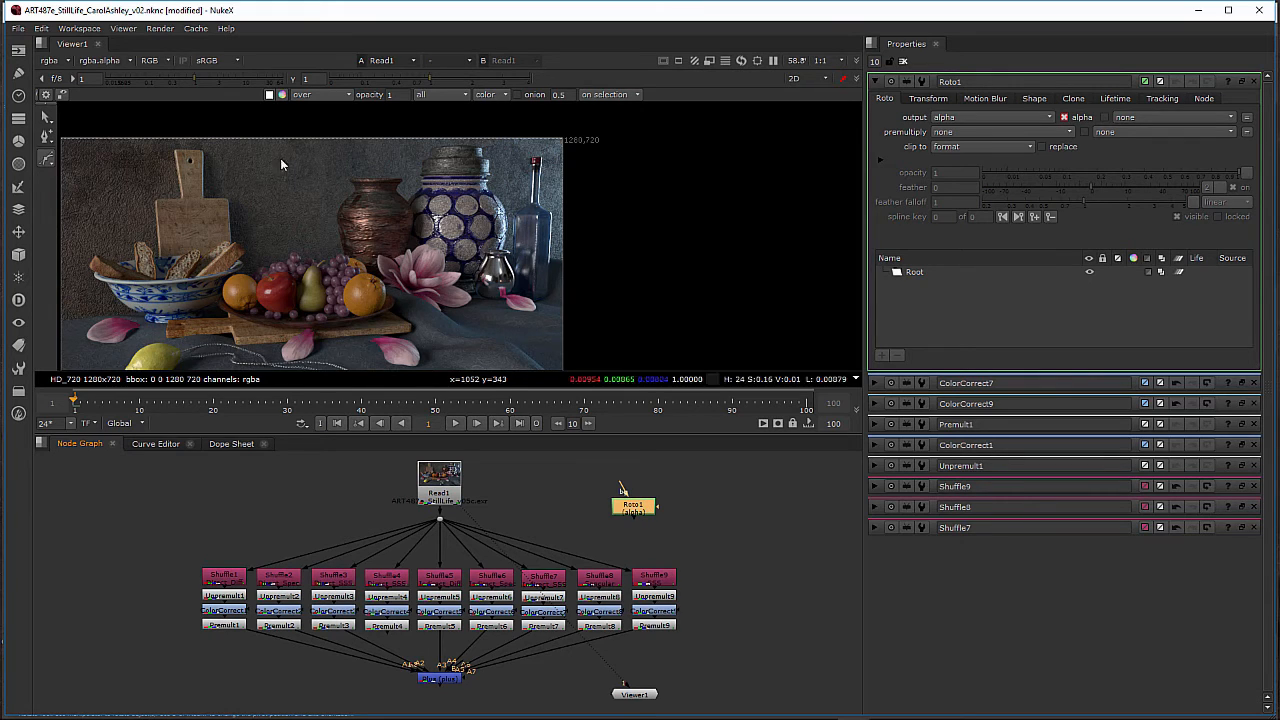
Step: Set the project's full size format to HD_720 1280x720
{"action": "left_click", "coordinate": [41, 29]}
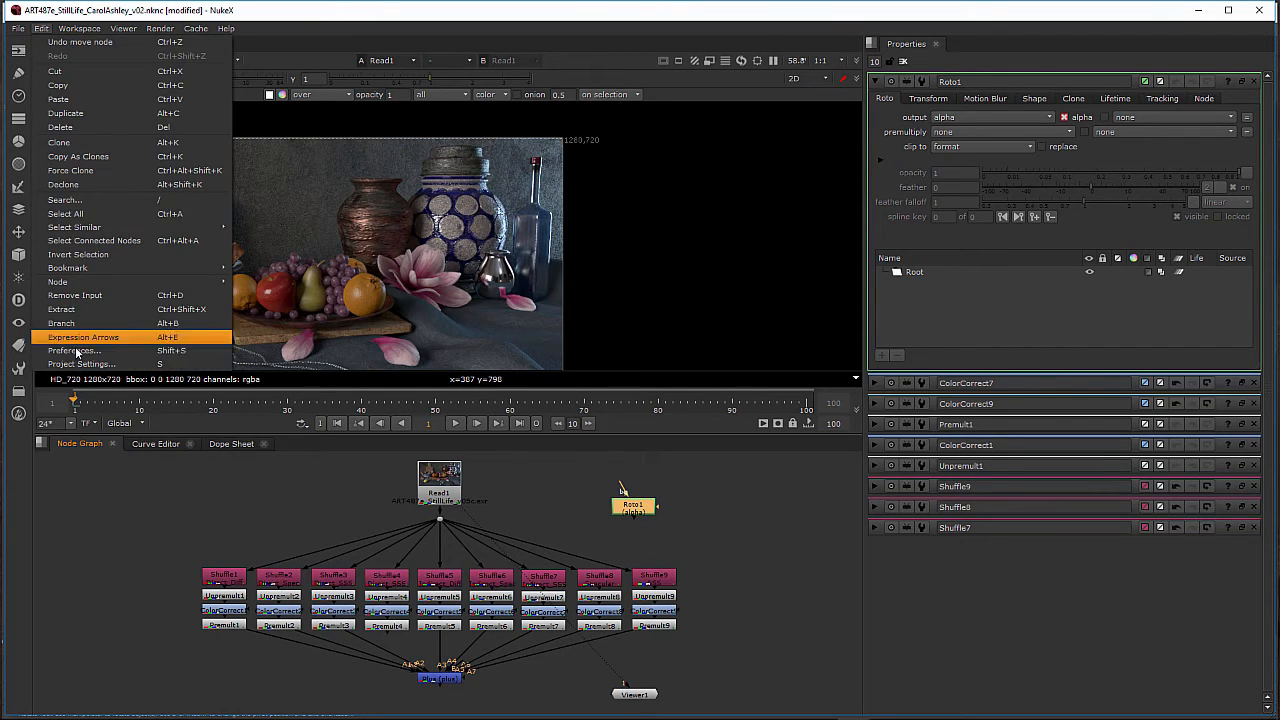
{"action": "left_click", "coordinate": [88, 366]}
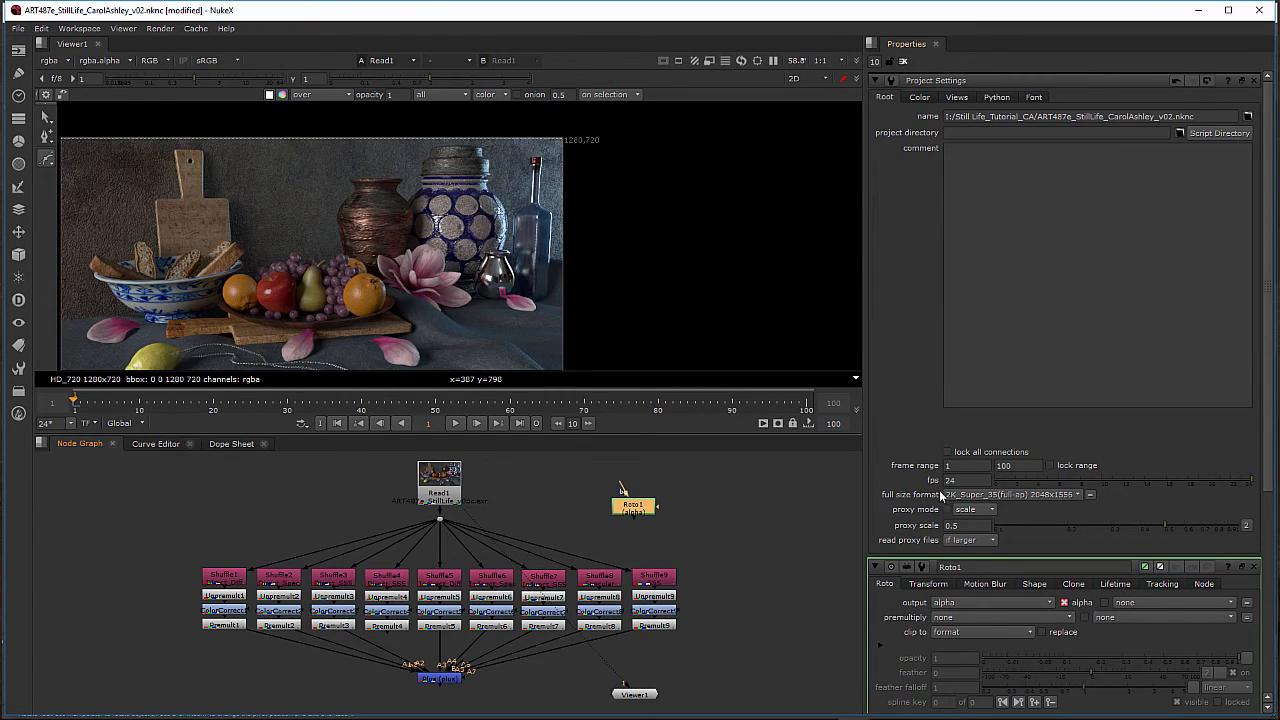
{"action": "left_click", "coordinate": [992, 495]}
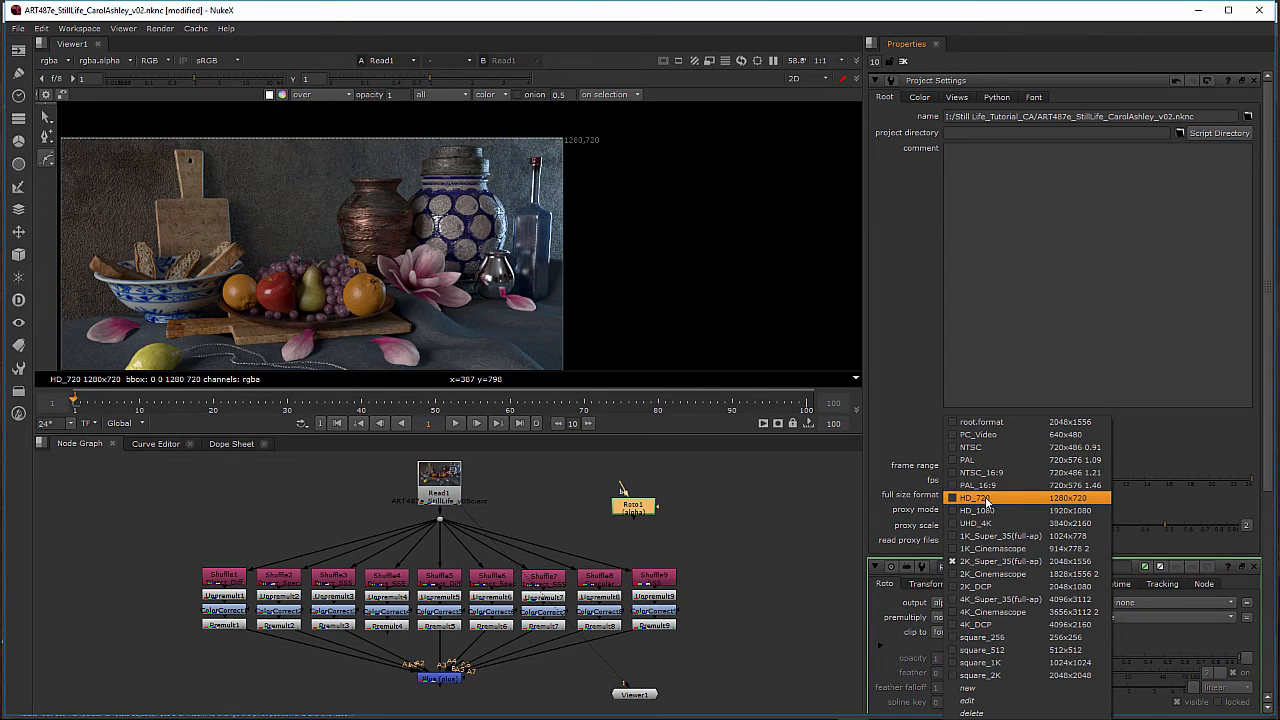
{"action": "left_click", "coordinate": [986, 498]}
Step: Reopen the Roto1 properties and start a Bezier shape down the glass bottle's left edge from the red cap to the shoulder
{"action": "left_click_drag", "start_coordinate": [636, 512], "coordinate": [641, 511]}
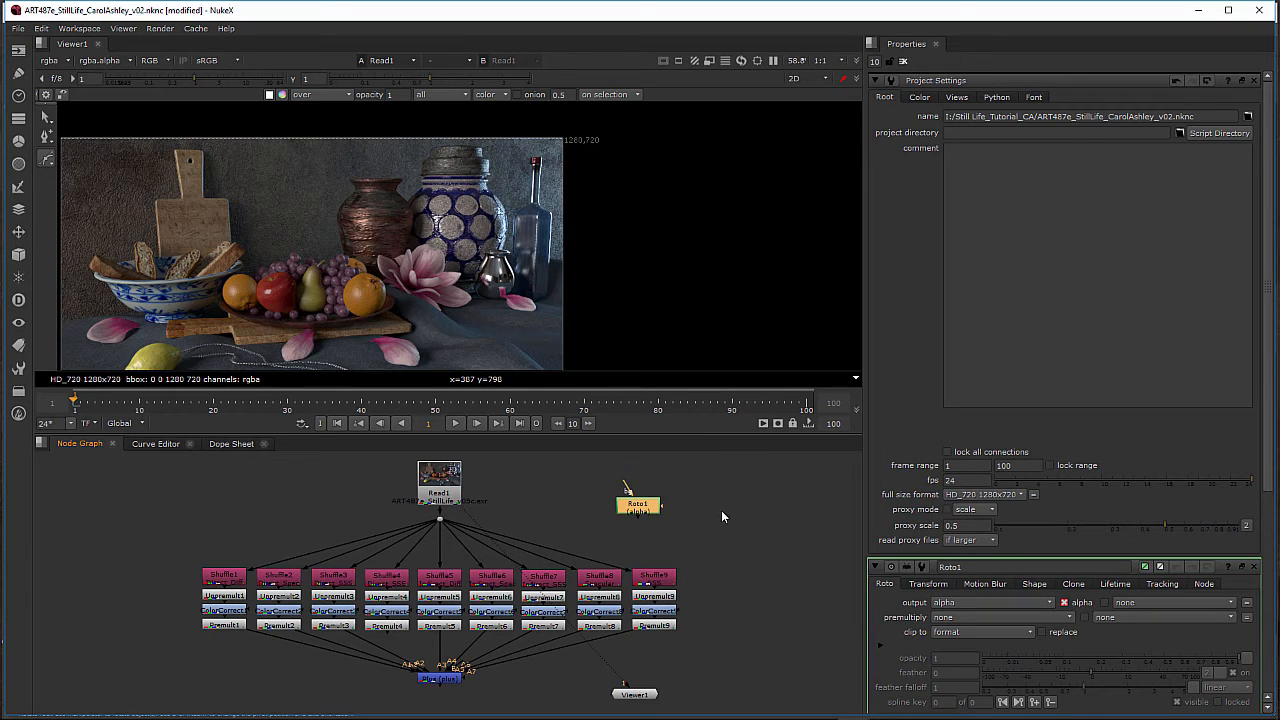
{"action": "double_click", "coordinate": [638, 507]}
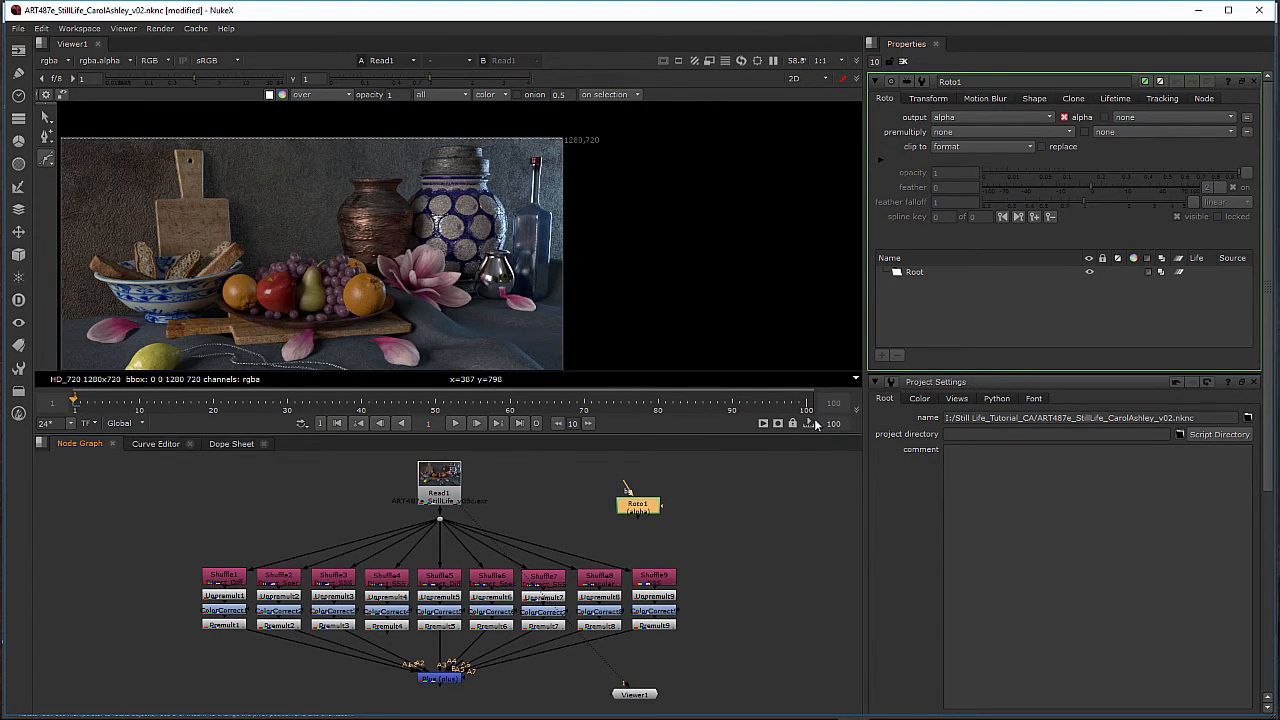
{"action": "scroll", "coordinate": [528, 178], "scroll_direction": "up", "scroll_amount": 4}
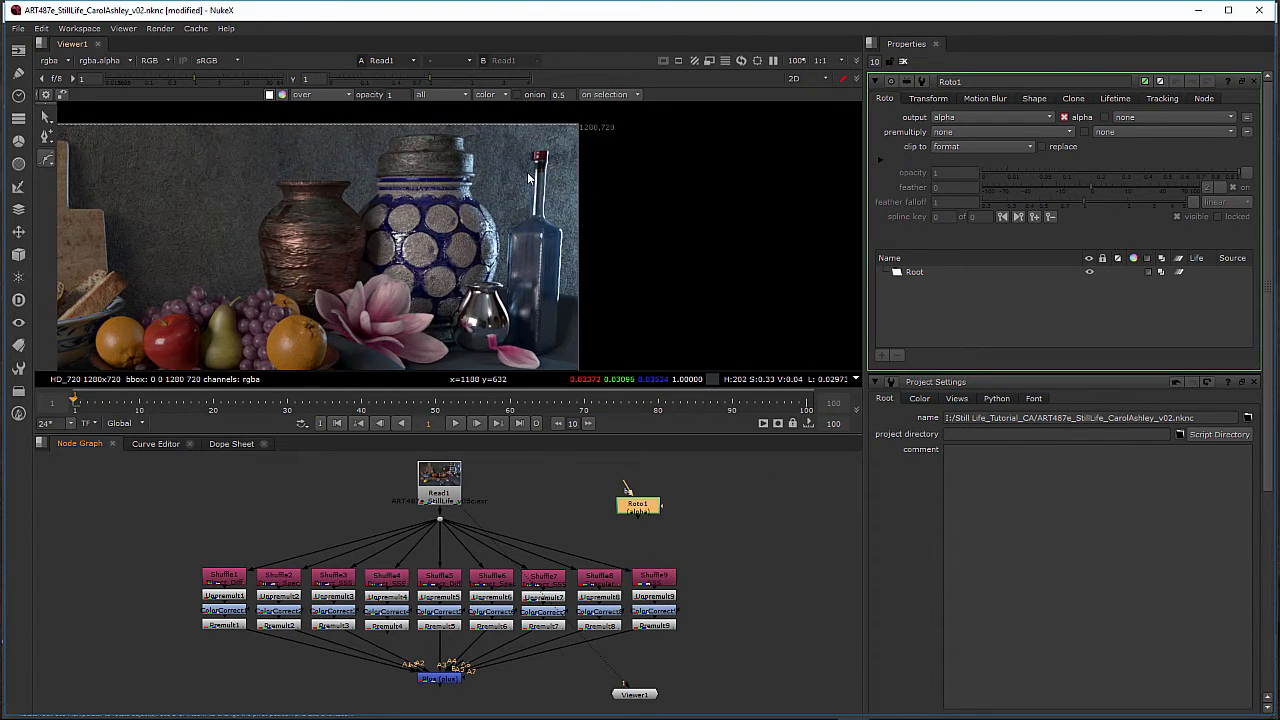
{"action": "scroll", "coordinate": [535, 150], "scroll_direction": "up", "scroll_amount": 1}
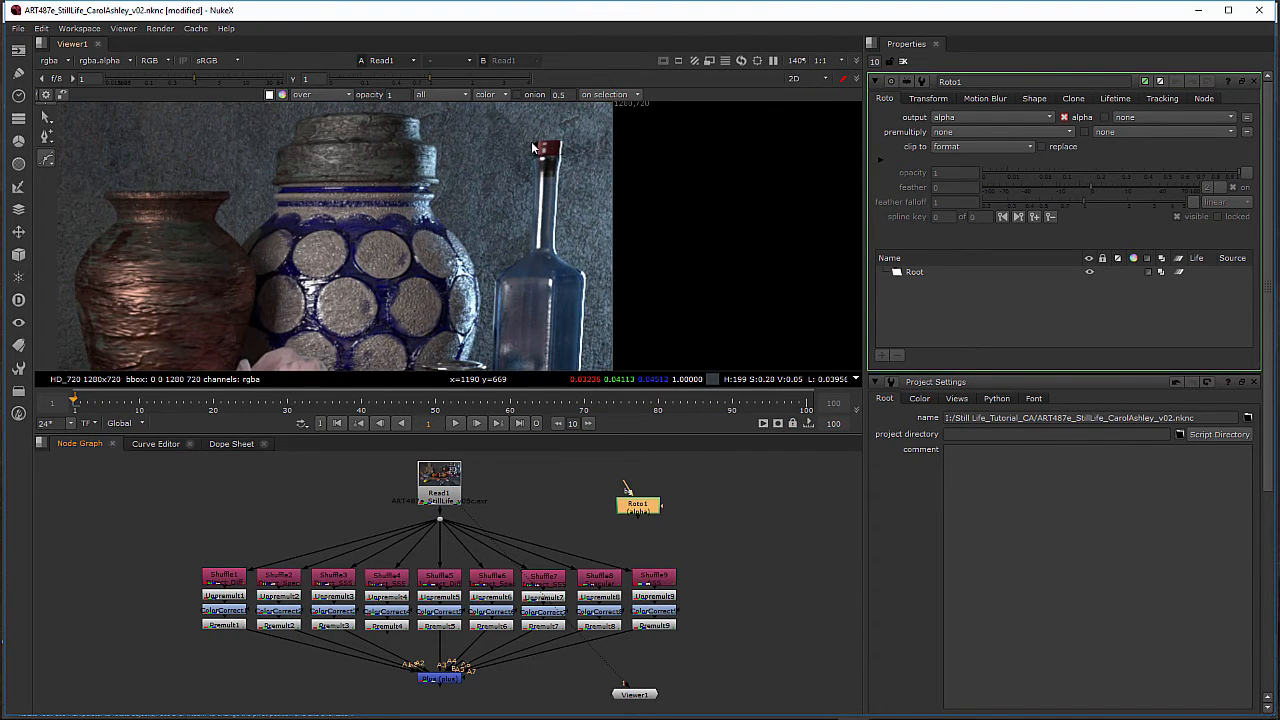
{"action": "left_click", "coordinate": [534, 157]}
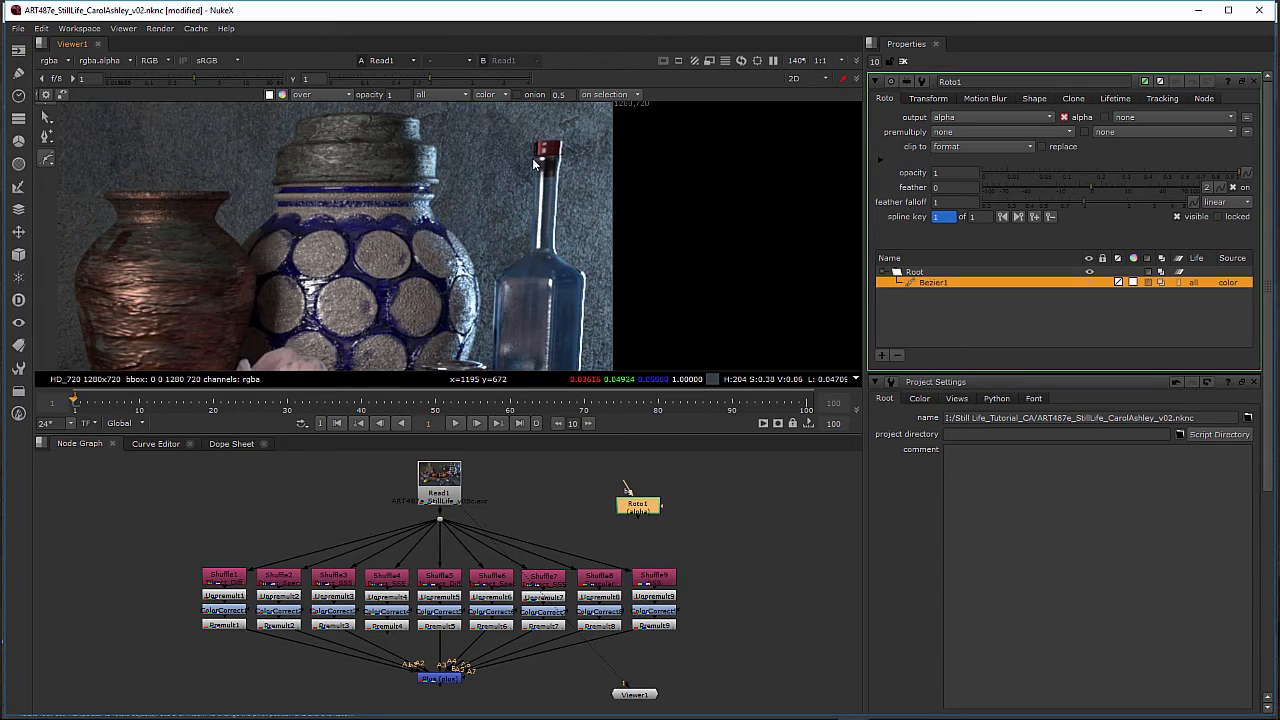
{"action": "left_click", "coordinate": [534, 169]}
{"action": "left_click_drag", "start_coordinate": [532, 222], "coordinate": [531, 233]}
{"action": "left_click", "coordinate": [530, 248]}
{"action": "left_click_drag", "start_coordinate": [522, 258], "coordinate": [519, 263]}
{"action": "left_click", "coordinate": [494, 293]}
Step: Continue the Bezier down the bottle's left side and around the silver vase to the fallen petal
{"action": "scroll", "coordinate": [540, 283], "scroll_direction": "up", "scroll_amount": 3}
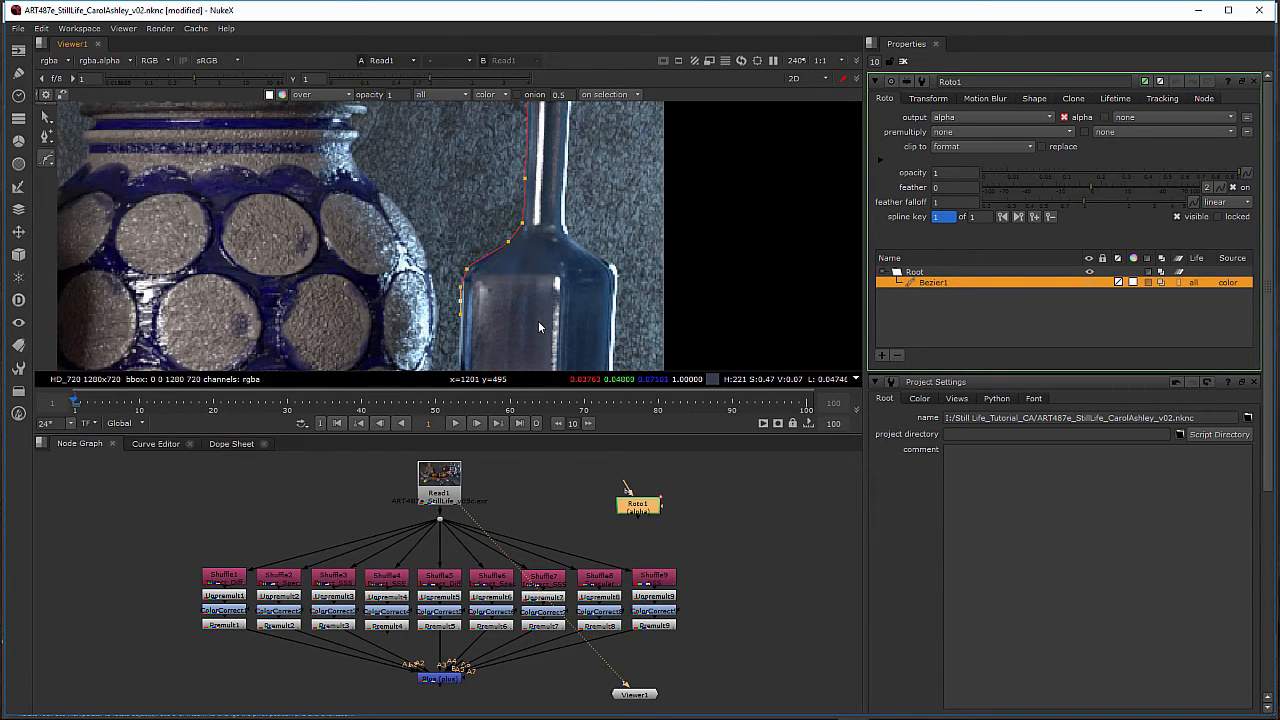
{"action": "scroll", "coordinate": [546, 287], "scroll_direction": "up", "scroll_amount": 2}
{"action": "scroll", "coordinate": [546, 285], "scroll_direction": "up", "scroll_amount": 1}
{"action": "scroll", "coordinate": [545, 294], "scroll_direction": "down", "scroll_amount": 1}
{"action": "middle_click_drag", "start_coordinate": [543, 302], "coordinate": [611, 118]}
{"action": "left_click_drag", "start_coordinate": [496, 329], "coordinate": [497, 347]}
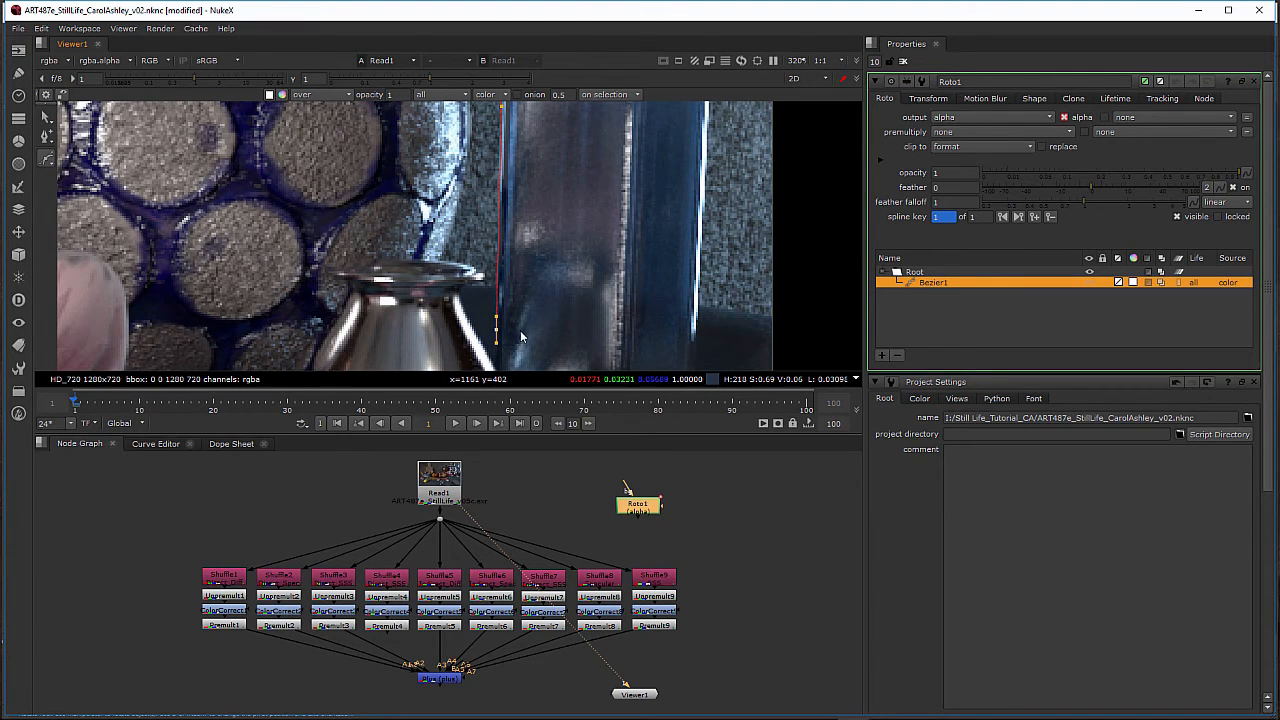
{"action": "middle_click_drag", "start_coordinate": [528, 328], "coordinate": [510, 203]}
{"action": "left_click", "coordinate": [505, 221]}
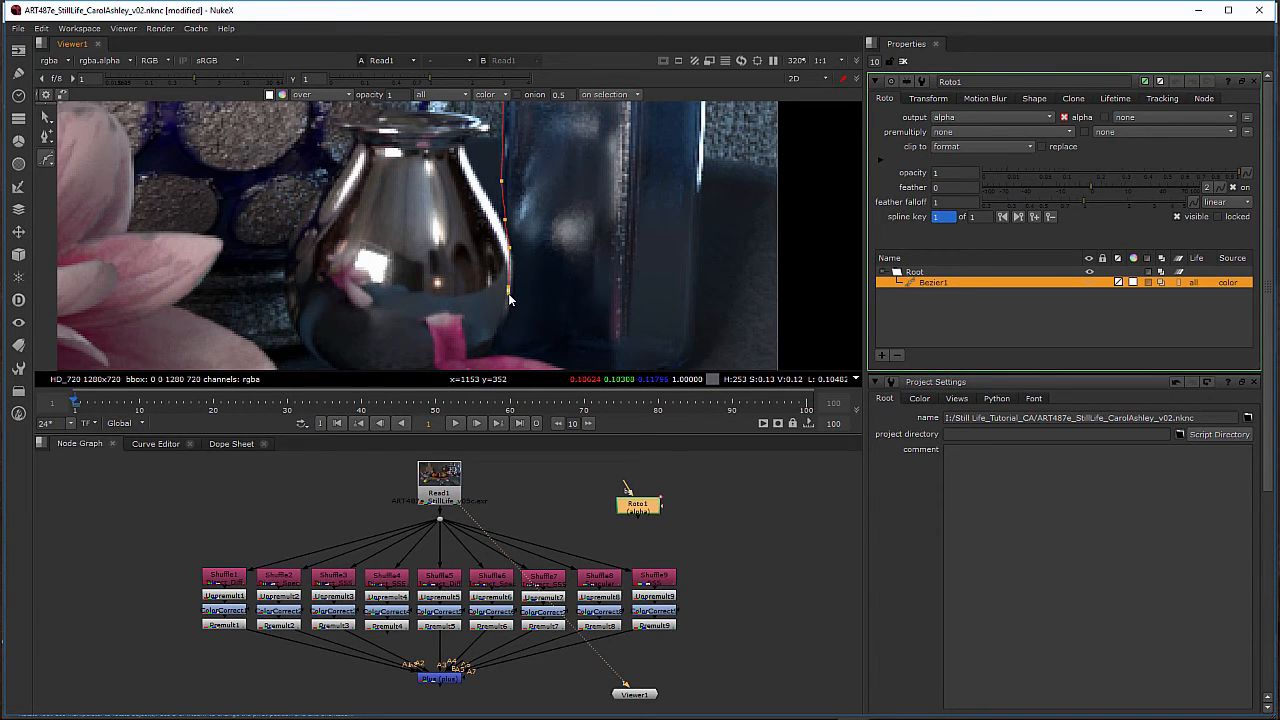
{"action": "left_click", "coordinate": [496, 332]}
{"action": "left_click_drag", "start_coordinate": [498, 347], "coordinate": [503, 352]}
{"action": "left_click", "coordinate": [532, 356]}
Step: Continue the Bezier along the petal's upper edge, around the bottle's base and up its lower right side
{"action": "middle_click_drag", "start_coordinate": [642, 311], "coordinate": [621, 209]}
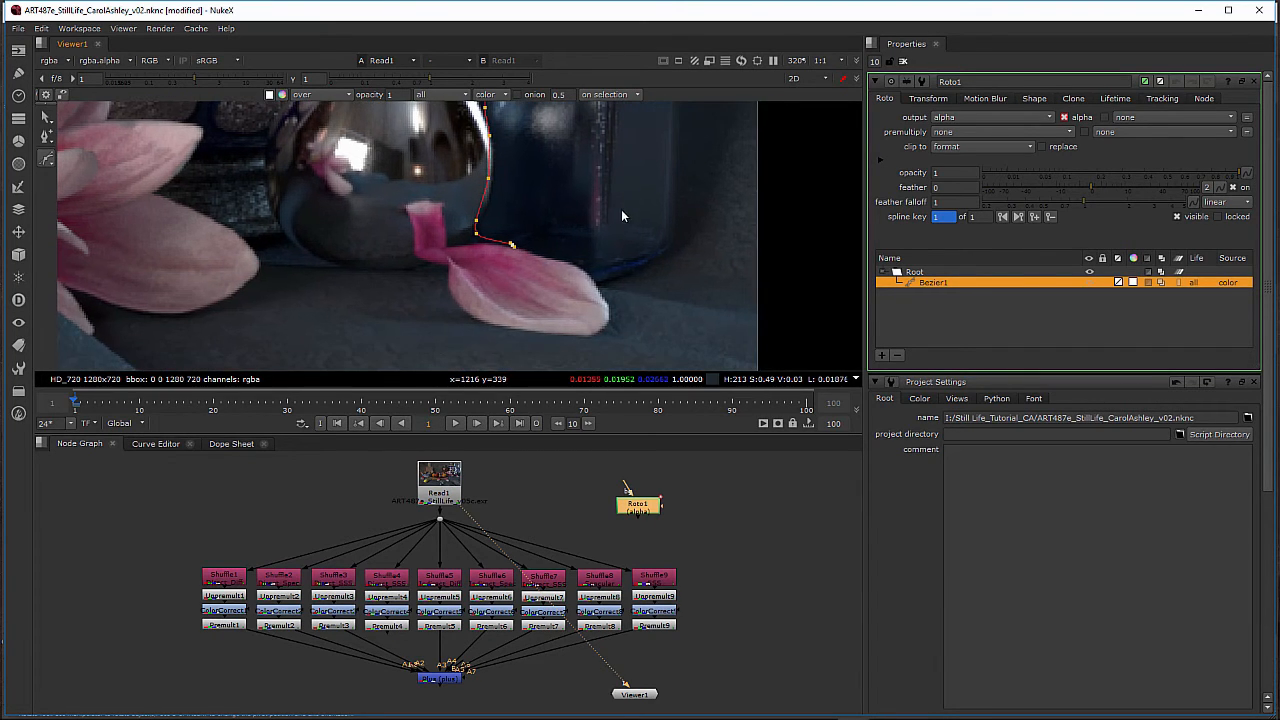
{"action": "left_click", "coordinate": [567, 263]}
{"action": "left_click_drag", "start_coordinate": [579, 268], "coordinate": [678, 228]}
{"action": "middle_click_drag", "start_coordinate": [691, 190], "coordinate": [654, 345]}
{"action": "left_click", "coordinate": [648, 253]}
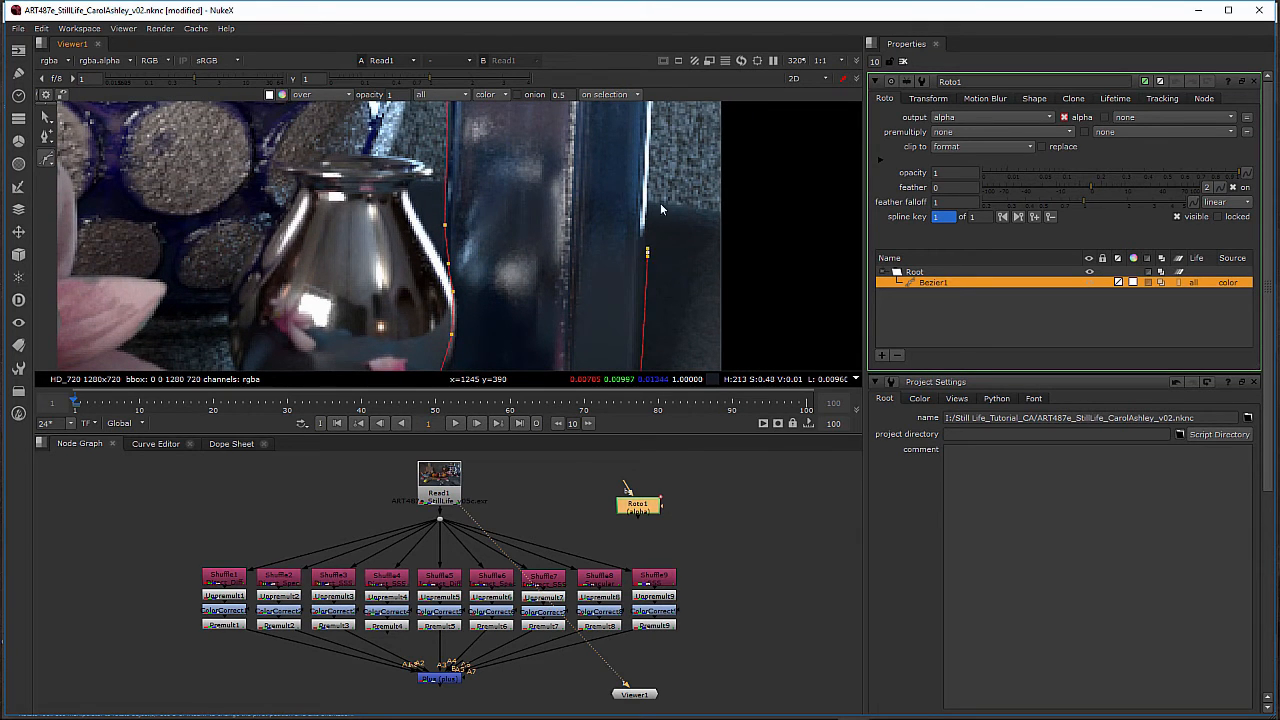
Step: Trace the bottle's right side, shoulder and neck up to the red cap and close the Bezier at its first point
{"action": "middle_click_drag", "start_coordinate": [655, 158], "coordinate": [629, 345]}
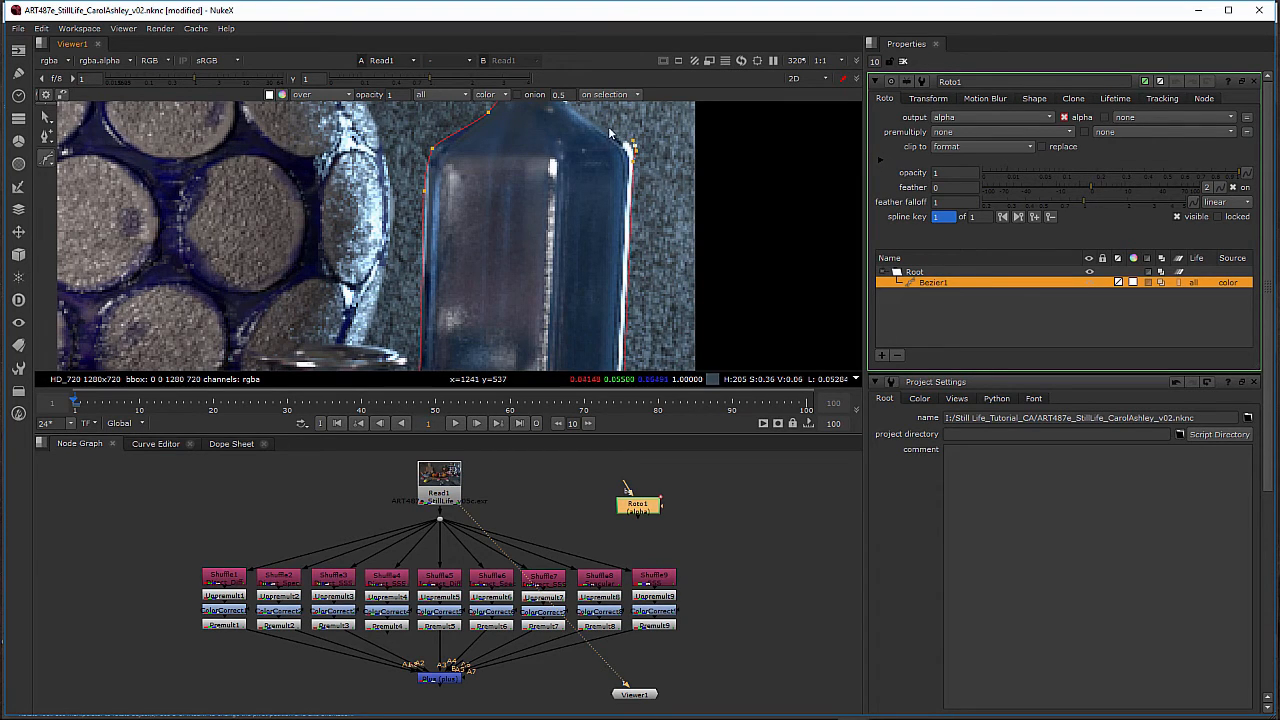
{"action": "middle_click_drag", "start_coordinate": [601, 128], "coordinate": [605, 272]}
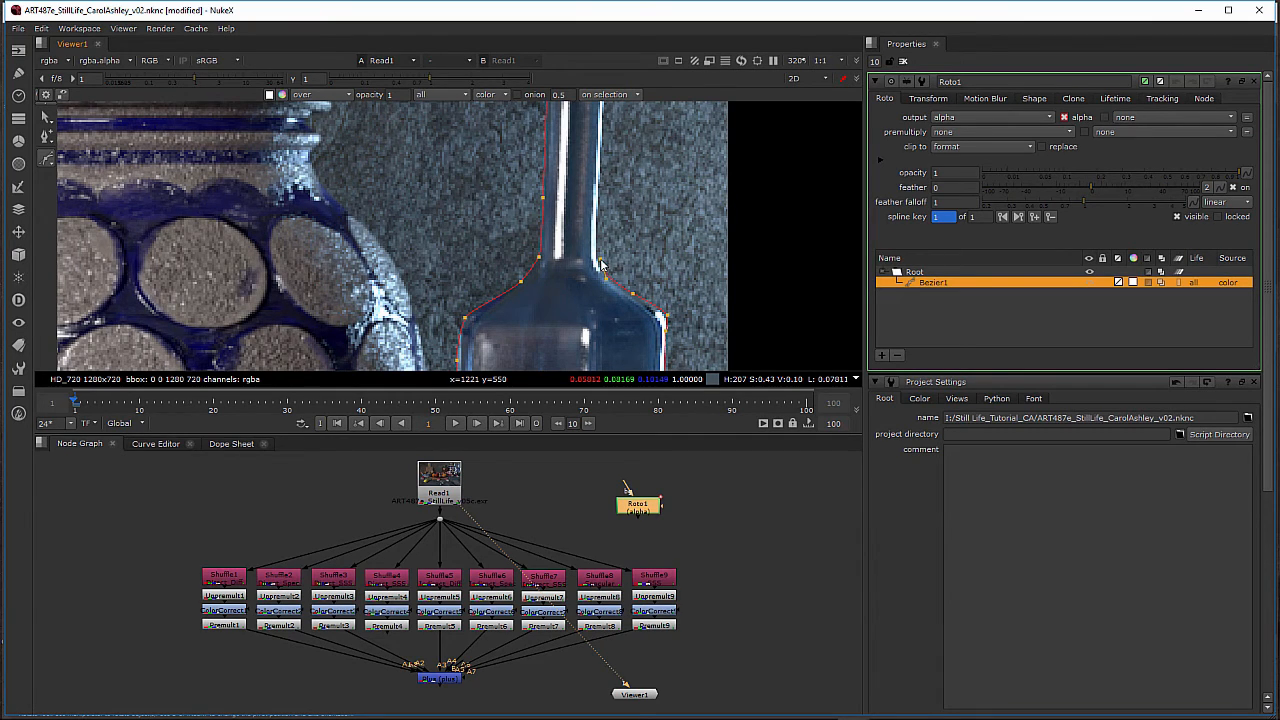
{"action": "left_click", "coordinate": [594, 198]}
{"action": "middle_click_drag", "start_coordinate": [610, 199], "coordinate": [585, 230]}
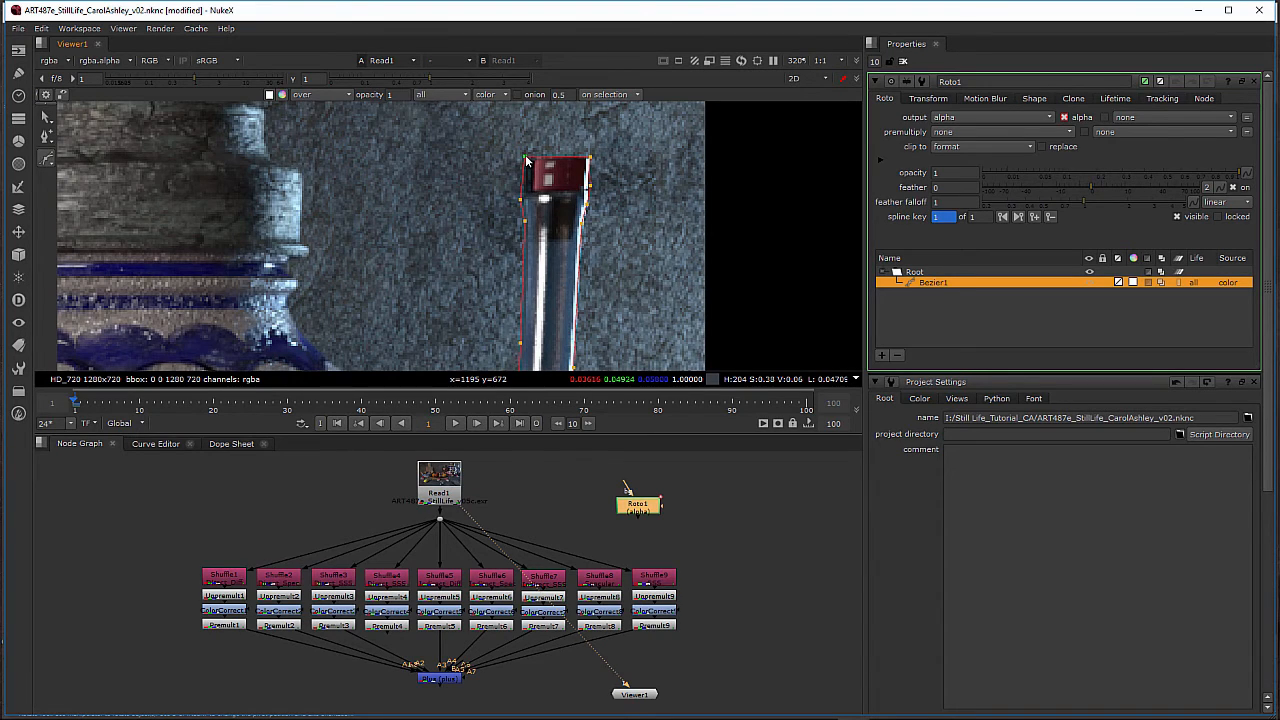
{"action": "key", "text": "q"}
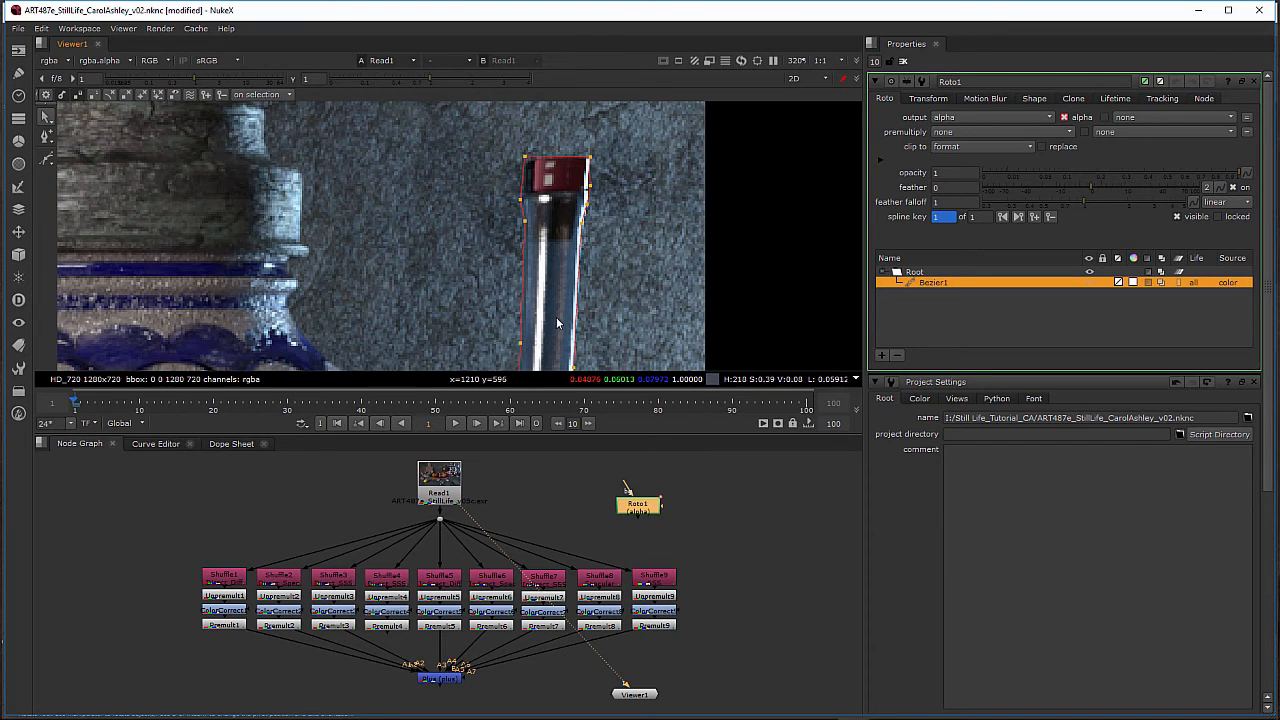
Step: Adjust the Bezier points along the bottle's right side and beside the silver vase to follow the glass edge
{"action": "middle_click_drag", "start_coordinate": [556, 307], "coordinate": [541, 80]}
{"action": "middle_click_drag", "start_coordinate": [524, 272], "coordinate": [452, 277]}
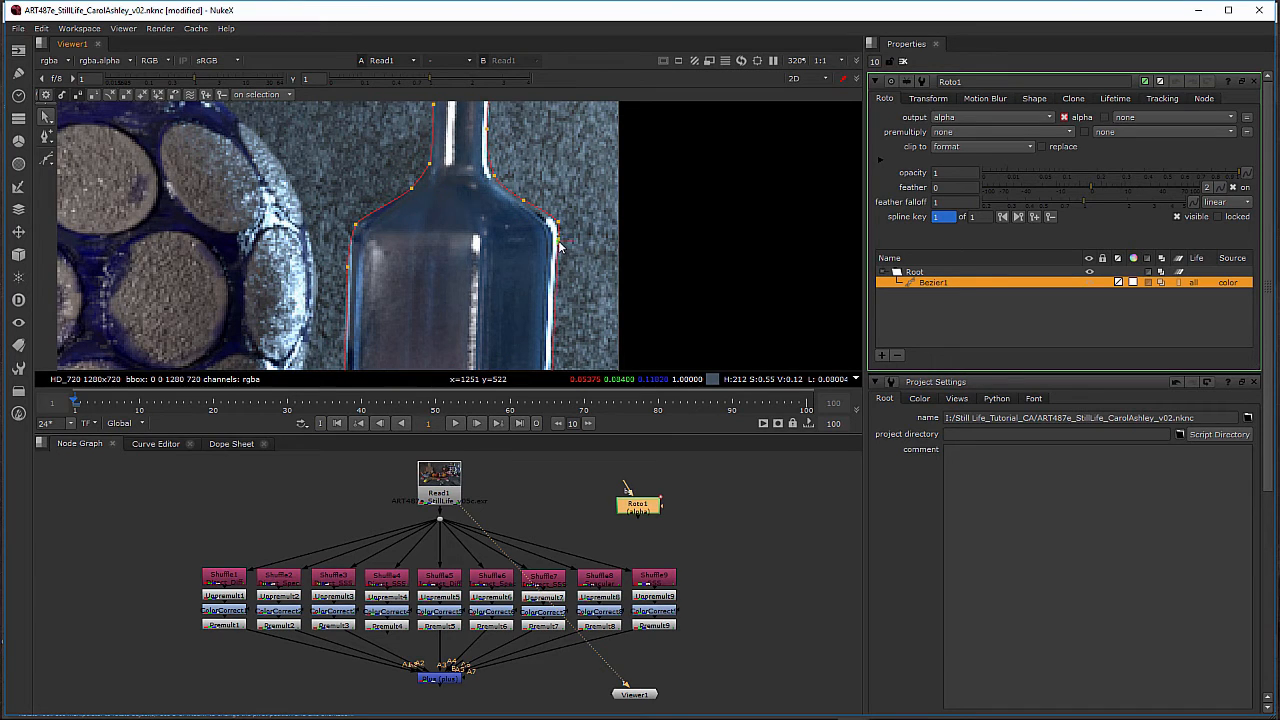
{"action": "middle_click_drag", "start_coordinate": [558, 283], "coordinate": [544, 215]}
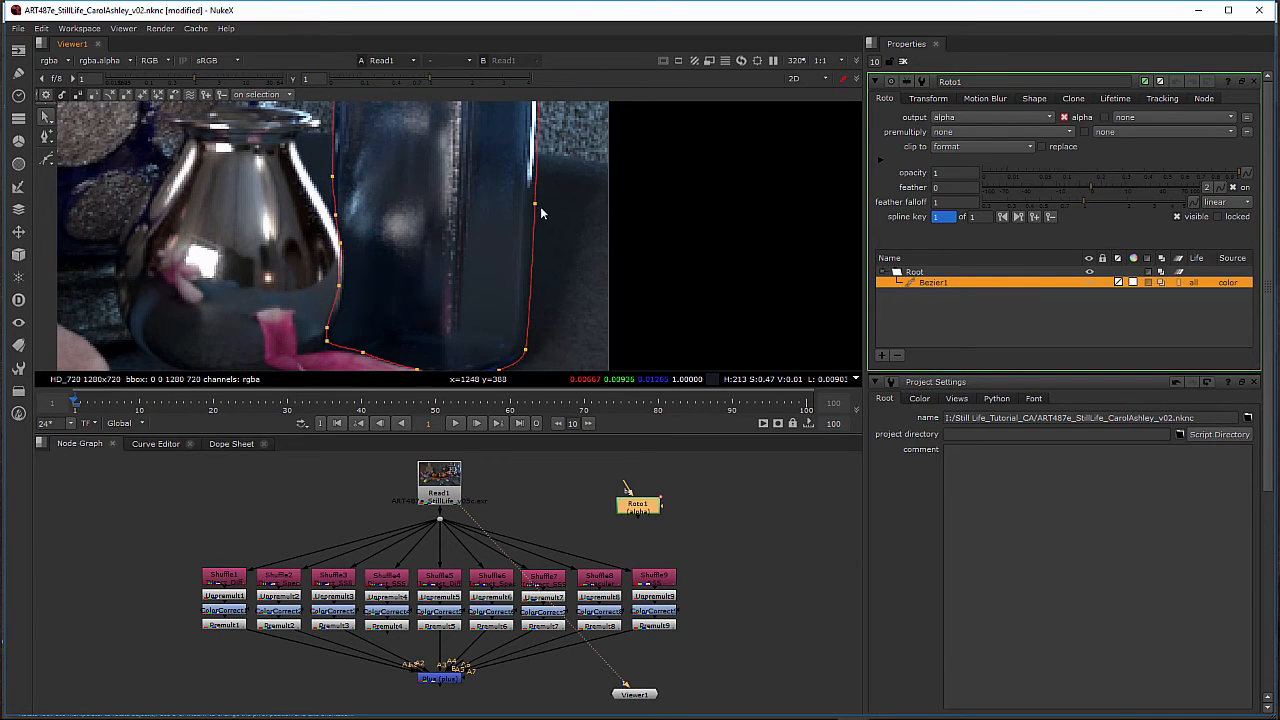
{"action": "middle_click_drag", "start_coordinate": [481, 252], "coordinate": [506, 218]}
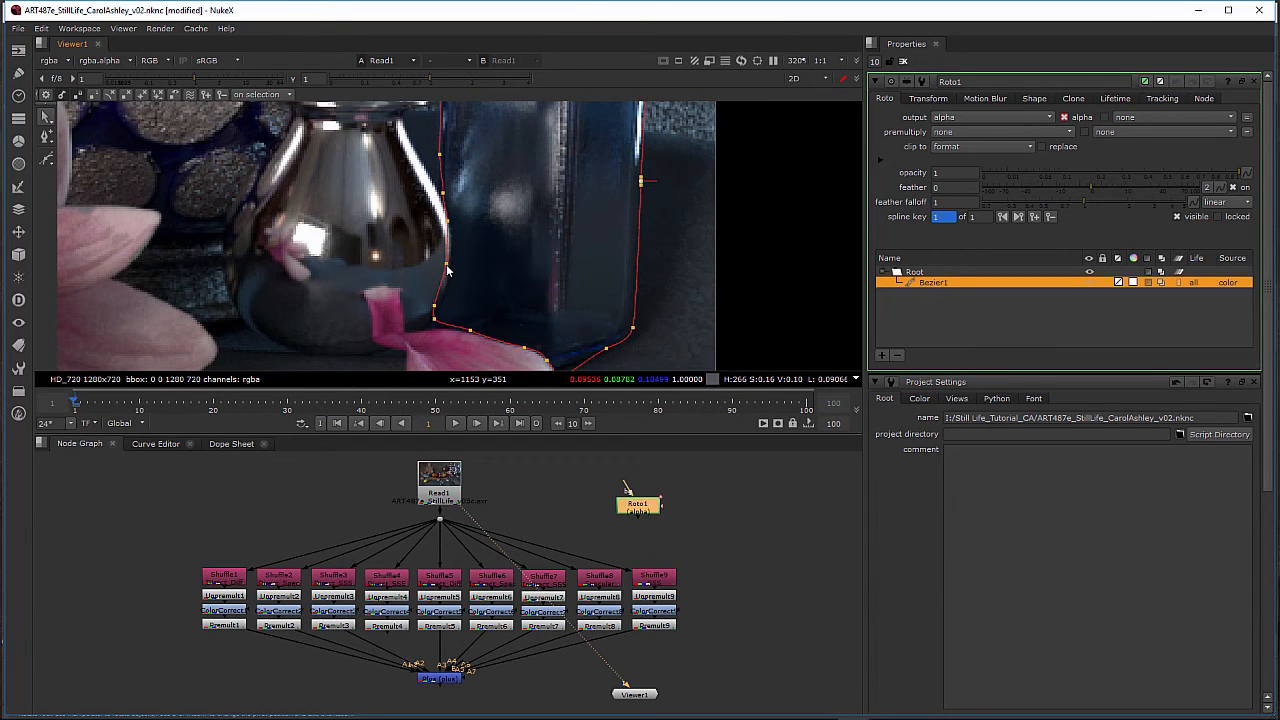
{"action": "left_click_drag", "start_coordinate": [447, 267], "coordinate": [451, 270]}
{"action": "middle_click_drag", "start_coordinate": [465, 239], "coordinate": [471, 336]}
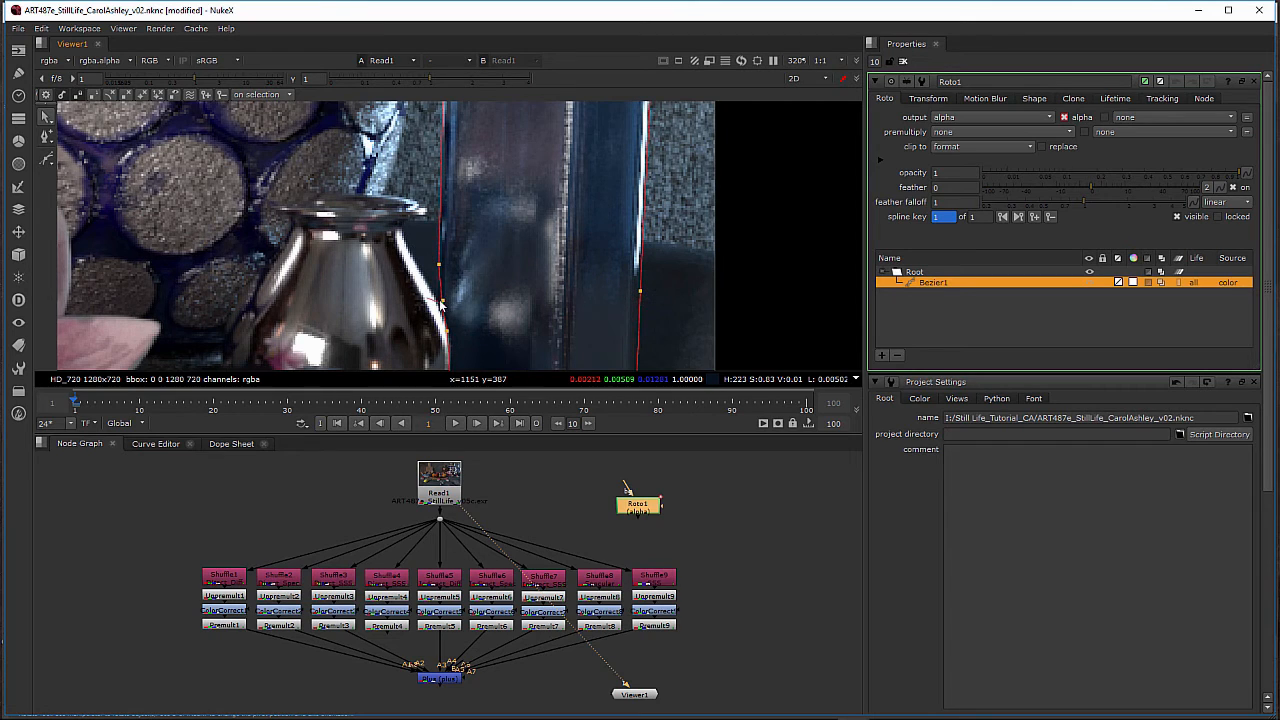
{"action": "left_click", "coordinate": [440, 262]}
Step: Refine the Bezier points on the bottle's left shoulder and at the base of its neck
{"action": "middle_click_drag", "start_coordinate": [568, 270], "coordinate": [572, 373]}
{"action": "middle_click_drag", "start_coordinate": [538, 186], "coordinate": [559, 316]}
{"action": "left_click", "coordinate": [476, 233]}
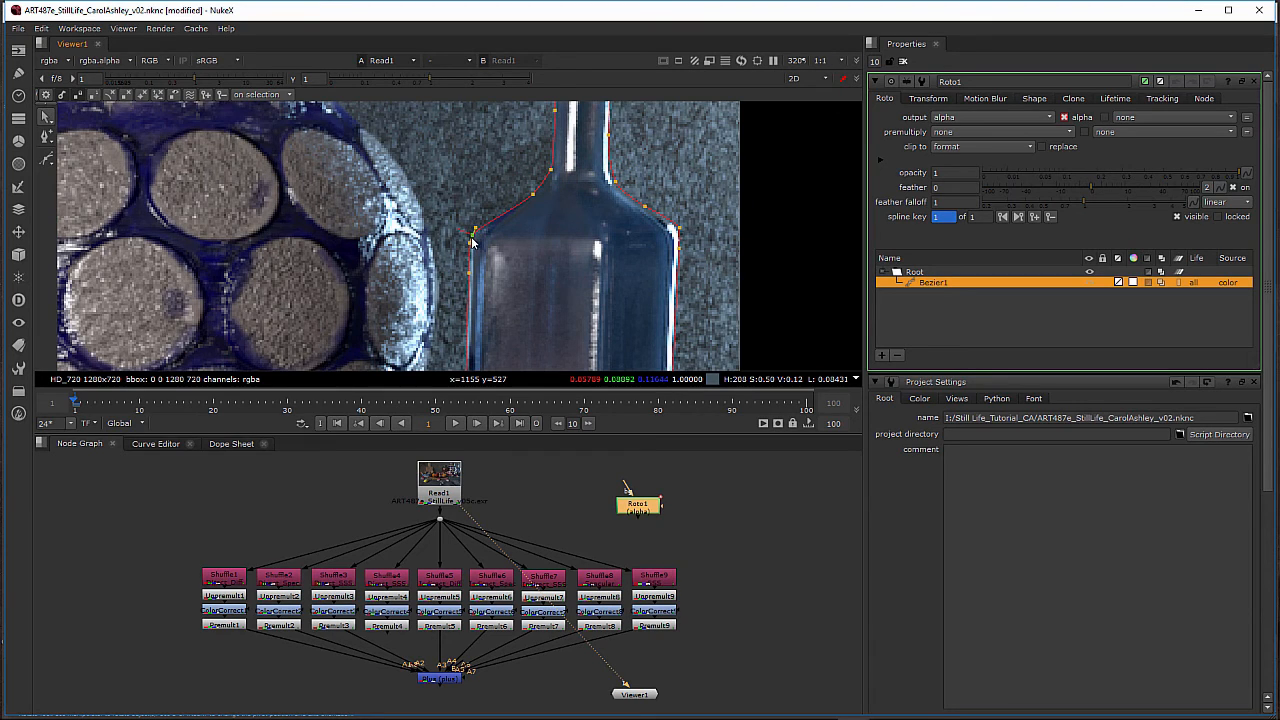
{"action": "left_click", "coordinate": [532, 195]}
{"action": "left_click", "coordinate": [550, 171]}
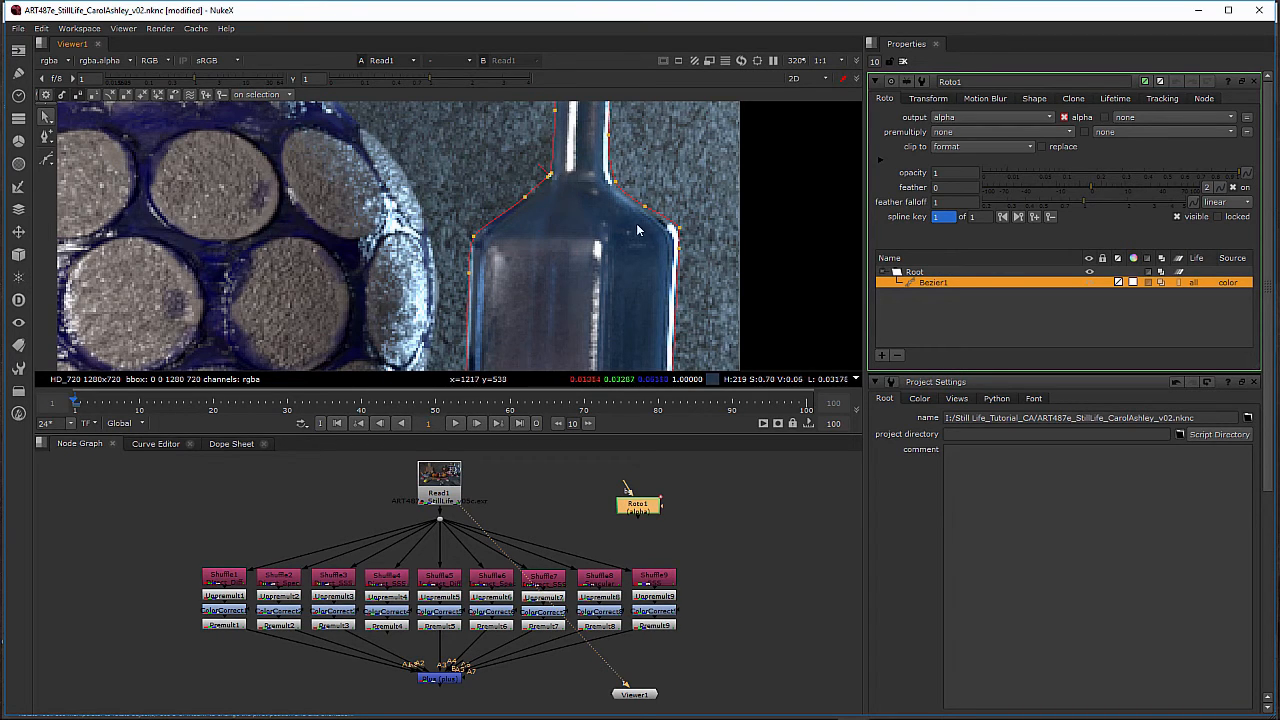
{"action": "scroll", "coordinate": [628, 231], "scroll_direction": "down", "scroll_amount": 4}
{"action": "scroll", "coordinate": [609, 271], "scroll_direction": "down", "scroll_amount": 3}
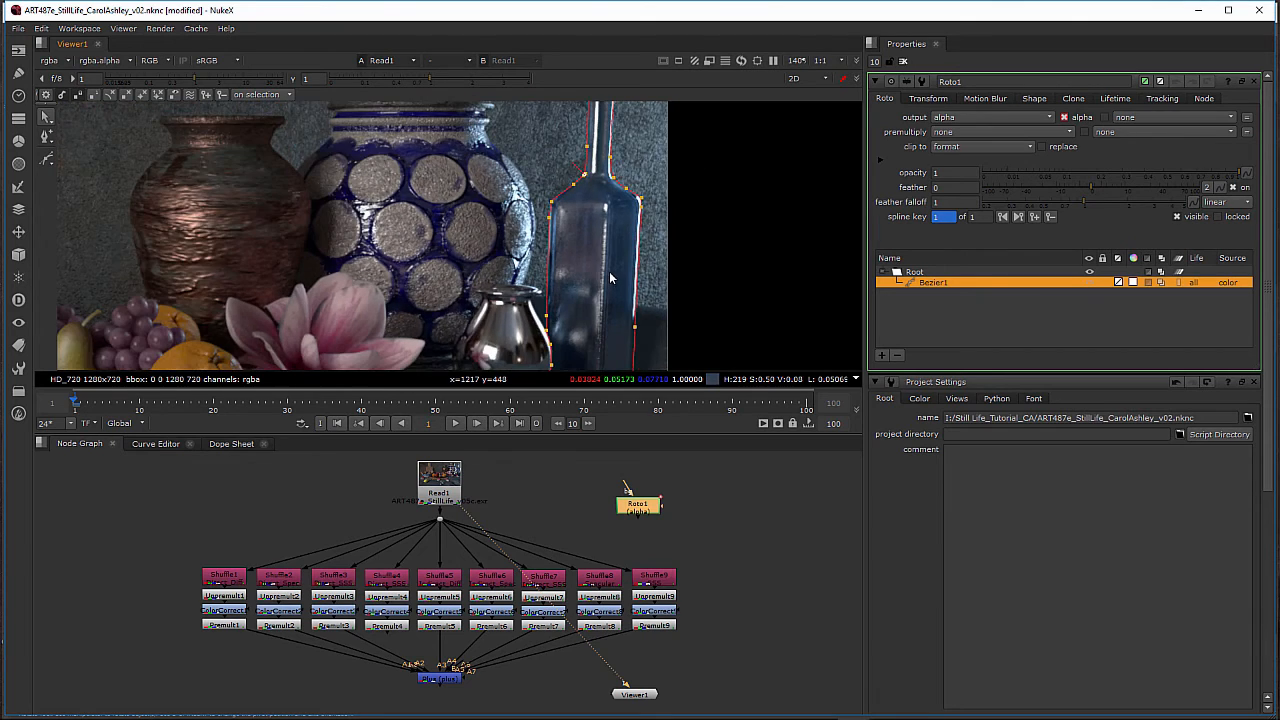
{"action": "middle_click_drag", "start_coordinate": [607, 291], "coordinate": [642, 238]}
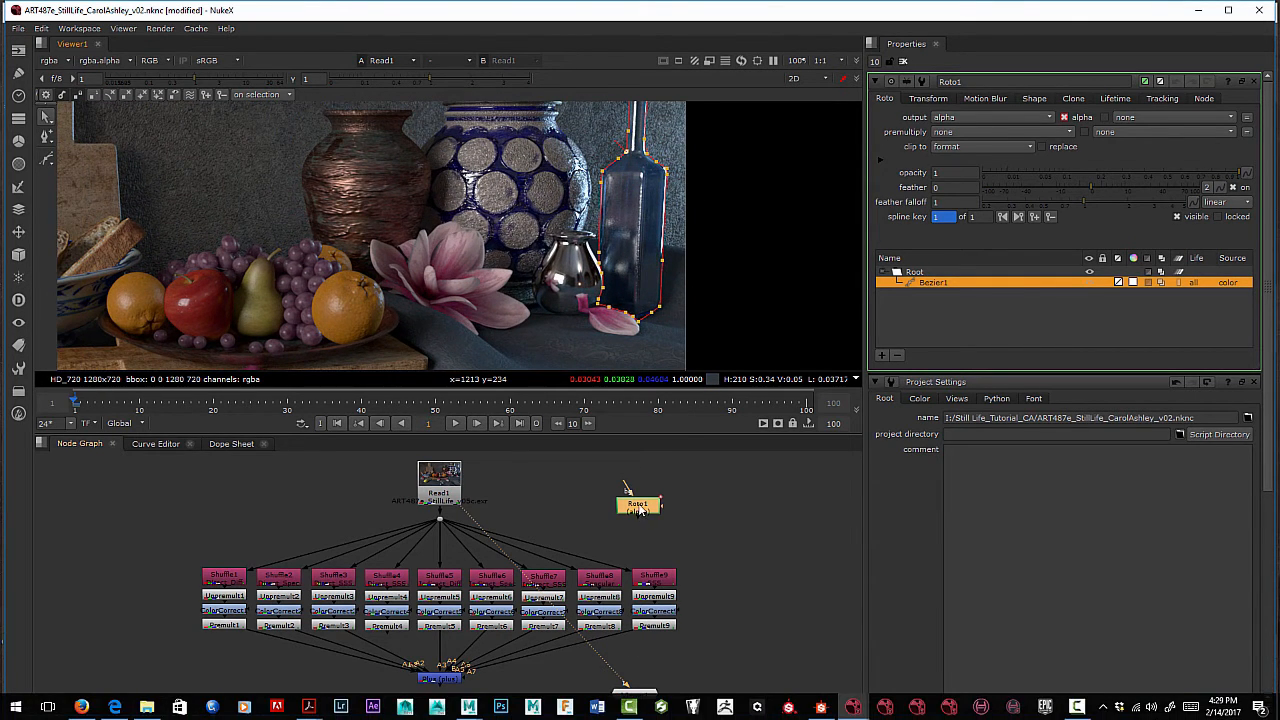
Step: Arrange the node graph with Roto1 just below the Plus node and Viewer1 off to the side
{"action": "left_click_drag", "start_coordinate": [641, 511], "coordinate": [726, 579]}
{"action": "middle_click_drag", "start_coordinate": [709, 674], "coordinate": [662, 562]}
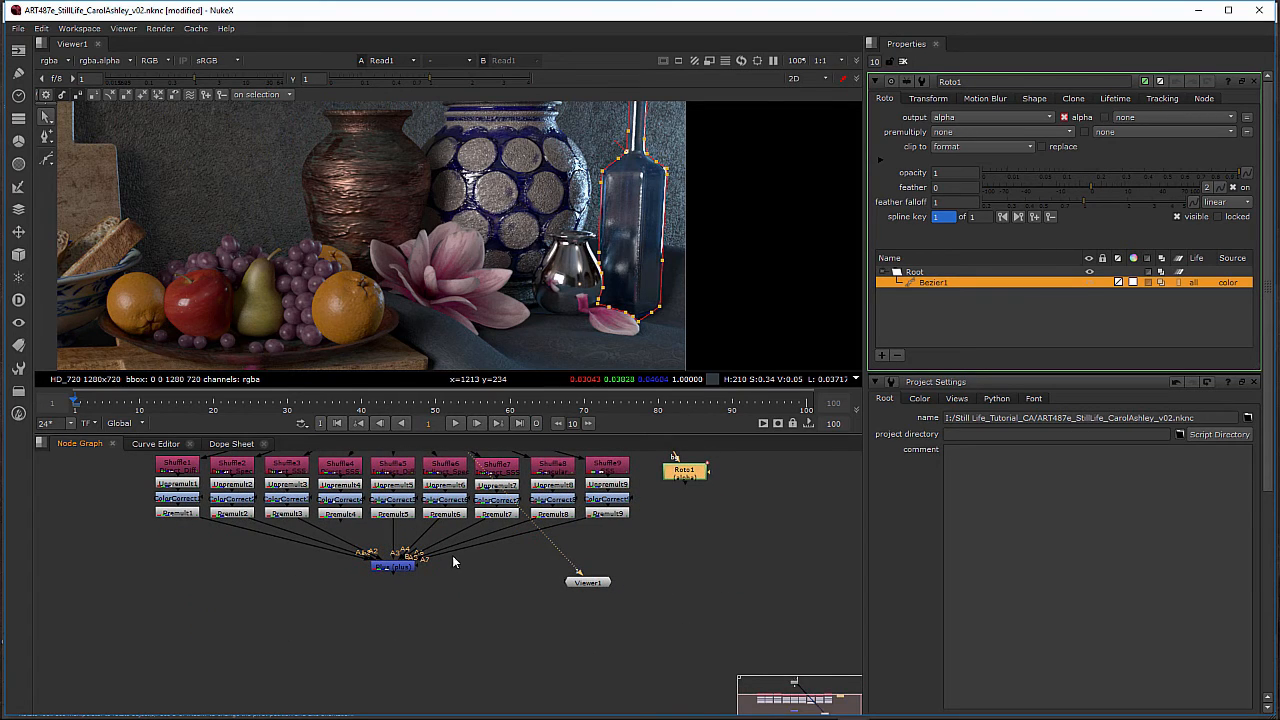
{"action": "mouse_move", "coordinate": [410, 564]}
{"action": "left_mouse_down"}
{"action": "mouse_move", "coordinate": [410, 624]}
{"action": "mouse_move", "coordinate": [405, 581]}
{"action": "left_mouse_up"}
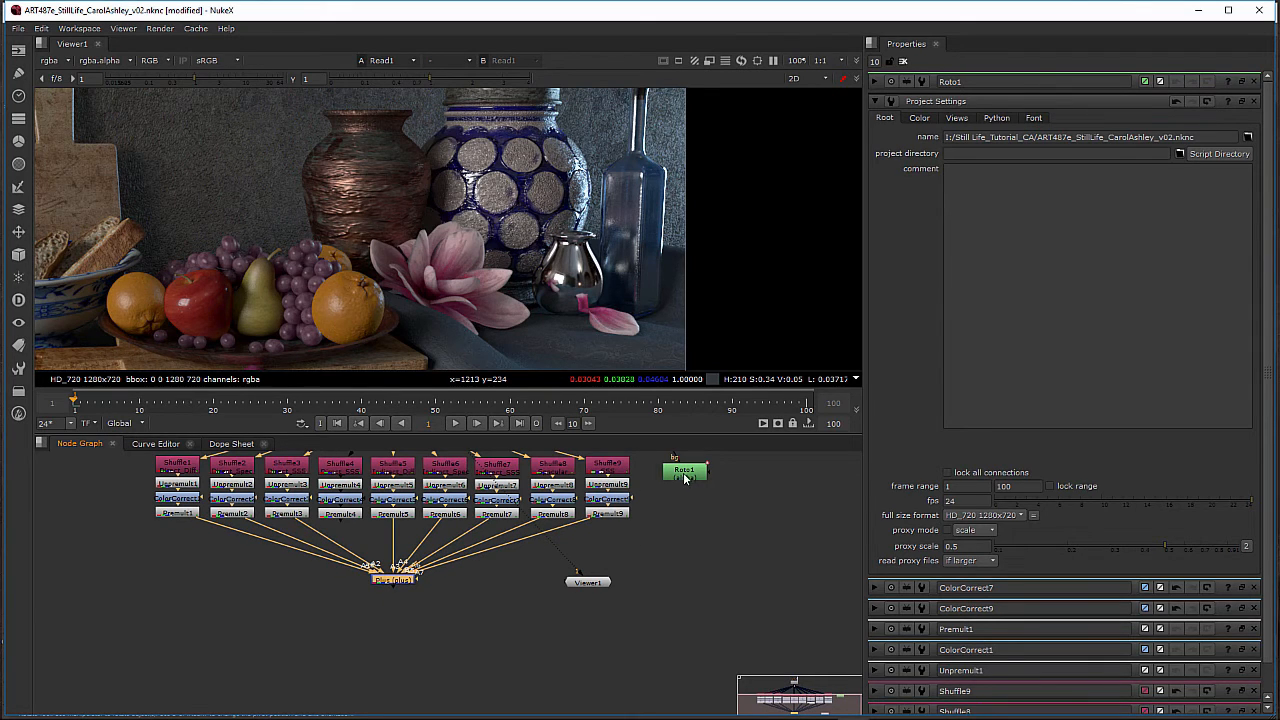
{"action": "left_click_drag", "start_coordinate": [685, 478], "coordinate": [341, 614]}
{"action": "middle_click_drag", "start_coordinate": [441, 602], "coordinate": [473, 606]}
{"action": "left_click", "coordinate": [668, 607]}
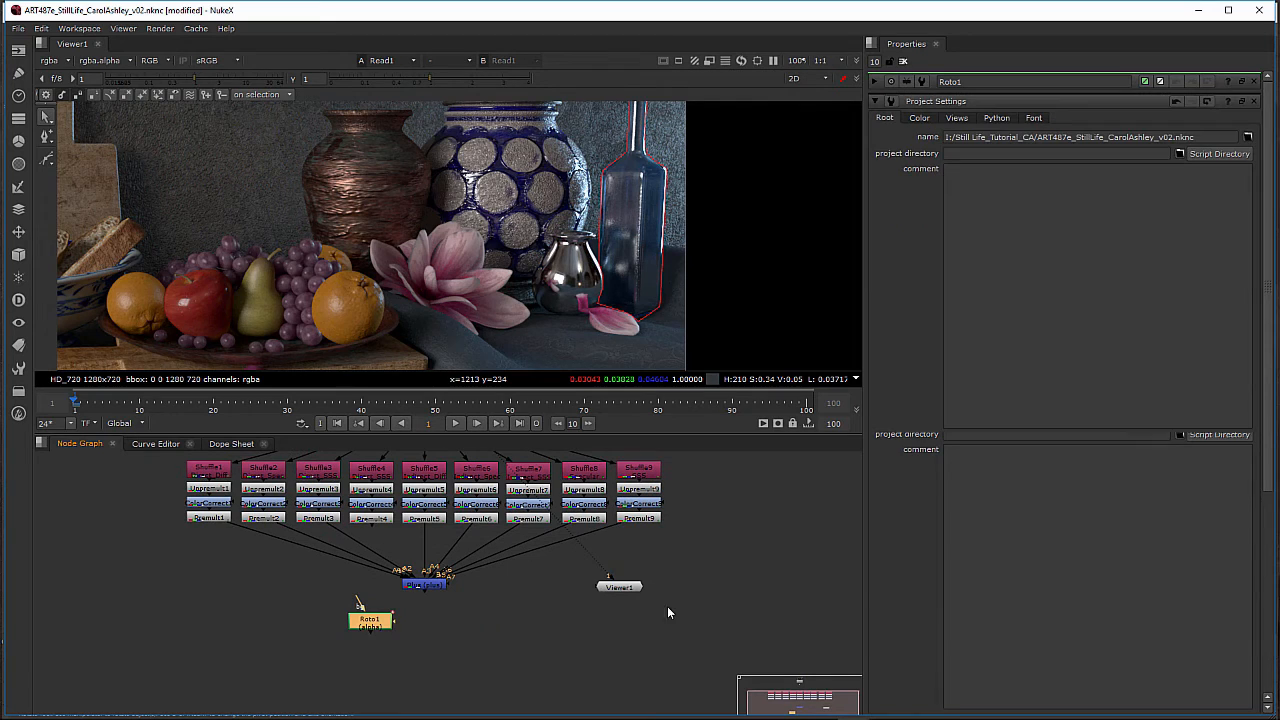
{"action": "left_click", "coordinate": [437, 584]}
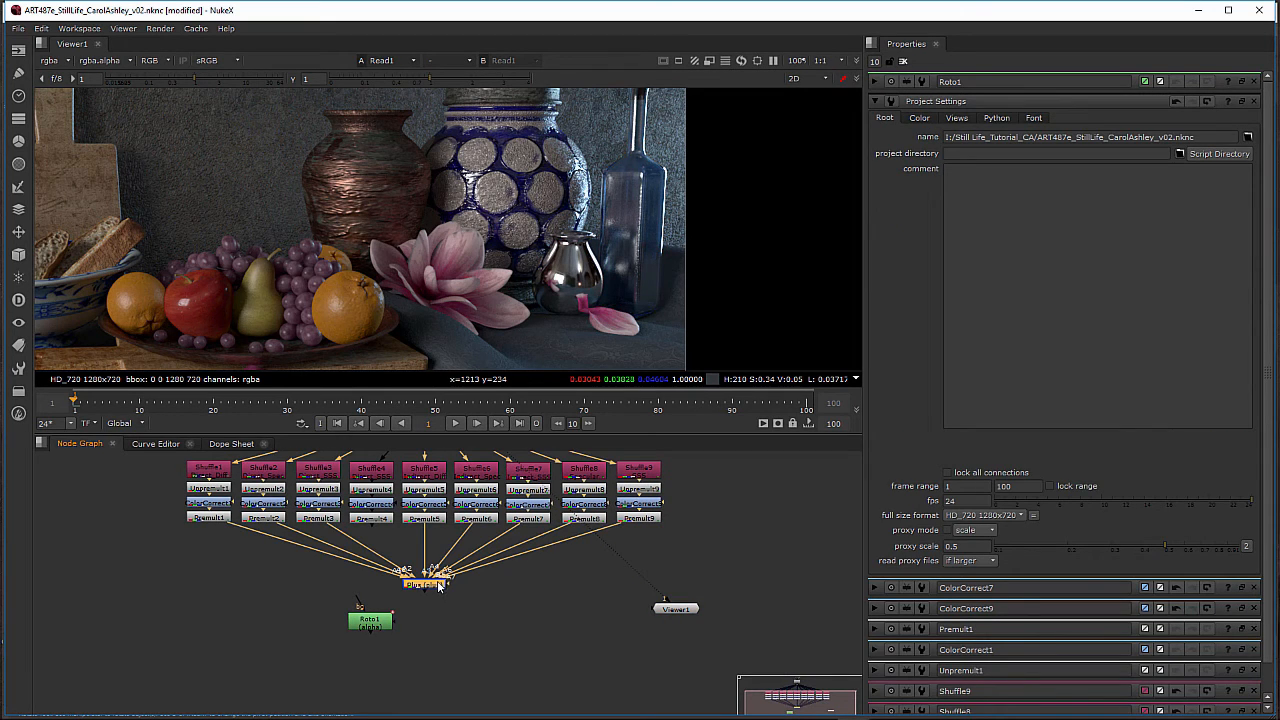
{"action": "left_click_drag", "start_coordinate": [370, 621], "coordinate": [363, 626]}
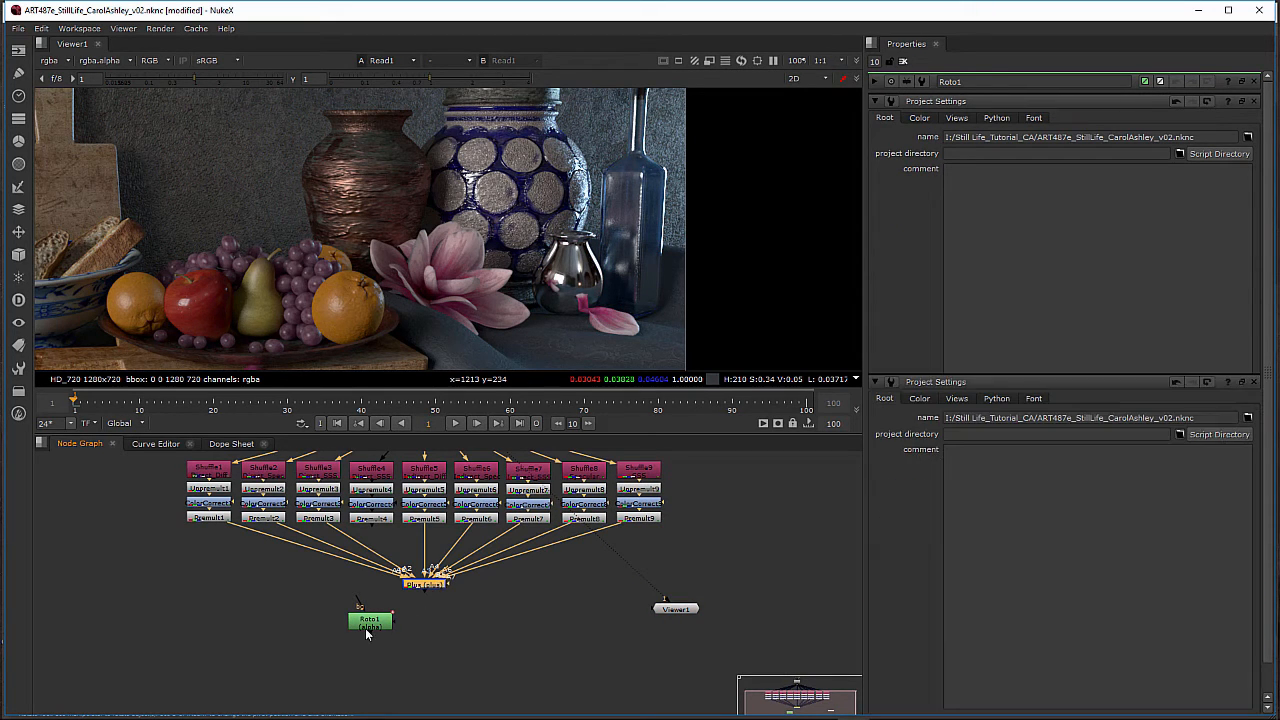
Step: Add a Merge node fed by the Plus node and place it below Plus
{"action": "left_click", "coordinate": [431, 587]}
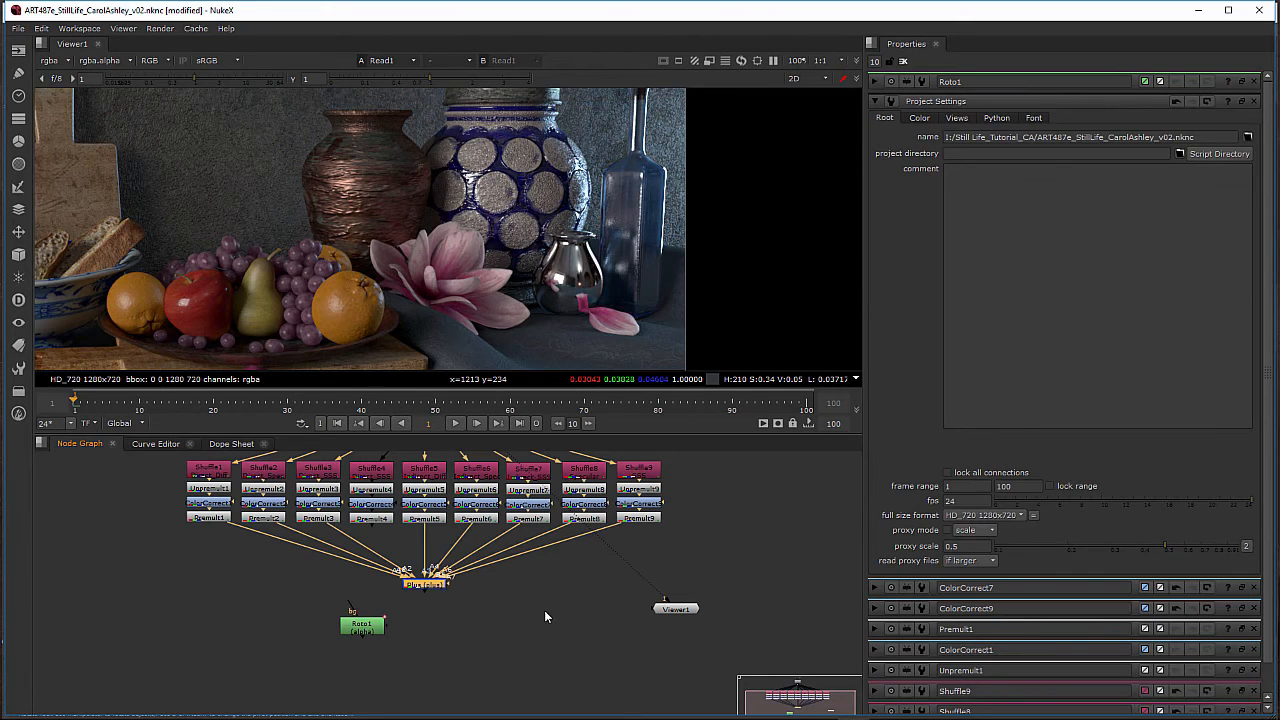
{"action": "key", "text": "Tab"}
{"action": "type", "text": "Merge"}
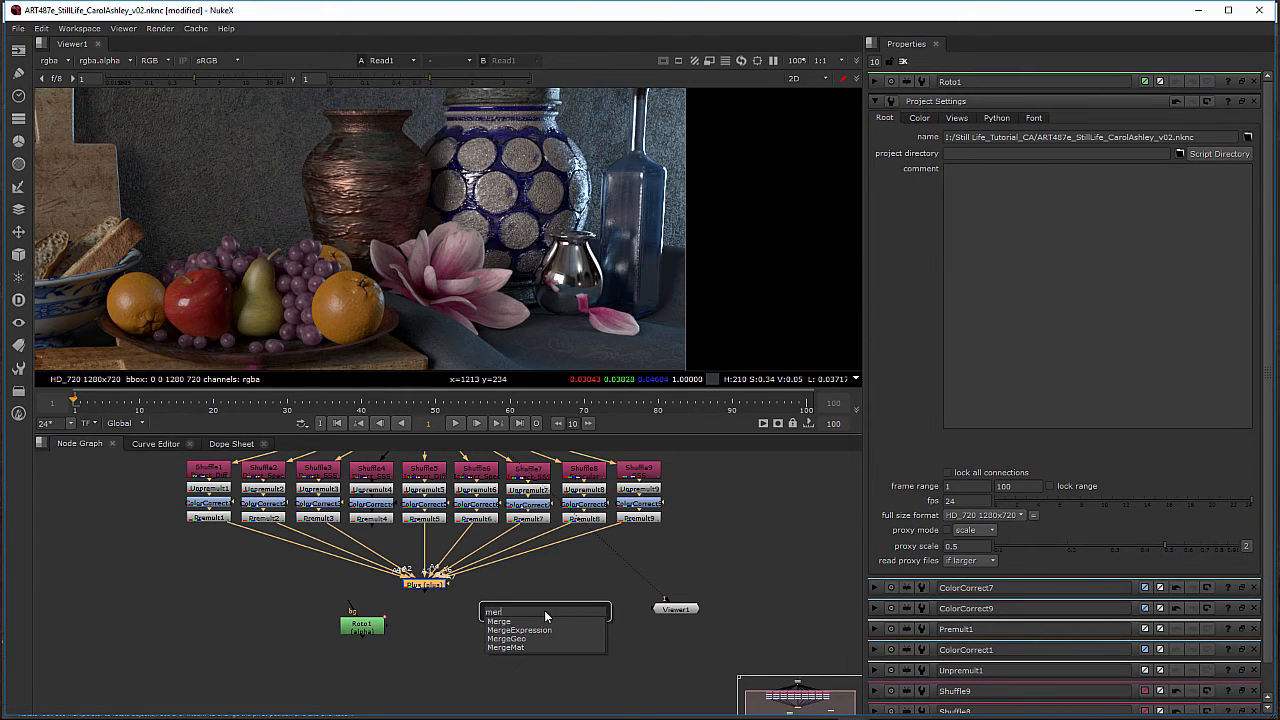
{"action": "key", "text": "Return"}
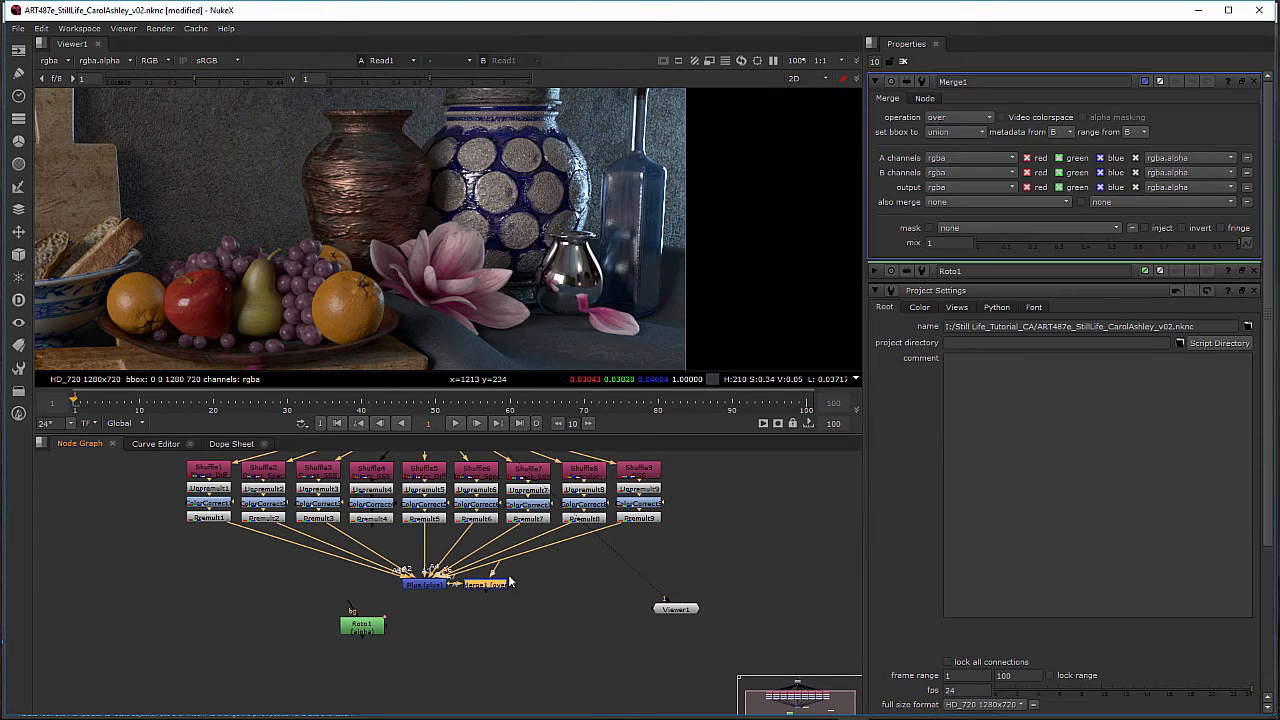
{"action": "left_click_drag", "start_coordinate": [480, 628], "coordinate": [456, 653]}
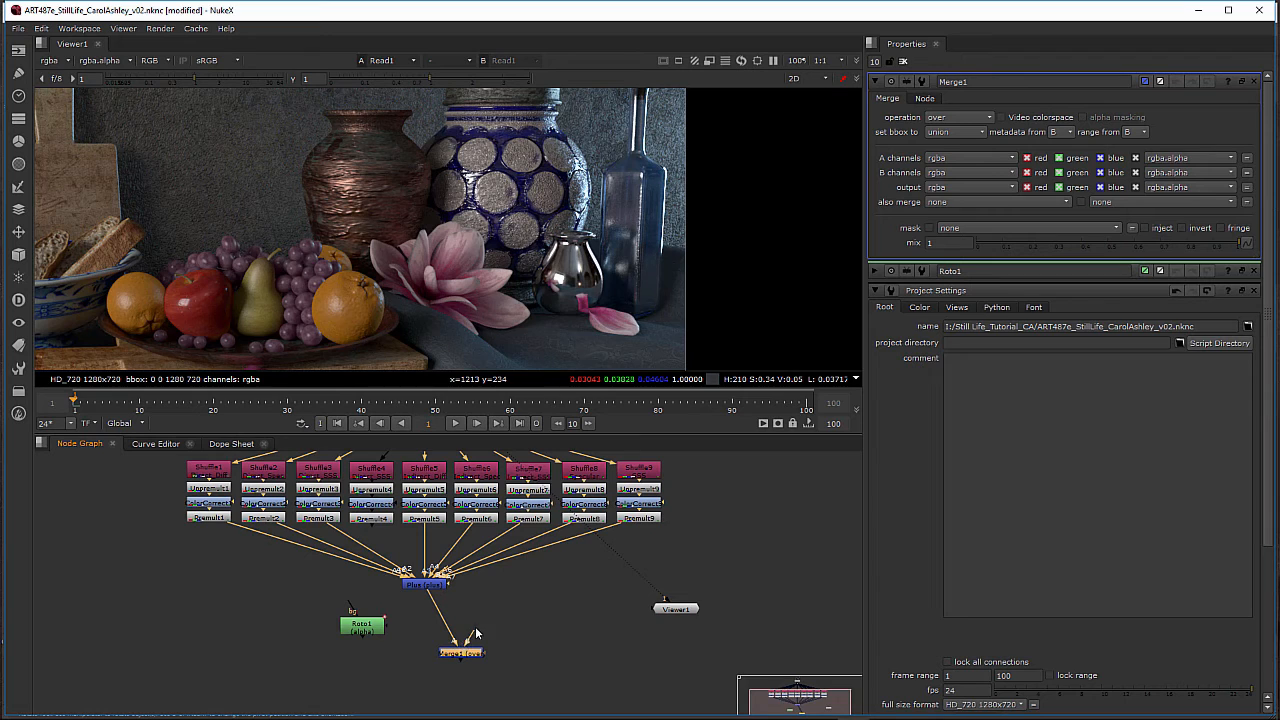
Step: Connect Merge1's free input to Read1 and move the Merge node clear of the Plus node
{"action": "middle_click_drag", "start_coordinate": [580, 626], "coordinate": [552, 668]}
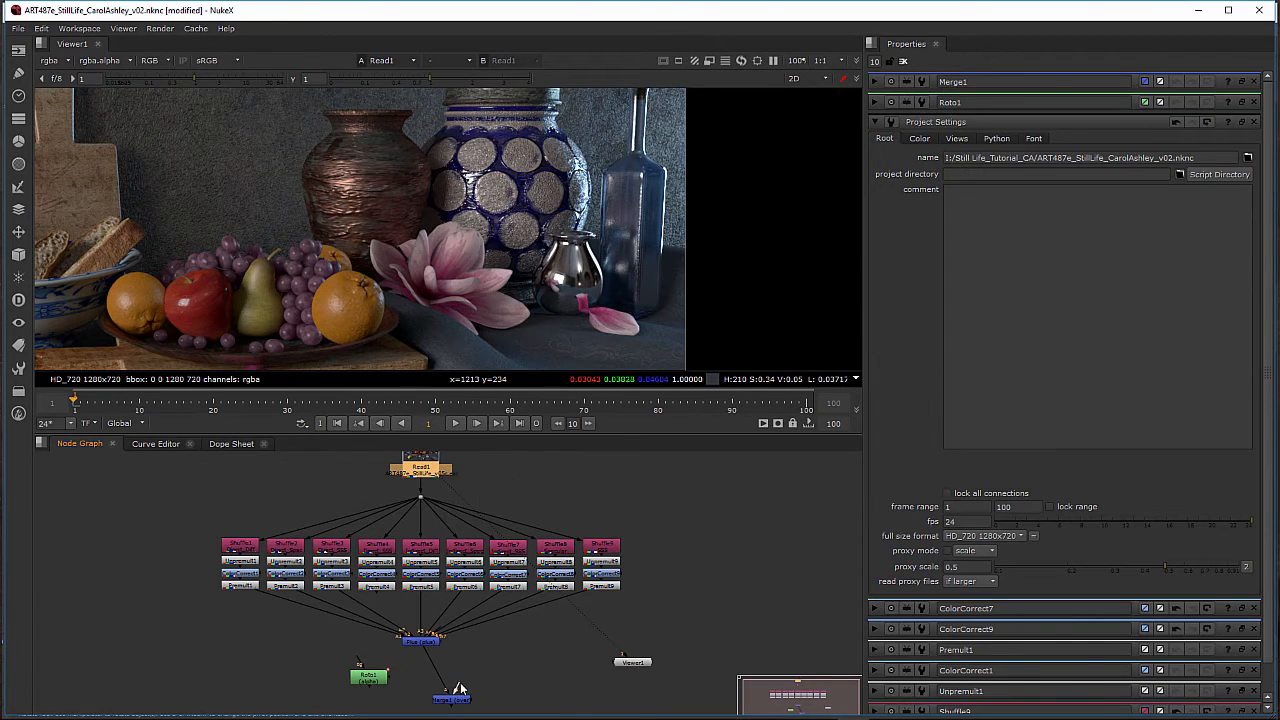
{"action": "left_click_drag", "start_coordinate": [458, 688], "coordinate": [426, 466]}
{"action": "left_click_drag", "start_coordinate": [456, 703], "coordinate": [502, 698]}
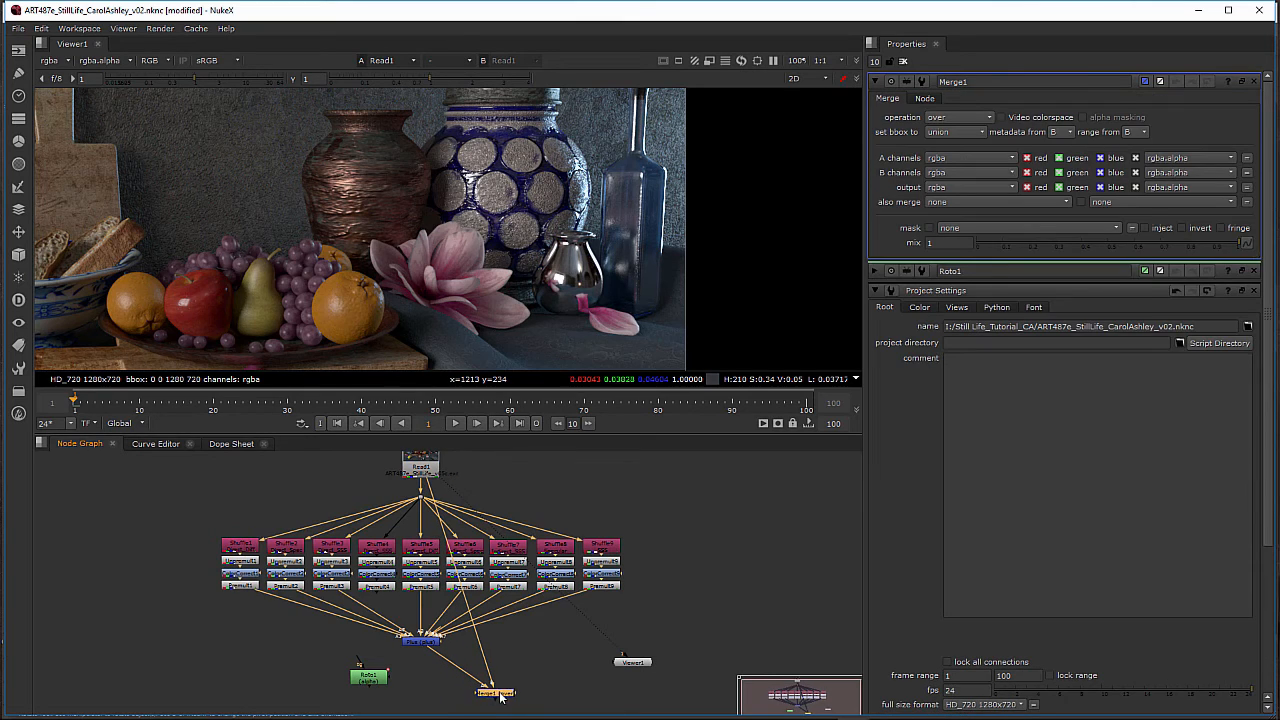
Step: Move Roto1 next to Merge1 and connect it to the Merge node's mask input
{"action": "left_click_drag", "start_coordinate": [386, 677], "coordinate": [431, 692]}
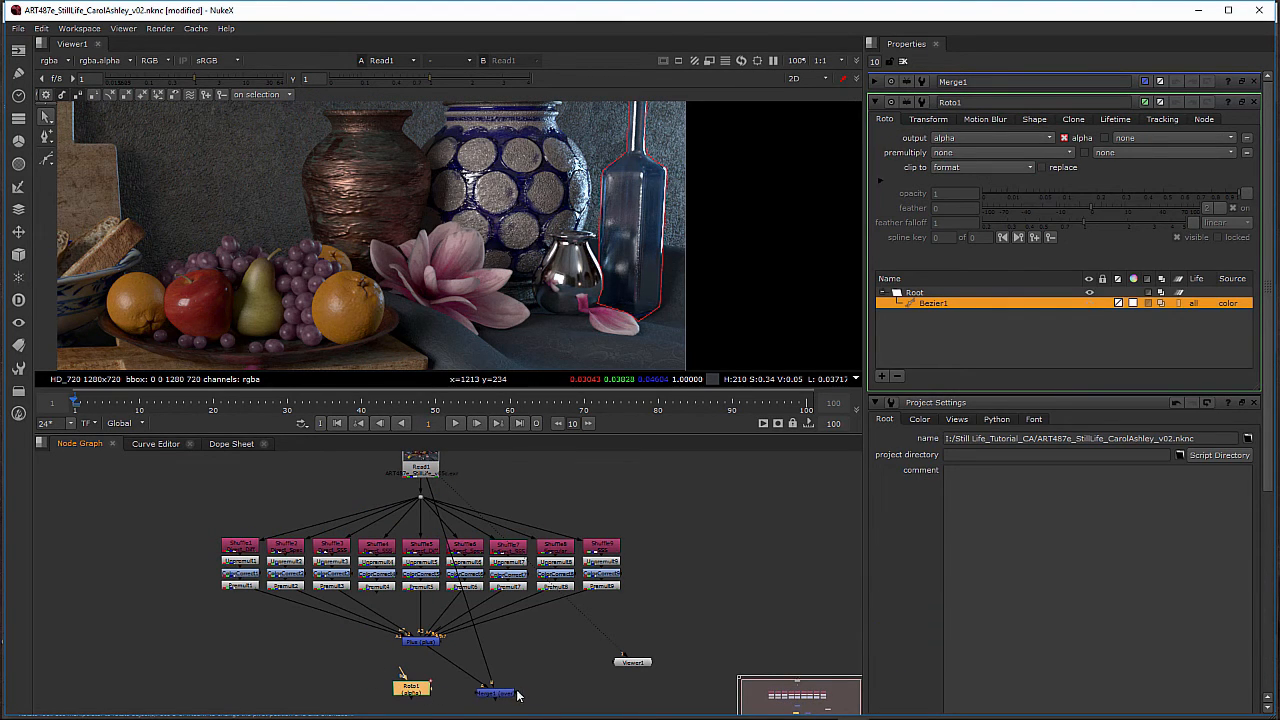
{"action": "scroll", "coordinate": [538, 664], "scroll_direction": "down", "scroll_amount": 1}
{"action": "scroll", "coordinate": [540, 656], "scroll_direction": "up", "scroll_amount": 3}
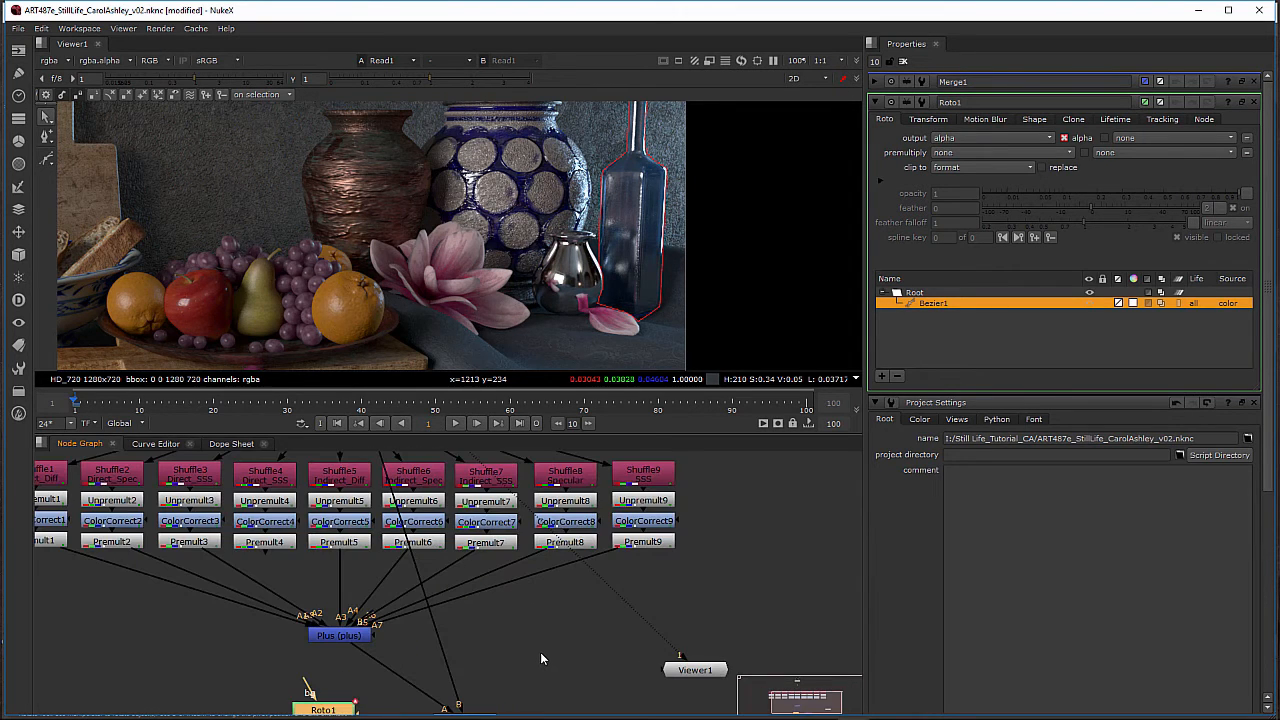
{"action": "middle_click_drag", "start_coordinate": [540, 652], "coordinate": [540, 499]}
{"action": "scroll", "coordinate": [546, 571], "scroll_direction": "up", "scroll_amount": 2}
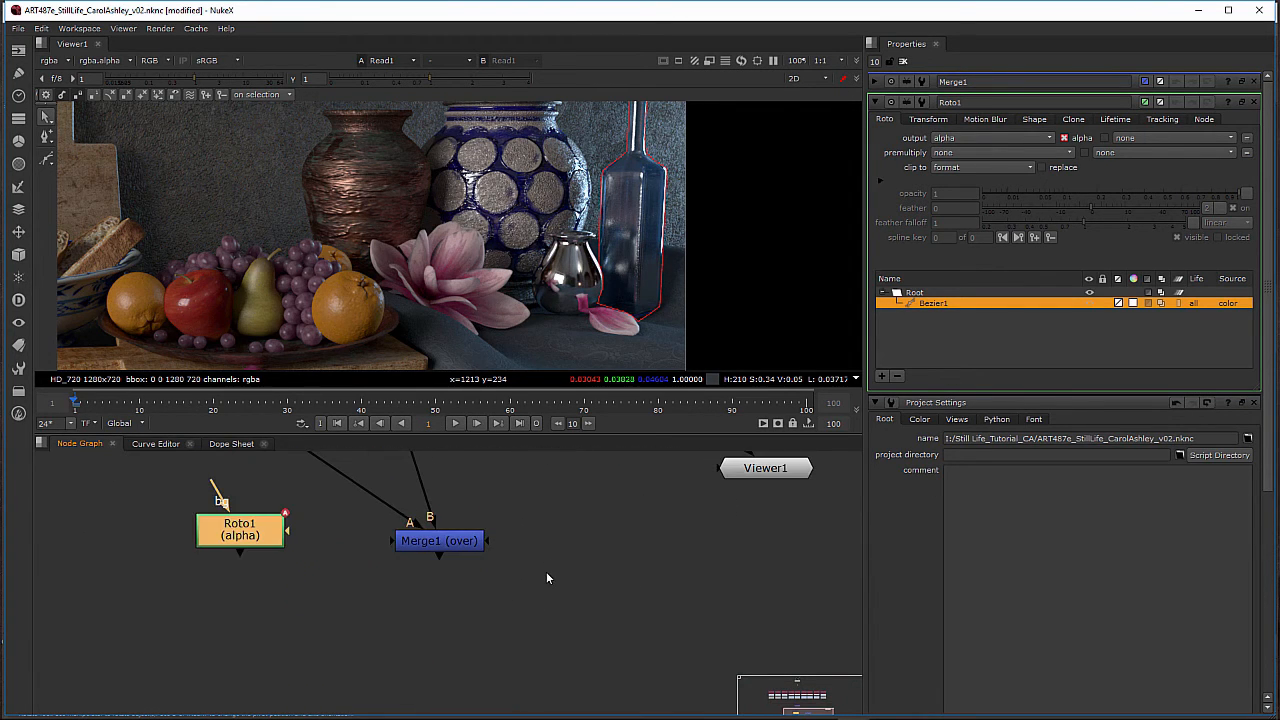
{"action": "middle_click_drag", "start_coordinate": [546, 573], "coordinate": [614, 634]}
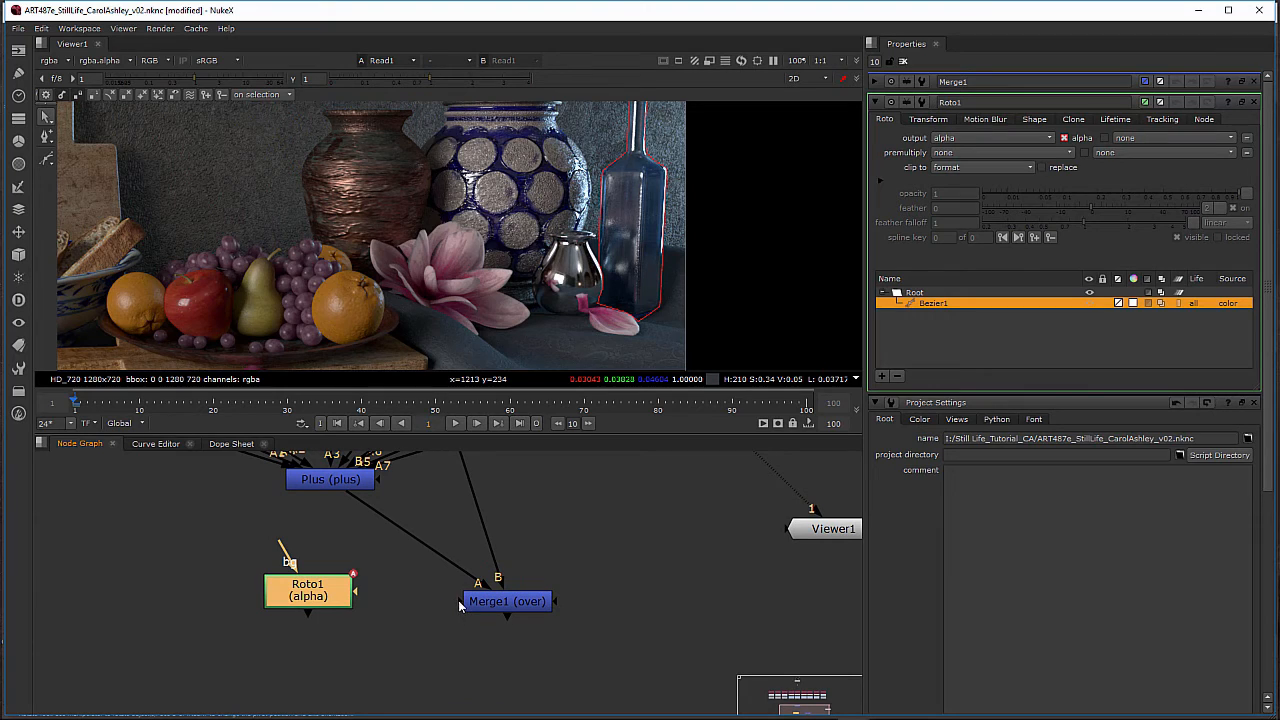
{"action": "mouse_move", "coordinate": [459, 604]}
{"action": "left_mouse_down"}
{"action": "mouse_move", "coordinate": [391, 601]}
{"action": "mouse_move", "coordinate": [456, 601]}
{"action": "left_mouse_up"}
{"action": "left_click_drag", "start_coordinate": [558, 607], "coordinate": [372, 578]}
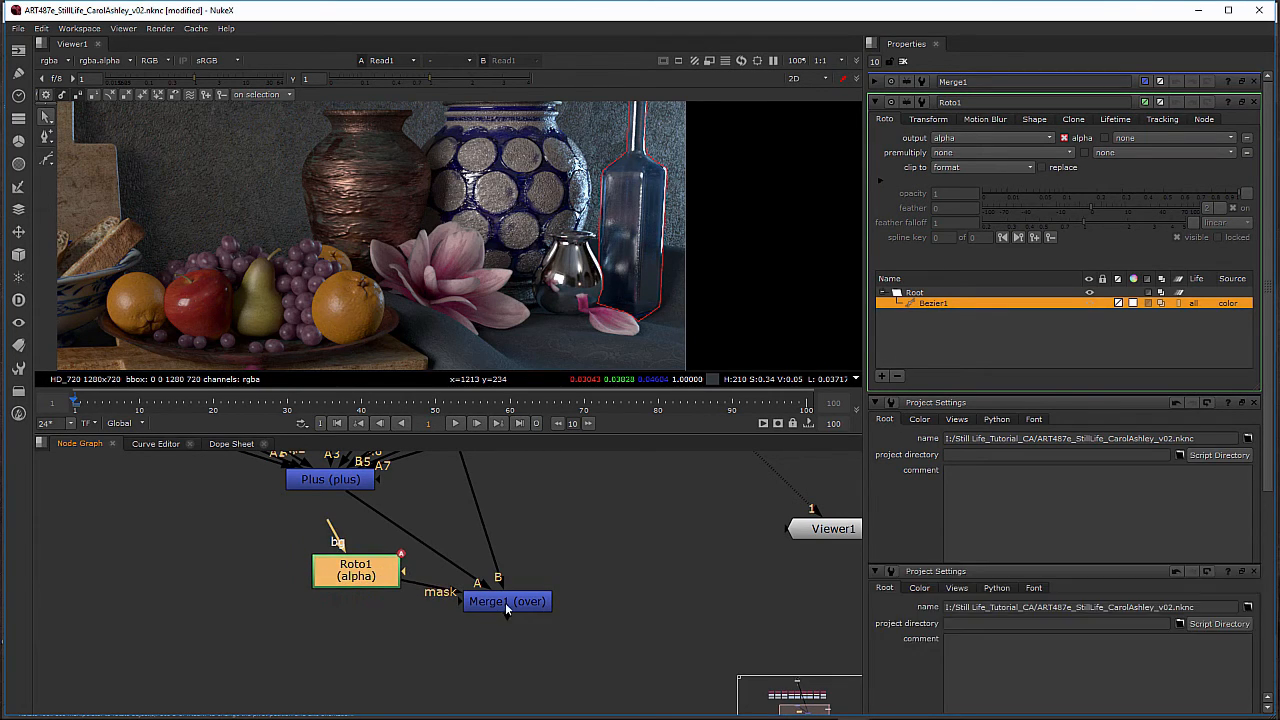
Step: Display Merge1's output in the viewer and move Merge1 lower in the node graph
{"action": "left_click", "coordinate": [505, 602]}
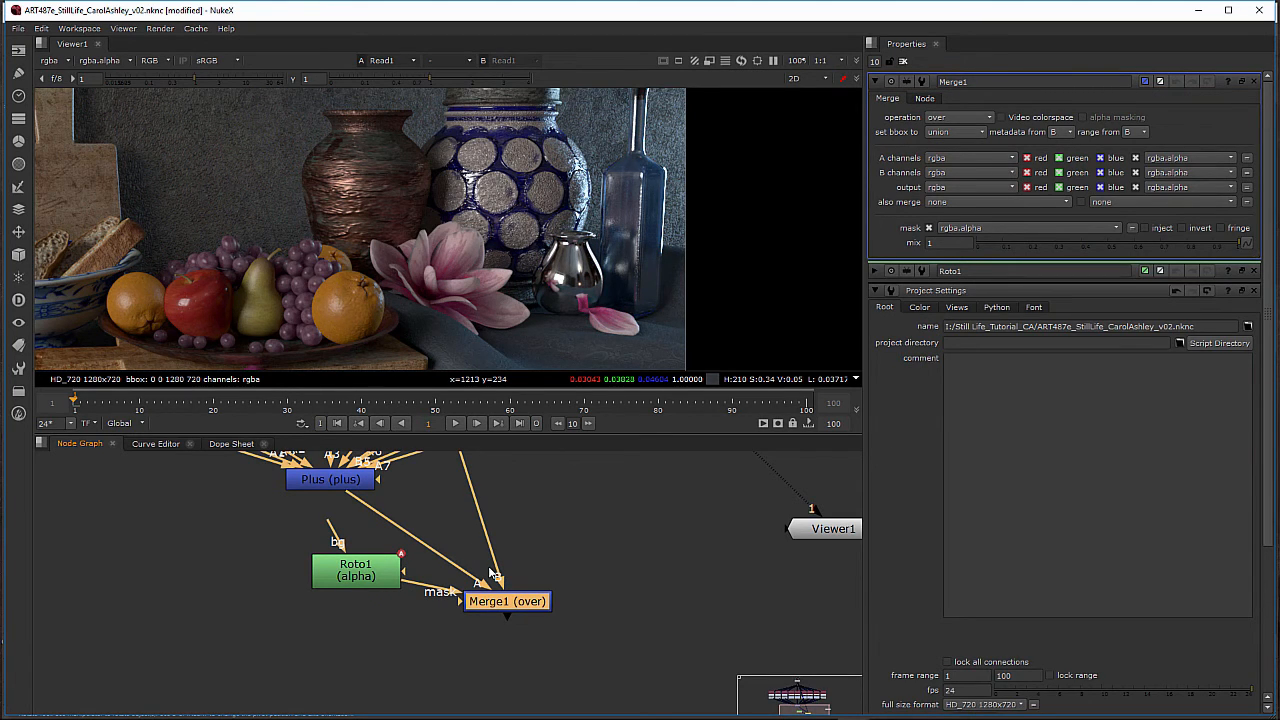
{"action": "left_click", "coordinate": [875, 82]}
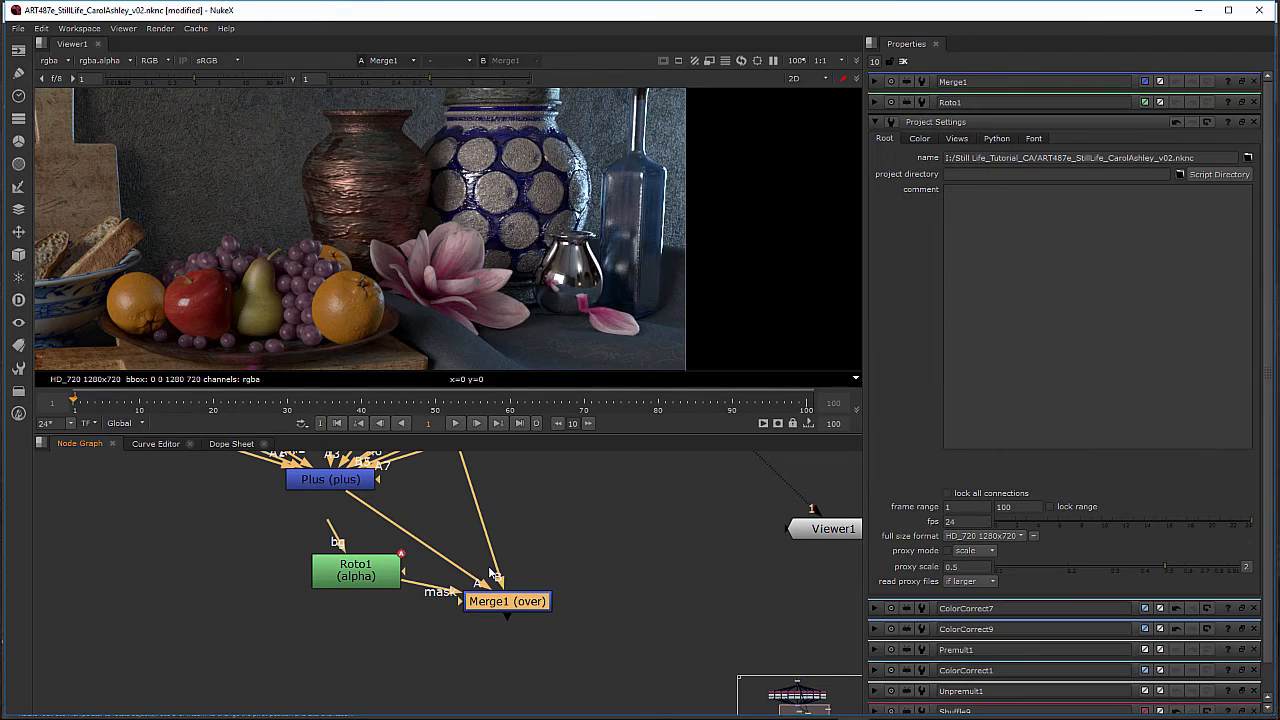
{"action": "key", "text": "1"}
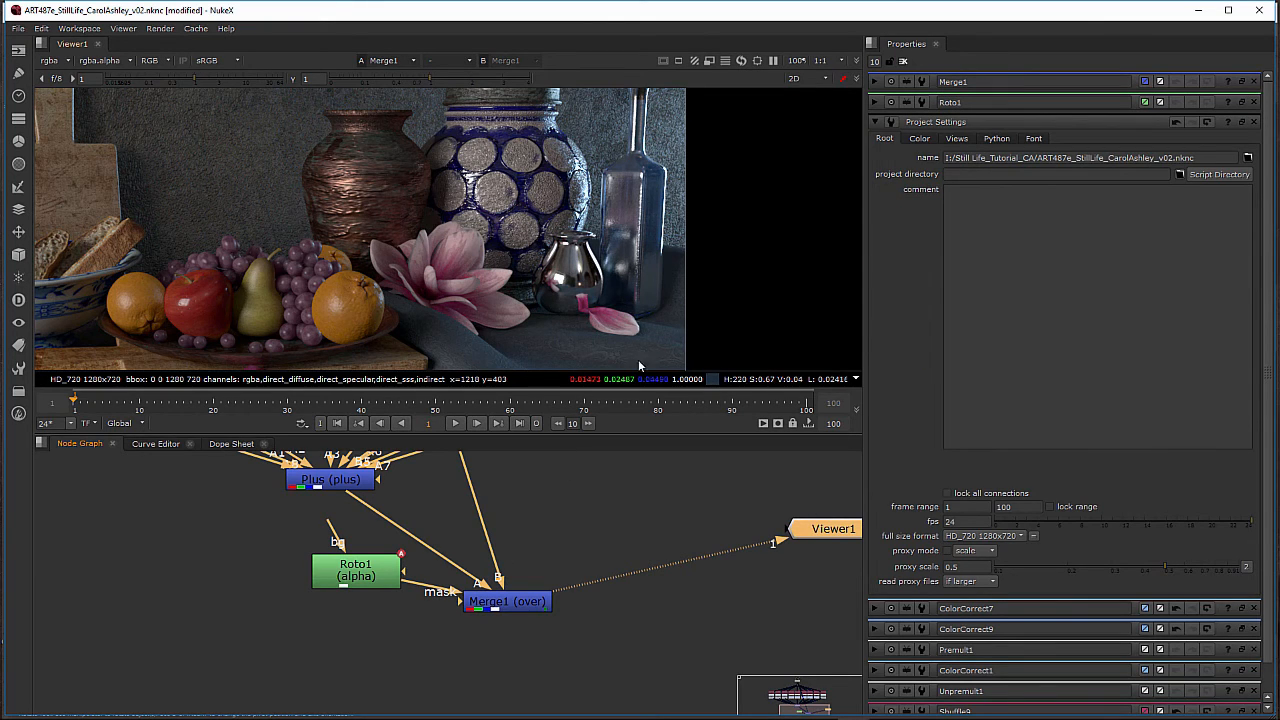
{"action": "left_click_drag", "start_coordinate": [512, 605], "coordinate": [503, 674]}
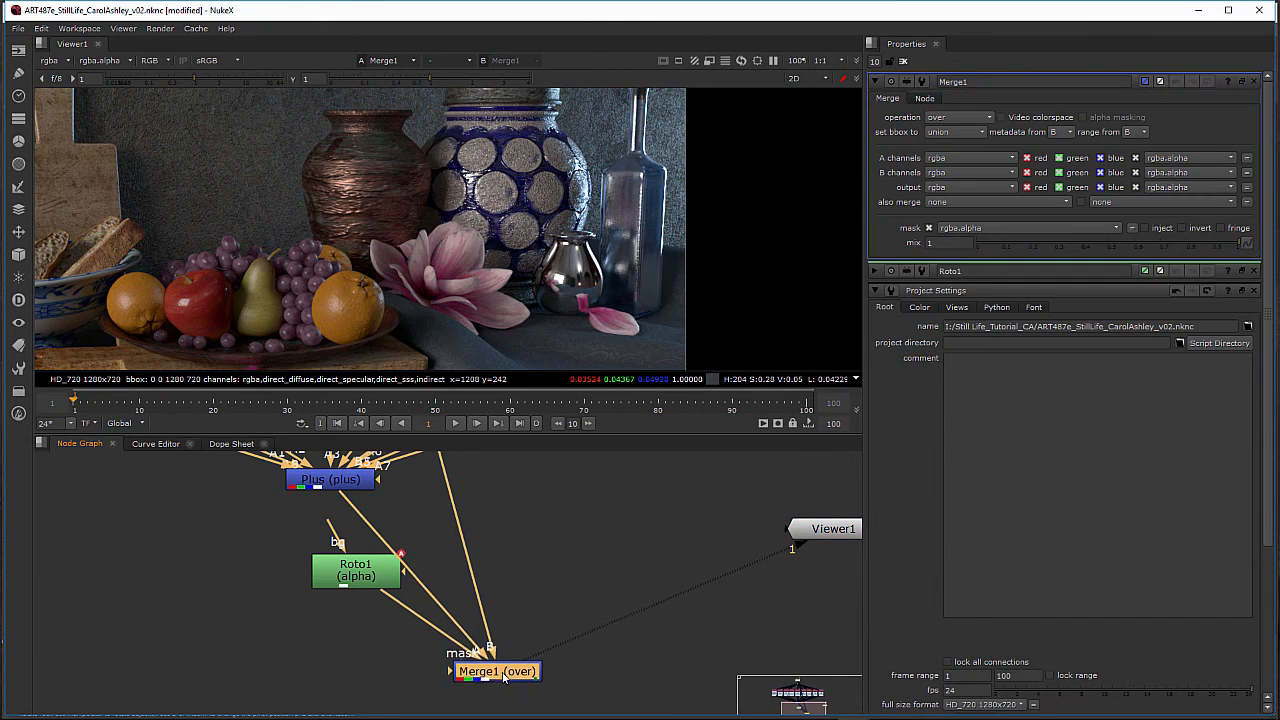
Step: Examine the masked glass bottle in the merged image and the Roto1 and Merge1 connections in the node tree
{"action": "scroll", "coordinate": [565, 573], "scroll_direction": "down", "scroll_amount": 2}
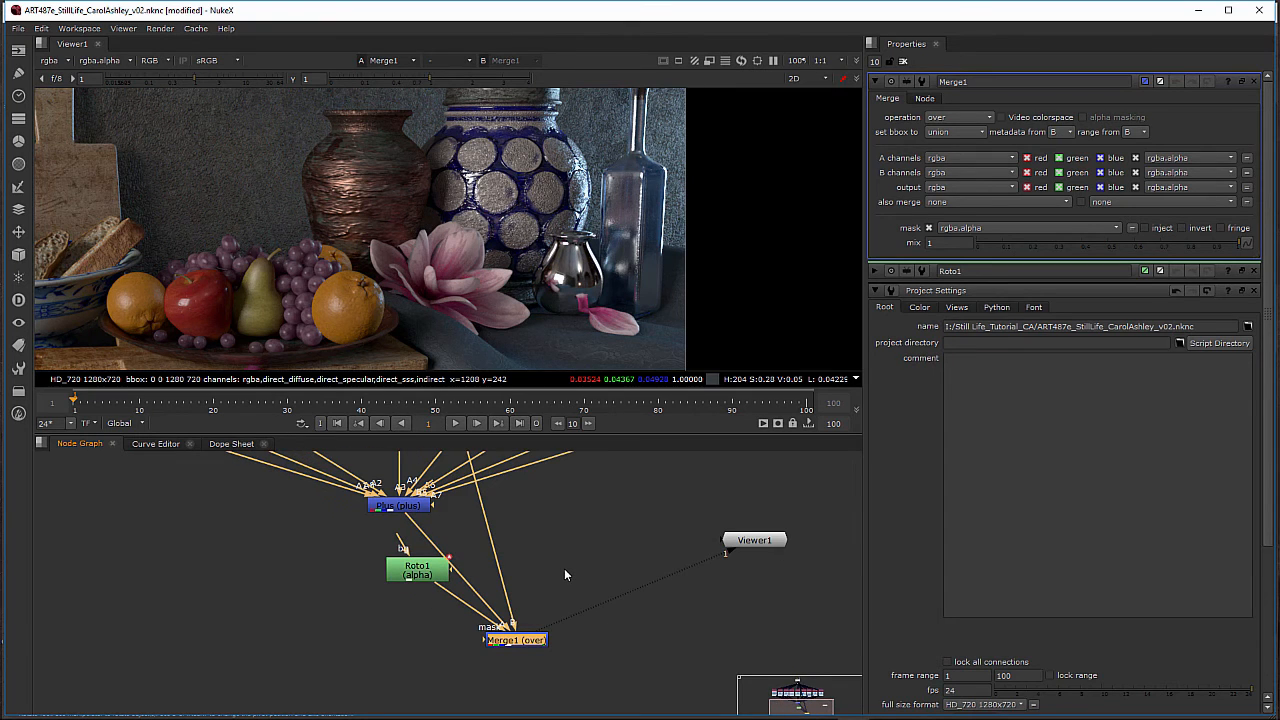
{"action": "scroll", "coordinate": [568, 565], "scroll_direction": "down", "scroll_amount": 2}
{"action": "scroll", "coordinate": [555, 566], "scroll_direction": "up", "scroll_amount": 4}
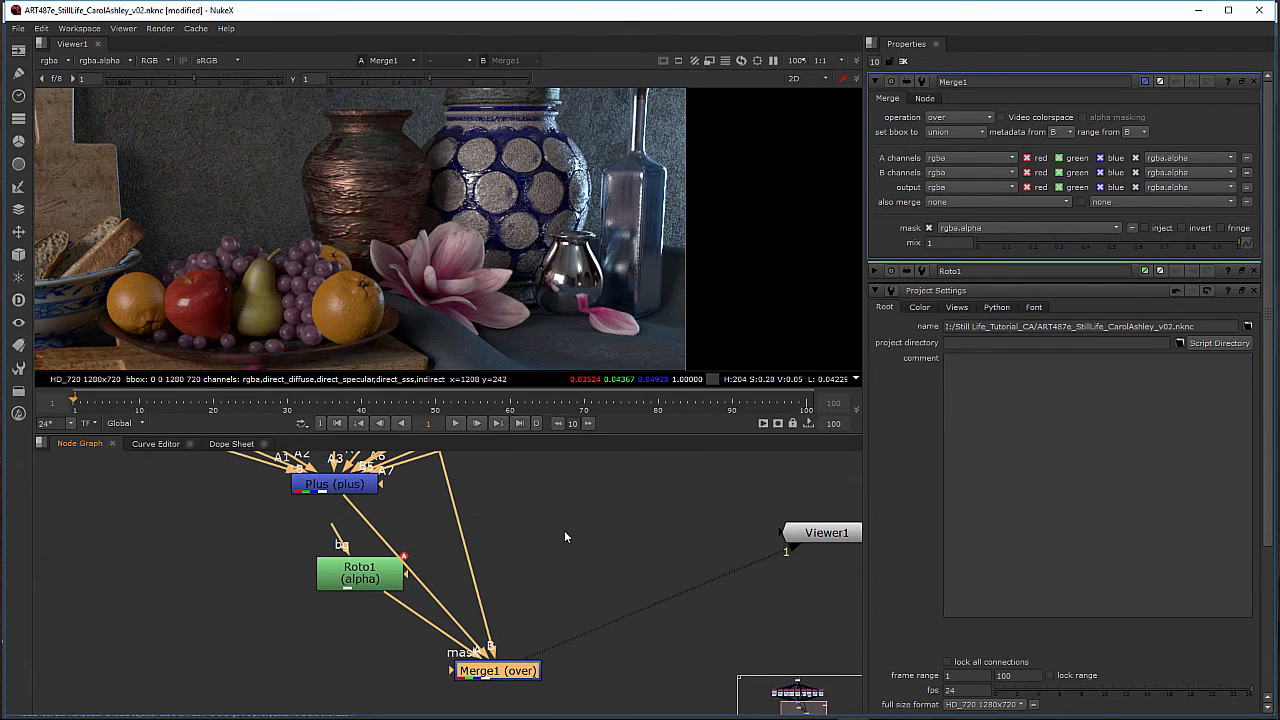
{"action": "scroll", "coordinate": [608, 220], "scroll_direction": "up", "scroll_amount": 8}
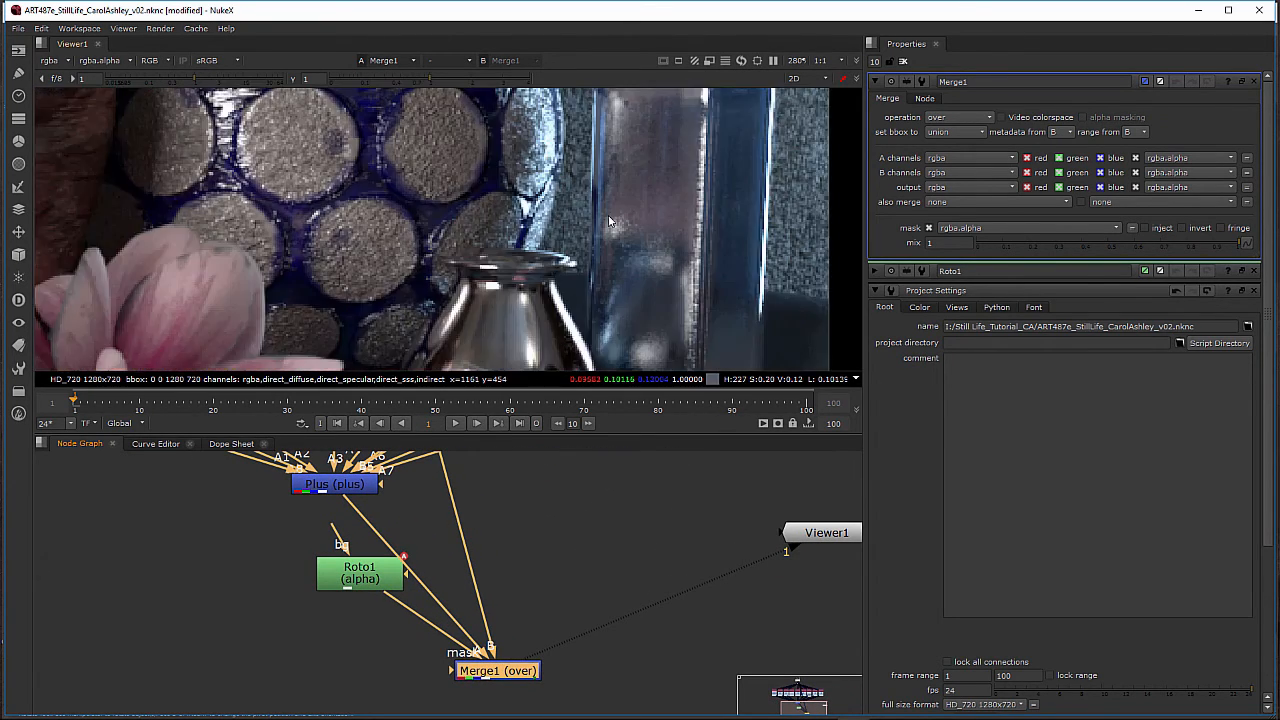
{"action": "scroll", "coordinate": [608, 220], "scroll_direction": "down", "scroll_amount": 5}
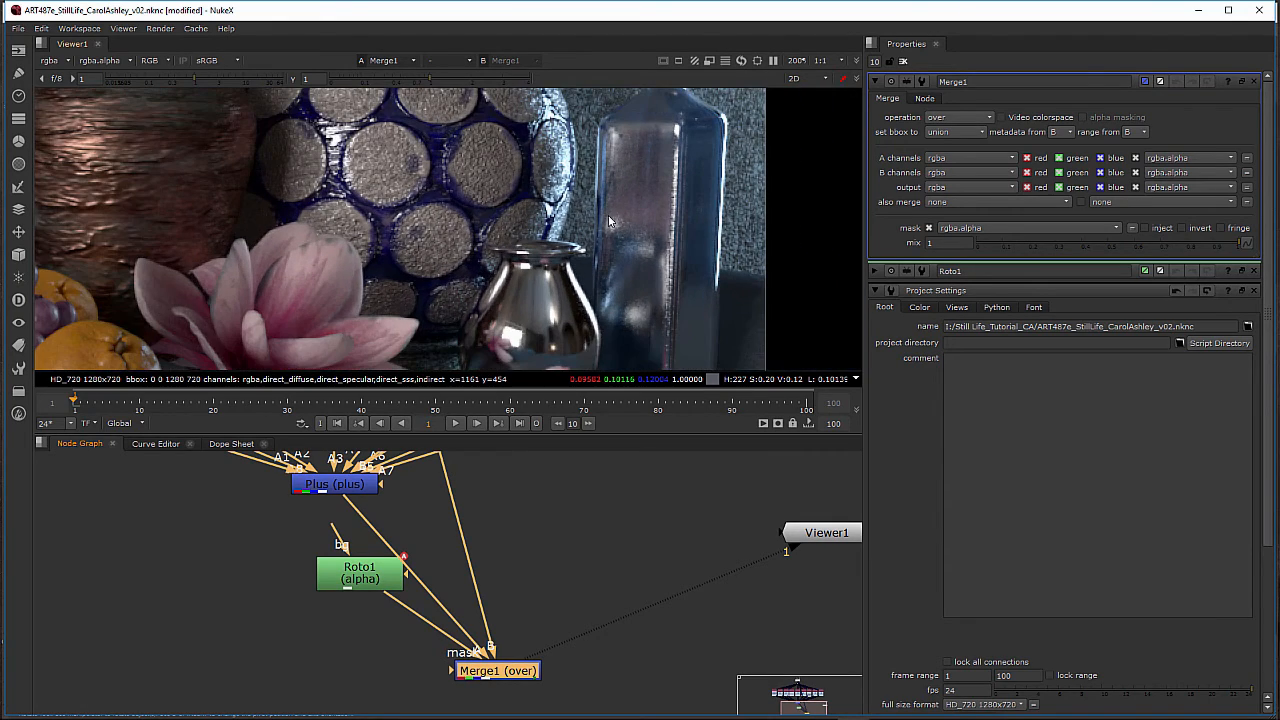
{"action": "middle_click_drag", "start_coordinate": [619, 214], "coordinate": [634, 168]}
{"action": "scroll", "coordinate": [628, 214], "scroll_direction": "down", "scroll_amount": 2}
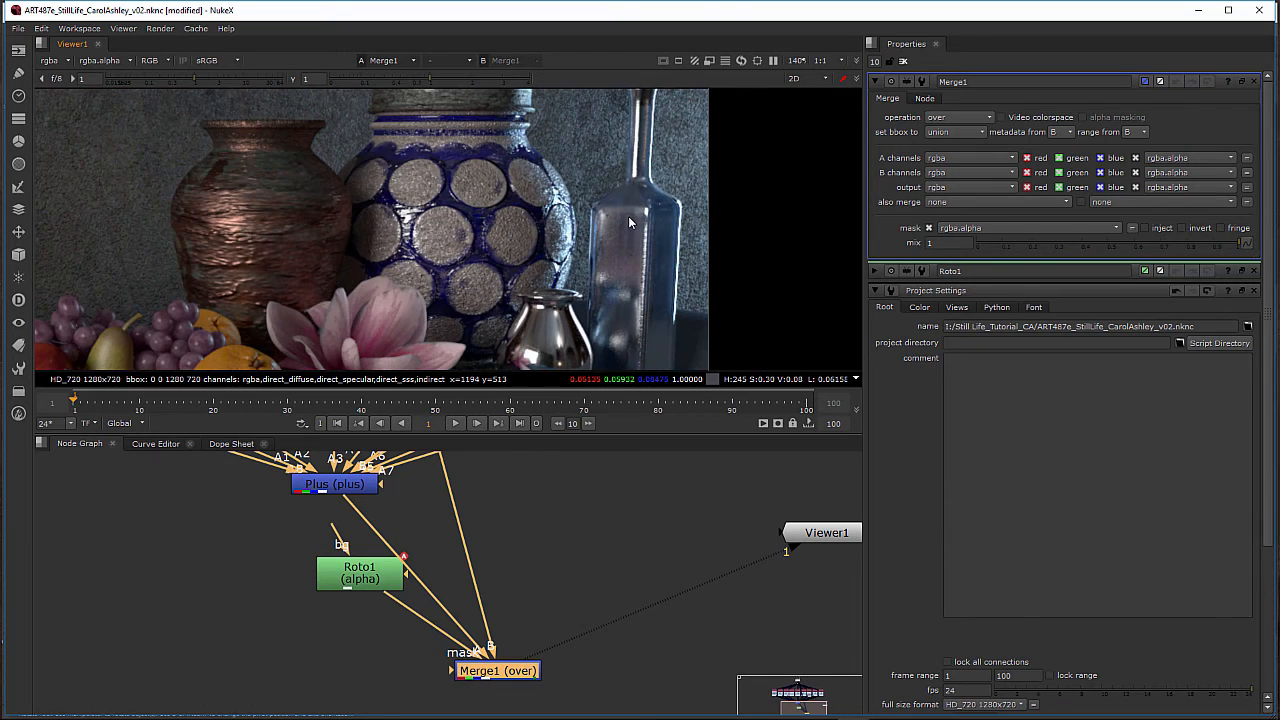
{"action": "middle_click_drag", "start_coordinate": [557, 583], "coordinate": [557, 599]}
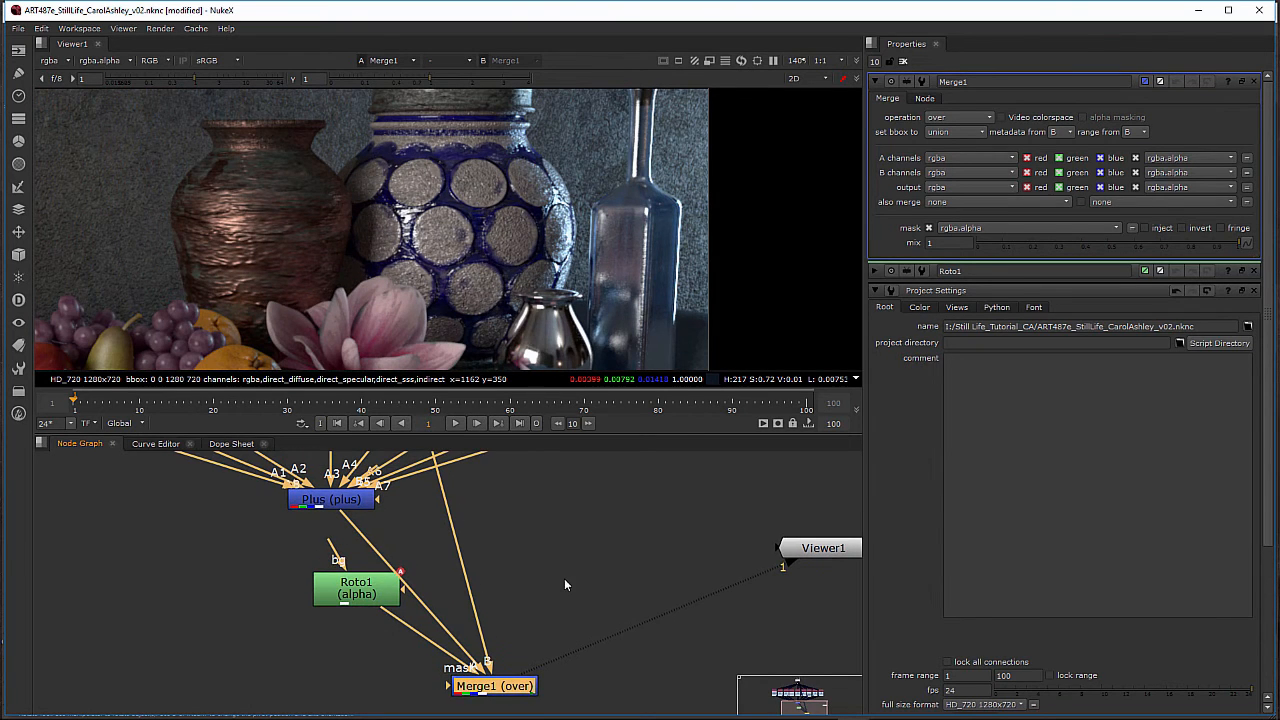
{"action": "scroll", "coordinate": [564, 577], "scroll_direction": "up", "scroll_amount": 2}
{"action": "scroll", "coordinate": [563, 574], "scroll_direction": "down", "scroll_amount": 6}
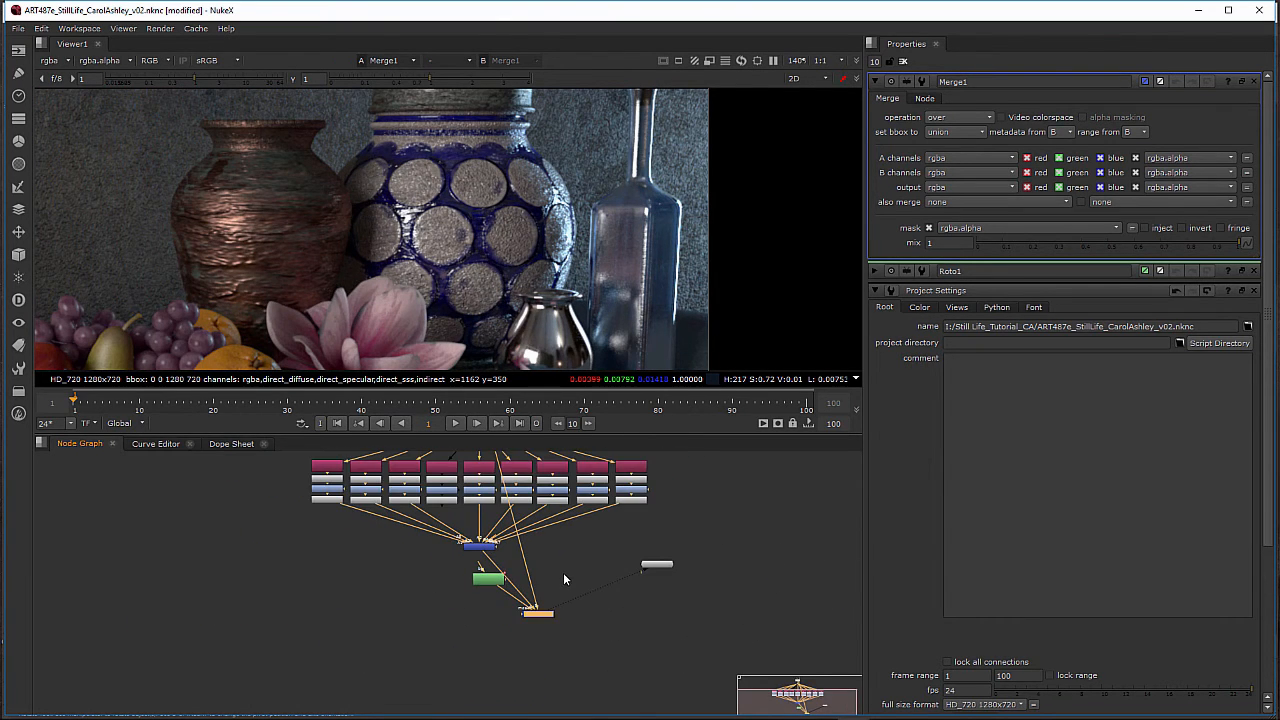
Step: Compare the original Read1 render with Merge1's masked result in the viewer, ending on Merge1's output
{"action": "middle_click_drag", "start_coordinate": [563, 579], "coordinate": [547, 630]}
{"action": "double_click", "coordinate": [457, 462]}
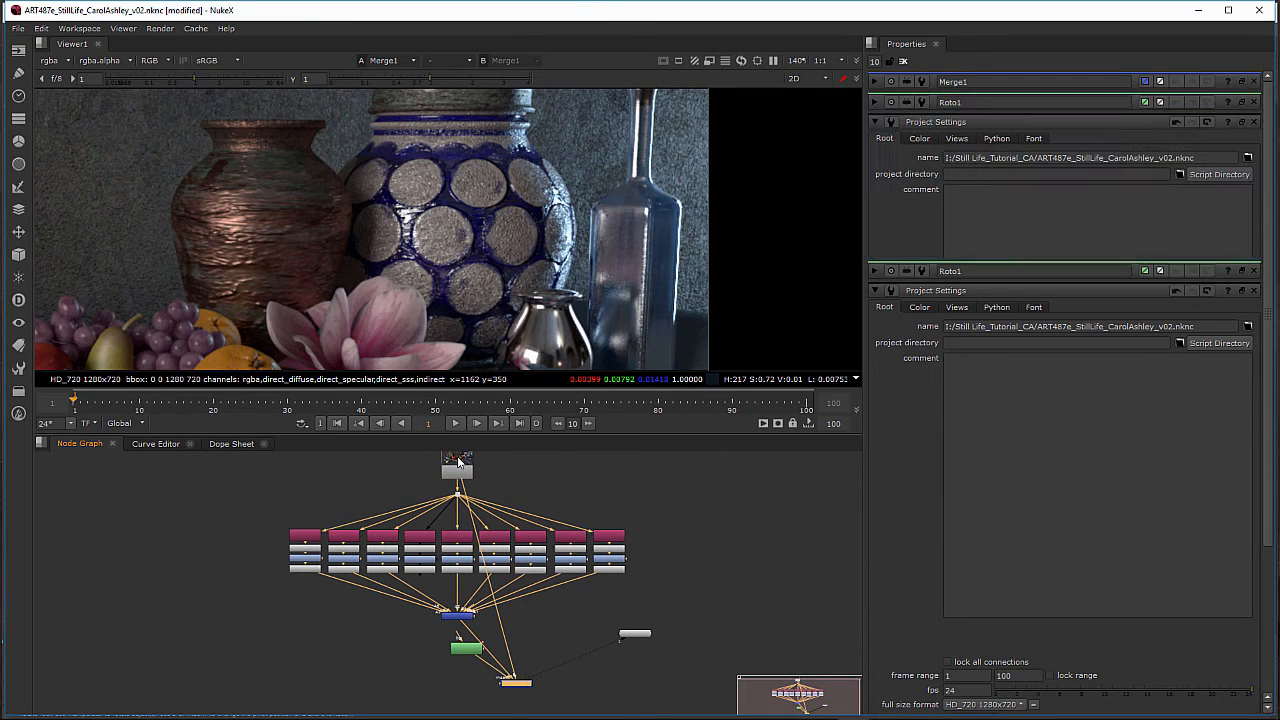
{"action": "key", "text": "1"}
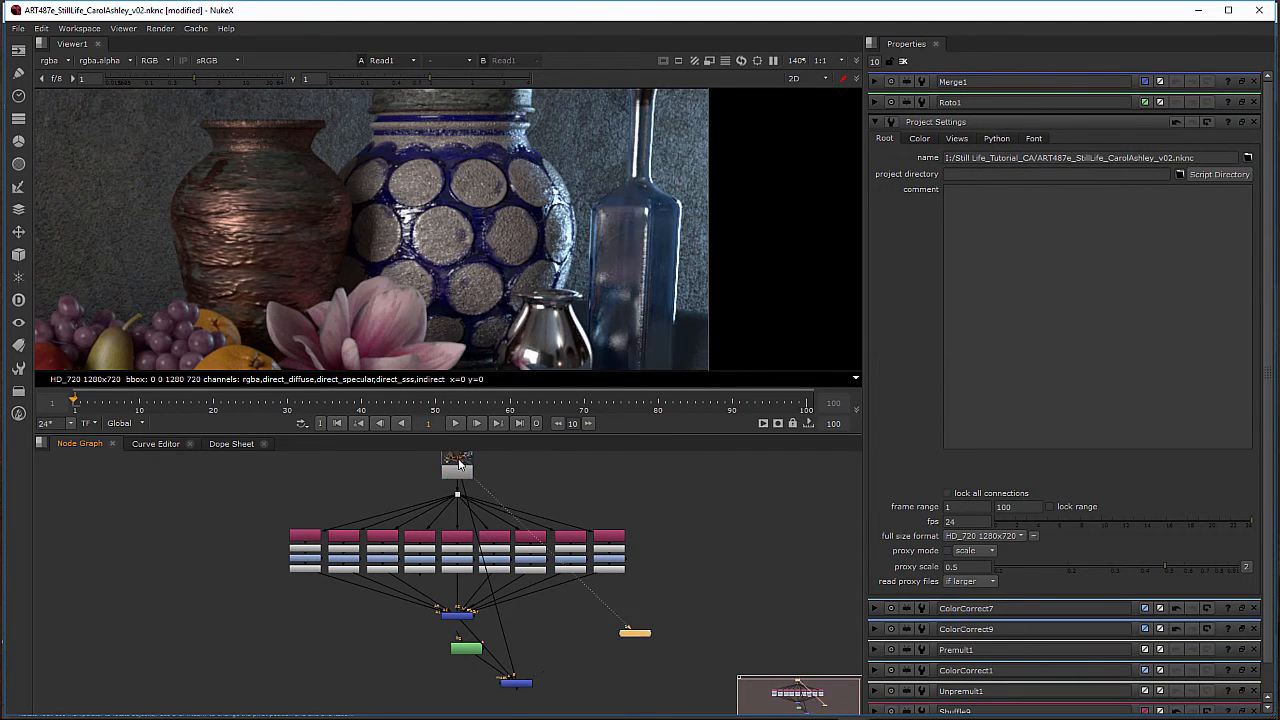
{"action": "double_click", "coordinate": [516, 683]}
{"action": "key", "text": "1"}
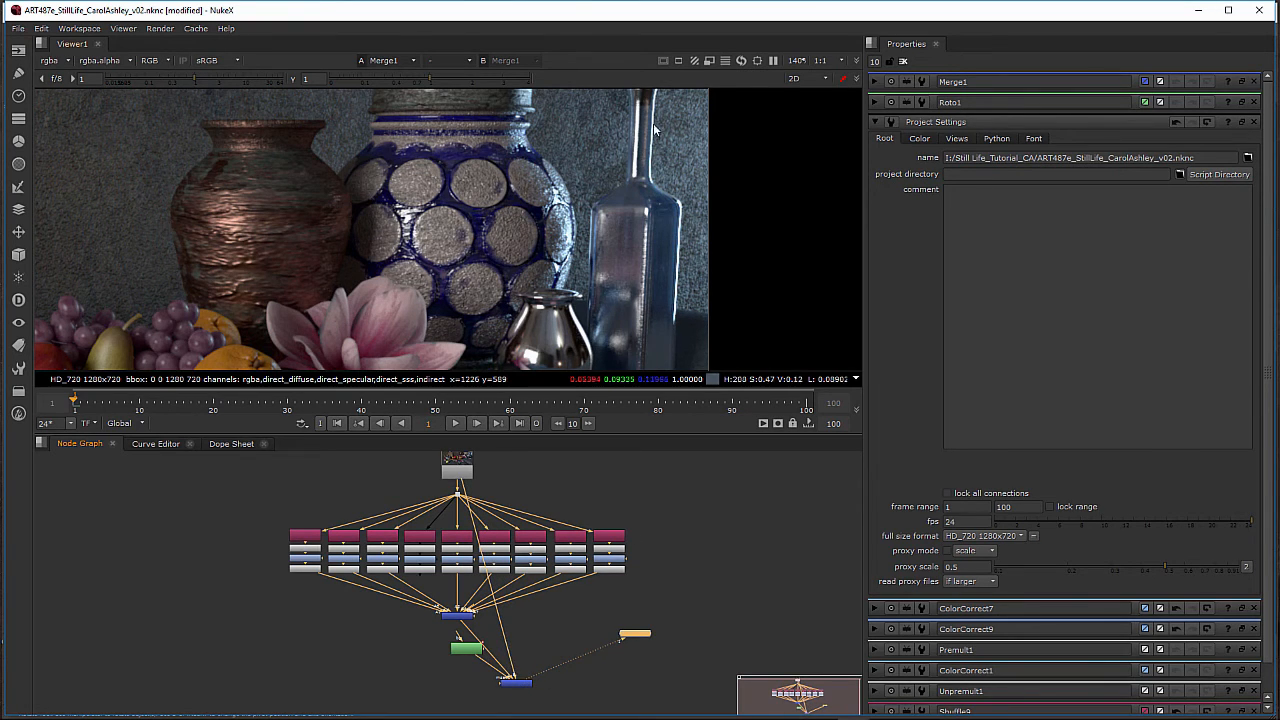
Step: Move Merge1 and the Viewer node to tidy the bottom of the node tree, and show the whole merged image in the viewer
{"action": "double_click", "coordinate": [510, 688]}
{"action": "left_click_drag", "start_coordinate": [510, 688], "coordinate": [543, 684]}
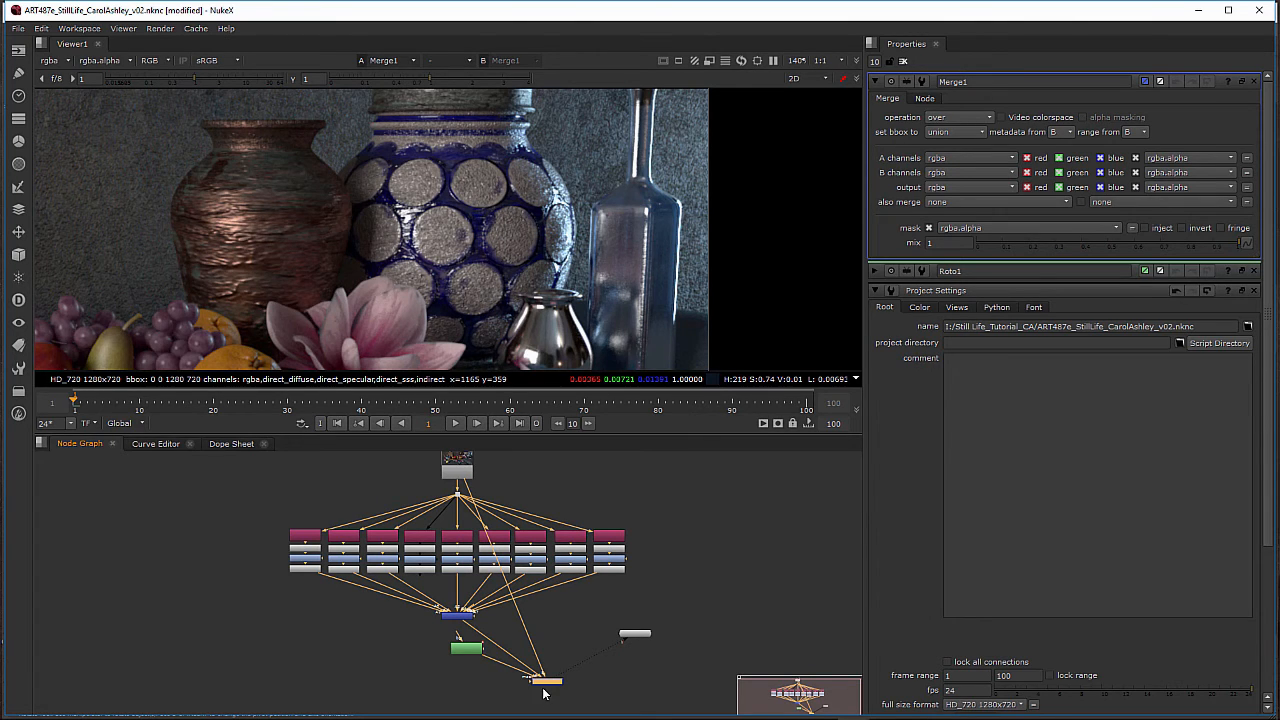
{"action": "left_click_drag", "start_coordinate": [542, 686], "coordinate": [536, 688]}
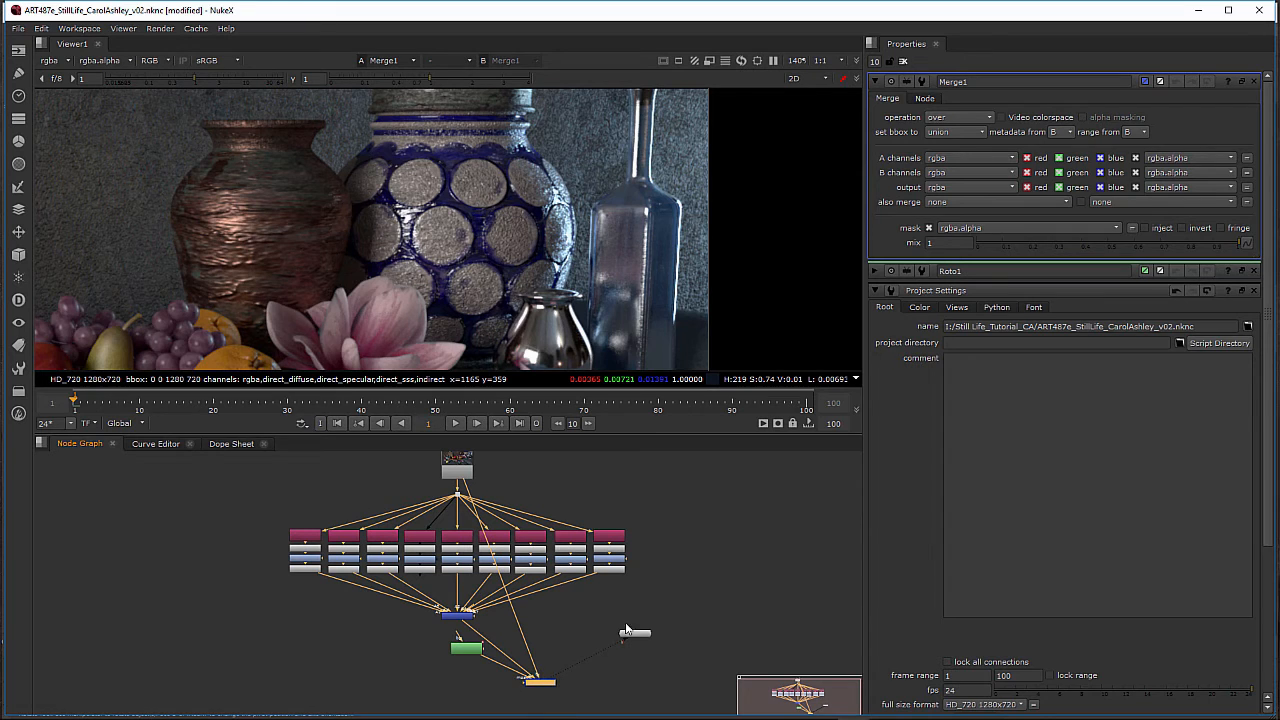
{"action": "left_click_drag", "start_coordinate": [644, 633], "coordinate": [618, 656]}
{"action": "scroll", "coordinate": [598, 226], "scroll_direction": "down", "scroll_amount": 3}
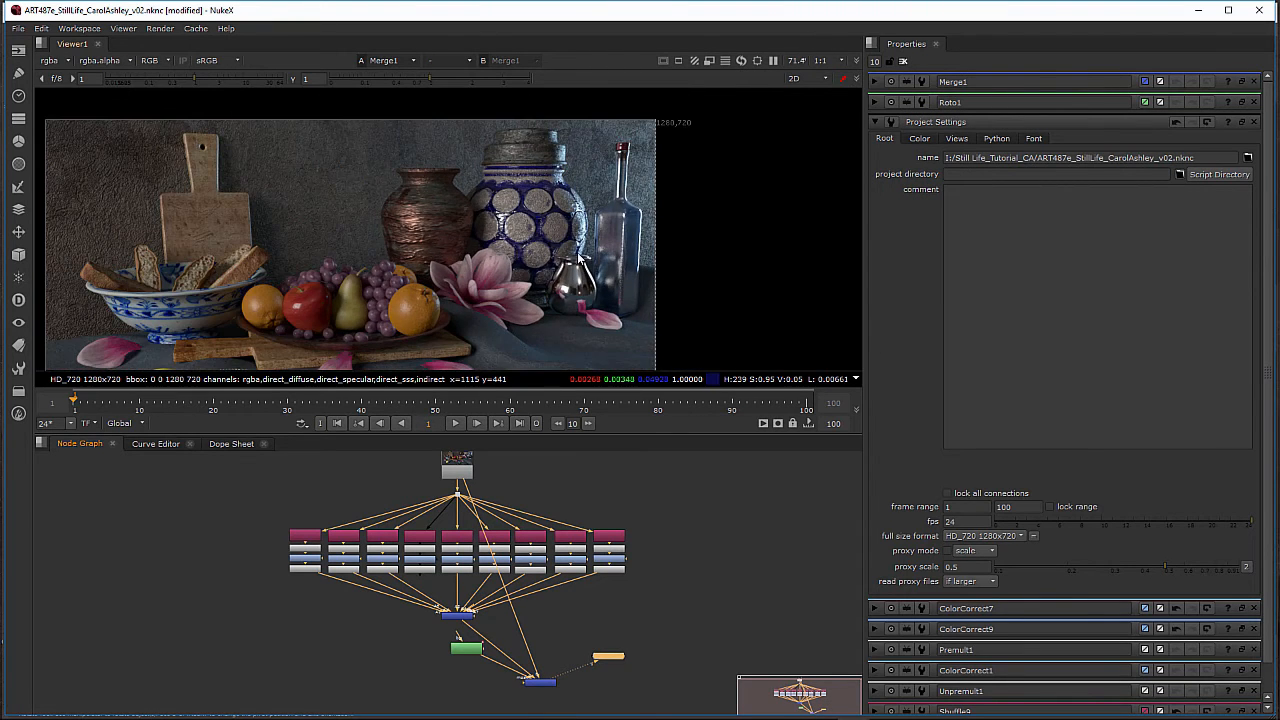
{"action": "scroll", "coordinate": [578, 256], "scroll_direction": "down", "scroll_amount": 1}
{"action": "scroll", "coordinate": [578, 258], "scroll_direction": "down", "scroll_amount": 1}
{"action": "middle_click_drag", "start_coordinate": [544, 318], "coordinate": [588, 273]}
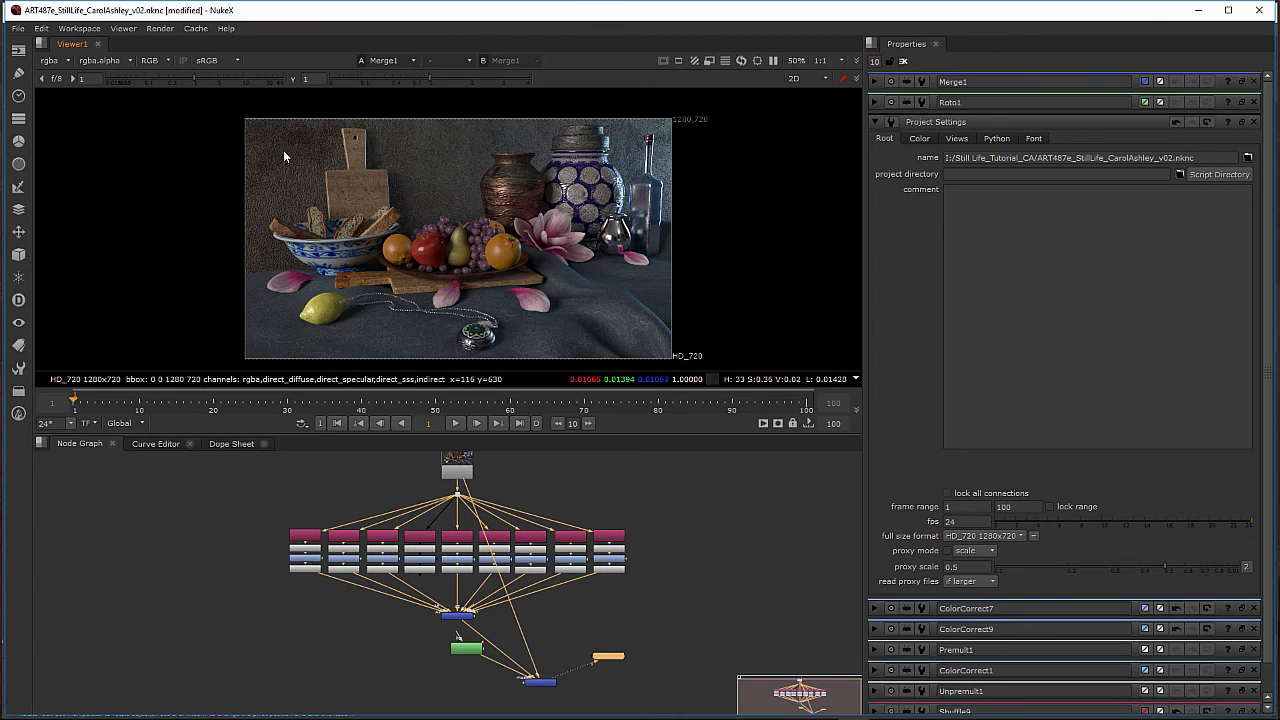
Step: Add a second, unconnected Roto node and place it below Roto1, beside Merge1
{"action": "left_click", "coordinate": [597, 653]}
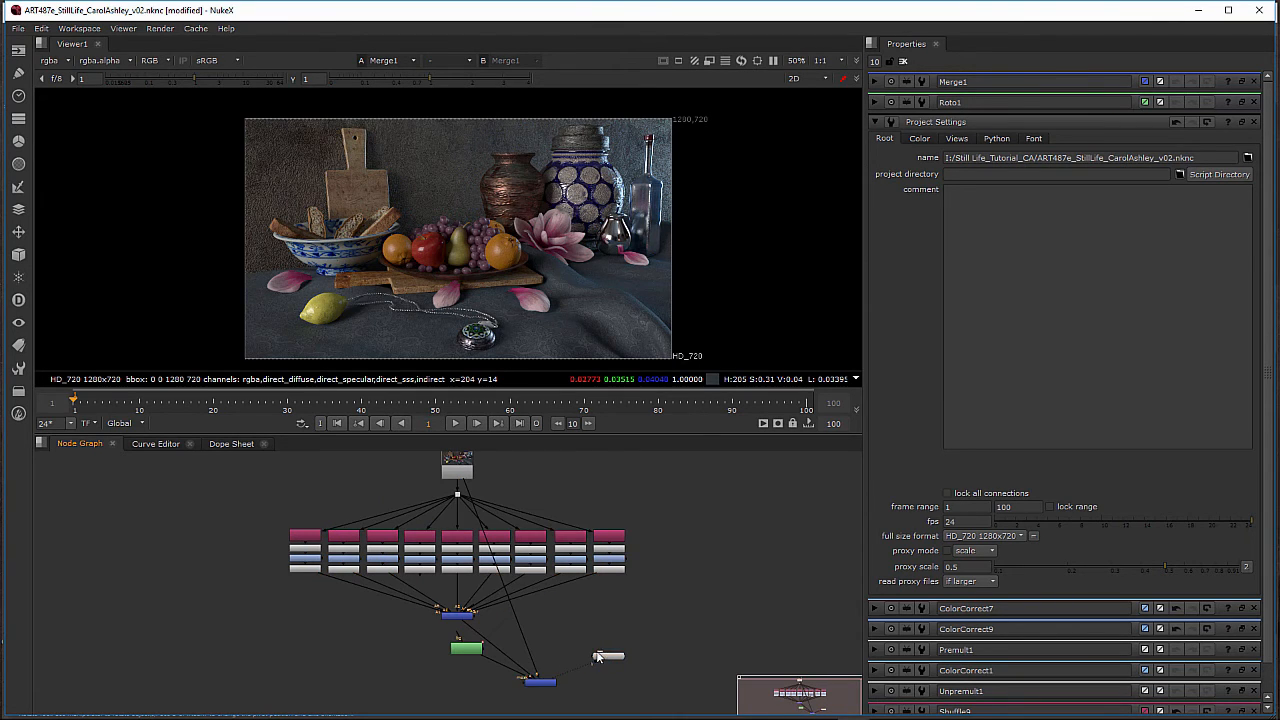
{"action": "key", "text": "ctrl+a"}
{"action": "scroll", "coordinate": [624, 630], "scroll_direction": "up", "scroll_amount": 2}
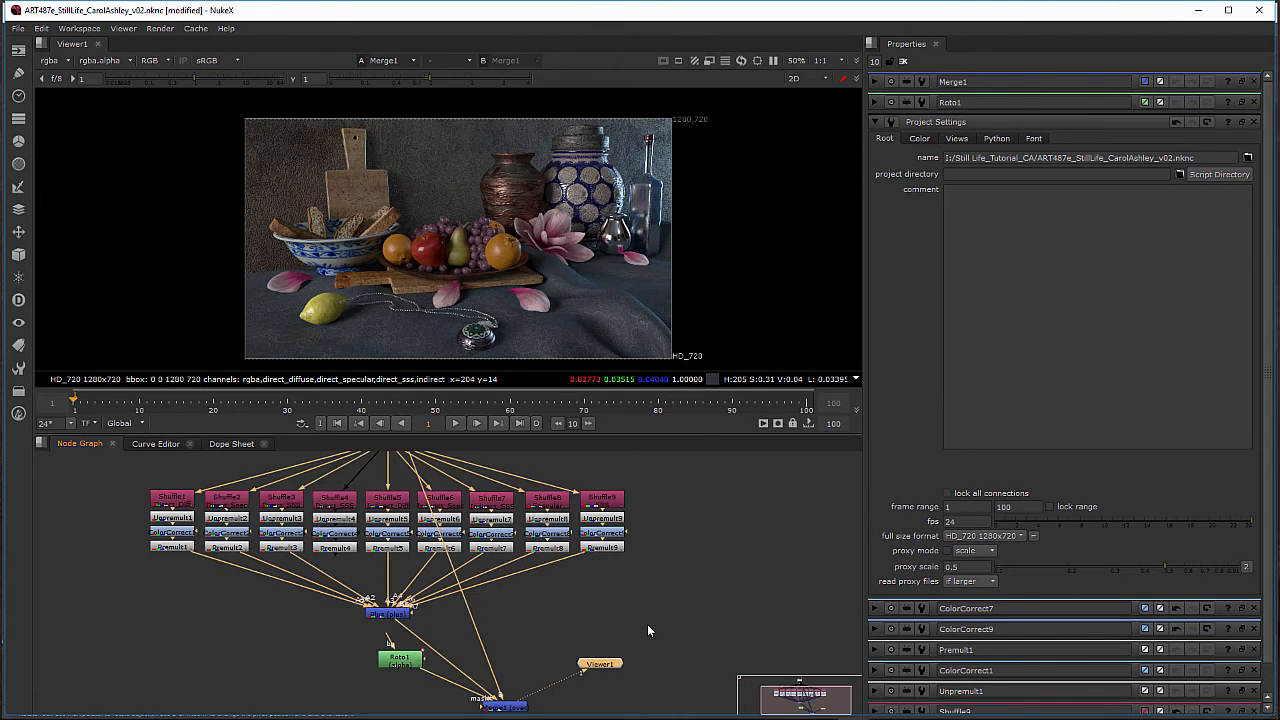
{"action": "key", "text": "Tab"}
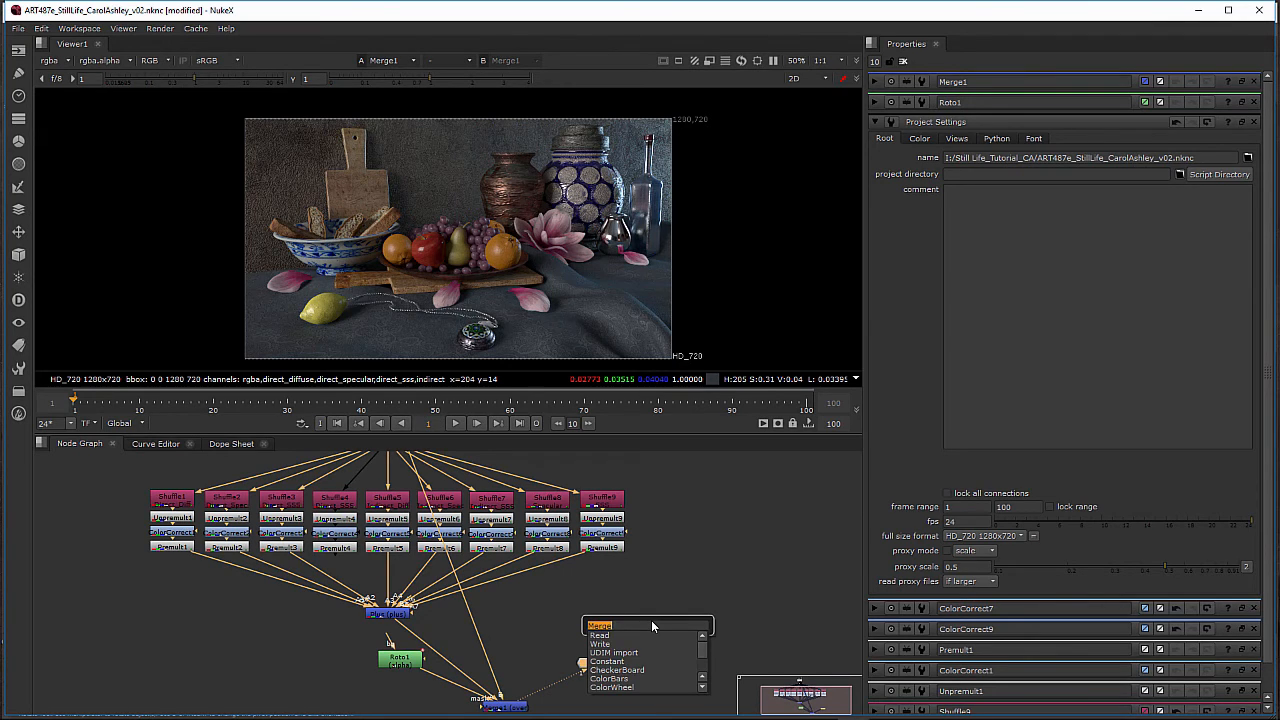
{"action": "type", "text": "ro"}
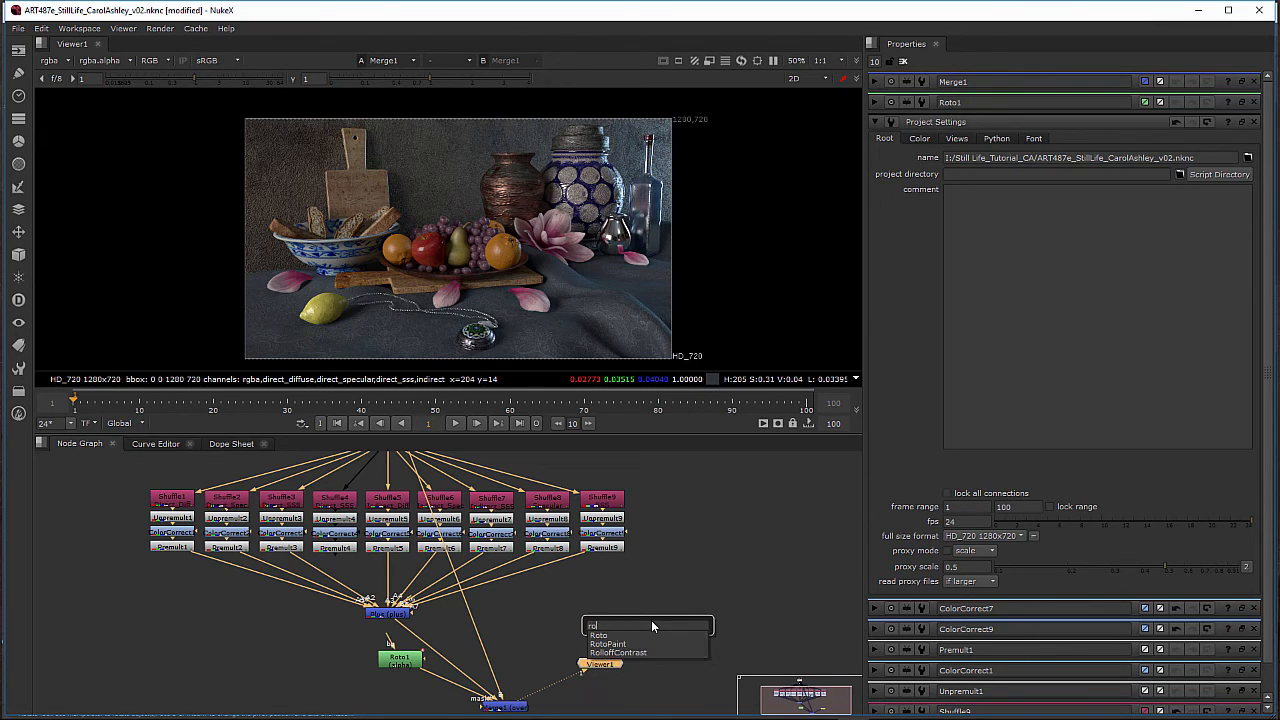
{"action": "key", "text": "Return"}
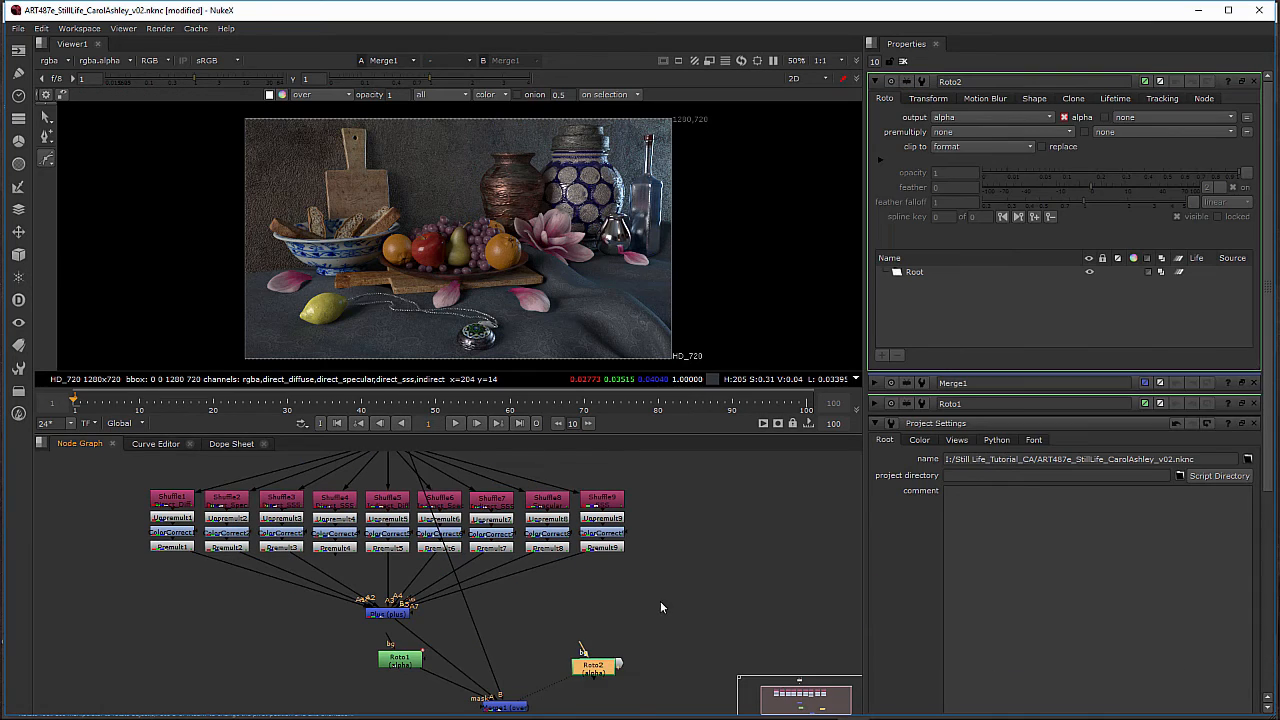
{"action": "left_click_drag", "start_coordinate": [576, 668], "coordinate": [365, 694]}
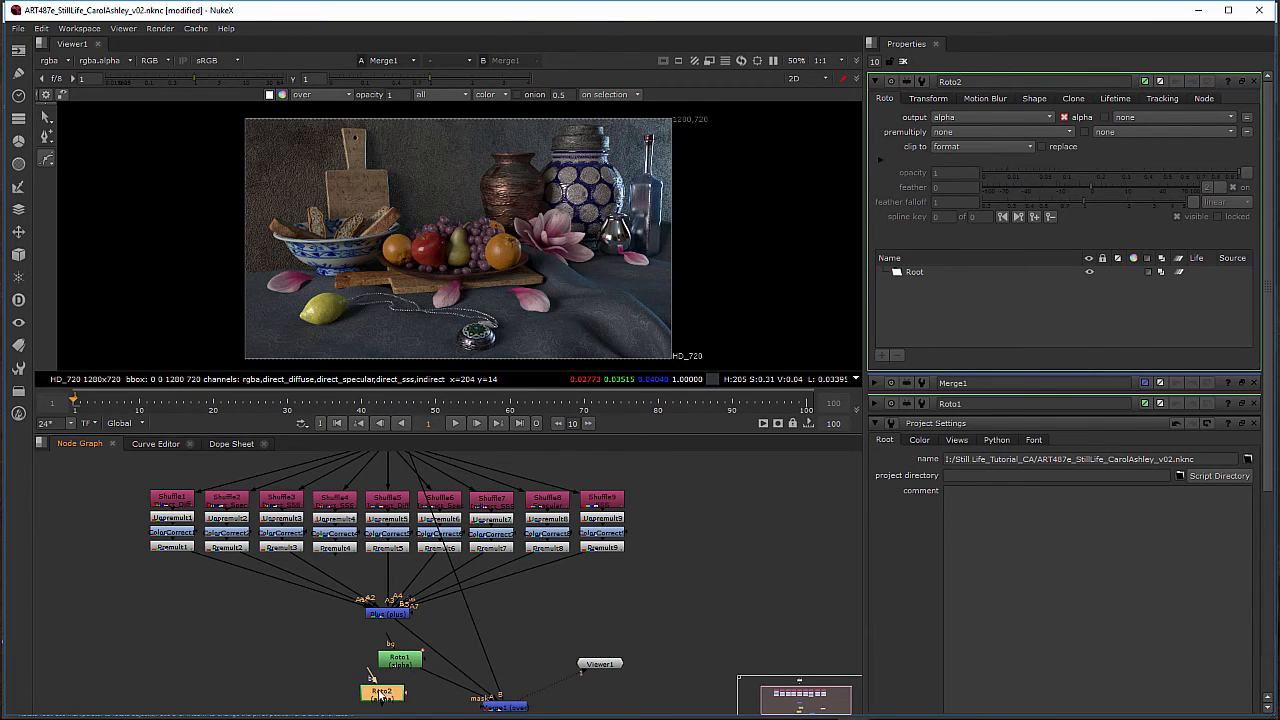
{"action": "middle_click_drag", "start_coordinate": [690, 655], "coordinate": [674, 540]}
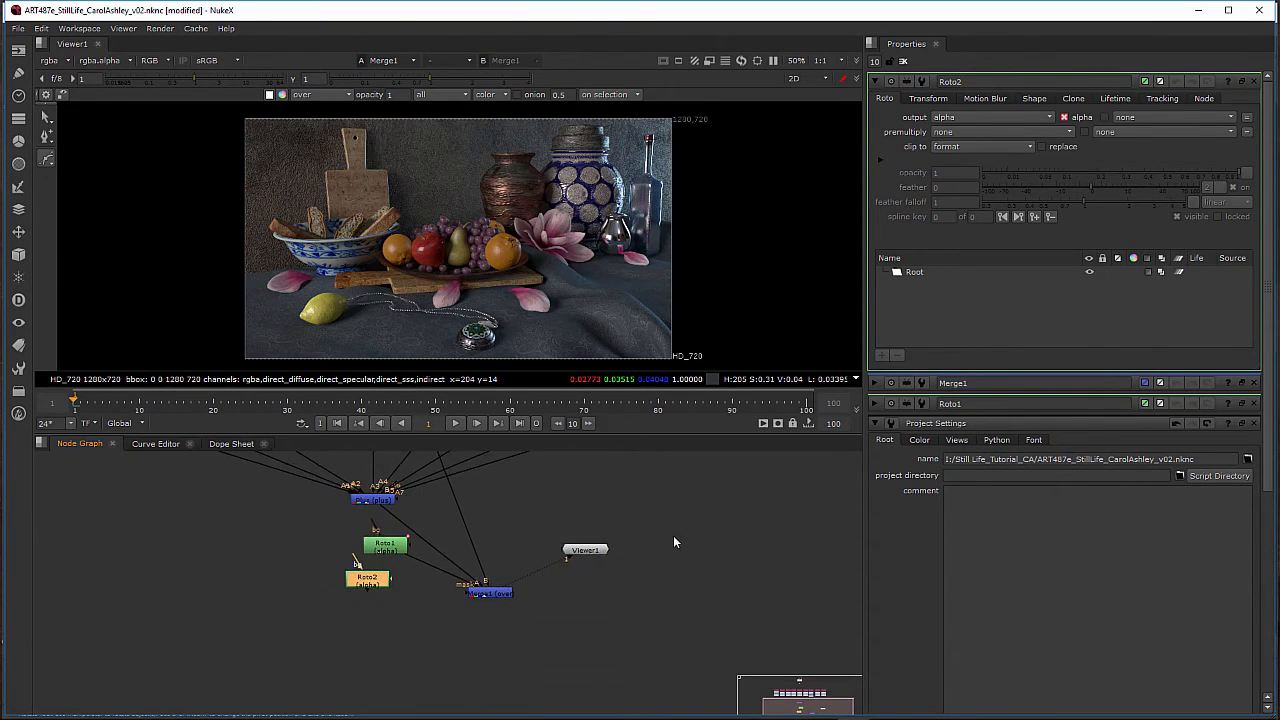
{"action": "left_click_drag", "start_coordinate": [364, 578], "coordinate": [409, 609]}
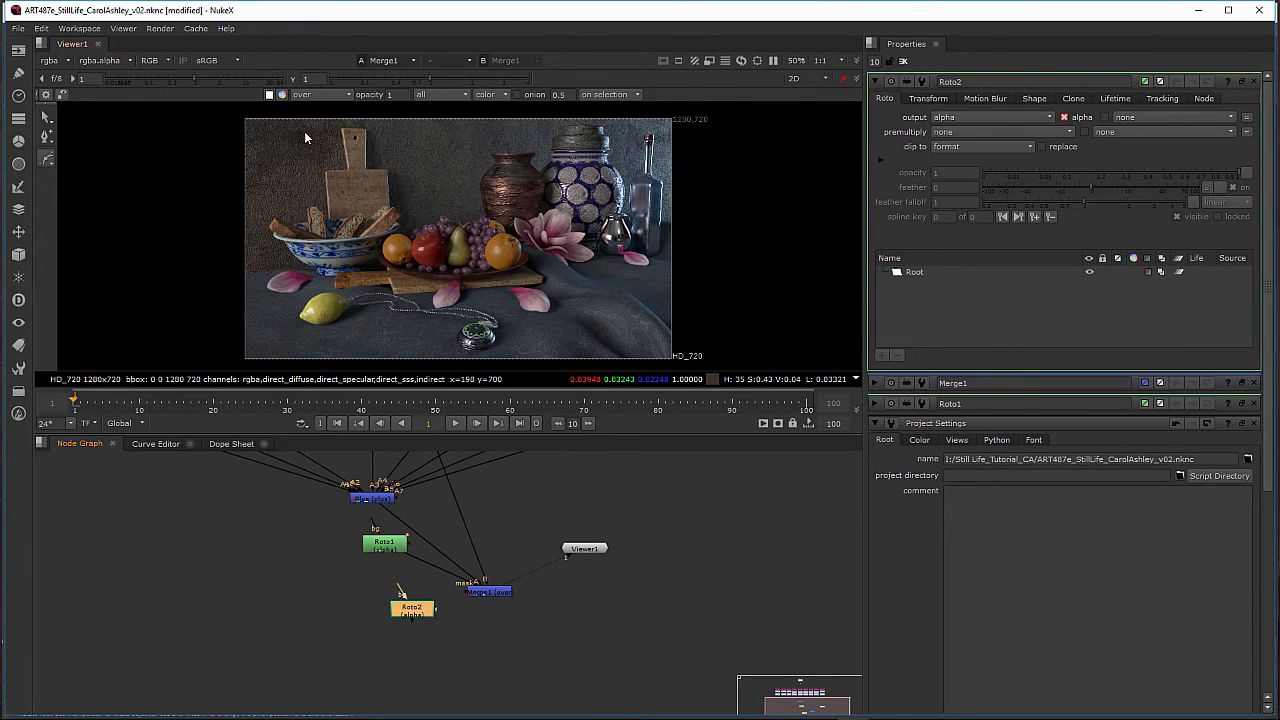
Step: Draw a large closed Bezier around the still life, cutting inside the upper-left and lower-right image corners and extending beyond the upper and right edges
{"action": "left_click", "coordinate": [311, 125]}
{"action": "left_click_drag", "start_coordinate": [276, 150], "coordinate": [269, 160]}
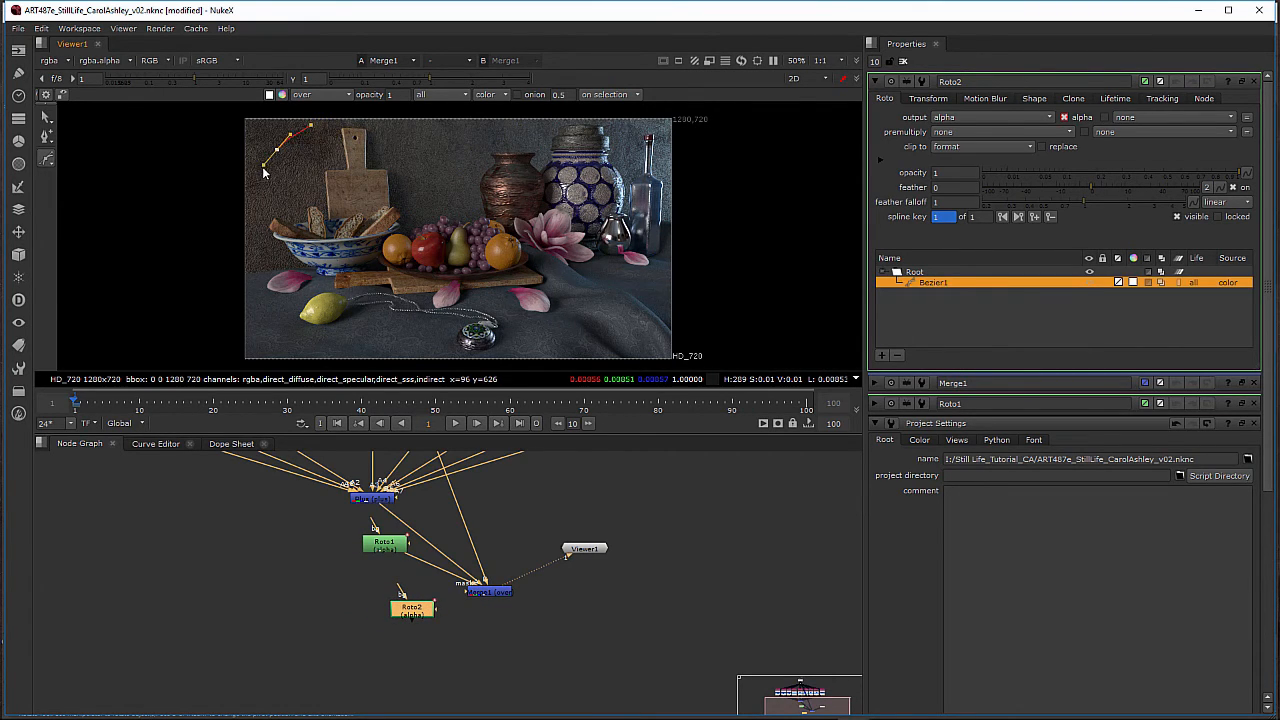
{"action": "left_click_drag", "start_coordinate": [240, 224], "coordinate": [241, 240]}
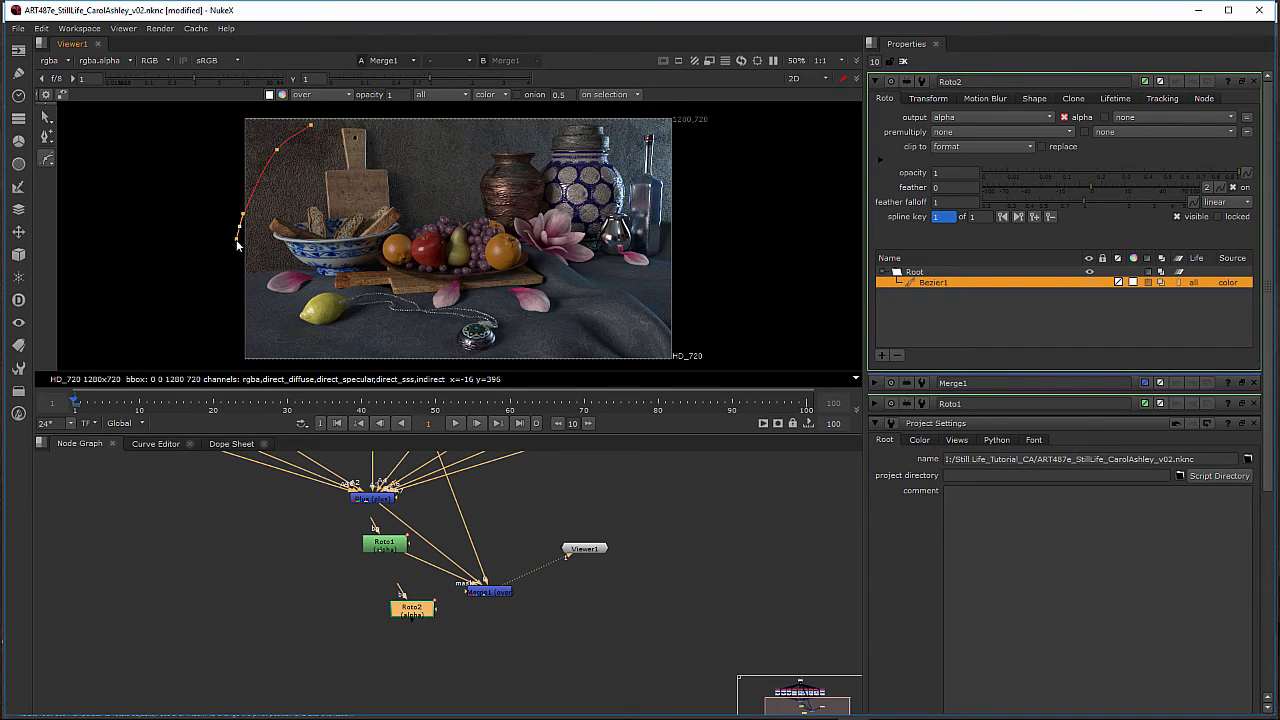
{"action": "left_click", "coordinate": [242, 302]}
{"action": "left_click_drag", "start_coordinate": [320, 342], "coordinate": [325, 346]}
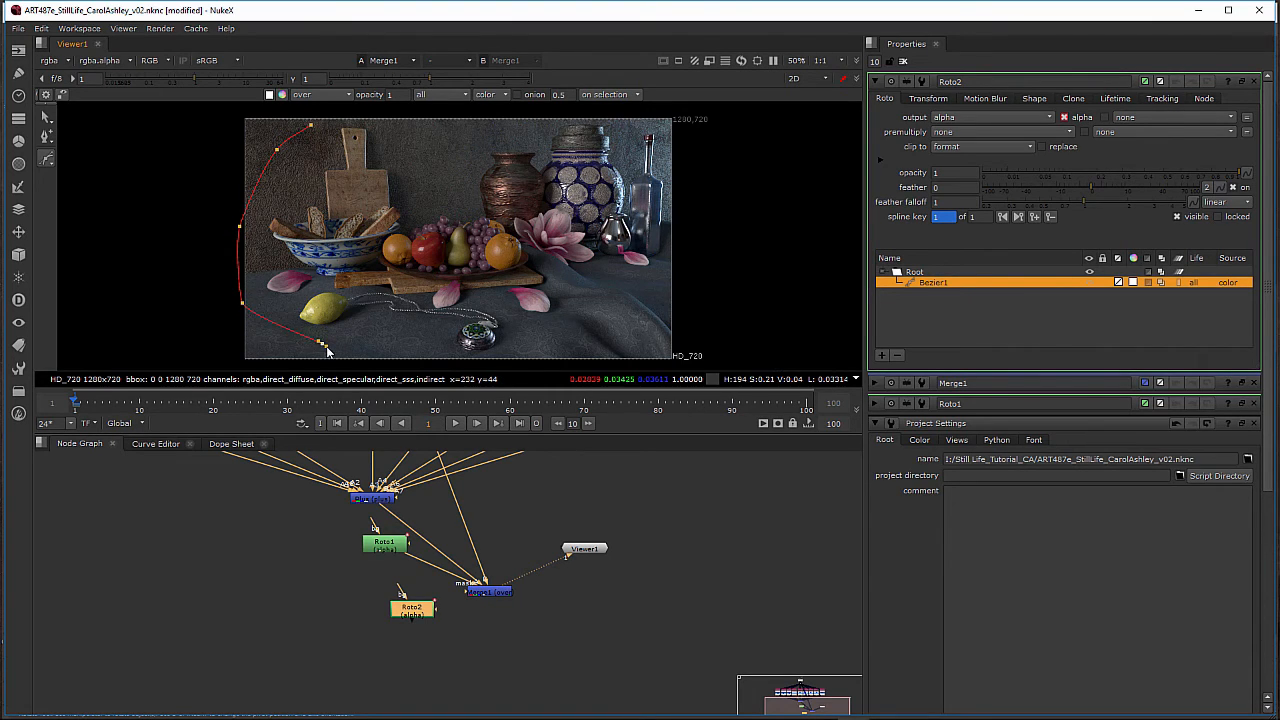
{"action": "left_click_drag", "start_coordinate": [424, 357], "coordinate": [431, 361]}
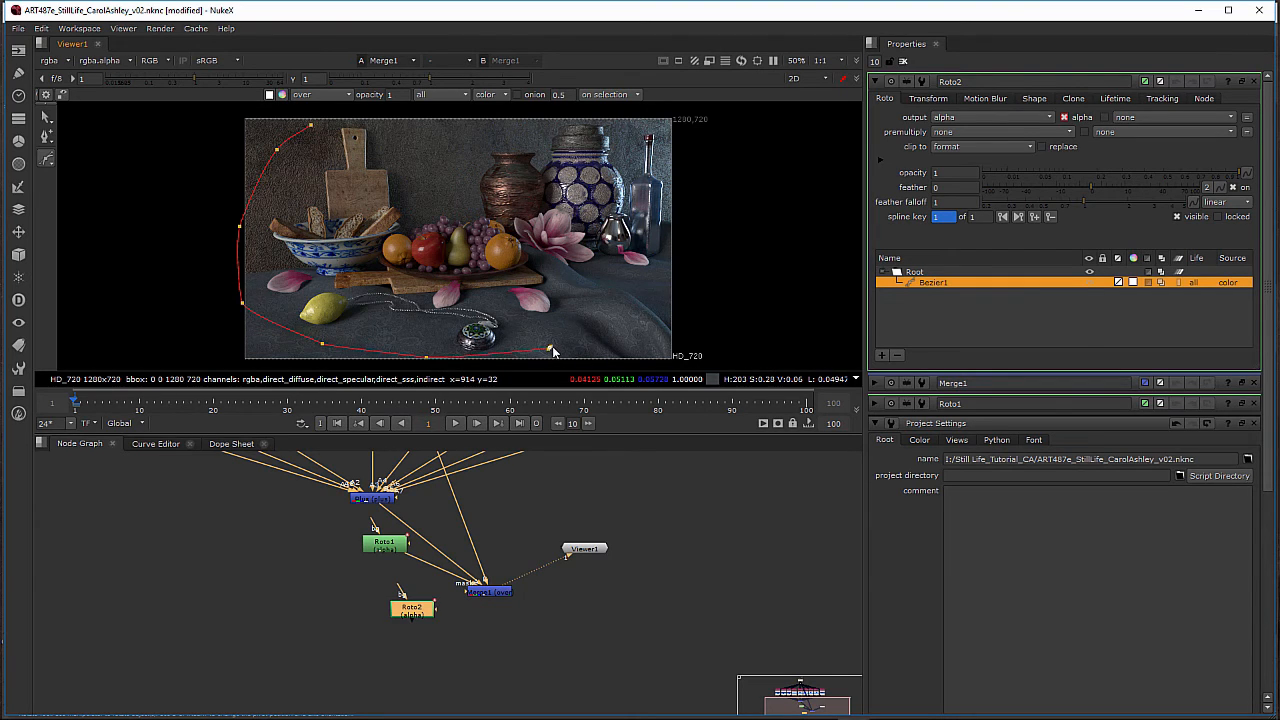
{"action": "left_click_drag", "start_coordinate": [548, 348], "coordinate": [562, 350]}
{"action": "left_click_drag", "start_coordinate": [601, 308], "coordinate": [674, 284]}
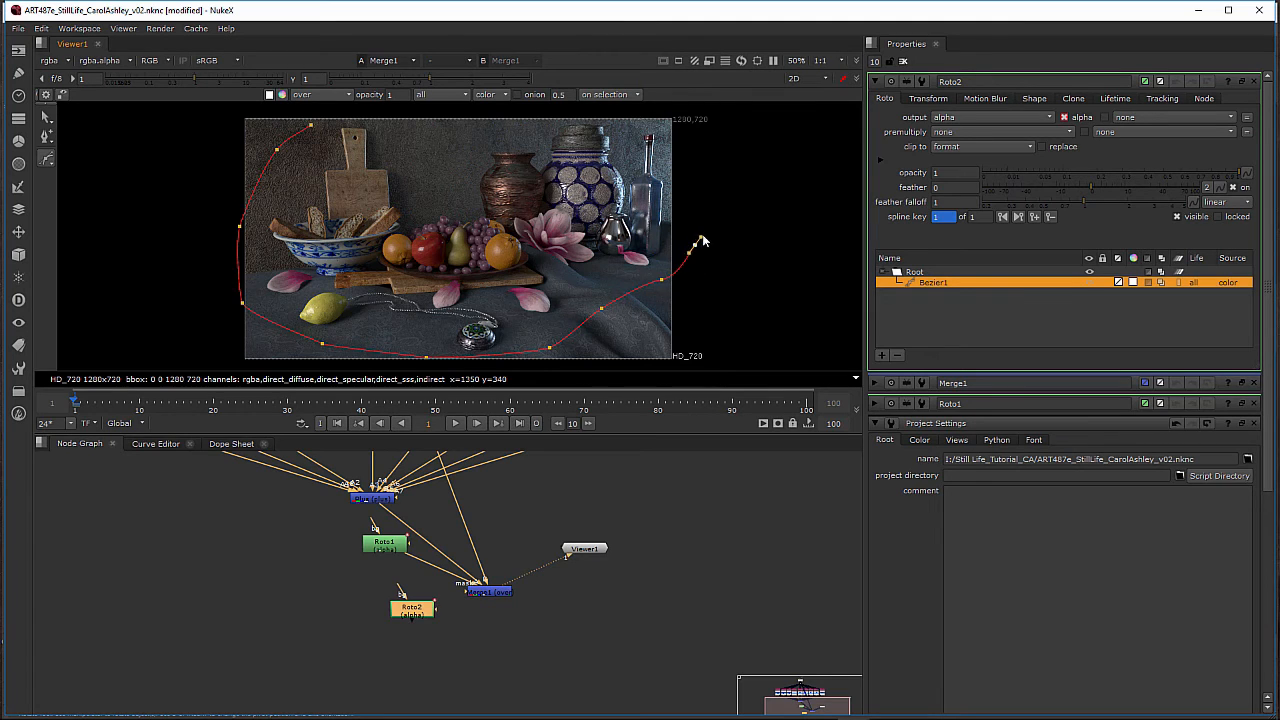
{"action": "middle_click_drag", "start_coordinate": [726, 189], "coordinate": [735, 303]}
{"action": "left_click_drag", "start_coordinate": [728, 217], "coordinate": [733, 222]}
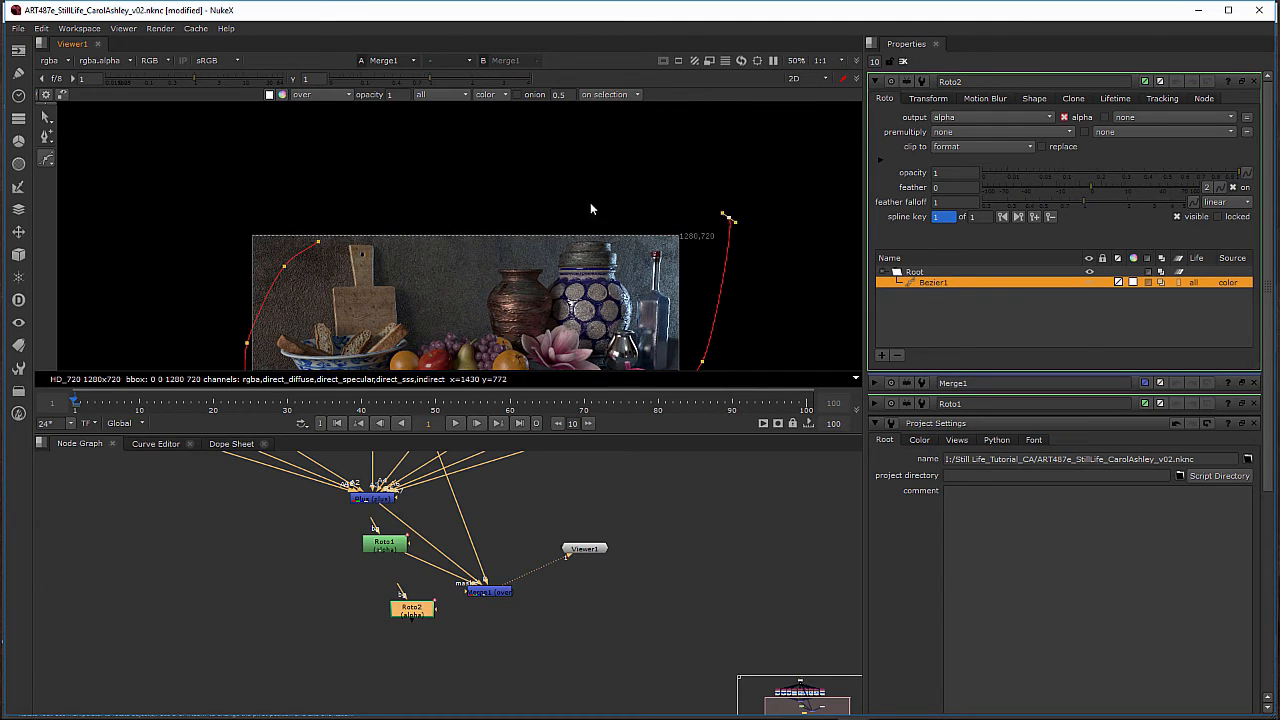
{"action": "left_click_drag", "start_coordinate": [500, 215], "coordinate": [479, 214]}
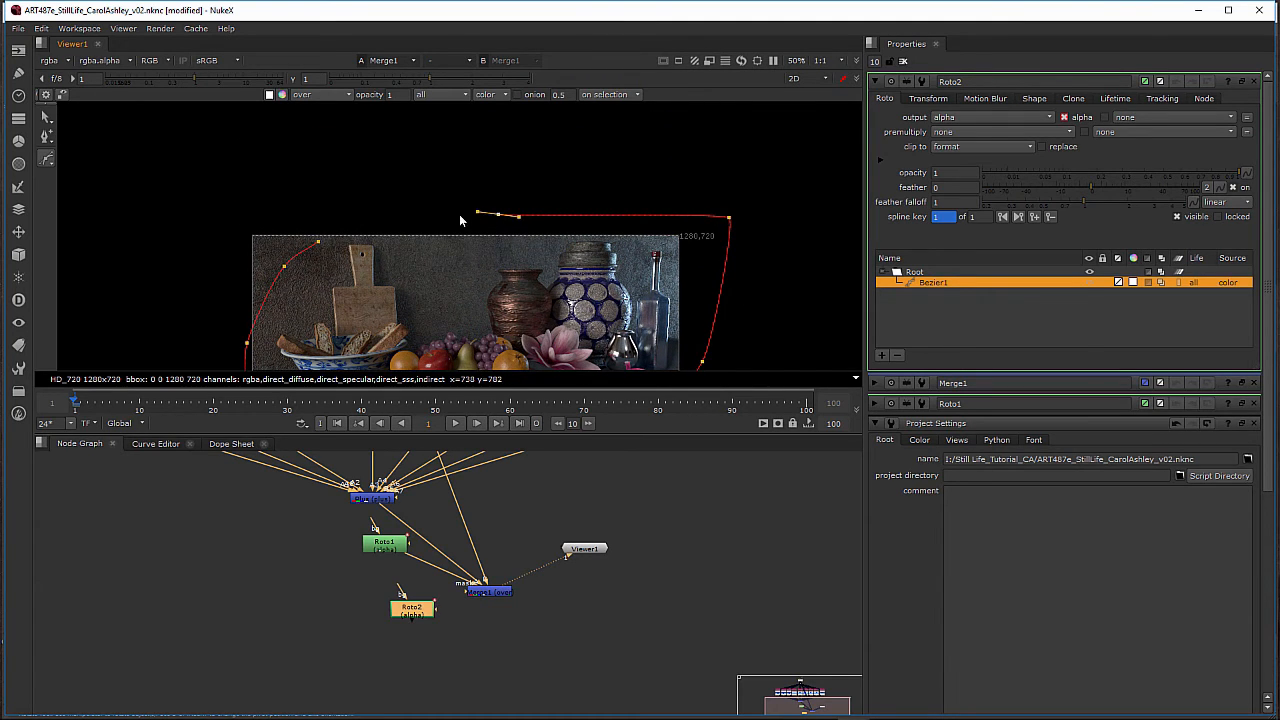
{"action": "left_click", "coordinate": [319, 243]}
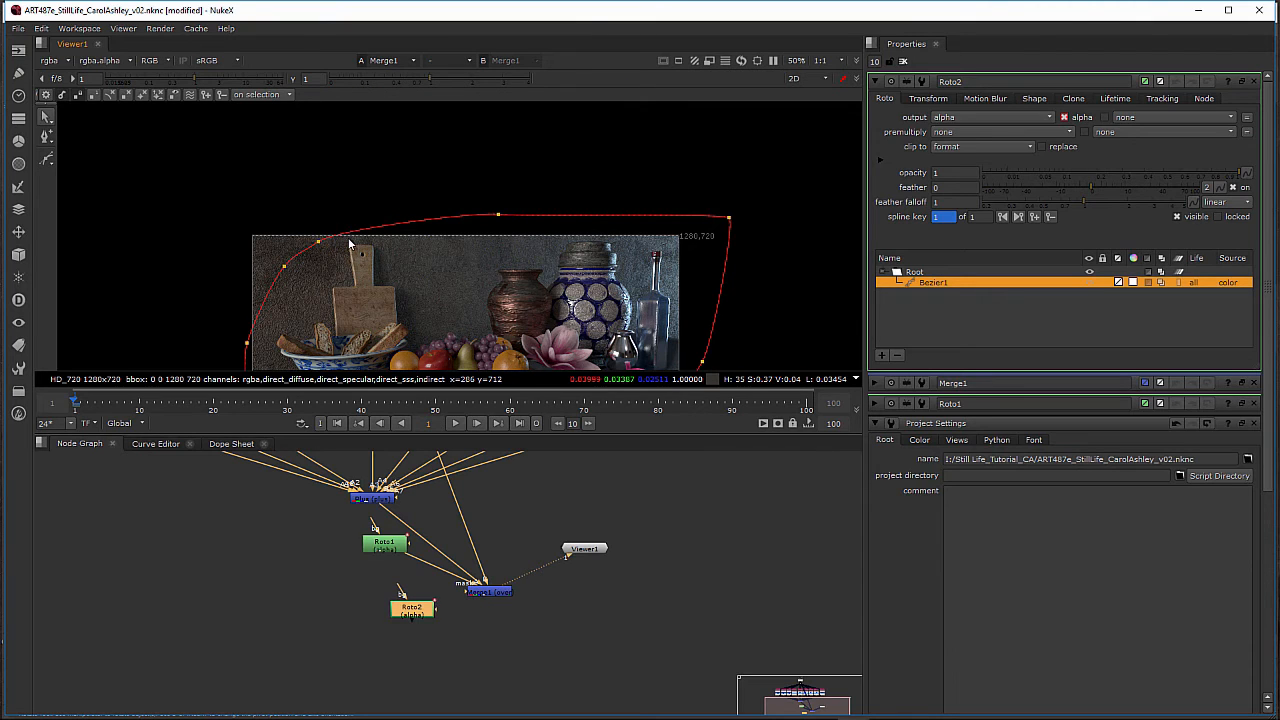
Step: Adjust the Bezier near the image's upper-left corner and pull the feather of its two points outward toward the corner
{"action": "left_click", "coordinate": [285, 269]}
{"action": "scroll", "coordinate": [323, 272], "scroll_direction": "up", "scroll_amount": 5}
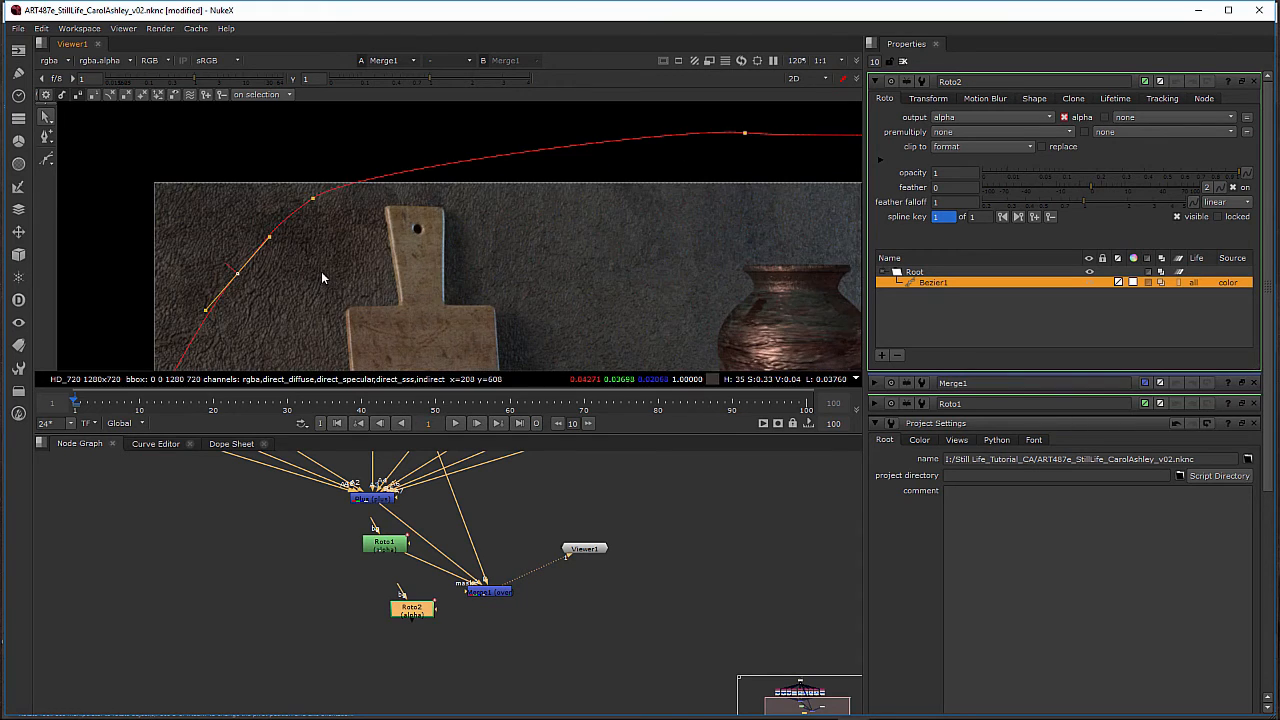
{"action": "middle_click_drag", "start_coordinate": [322, 273], "coordinate": [557, 237]}
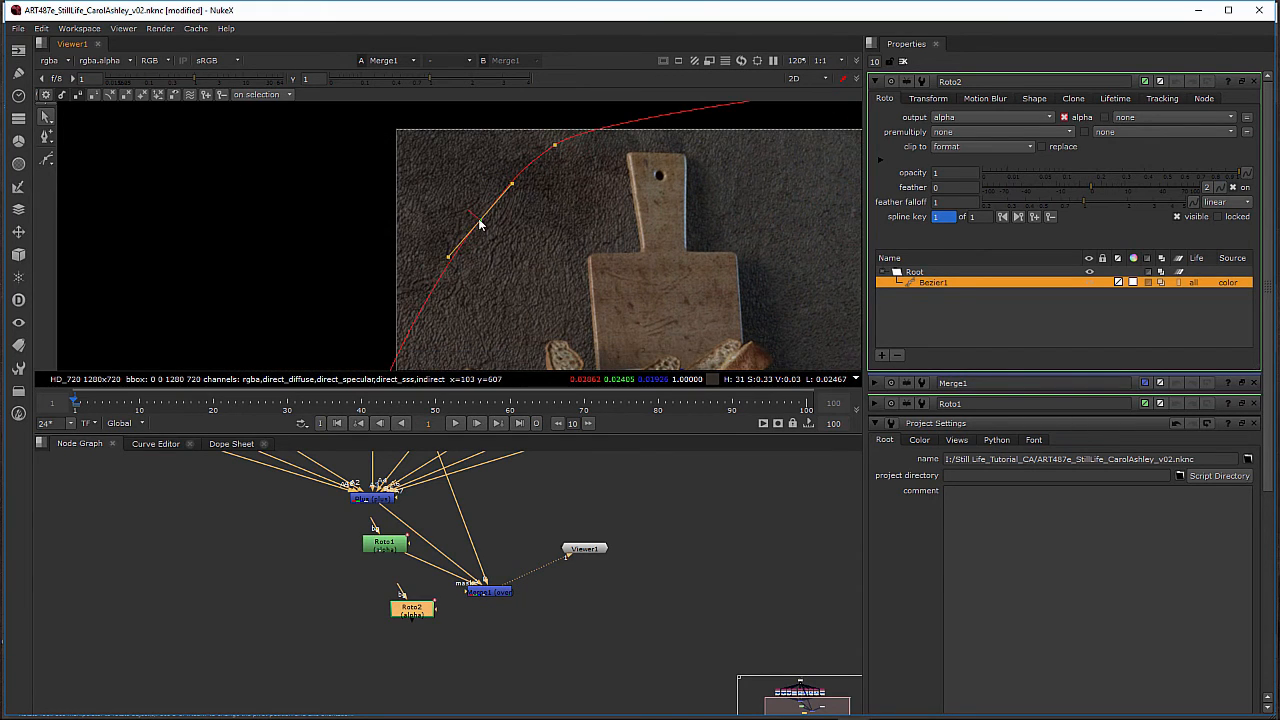
{"action": "left_click_drag", "start_coordinate": [480, 220], "coordinate": [477, 216]}
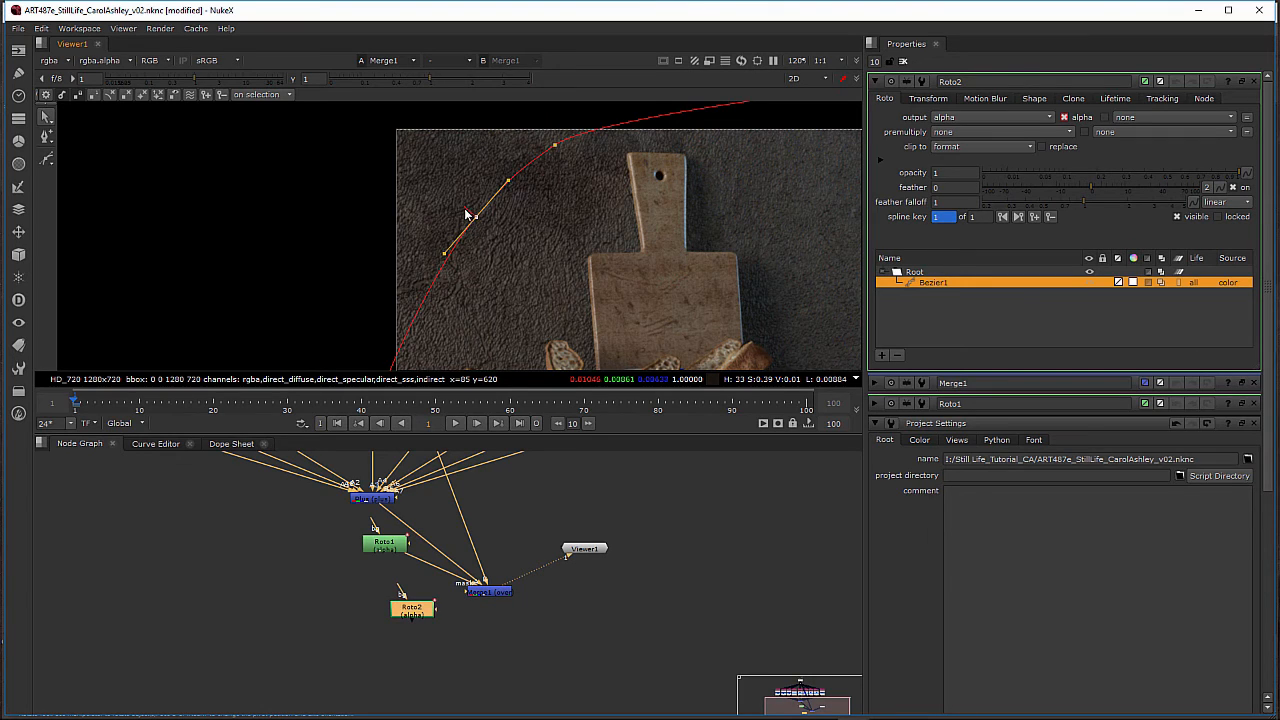
{"action": "left_click_drag", "start_coordinate": [470, 213], "coordinate": [443, 187], "text": "ctrl"}
{"action": "left_click_drag", "start_coordinate": [555, 146], "coordinate": [534, 118]}
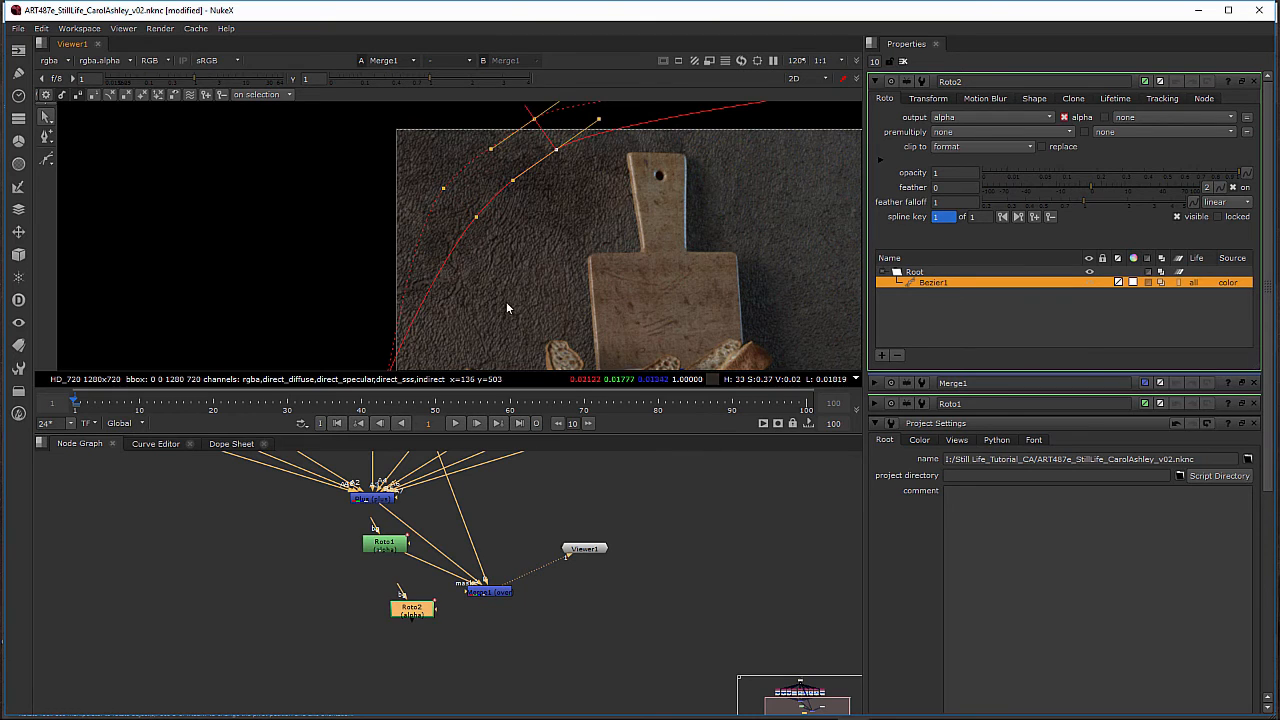
Step: Shift the Bezier's two points along the image's left edge inward, leaving a feather band out to the edge
{"action": "middle_click_drag", "start_coordinate": [506, 308], "coordinate": [506, 171]}
{"action": "scroll", "coordinate": [459, 255], "scroll_direction": "down", "scroll_amount": 1}
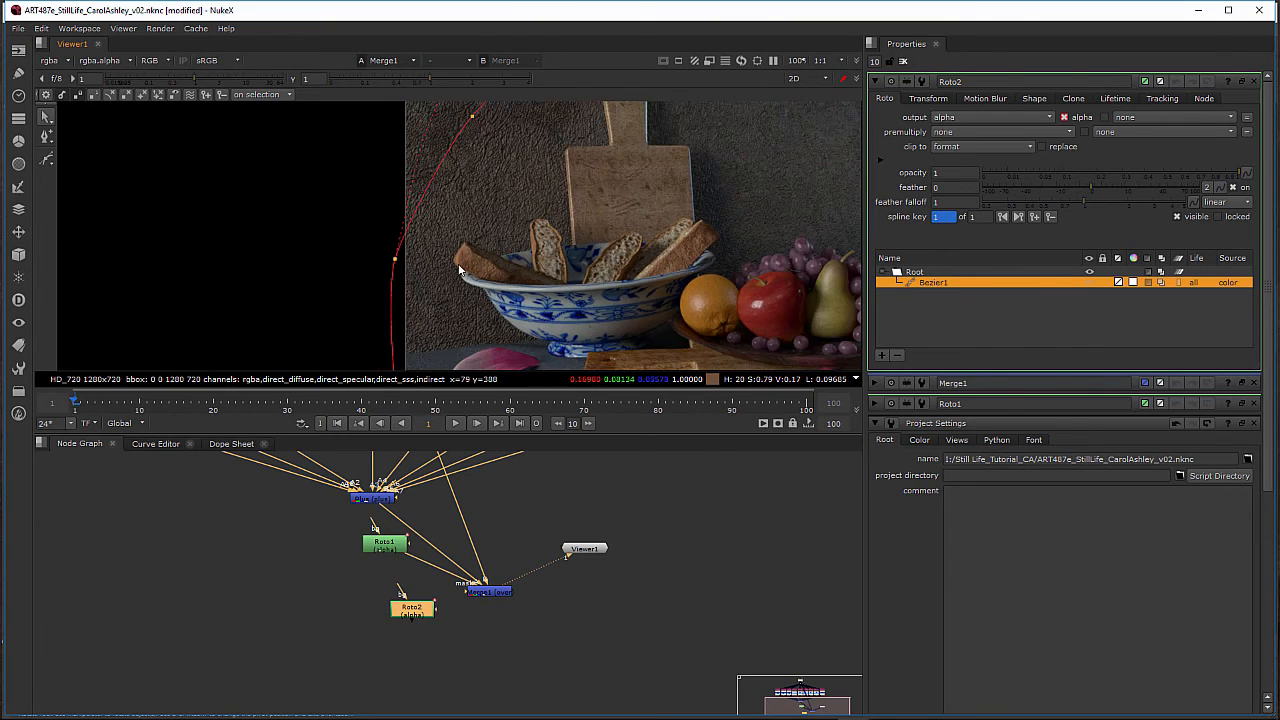
{"action": "scroll", "coordinate": [460, 270], "scroll_direction": "down", "scroll_amount": 3}
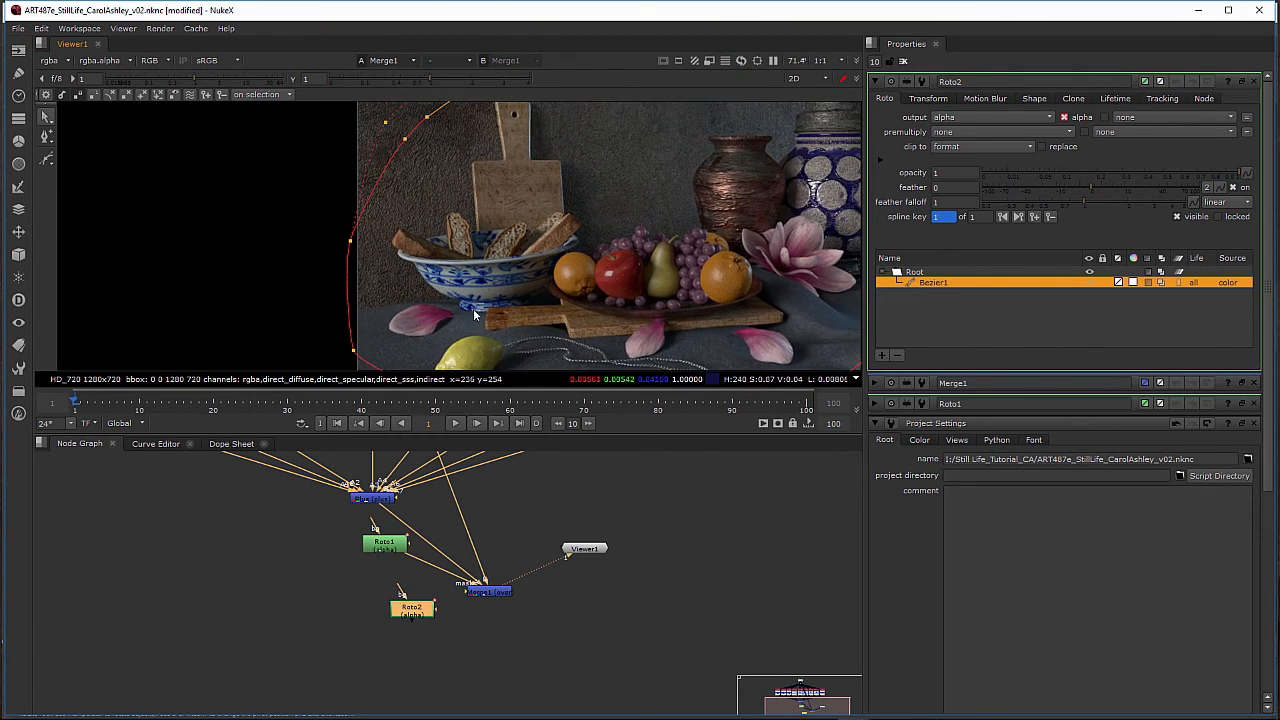
{"action": "scroll", "coordinate": [470, 300], "scroll_direction": "down", "scroll_amount": 2}
{"action": "middle_click_drag", "start_coordinate": [468, 296], "coordinate": [458, 275]}
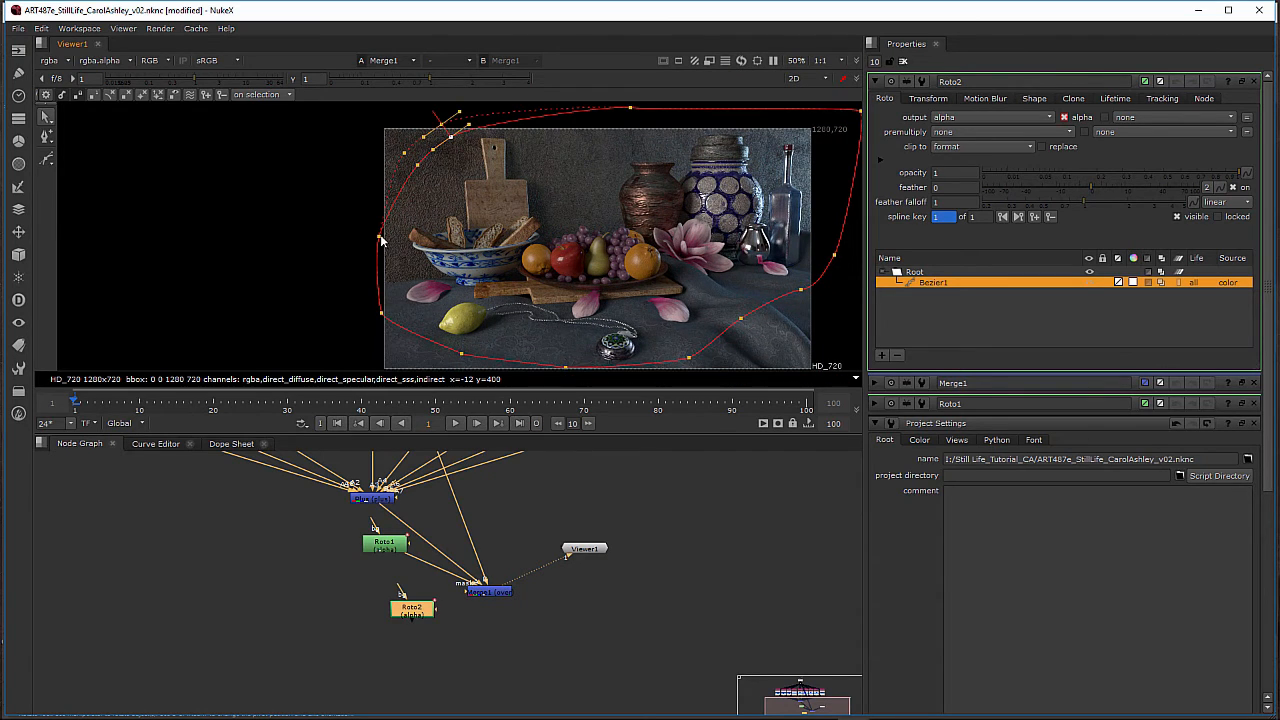
{"action": "left_click", "coordinate": [380, 239]}
{"action": "mouse_move", "coordinate": [375, 238]}
{"action": "left_mouse_down"}
{"action": "mouse_move", "coordinate": [362, 240]}
{"action": "mouse_move", "coordinate": [395, 240]}
{"action": "mouse_move", "coordinate": [371, 234]}
{"action": "left_mouse_up"}
{"action": "left_click_drag", "start_coordinate": [381, 313], "coordinate": [404, 302]}
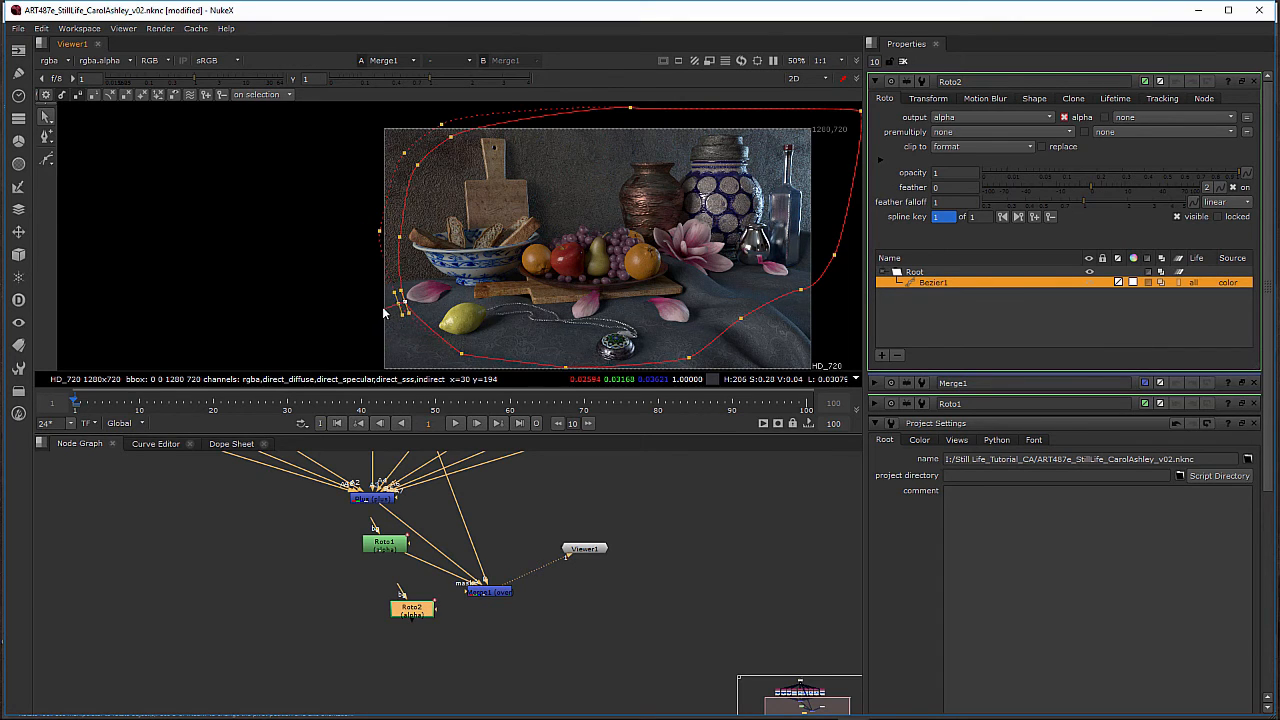
Step: Shift the Bezier's lower-left and bottom-edge points inward and pull their feather outward past the image's lower border
{"action": "middle_click_drag", "start_coordinate": [467, 318], "coordinate": [433, 277]}
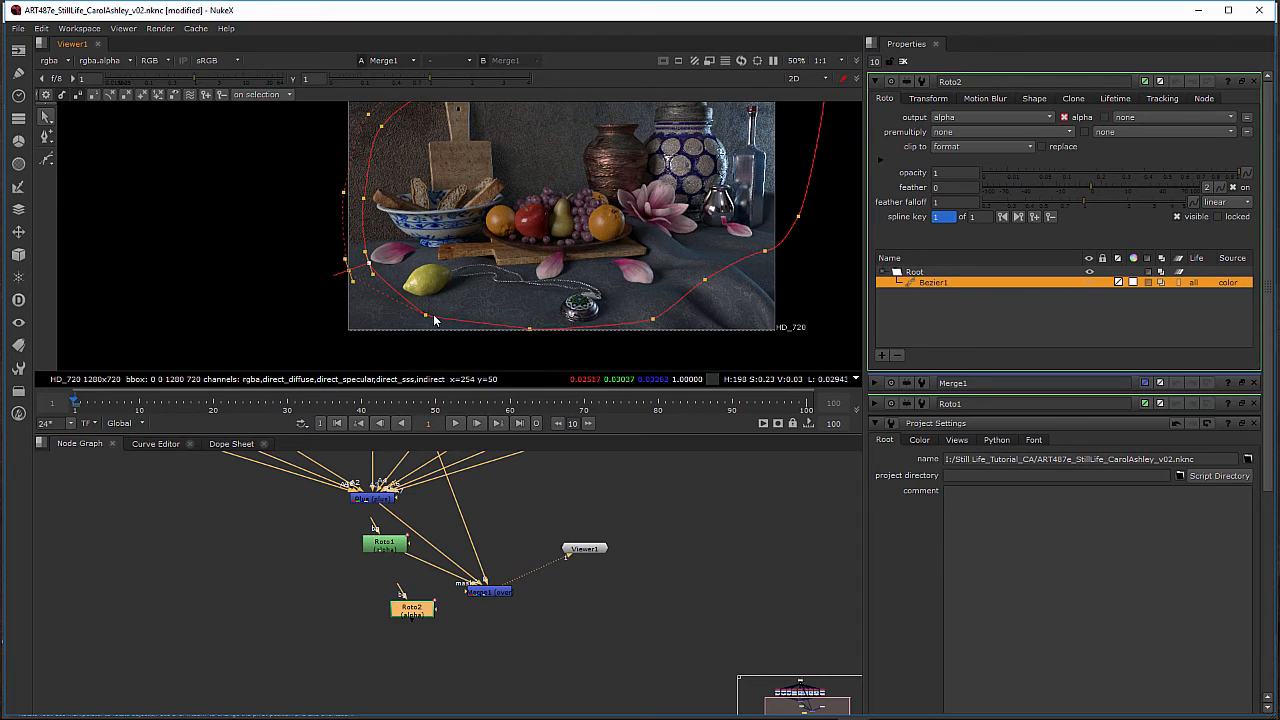
{"action": "left_click_drag", "start_coordinate": [426, 315], "coordinate": [426, 303]}
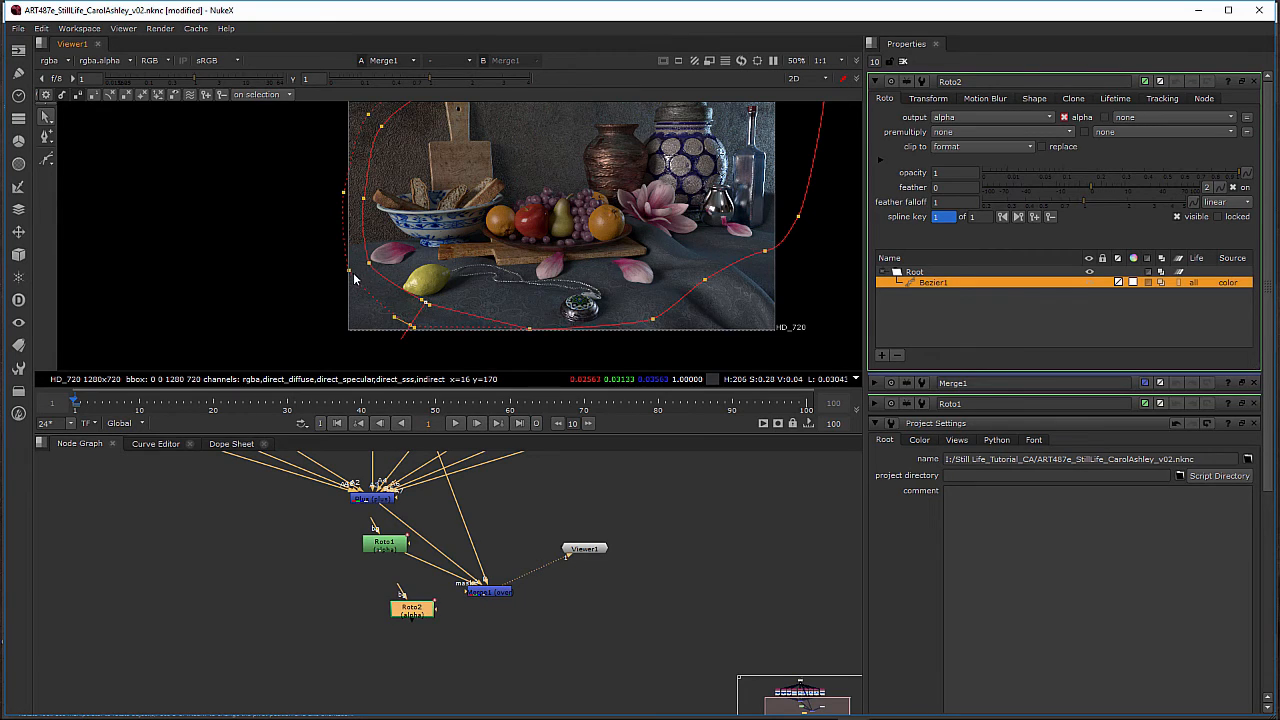
{"action": "left_click_drag", "start_coordinate": [350, 270], "coordinate": [350, 281]}
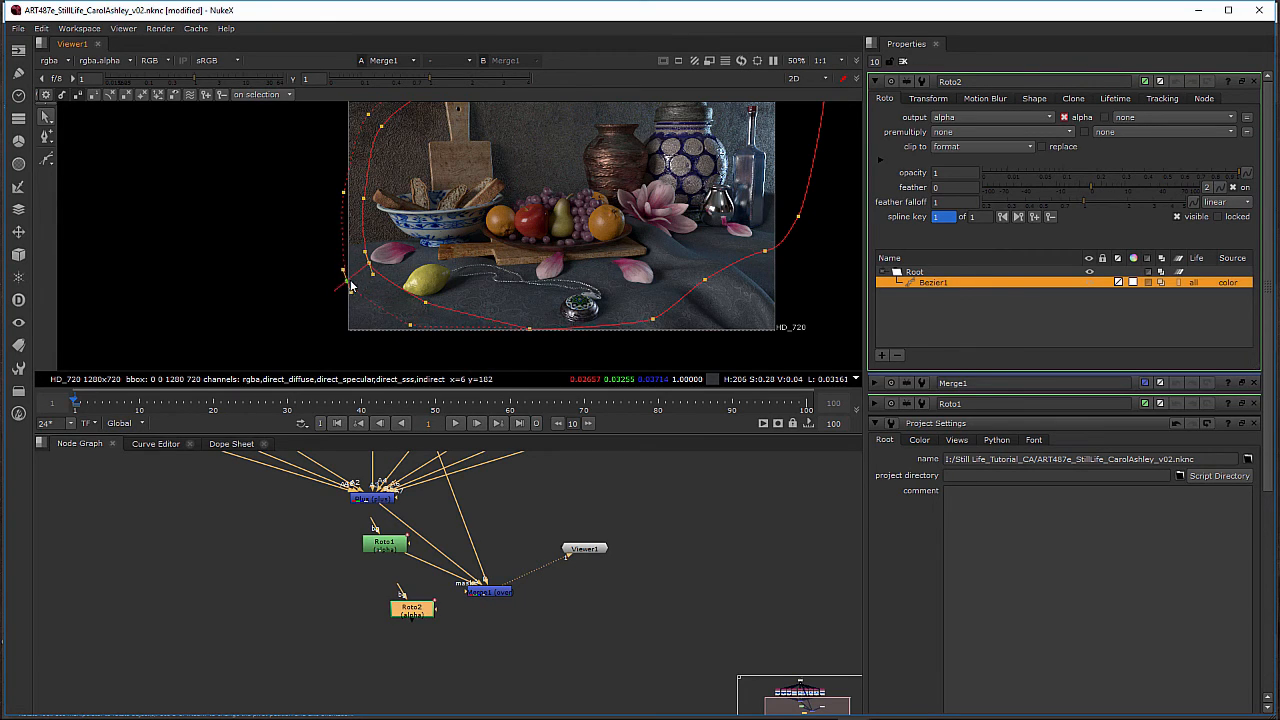
{"action": "left_click", "coordinate": [530, 326]}
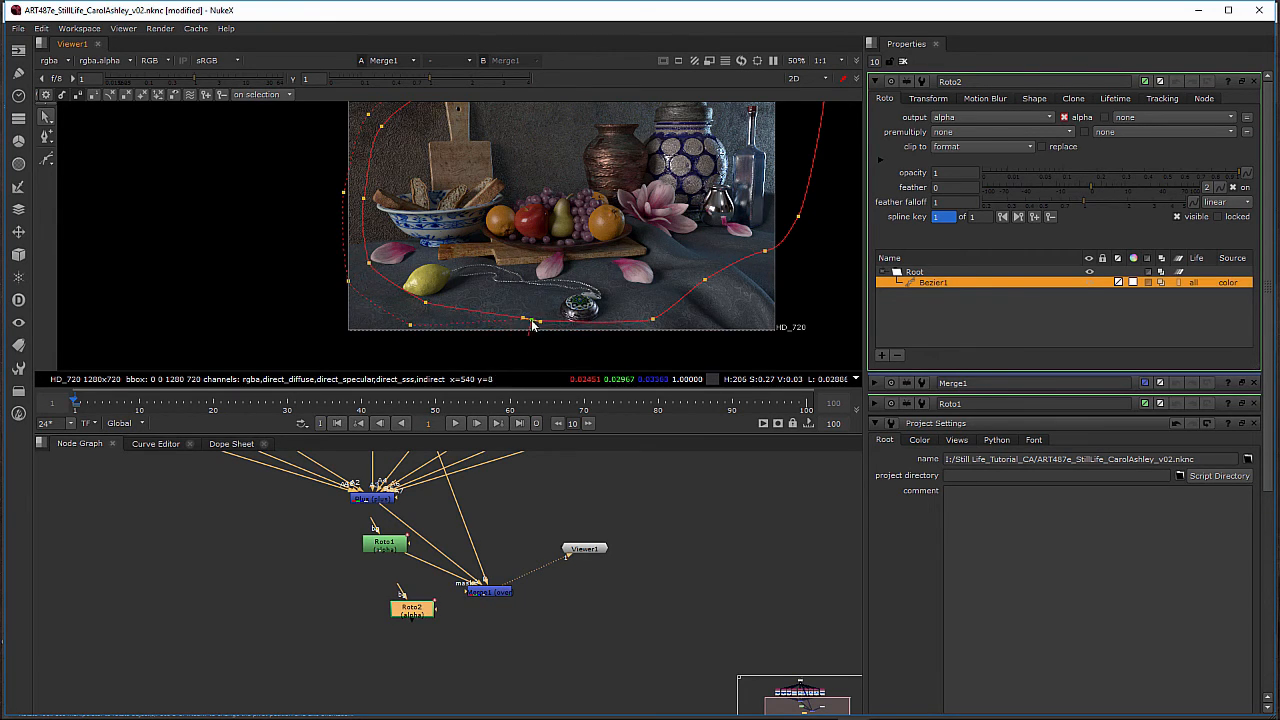
{"action": "left_click_drag", "start_coordinate": [531, 337], "coordinate": [524, 346]}
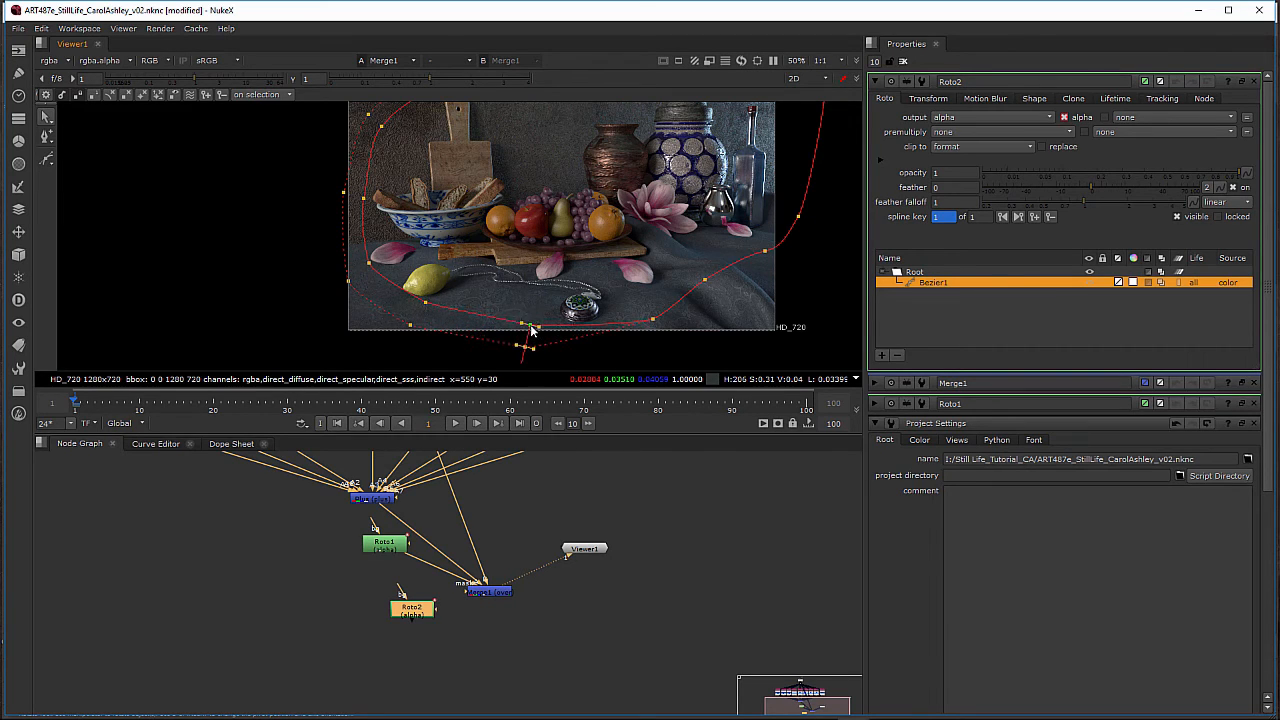
{"action": "left_click", "coordinate": [653, 326]}
{"action": "mouse_move", "coordinate": [654, 327]}
{"action": "left_mouse_down"}
{"action": "mouse_move", "coordinate": [633, 320]}
{"action": "mouse_move", "coordinate": [637, 337]}
{"action": "left_mouse_up"}
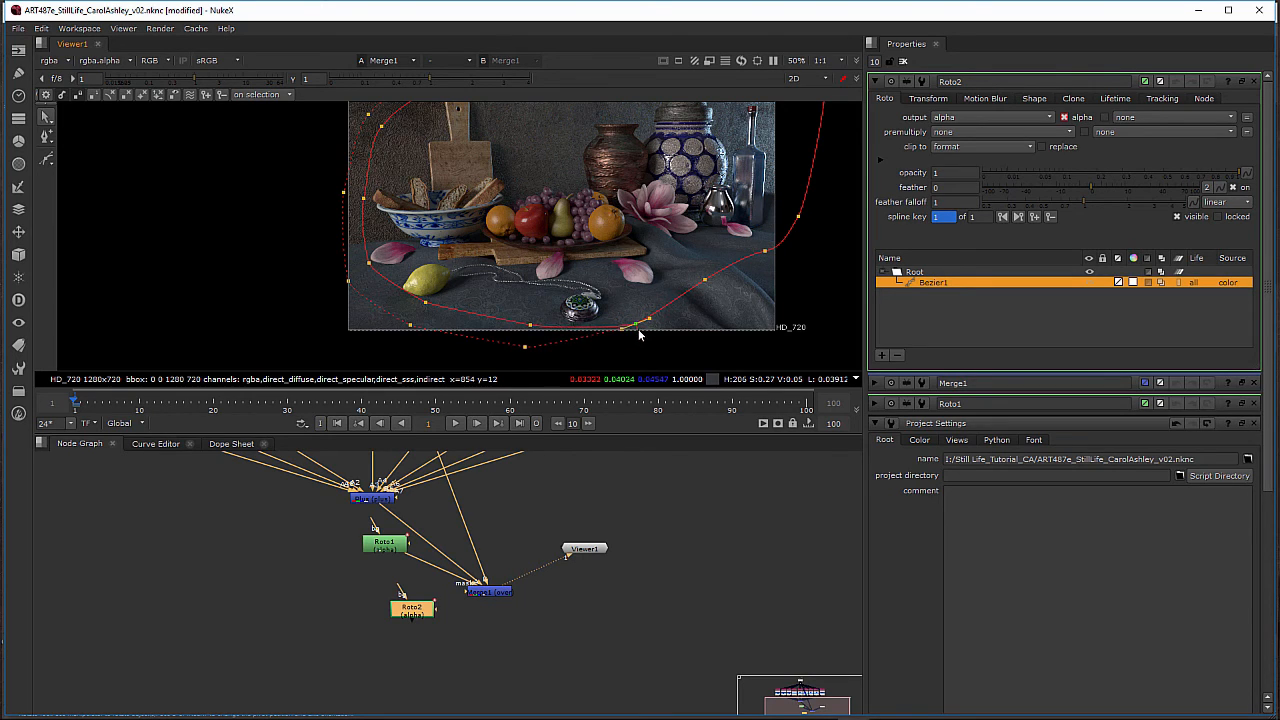
Step: Pull the feather of the Bezier's lower-right and right-side points outward toward the image's lower-right corner and beyond its right edge
{"action": "left_click", "coordinate": [705, 281]}
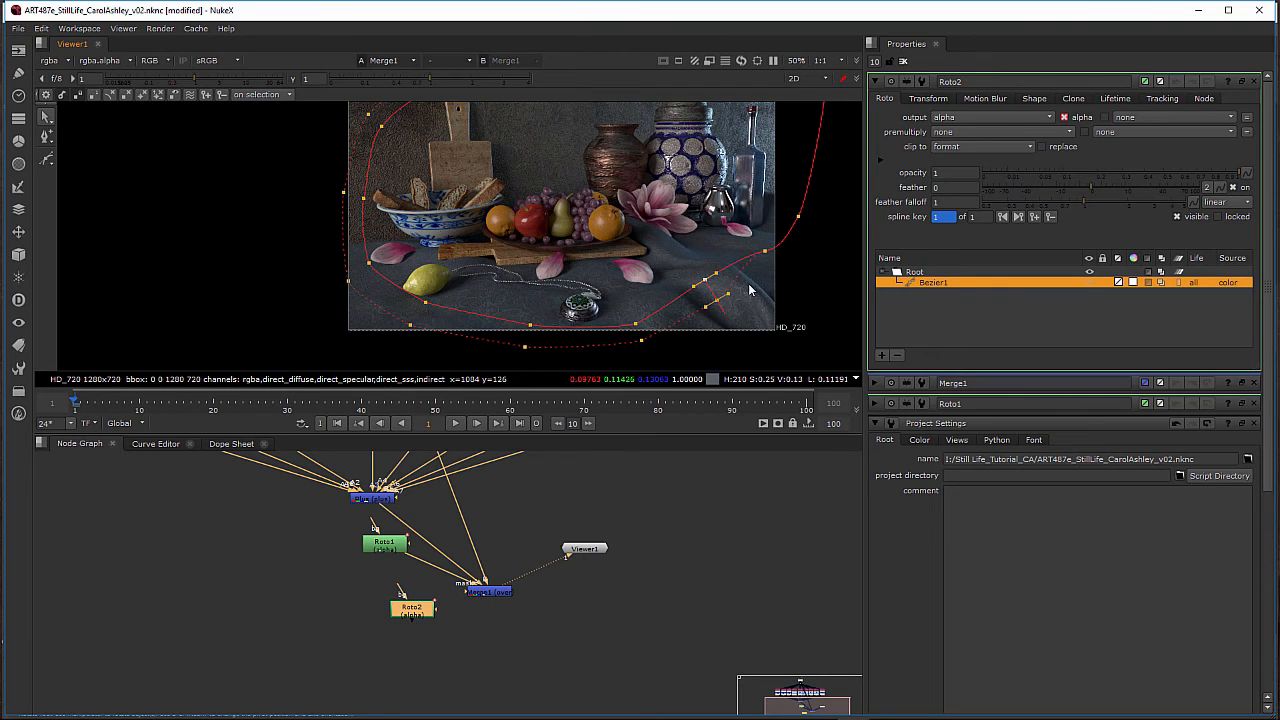
{"action": "left_click_drag", "start_coordinate": [705, 281], "coordinate": [772, 284]}
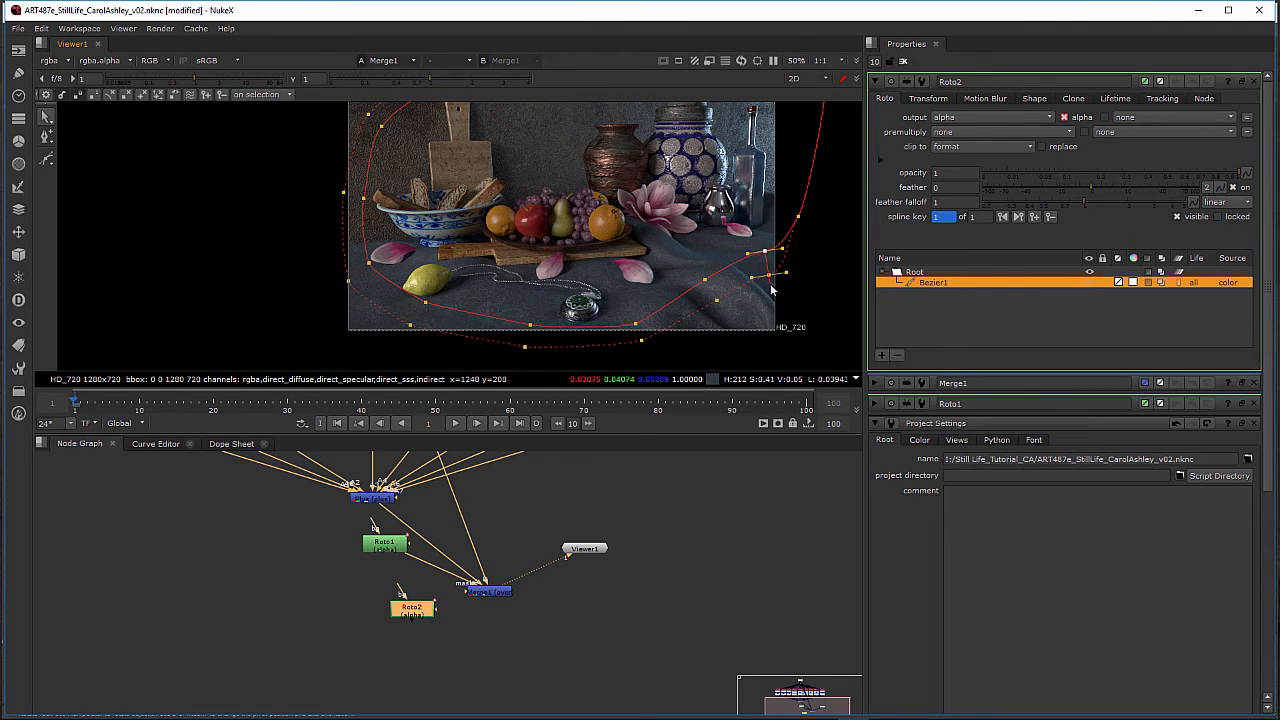
{"action": "left_click", "coordinate": [798, 216]}
{"action": "left_click_drag", "start_coordinate": [798, 218], "coordinate": [825, 233]}
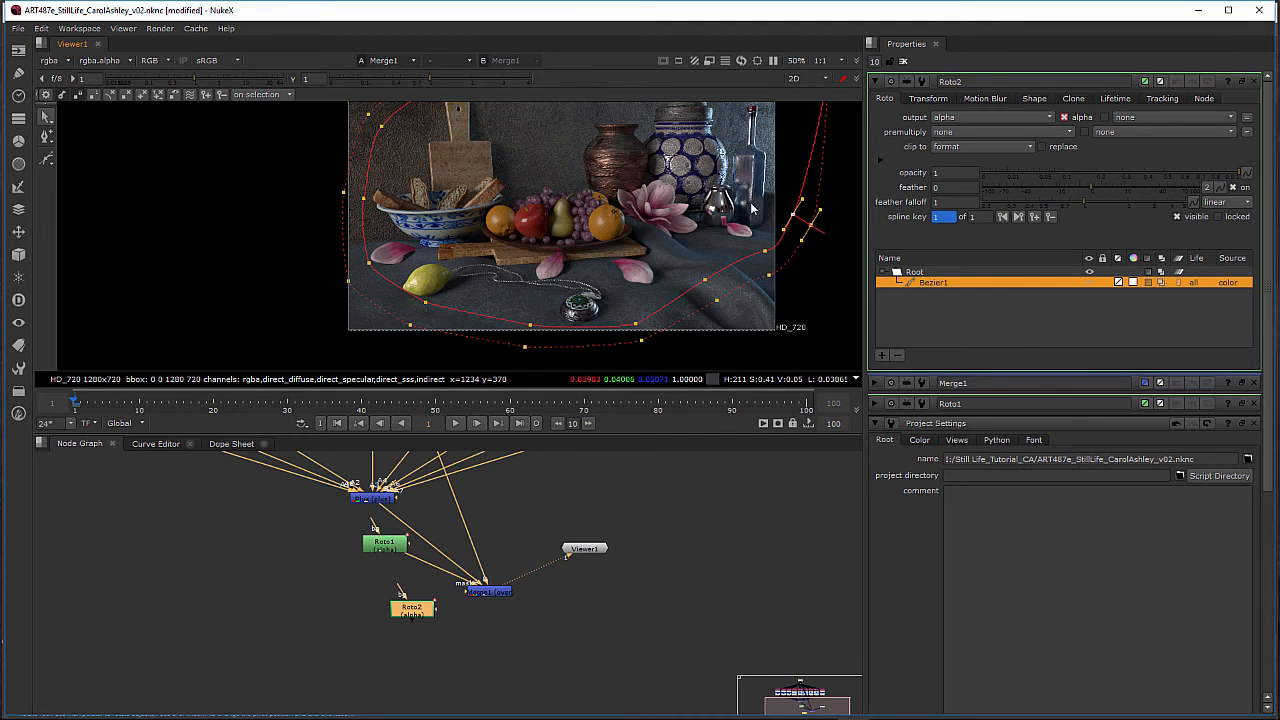
{"action": "middle_click_drag", "start_coordinate": [748, 204], "coordinate": [738, 258]}
{"action": "left_click", "coordinate": [705, 295]}
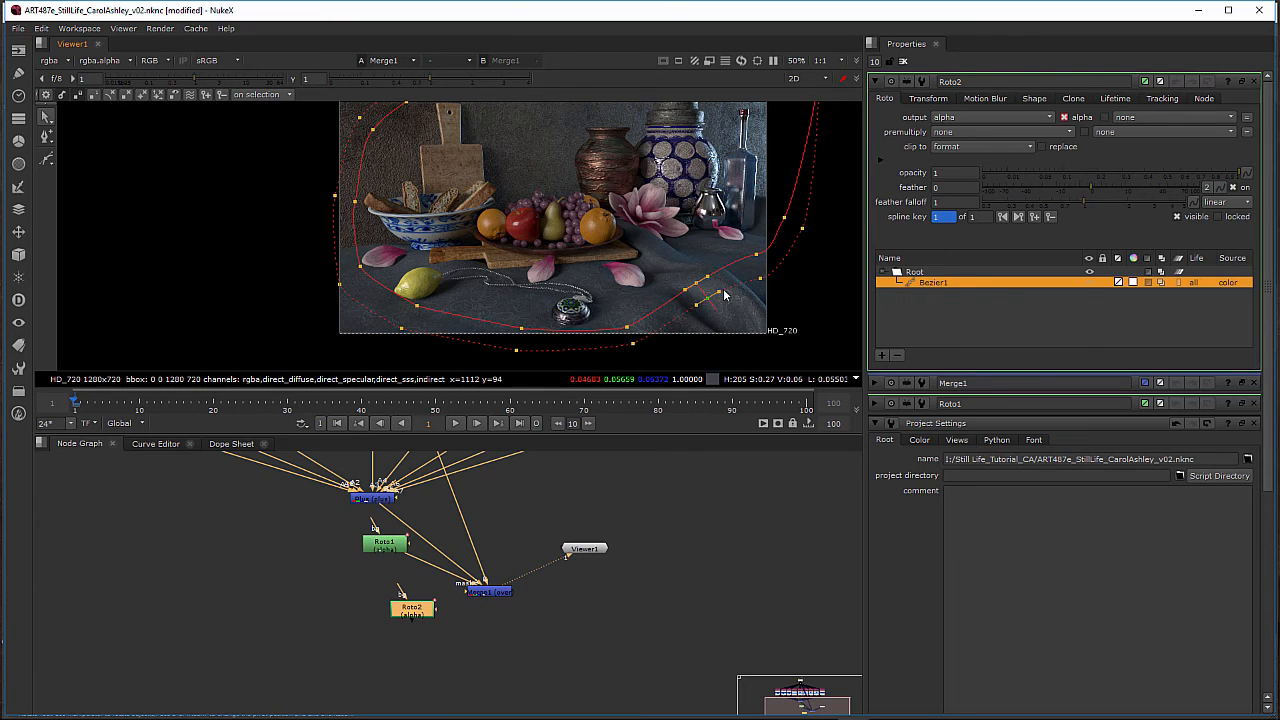
{"action": "left_click", "coordinate": [757, 258]}
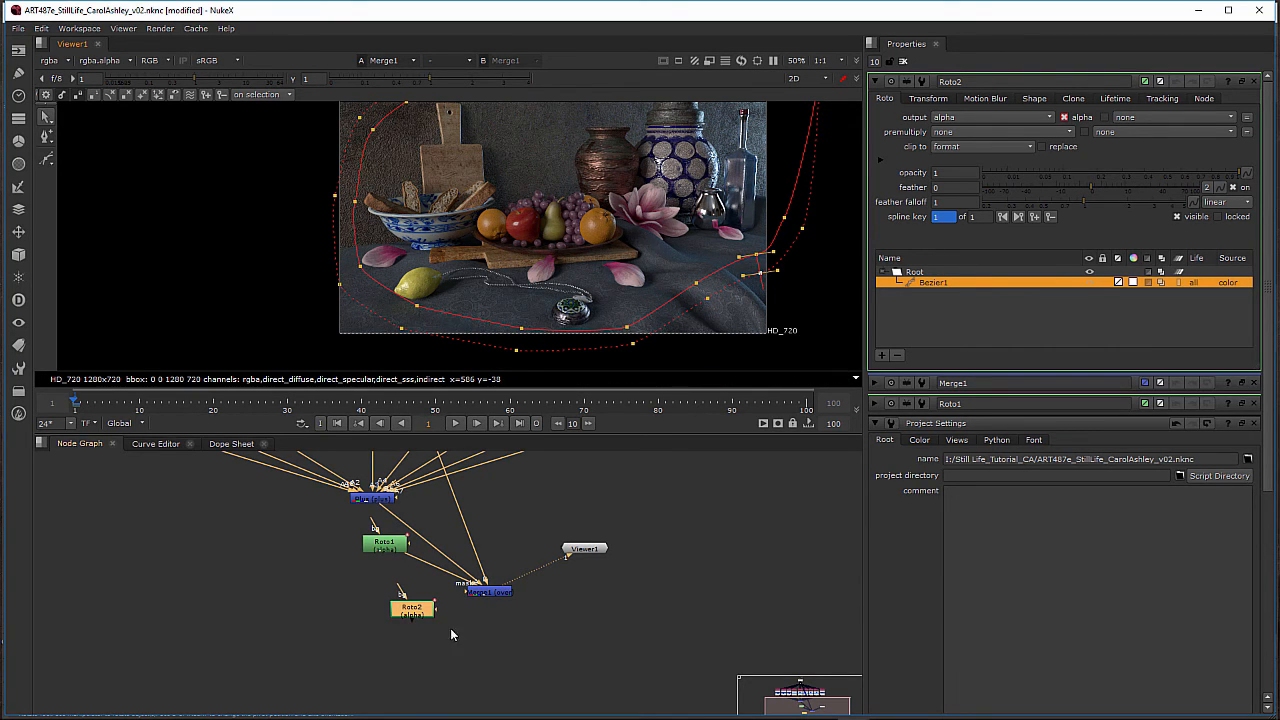
Step: Add a ColorCorrect node after Merge1 and place it a little below, with Roto2 moved slightly aside
{"action": "left_click_drag", "start_coordinate": [420, 610], "coordinate": [404, 611]}
{"action": "left_click", "coordinate": [487, 592]}
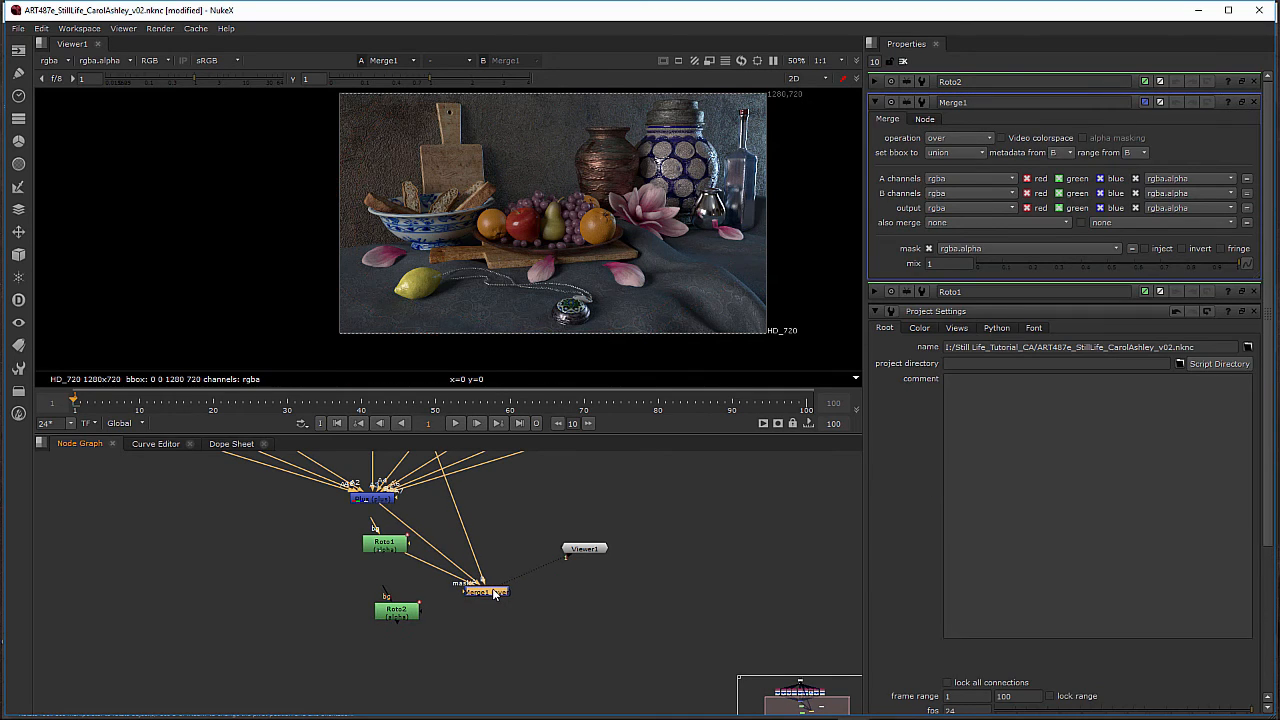
{"action": "middle_click_drag", "start_coordinate": [608, 510], "coordinate": [595, 612]}
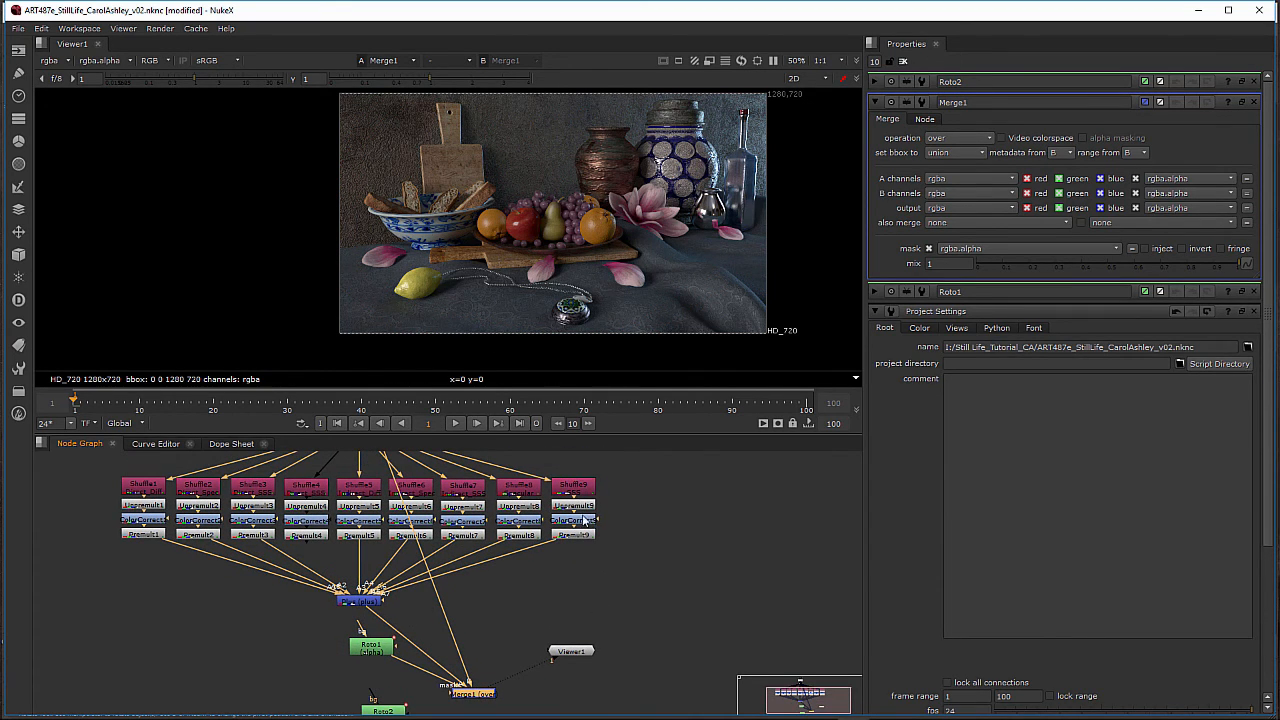
{"action": "middle_click_drag", "start_coordinate": [638, 584], "coordinate": [626, 506]}
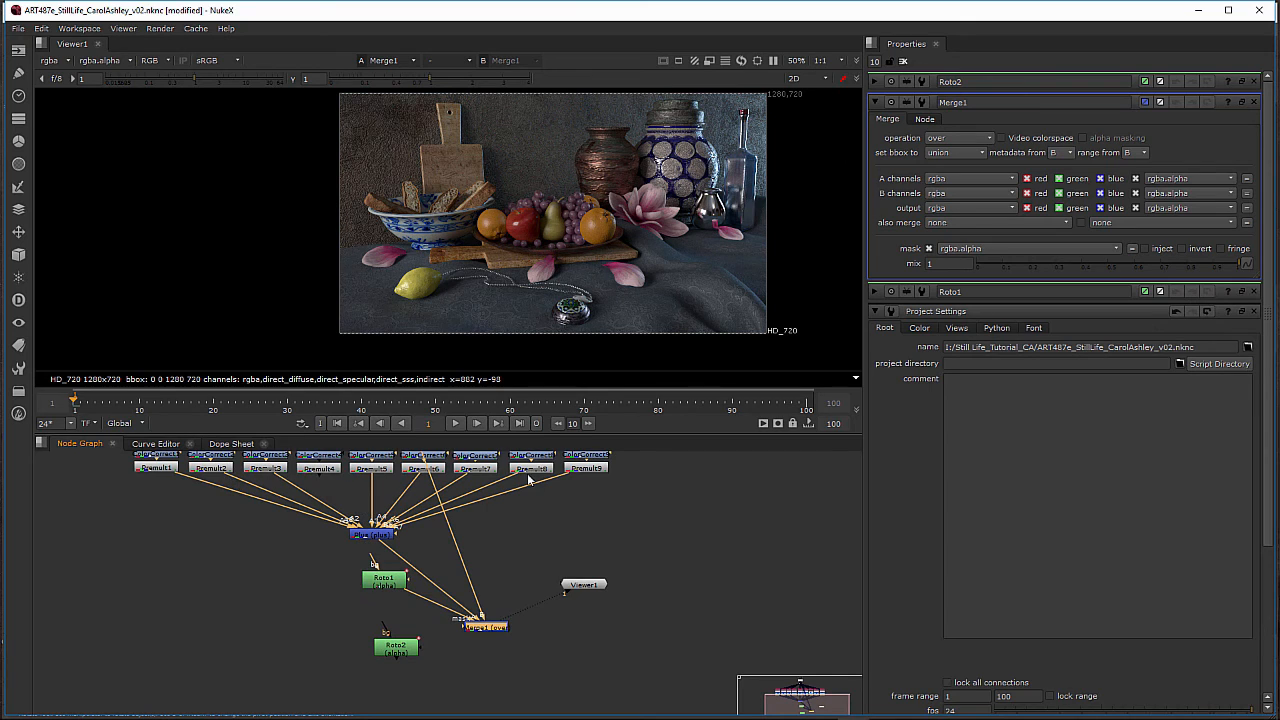
{"action": "middle_click_drag", "start_coordinate": [604, 666], "coordinate": [606, 637]}
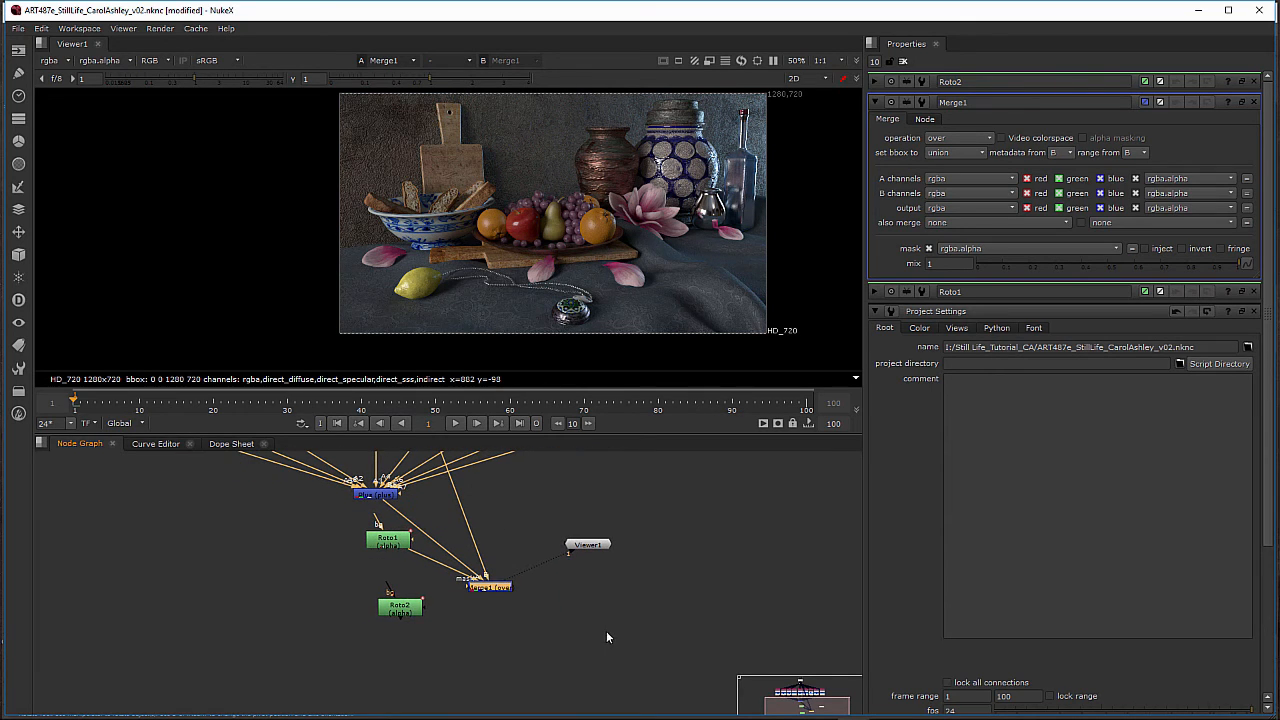
{"action": "left_click_drag", "start_coordinate": [411, 612], "coordinate": [413, 612]}
{"action": "left_click_drag", "start_coordinate": [490, 589], "coordinate": [489, 591]}
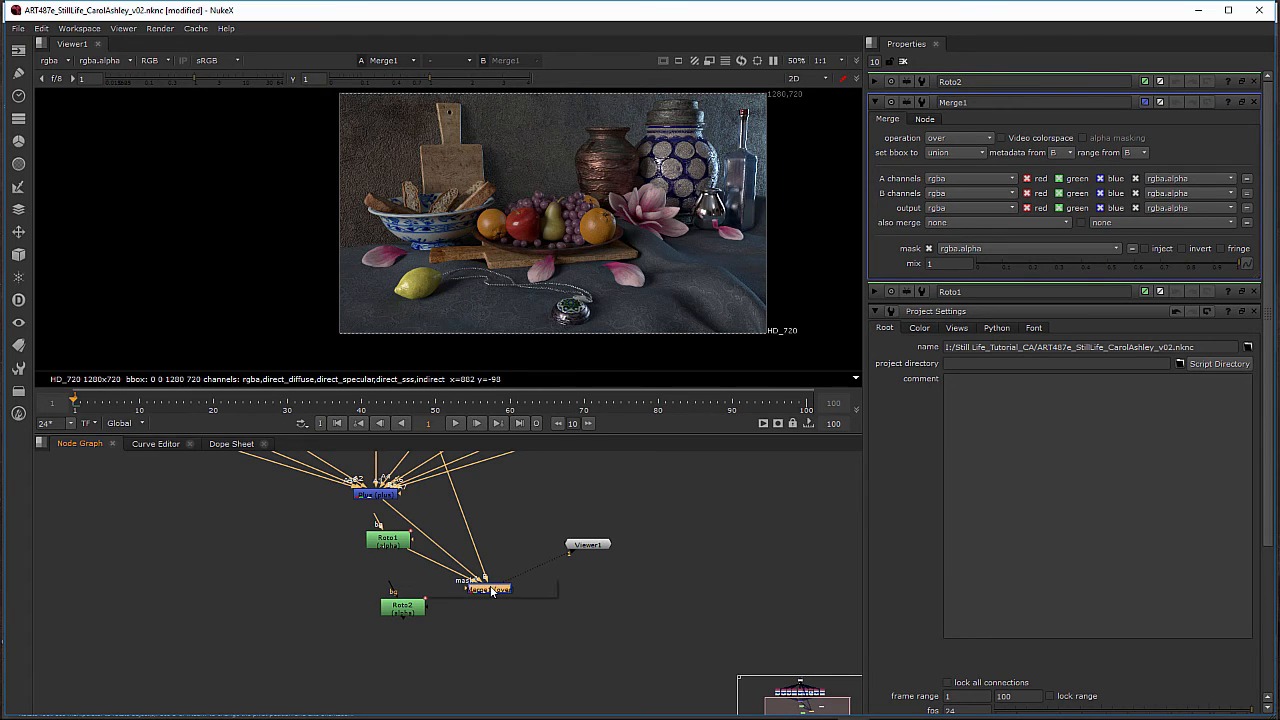
{"action": "key", "text": "Tab"}
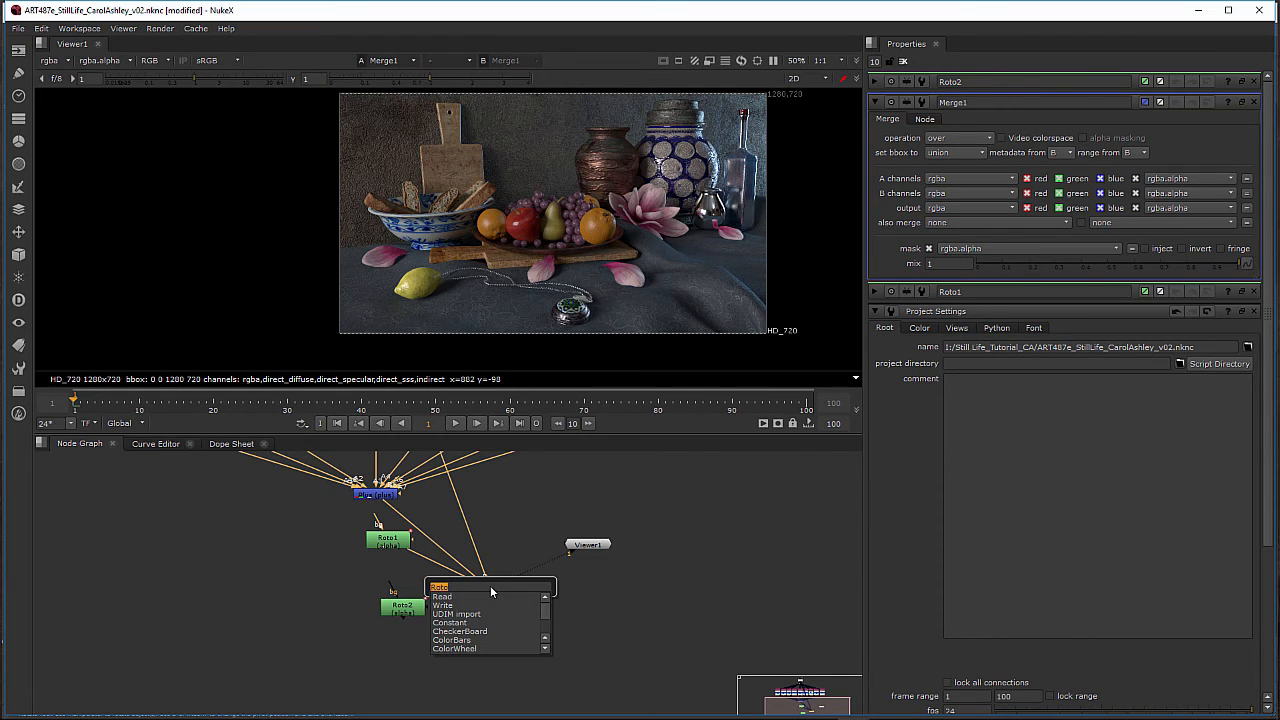
{"action": "type", "text": "color"}
{"action": "key", "text": "Down"}
{"action": "key", "text": "Down"}
{"action": "key", "text": "Down"}
{"action": "key", "text": "Down"}
{"action": "key", "text": "Down"}
{"action": "key", "text": "Down"}
{"action": "key", "text": "Down"}
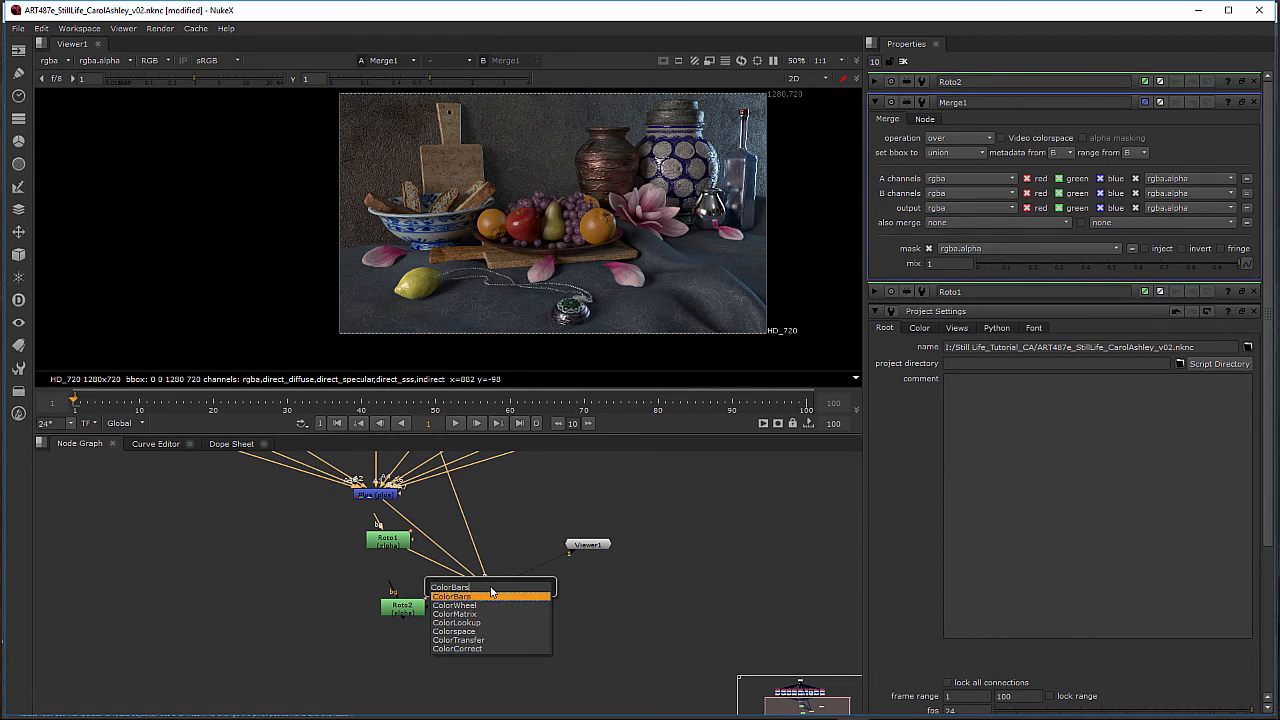
{"action": "key", "text": "Return"}
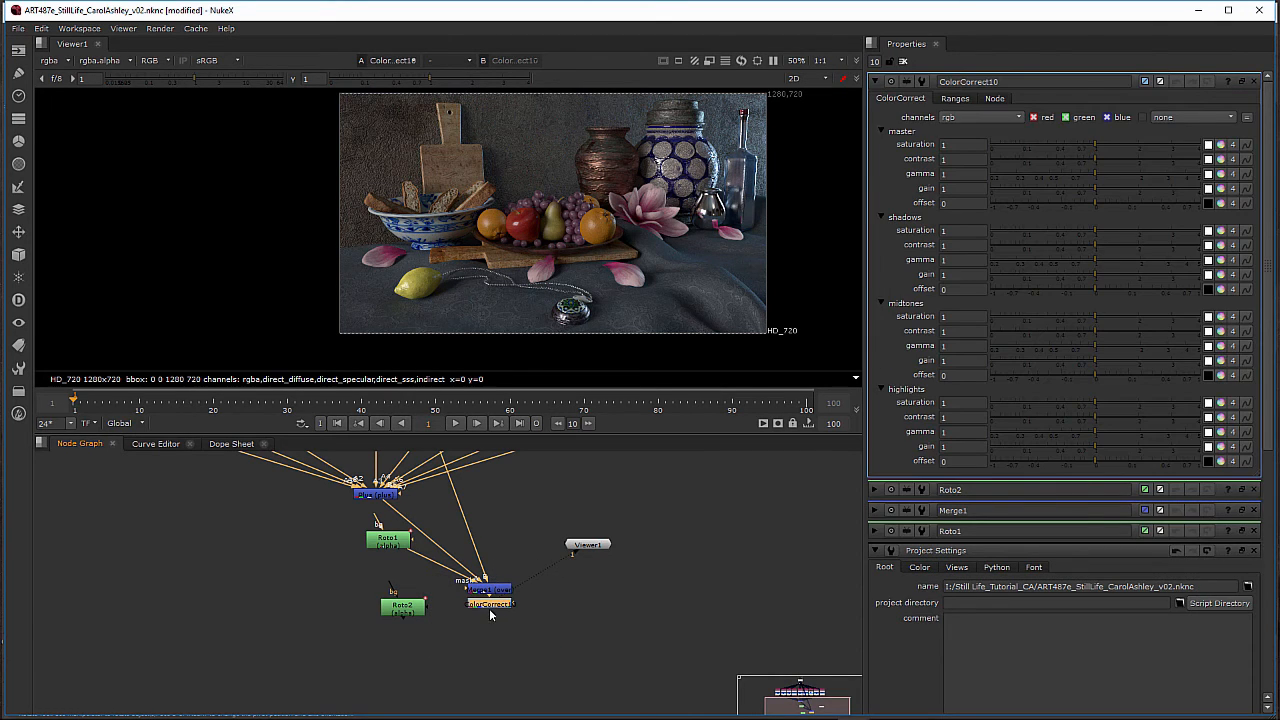
{"action": "left_click_drag", "start_coordinate": [489, 608], "coordinate": [486, 636]}
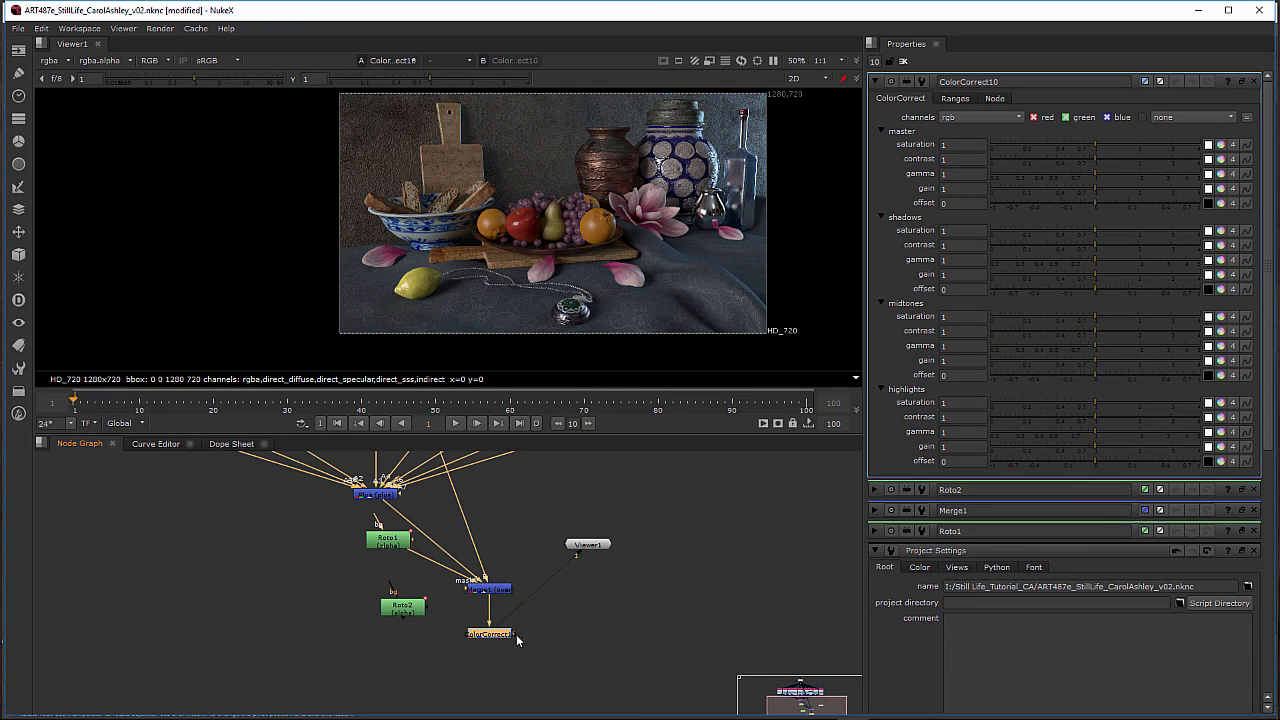
Step: Connect Roto2 to the new ColorCorrect's mask input and insert an Invert node between them
{"action": "left_click_drag", "start_coordinate": [427, 648], "coordinate": [405, 615]}
{"action": "mouse_move", "coordinate": [1093, 190]}
{"action": "left_mouse_down"}
{"action": "mouse_move", "coordinate": [1055, 189]}
{"action": "mouse_move", "coordinate": [1096, 188]}
{"action": "left_mouse_up"}
{"action": "double_click", "coordinate": [399, 607]}
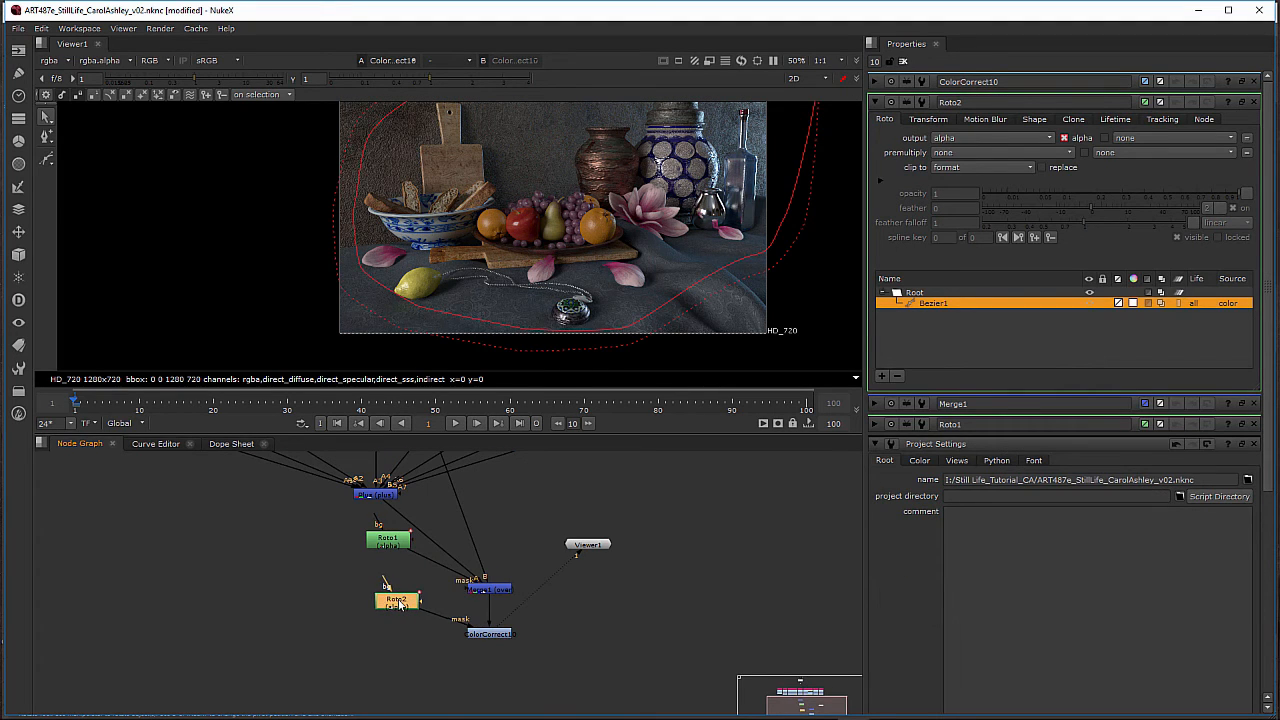
{"action": "key", "text": "Tab"}
{"action": "type", "text": "Invert"}
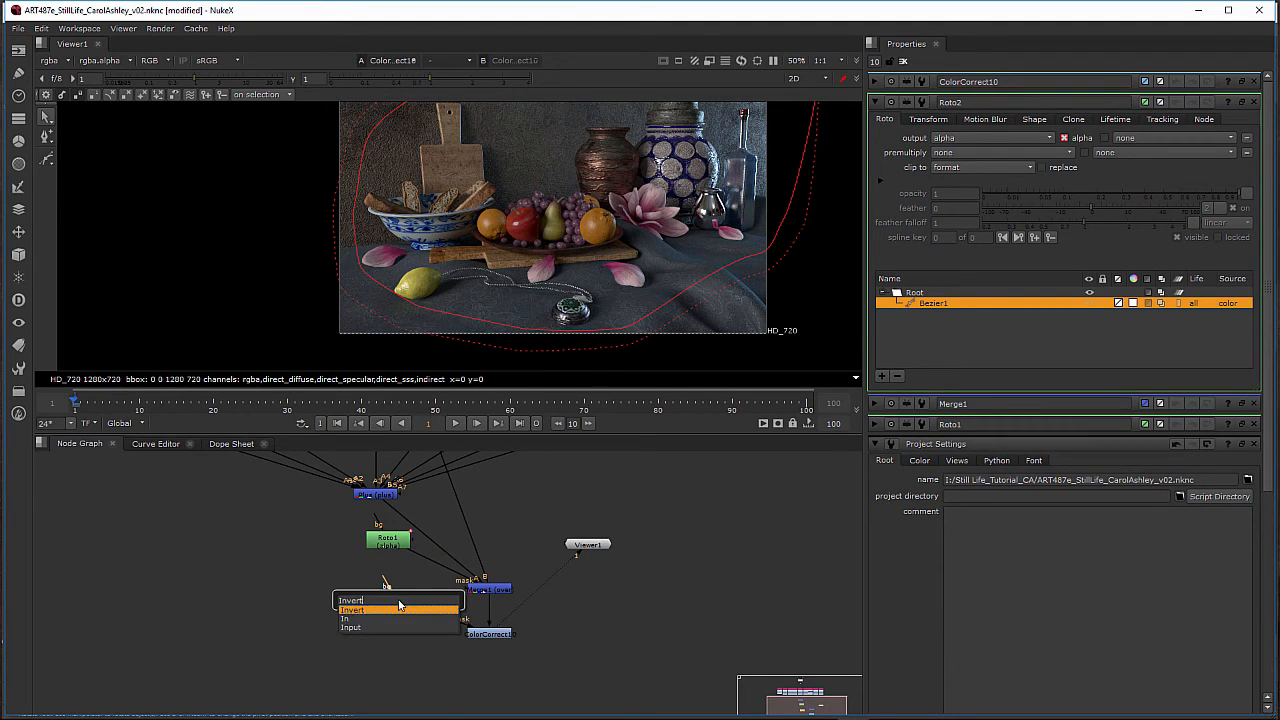
{"action": "key", "text": "Return"}
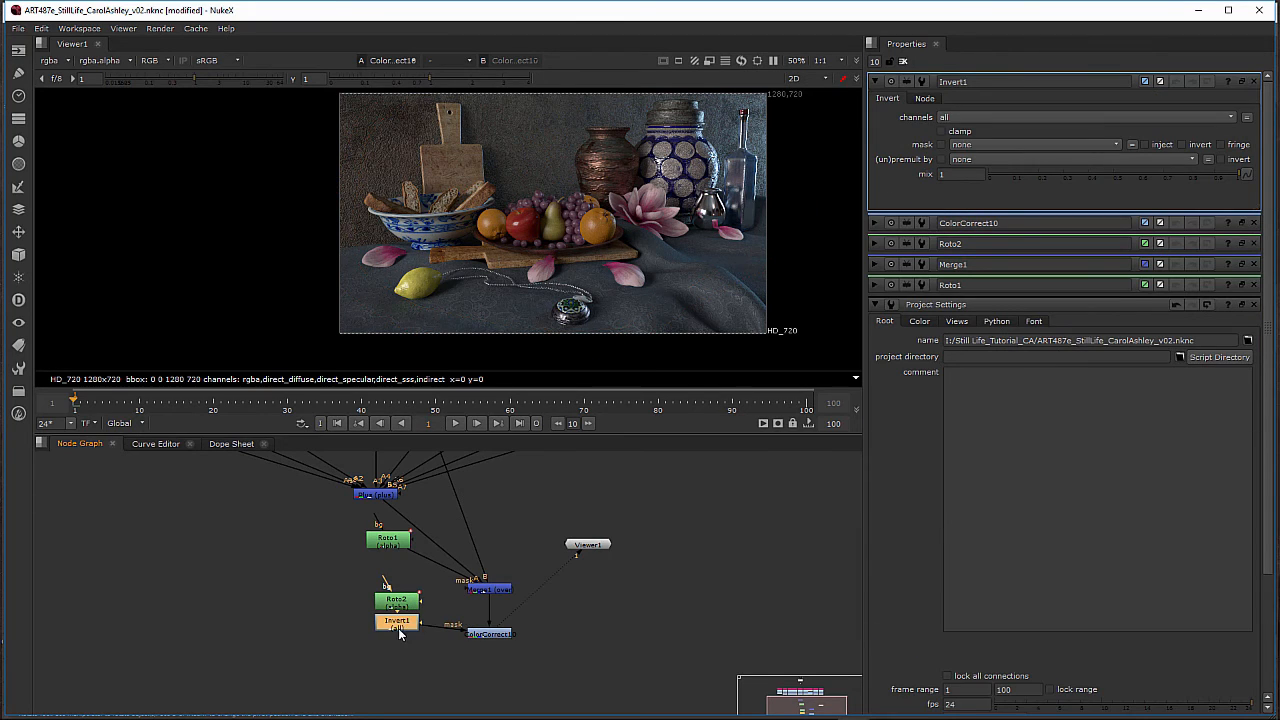
Step: Lower the master gain of ColorCorrect10 to about 0.13 to darken the image's edges
{"action": "double_click", "coordinate": [494, 634]}
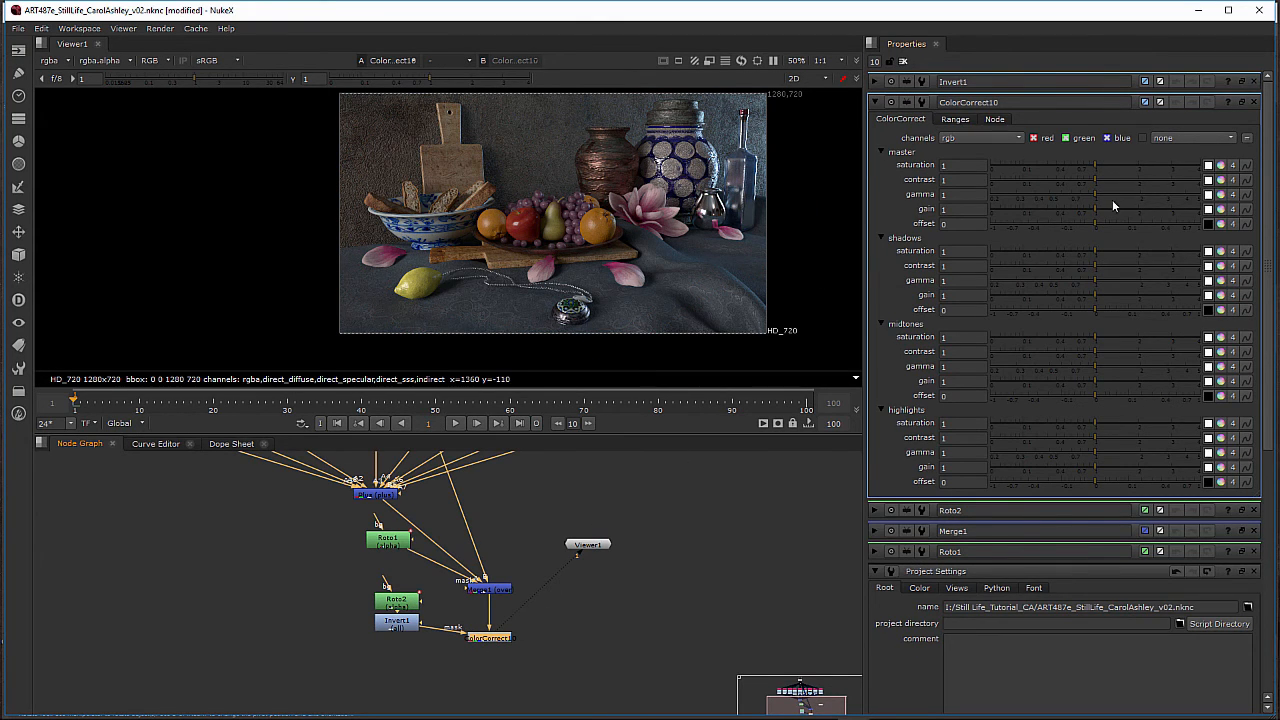
{"action": "left_click_drag", "start_coordinate": [1094, 207], "coordinate": [1028, 211]}
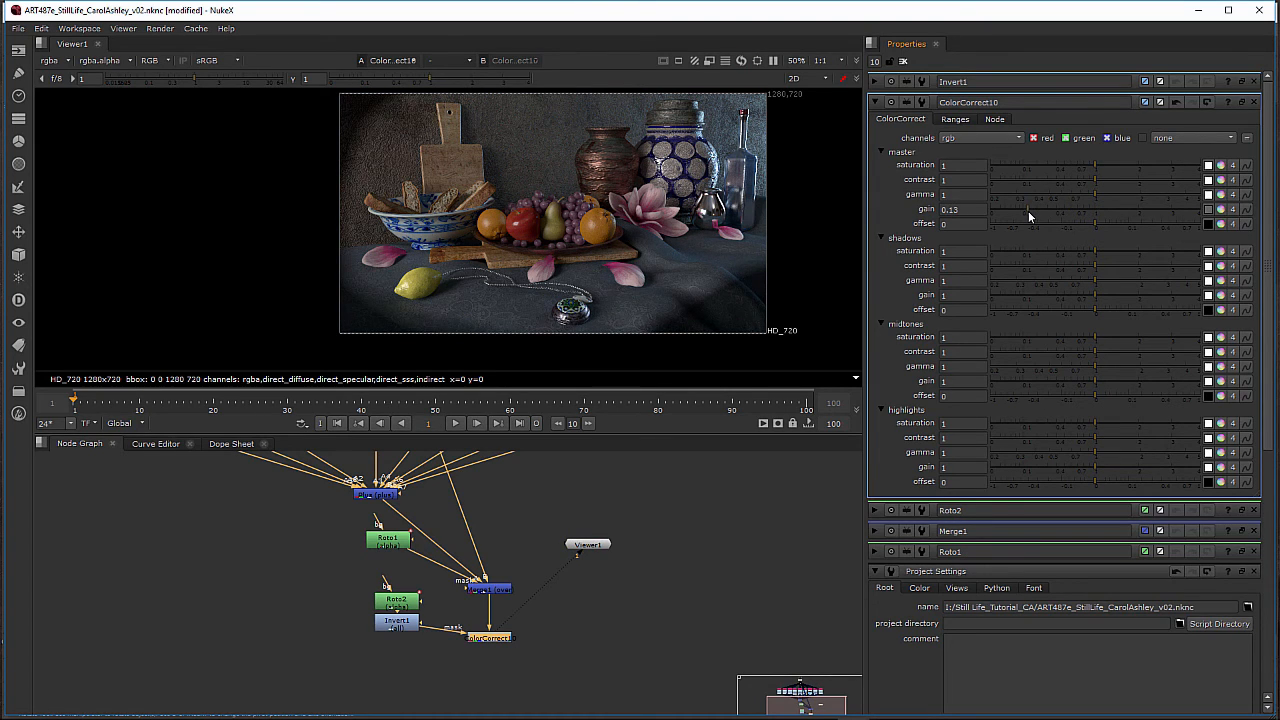
{"action": "left_click_drag", "start_coordinate": [1031, 208], "coordinate": [1029, 206]}
Step: Reopen Roto2 and extend the feather of the Bezier's two lower-right points farther toward the image corner
{"action": "double_click", "coordinate": [395, 601]}
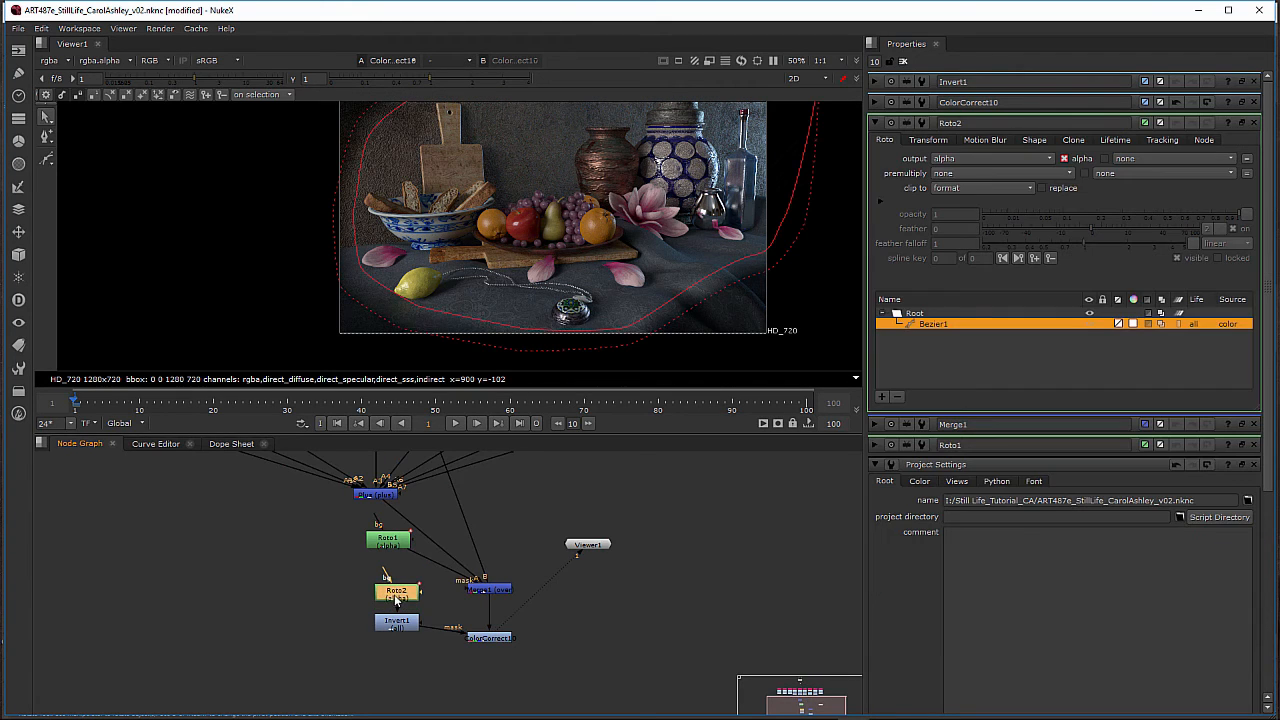
{"action": "left_click", "coordinate": [761, 272]}
{"action": "left_click", "coordinate": [760, 274]}
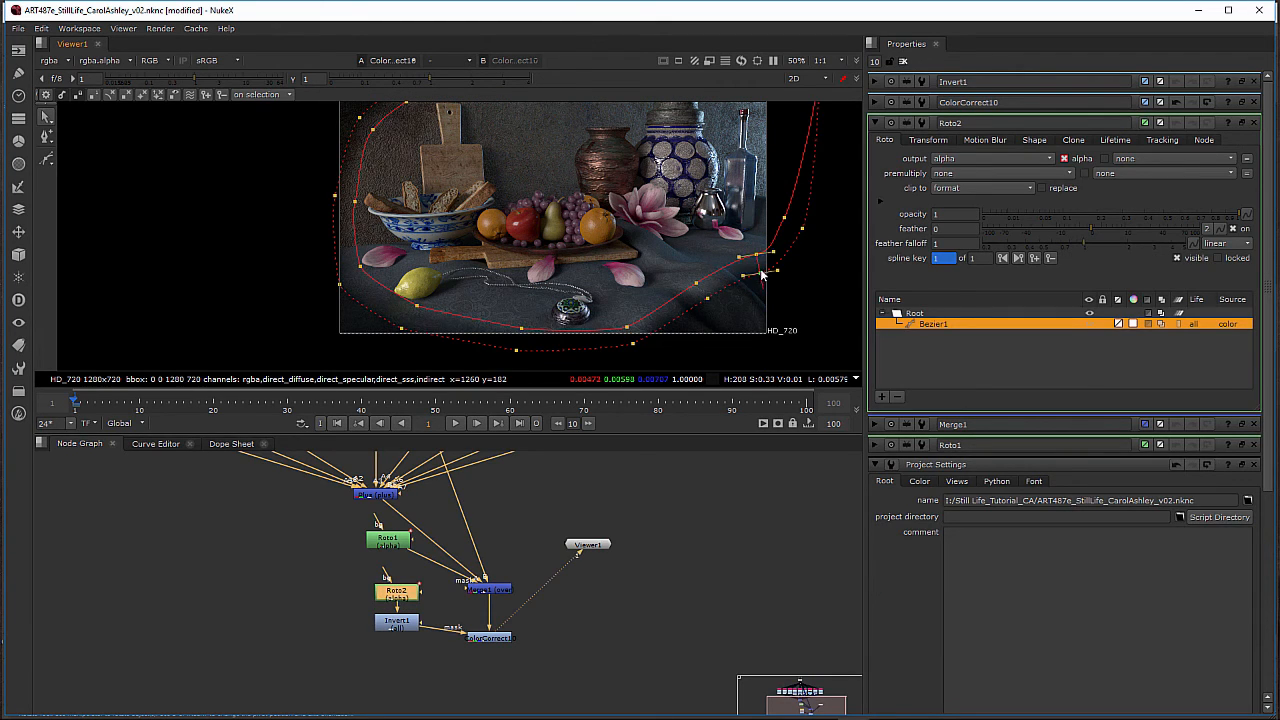
{"action": "left_click_drag", "start_coordinate": [761, 272], "coordinate": [728, 324]}
{"action": "left_click", "coordinate": [709, 300]}
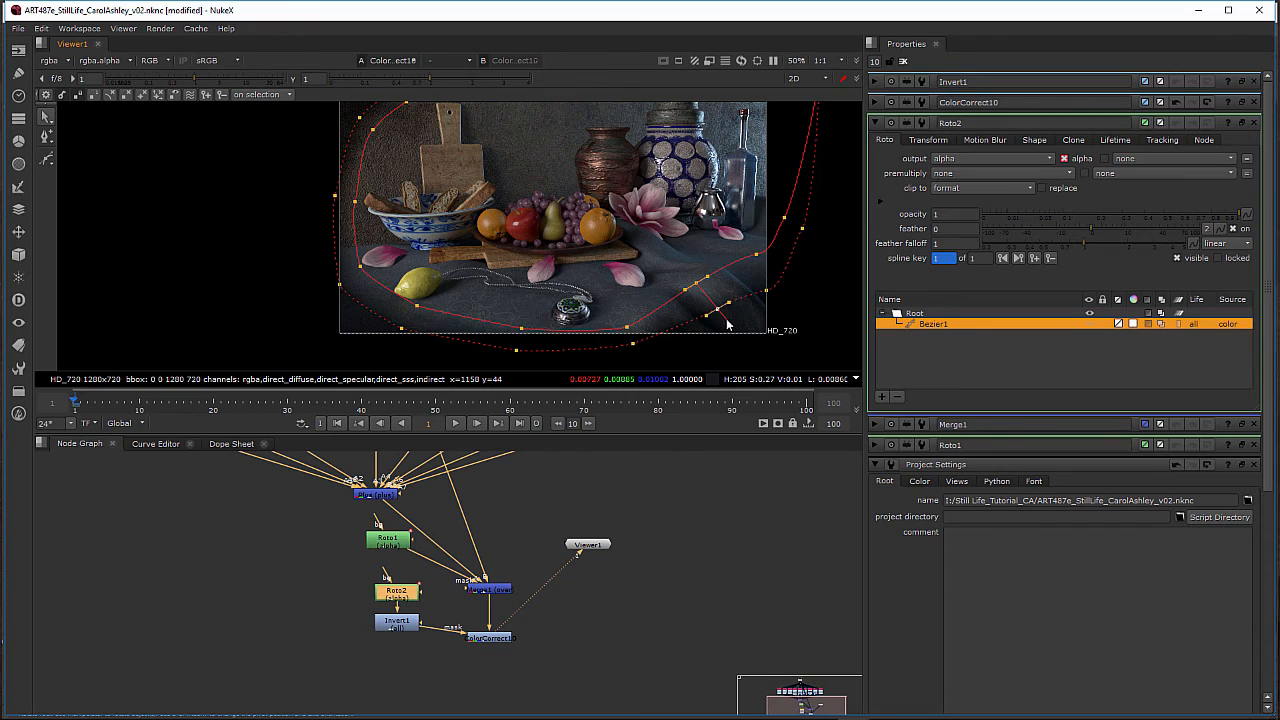
Step: Pull the feather of the Bezier's two points near the image's lower-left corner farther outward past the border
{"action": "left_click", "coordinate": [399, 330]}
{"action": "left_click_drag", "start_coordinate": [399, 334], "coordinate": [392, 344]}
{"action": "left_click", "coordinate": [339, 287]}
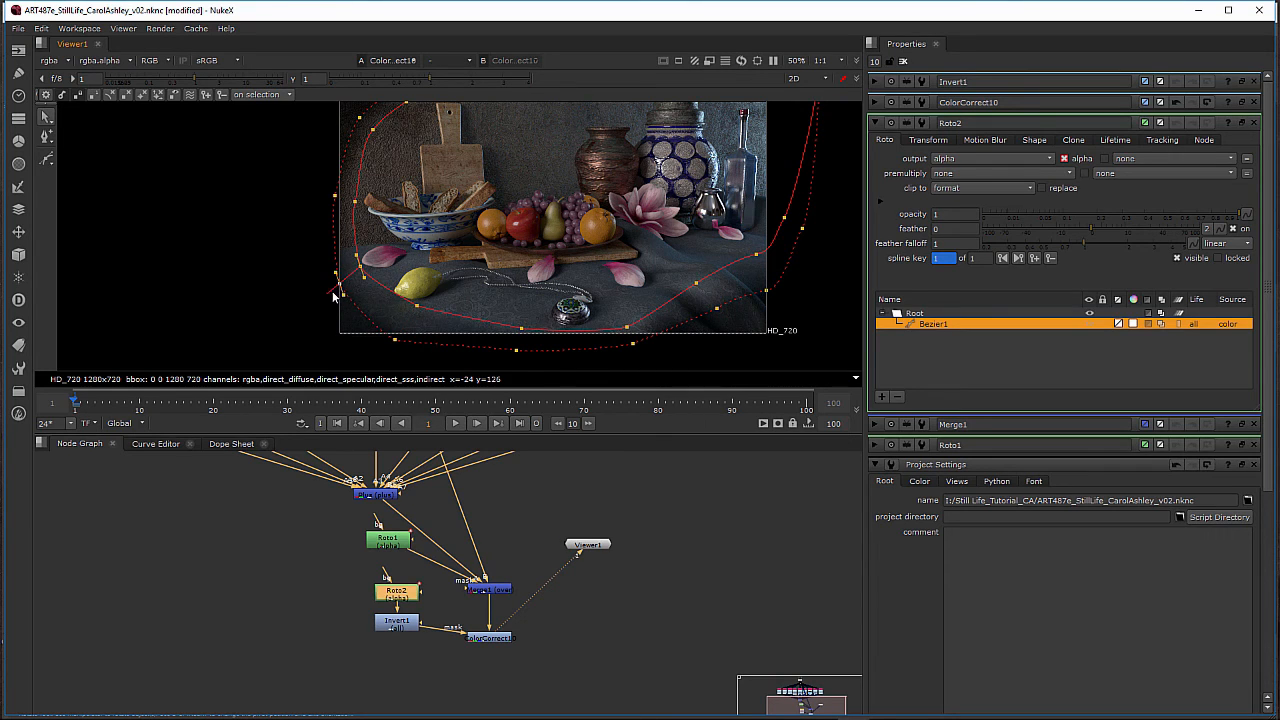
{"action": "left_click_drag", "start_coordinate": [333, 294], "coordinate": [330, 297]}
Step: Widen the feather at the Bezier's two upper-left points and its left-edge point, extending it outward from the image
{"action": "middle_click_drag", "start_coordinate": [387, 134], "coordinate": [394, 210]}
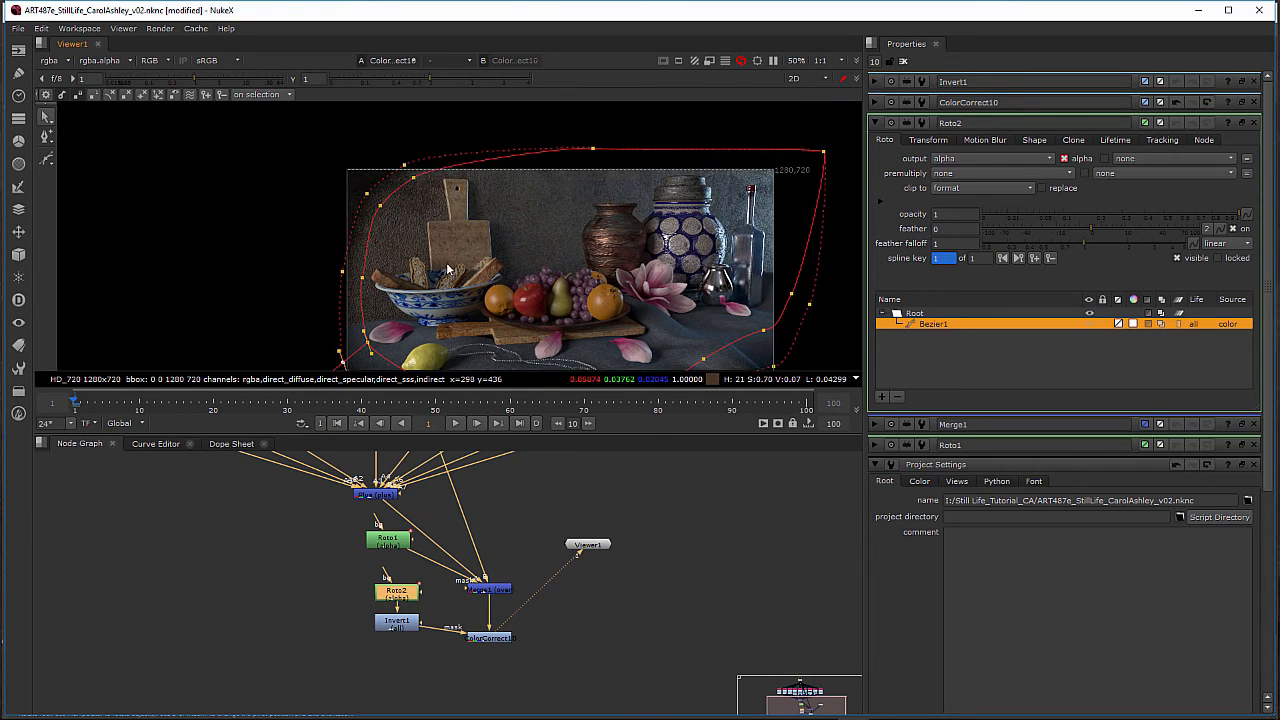
{"action": "left_click", "coordinate": [367, 194]}
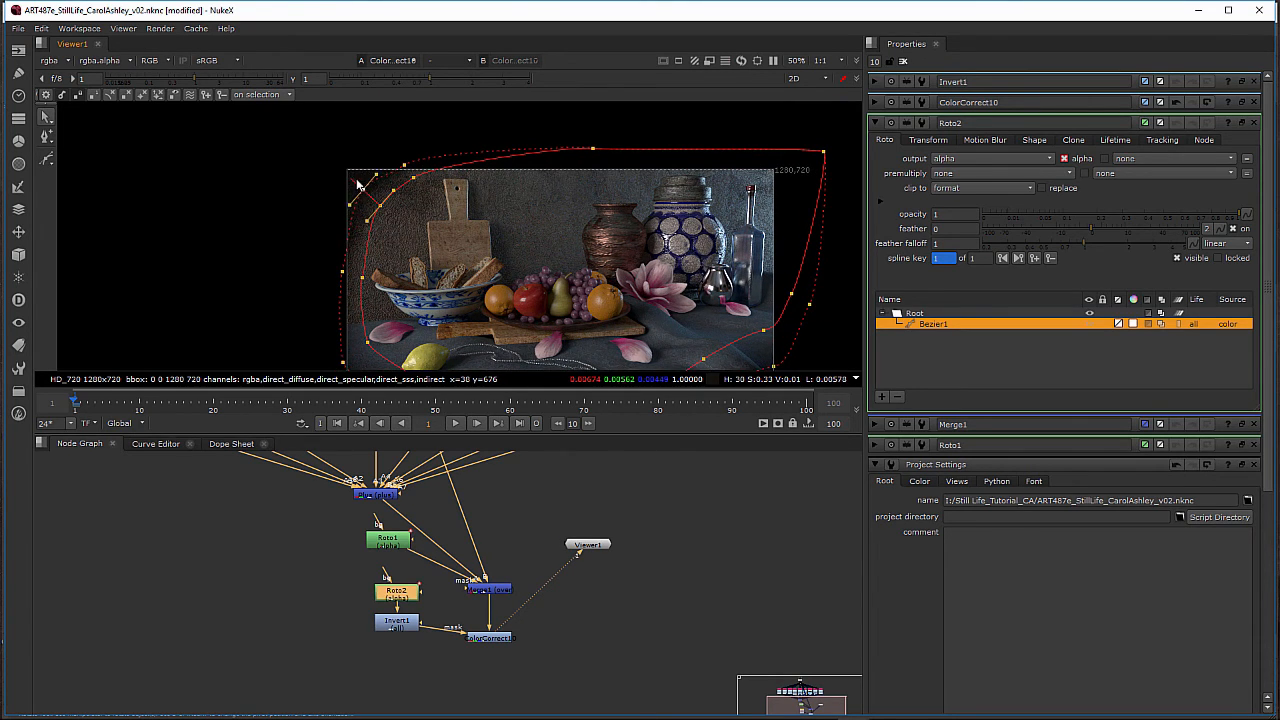
{"action": "left_click_drag", "start_coordinate": [357, 184], "coordinate": [430, 179]}
{"action": "left_click", "coordinate": [406, 164]}
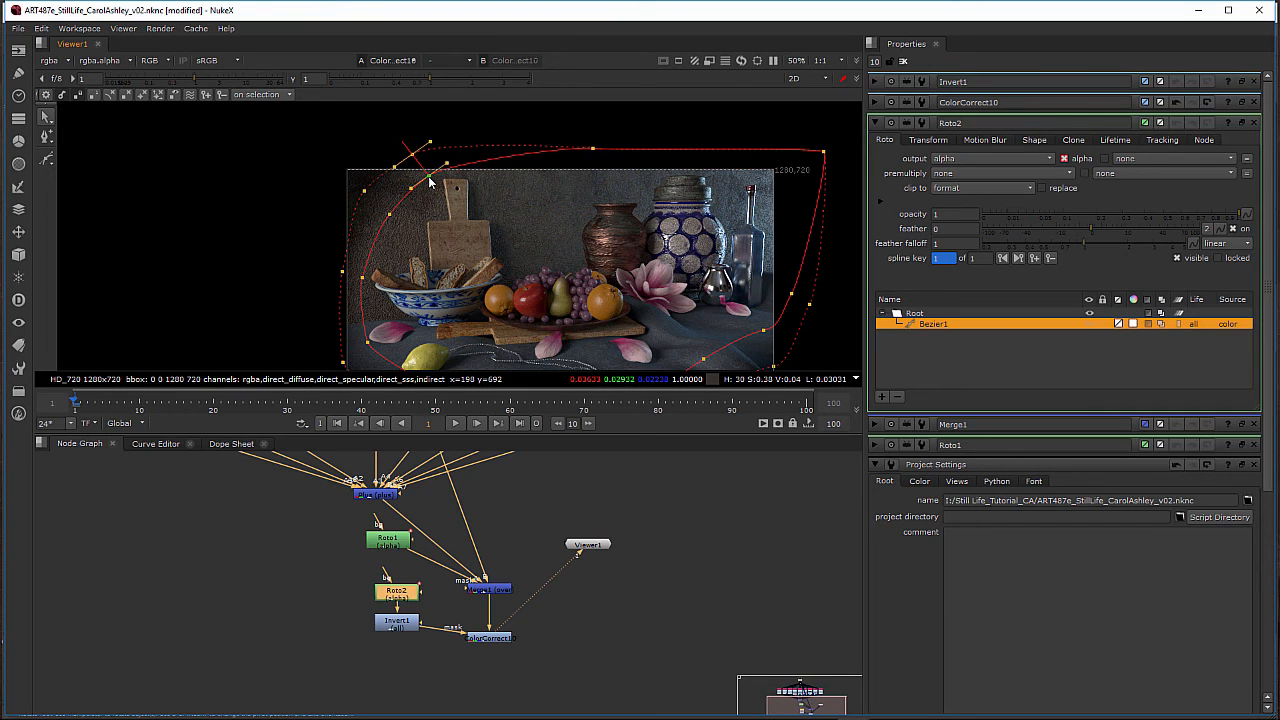
{"action": "left_click", "coordinate": [363, 275]}
{"action": "left_click_drag", "start_coordinate": [345, 270], "coordinate": [335, 271]}
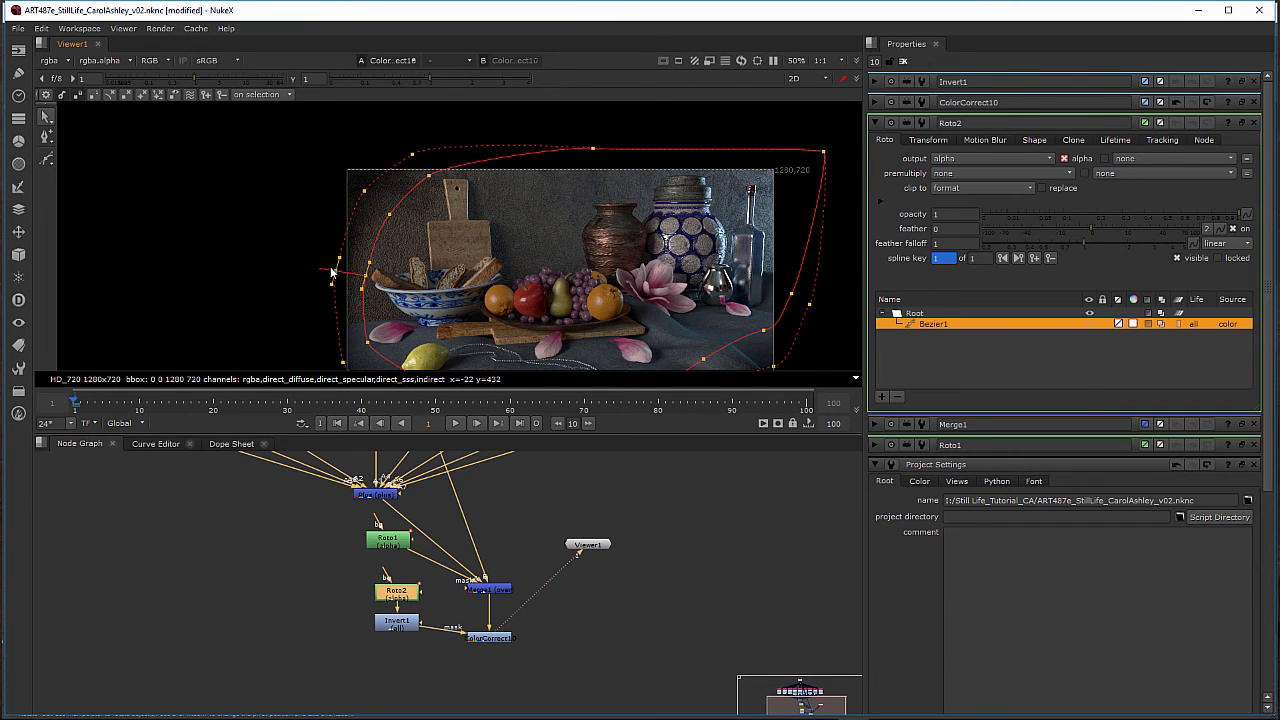
Step: Pull the feather of the Bezier's rightmost bottom-edge point farther below the image
{"action": "middle_click_drag", "start_coordinate": [474, 298], "coordinate": [452, 230]}
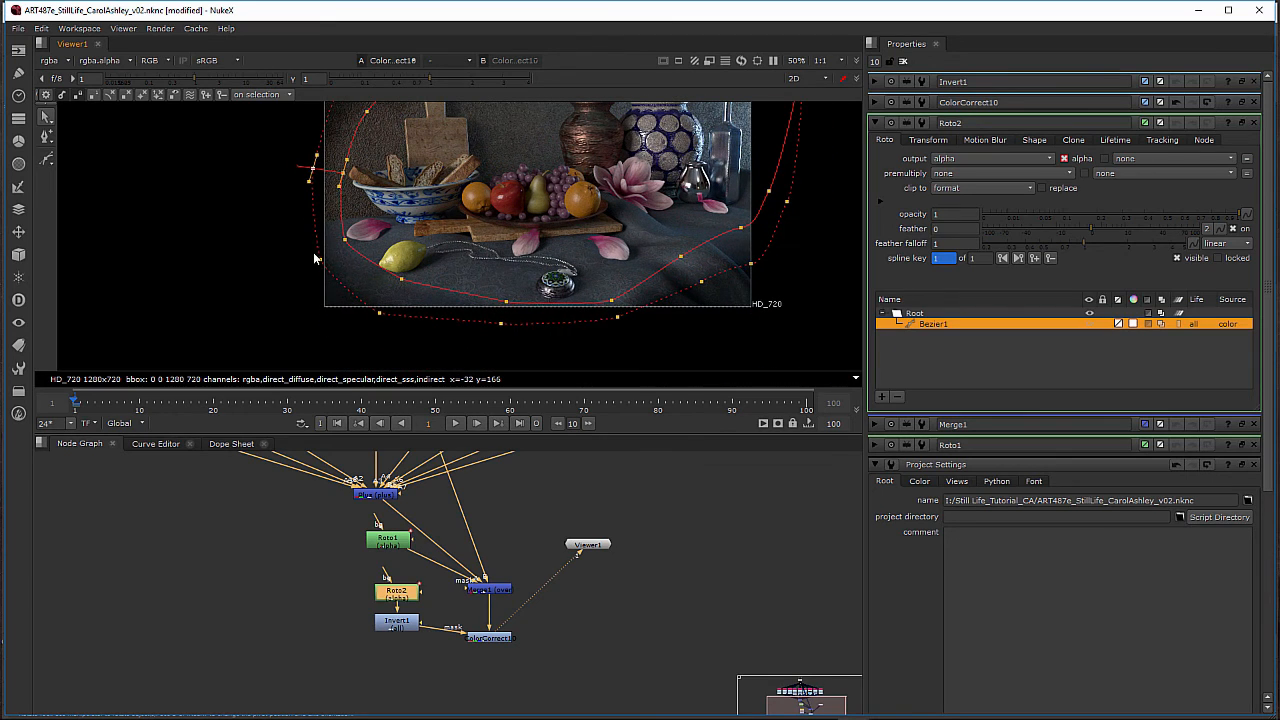
{"action": "left_click", "coordinate": [617, 317]}
{"action": "left_click_drag", "start_coordinate": [618, 322], "coordinate": [620, 334]}
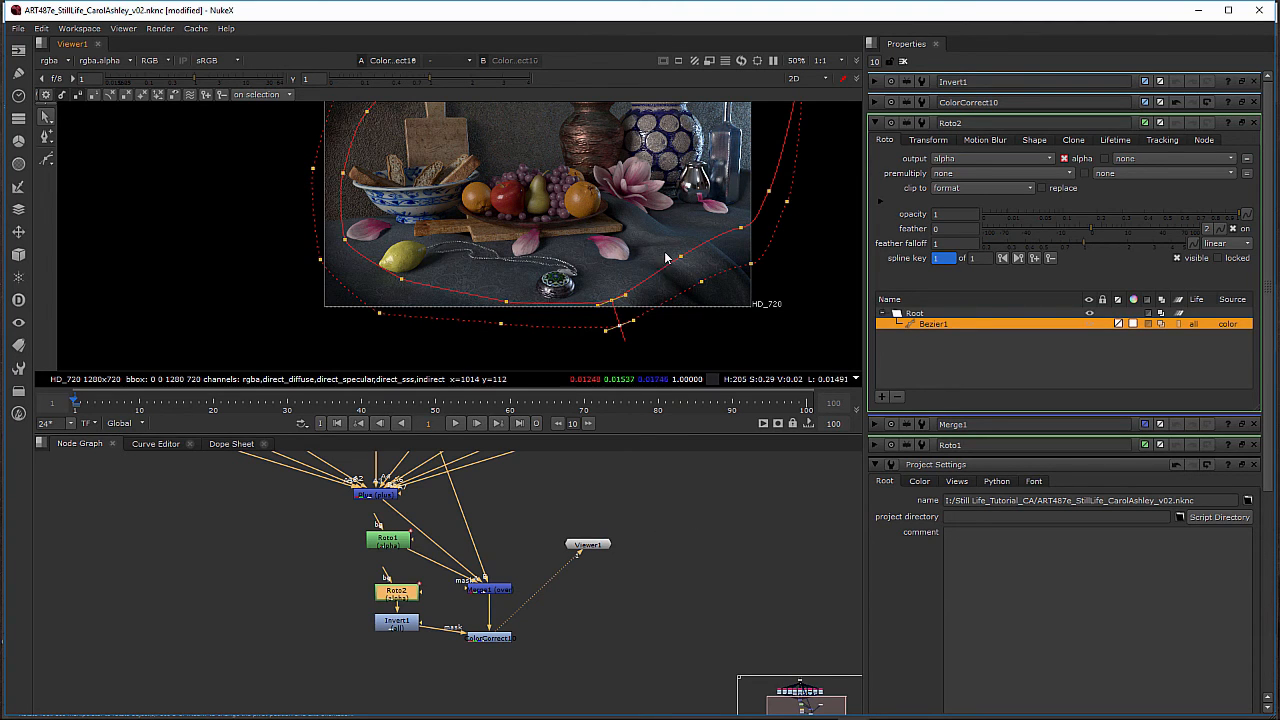
Step: Raise the master gain of ColorCorrect10 to 0.45 to soften the vignette's darkening
{"action": "middle_click_drag", "start_coordinate": [671, 257], "coordinate": [618, 302]}
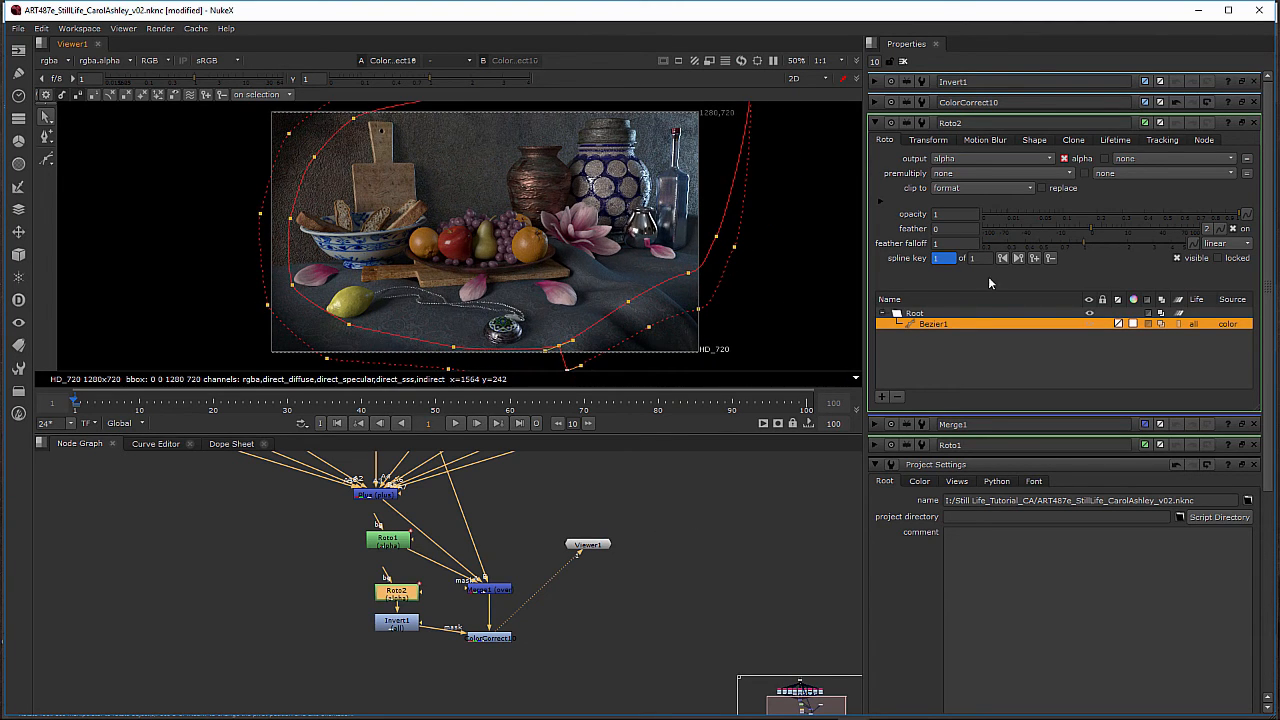
{"action": "double_click", "coordinate": [503, 638]}
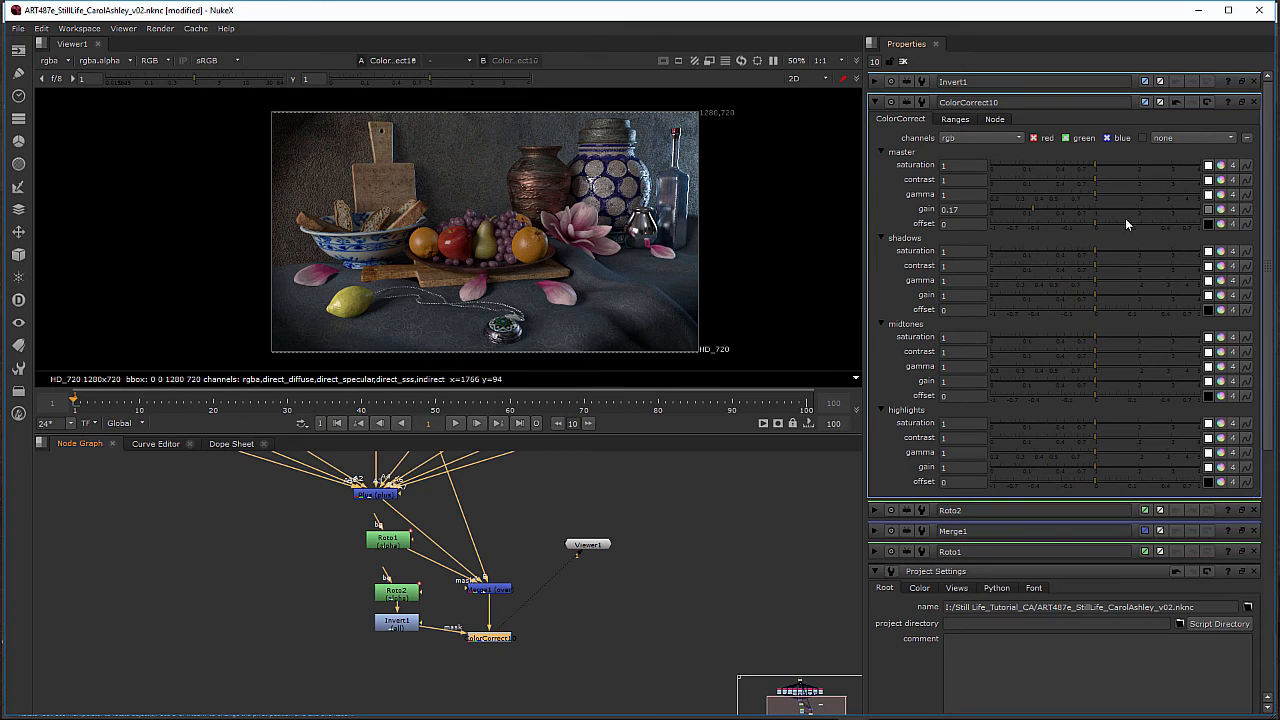
{"action": "mouse_move", "coordinate": [1034, 209]}
{"action": "left_mouse_down"}
{"action": "mouse_move", "coordinate": [1074, 202]}
{"action": "mouse_move", "coordinate": [1057, 206]}
{"action": "left_mouse_up"}
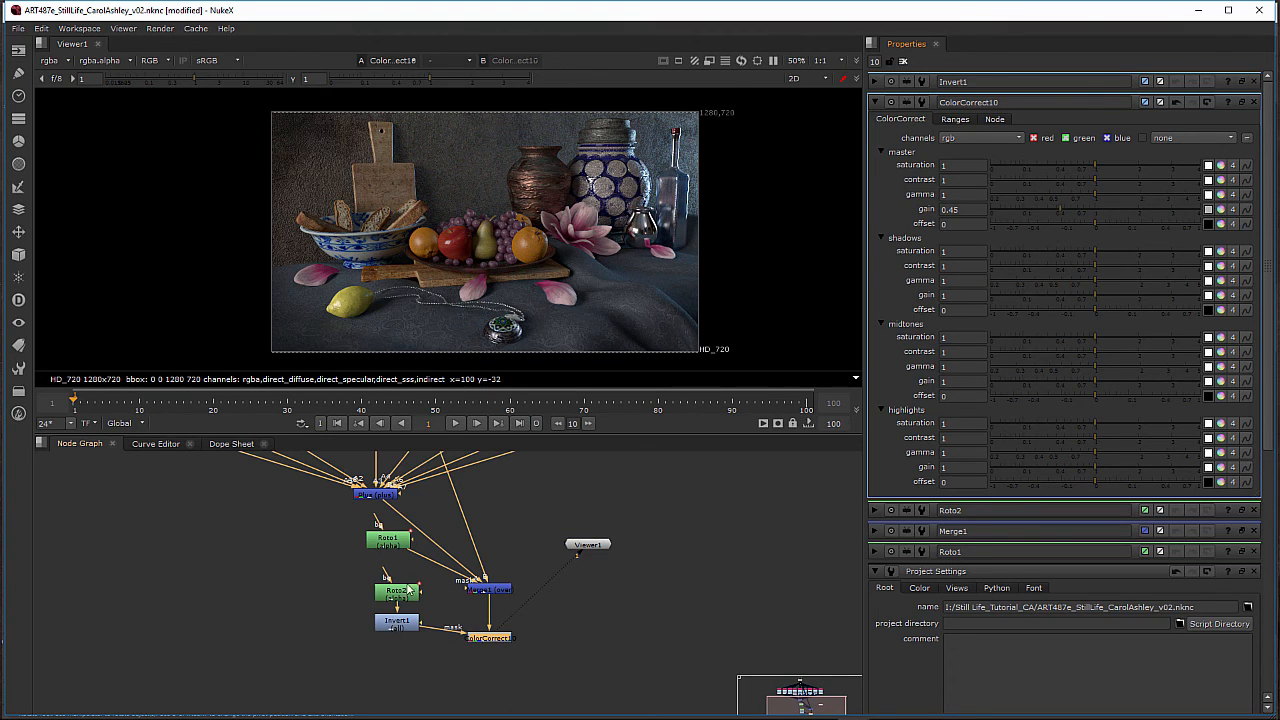
Step: Reopen Roto2 and reshape the Bezier's upper-left curve outward toward the image corner, shifting its left-edge point slightly up
{"action": "double_click", "coordinate": [397, 592]}
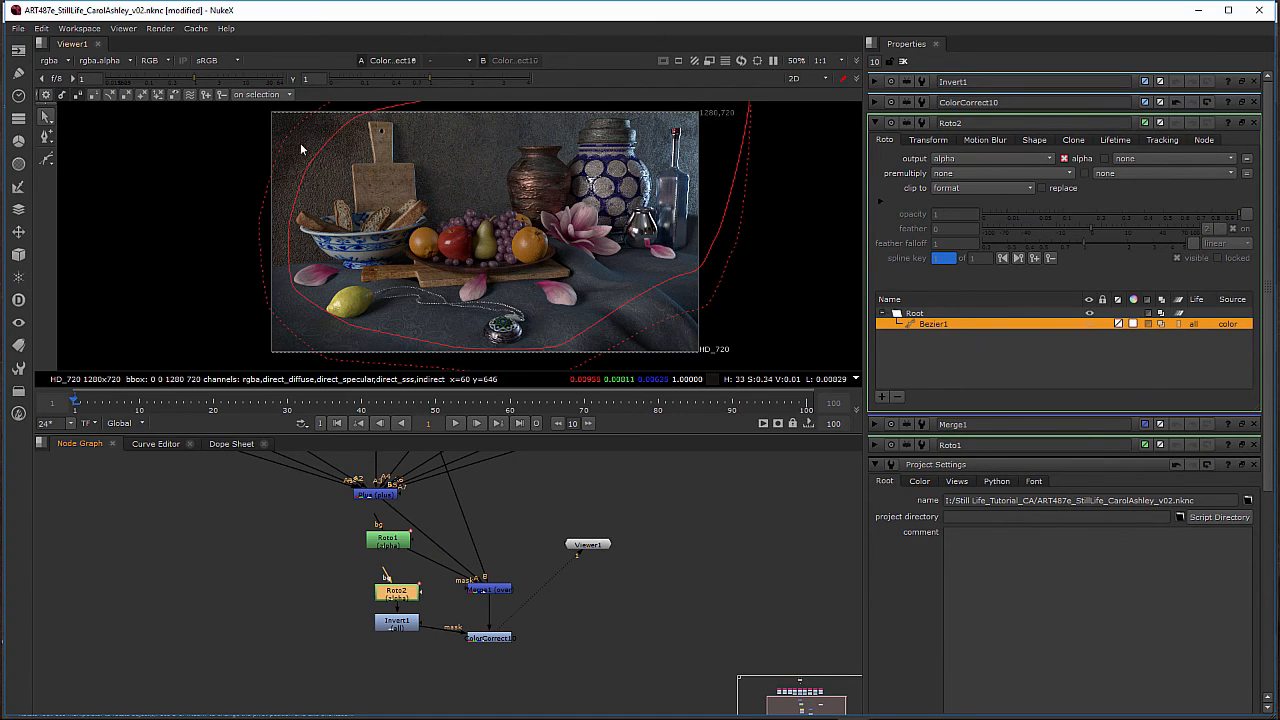
{"action": "left_click", "coordinate": [313, 160]}
{"action": "left_click_drag", "start_coordinate": [313, 160], "coordinate": [332, 127]}
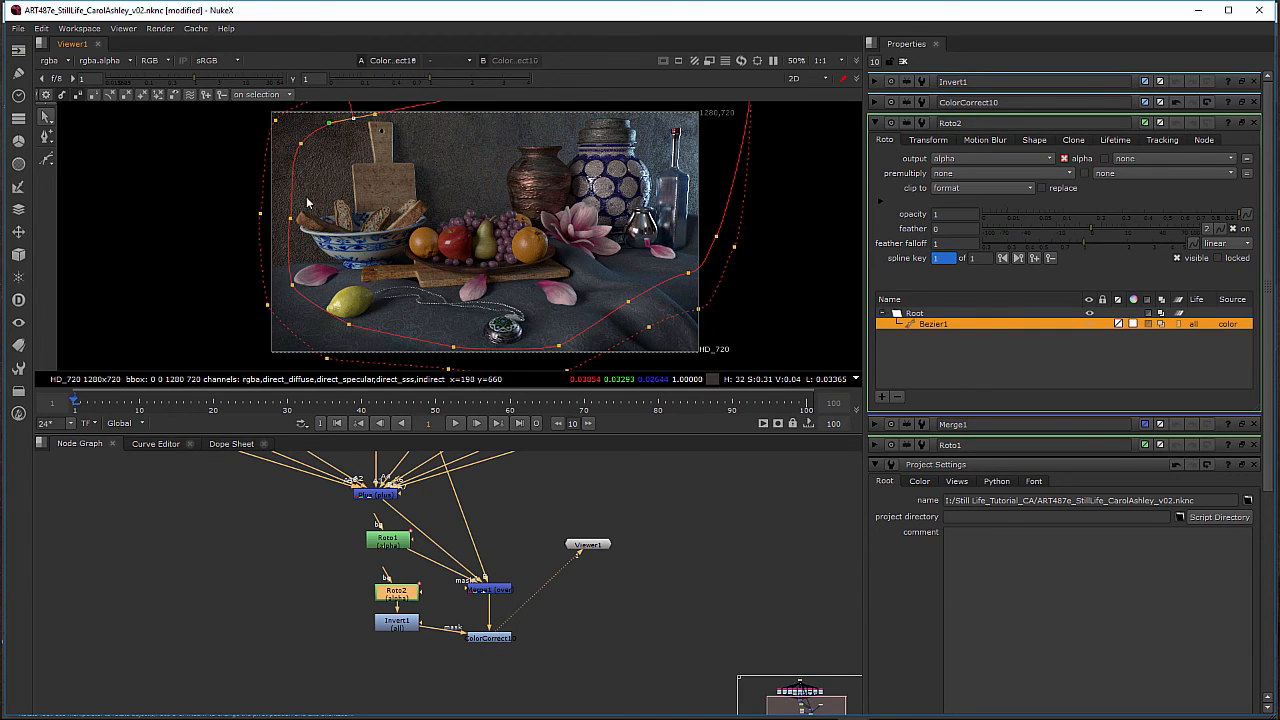
{"action": "left_click", "coordinate": [290, 220]}
{"action": "left_click_drag", "start_coordinate": [289, 235], "coordinate": [289, 225]}
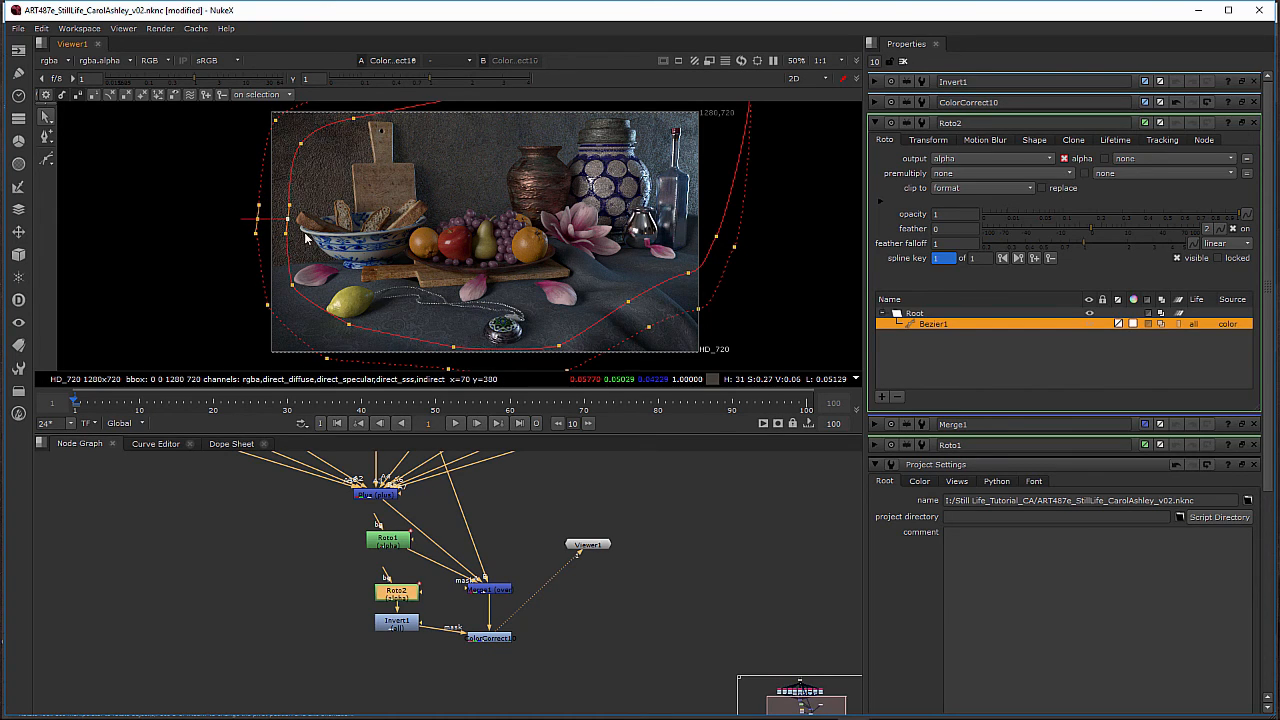
Step: Move the Bezier's lower-right diagonal point slightly up and inward, and nudge its neighbouring right-edge point down and outward
{"action": "left_click", "coordinate": [628, 304]}
{"action": "left_click_drag", "start_coordinate": [628, 305], "coordinate": [622, 294]}
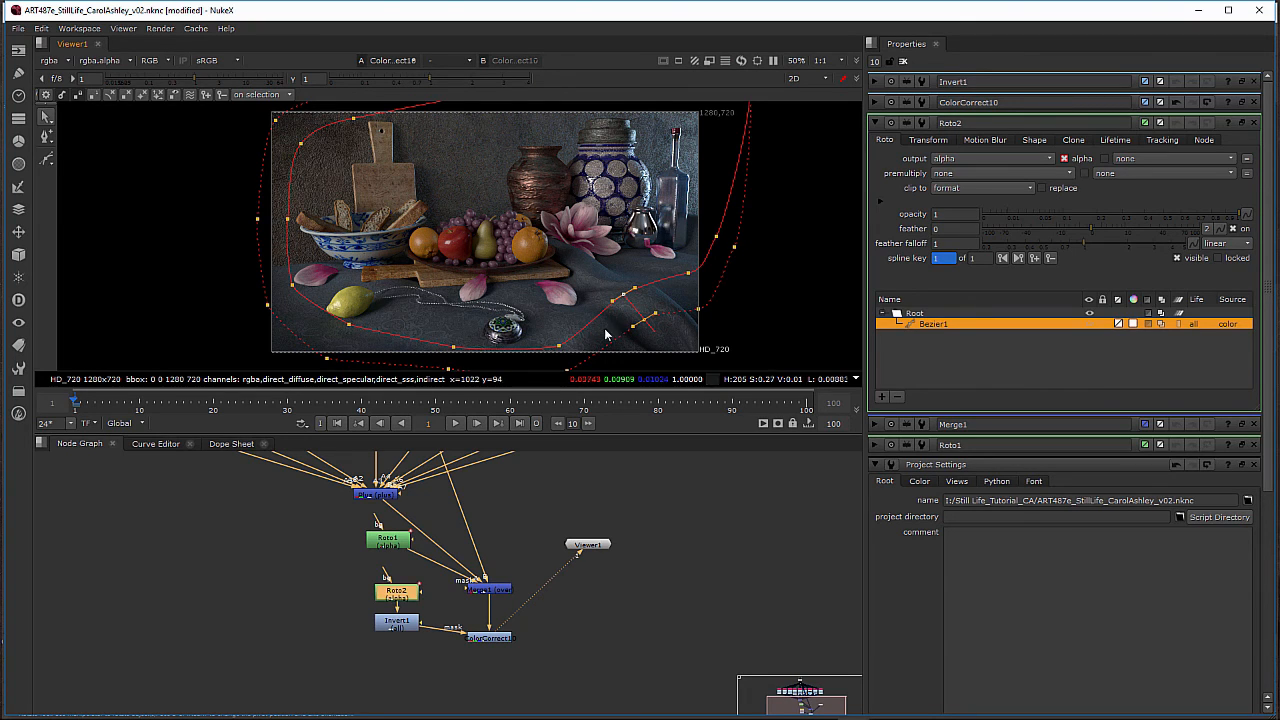
{"action": "left_click", "coordinate": [558, 348]}
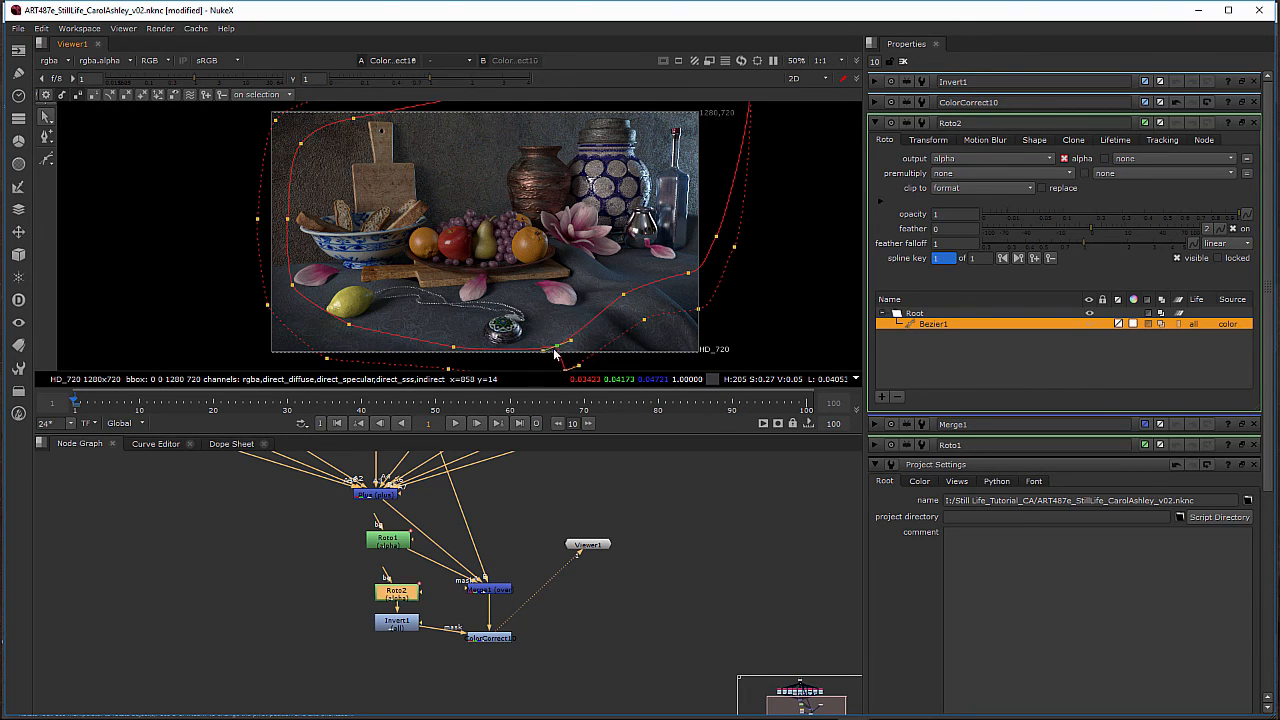
{"action": "left_click", "coordinate": [688, 274]}
{"action": "left_click_drag", "start_coordinate": [690, 276], "coordinate": [692, 278]}
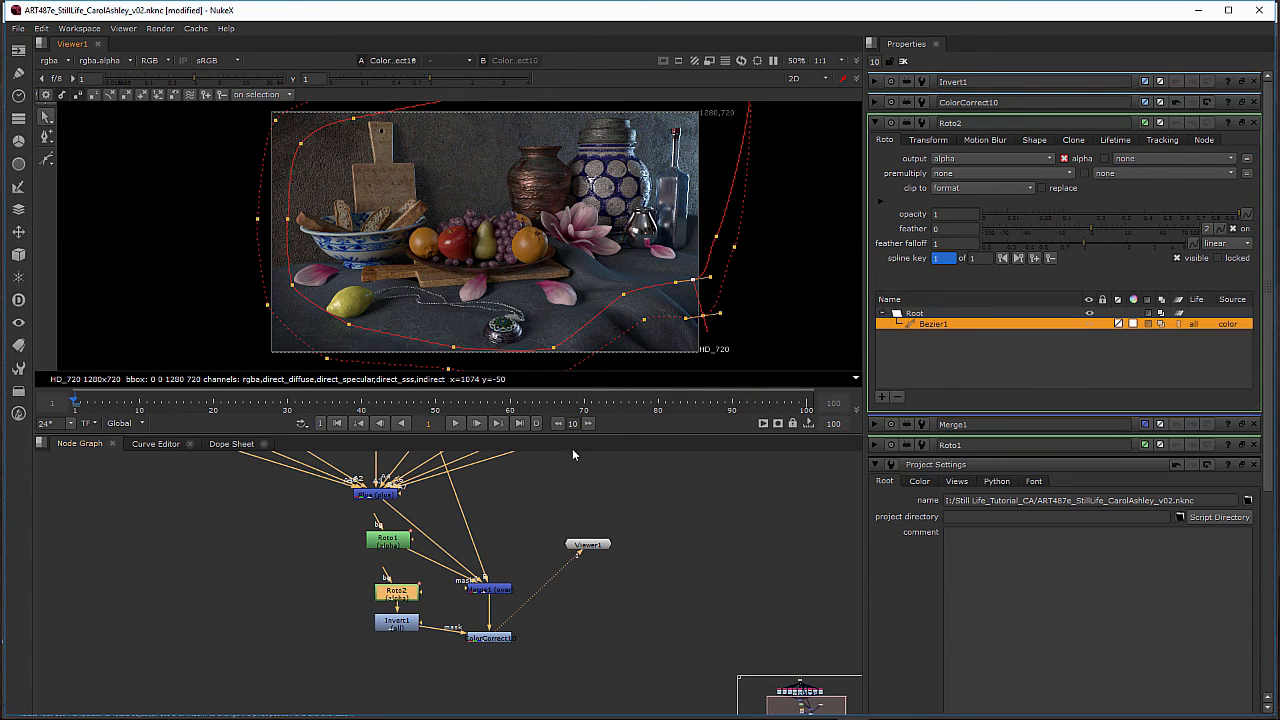
{"action": "left_click", "coordinate": [342, 325]}
Step: Add a Write node after ColorCorrect10
{"action": "double_click", "coordinate": [492, 638]}
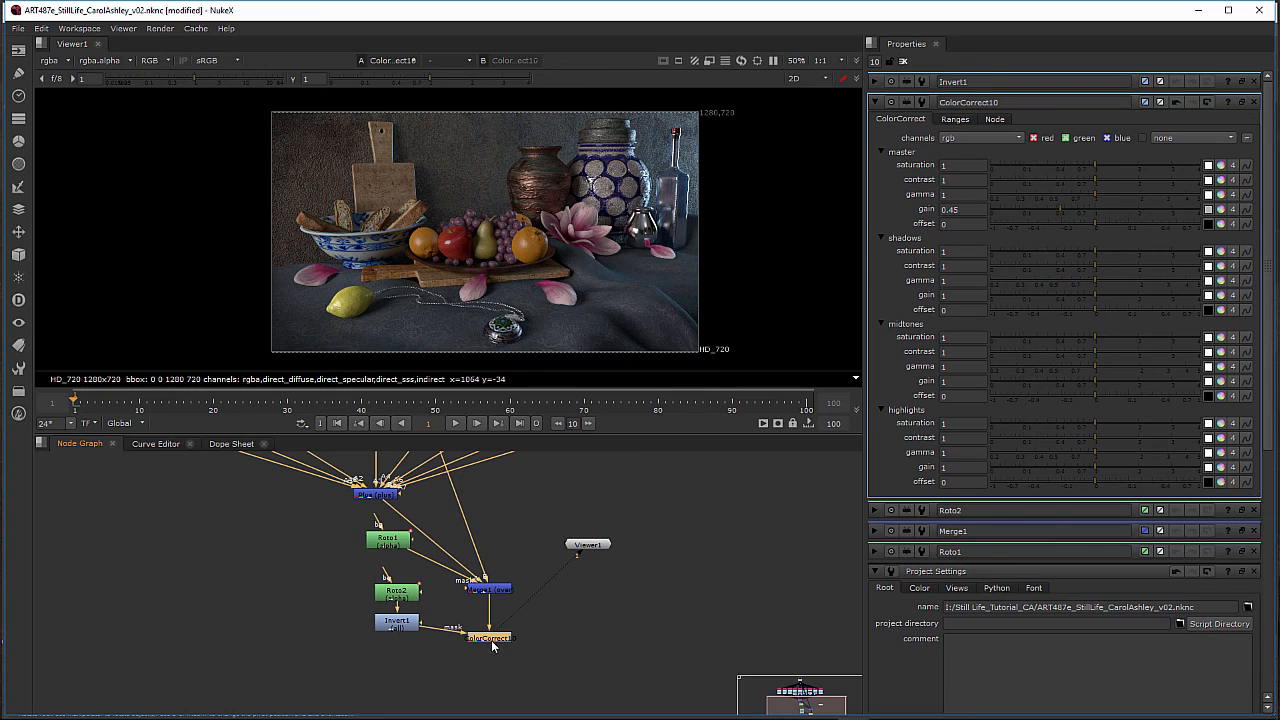
{"action": "key", "text": "Tab"}
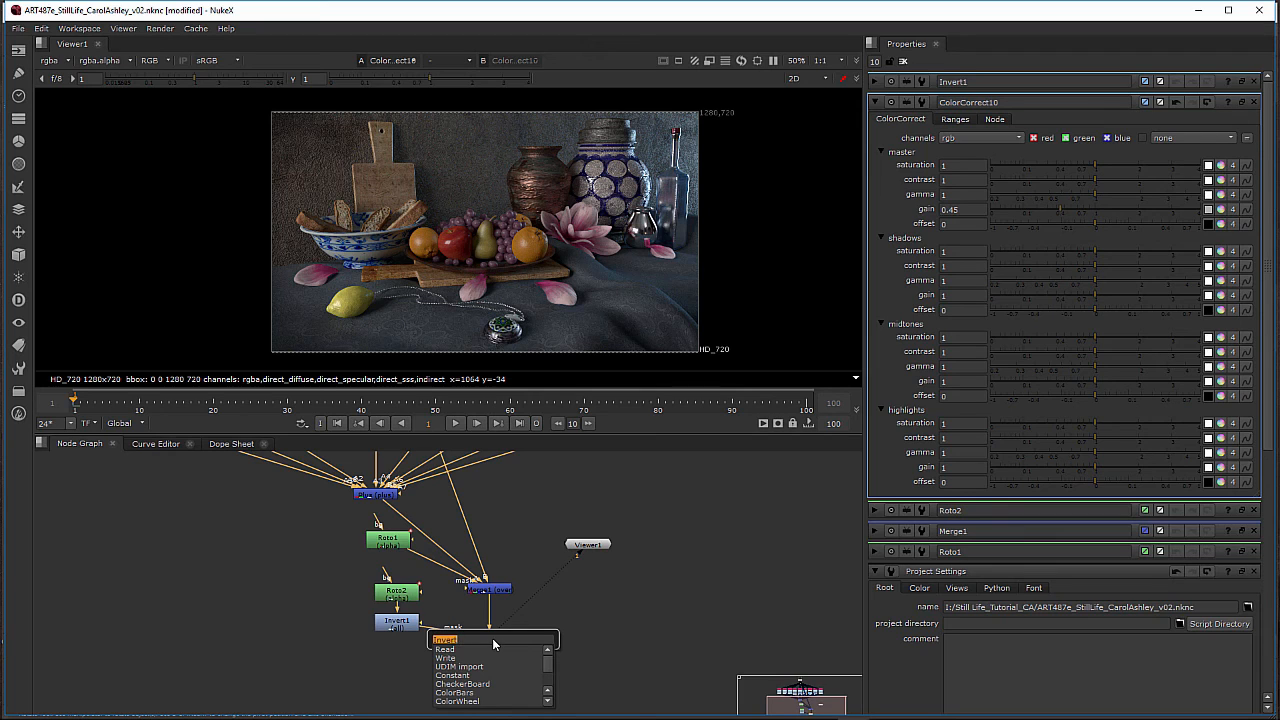
{"action": "type", "text": "Write"}
{"action": "key", "text": "Return"}
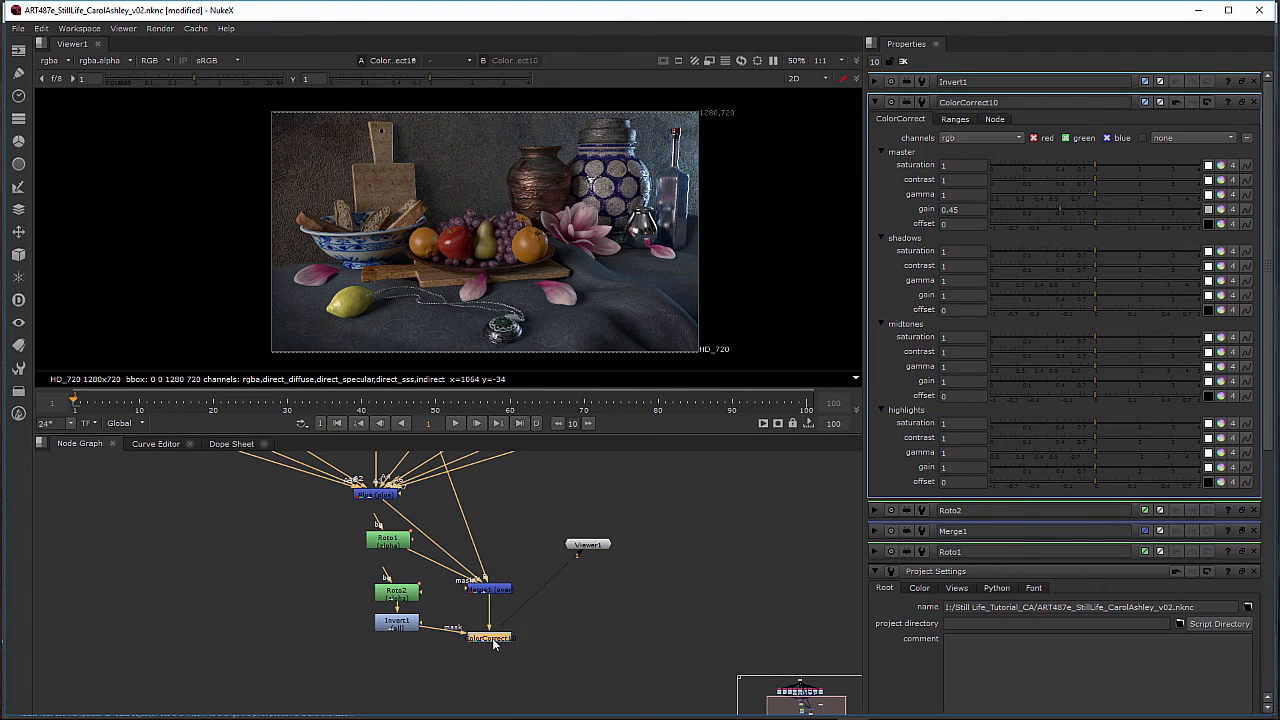
{"action": "left_click", "coordinate": [495, 663]}
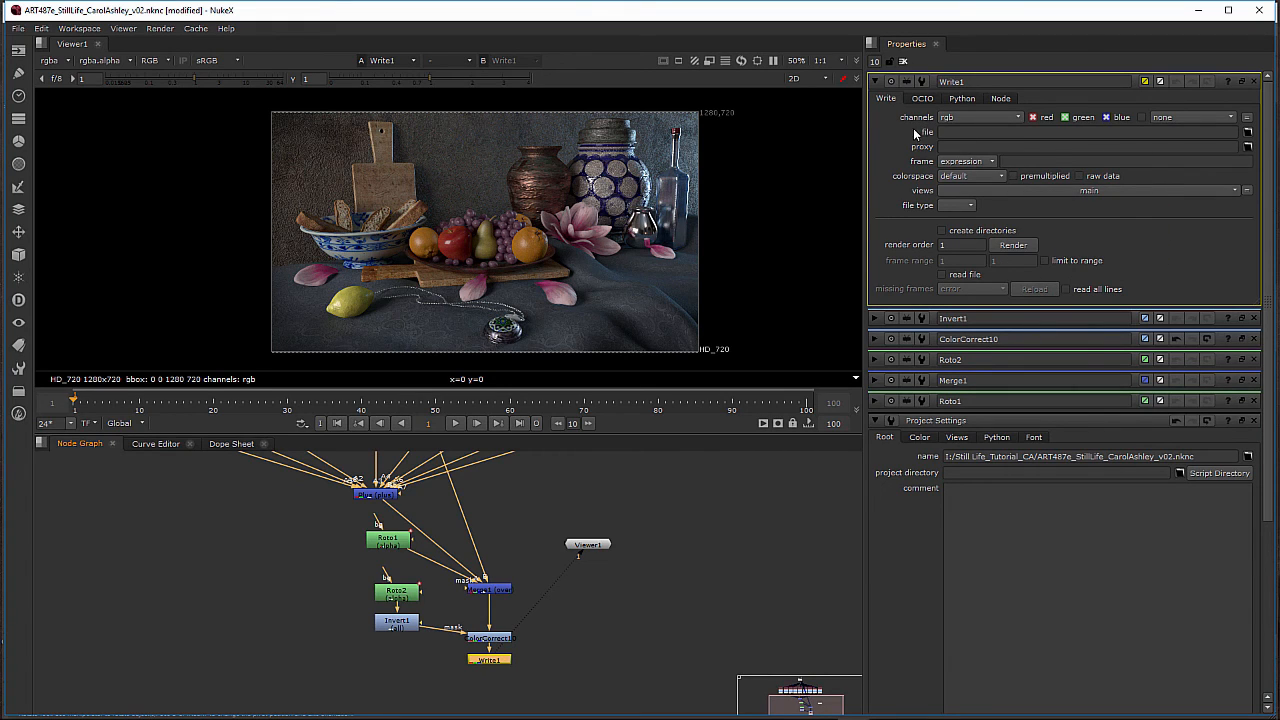
Step: Set the Write node's output file to ART487e_StillLife_Comp_v02 in the Still Life_Tutorial_CA images folder
{"action": "left_click", "coordinate": [1246, 133]}
{"action": "left_click_drag", "start_coordinate": [629, 232], "coordinate": [624, 220]}
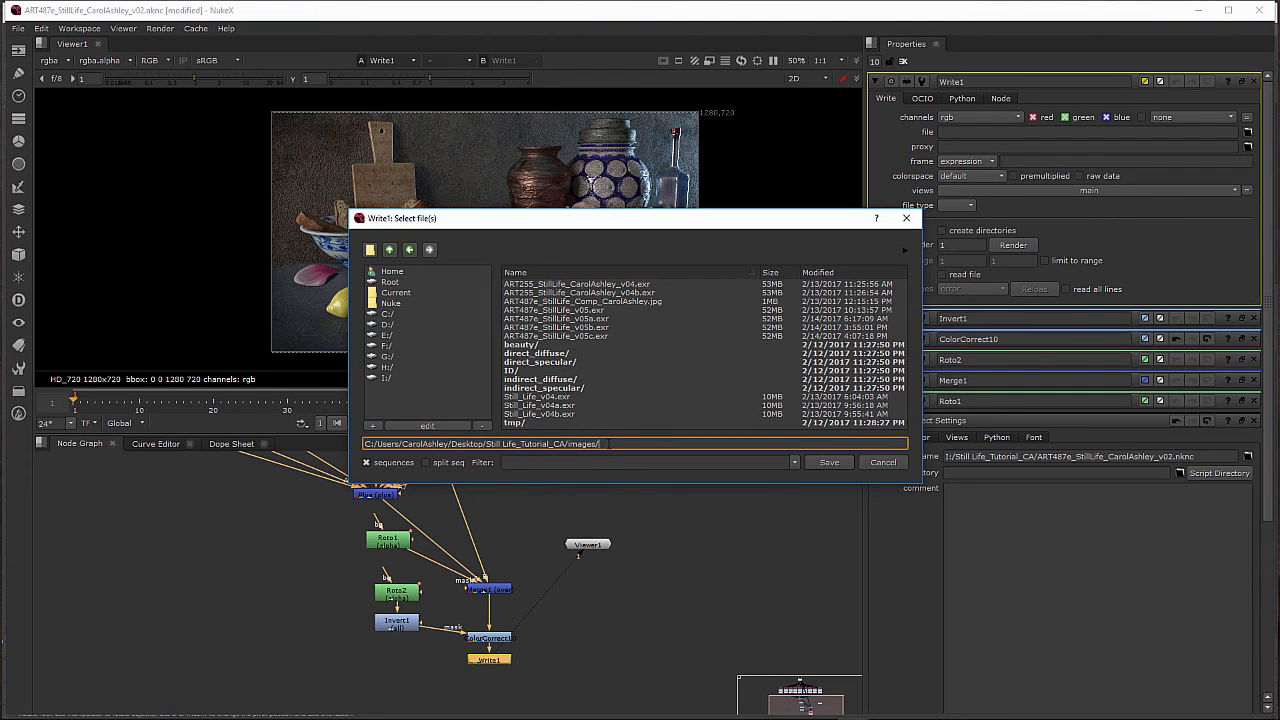
{"action": "type", "text": "ART487e_Still"}
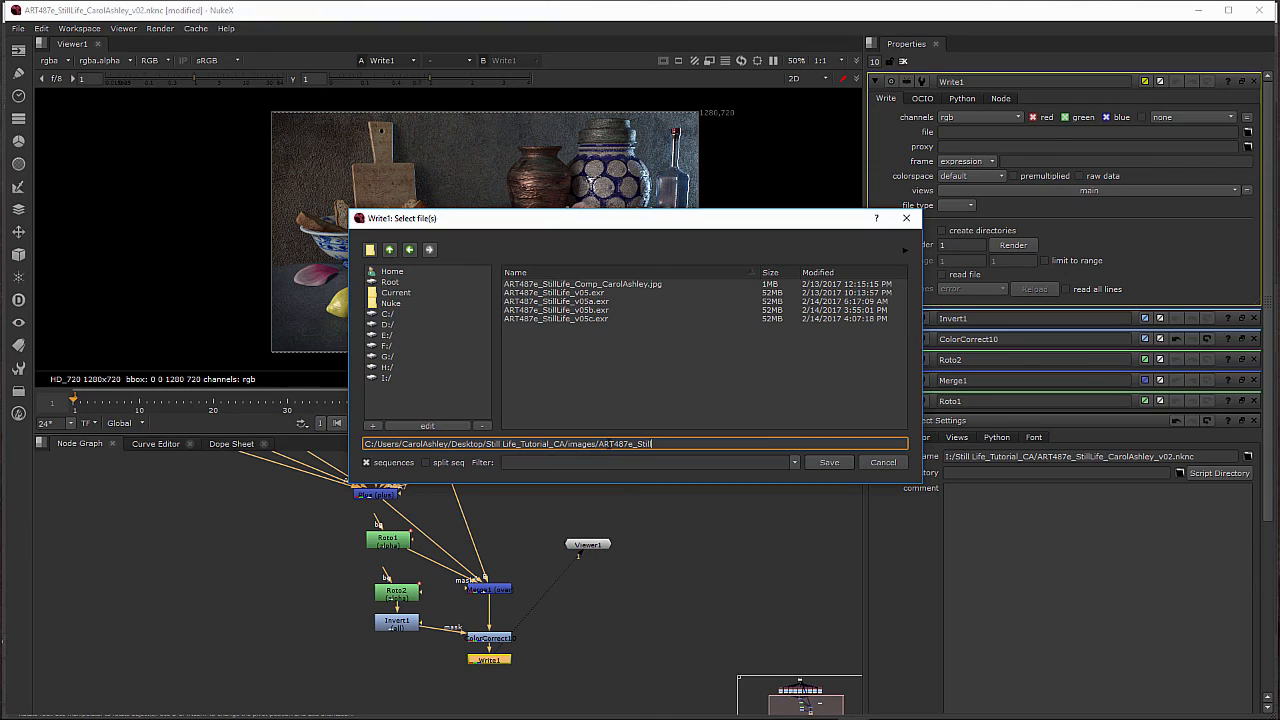
{"action": "type", "text": "Life_Com"}
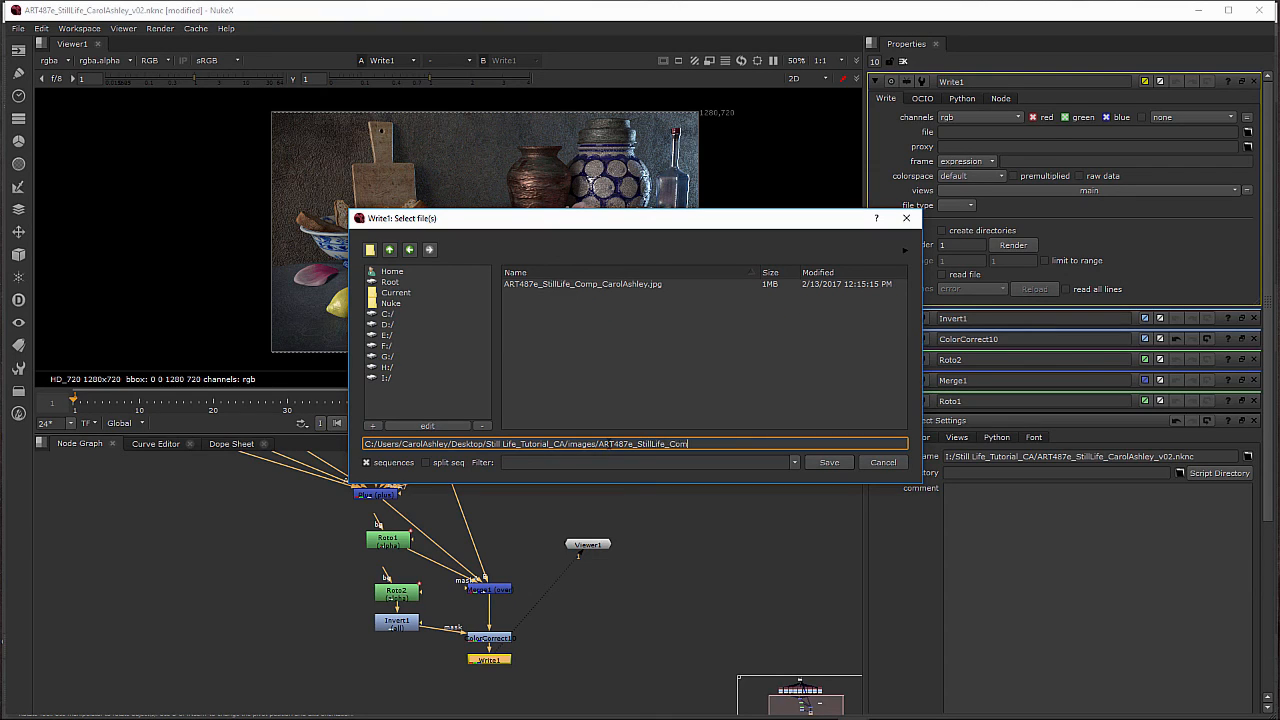
{"action": "type", "text": "p_v"}
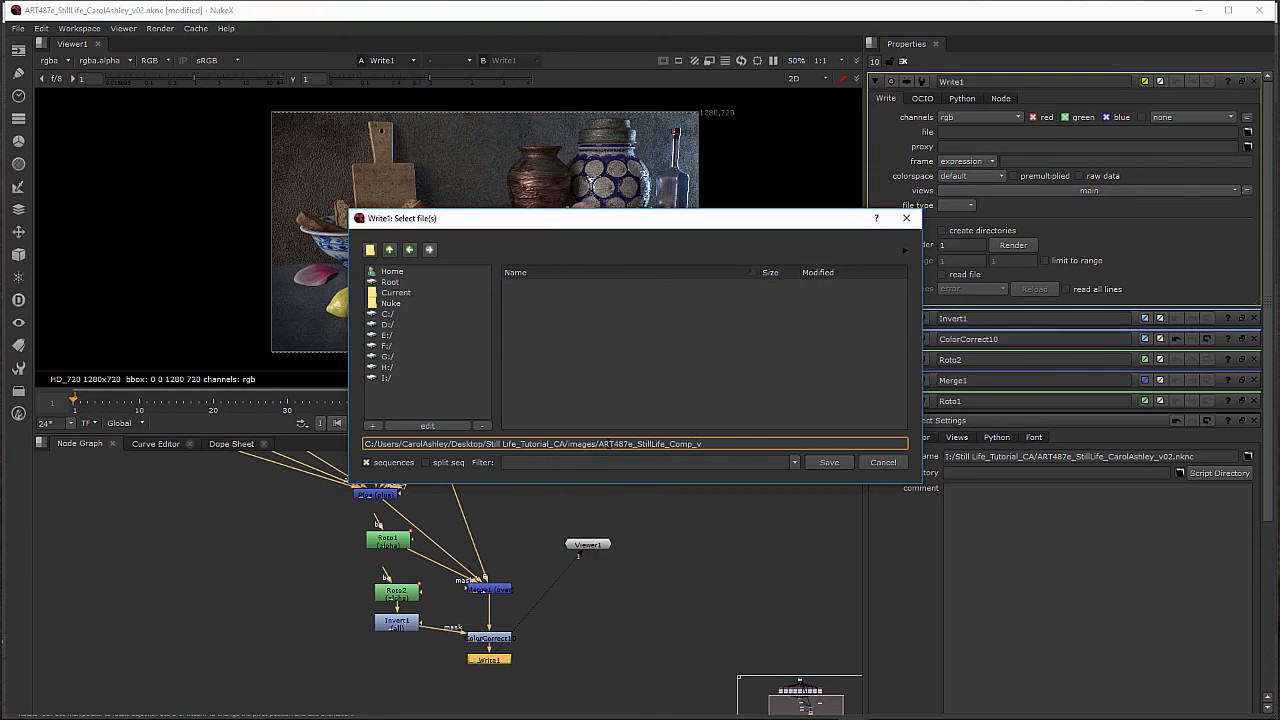
{"action": "key", "text": "BackSpace"}
{"action": "type", "text": "v02"}
{"action": "left_click", "coordinate": [838, 461]}
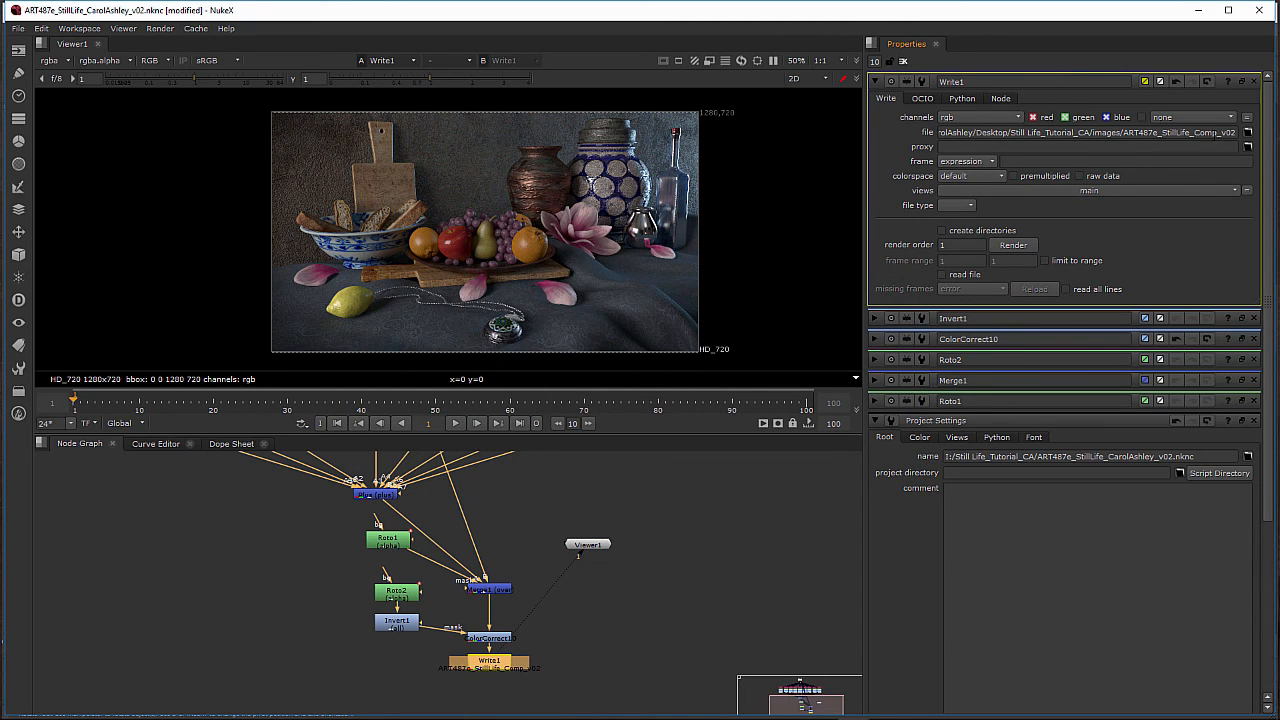
Step: Set the Write node's file type to jpeg with quality 1 and 4:4:4 sub-sampling
{"action": "left_click", "coordinate": [960, 207]}
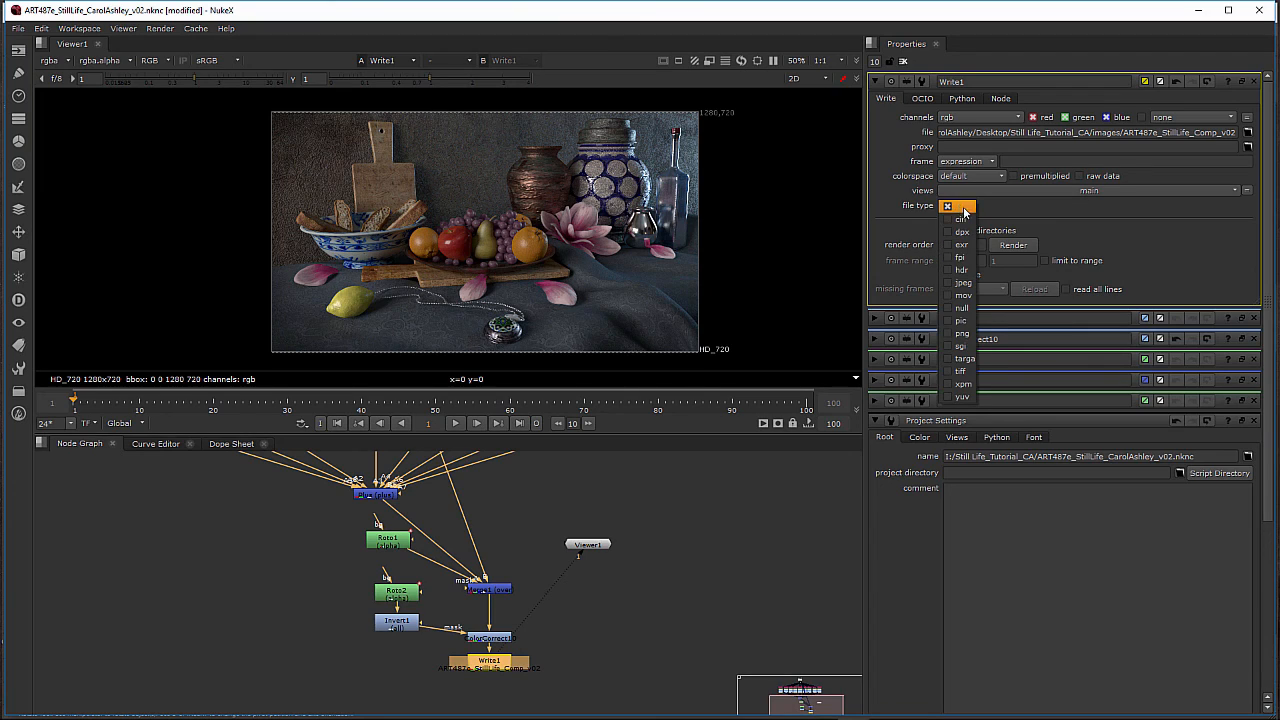
{"action": "left_click", "coordinate": [968, 283]}
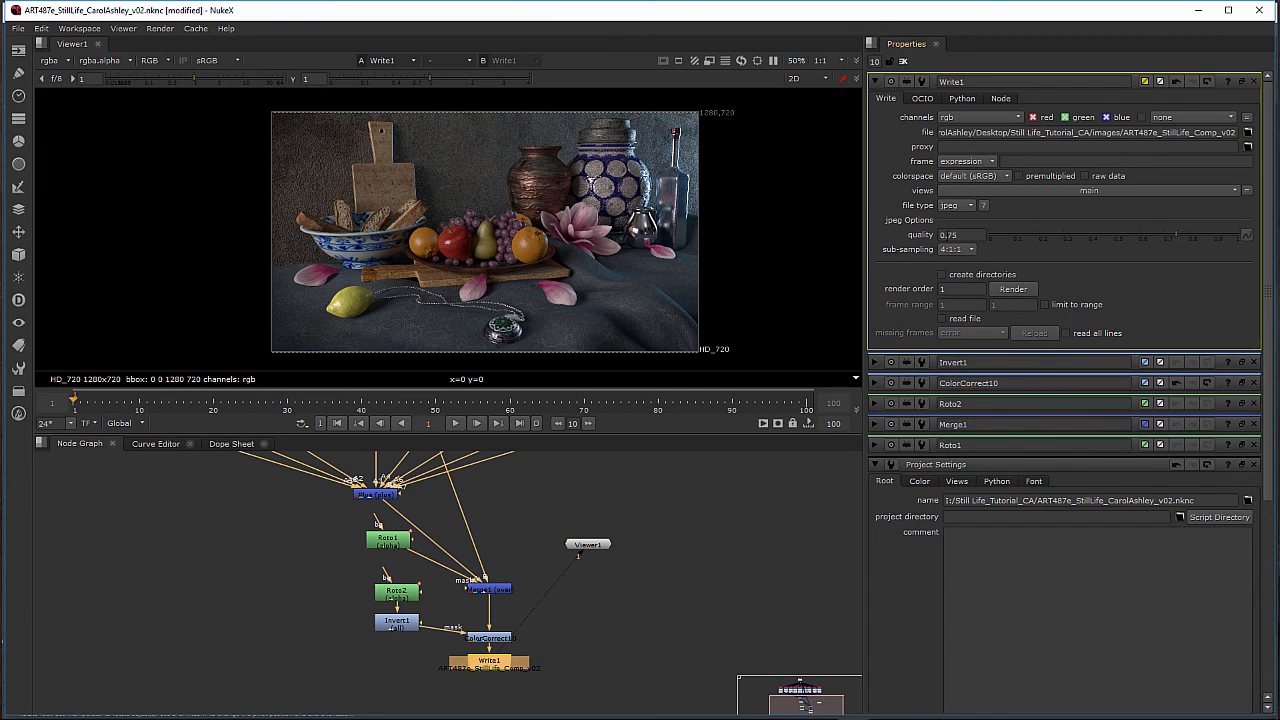
{"action": "left_click_drag", "start_coordinate": [1173, 237], "coordinate": [1250, 238]}
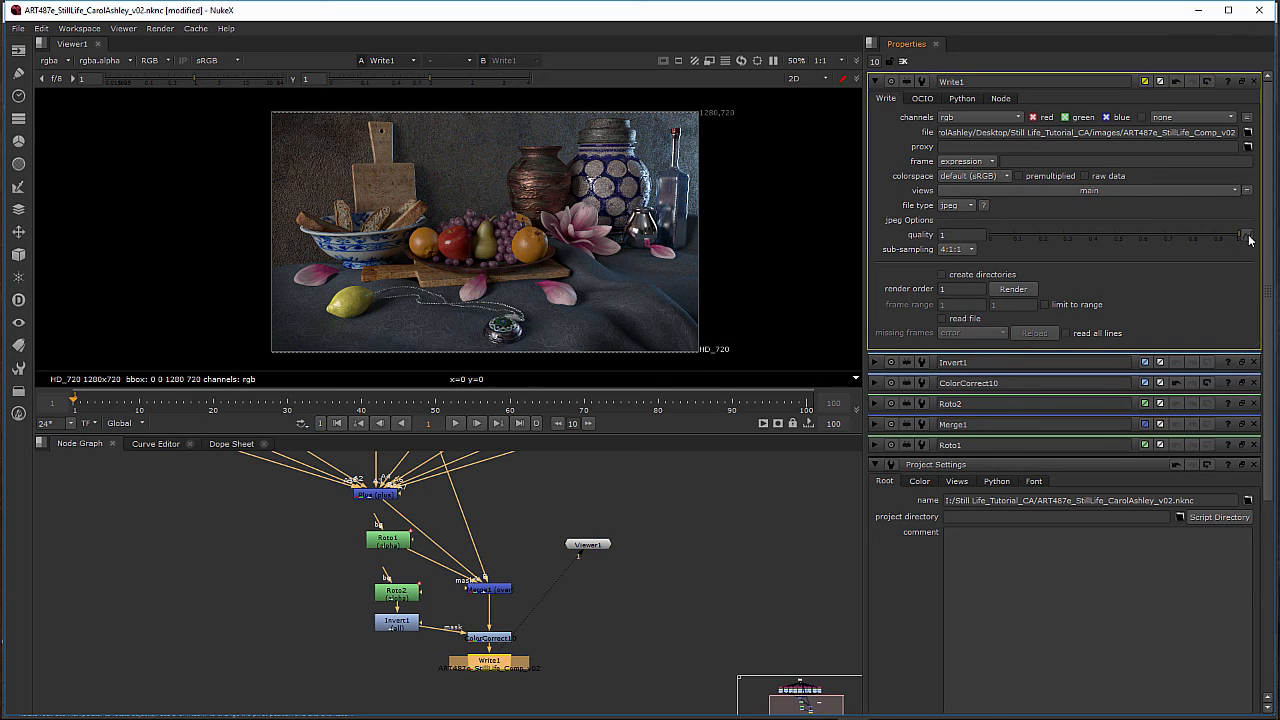
{"action": "left_click", "coordinate": [948, 250]}
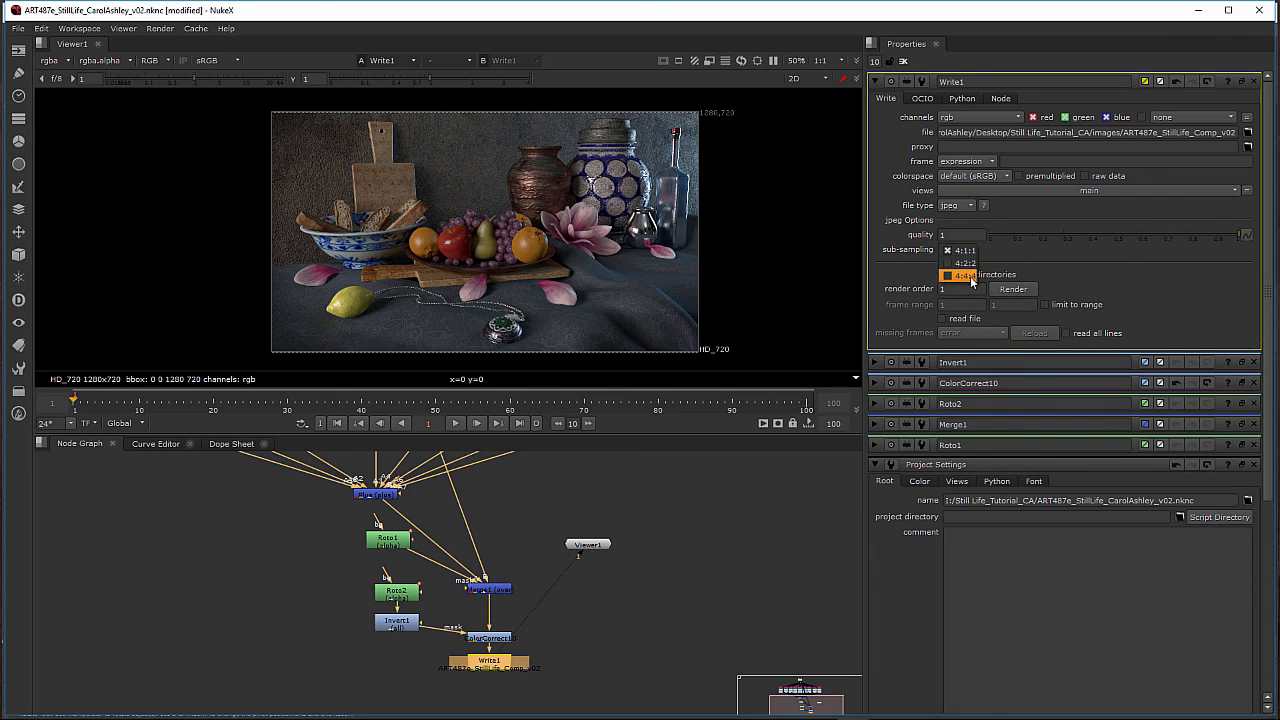
{"action": "left_click", "coordinate": [967, 276]}
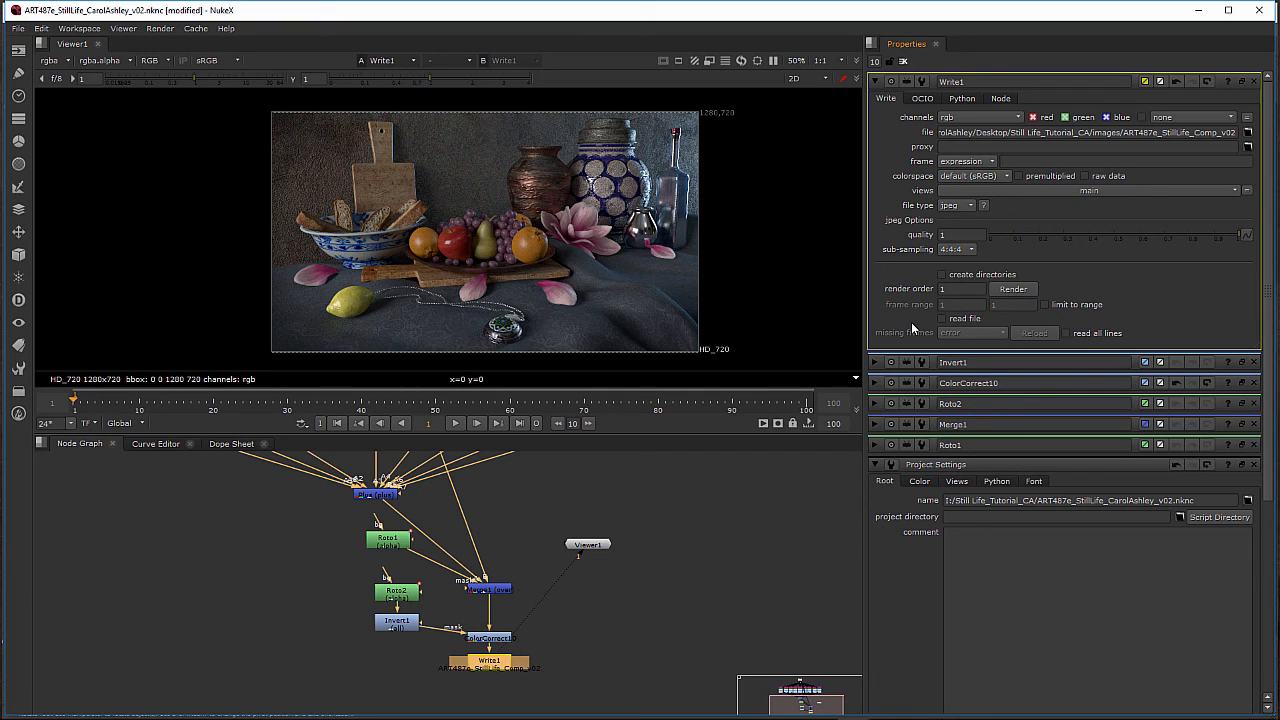
Step: Render the selected Write node over the input frame range 1-1
{"action": "right_click", "coordinate": [489, 667]}
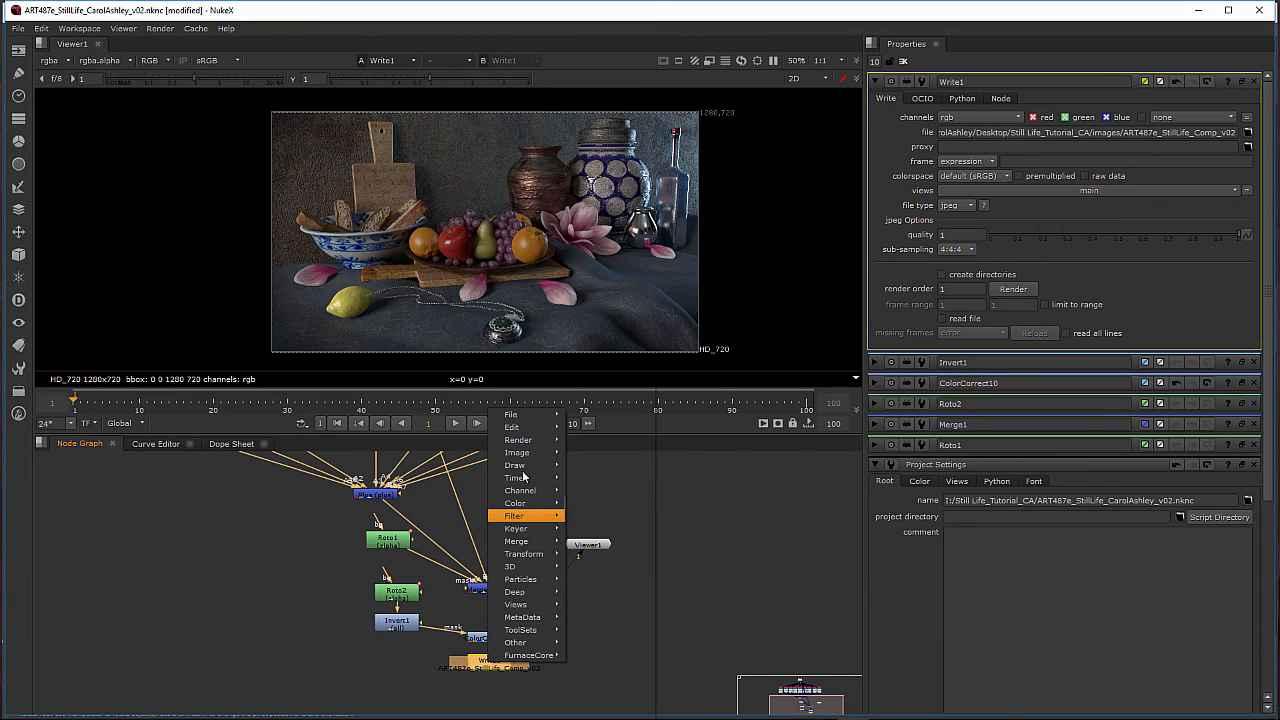
{"action": "mouse_move", "coordinate": [524, 445]}
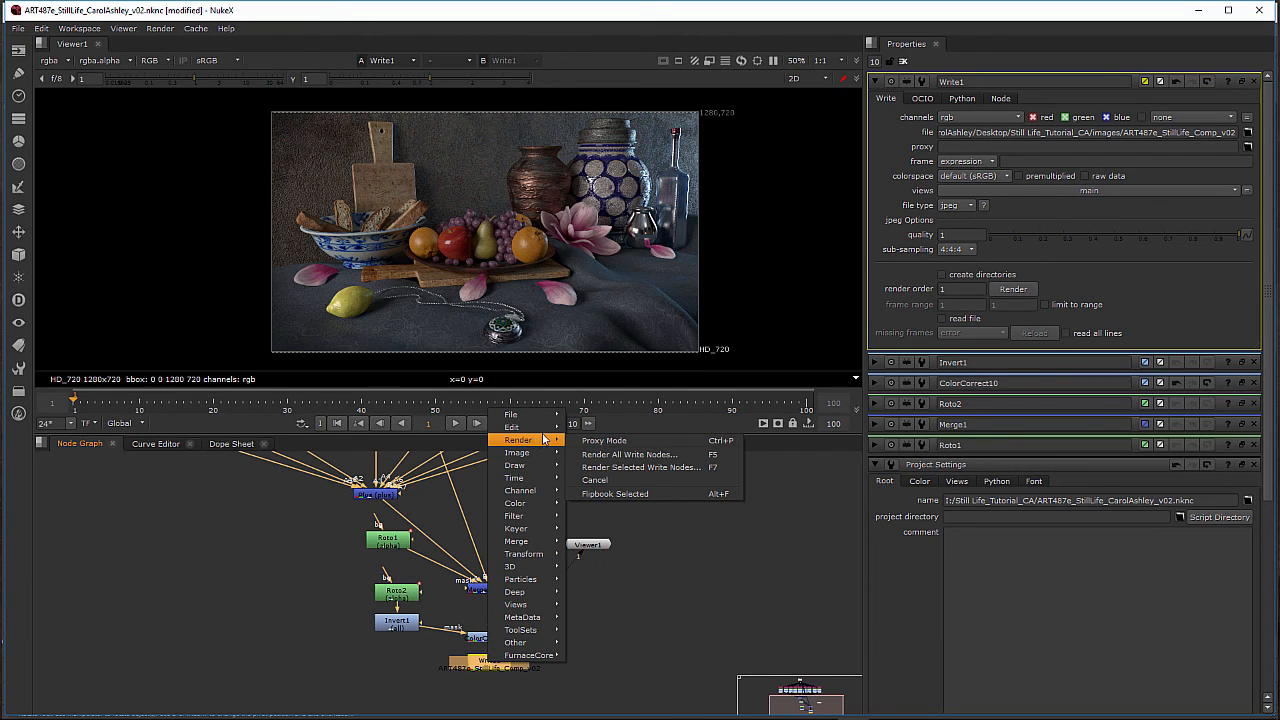
{"action": "left_click", "coordinate": [676, 470]}
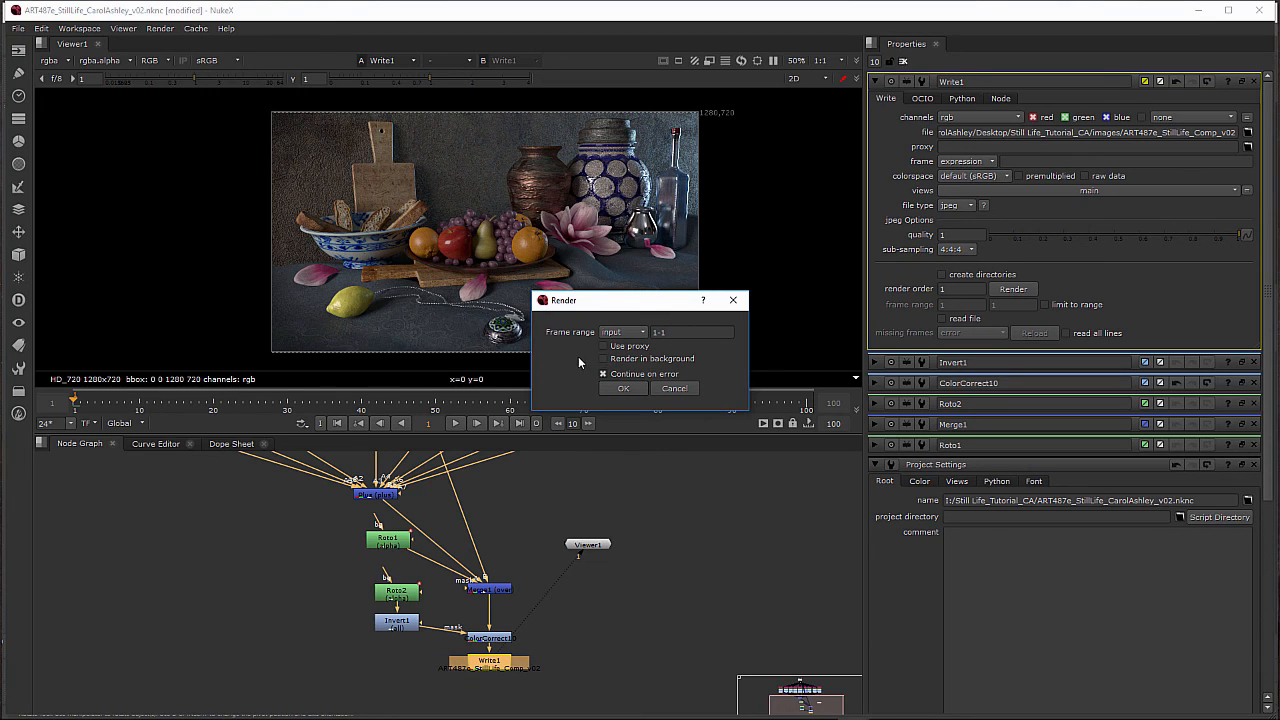
{"action": "left_click", "coordinate": [627, 388]}
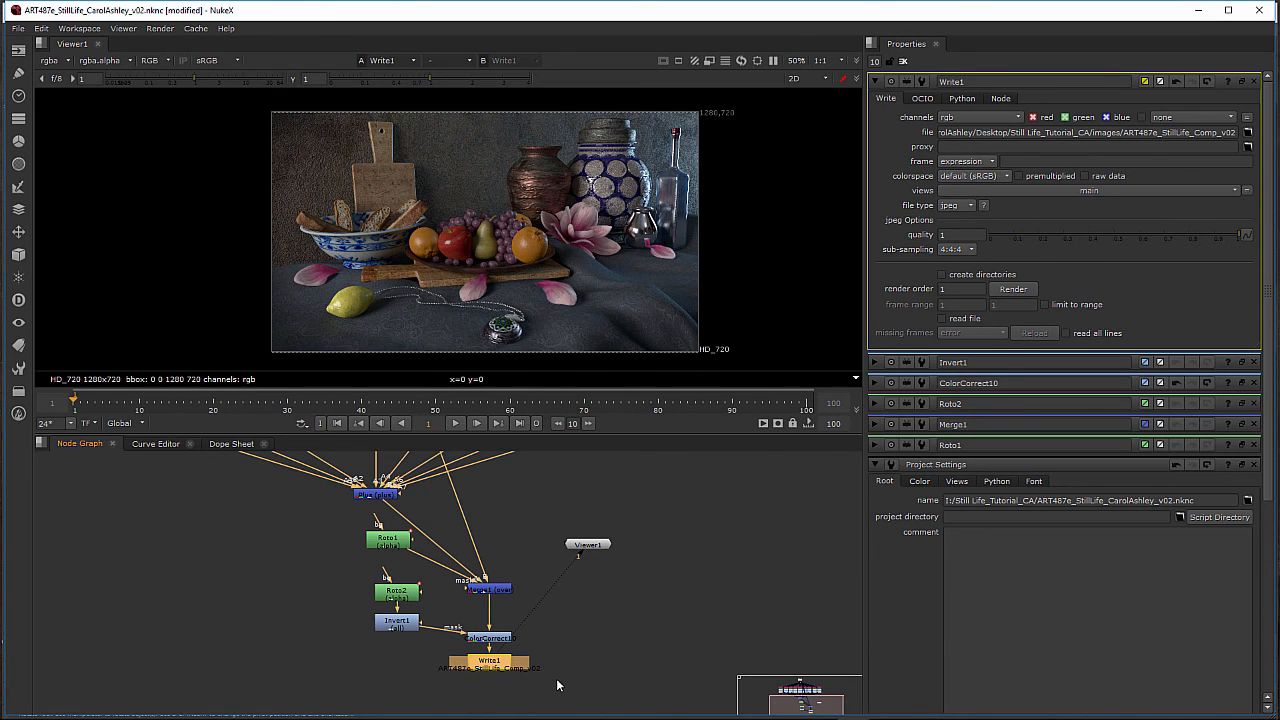
Step: Switch to File Explorer, check the rendered Comp_v02 file in the images folder, and return to Nuke
{"action": "left_click", "coordinate": [147, 707]}
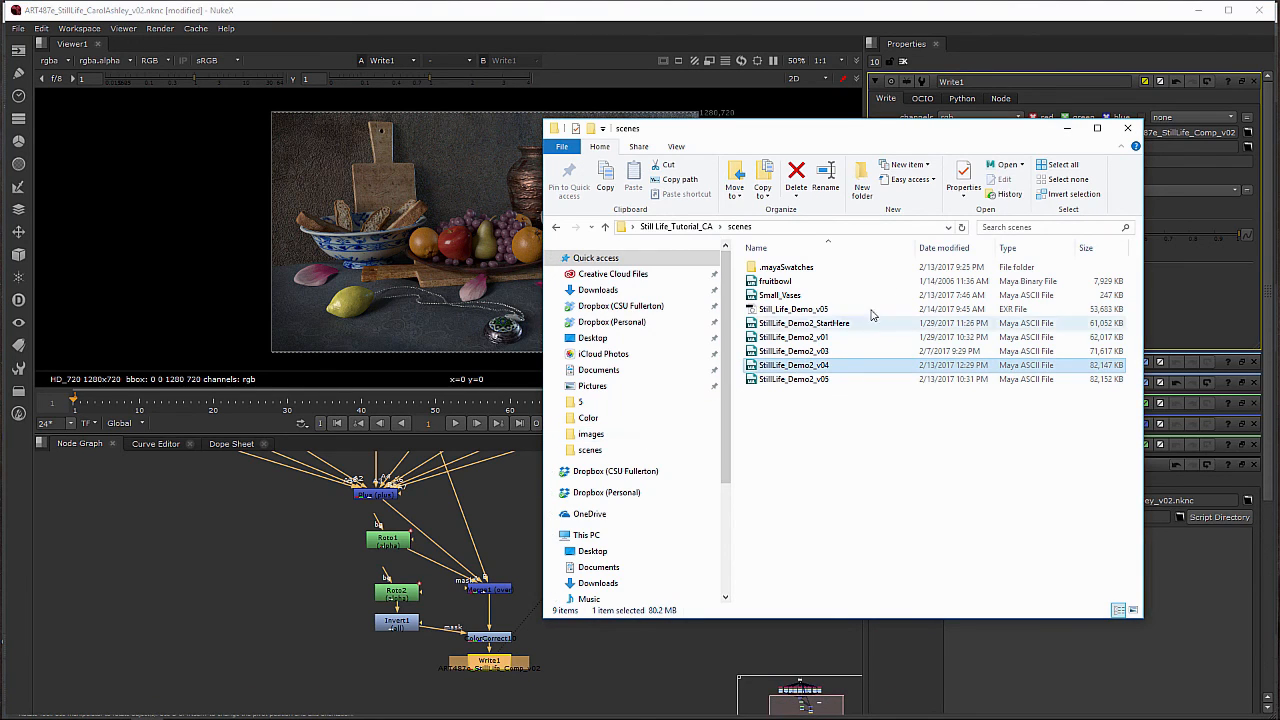
{"action": "left_click", "coordinate": [698, 231]}
{"action": "double_click", "coordinate": [772, 268]}
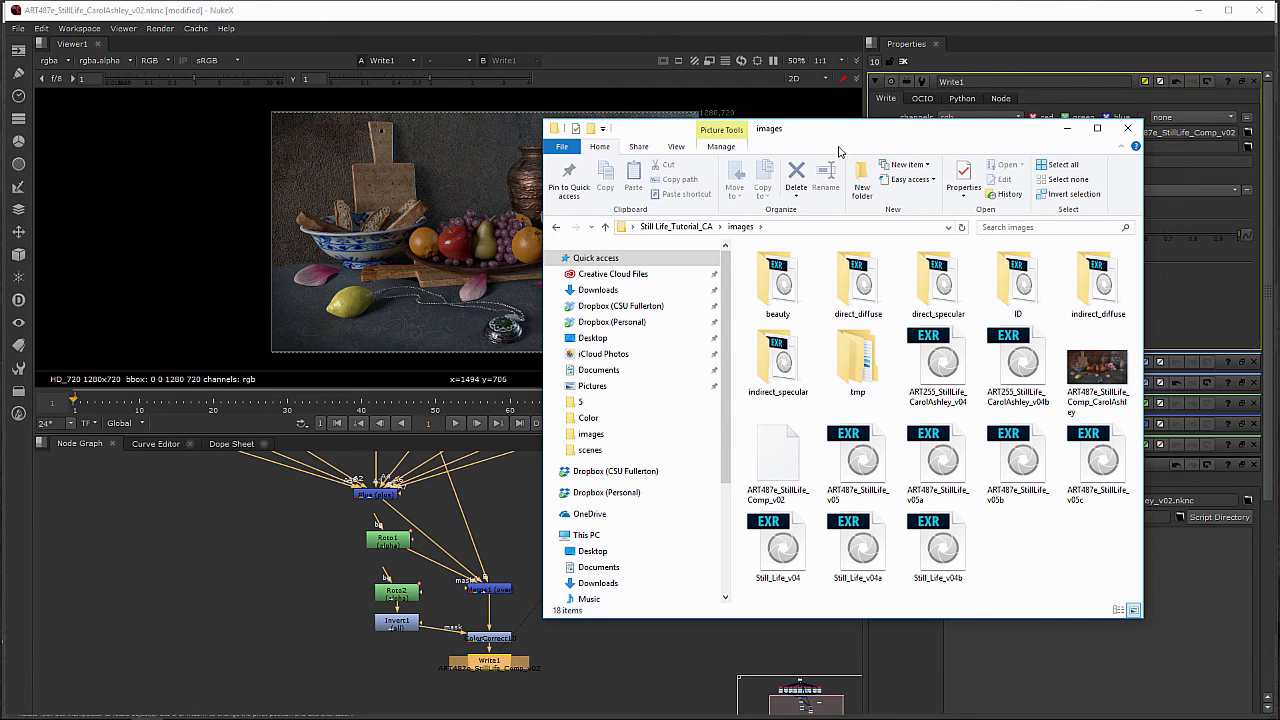
{"action": "left_click_drag", "start_coordinate": [842, 142], "coordinate": [557, 90]}
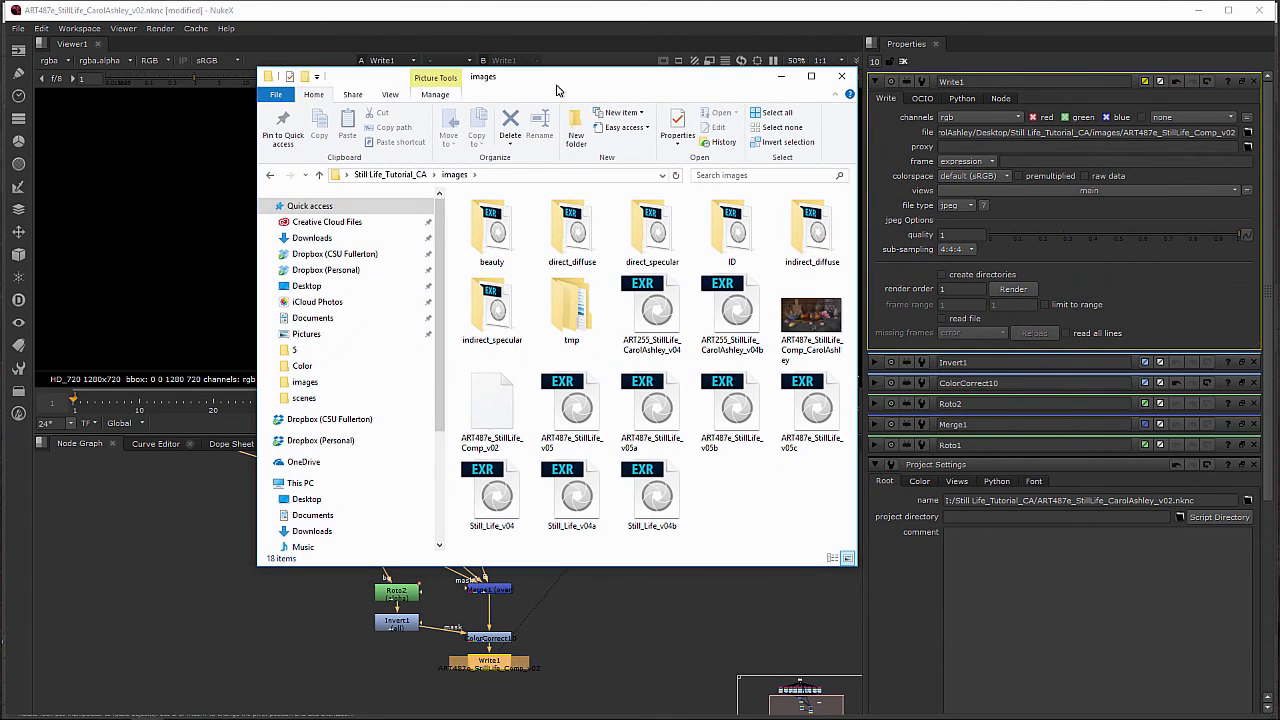
{"action": "left_click", "coordinate": [491, 416]}
{"action": "left_click", "coordinate": [1146, 298]}
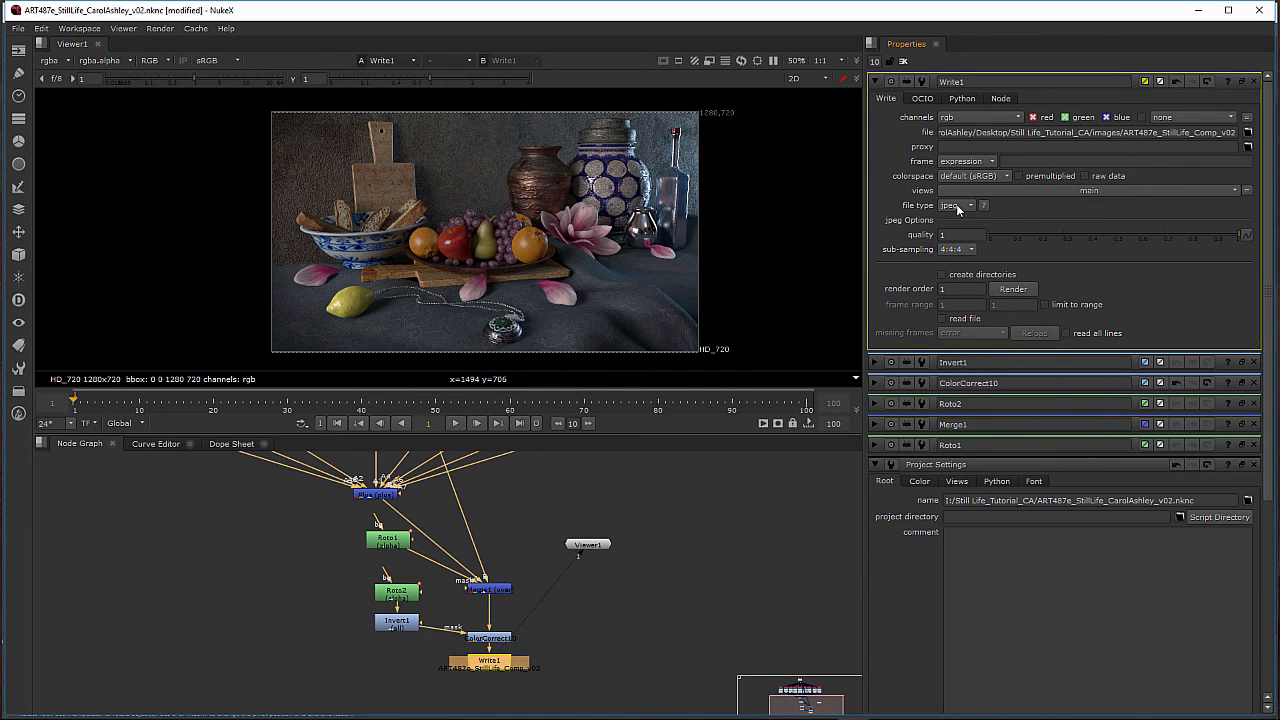
Step: Add the .jpg extension to the Write node's output file name, making it ART487e_StillLife_Comp_v02.jpg
{"action": "left_click_drag", "start_coordinate": [977, 132], "coordinate": [1248, 152]}
{"action": "left_click", "coordinate": [1248, 133]}
{"action": "left_click", "coordinate": [727, 456]}
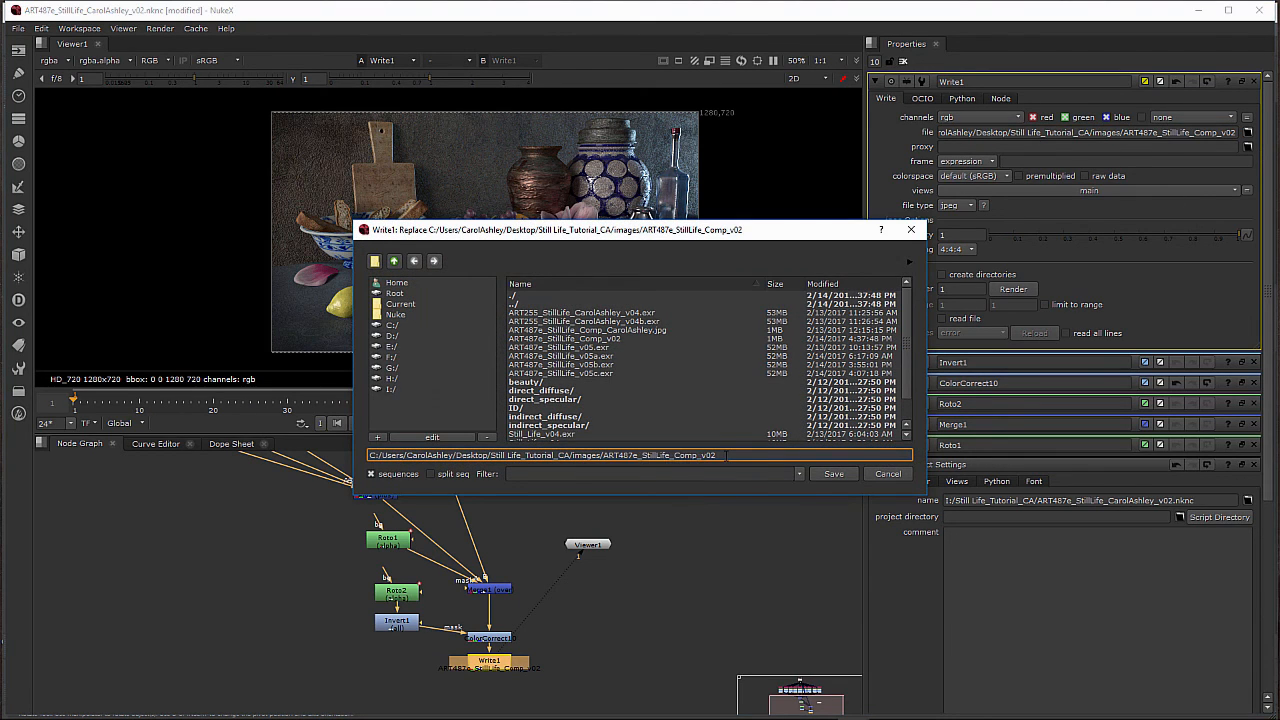
{"action": "type", "text": ".jpg"}
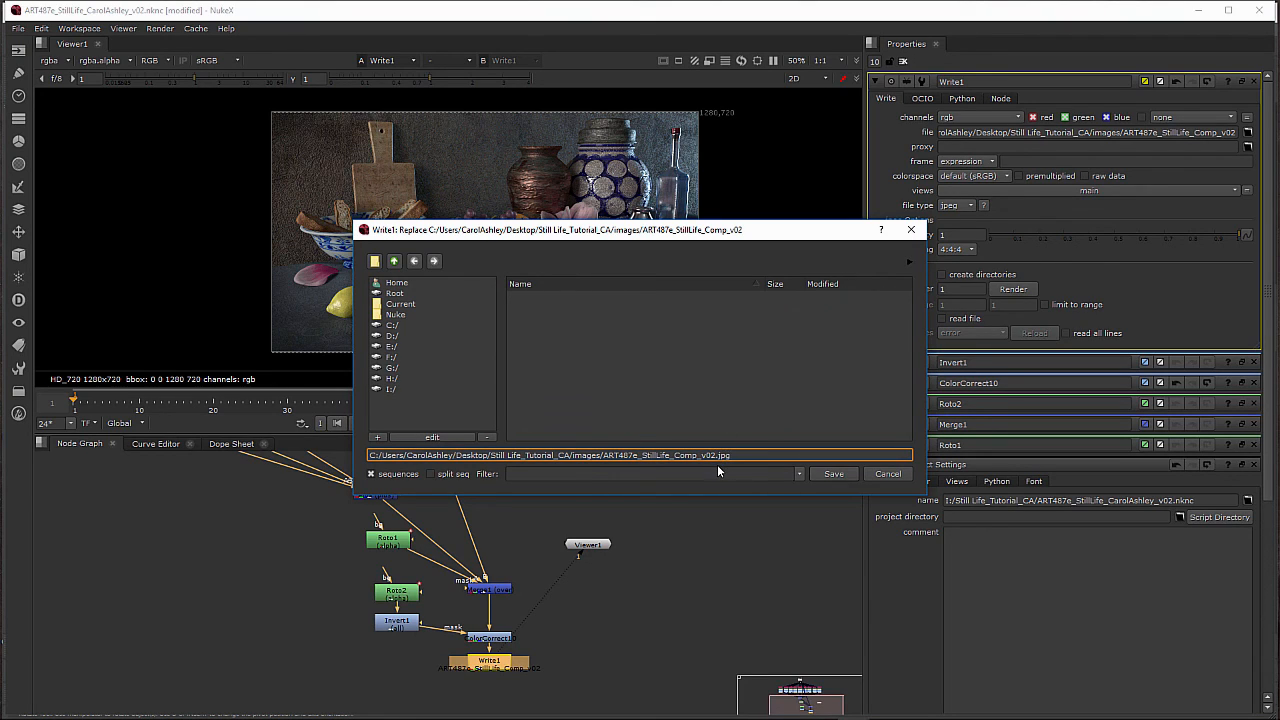
{"action": "left_click", "coordinate": [833, 474]}
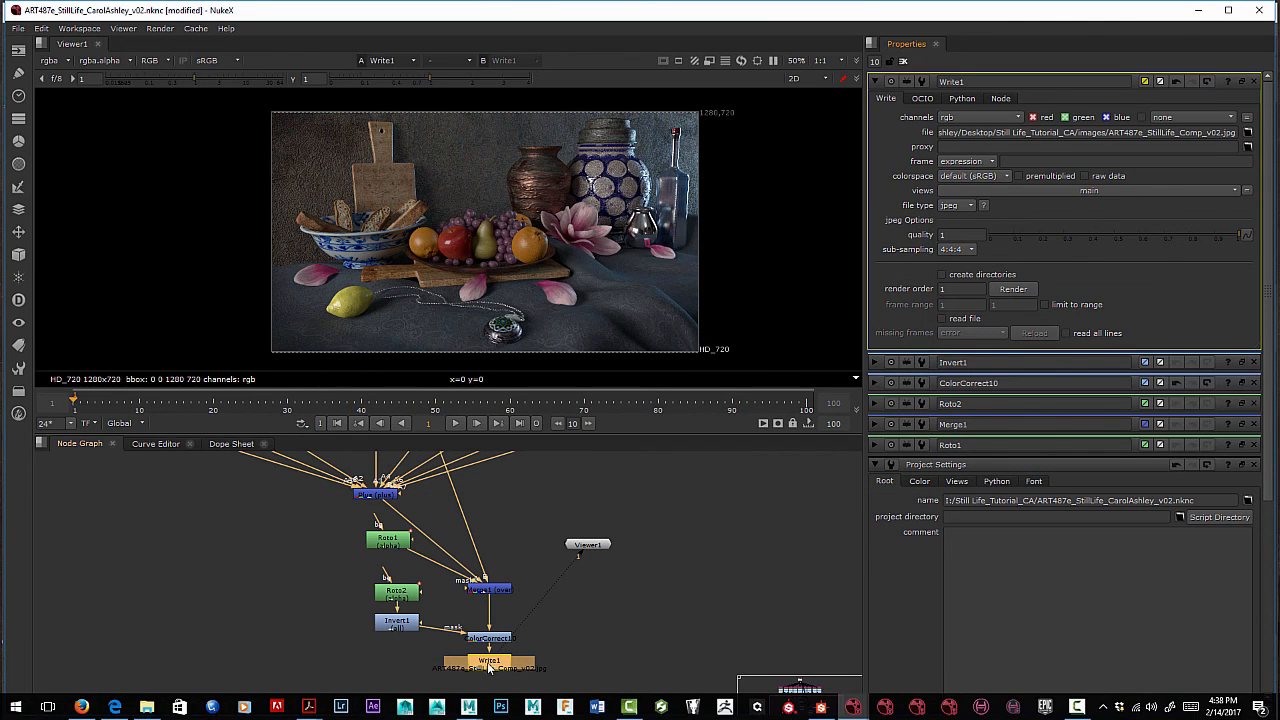
Step: Render the Write node again to the .jpg file, keeping the input frame range 1-1
{"action": "right_click", "coordinate": [490, 668]}
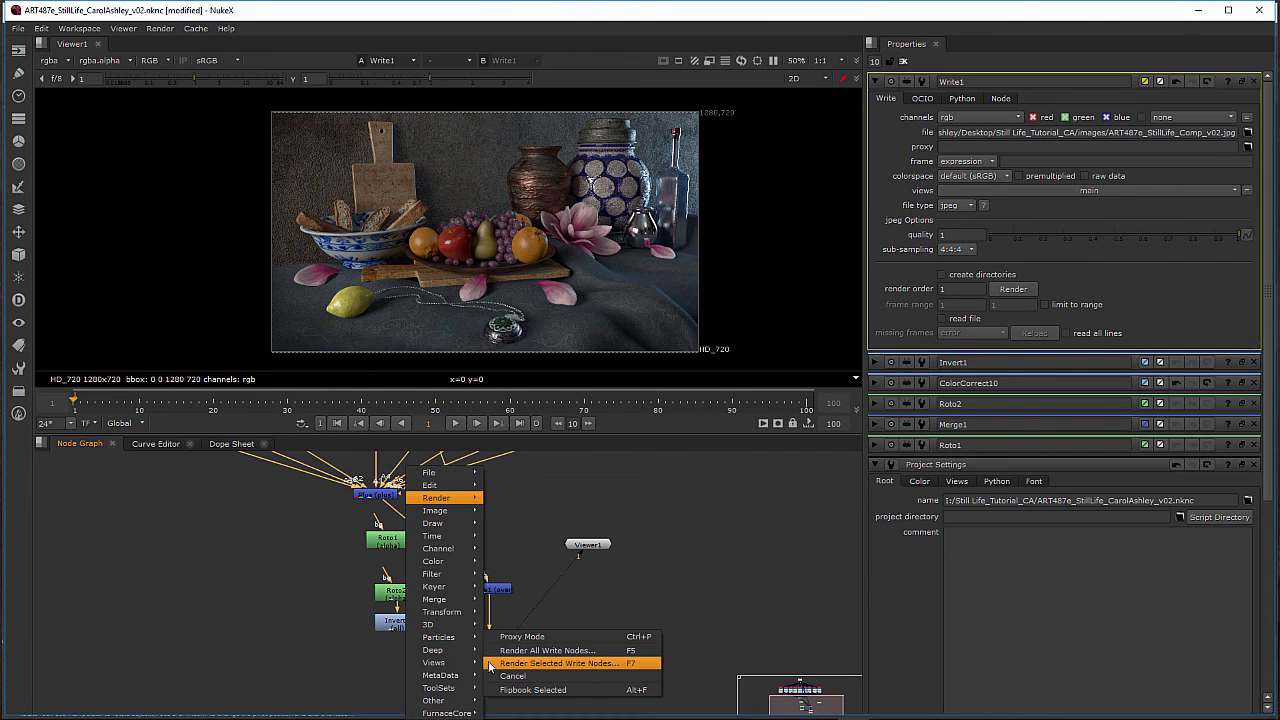
{"action": "left_click", "coordinate": [580, 664]}
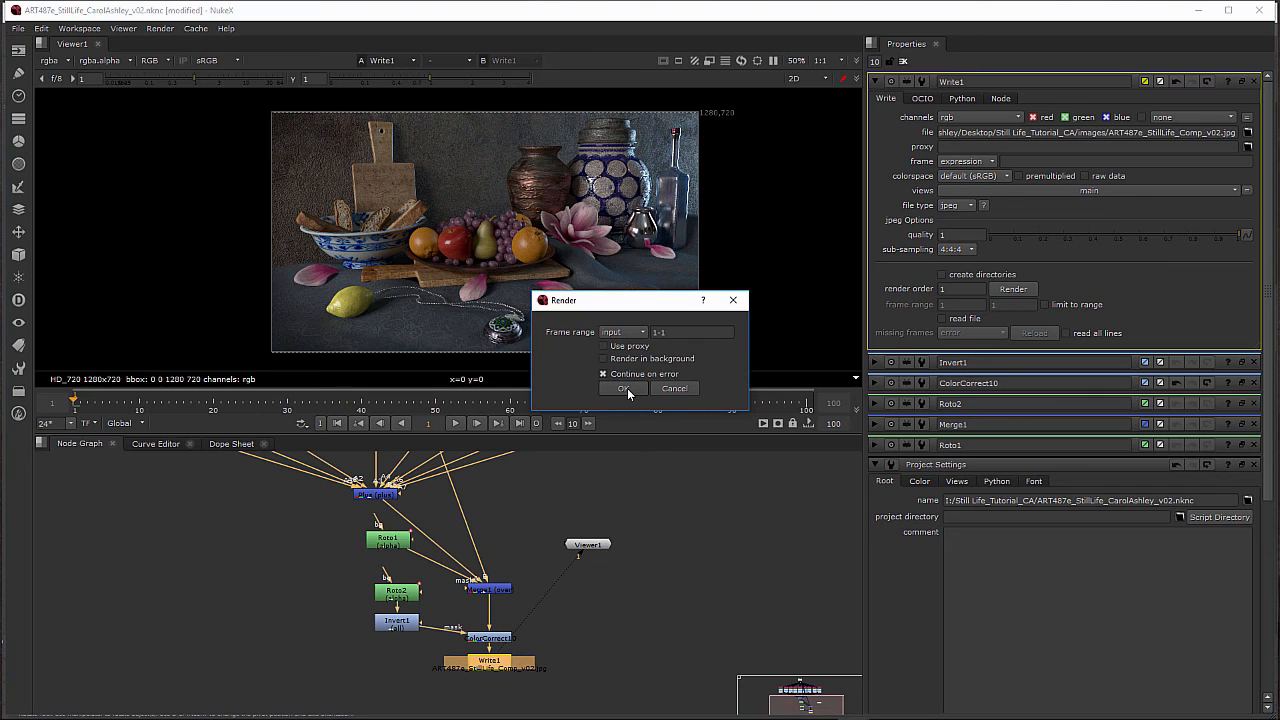
{"action": "left_click", "coordinate": [624, 388]}
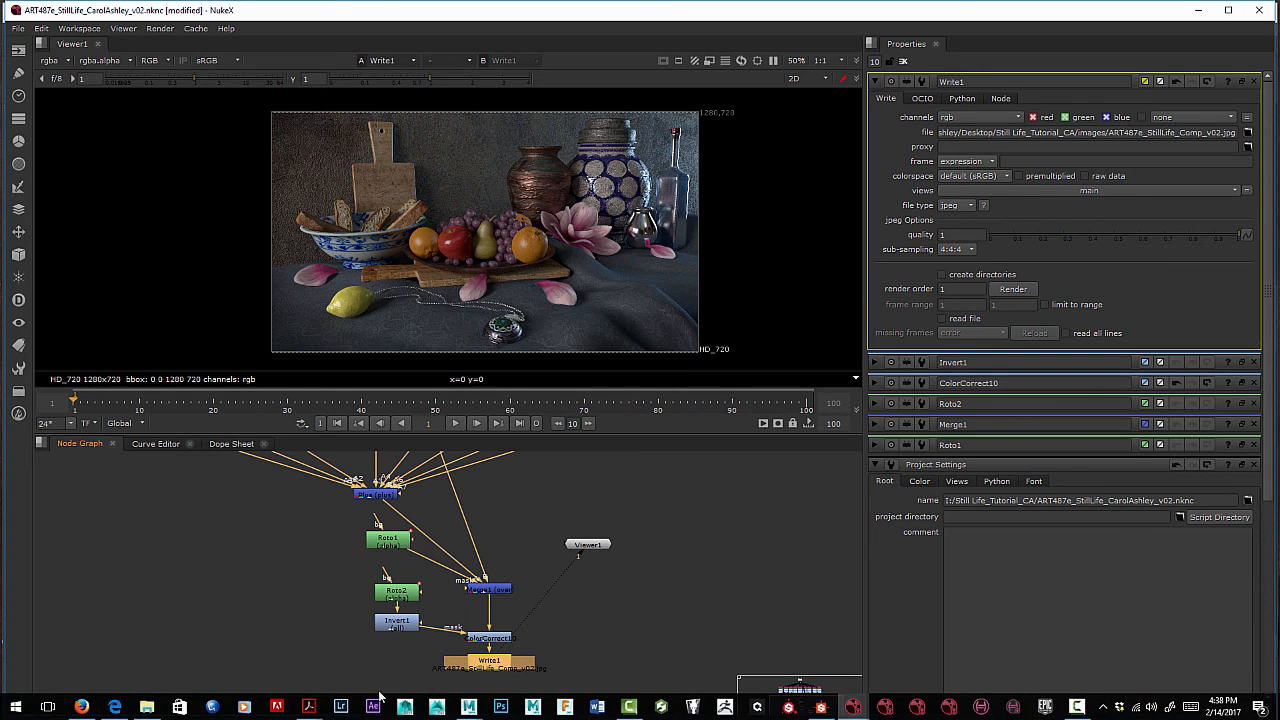
Step: Open ART487e_StillLife_Comp_v02.jpg from the images folder in Photos and enlarge its window to inspect the final render
{"action": "left_click", "coordinate": [146, 707]}
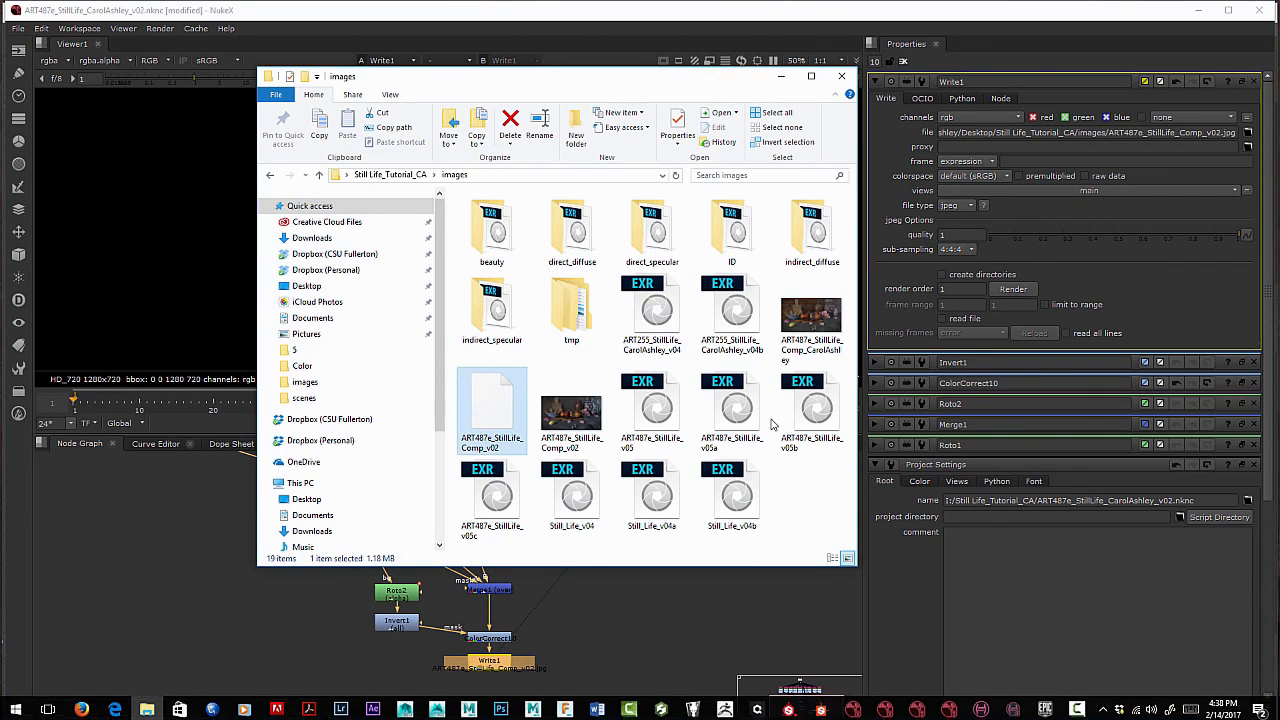
{"action": "double_click", "coordinate": [573, 424]}
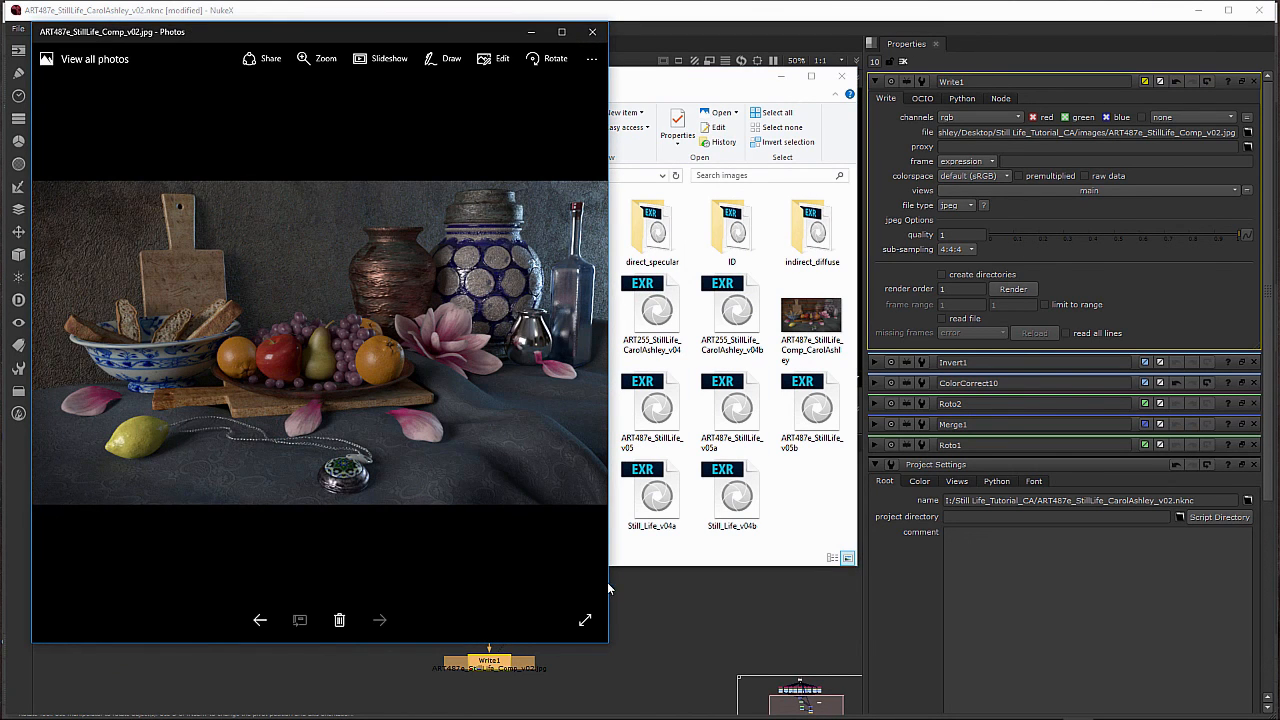
{"action": "left_click_drag", "start_coordinate": [608, 588], "coordinate": [914, 605]}
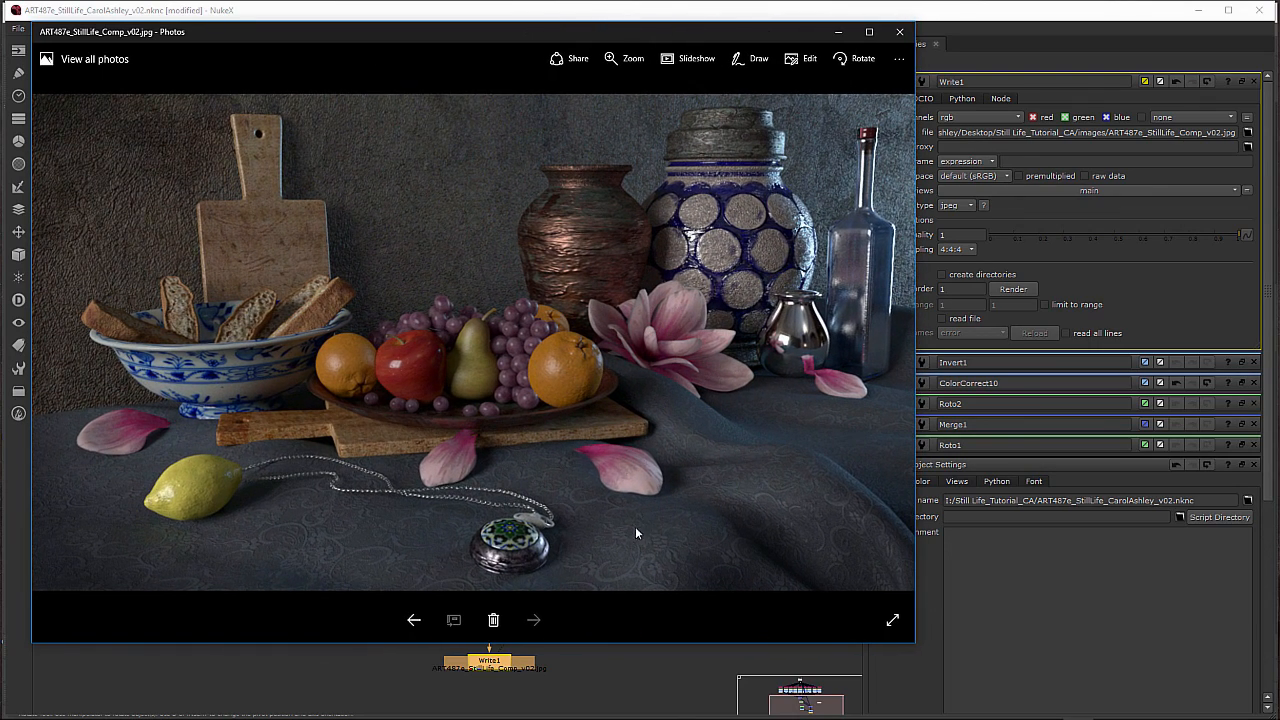